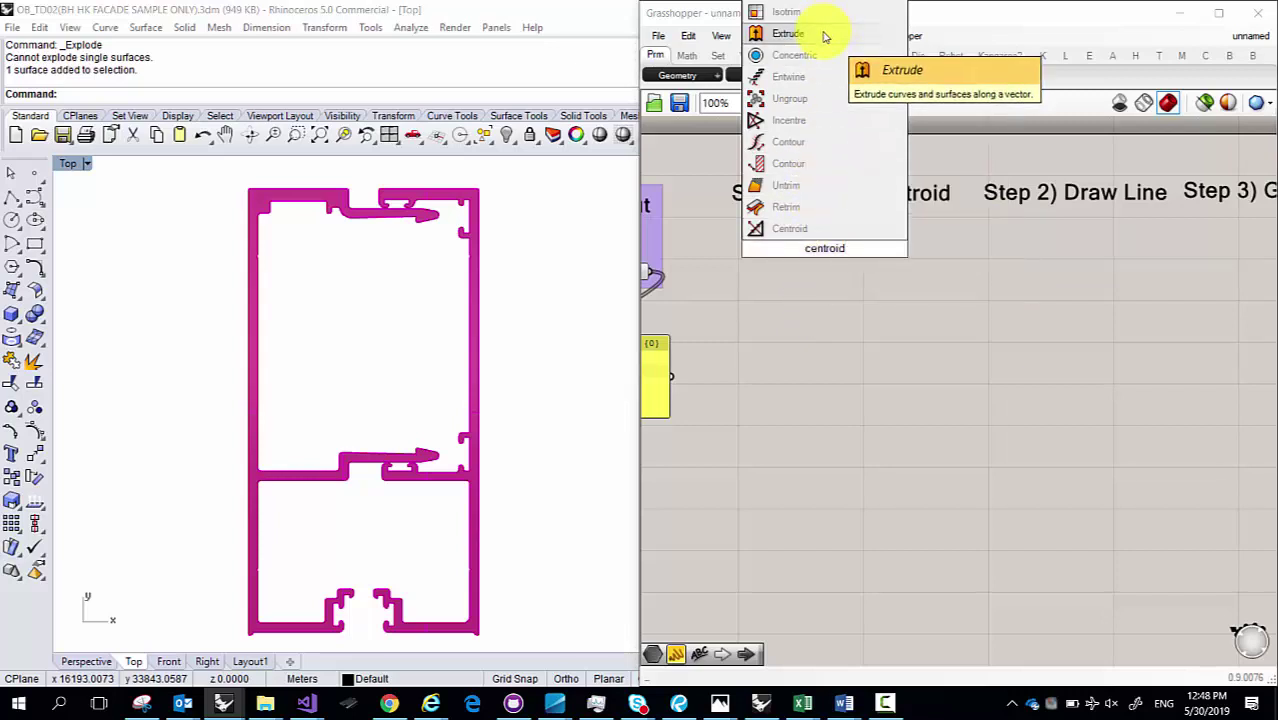
{"action": "left_click", "coordinate": [829, 228]}
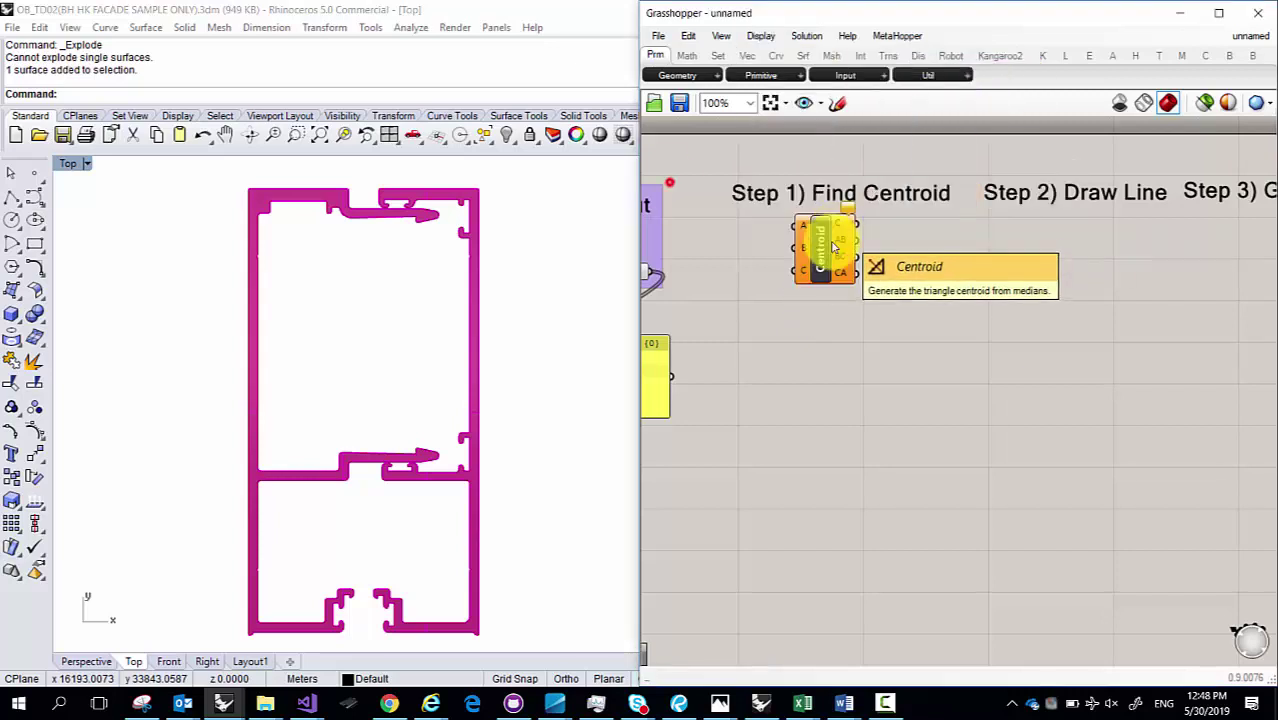
{"action": "right_click_drag", "start_coordinate": [775, 285], "coordinate": [883, 305]}
{"action": "scroll", "coordinate": [883, 305], "scroll_direction": "up", "scroll_amount": 1}
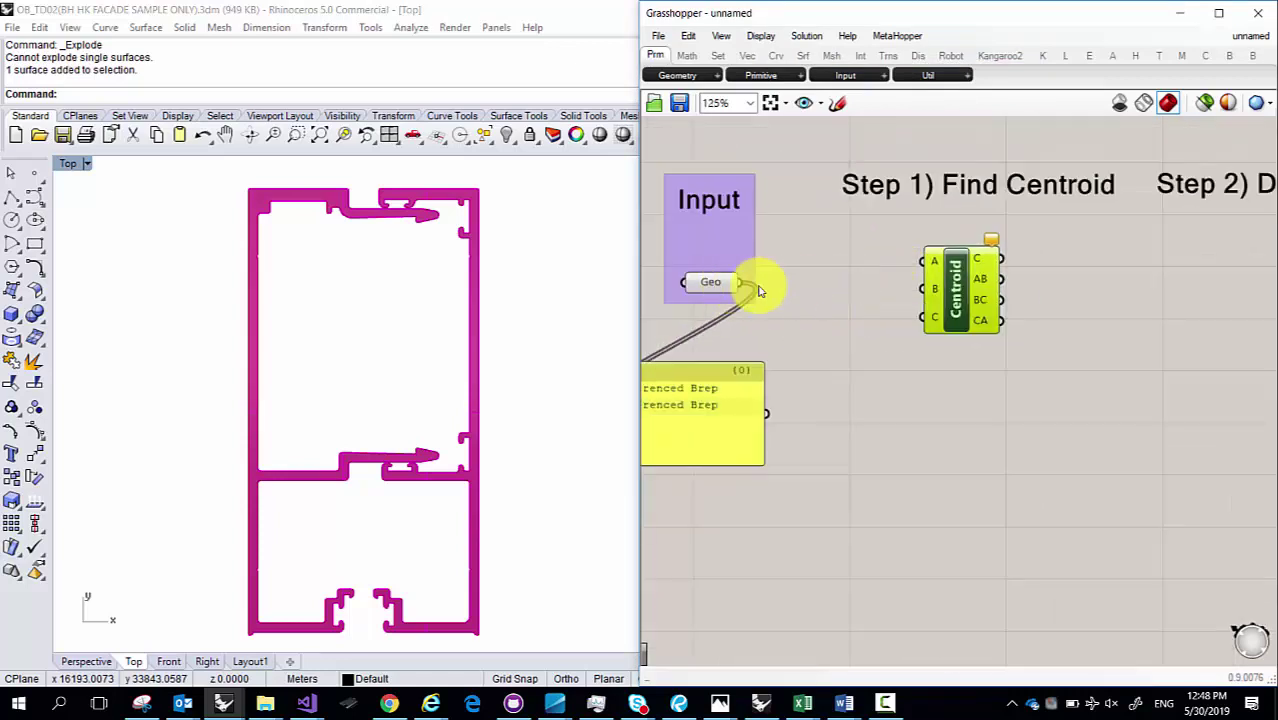
{"action": "right_click", "coordinate": [573, 226]}
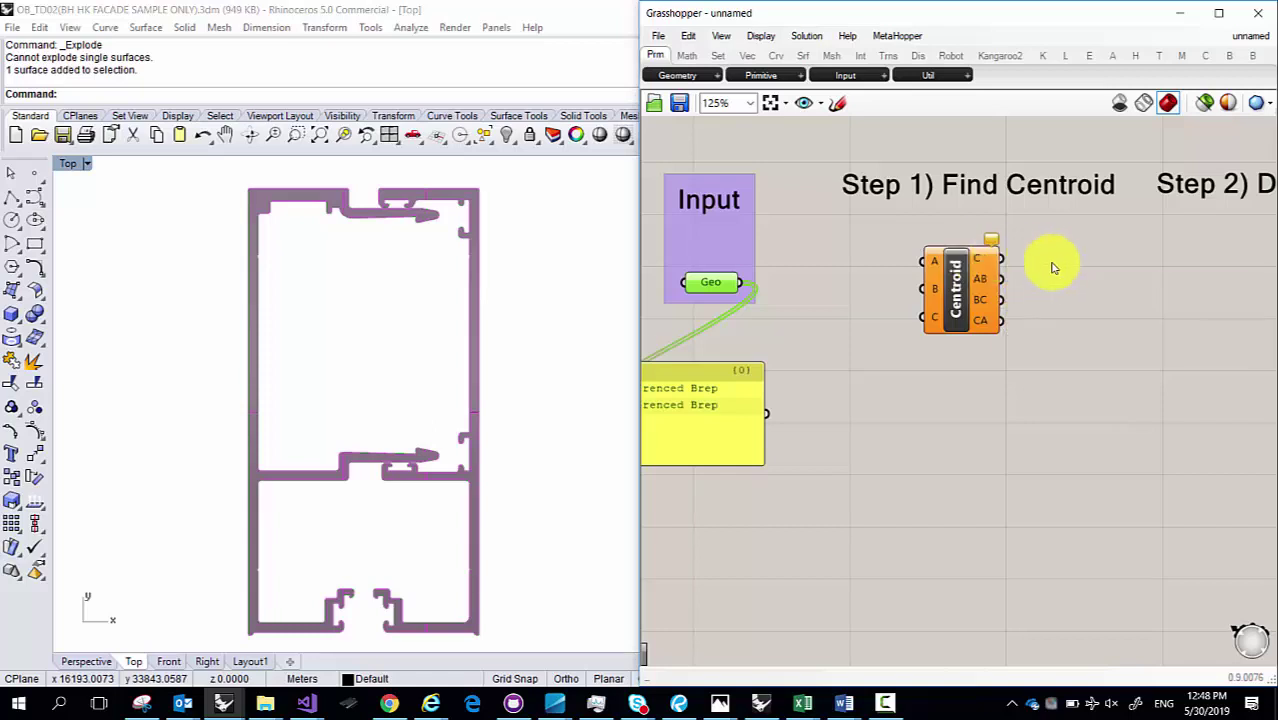
{"action": "left_click_drag", "start_coordinate": [1076, 314], "coordinate": [882, 279]}
{"action": "key", "text": "Delete"}
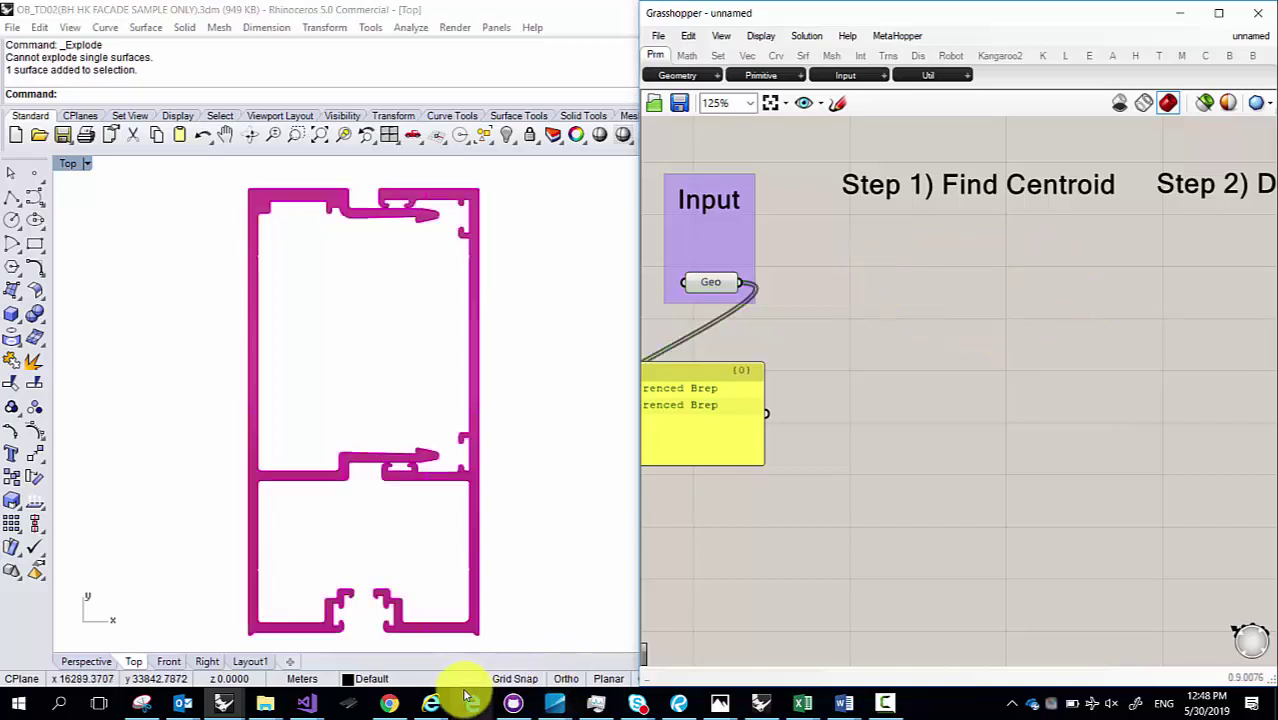
Step: Switch to Chrome, open the Grasshopper website and search it for "get centroid of surface"
{"action": "left_click", "coordinate": [392, 705]}
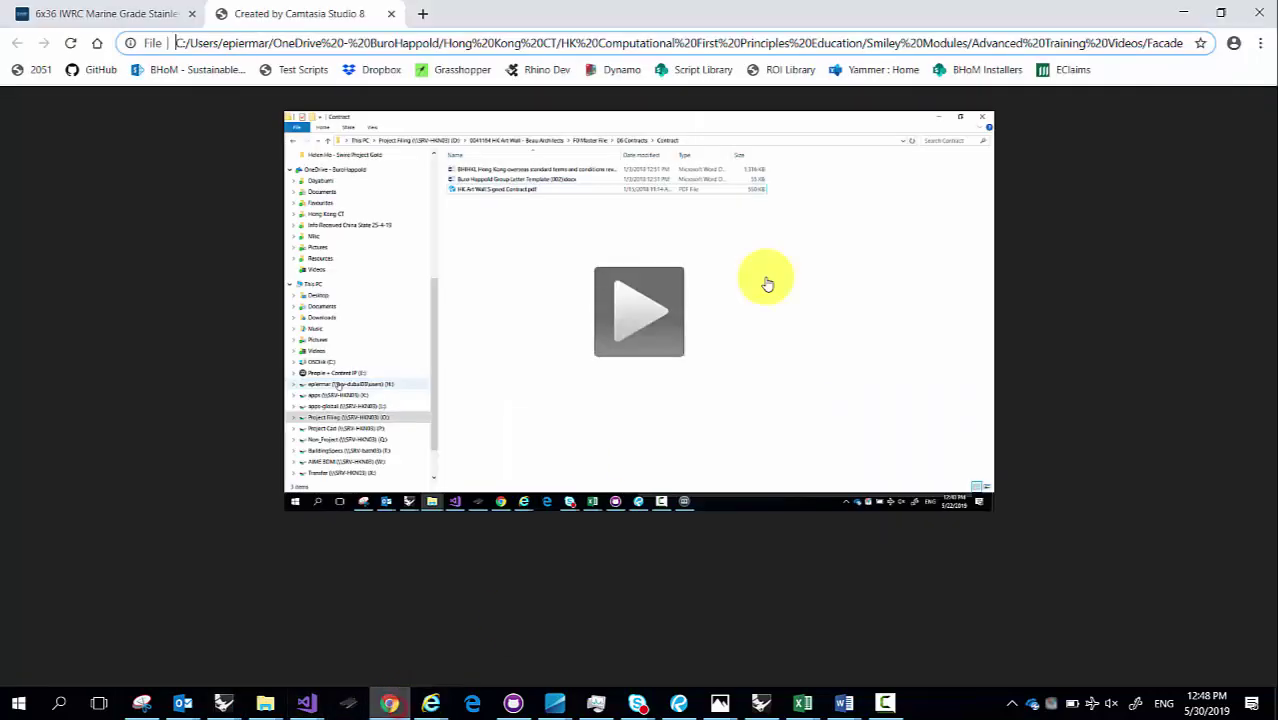
{"action": "left_click", "coordinate": [444, 77]}
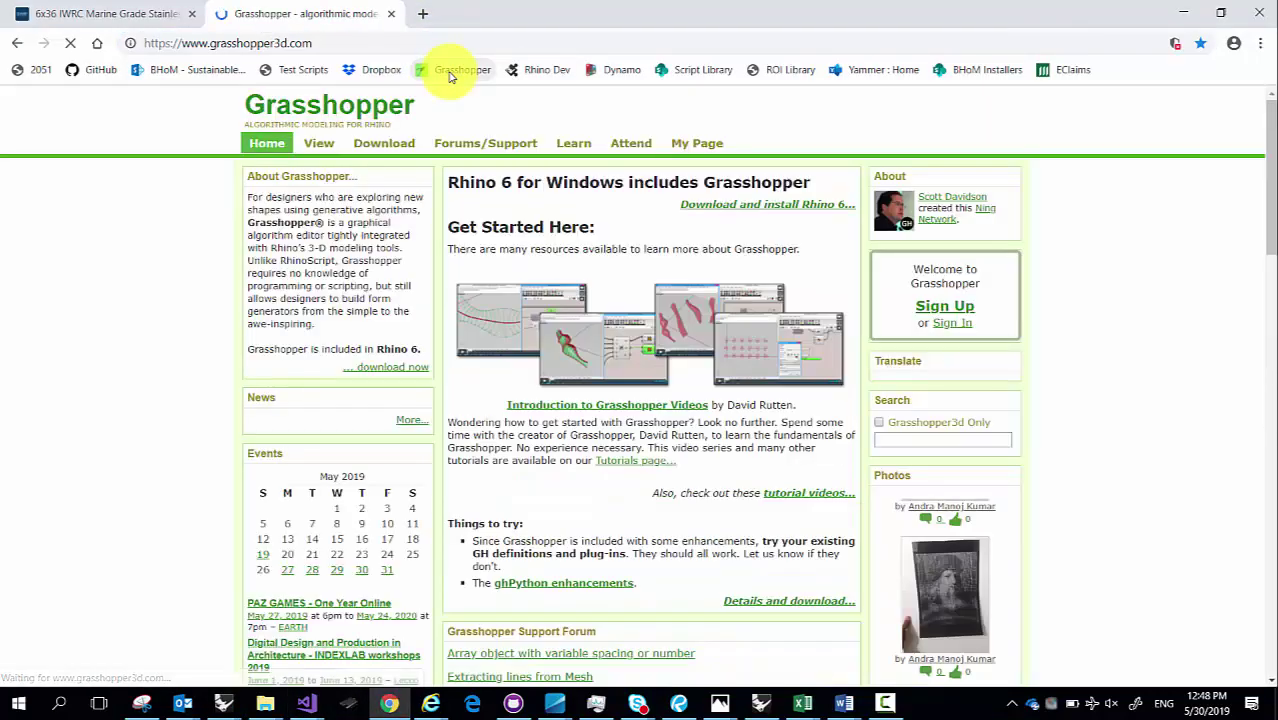
{"action": "left_click", "coordinate": [901, 438]}
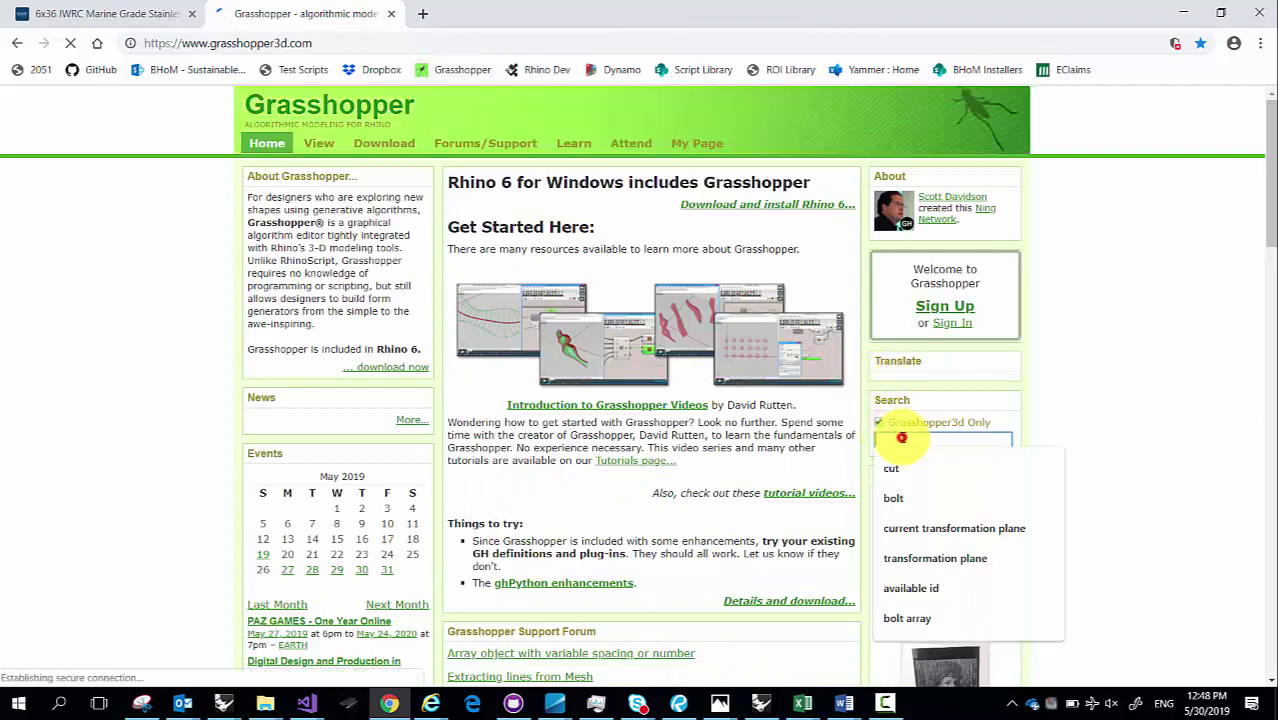
{"action": "type", "text": "get centr"}
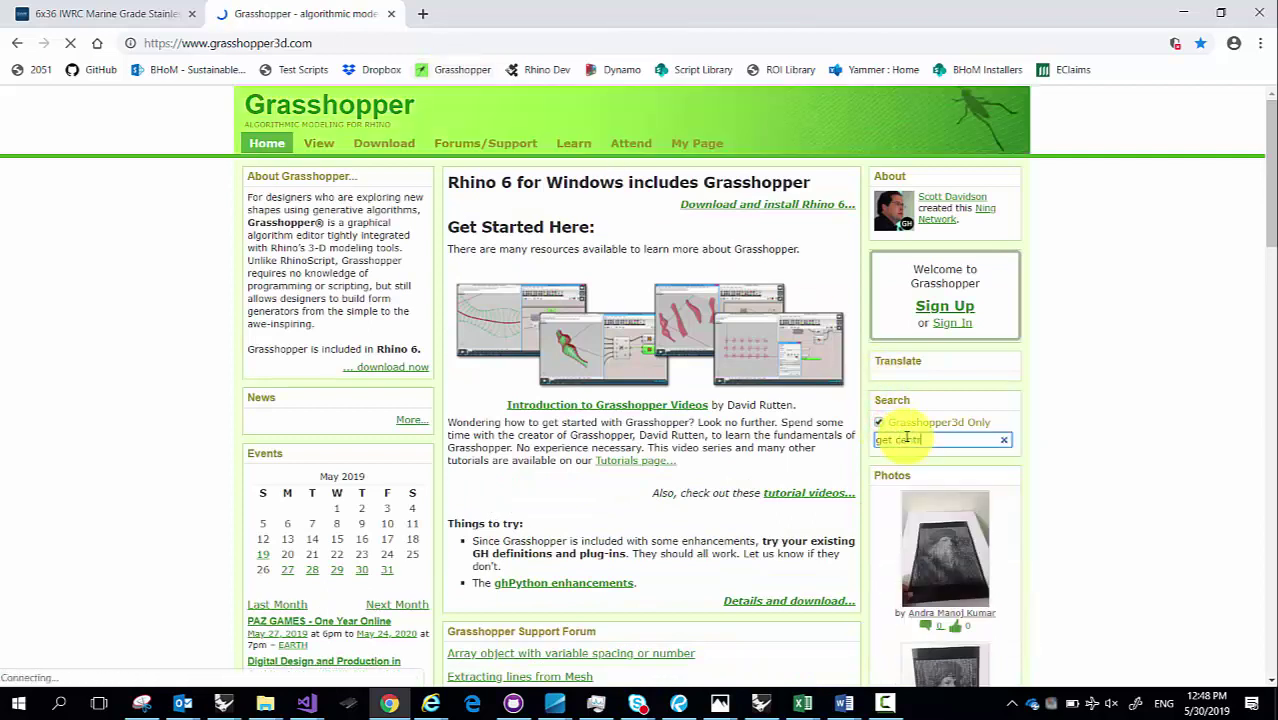
{"action": "type", "text": "oid of sru"}
{"action": "key", "text": "BackSpace"}
{"action": "key", "text": "BackSpace"}
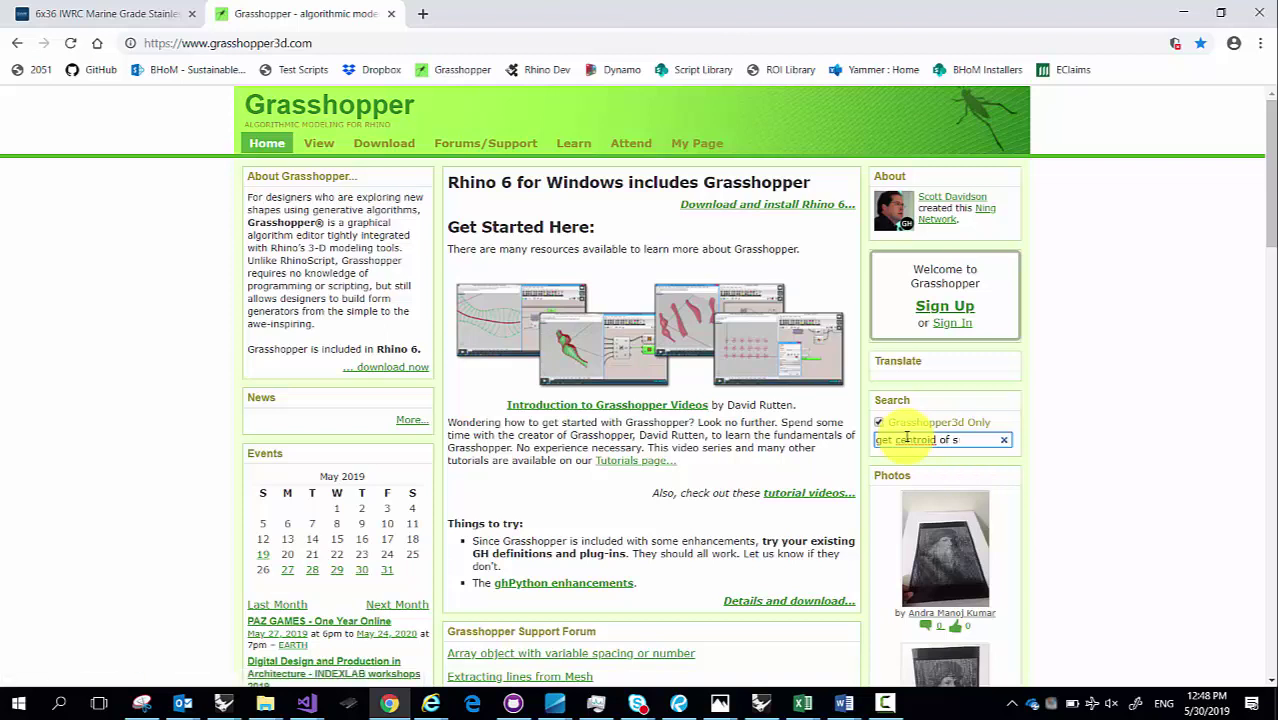
{"action": "type", "text": "urface"}
{"action": "key", "text": "Return"}
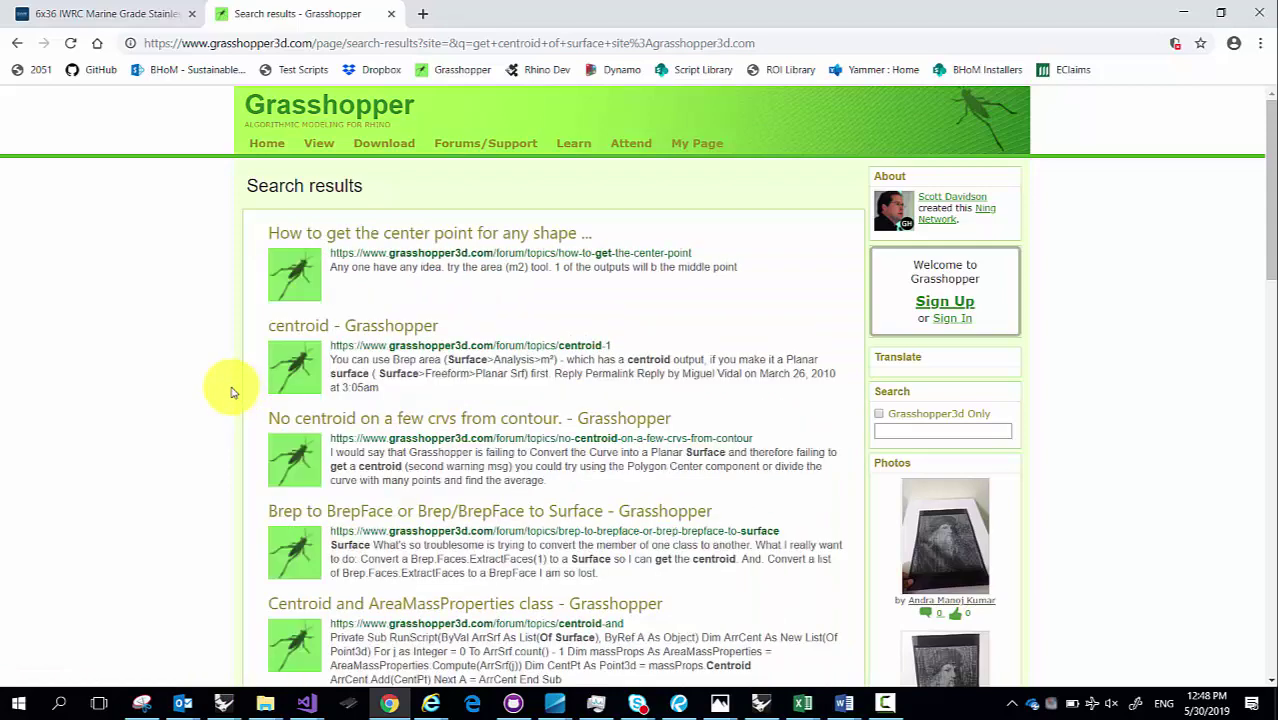
Step: Read the first reply in the "How to get the center point for any shape" discussion and switch back to the facade model in Rhino
{"action": "left_click", "coordinate": [461, 238]}
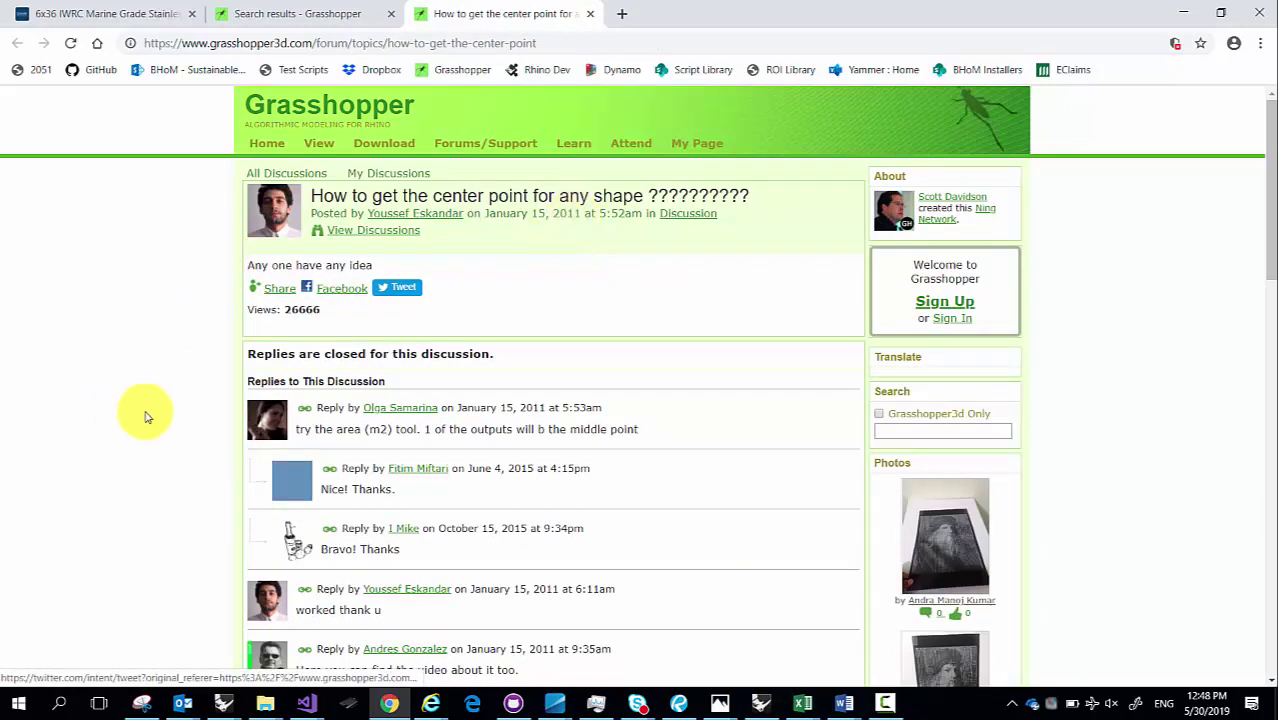
{"action": "left_click_drag", "start_coordinate": [297, 429], "coordinate": [512, 429]}
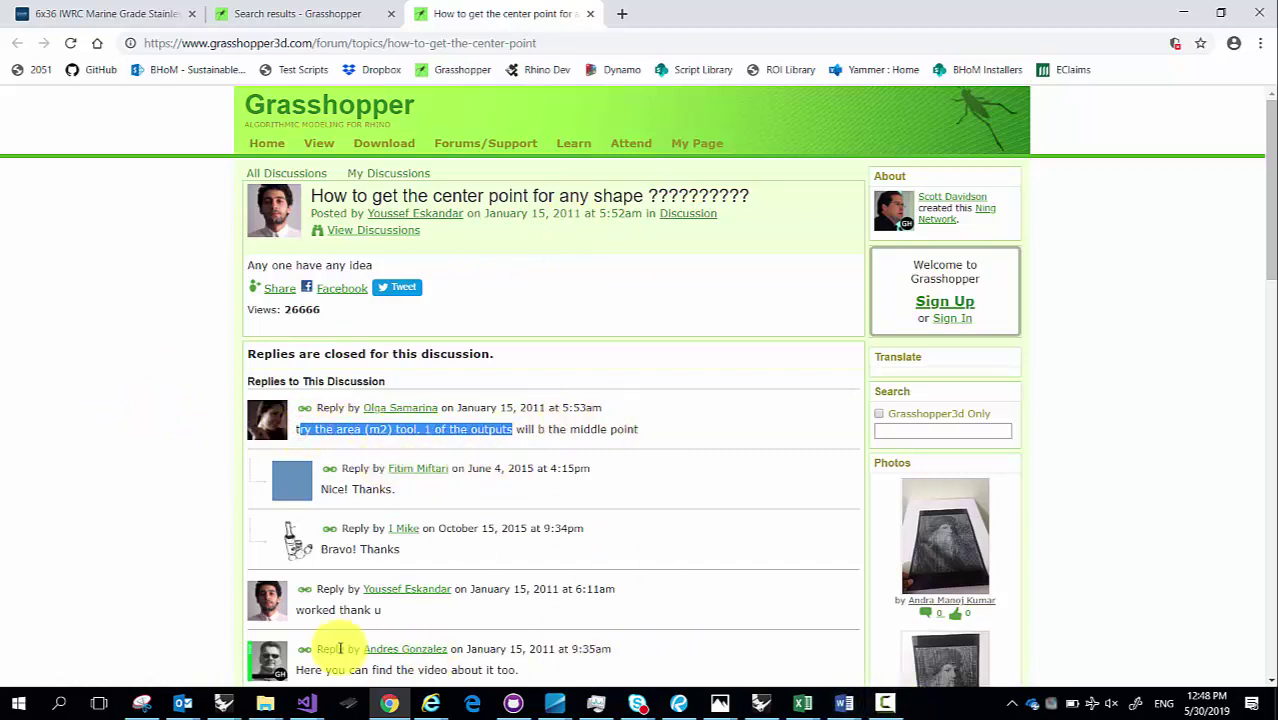
{"action": "mouse_move", "coordinate": [222, 704]}
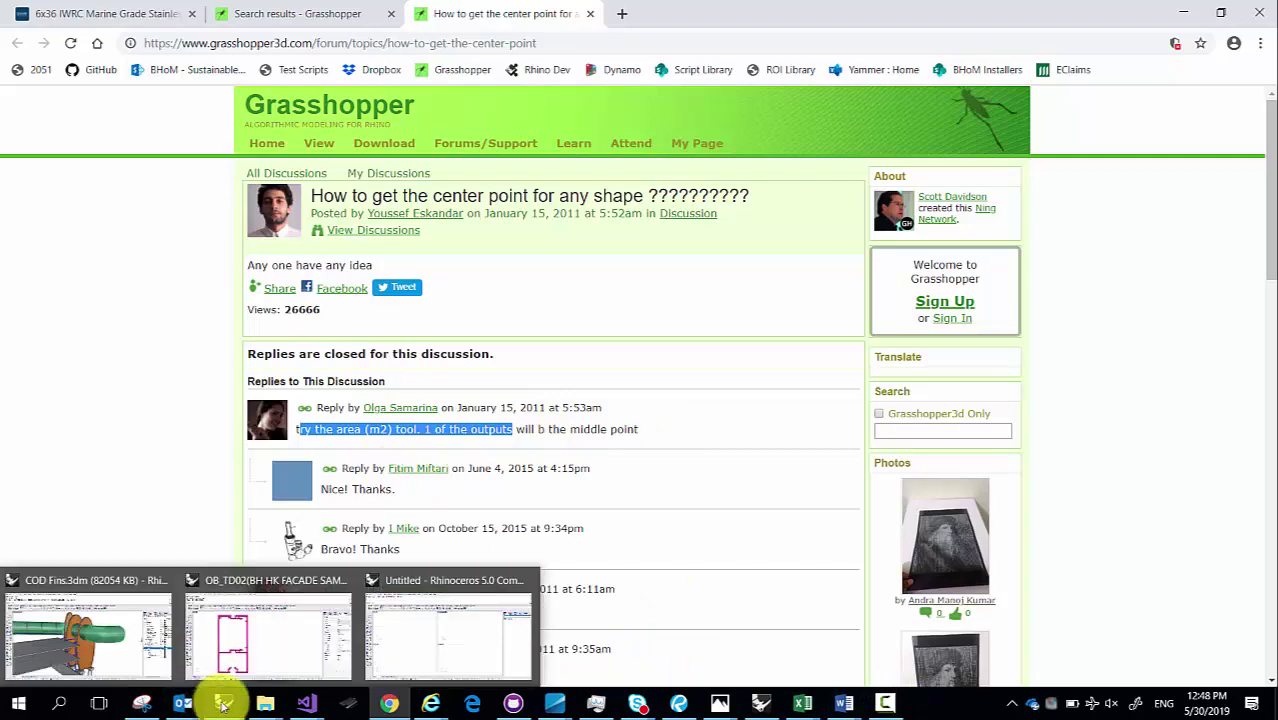
{"action": "left_click", "coordinate": [289, 641]}
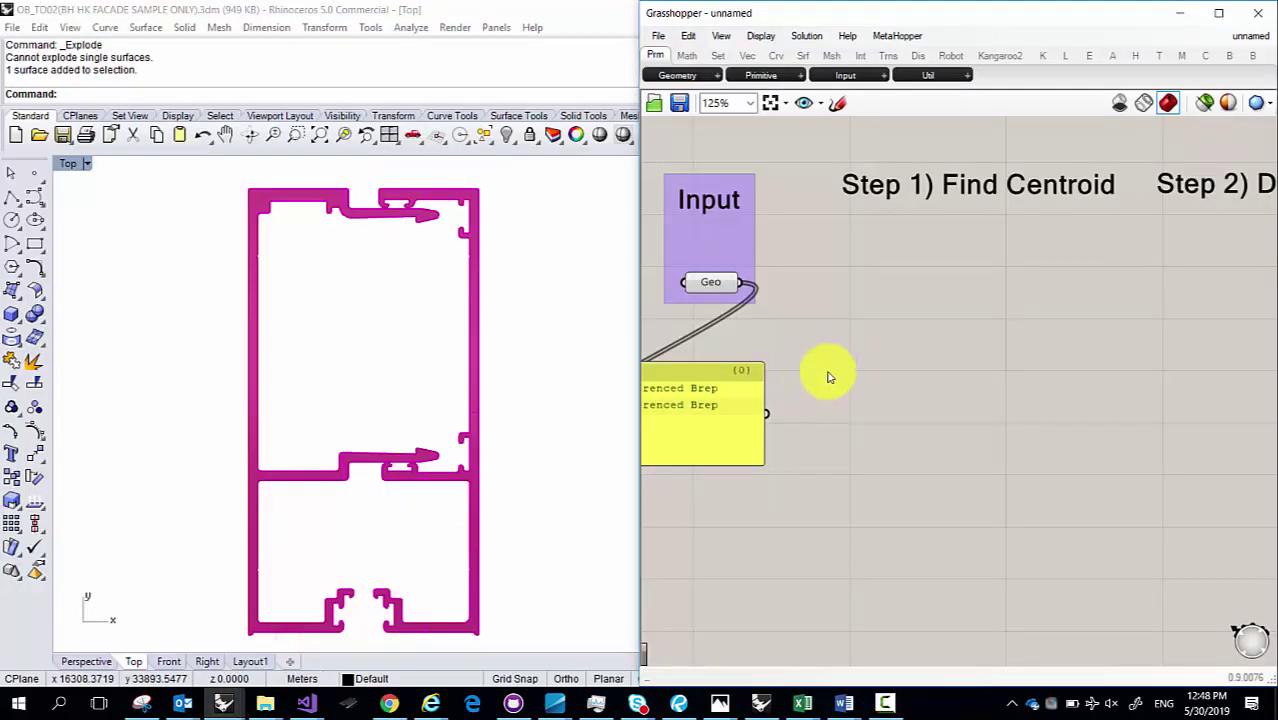
Step: Look up "area" among the Grasshopper components and compare it with the m2 tool named in the forum reply in Chrome
{"action": "double_click", "coordinate": [871, 307]}
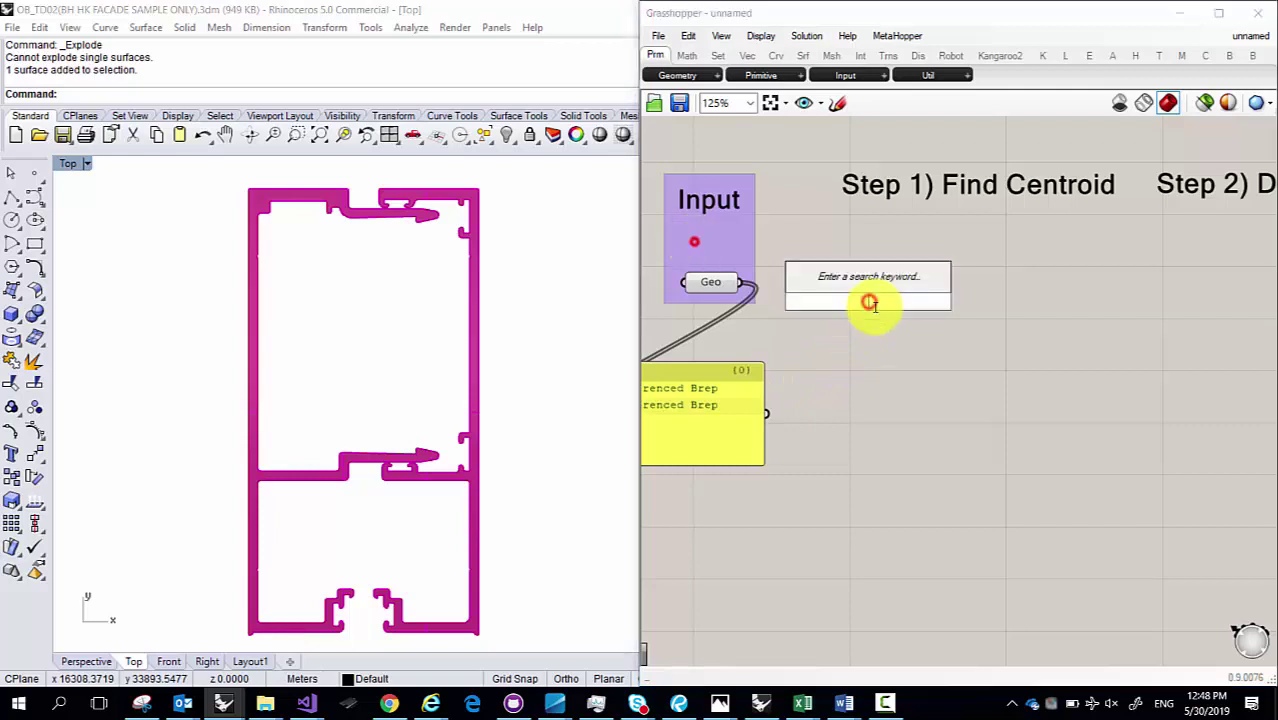
{"action": "type", "text": "area"}
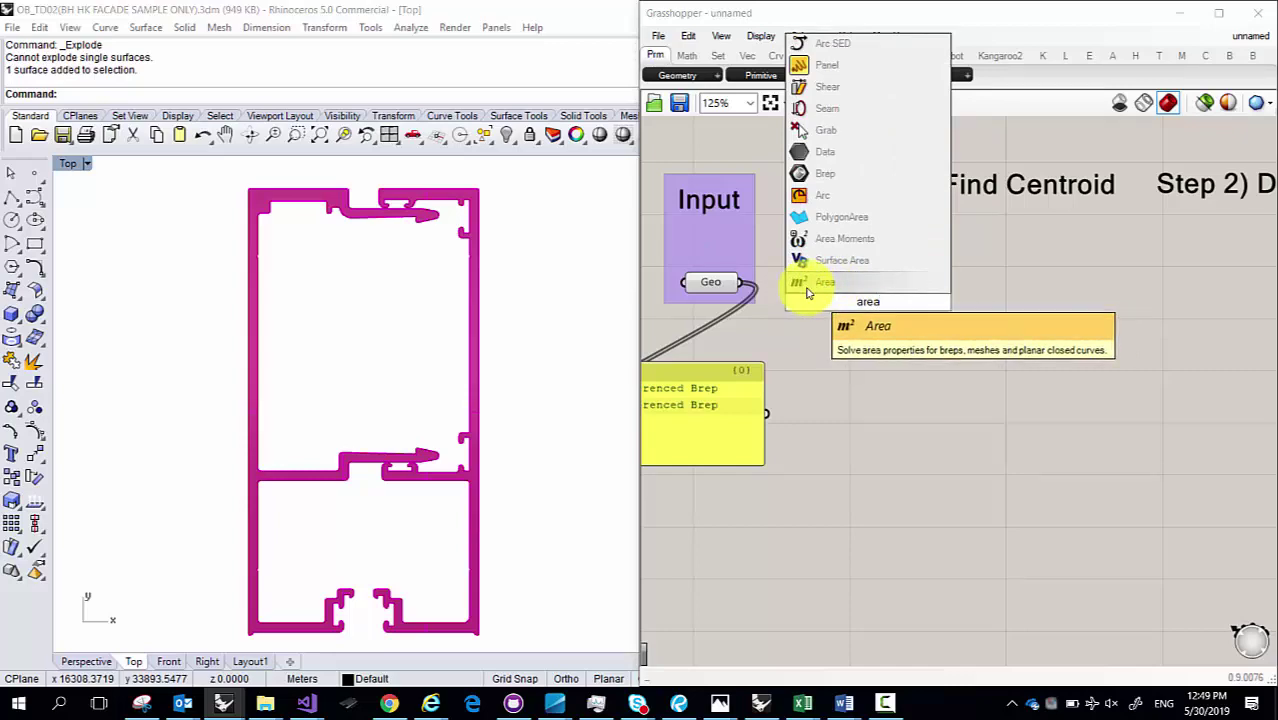
{"action": "left_click", "coordinate": [389, 704]}
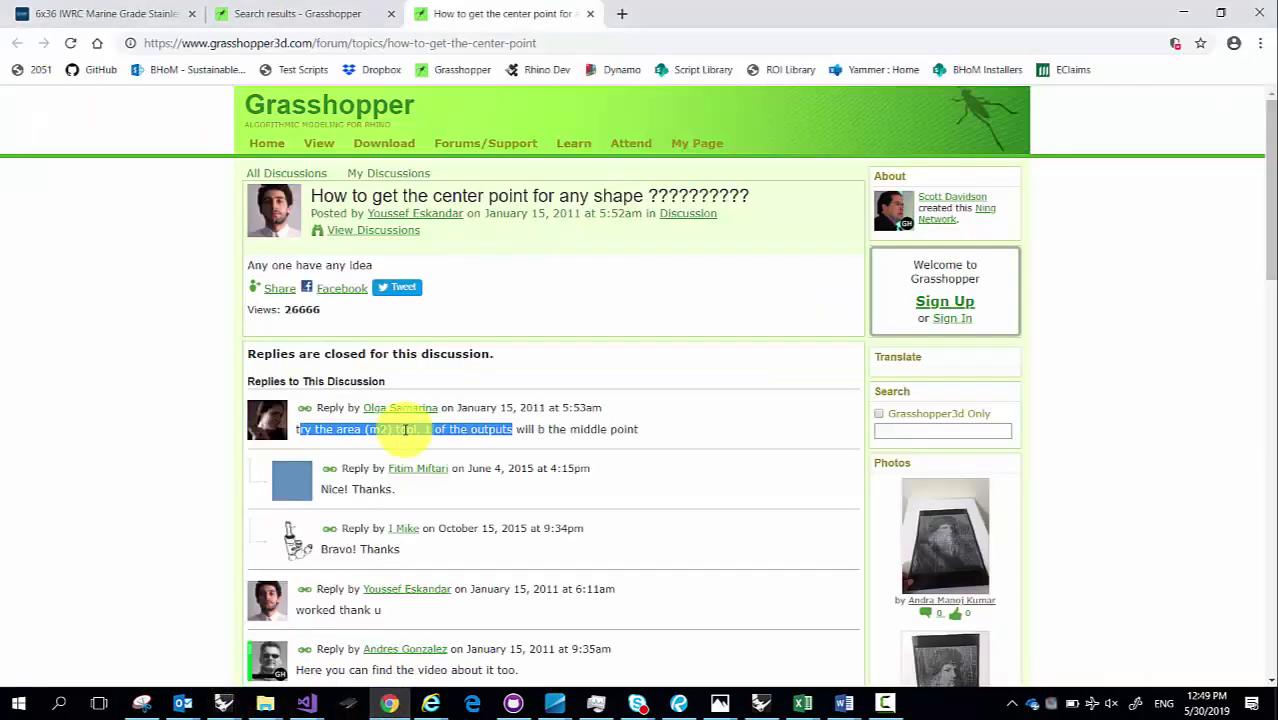
{"action": "double_click", "coordinate": [364, 430]}
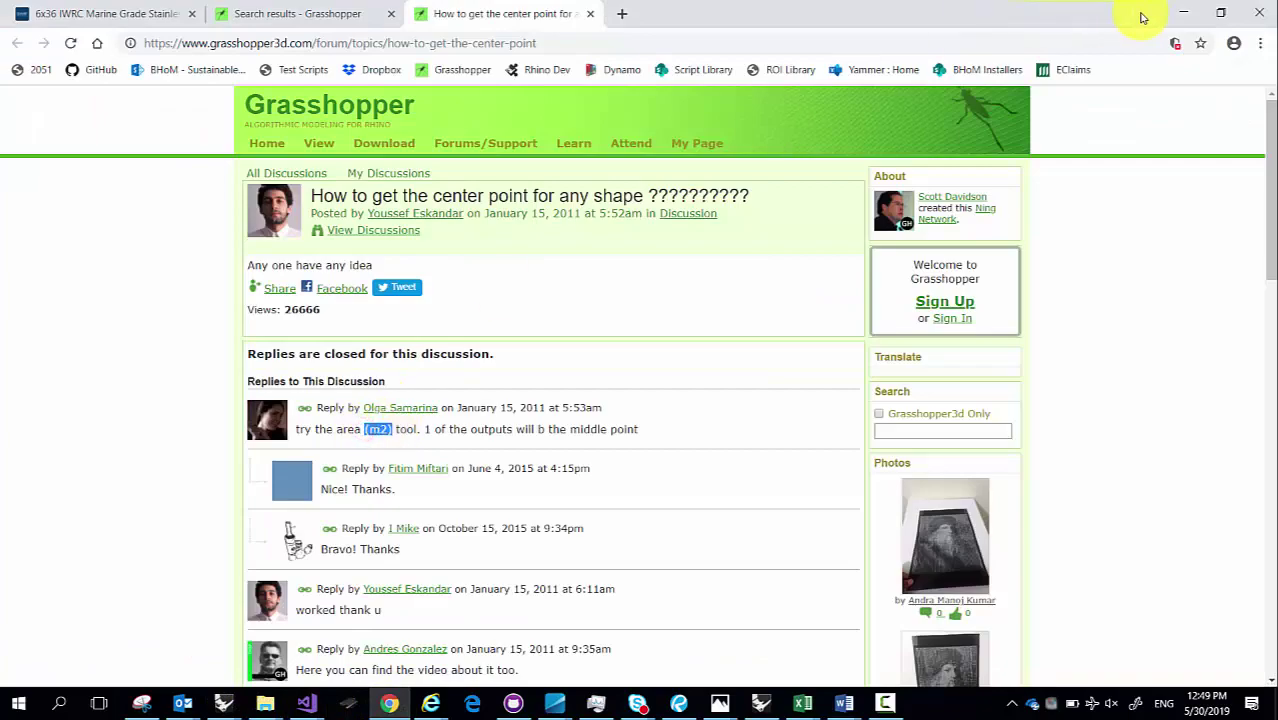
{"action": "left_click", "coordinate": [1183, 13]}
Step: Add an Area component beneath the Step 1) Find Centroid heading and connect the Geo output to its G input
{"action": "double_click", "coordinate": [882, 320]}
{"action": "type", "text": "area"}
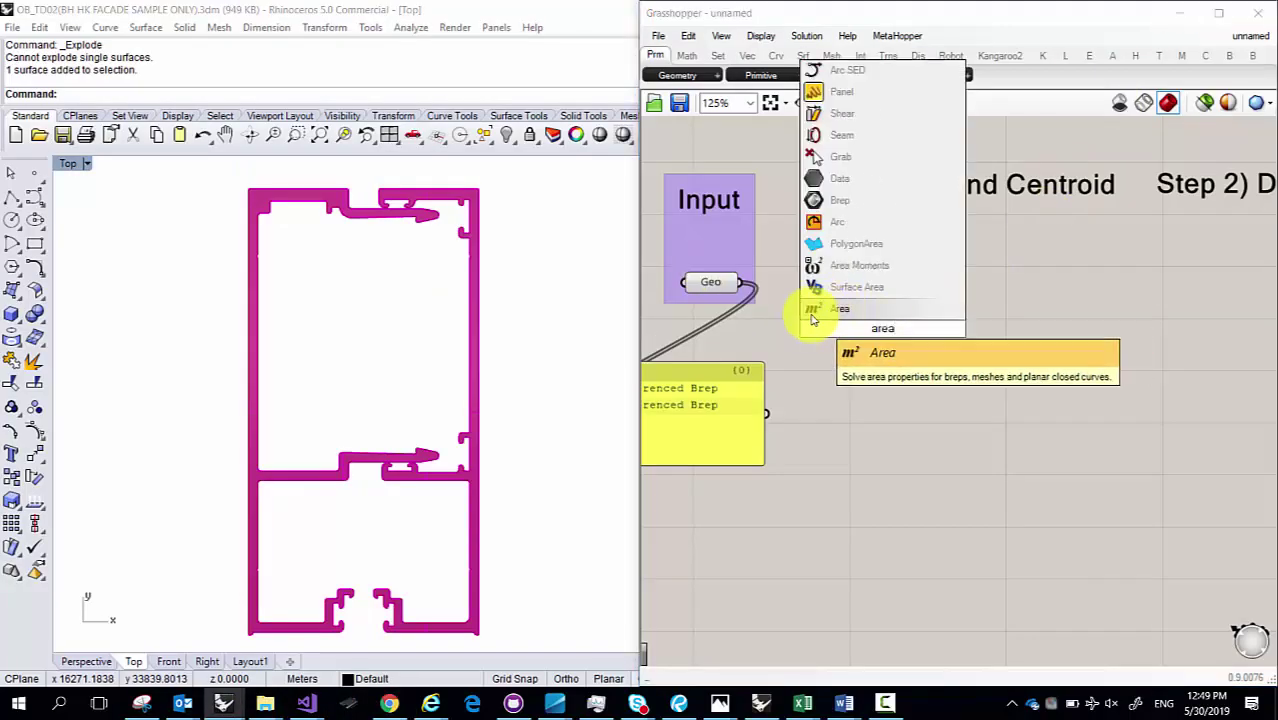
{"action": "left_click", "coordinate": [820, 312]}
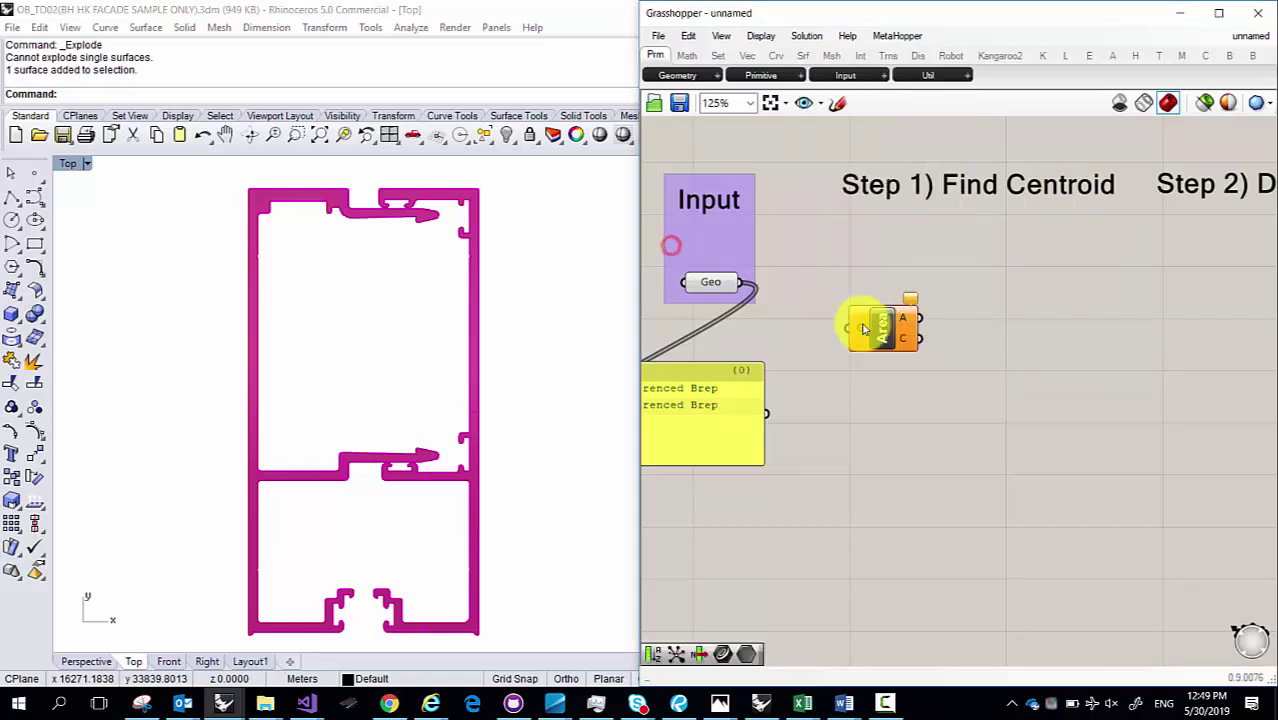
{"action": "left_click_drag", "start_coordinate": [886, 335], "coordinate": [910, 291]}
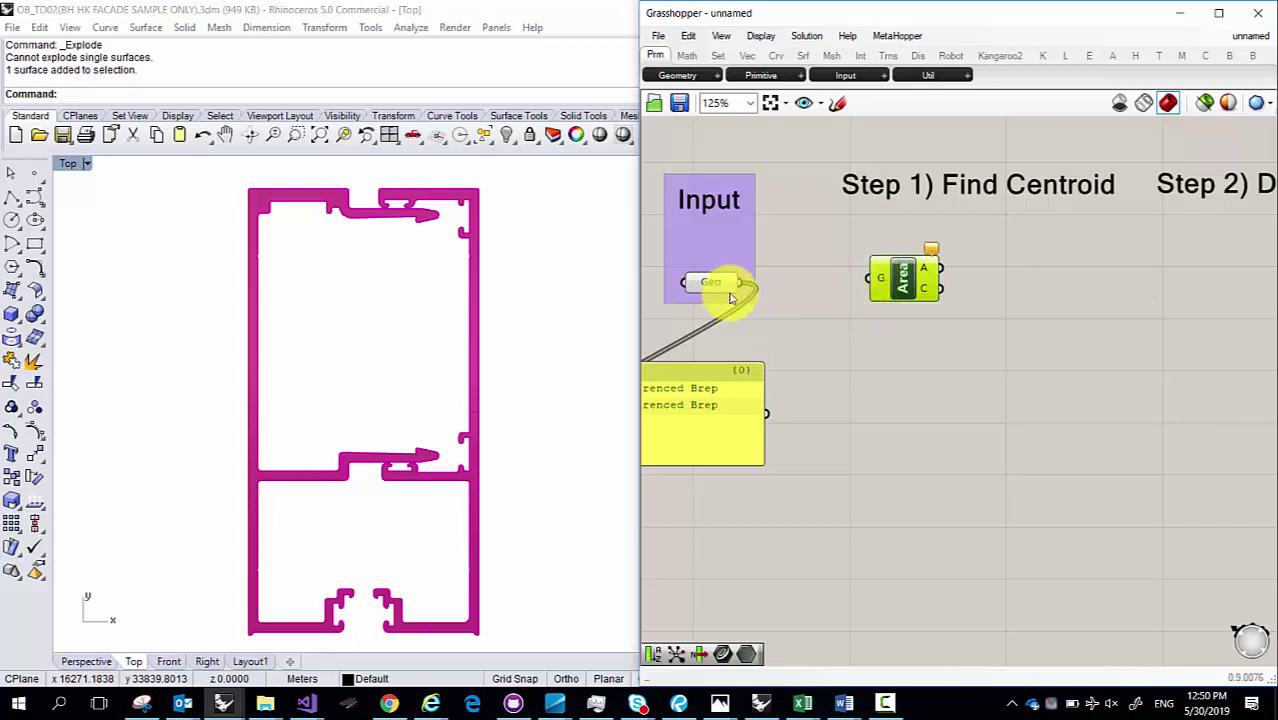
{"action": "left_click_drag", "start_coordinate": [742, 284], "coordinate": [872, 278]}
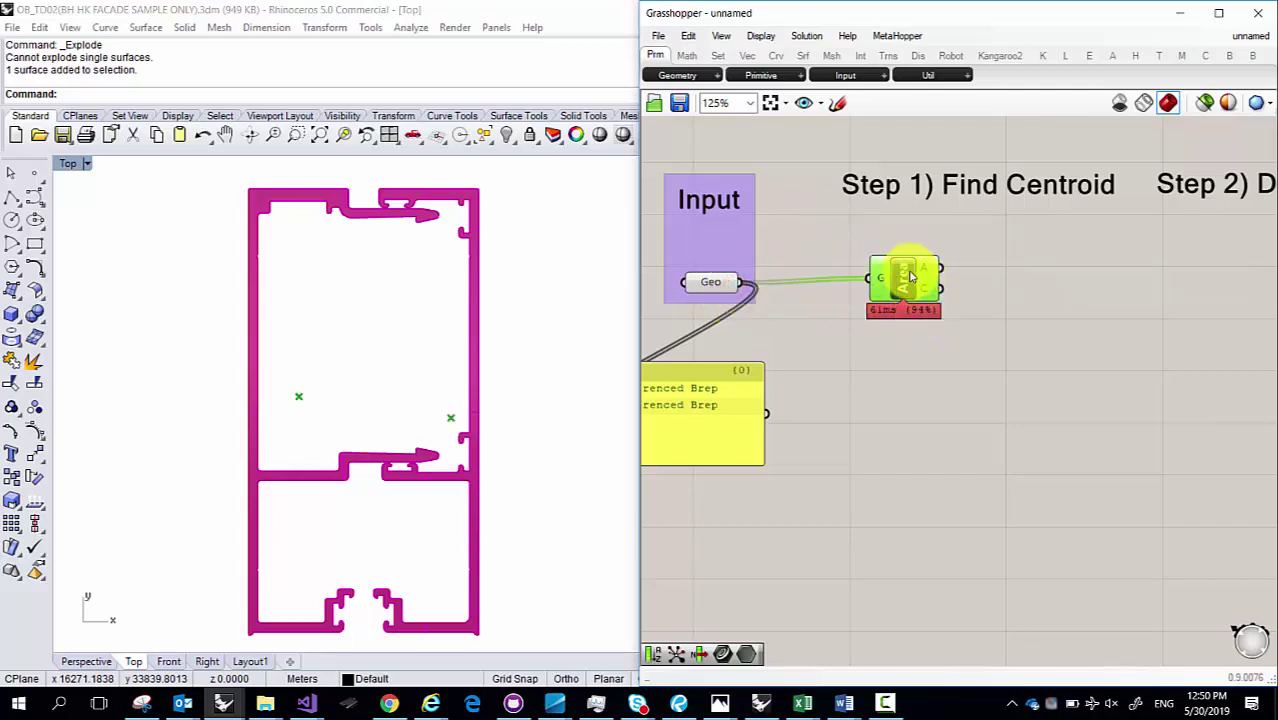
{"action": "right_click_drag", "start_coordinate": [303, 384], "coordinate": [305, 352]}
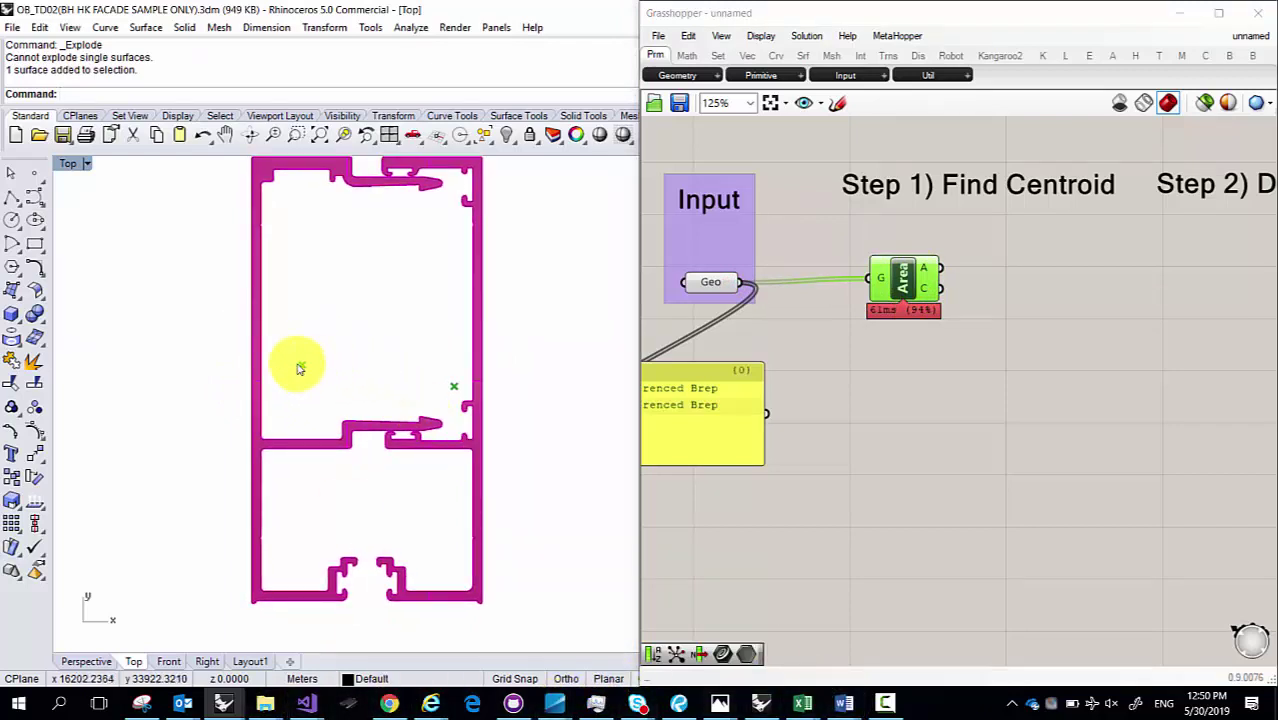
Step: Review the find-centroid stage in the "moment of intertia v2.JPG" sketch in Photos and return to the facade model in Rhino
{"action": "mouse_move", "coordinate": [722, 702]}
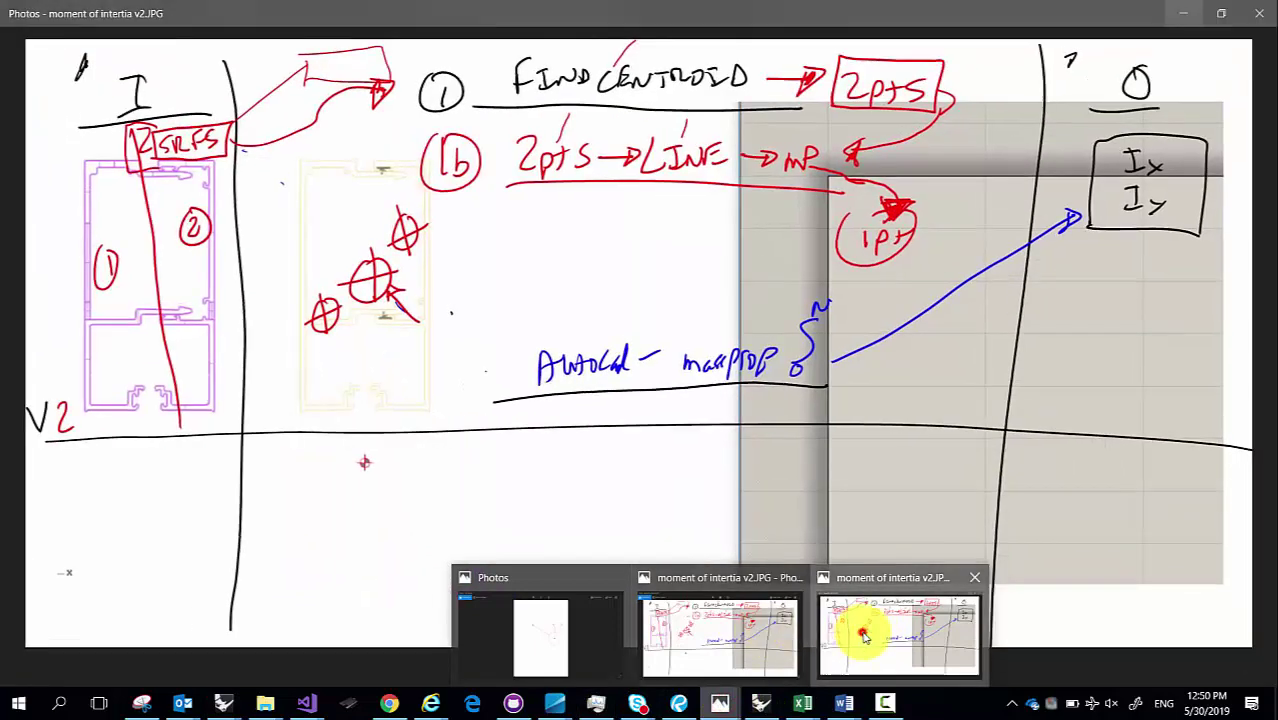
{"action": "left_click", "coordinate": [863, 637]}
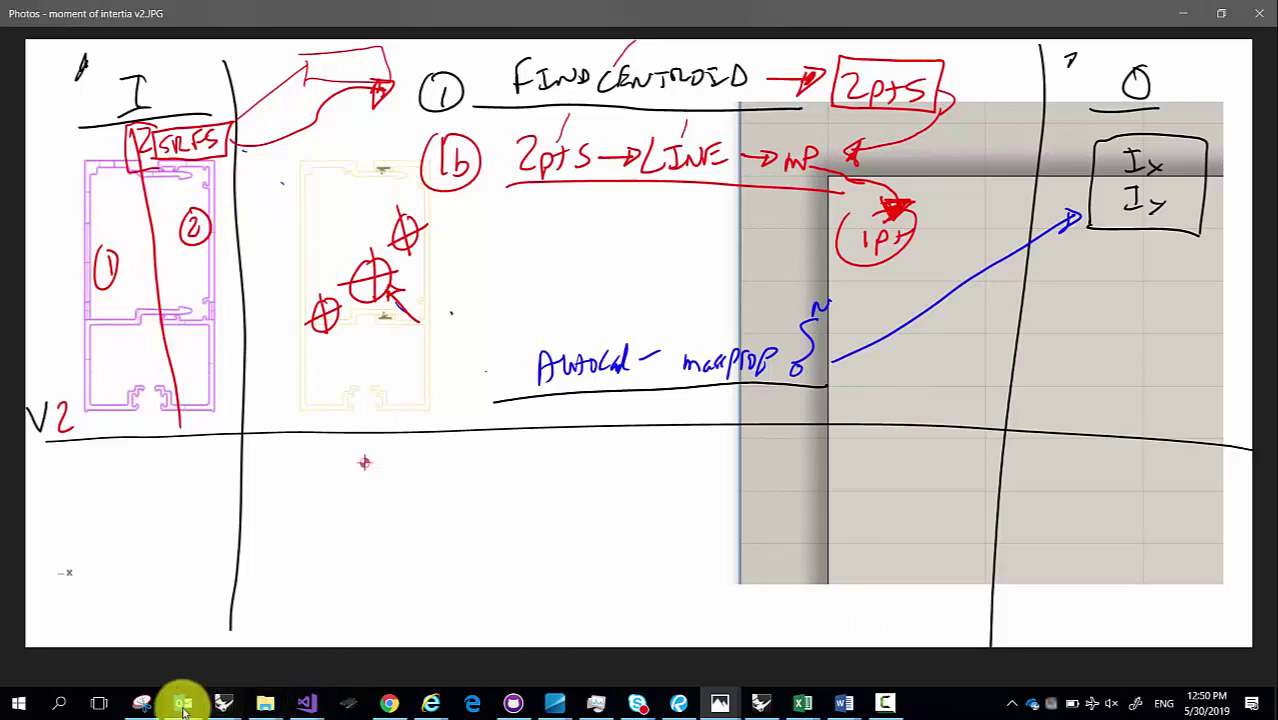
{"action": "mouse_move", "coordinate": [222, 698]}
{"action": "left_click", "coordinate": [262, 645]}
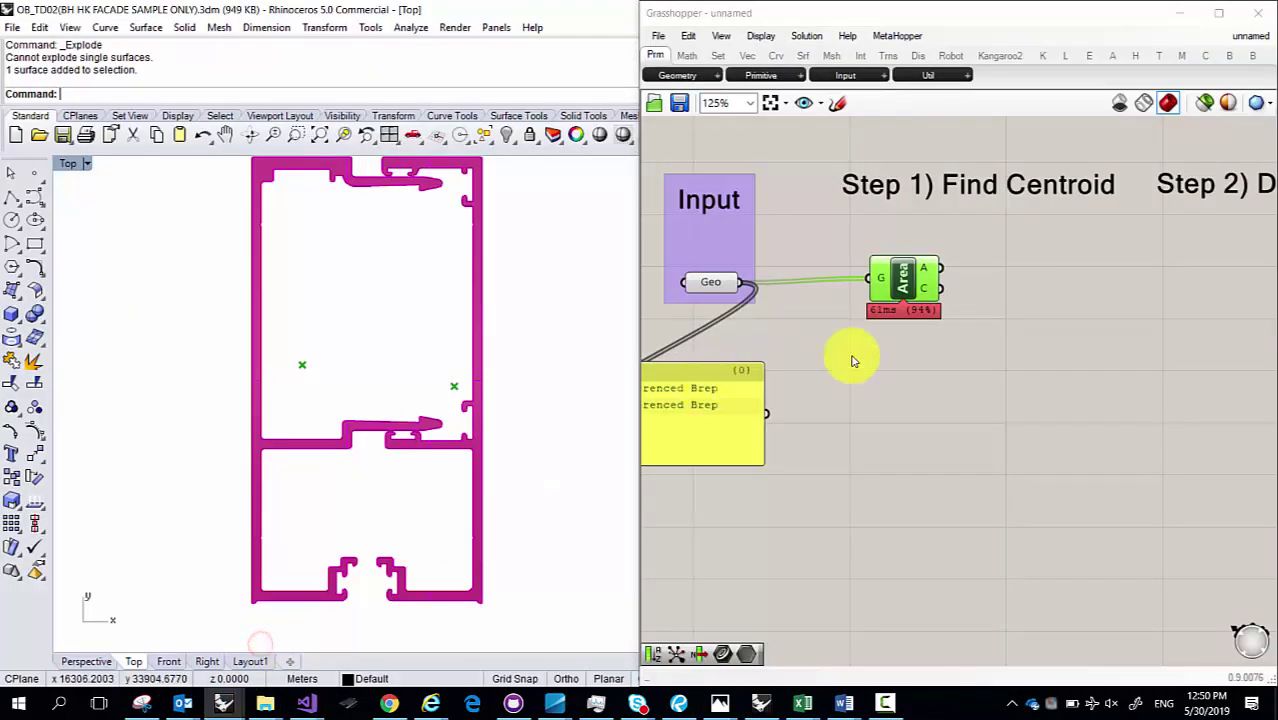
Step: Inspect the Area component's centroid output values and its points in the Top viewport
{"action": "left_click", "coordinate": [910, 402]}
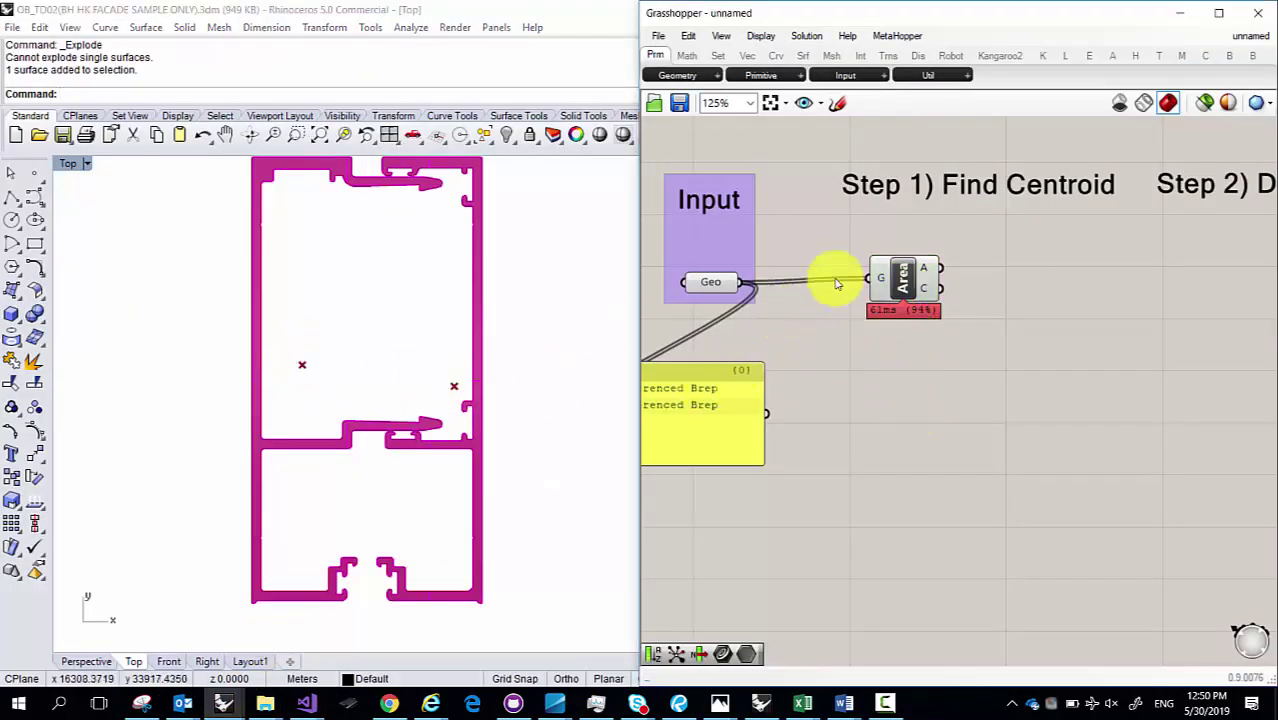
{"action": "left_click", "coordinate": [903, 280]}
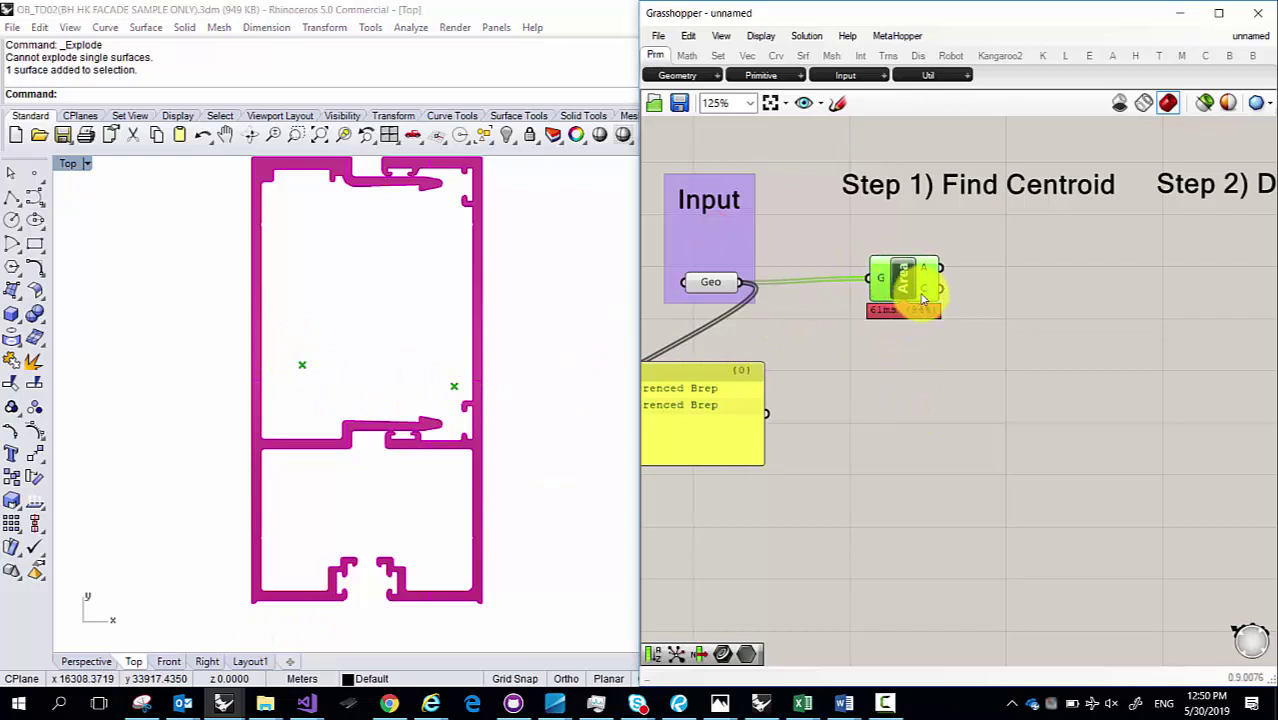
{"action": "mouse_move", "coordinate": [922, 297]}
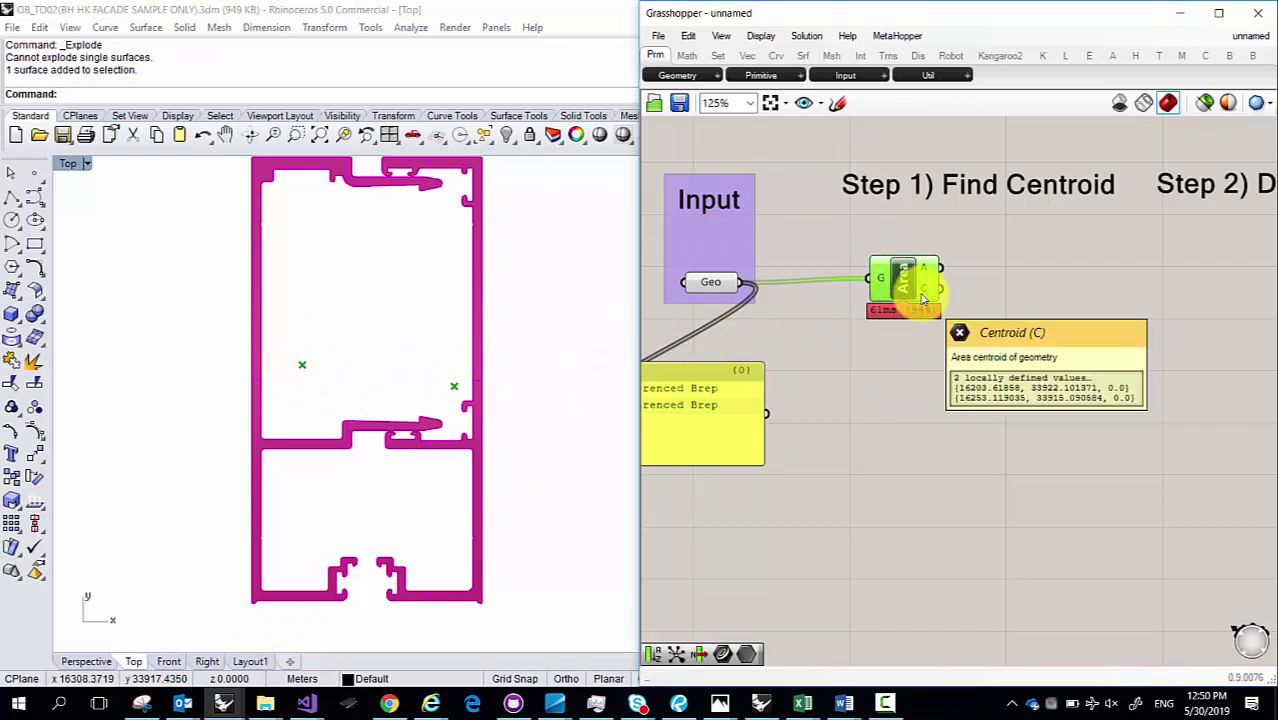
Step: Limit the Grasshopper preview to selected components only and check it by selecting and deselecting the Geo component
{"action": "left_click", "coordinate": [710, 282]}
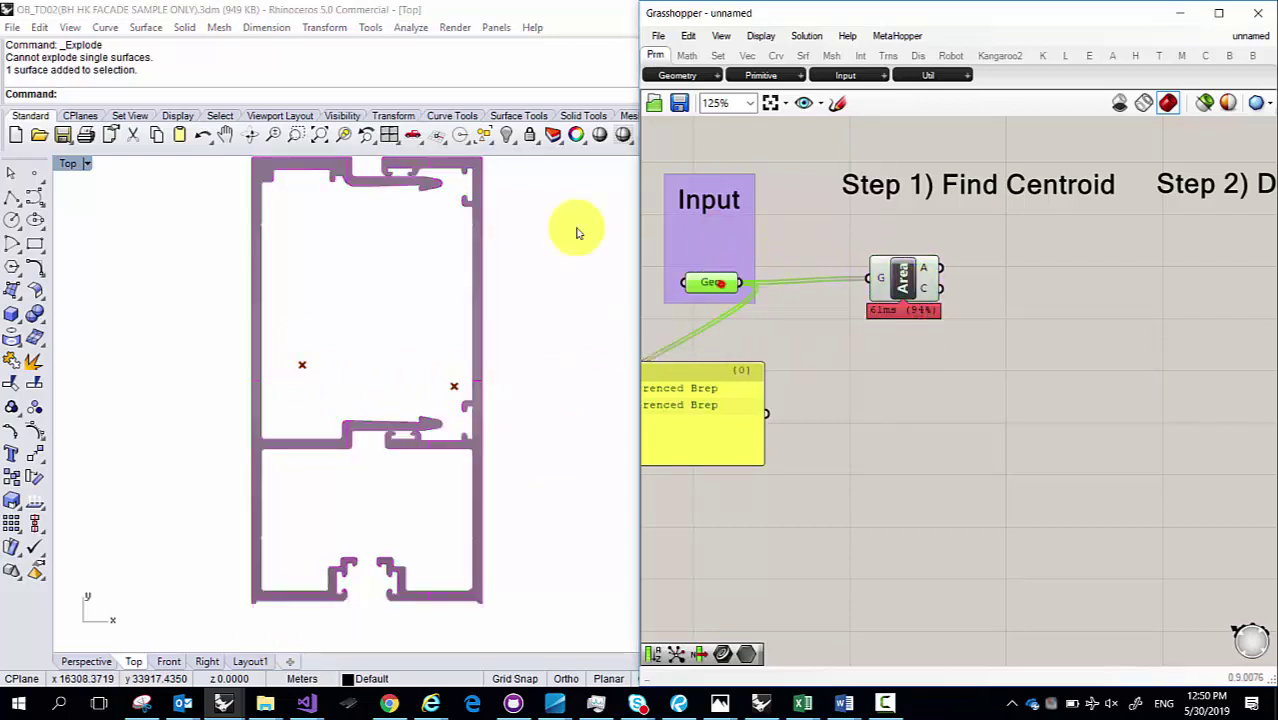
{"action": "left_click", "coordinate": [788, 241]}
{"action": "left_click", "coordinate": [740, 280]}
{"action": "left_click", "coordinate": [801, 241]}
{"action": "left_click", "coordinate": [708, 281]}
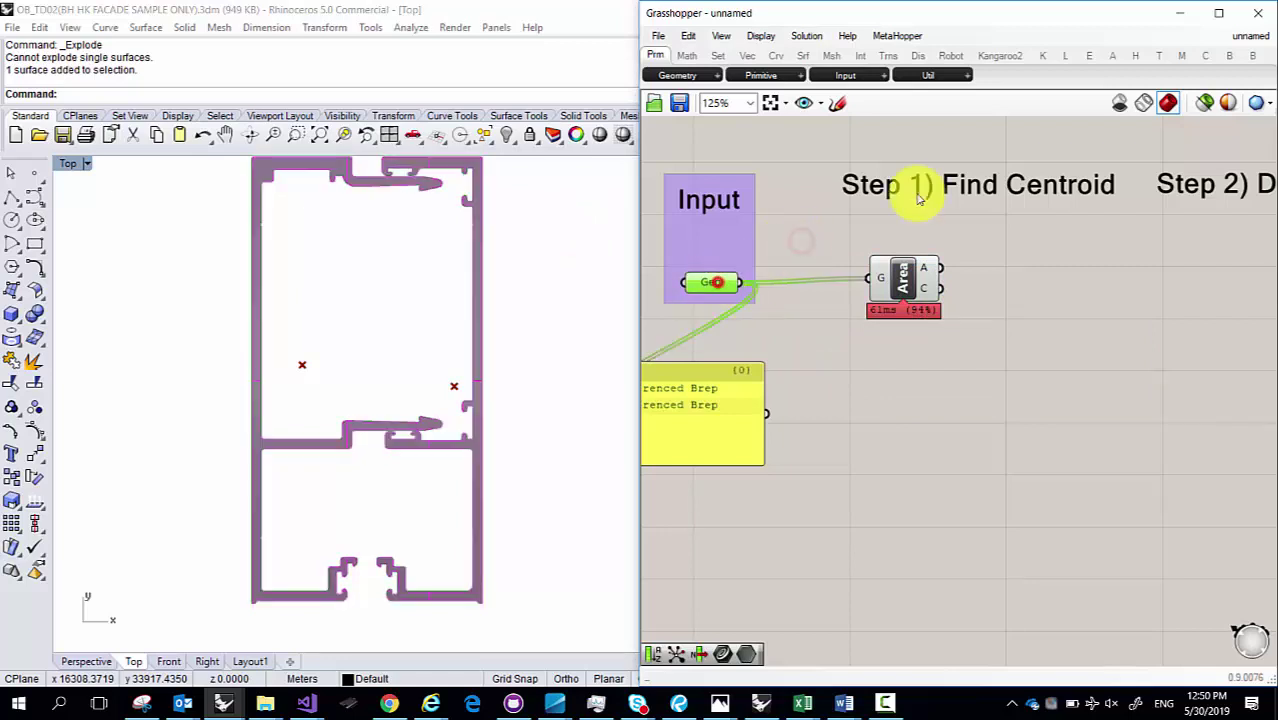
{"action": "left_click", "coordinate": [1205, 103]}
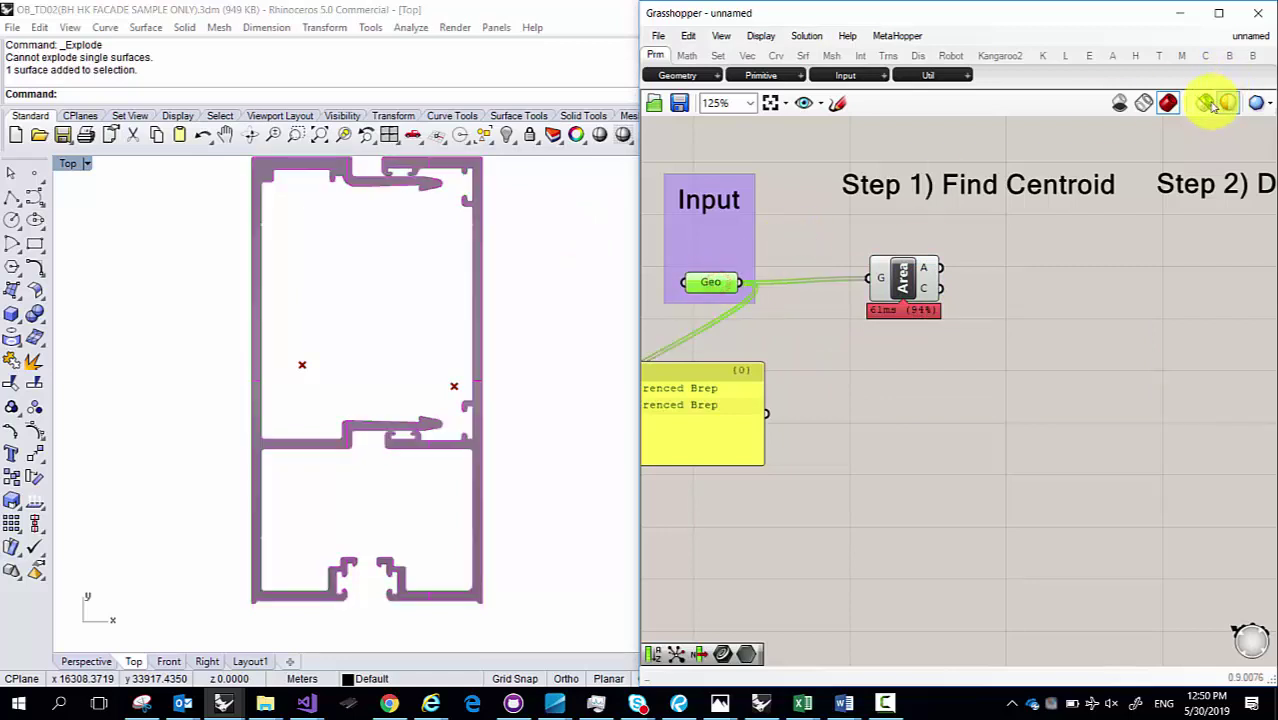
{"action": "left_click", "coordinate": [785, 245]}
{"action": "left_click", "coordinate": [710, 282]}
{"action": "left_click", "coordinate": [805, 242]}
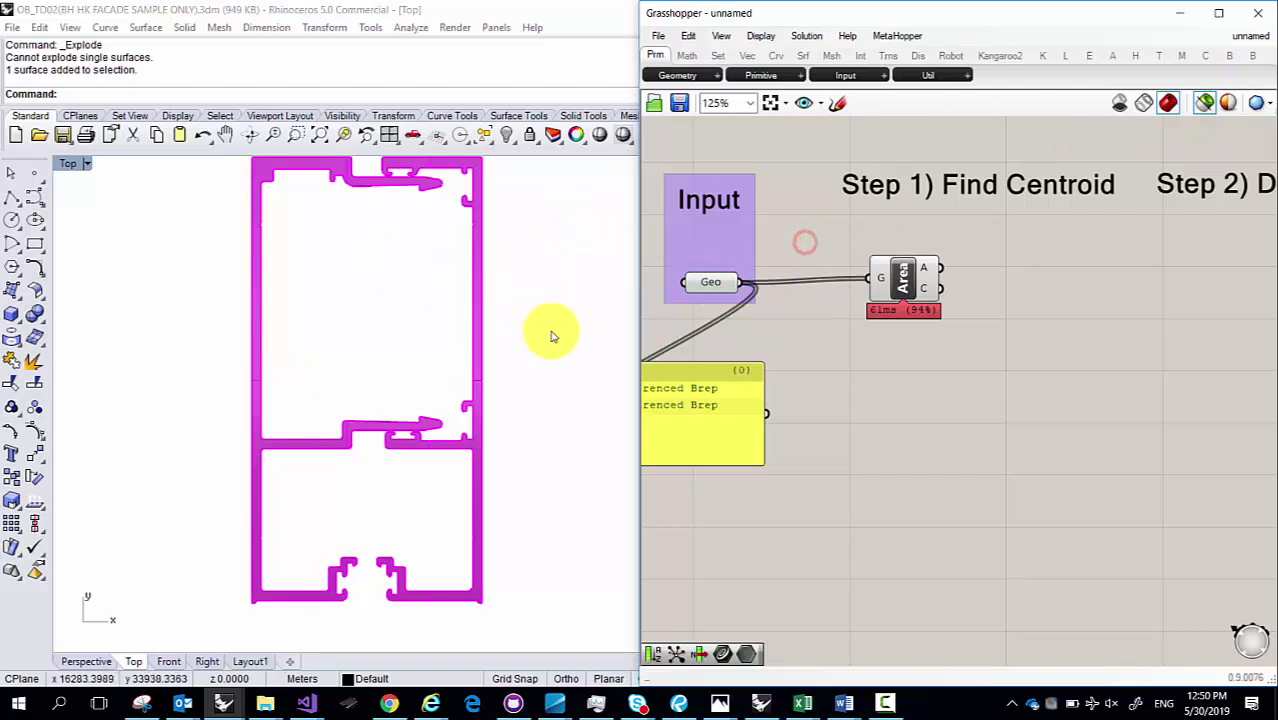
Step: Hide both facade profile surfaces in the Rhino Top viewport and check the Geo component's own preview
{"action": "left_click_drag", "start_coordinate": [551, 362], "coordinate": [106, 208]}
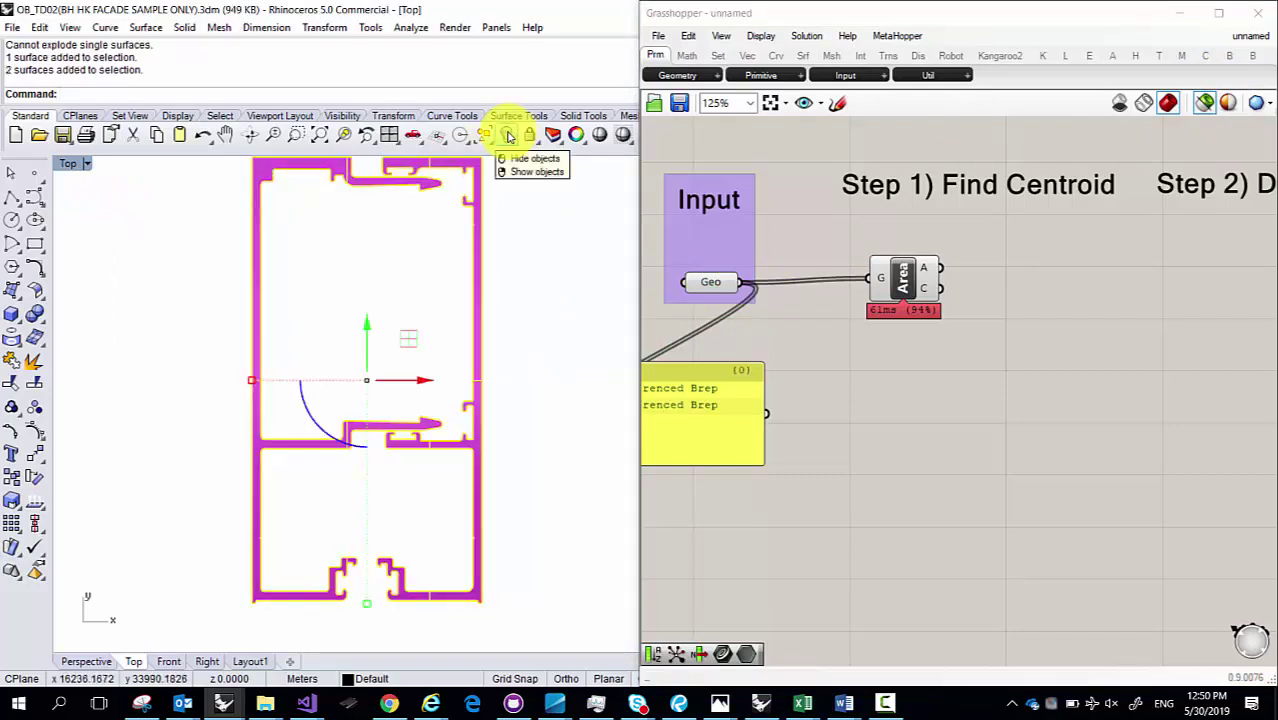
{"action": "left_click", "coordinate": [548, 297]}
{"action": "left_click_drag", "start_coordinate": [577, 330], "coordinate": [211, 262]}
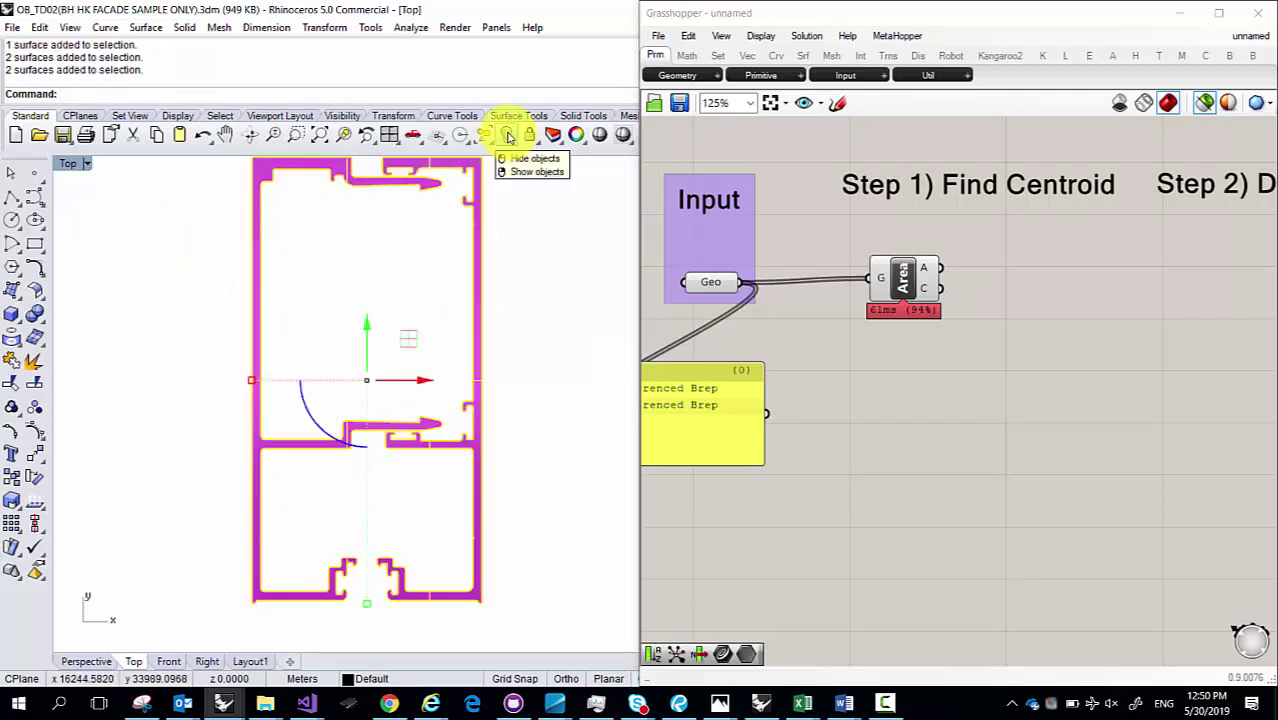
{"action": "left_click", "coordinate": [508, 135]}
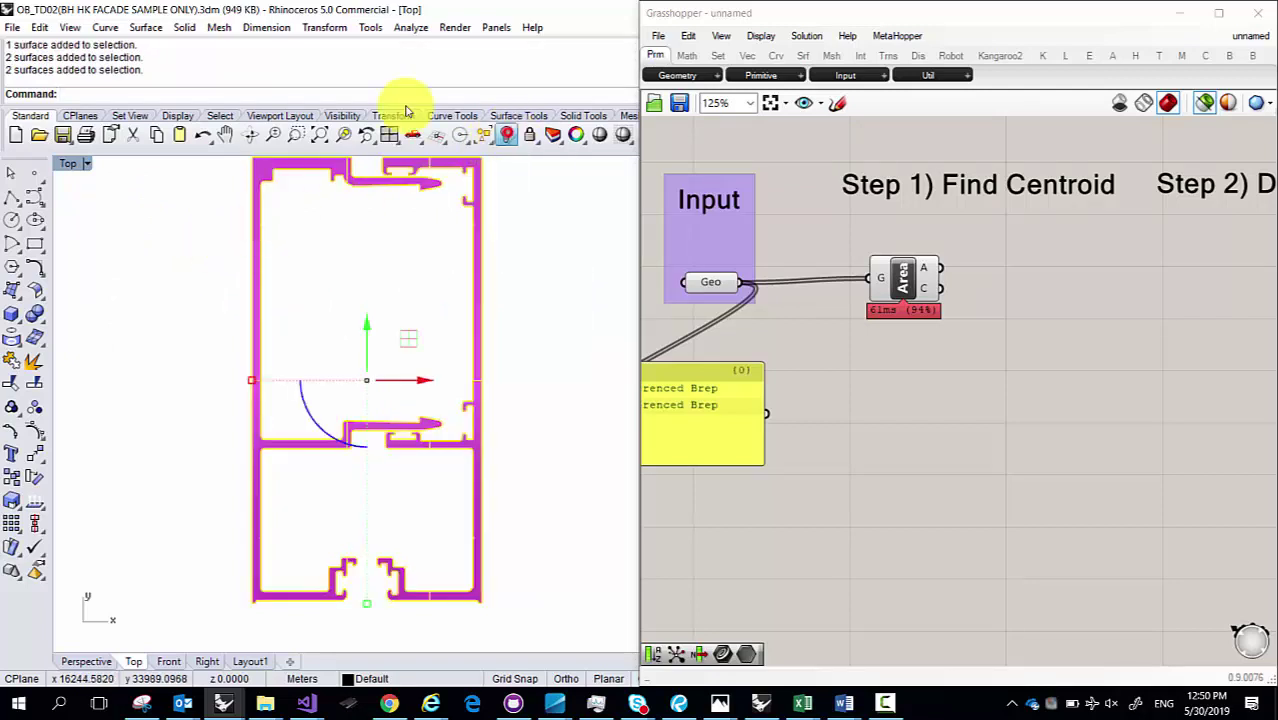
{"action": "left_click", "coordinate": [714, 283]}
{"action": "left_click", "coordinate": [787, 240]}
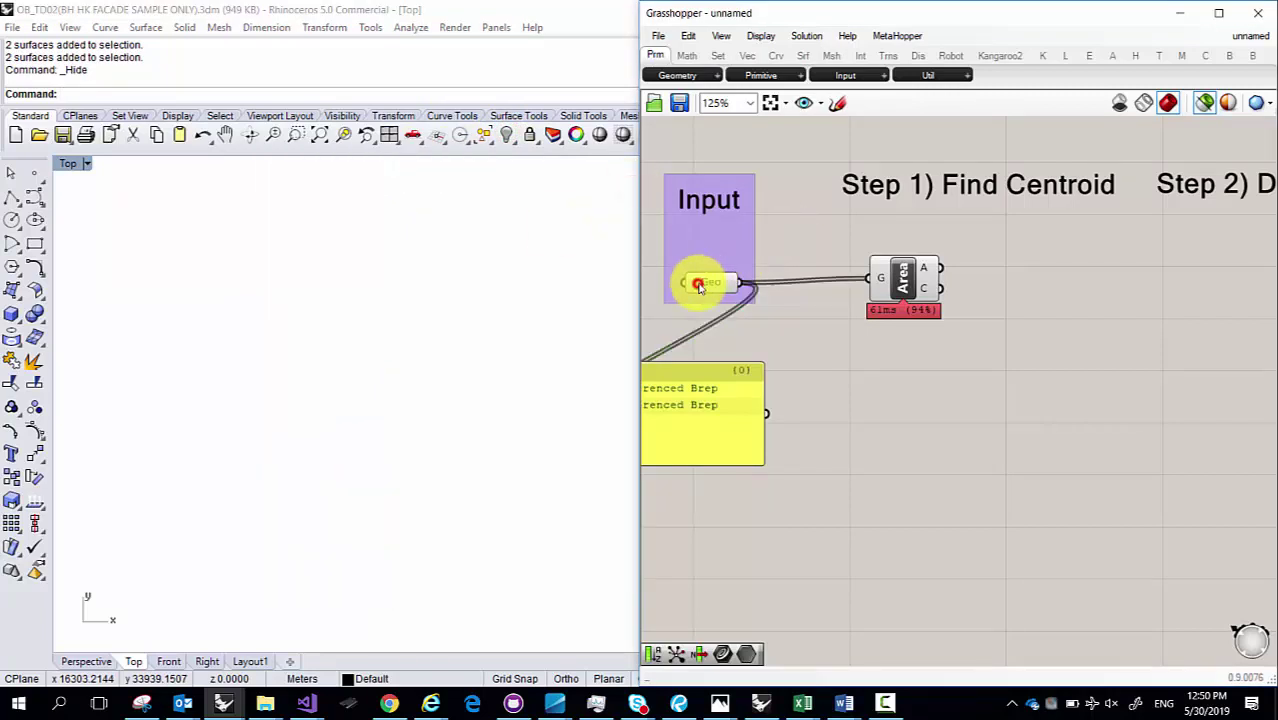
Step: Turn off the selected-only preview and select Geo and Area together to view their combined geometry
{"action": "left_click", "coordinate": [1205, 102]}
{"action": "left_click_drag", "start_coordinate": [1020, 350], "coordinate": [713, 267]}
{"action": "left_click", "coordinate": [742, 328]}
{"action": "left_click_drag", "start_coordinate": [958, 342], "coordinate": [718, 272]}
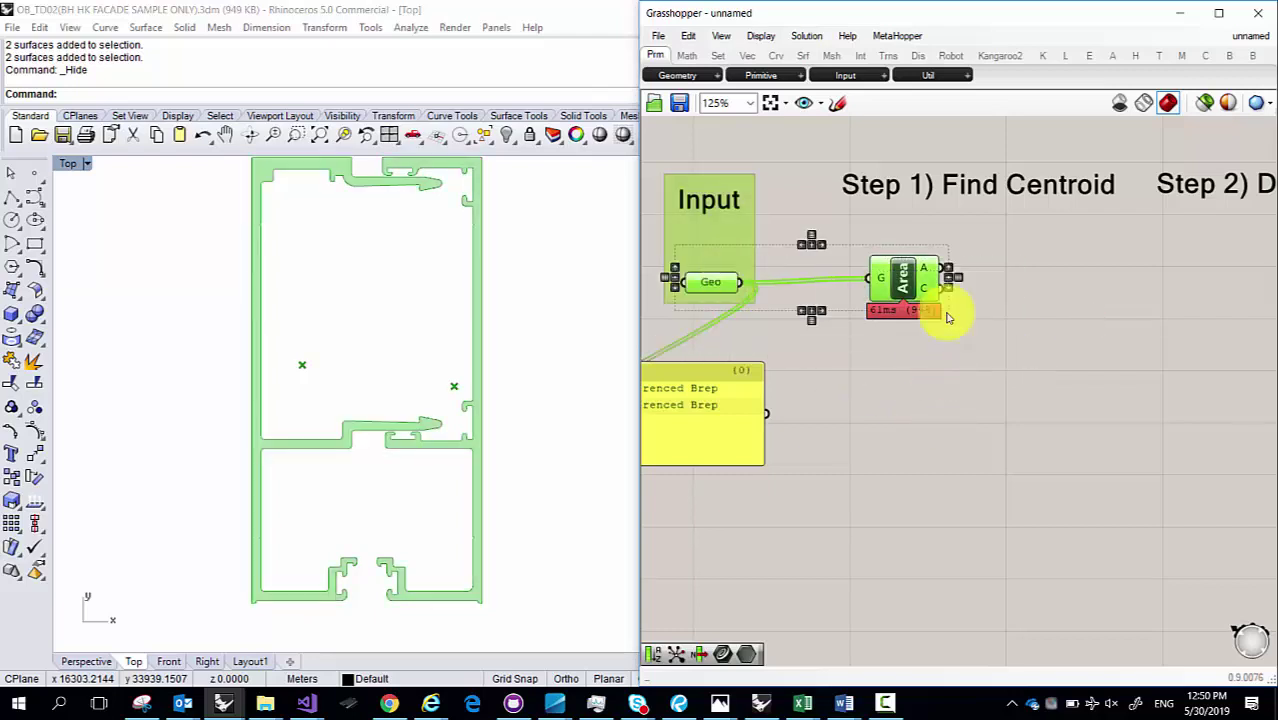
{"action": "left_click", "coordinate": [1048, 349]}
{"action": "left_click_drag", "start_coordinate": [1044, 317], "coordinate": [750, 262]}
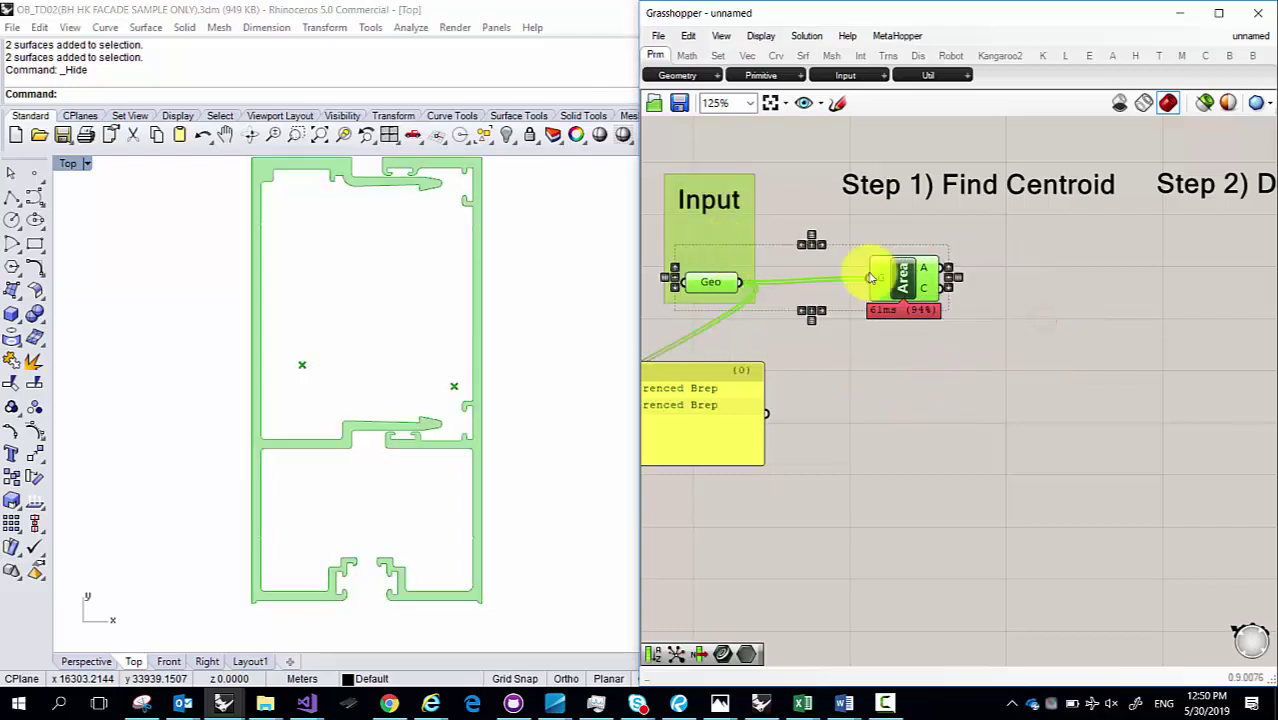
{"action": "left_click", "coordinate": [1021, 289]}
Step: Restore the selected-only preview and compare the Geo and Area previews one component at a time
{"action": "left_click", "coordinate": [1204, 104]}
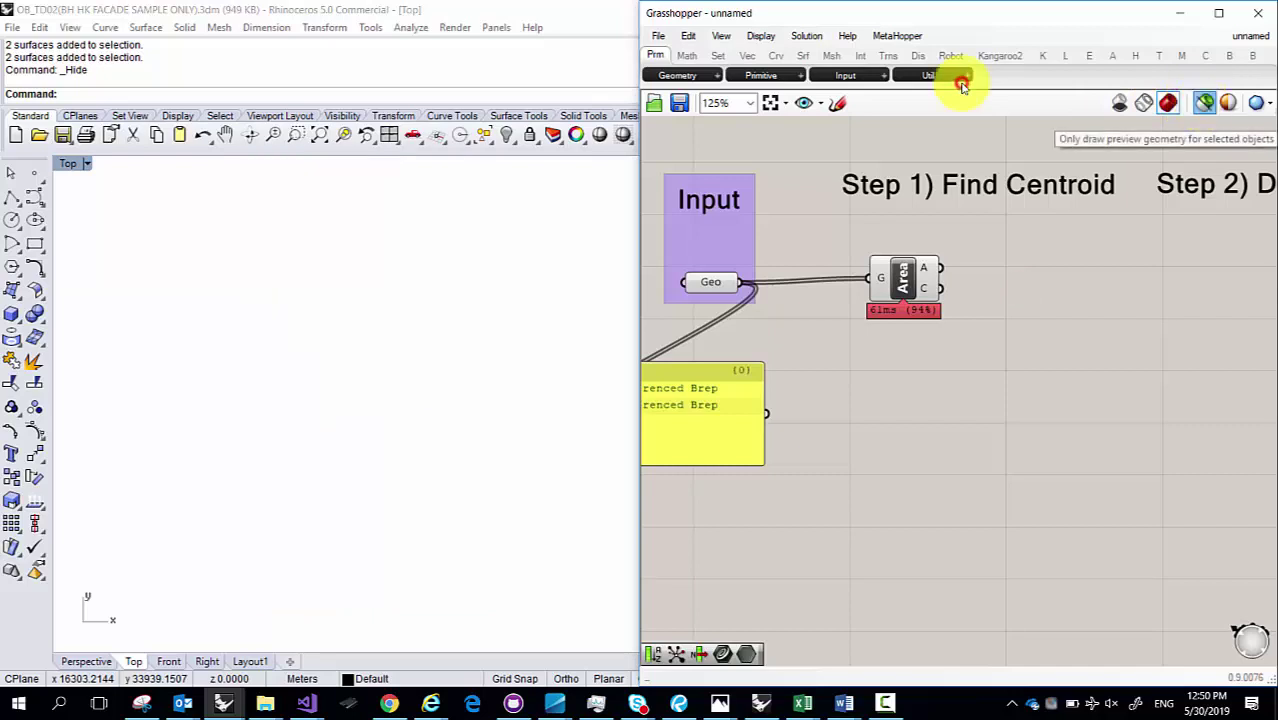
{"action": "left_click", "coordinate": [710, 282]}
{"action": "left_click", "coordinate": [903, 280]}
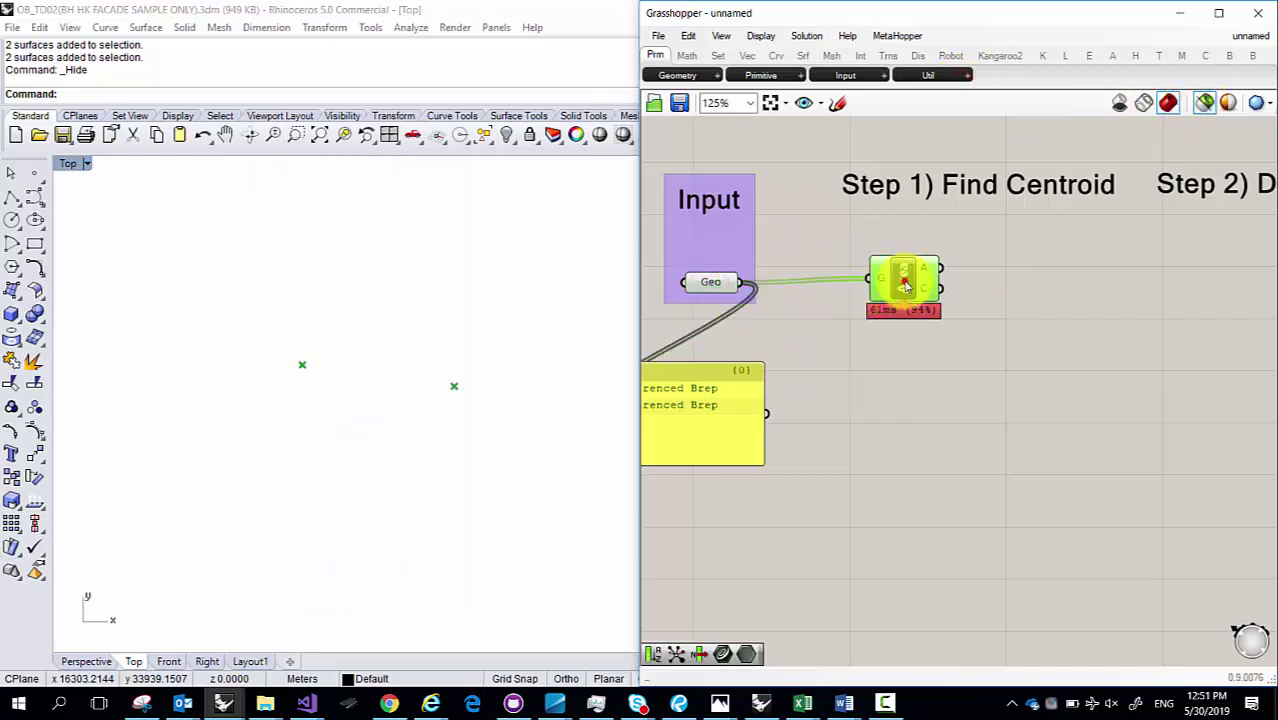
{"action": "left_click", "coordinate": [695, 282]}
{"action": "left_click", "coordinate": [905, 272]}
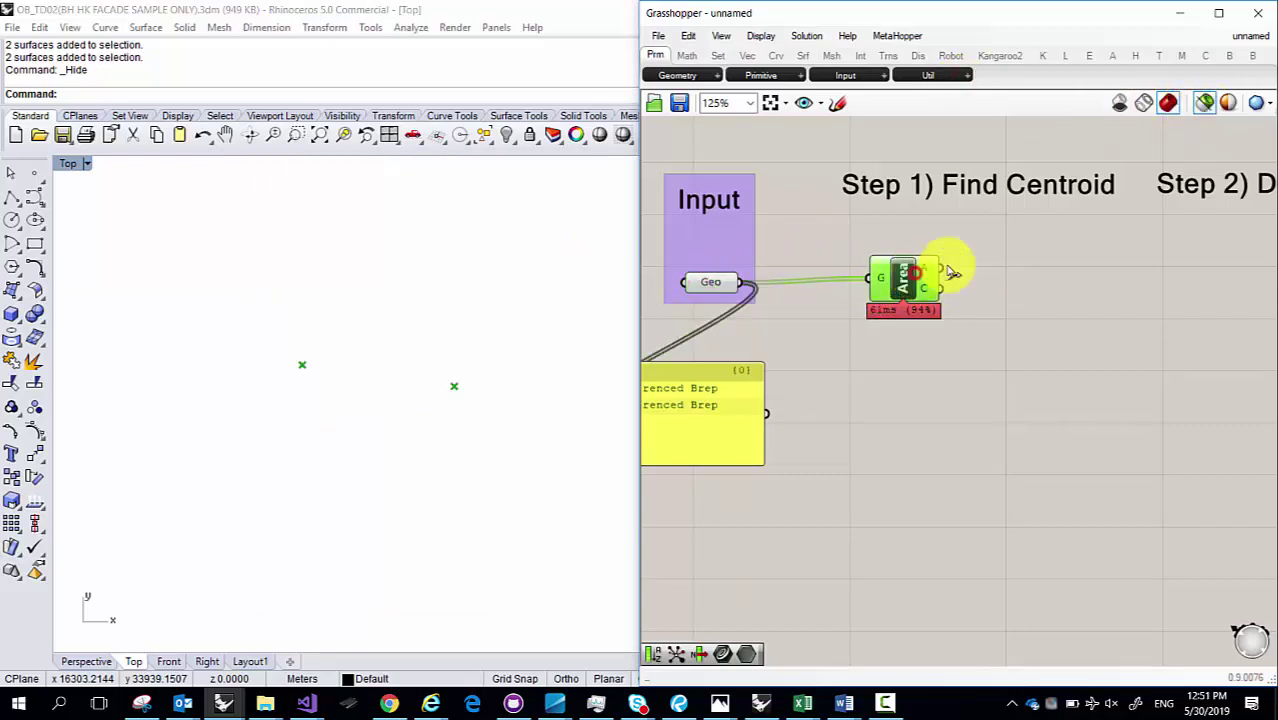
{"action": "left_click", "coordinate": [1037, 243]}
Step: Switch the selected-only preview off and on again, and move the Geo component closer to the Input heading
{"action": "left_click", "coordinate": [1204, 104]}
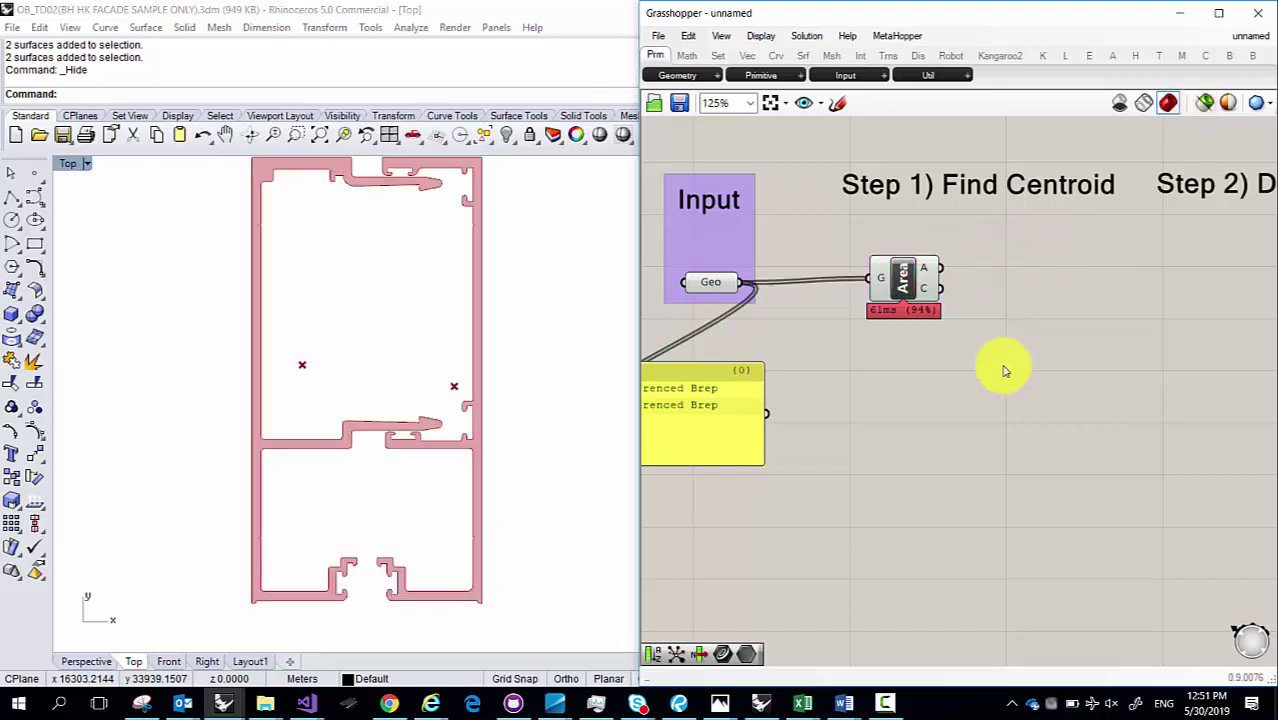
{"action": "left_click", "coordinate": [374, 280]}
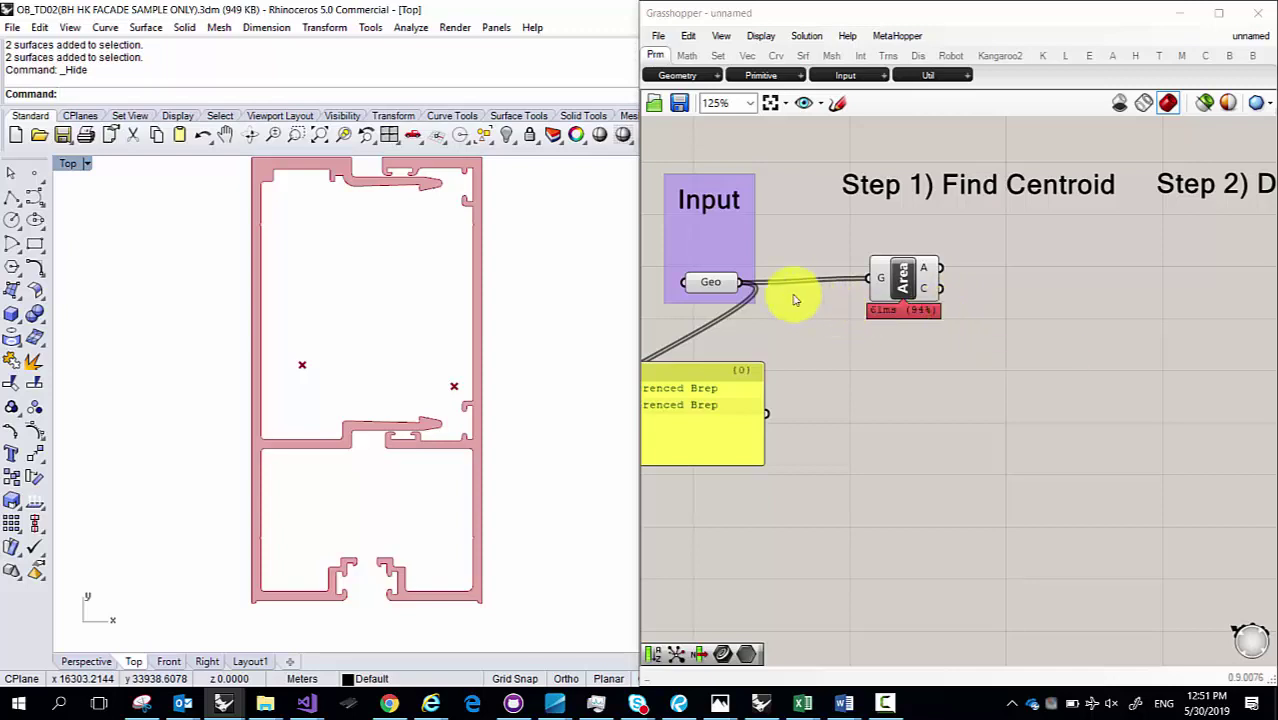
{"action": "left_click_drag", "start_coordinate": [712, 286], "coordinate": [707, 278]}
{"action": "left_click", "coordinate": [1205, 103]}
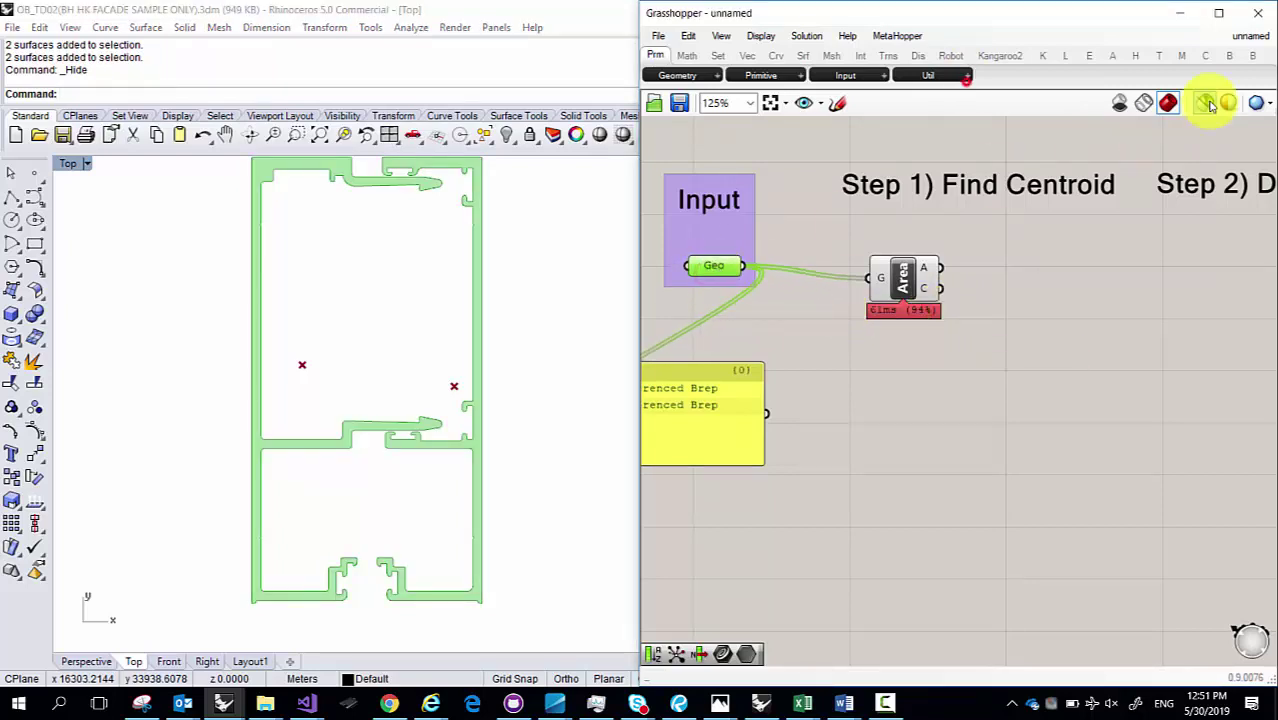
{"action": "left_click_drag", "start_coordinate": [722, 268], "coordinate": [712, 259]}
Step: Try to pick the previewed Geo profile directly in the Top viewport, reselecting the Geo component between attempts
{"action": "left_click", "coordinate": [536, 299]}
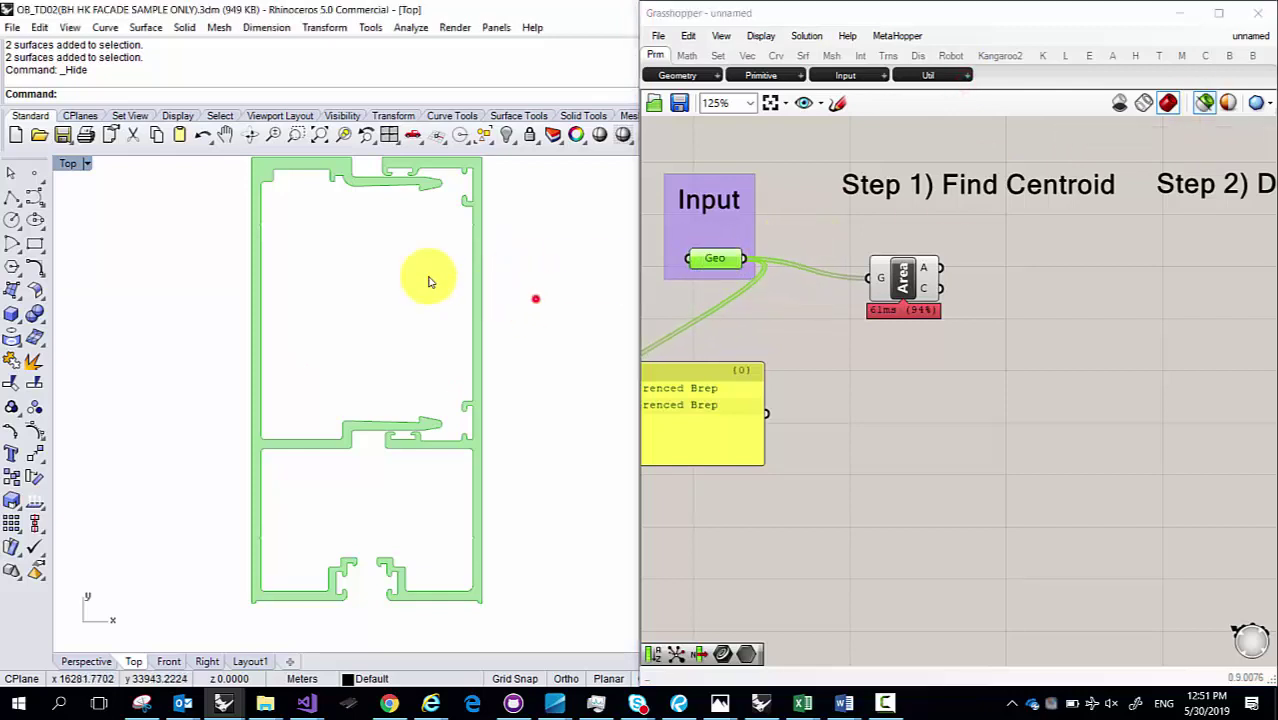
{"action": "left_click", "coordinate": [528, 394]}
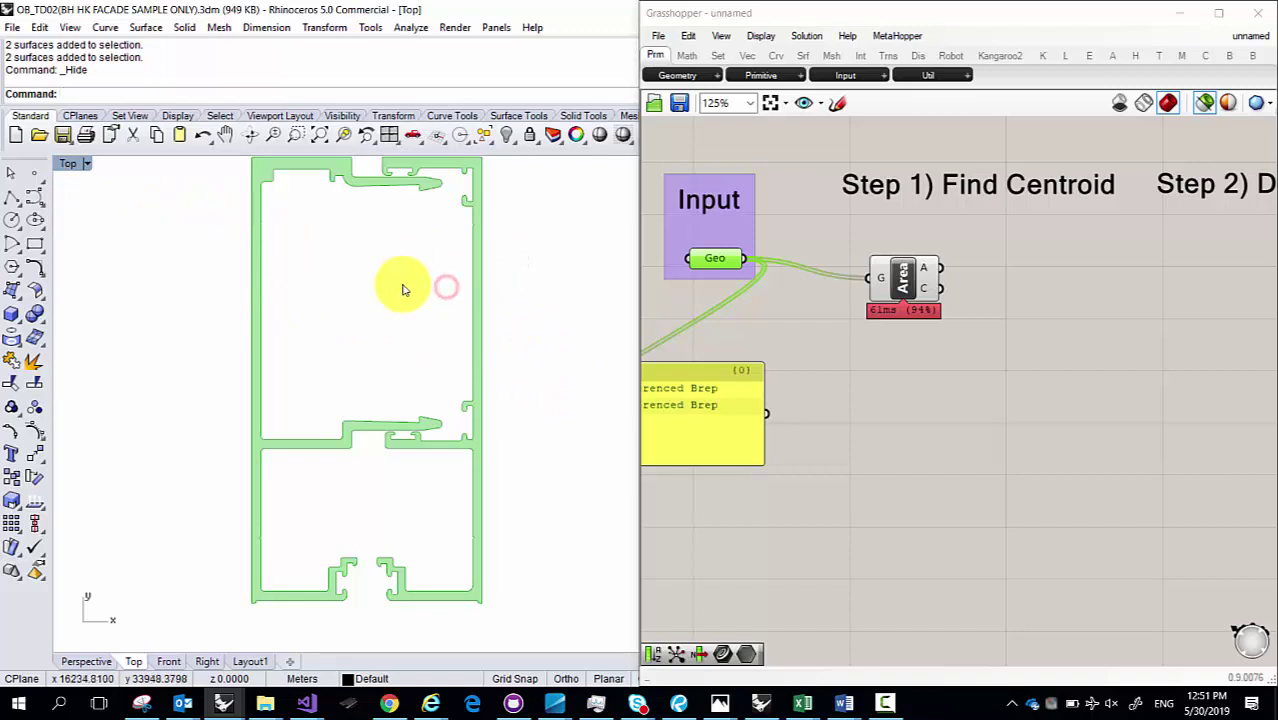
{"action": "left_click", "coordinate": [744, 298]}
{"action": "left_click", "coordinate": [720, 262]}
{"action": "left_click", "coordinate": [543, 281]}
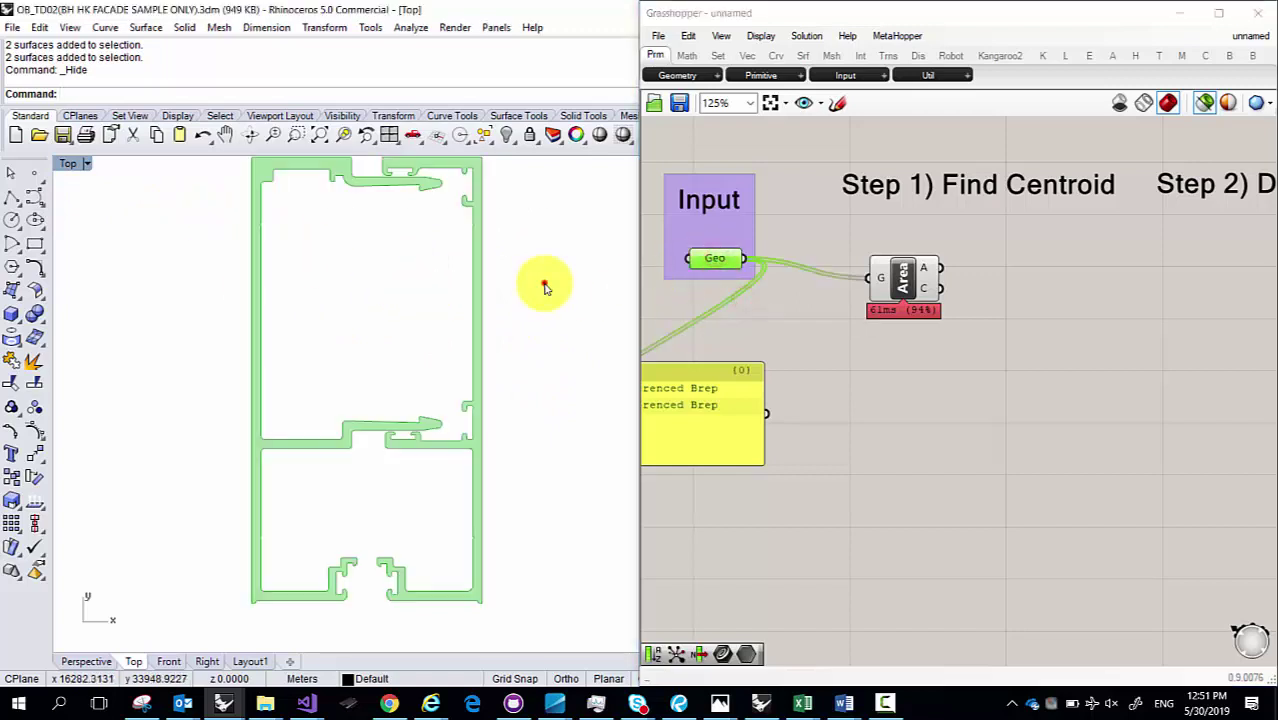
{"action": "left_click", "coordinate": [761, 314]}
{"action": "left_click", "coordinate": [711, 259]}
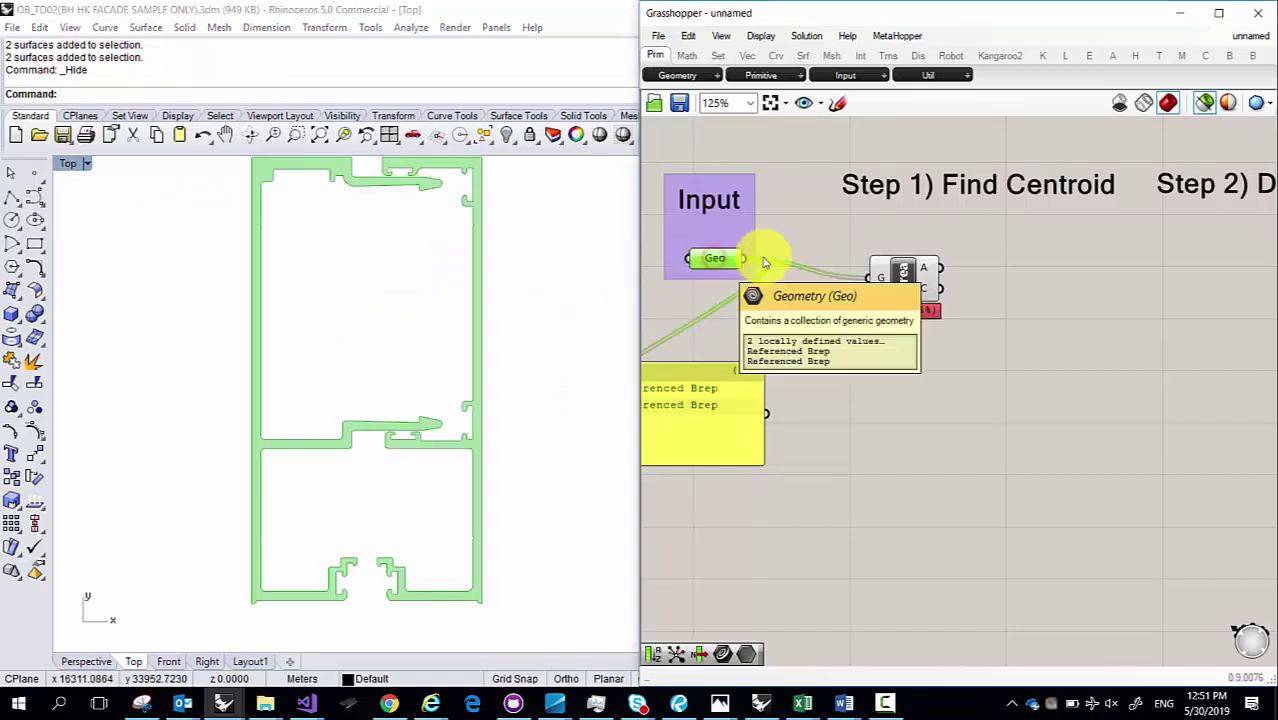
Step: Compare the Geo and Area previews separately and together, and try a window selection over the preview in Rhino
{"action": "left_click", "coordinate": [892, 295]}
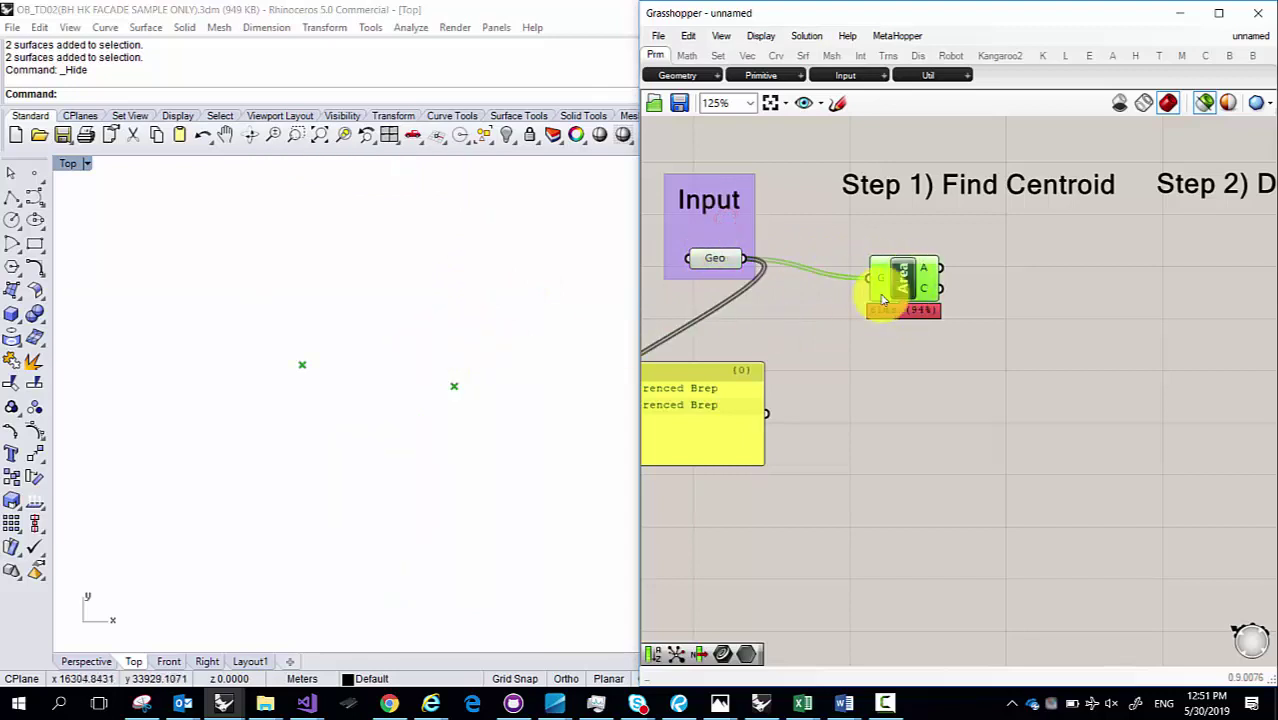
{"action": "left_click", "coordinate": [716, 260]}
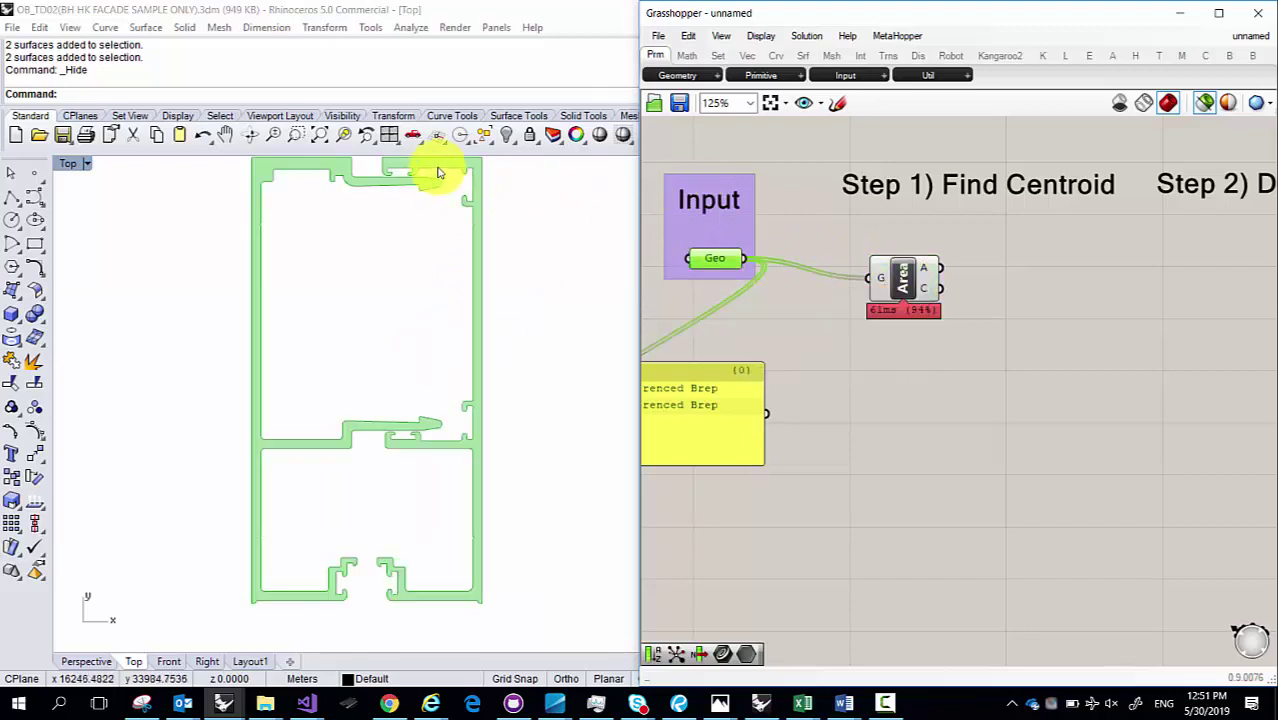
{"action": "left_click_drag", "start_coordinate": [590, 295], "coordinate": [140, 202]}
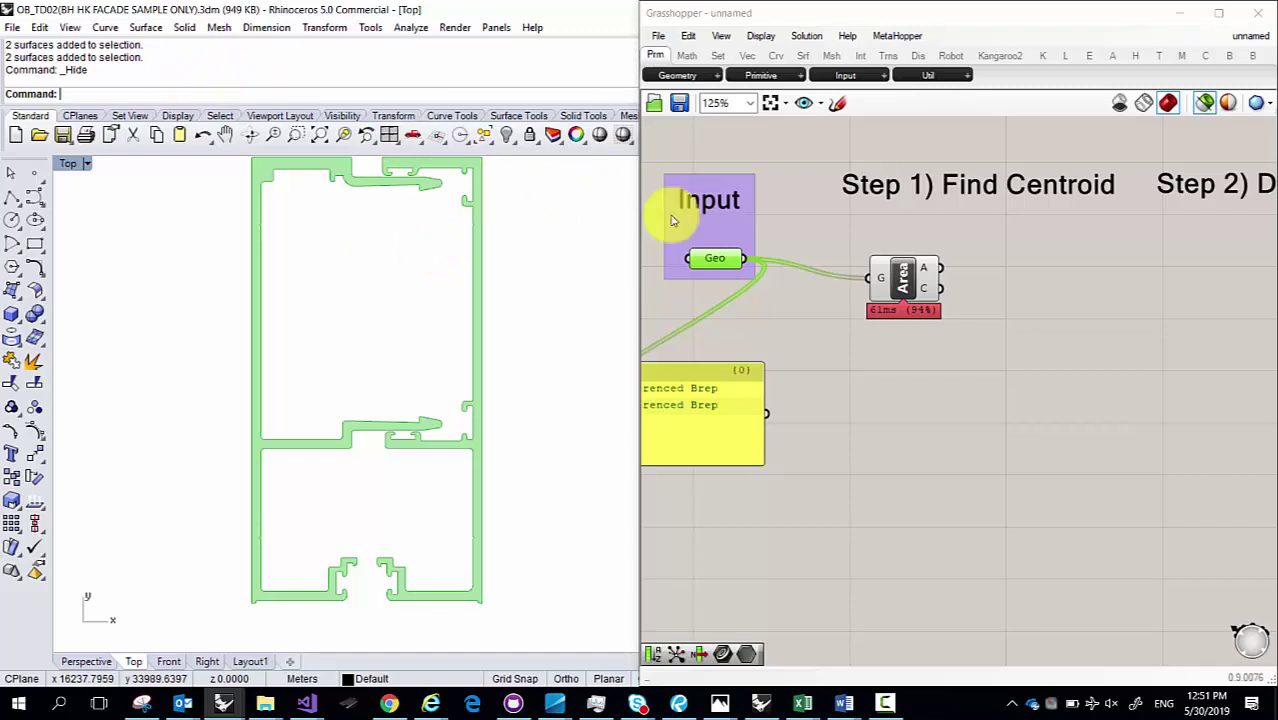
{"action": "left_click", "coordinate": [906, 284]}
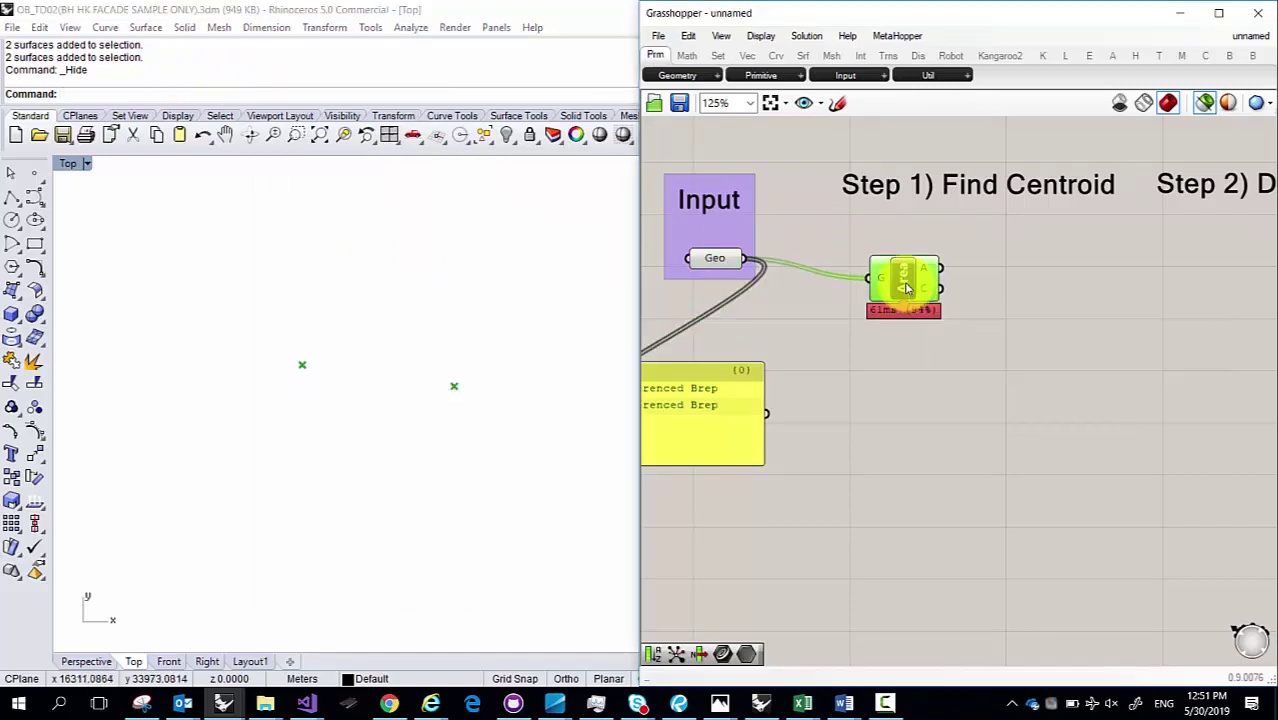
{"action": "left_click", "coordinate": [724, 256]}
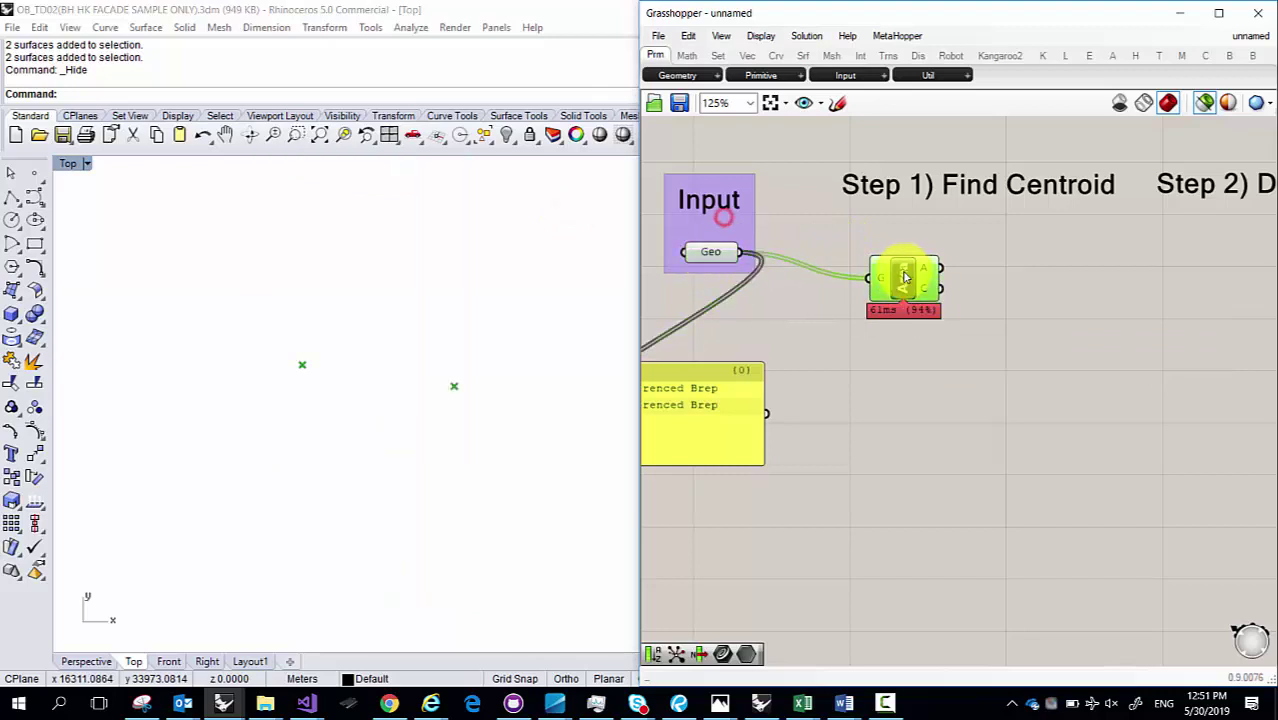
{"action": "left_click_drag", "start_coordinate": [968, 330], "coordinate": [700, 240]}
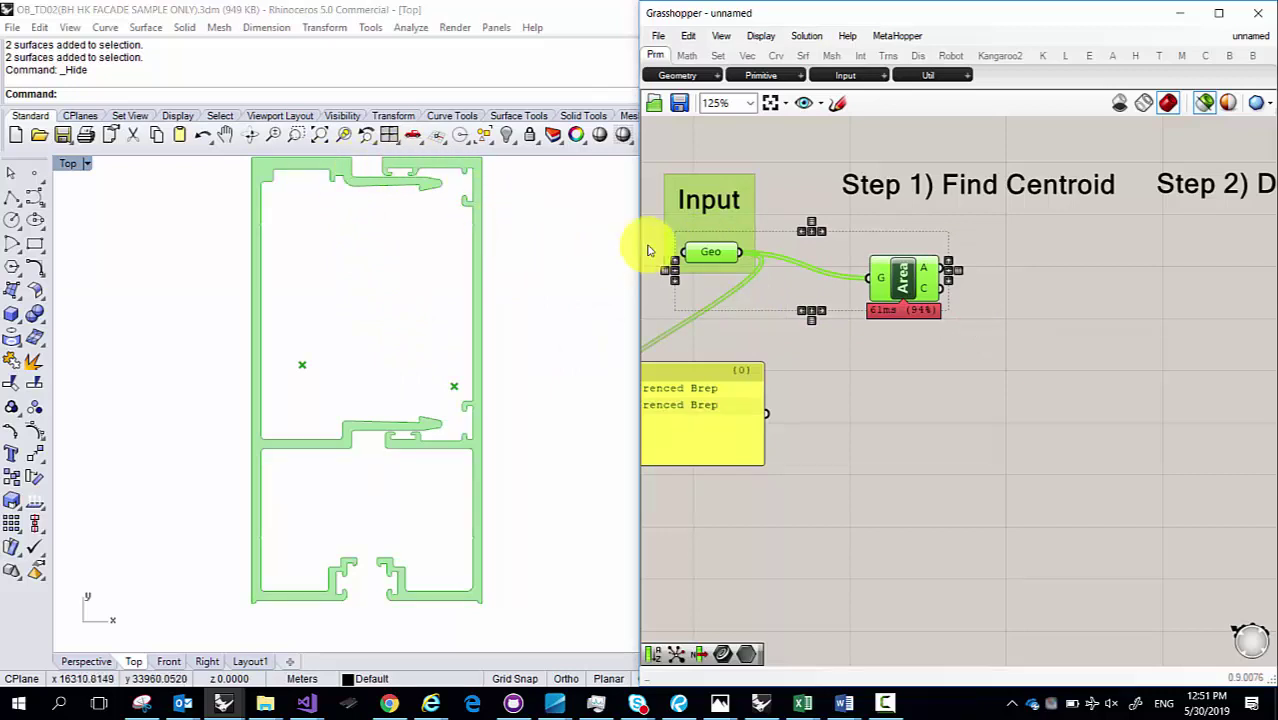
{"action": "left_click", "coordinate": [833, 343]}
{"action": "left_click_drag", "start_coordinate": [654, 234], "coordinate": [962, 350]}
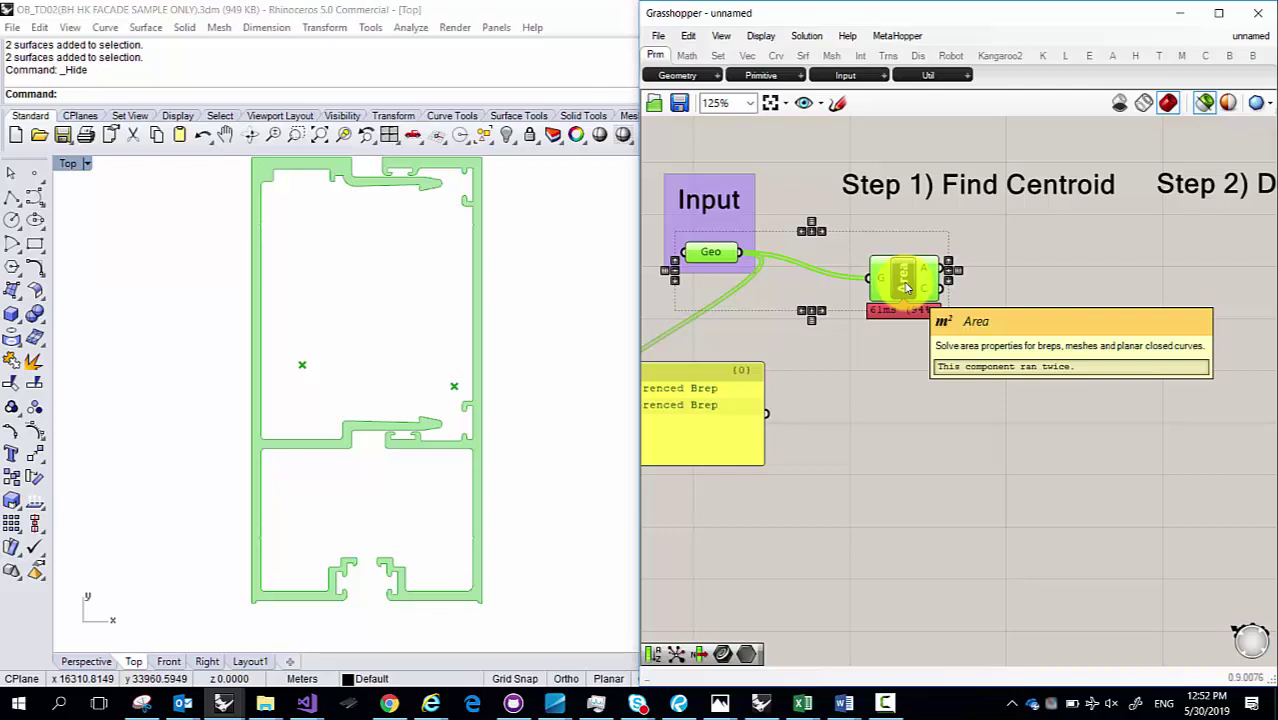
Step: Reposition the Area component slightly to sit closer beneath the Step 1) Find Centroid heading
{"action": "scroll", "coordinate": [950, 250], "scroll_direction": "down", "scroll_amount": 1}
{"action": "left_click", "coordinate": [824, 204]}
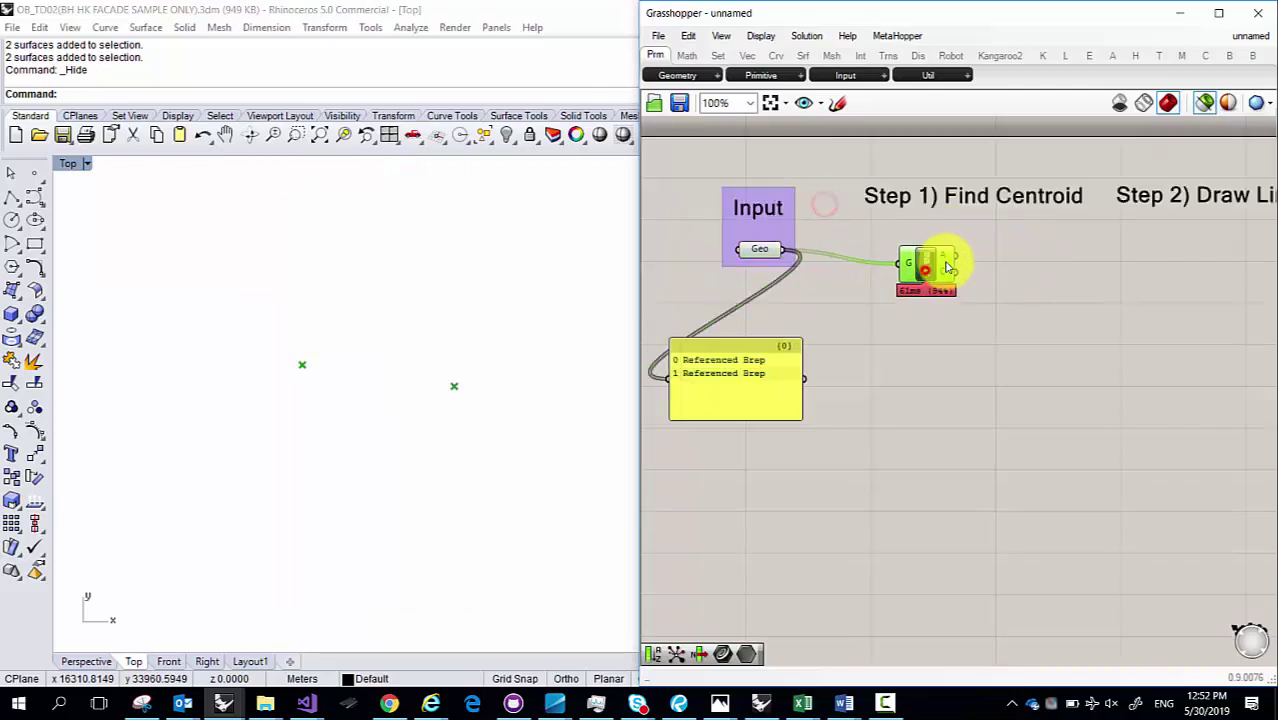
{"action": "left_click_drag", "start_coordinate": [948, 267], "coordinate": [961, 260]}
{"action": "left_click", "coordinate": [1005, 264]}
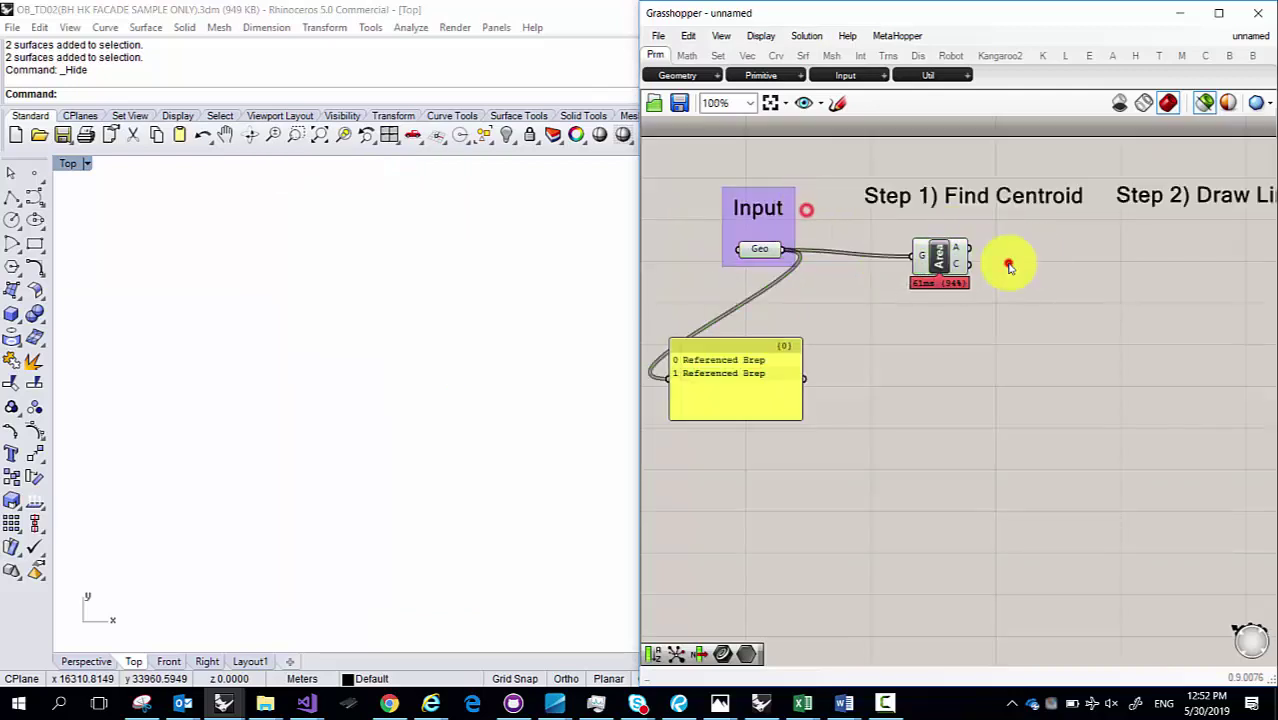
{"action": "double_click", "coordinate": [1008, 265]}
{"action": "type", "text": "Data"}
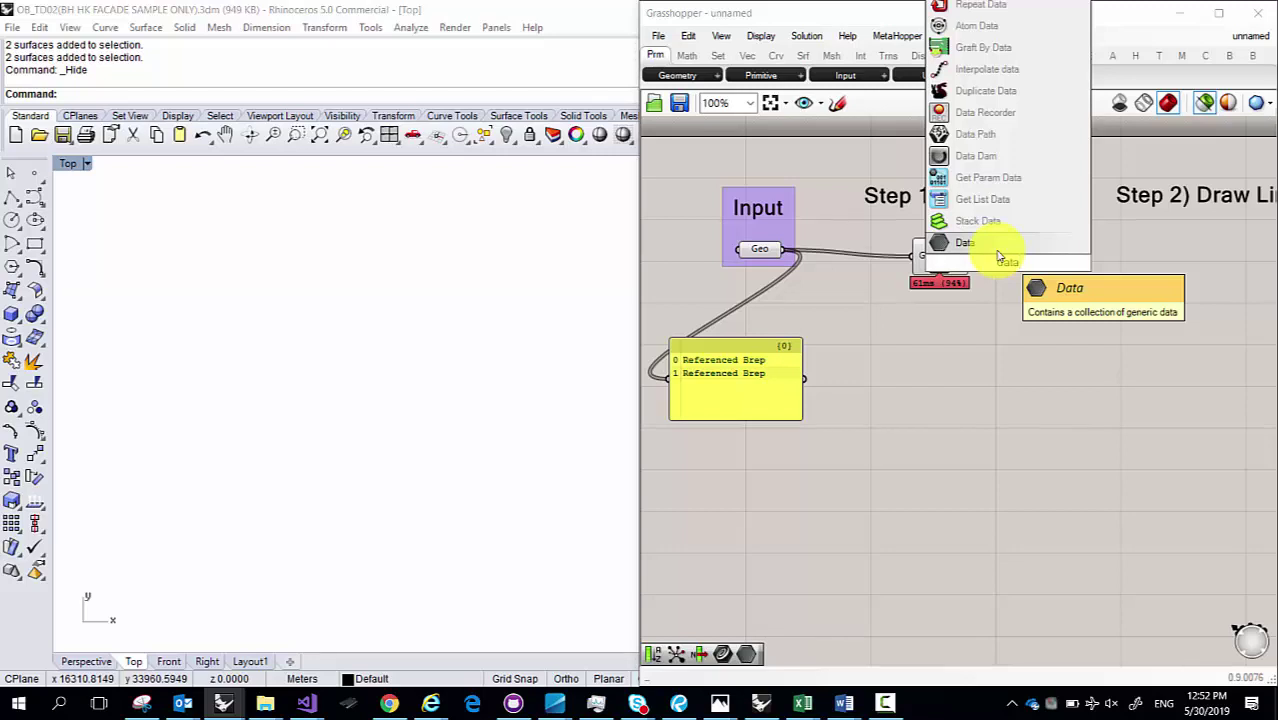
{"action": "left_click", "coordinate": [742, 378]}
Step: Shift the existing Geo panel, add a second Panel beneath it, and connect the Geo output to the new panel
{"action": "left_click_drag", "start_coordinate": [742, 378], "coordinate": [760, 363]}
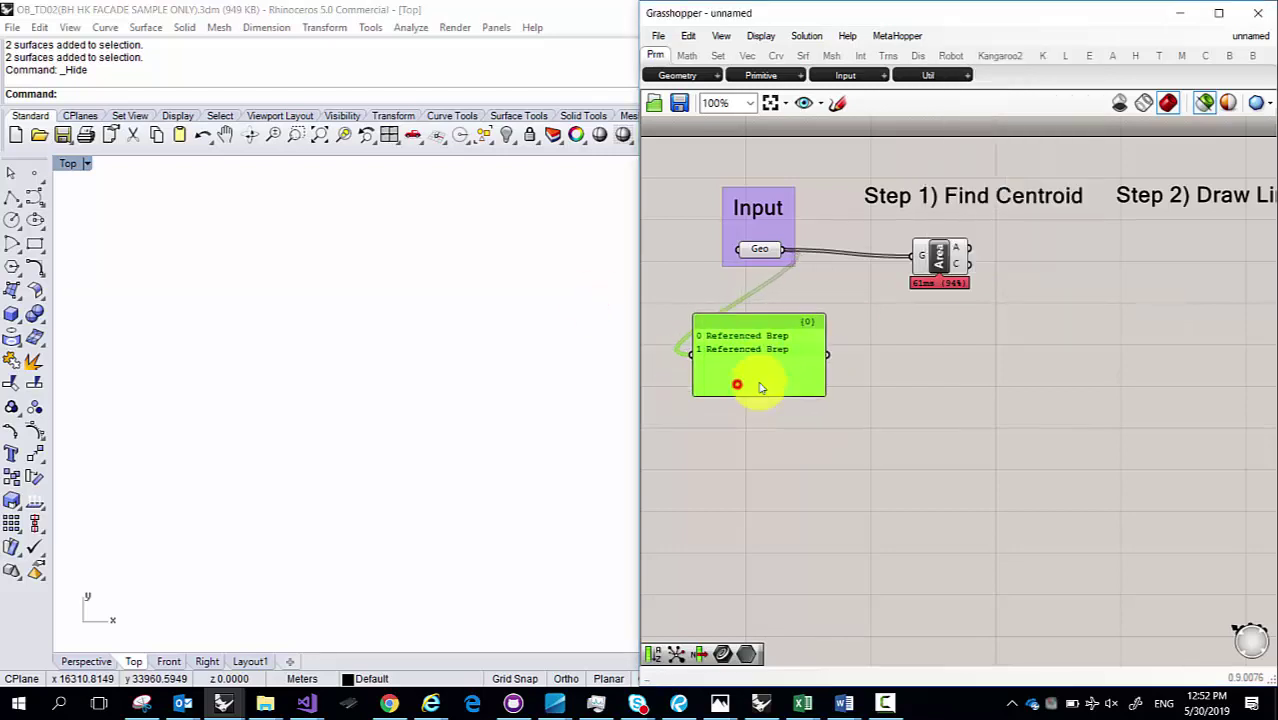
{"action": "double_click", "coordinate": [755, 444]}
{"action": "type", "text": "panel"}
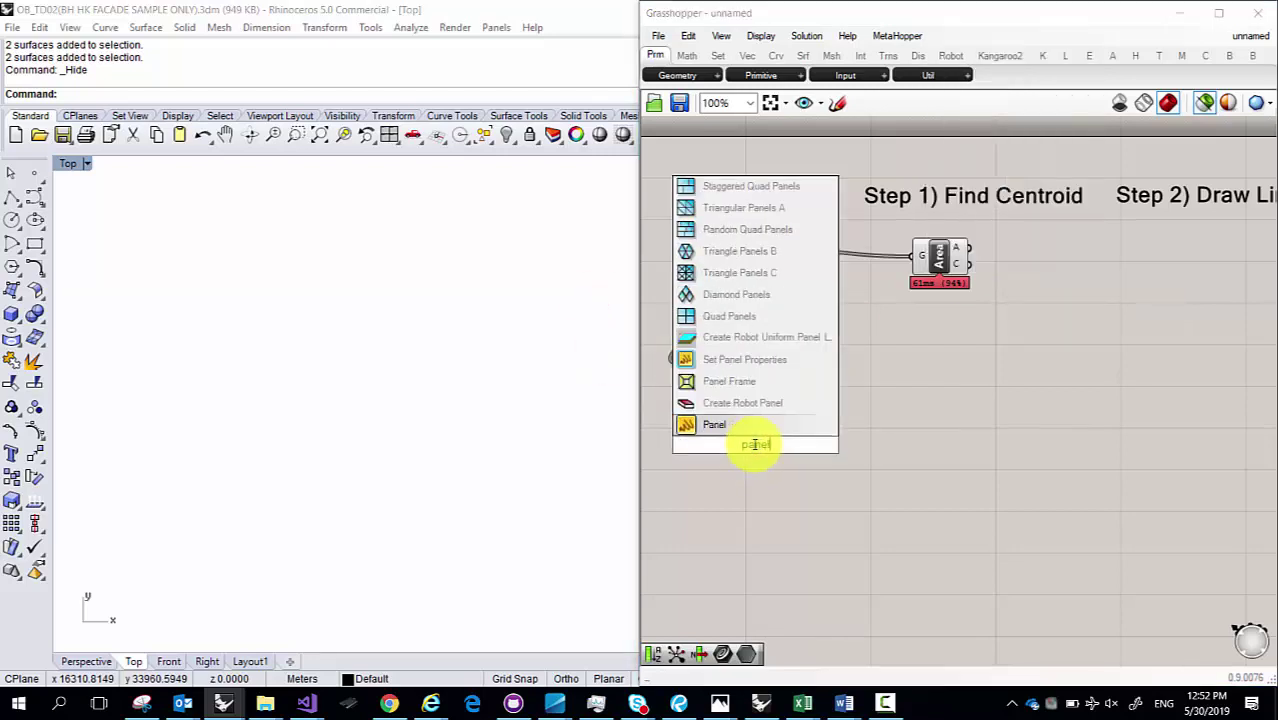
{"action": "left_click", "coordinate": [753, 434]}
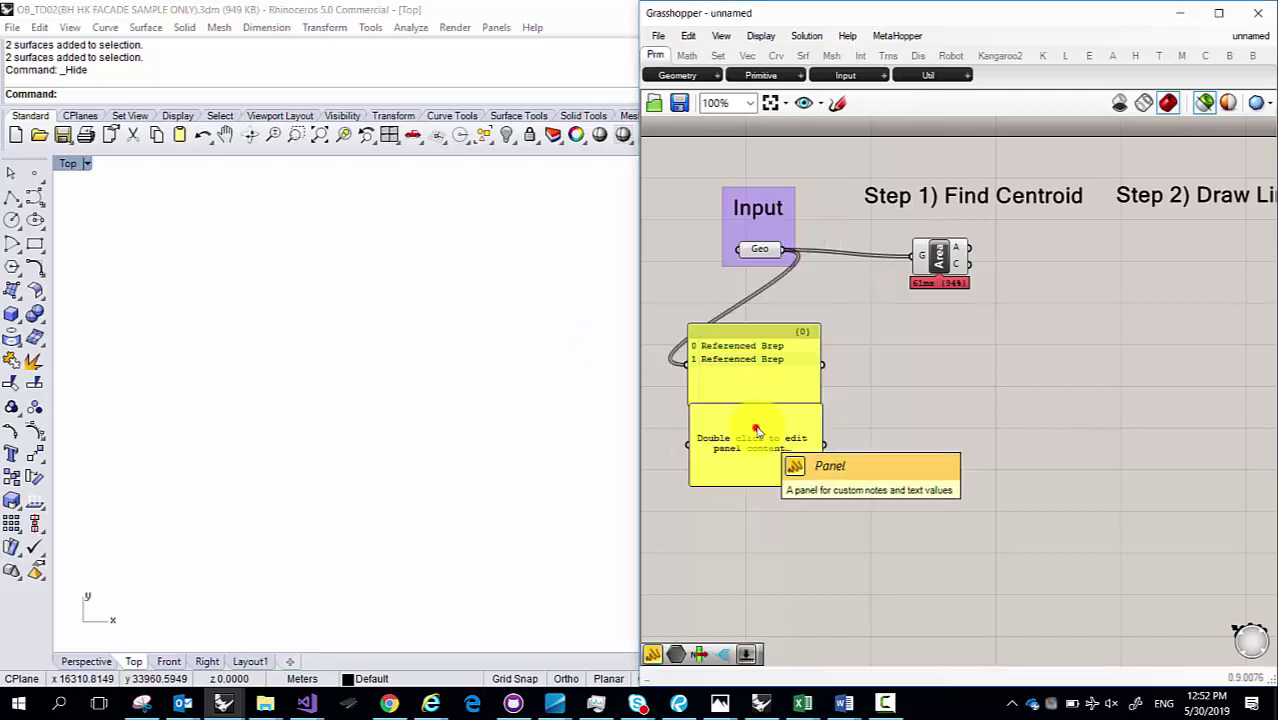
{"action": "left_click_drag", "start_coordinate": [778, 251], "coordinate": [692, 449]}
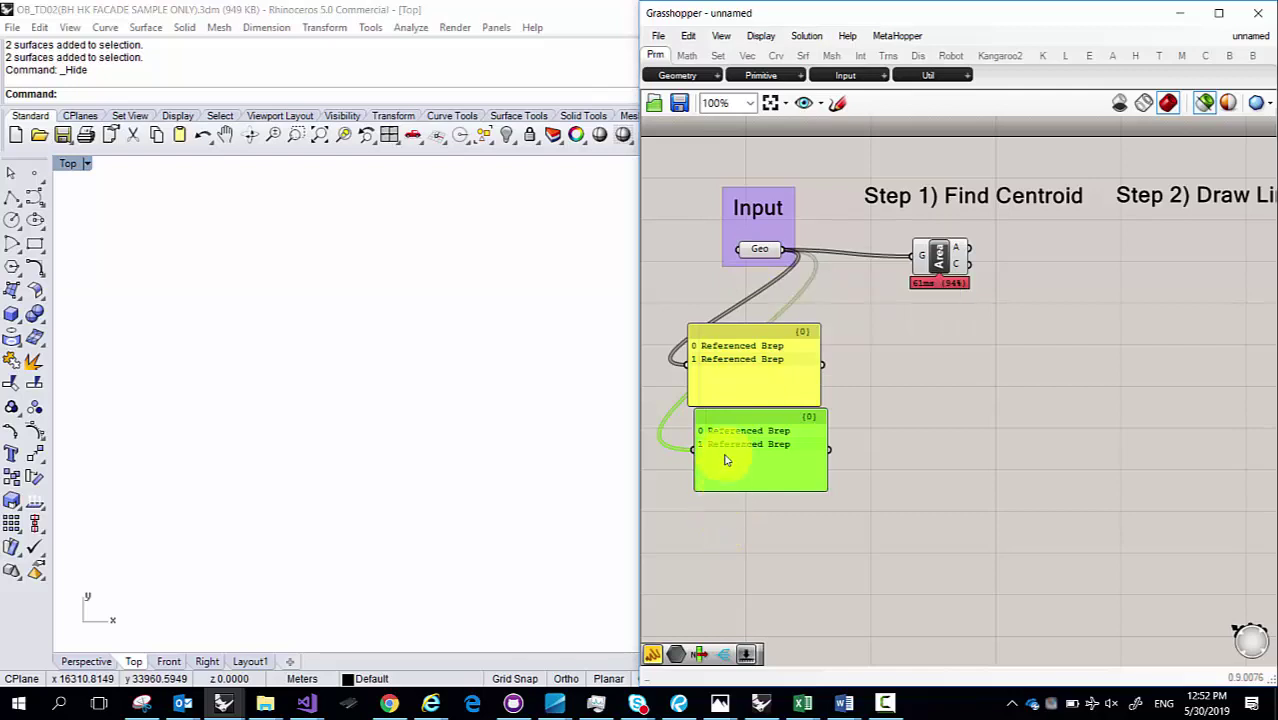
Step: Place the new panel beneath the Area component, connect the C output to it, and widen it to fit each point on one line
{"action": "left_click_drag", "start_coordinate": [727, 462], "coordinate": [997, 375]}
{"action": "left_click_drag", "start_coordinate": [969, 264], "coordinate": [962, 362]}
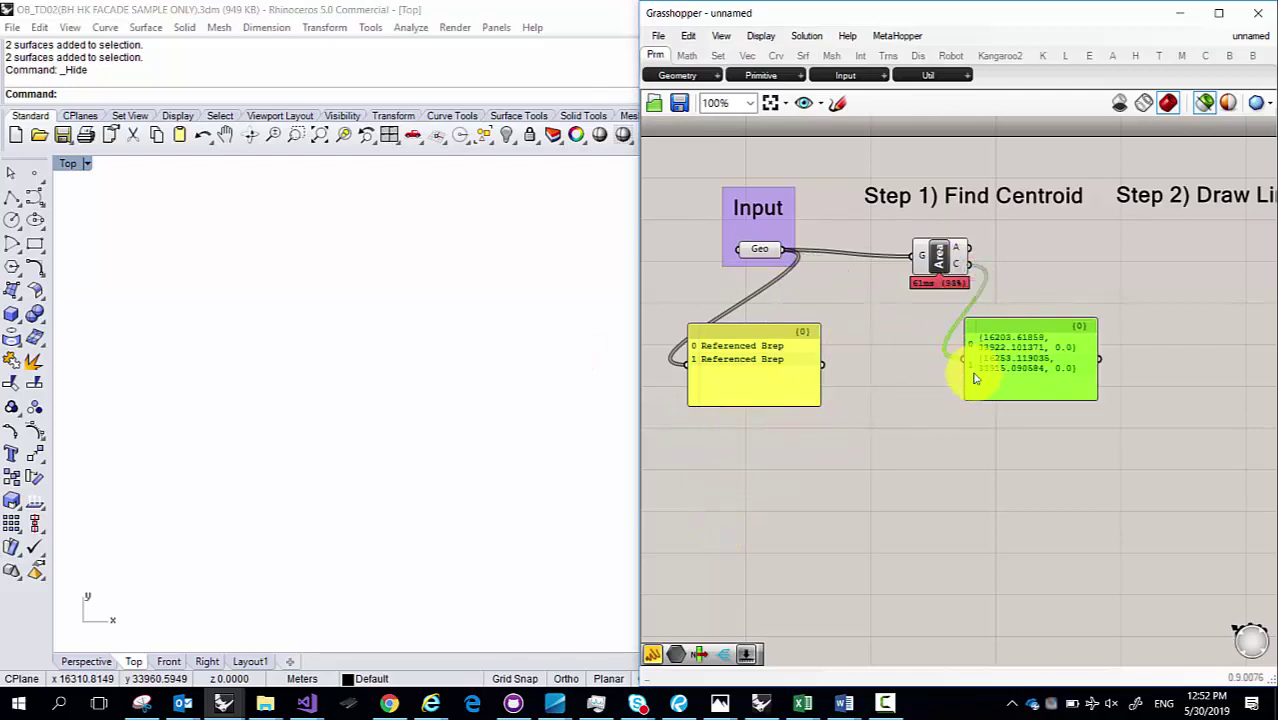
{"action": "left_click_drag", "start_coordinate": [1097, 352], "coordinate": [1196, 352]}
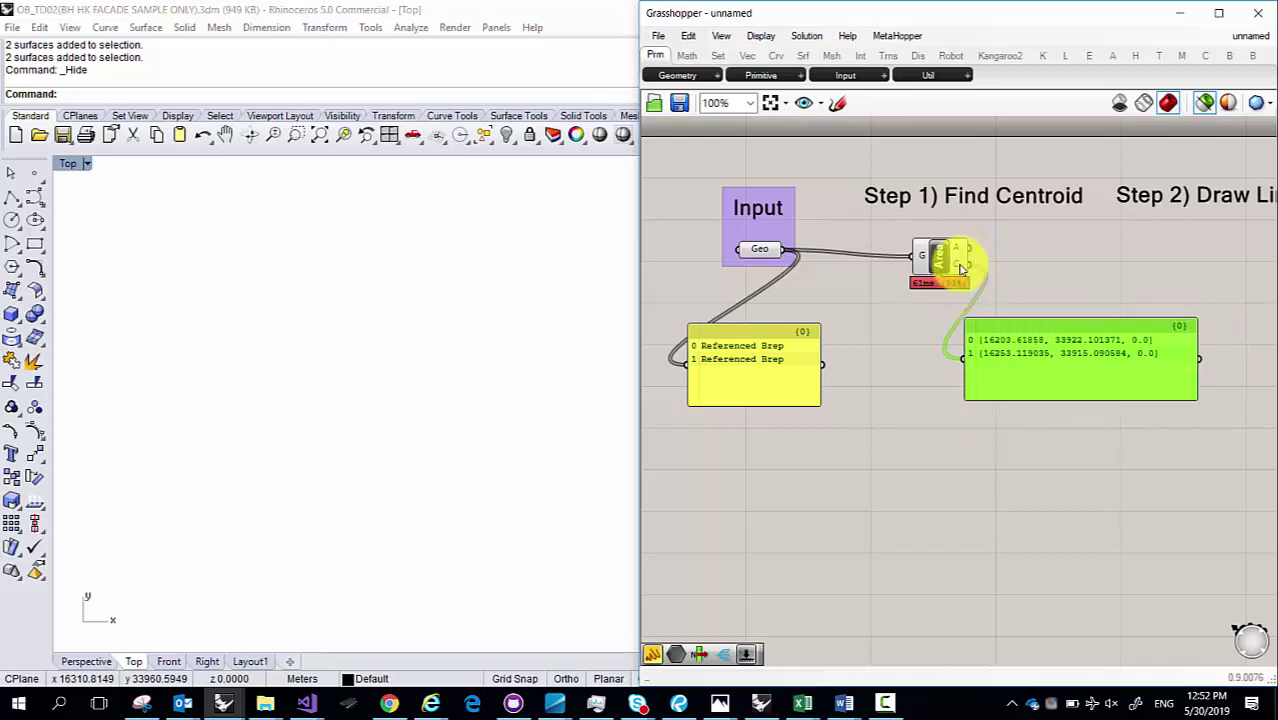
Step: Check the Area component's centroid output against the Geo component's profile preview in the Top viewport
{"action": "mouse_move", "coordinate": [961, 268]}
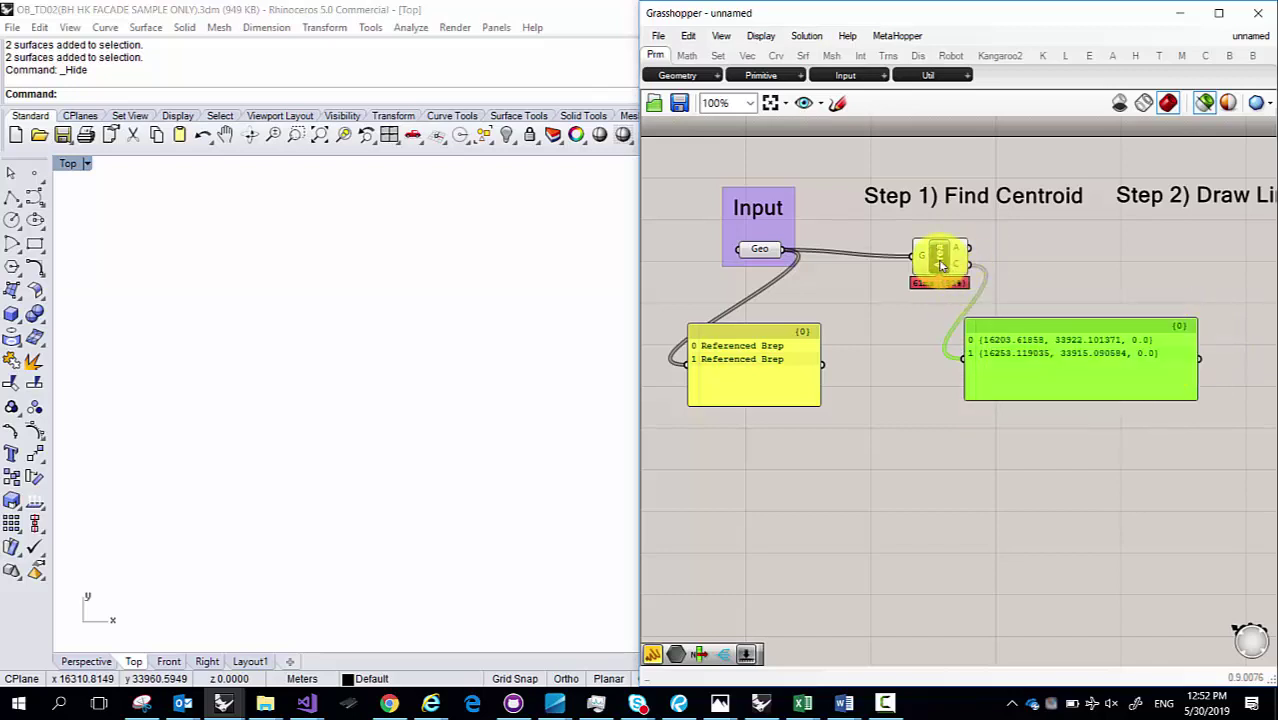
{"action": "left_click", "coordinate": [759, 250]}
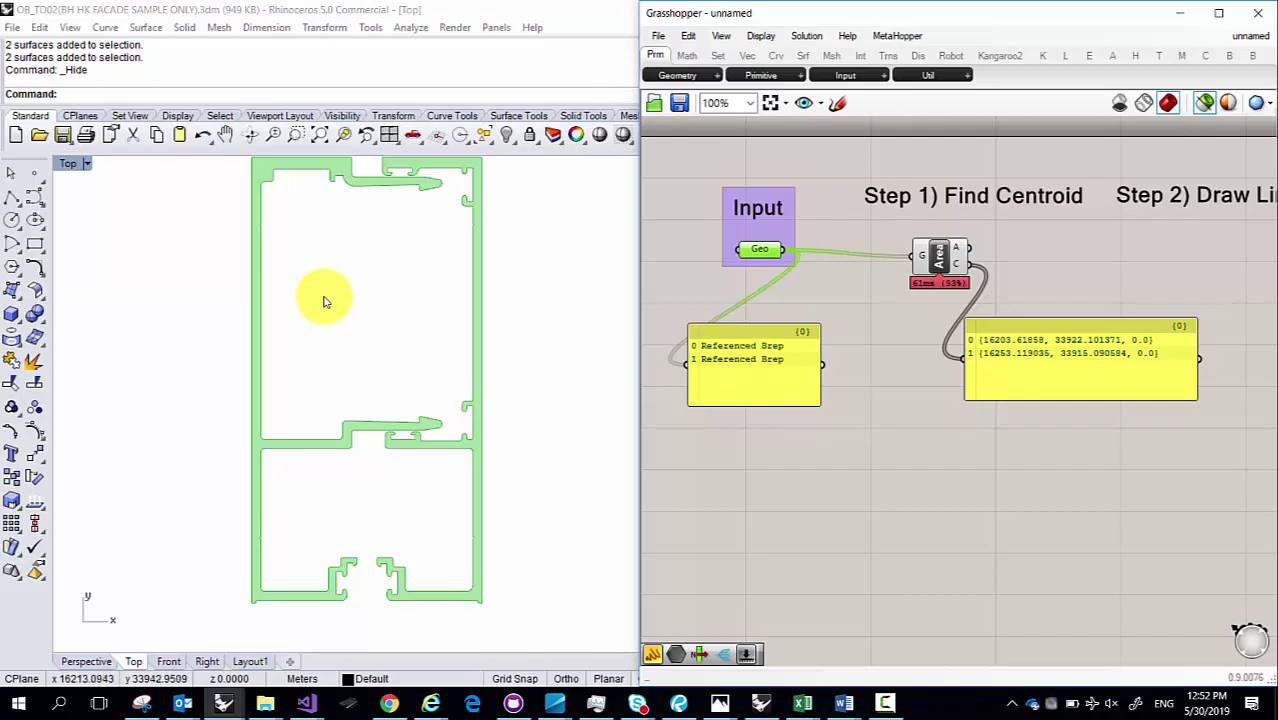
{"action": "left_click", "coordinate": [290, 216]}
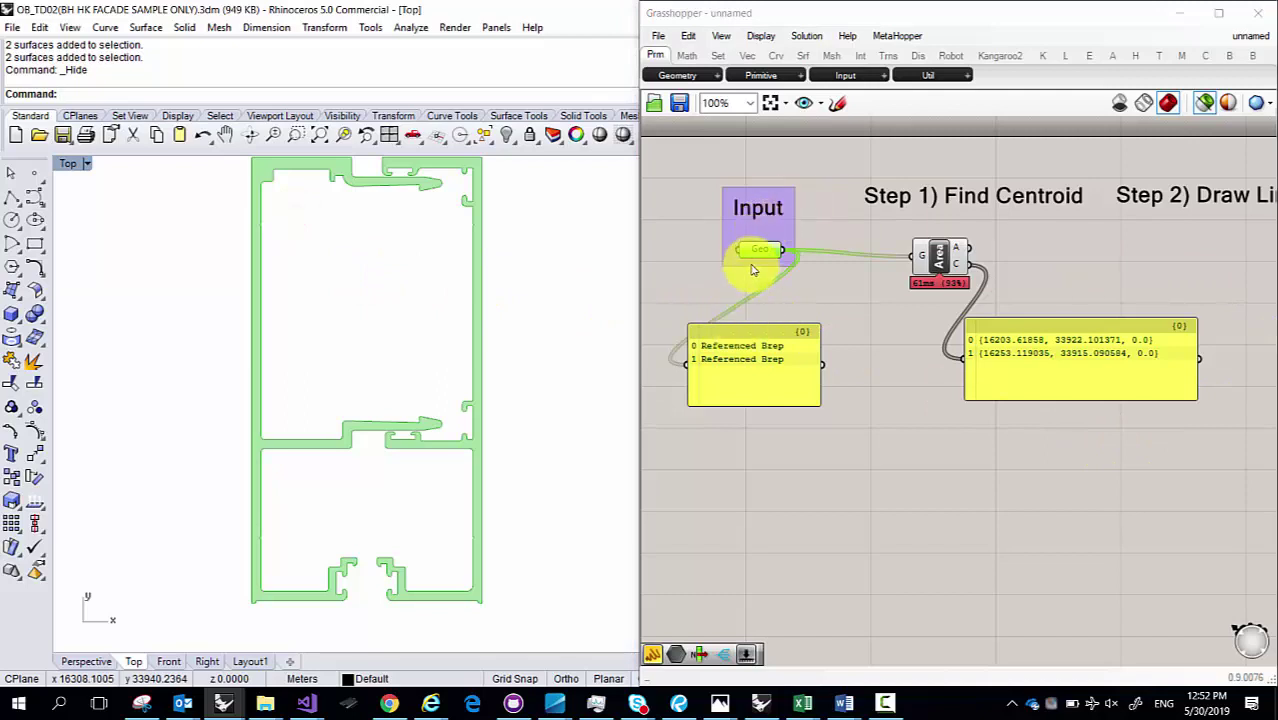
Step: Nudge the centroid panel slightly and connect the Area component's A output to it in place of the C output
{"action": "left_click", "coordinate": [1012, 345]}
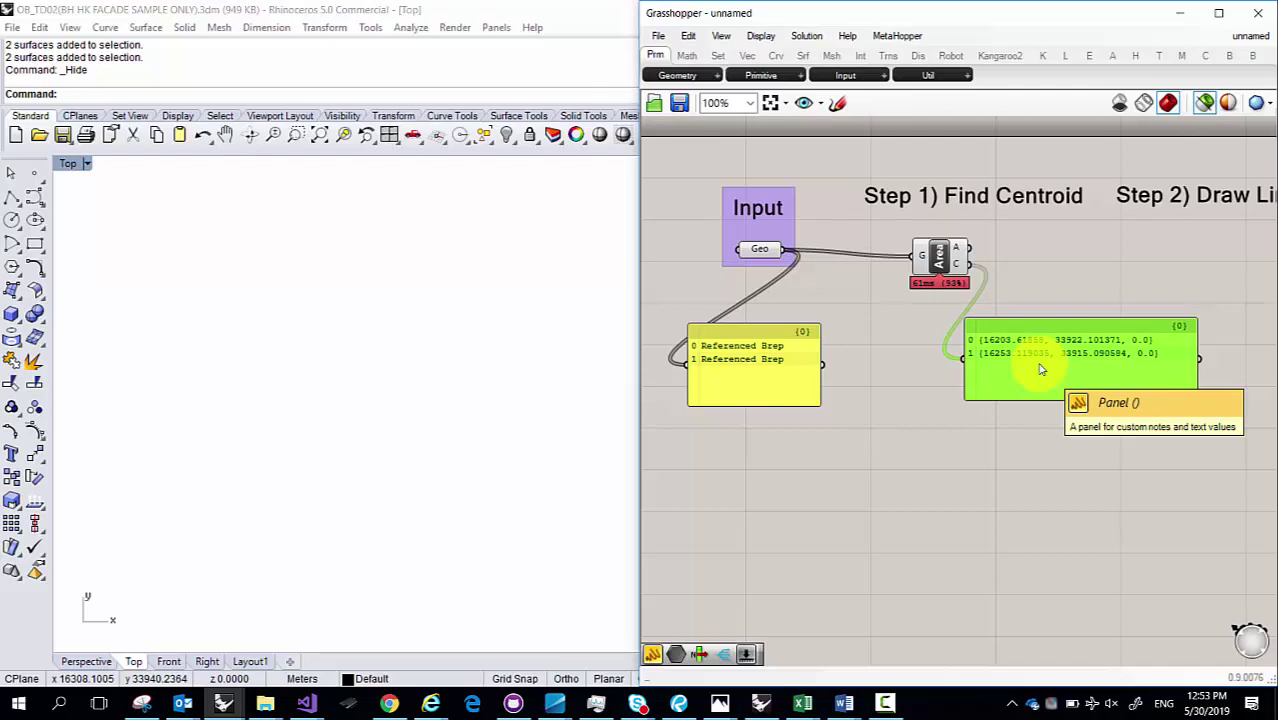
{"action": "left_click", "coordinate": [950, 265]}
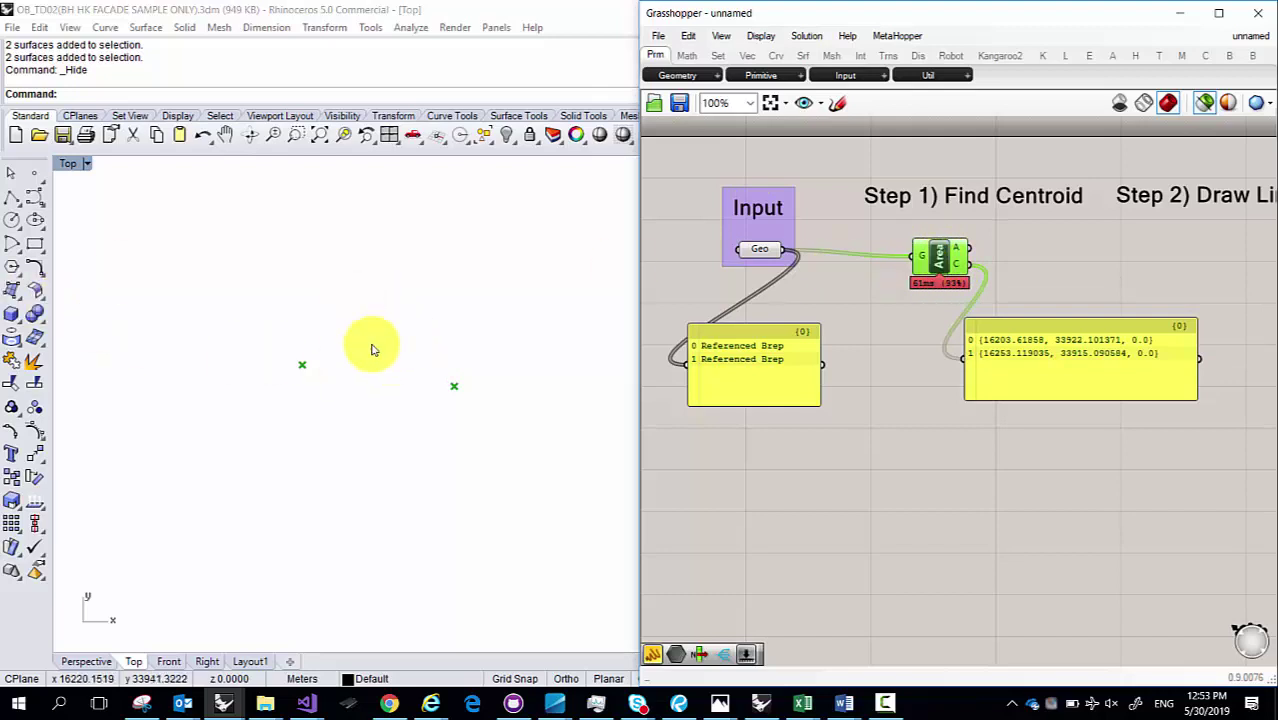
{"action": "left_click_drag", "start_coordinate": [1044, 384], "coordinate": [1037, 386]}
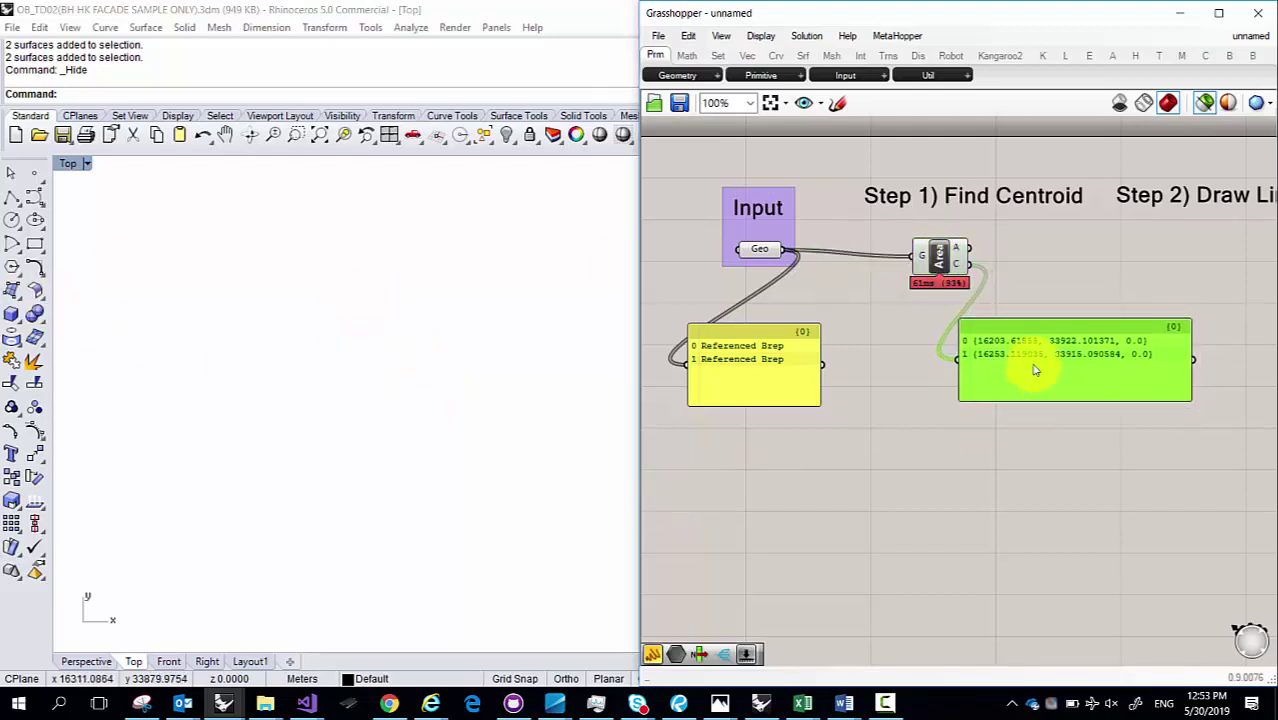
{"action": "left_click_drag", "start_coordinate": [969, 249], "coordinate": [962, 357]}
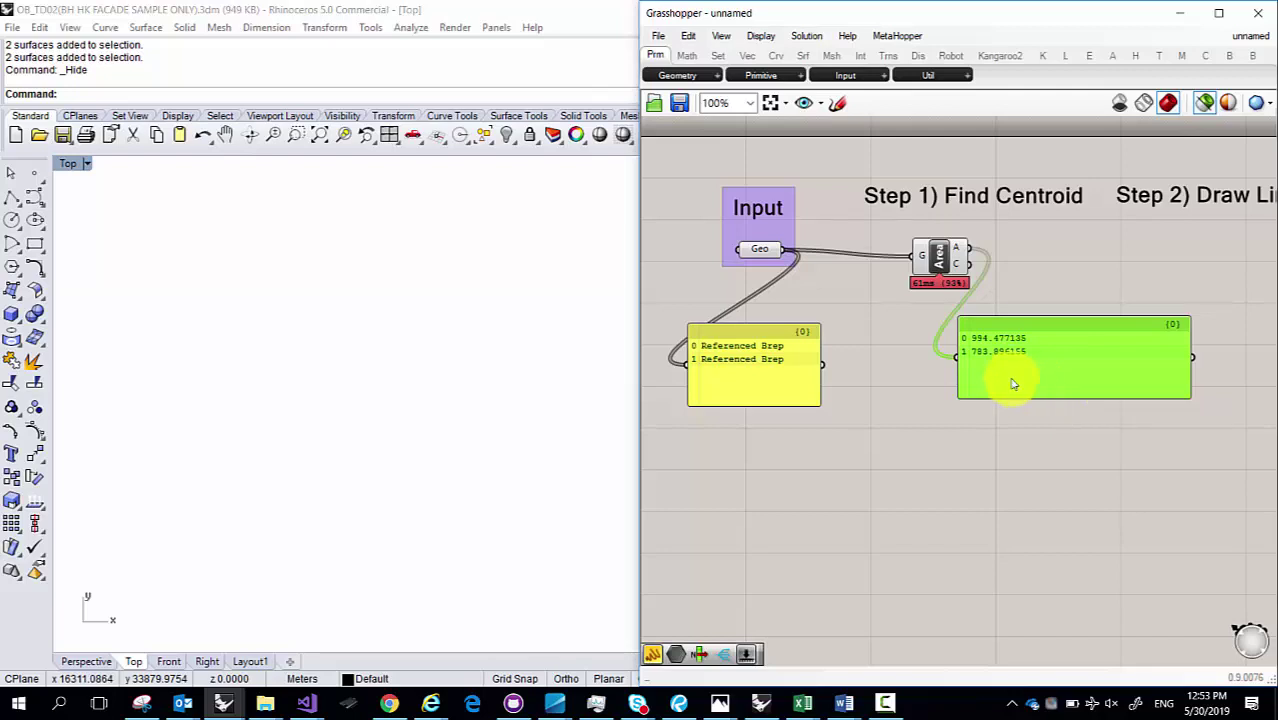
Step: Check the Geo parameter's profile preview and its options for setting multiple geometries
{"action": "left_click", "coordinate": [758, 251]}
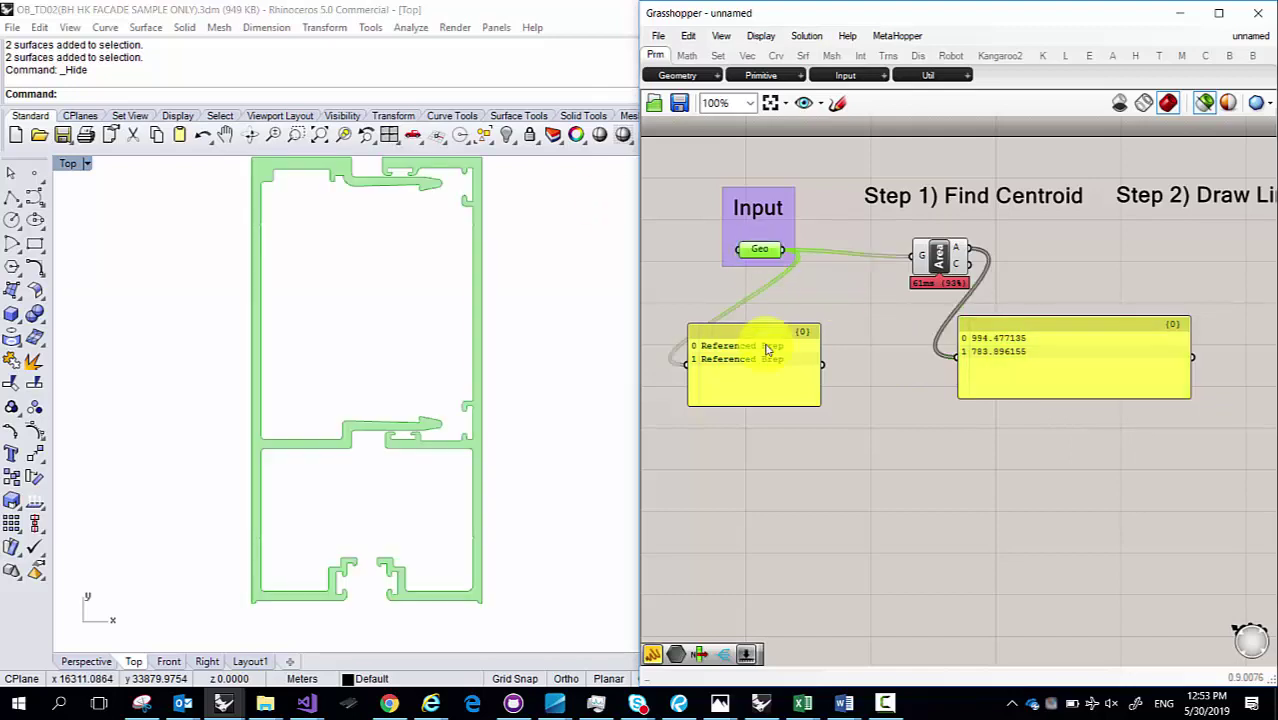
{"action": "right_click", "coordinate": [760, 252]}
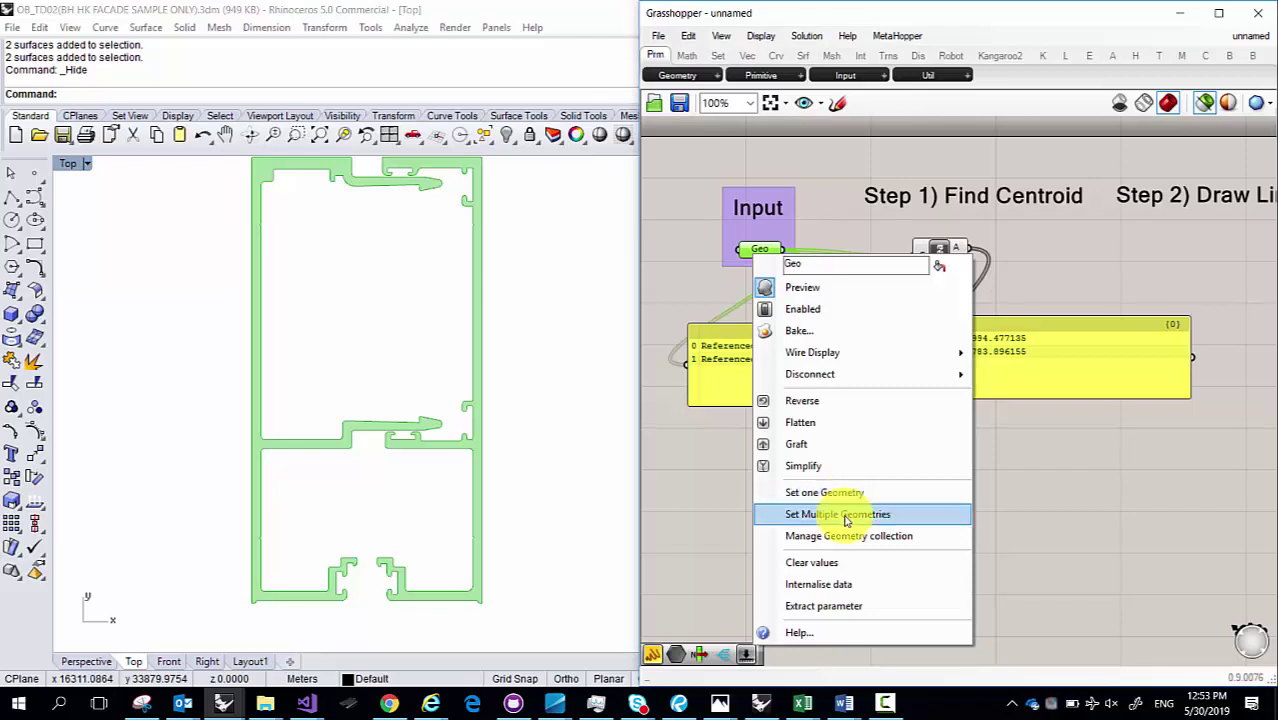
{"action": "left_click", "coordinate": [694, 282]}
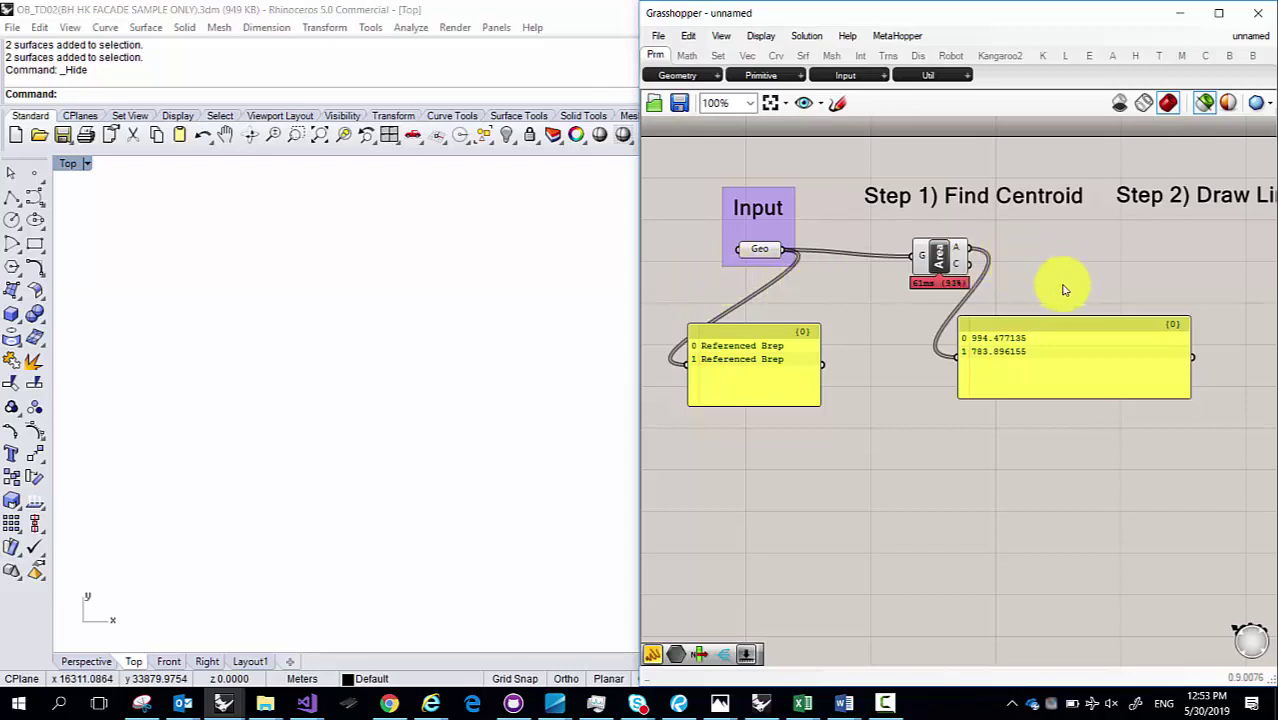
Step: Select the Step 1) Find Centroid heading together with the Area component and group them
{"action": "right_click_drag", "start_coordinate": [1061, 288], "coordinate": [1000, 328]}
{"action": "left_click_drag", "start_coordinate": [1000, 328], "coordinate": [895, 222]}
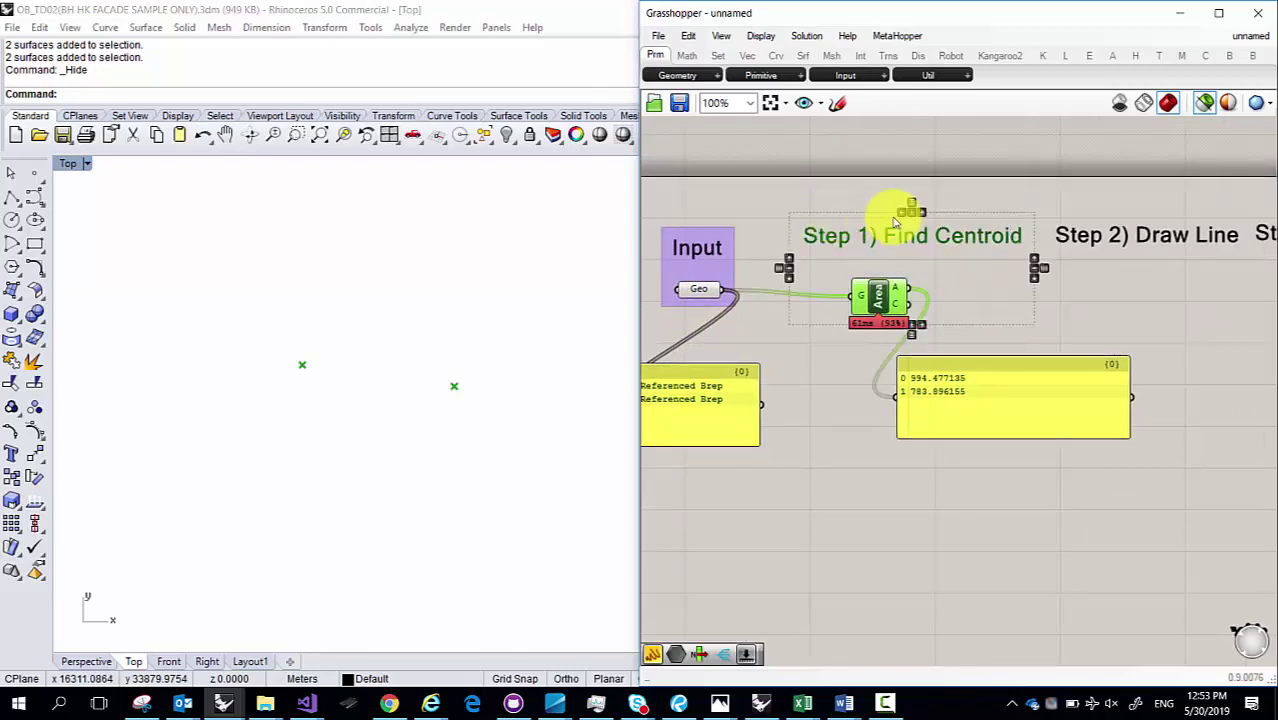
{"action": "key", "text": "space"}
{"action": "left_click", "coordinate": [894, 158]}
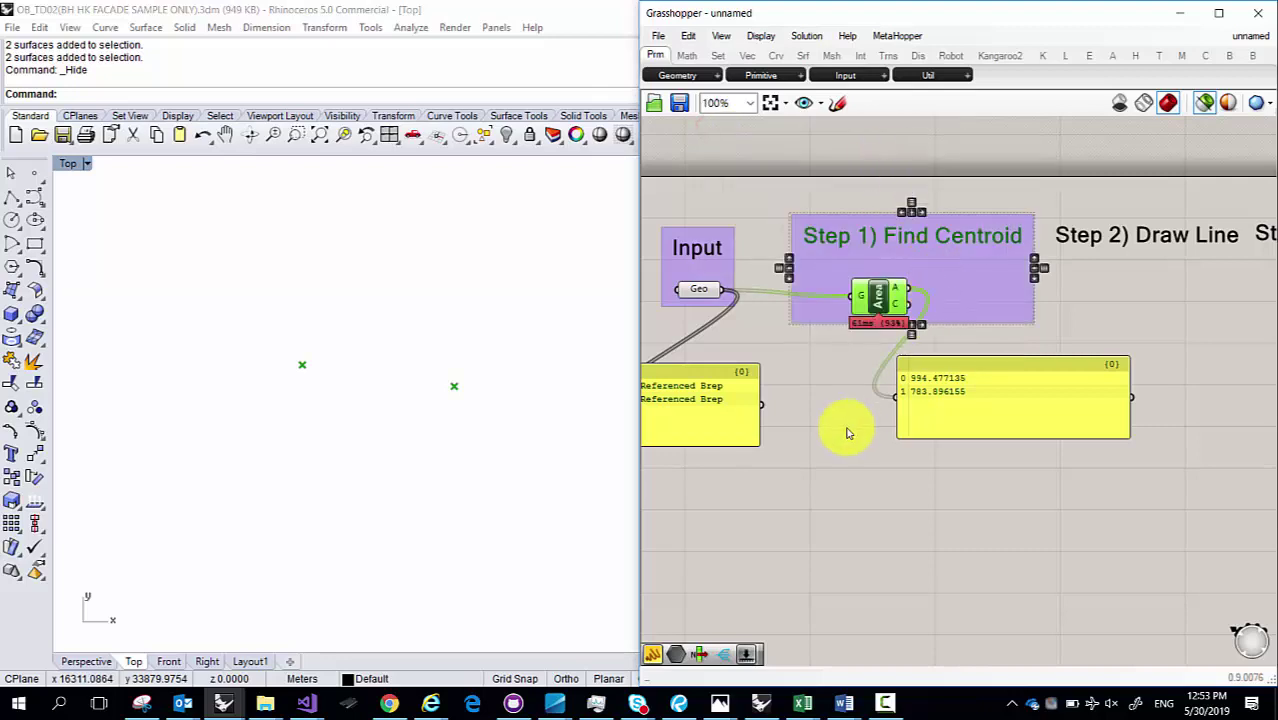
Step: Reposition the Area component within the Step 1) Find Centroid group so it sits more centrally beneath the heading
{"action": "right_click_drag", "start_coordinate": [830, 400], "coordinate": [860, 397]}
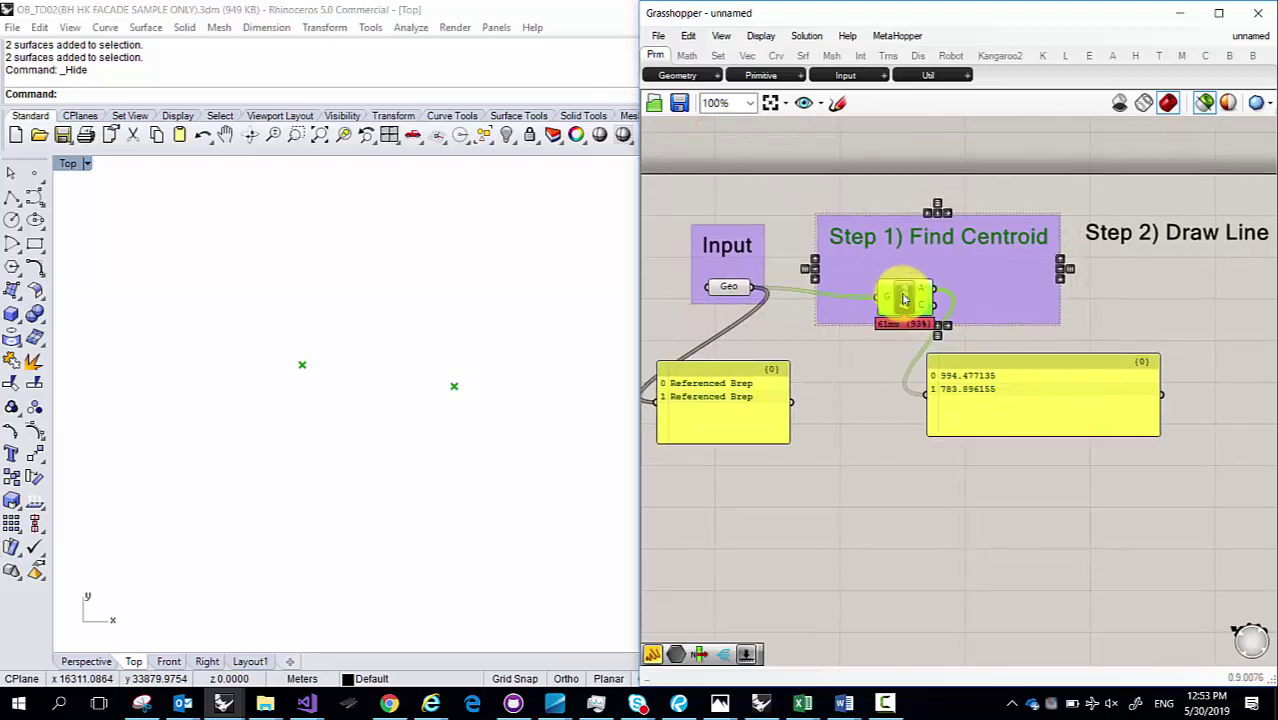
{"action": "left_click_drag", "start_coordinate": [905, 300], "coordinate": [942, 292]}
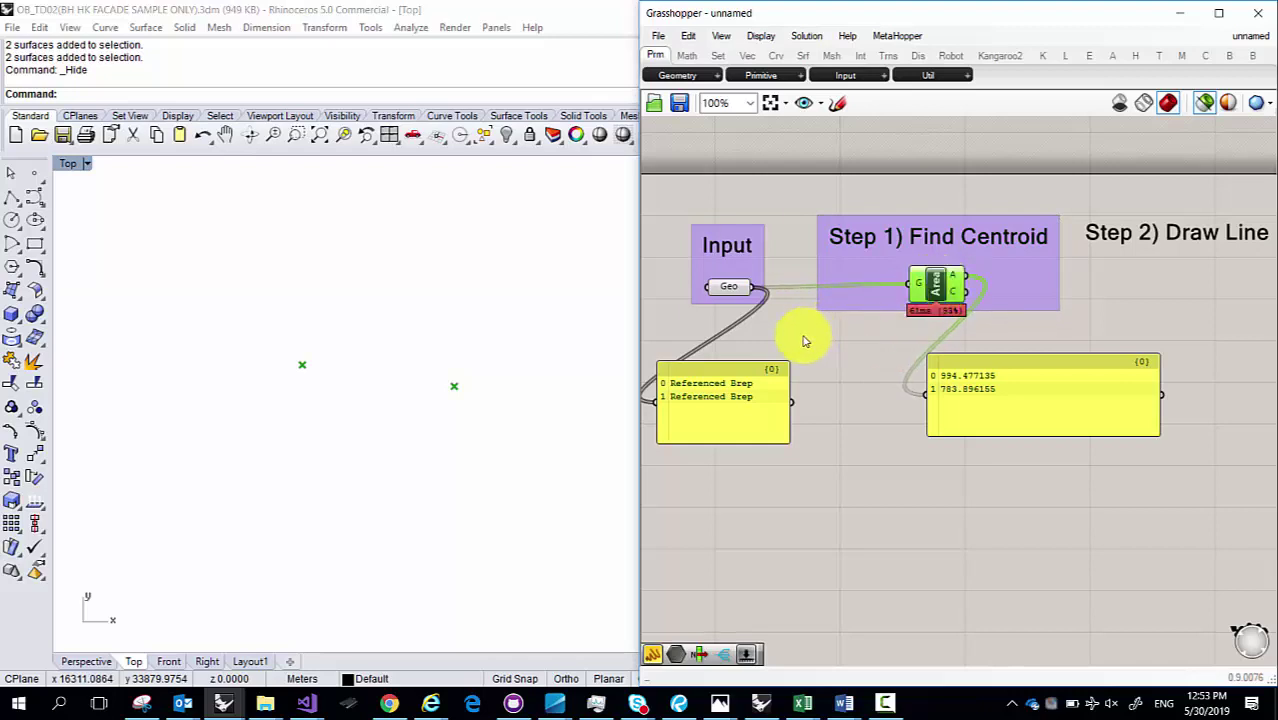
{"action": "mouse_move", "coordinate": [741, 297]}
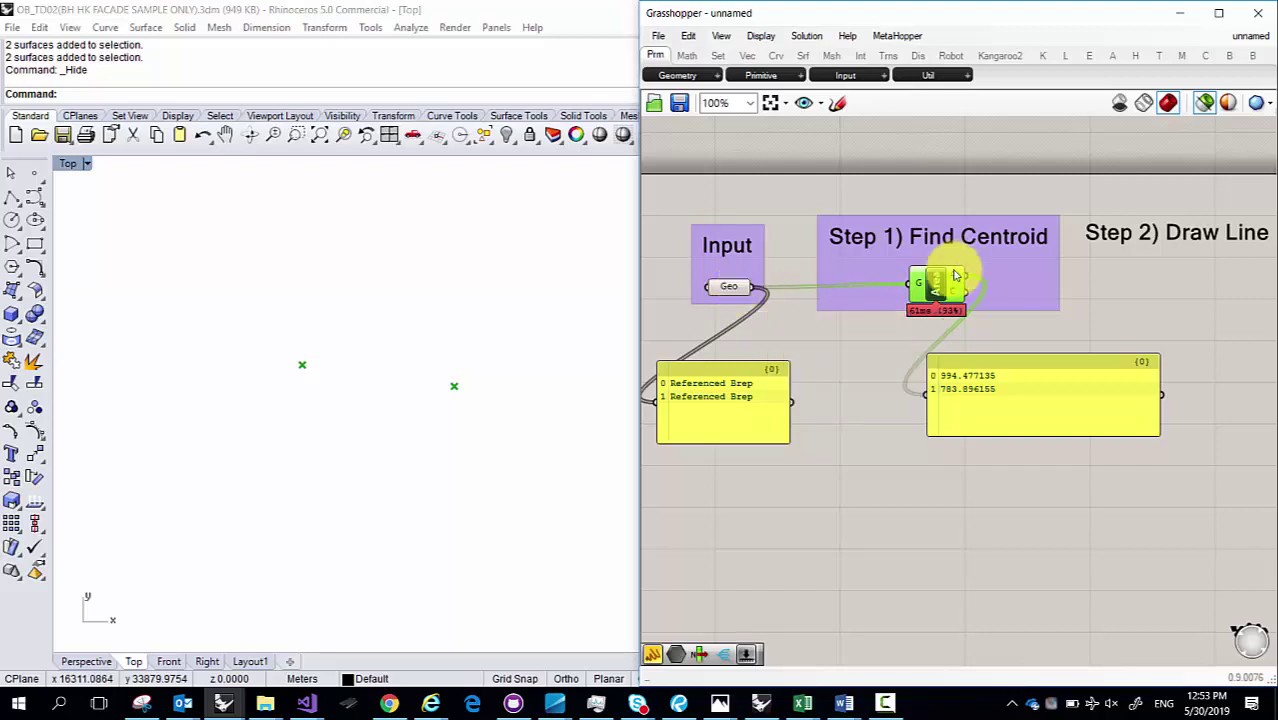
{"action": "mouse_move", "coordinate": [953, 283]}
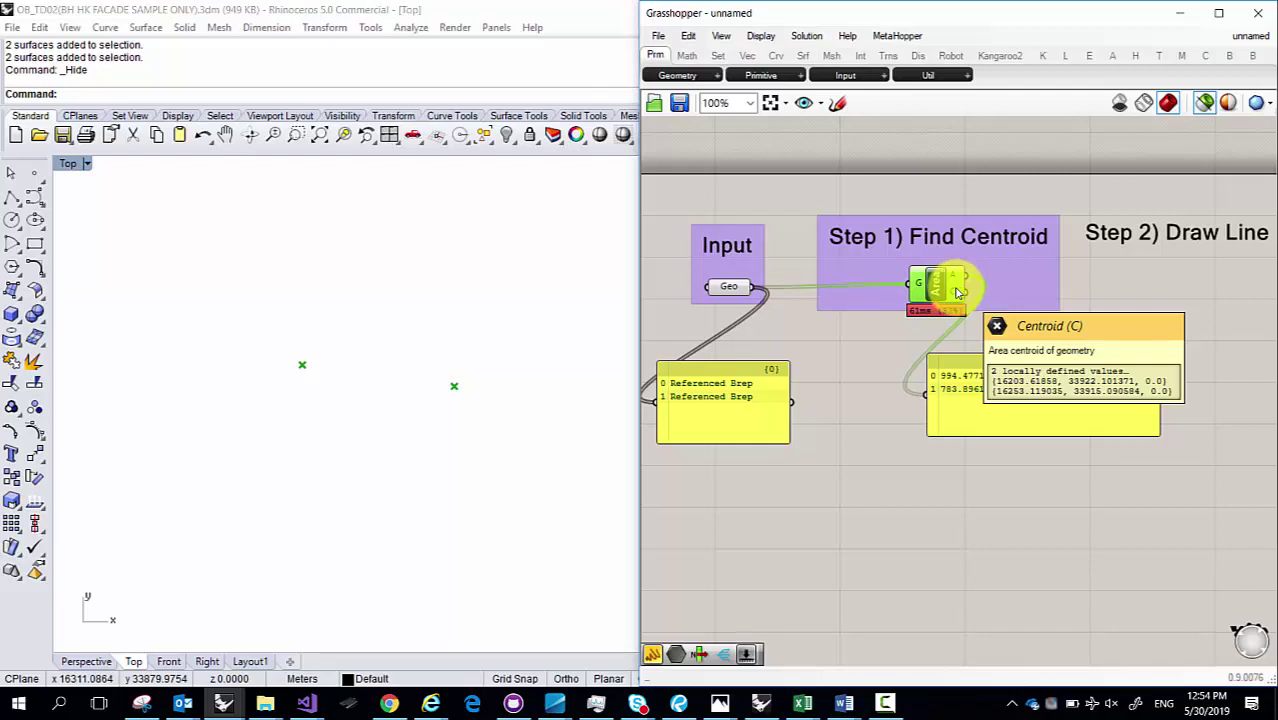
{"action": "right_click_drag", "start_coordinate": [930, 287], "coordinate": [820, 300]}
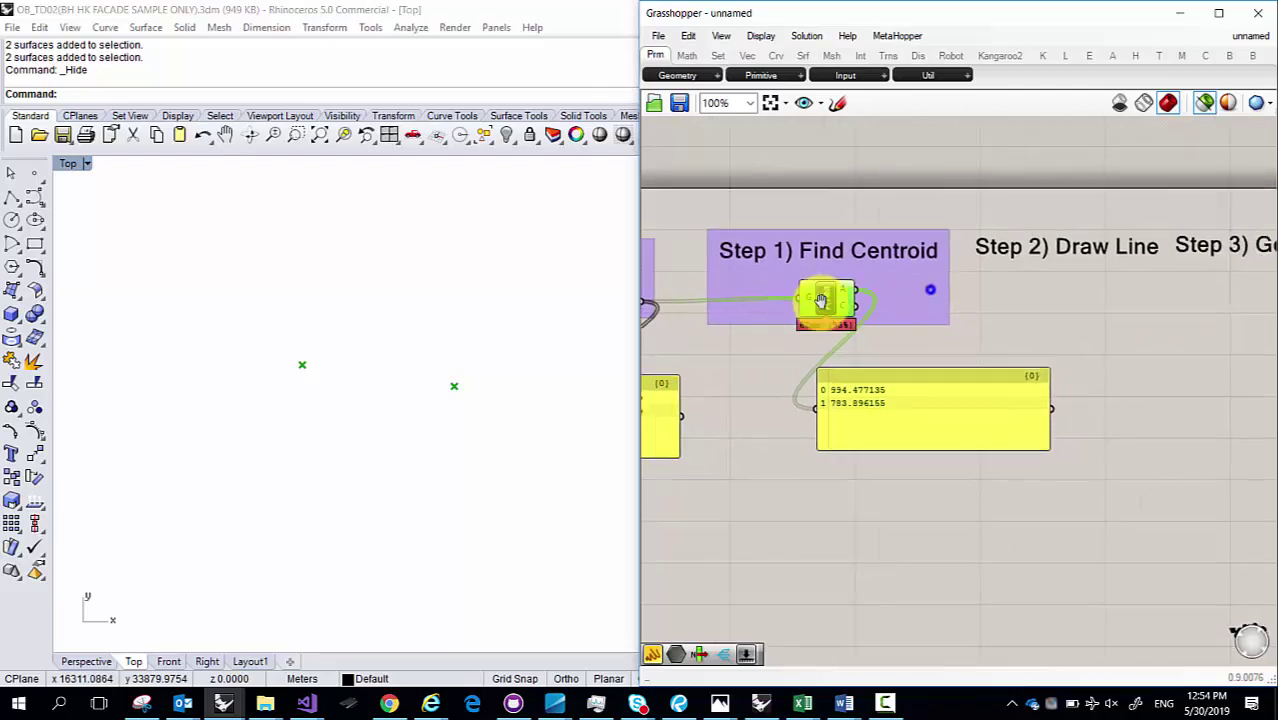
{"action": "left_click_drag", "start_coordinate": [820, 300], "coordinate": [826, 302]}
Step: Switch to Photos to consult the workflow sketch moment of inertia v2.JPG, and compare it with the Step 2 and Step 3 headings in Grasshopper
{"action": "left_click", "coordinate": [720, 703]}
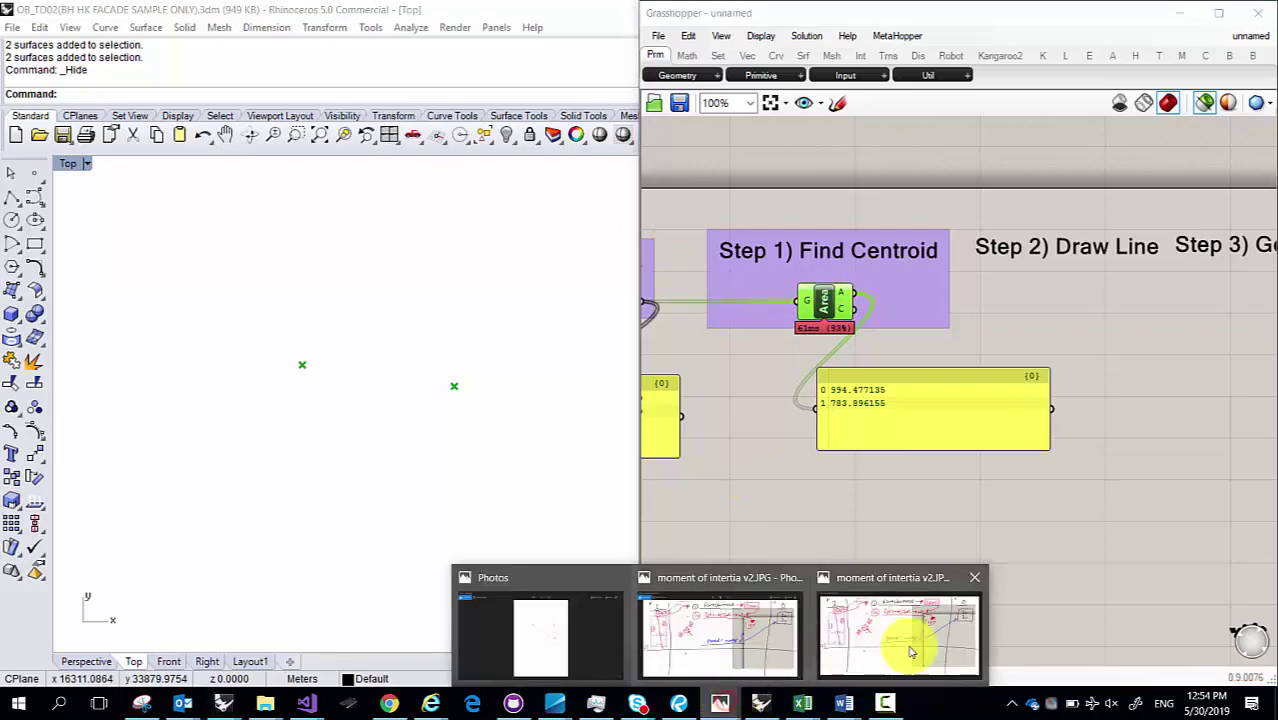
{"action": "left_click", "coordinate": [910, 652]}
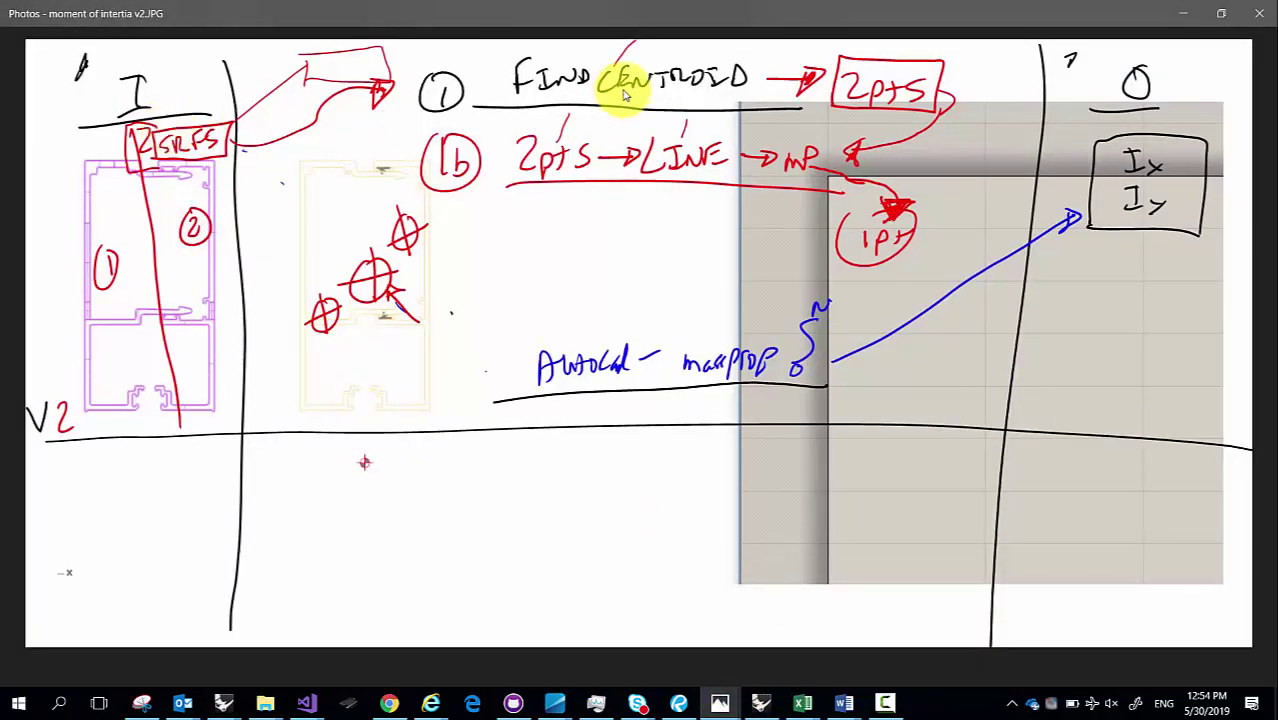
{"action": "left_click", "coordinate": [1183, 13]}
{"action": "right_click_drag", "start_coordinate": [1108, 264], "coordinate": [911, 265]}
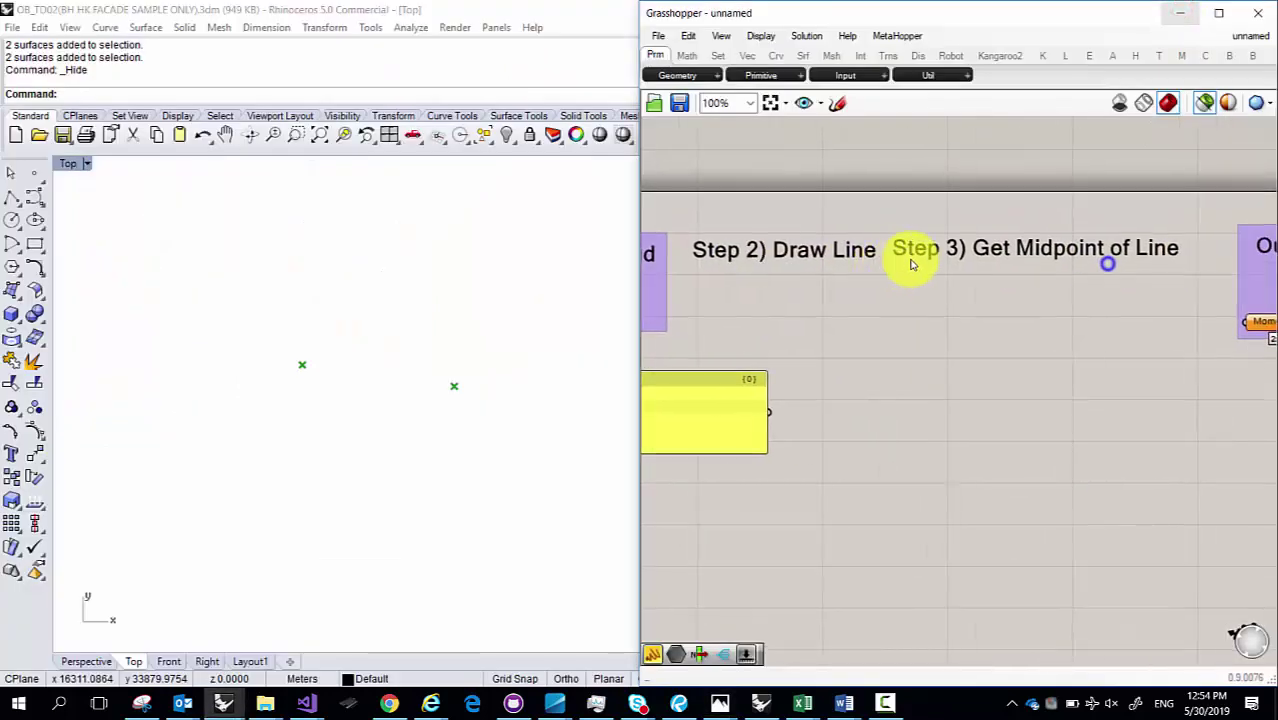
{"action": "right_click_drag", "start_coordinate": [993, 251], "coordinate": [1001, 291]}
Step: Compare the Geo parameter's profile preview with the Area component's centroid preview in the Top viewport
{"action": "left_click", "coordinate": [900, 378]}
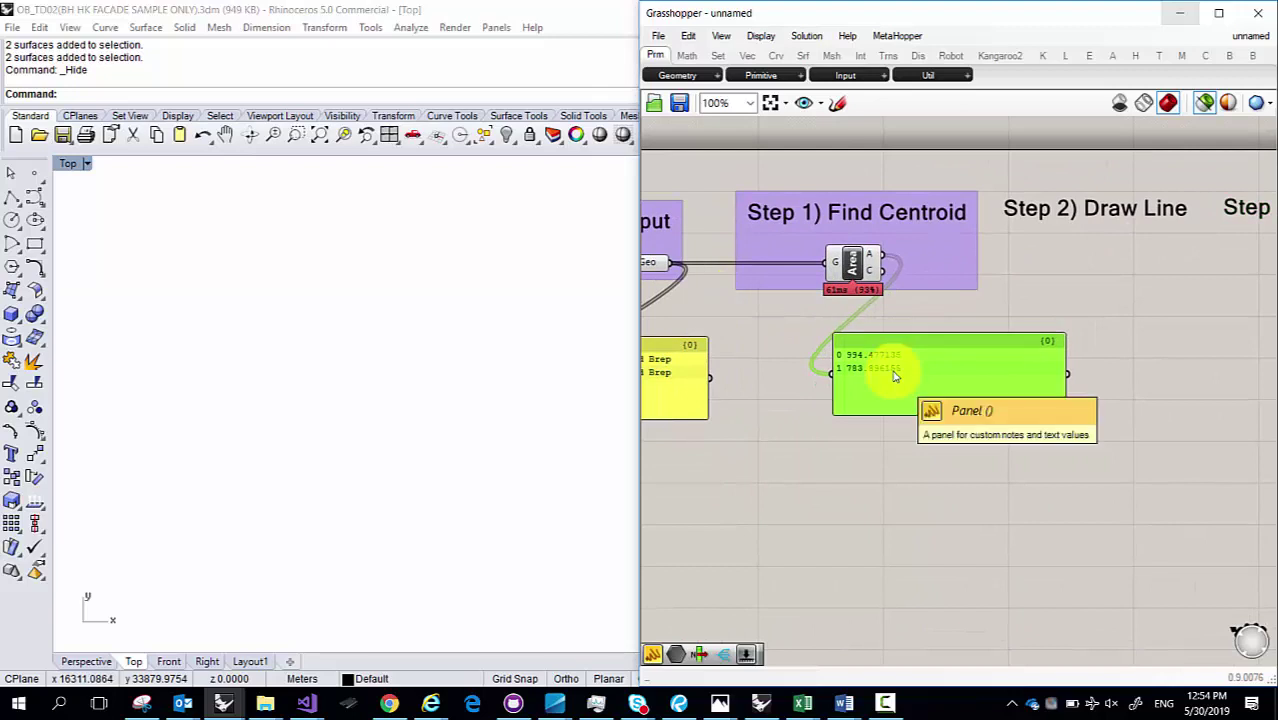
{"action": "right_click_drag", "start_coordinate": [894, 324], "coordinate": [784, 252]}
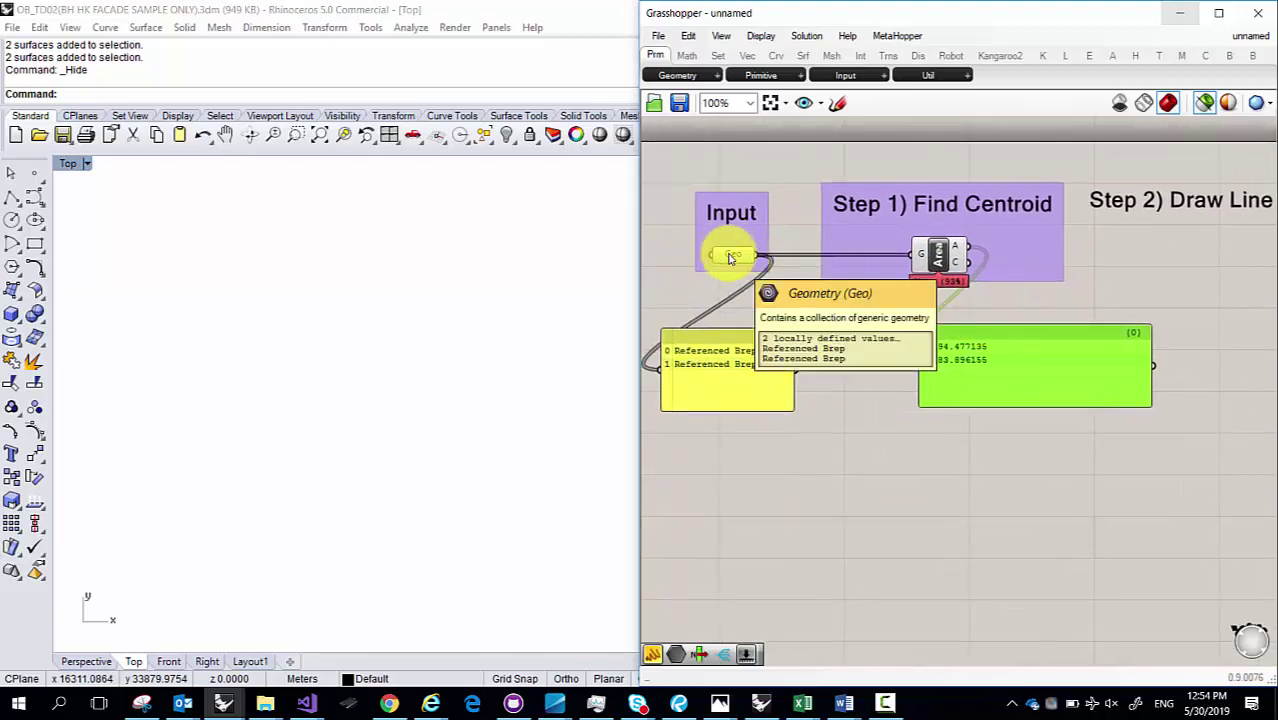
{"action": "left_click", "coordinate": [731, 259]}
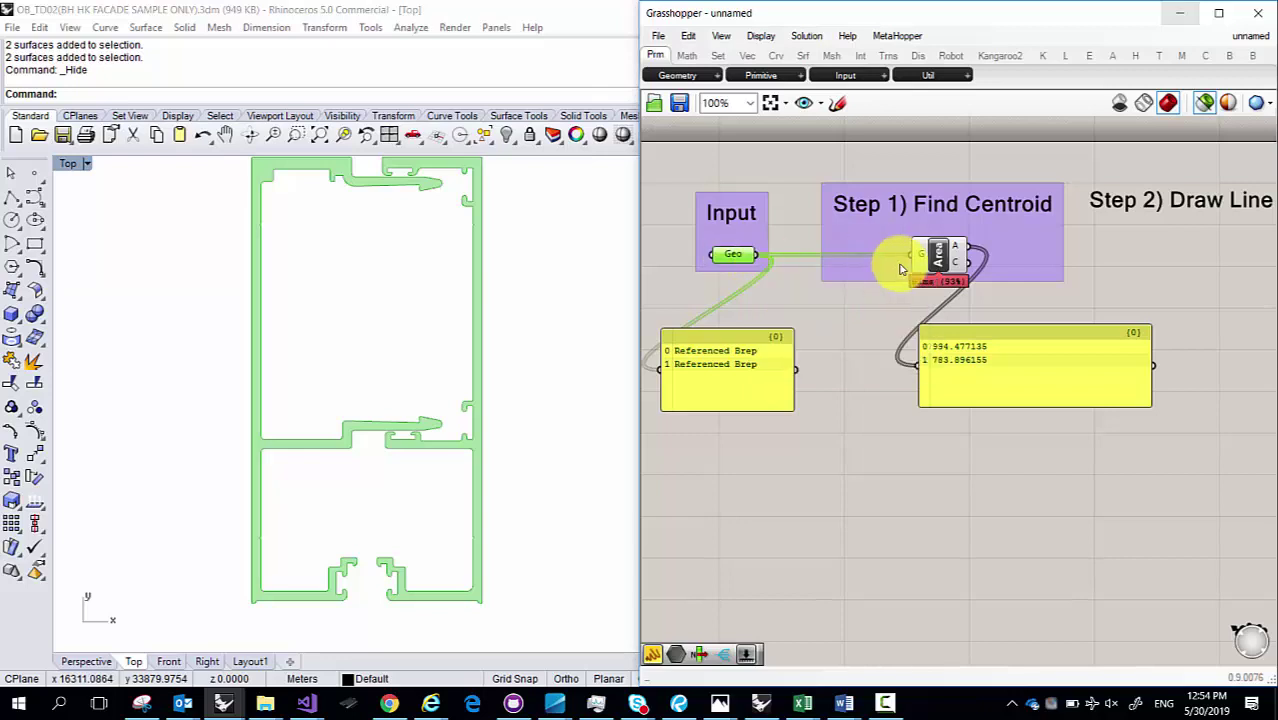
{"action": "left_click", "coordinate": [936, 256]}
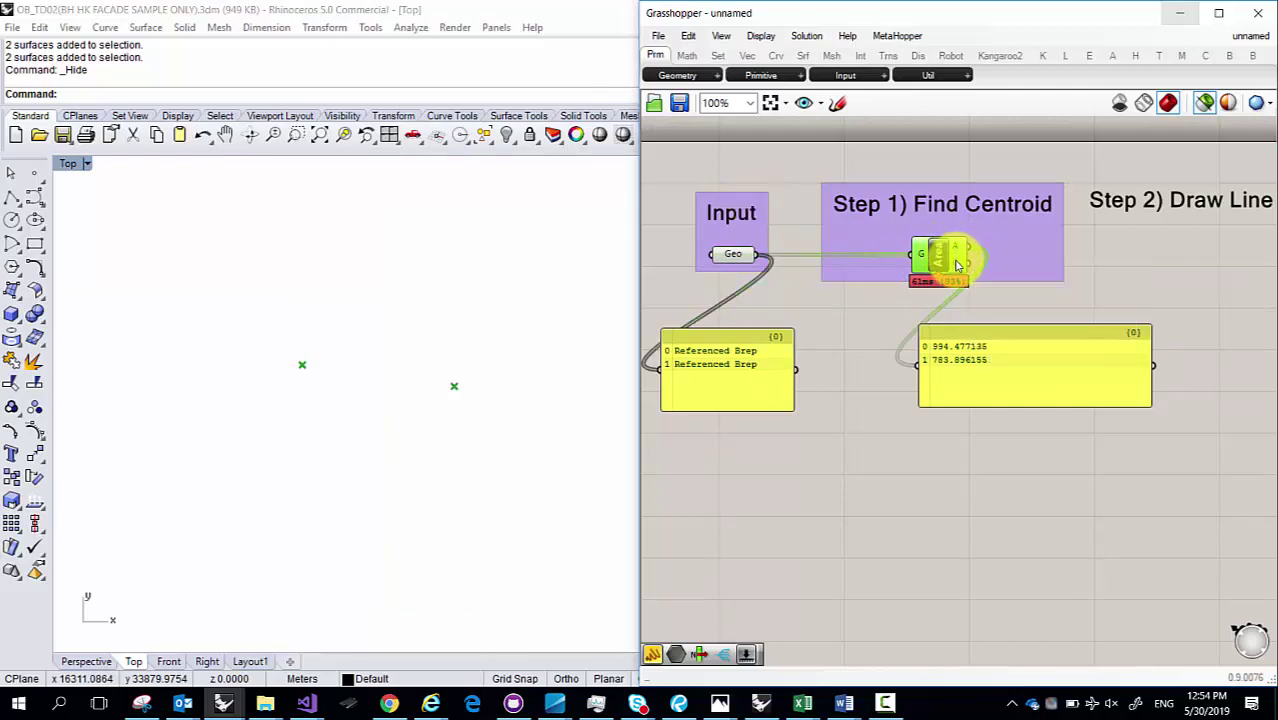
Step: Connect the Area component's C output to the panel beneath it in place of the A output
{"action": "mouse_move", "coordinate": [957, 263]}
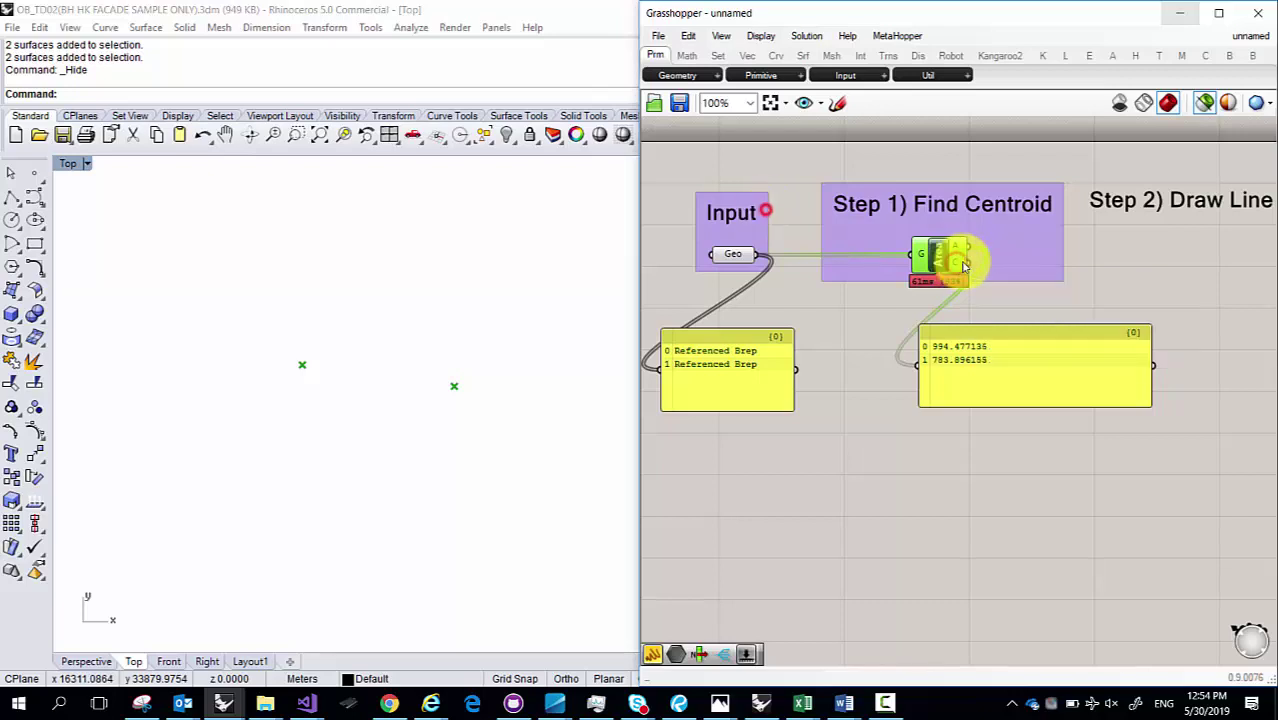
{"action": "left_click_drag", "start_coordinate": [962, 262], "coordinate": [918, 366]}
{"action": "left_click", "coordinate": [947, 262]}
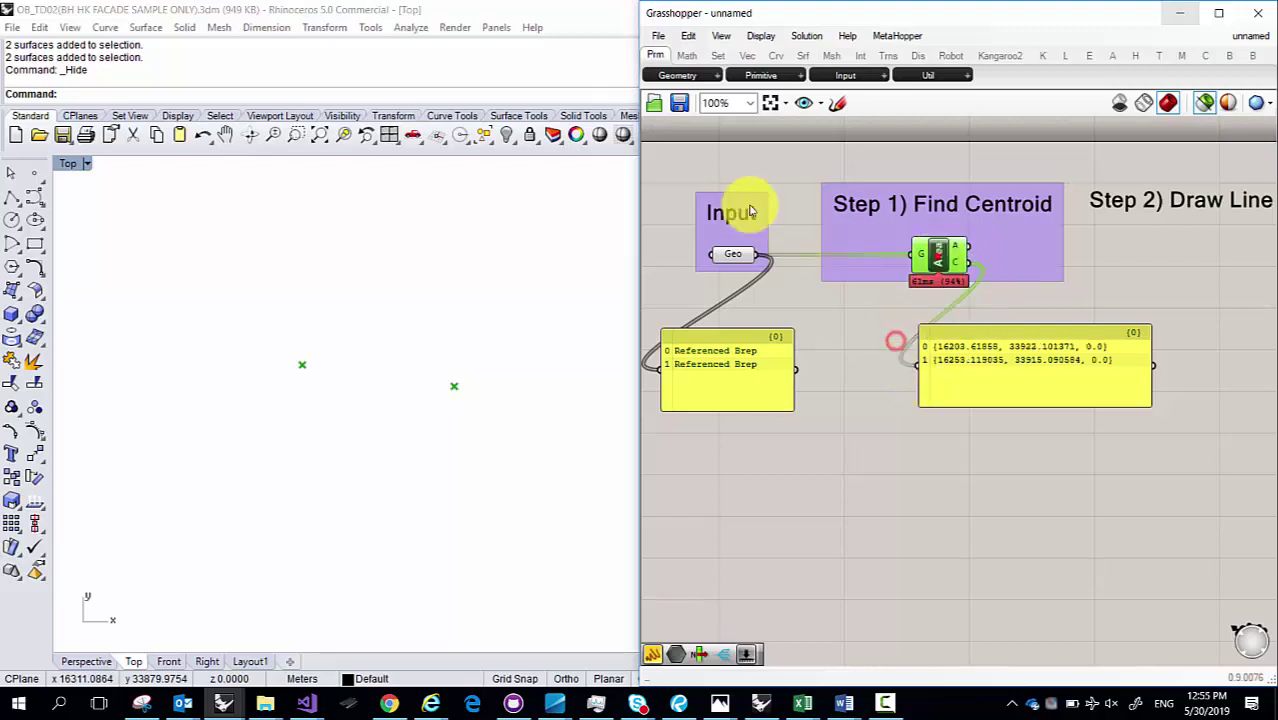
Step: Add a Data parameter inside the Step 1) Find Centroid group and connect the Area component's C output to it
{"action": "mouse_move", "coordinate": [957, 252]}
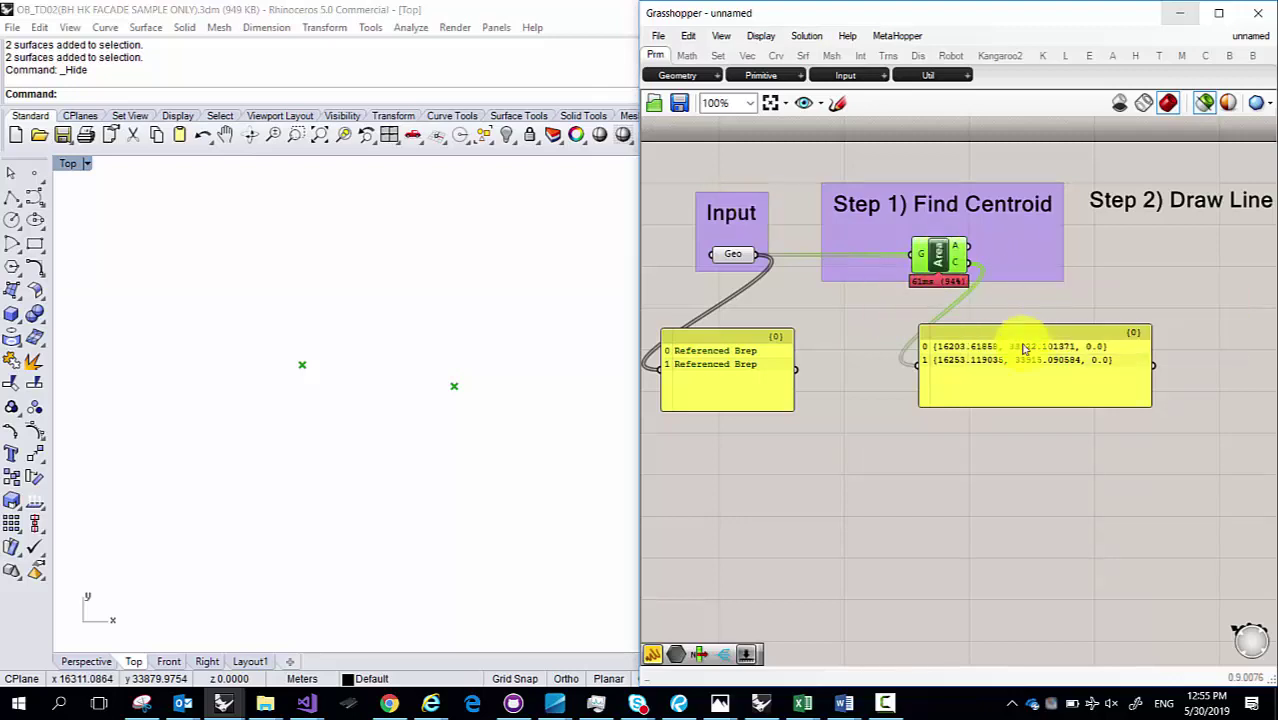
{"action": "double_click", "coordinate": [893, 305]}
{"action": "type", "text": "tata"}
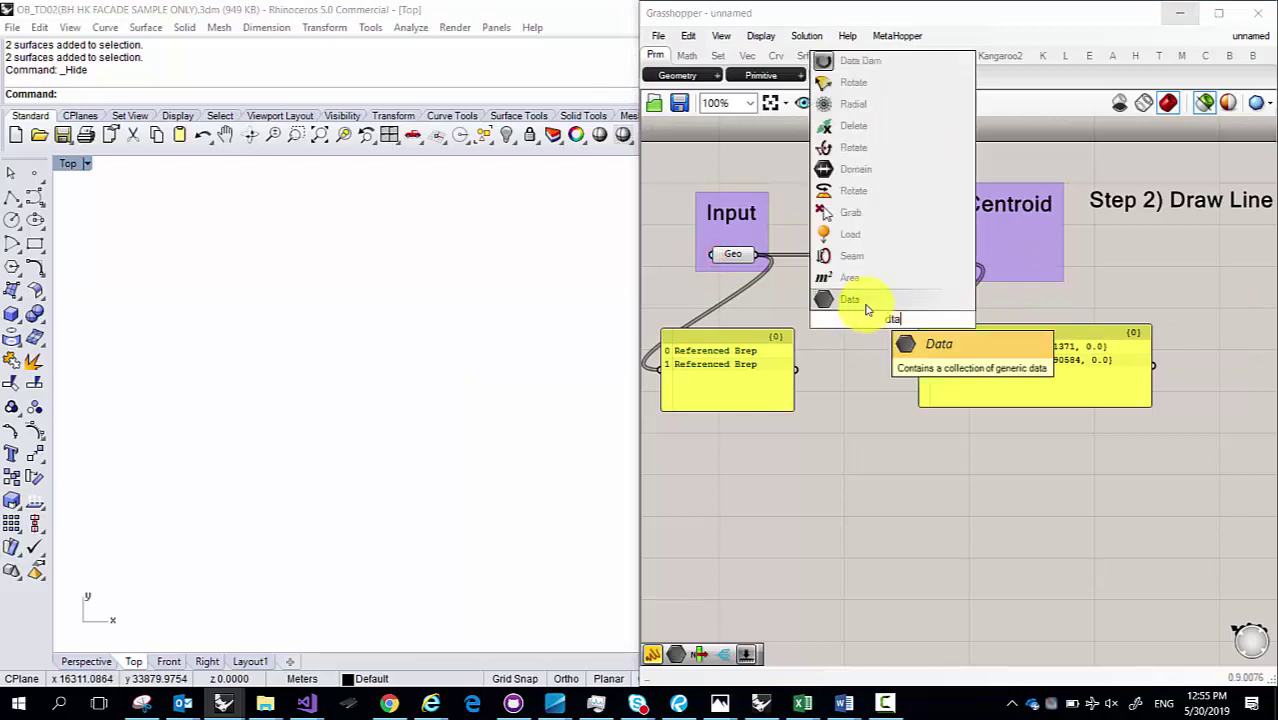
{"action": "left_click", "coordinate": [866, 300]}
{"action": "left_click_drag", "start_coordinate": [866, 300], "coordinate": [1022, 266]}
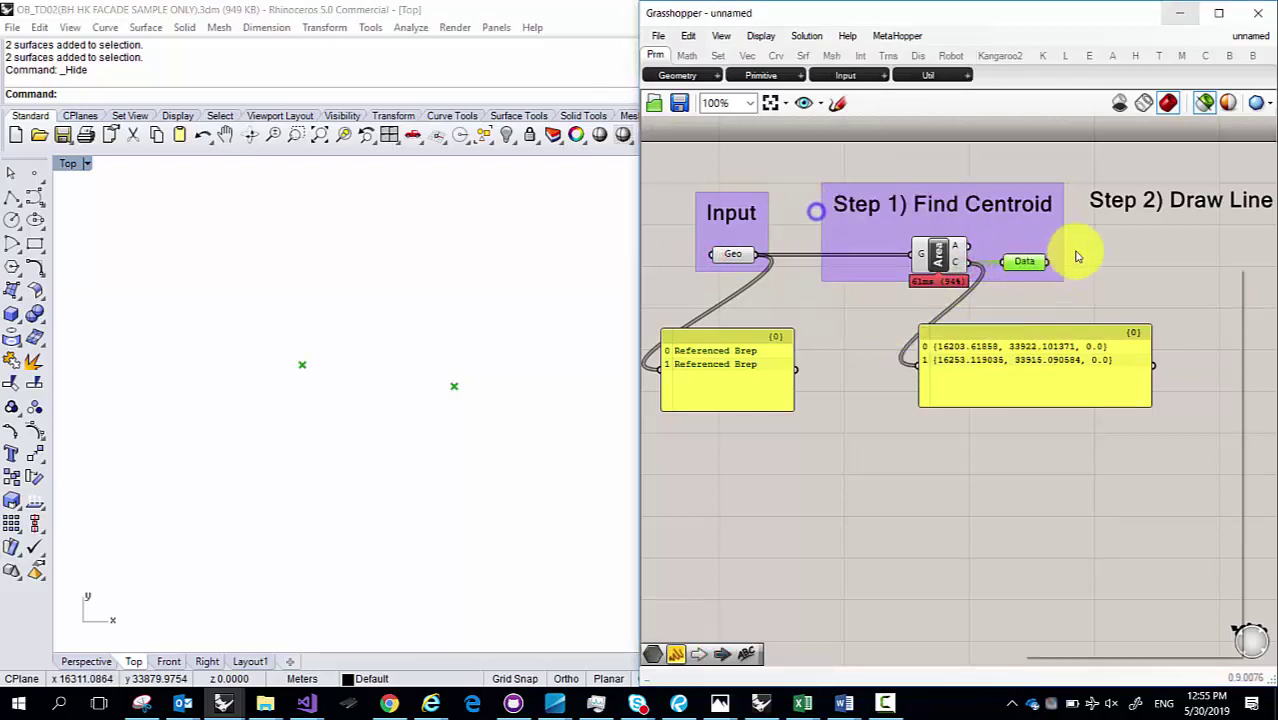
Step: Rename the Data parameter in the Step 1 group as Centroids
{"action": "right_click", "coordinate": [1022, 265]}
{"action": "type", "text": "Ce"}
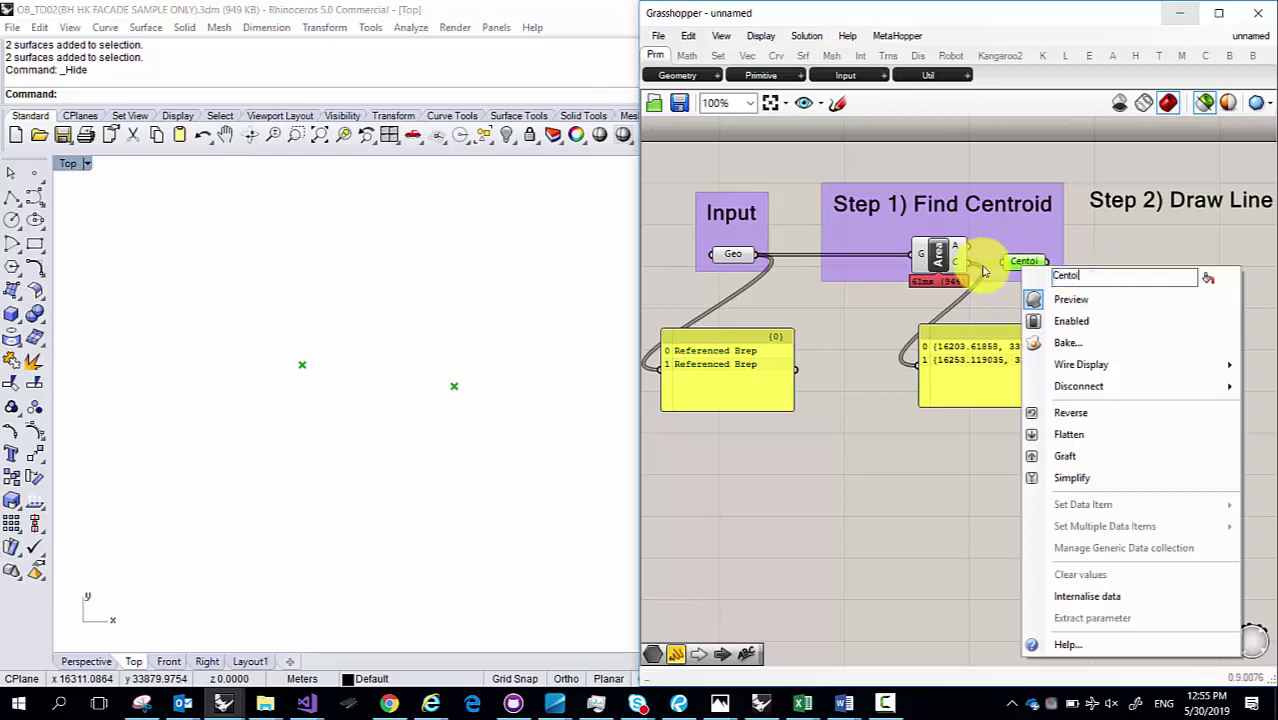
{"action": "type", "text": "ntroids"}
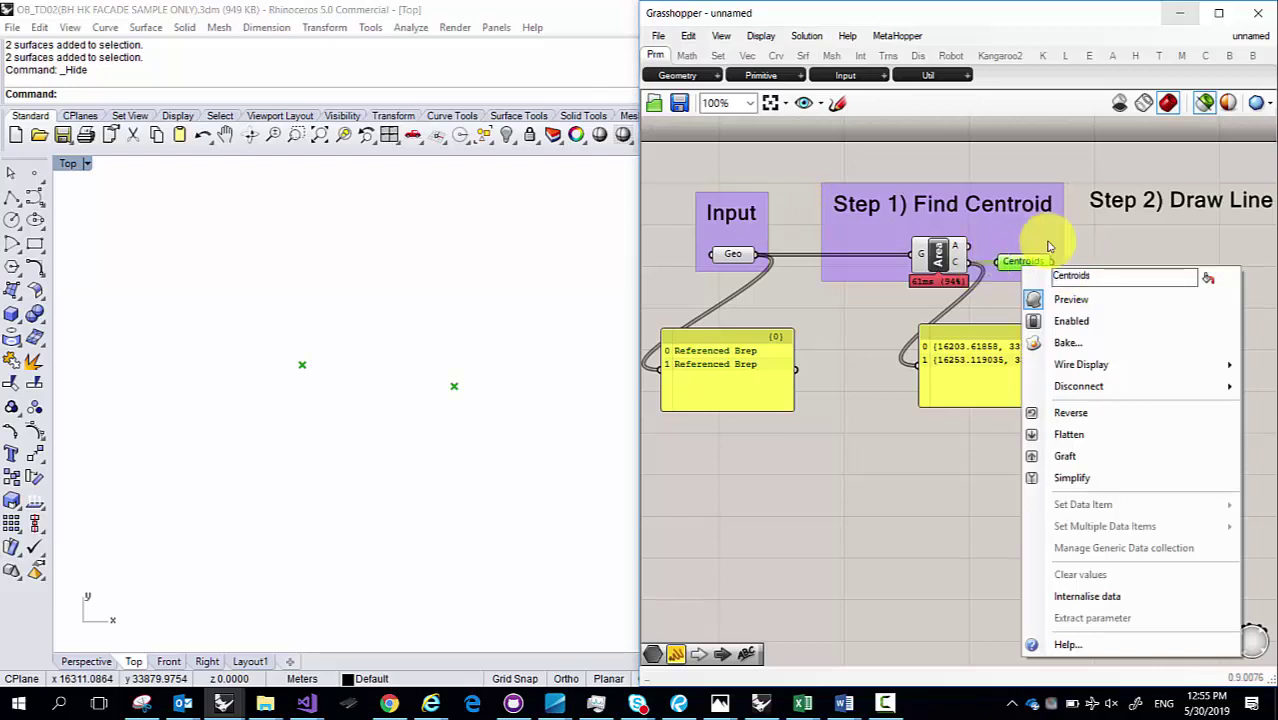
{"action": "key", "text": "Return"}
Step: Delete the panel of centroid coordinates beneath the Area component and select the Centroids parameter
{"action": "left_click", "coordinate": [975, 360]}
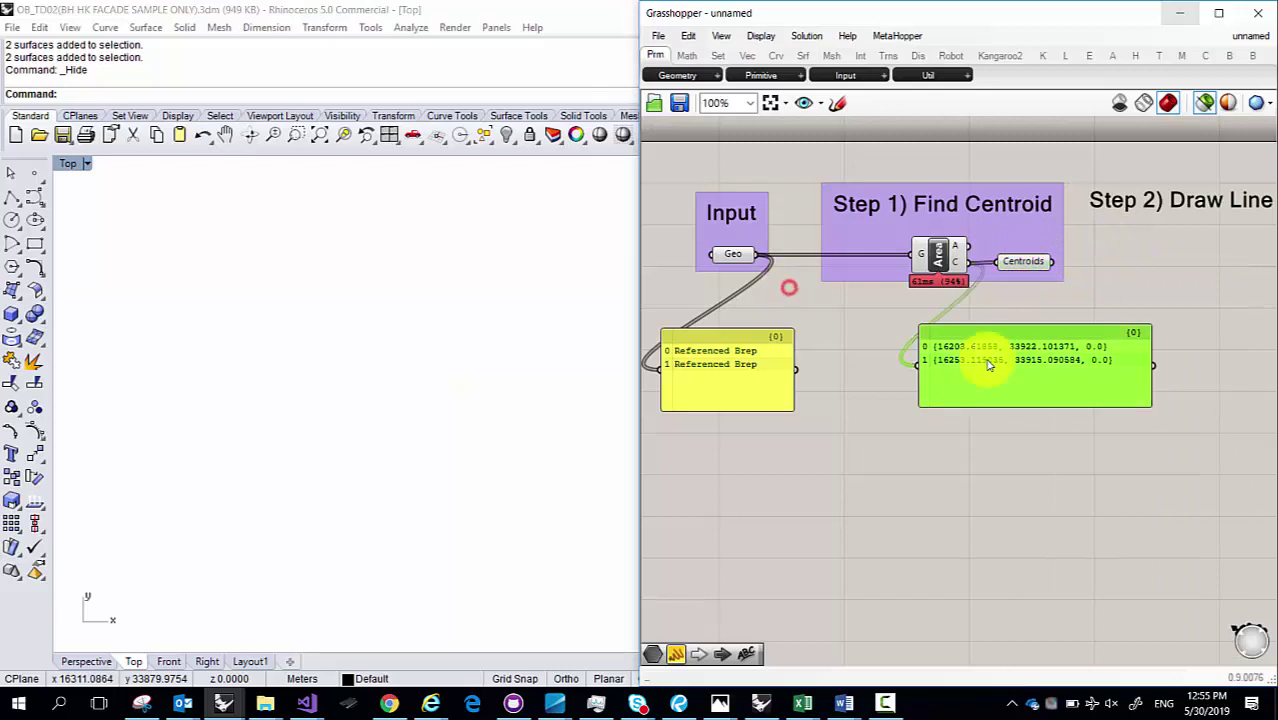
{"action": "key", "text": "Delete"}
{"action": "left_click", "coordinate": [1030, 262]}
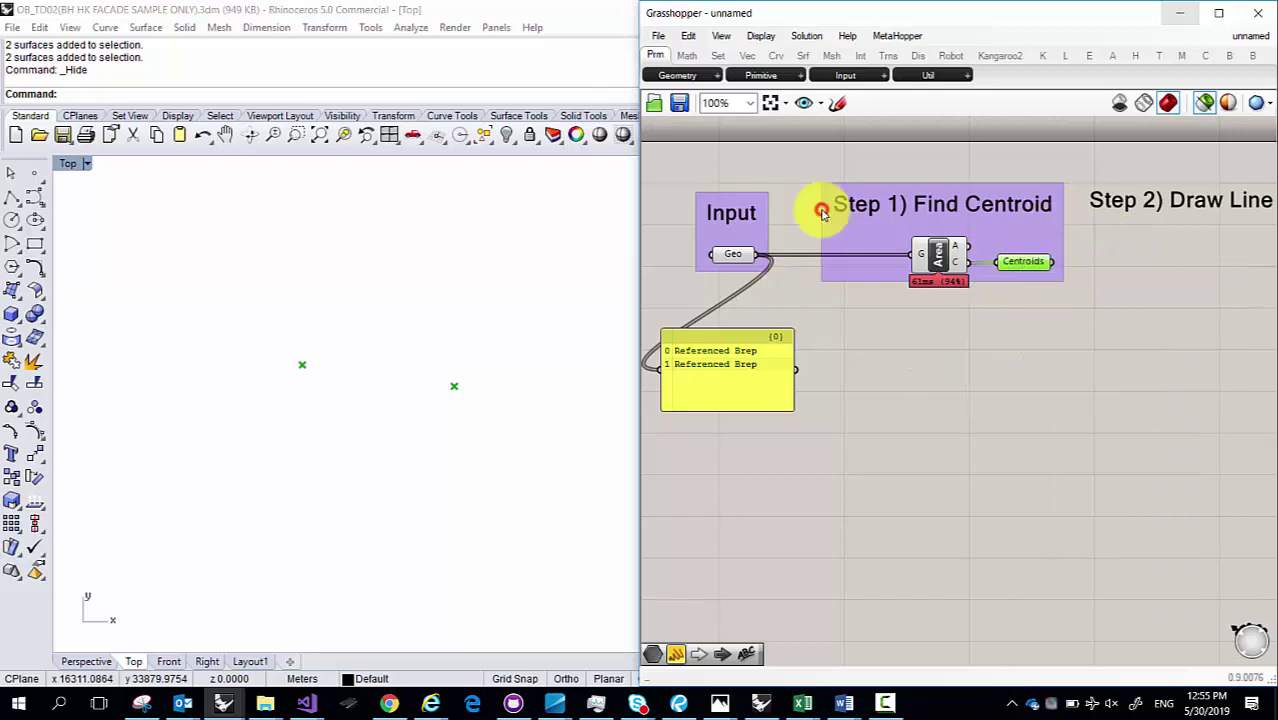
Step: Add a Data parameter beneath the Step 2) Draw Line heading, fed by the Centroids parameter, and name it Centoids
{"action": "double_click", "coordinate": [1088, 264]}
{"action": "type", "text": "data"}
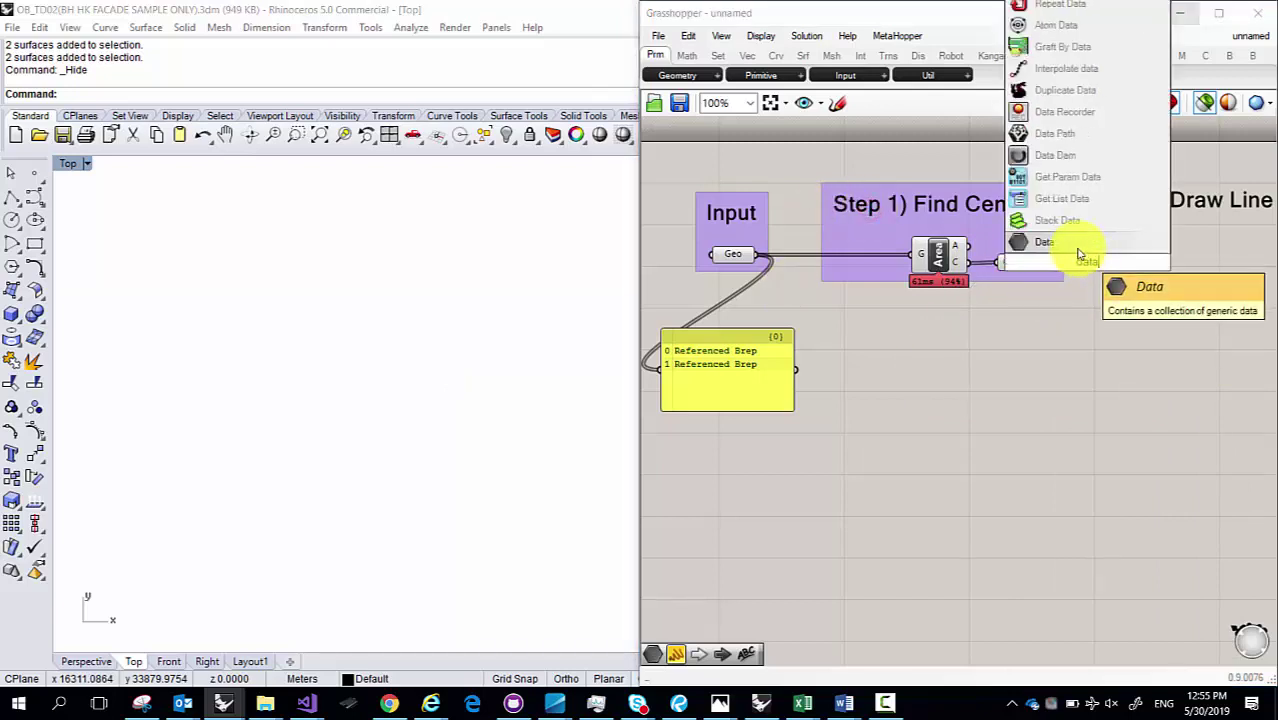
{"action": "key", "text": "Return"}
{"action": "mouse_move", "coordinate": [1093, 266]}
{"action": "left_mouse_down"}
{"action": "mouse_move", "coordinate": [1120, 262]}
{"action": "mouse_move", "coordinate": [1093, 259]}
{"action": "left_mouse_up"}
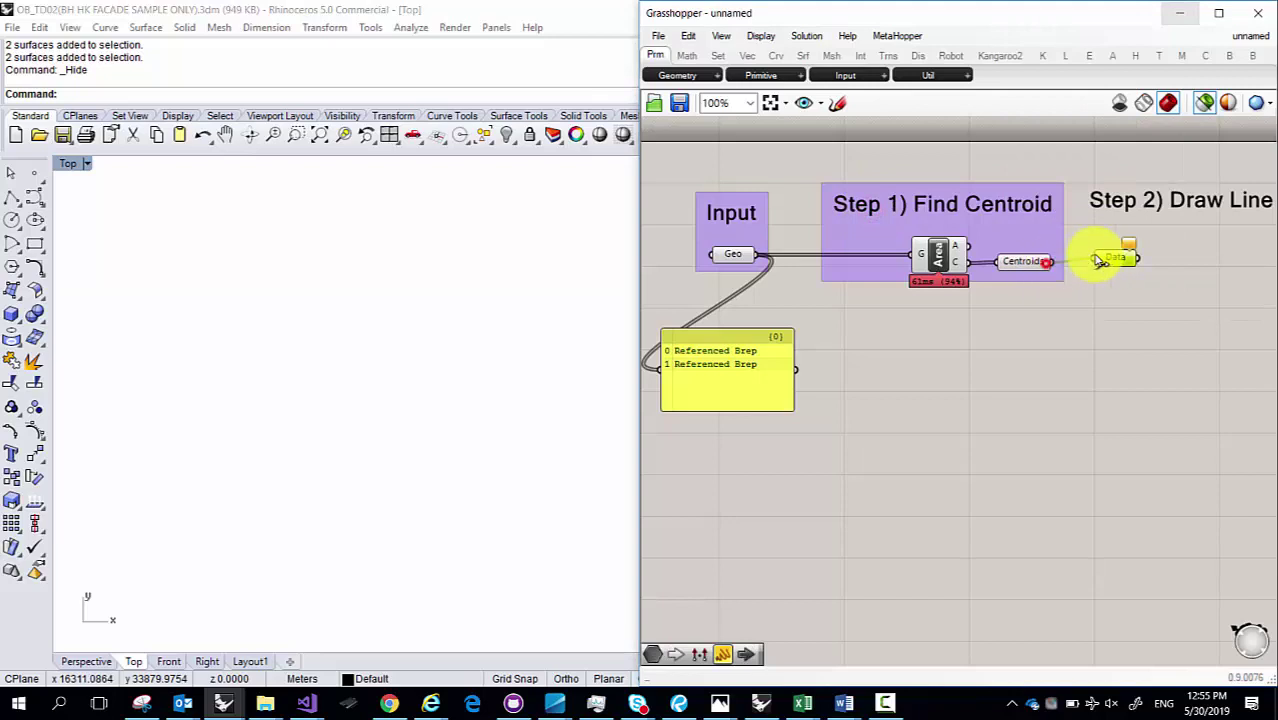
{"action": "right_click", "coordinate": [1118, 260]}
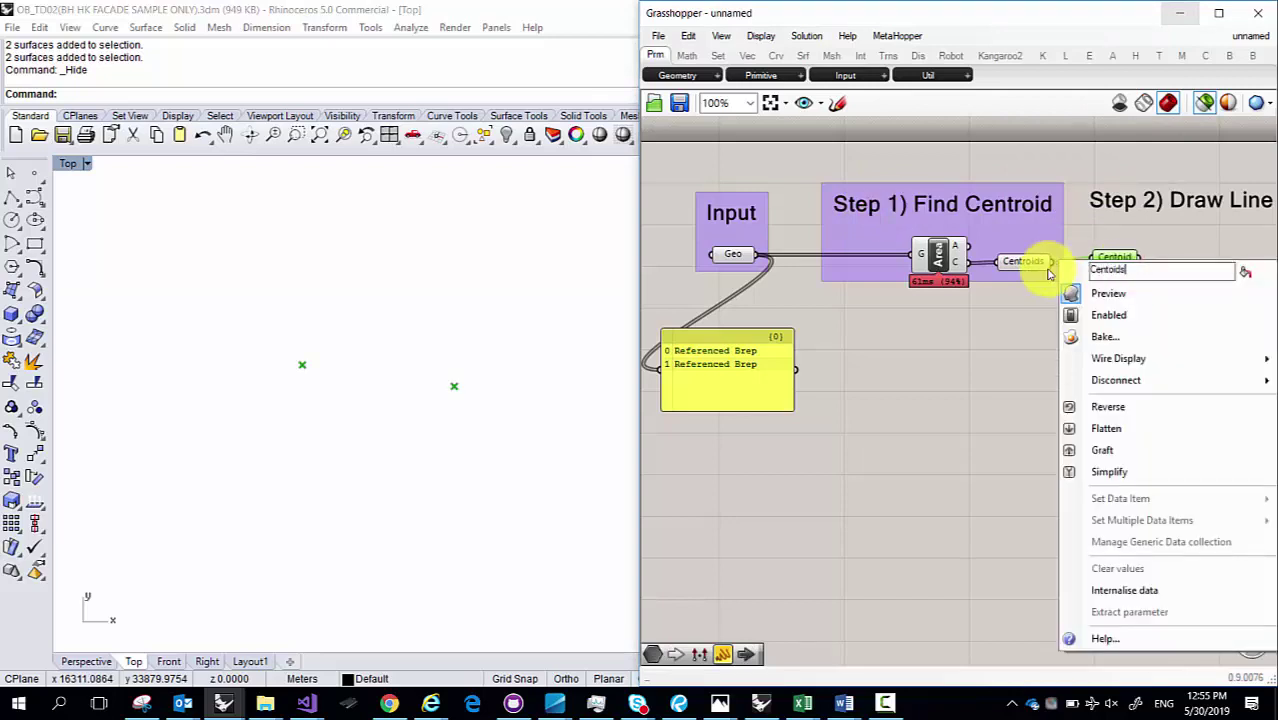
{"action": "key", "text": "Return"}
Step: Add another Data parameter beyond the Centoids input as the output end of the Step 2) Draw Line section
{"action": "right_click_drag", "start_coordinate": [1053, 308], "coordinate": [907, 288]}
{"action": "scroll", "coordinate": [1041, 308], "scroll_direction": "down", "scroll_amount": 1}
{"action": "left_click", "coordinate": [1014, 289]}
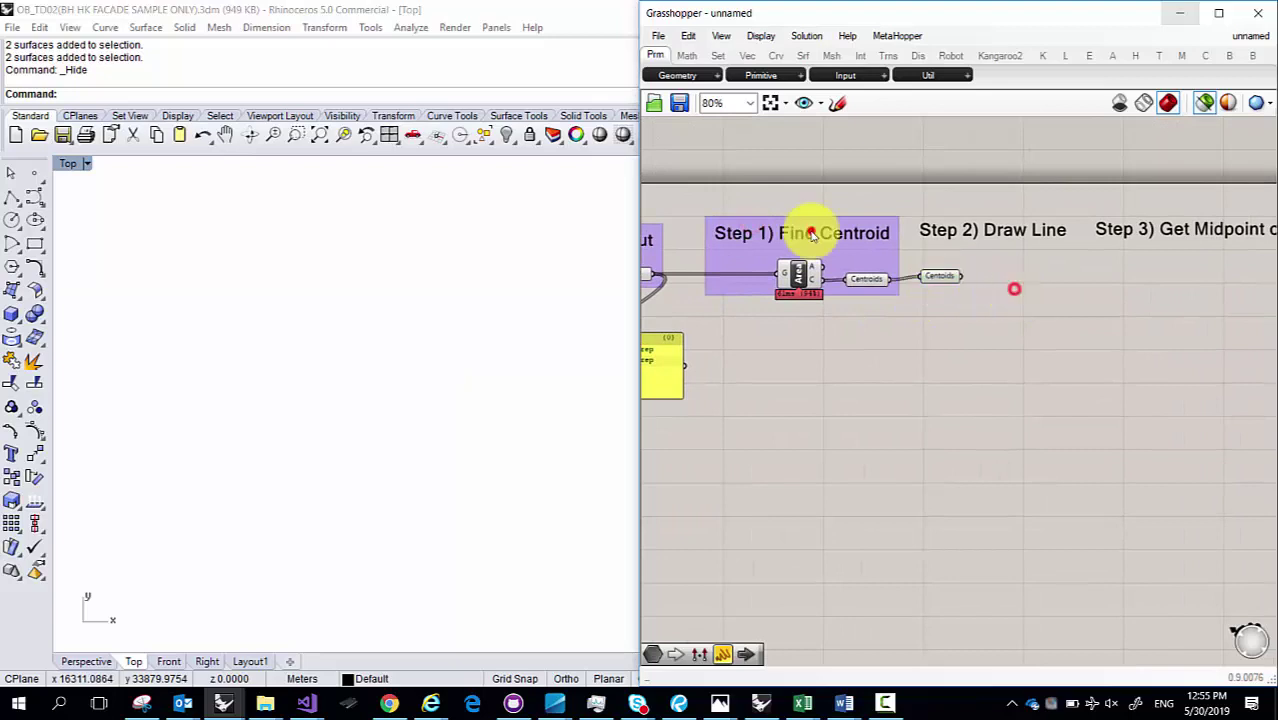
{"action": "double_click", "coordinate": [1014, 288]}
{"action": "type", "text": "data"}
{"action": "key", "text": "Return"}
{"action": "left_click_drag", "start_coordinate": [1014, 289], "coordinate": [1068, 287]}
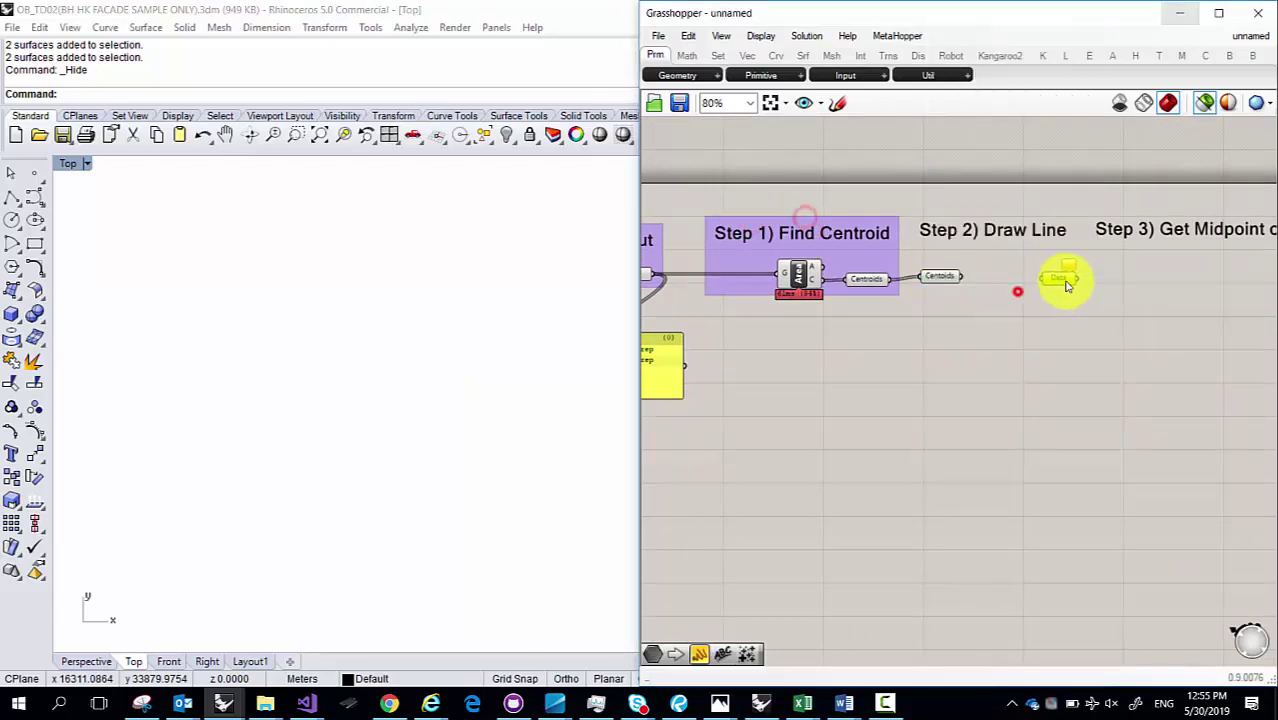
Step: Group the Step 2) Draw Line heading together with its Centoids input and Data output parameters
{"action": "right_click", "coordinate": [1066, 284]}
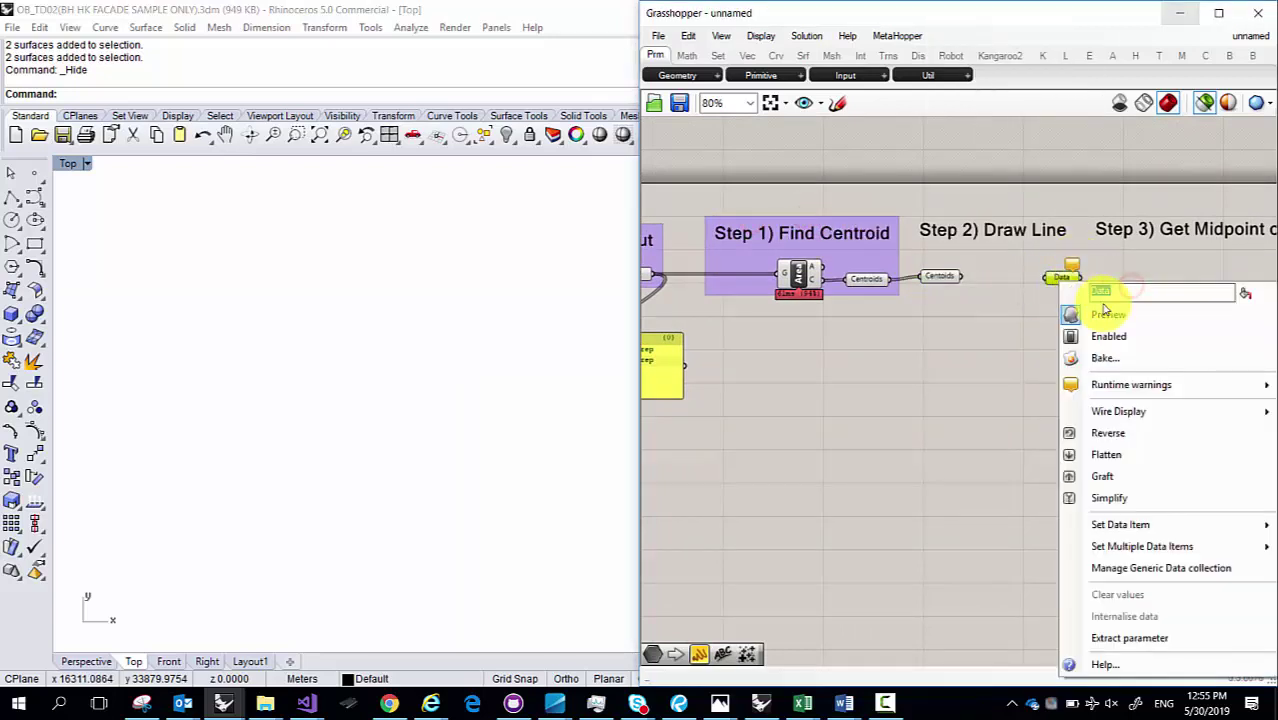
{"action": "left_click", "coordinate": [944, 268]}
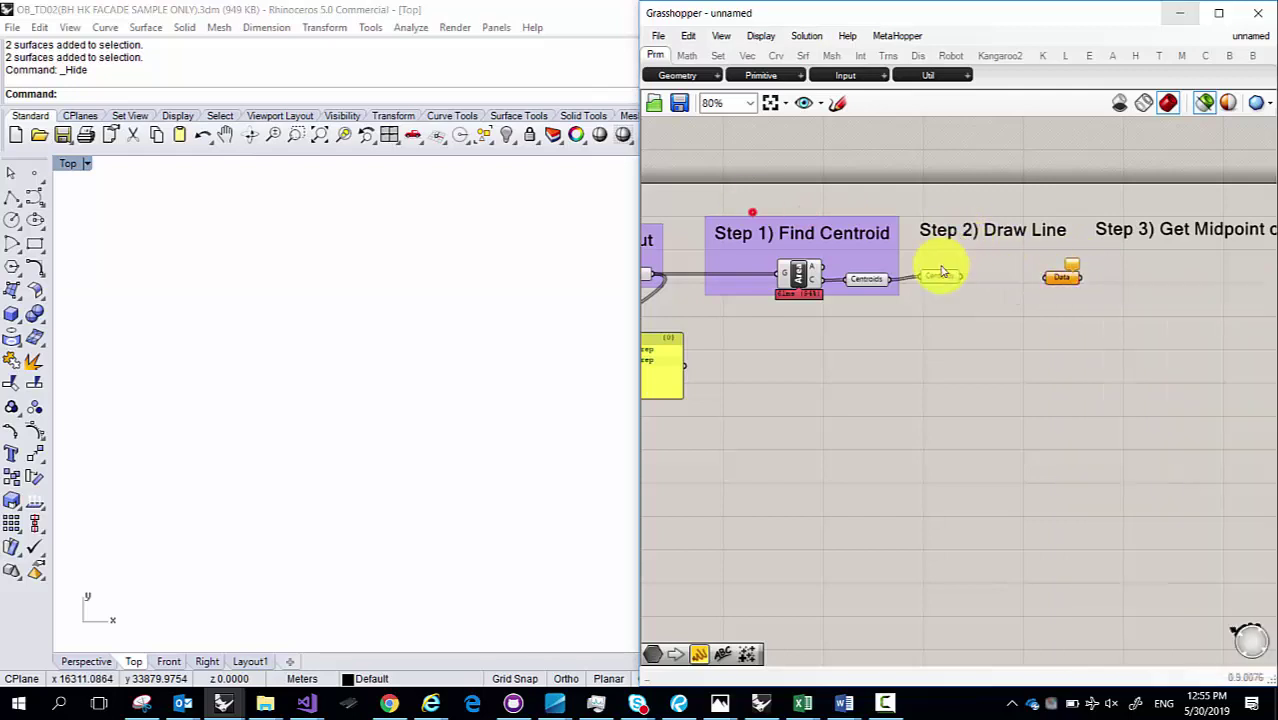
{"action": "left_click_drag", "start_coordinate": [906, 194], "coordinate": [1092, 316]}
{"action": "middle_click", "coordinate": [1020, 335]}
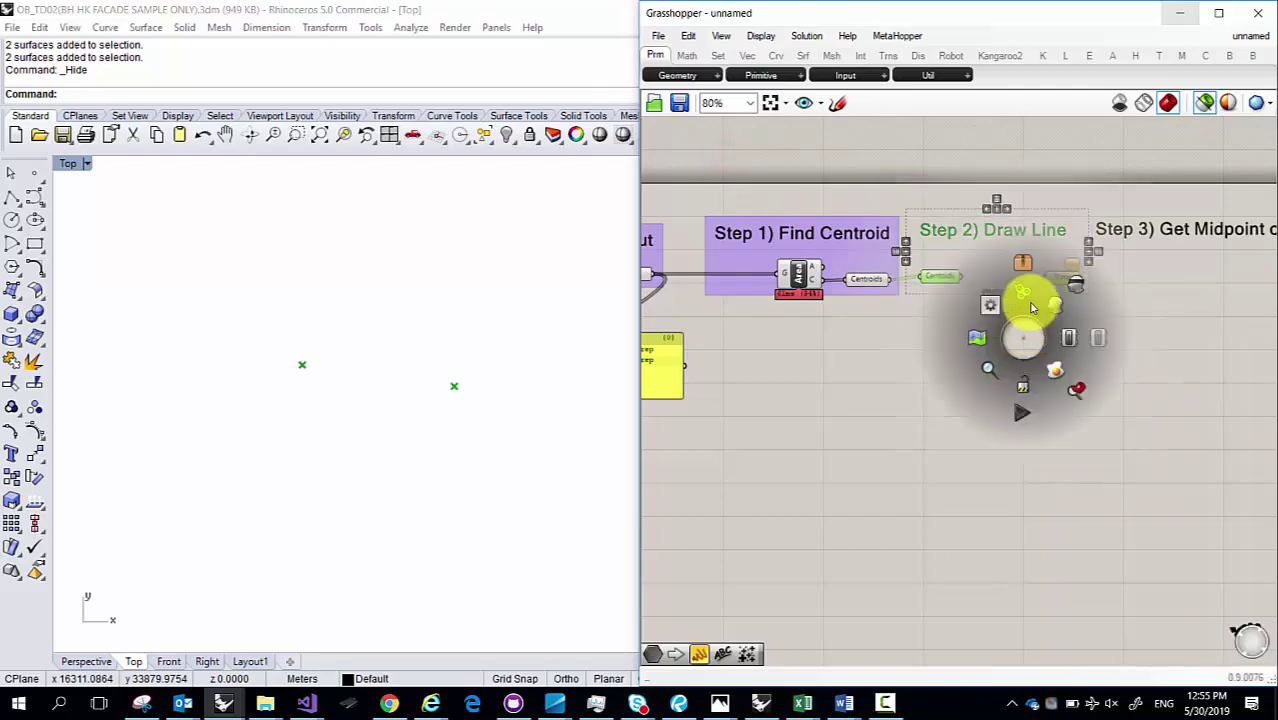
{"action": "left_click", "coordinate": [1030, 300]}
{"action": "left_click", "coordinate": [1006, 340]}
Step: Align the Centoids parameter with the incoming Centroids wire and rename the Step 2 output Data parameter as Line
{"action": "scroll", "coordinate": [1006, 340], "scroll_direction": "up", "scroll_amount": 3}
{"action": "left_click", "coordinate": [884, 290]}
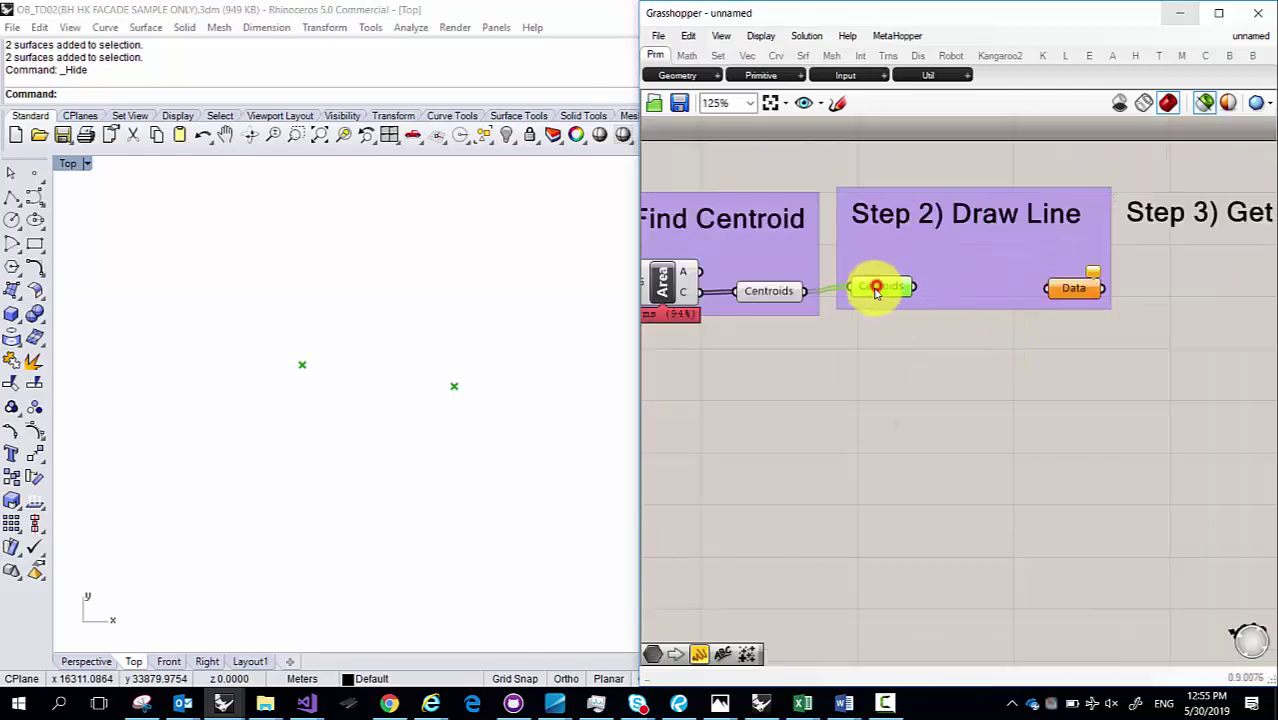
{"action": "left_click", "coordinate": [1068, 289]}
{"action": "right_click", "coordinate": [1052, 295]}
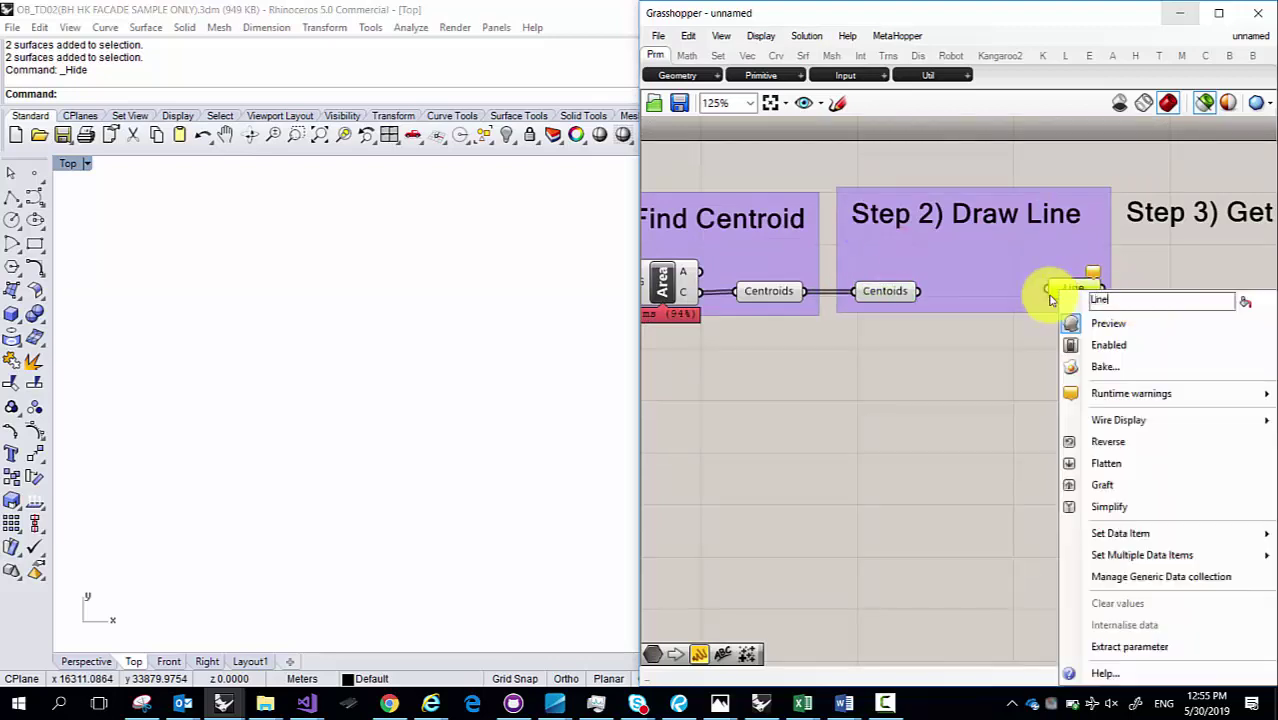
{"action": "left_click", "coordinate": [975, 365]}
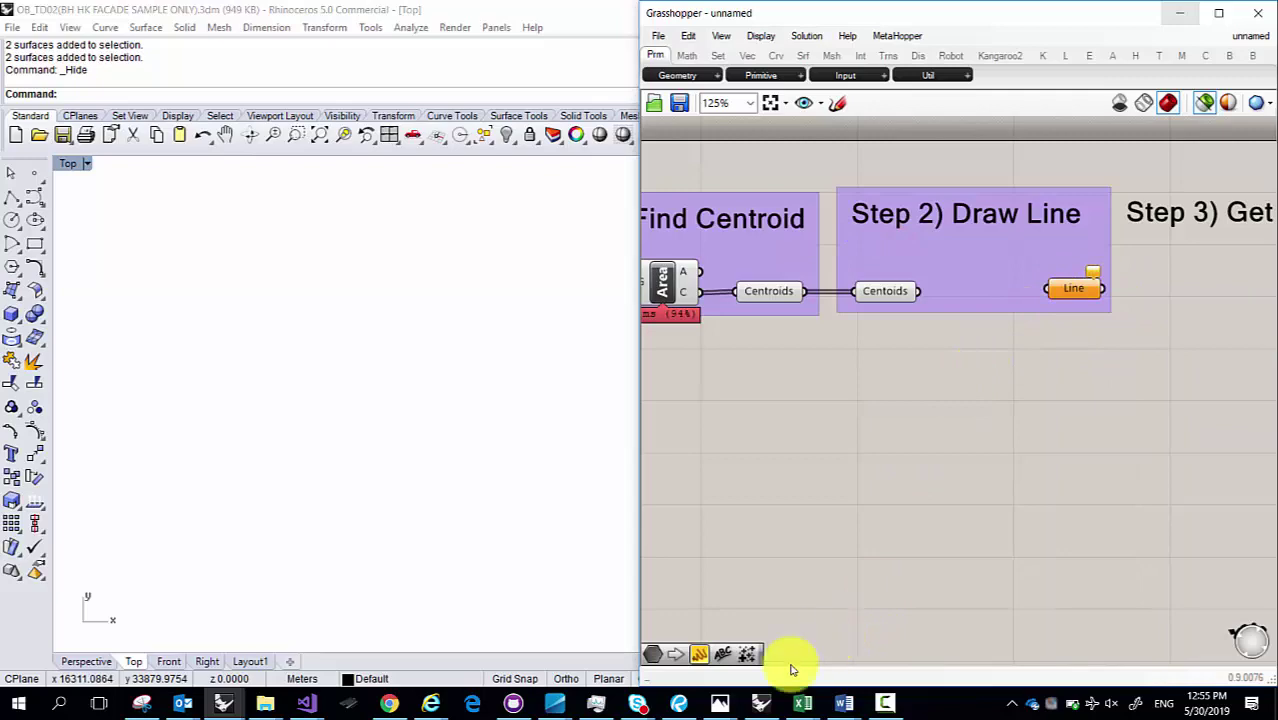
Step: Review the moment of inertia workflow sketch in Photos and compare it with the Grasshopper definition's input, centroid and line groups
{"action": "left_click", "coordinate": [720, 703]}
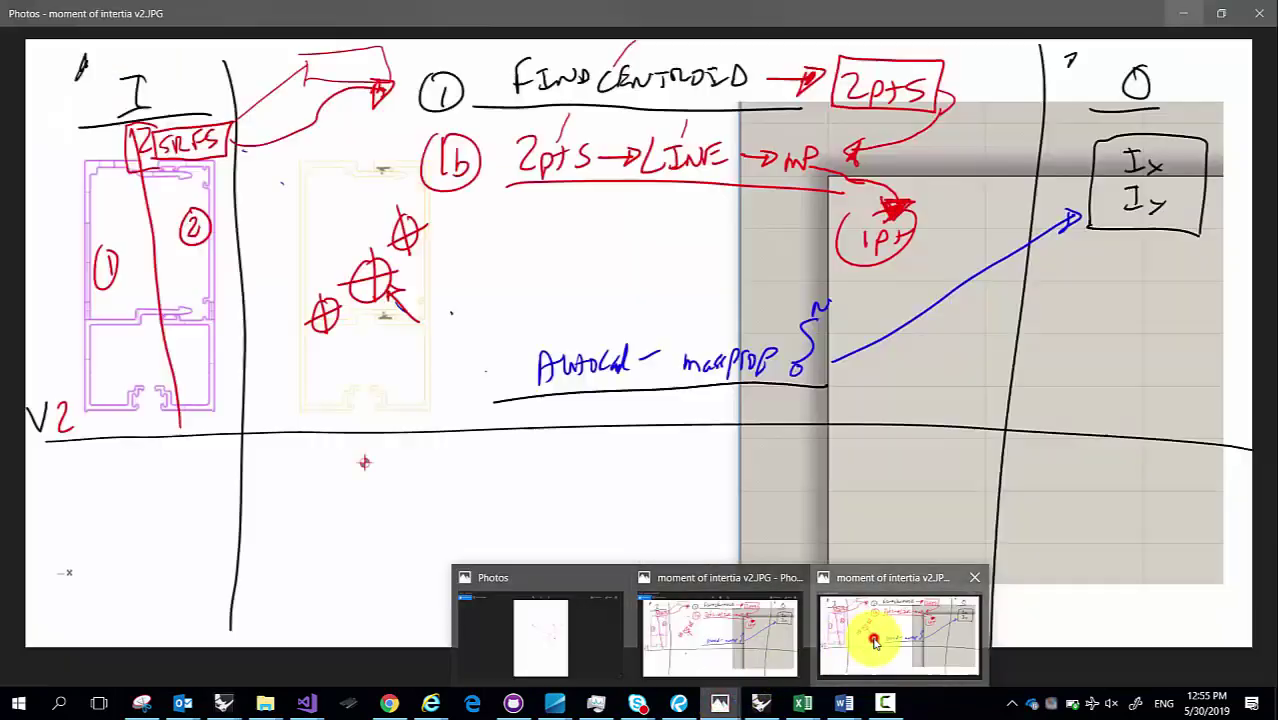
{"action": "left_click", "coordinate": [870, 645]}
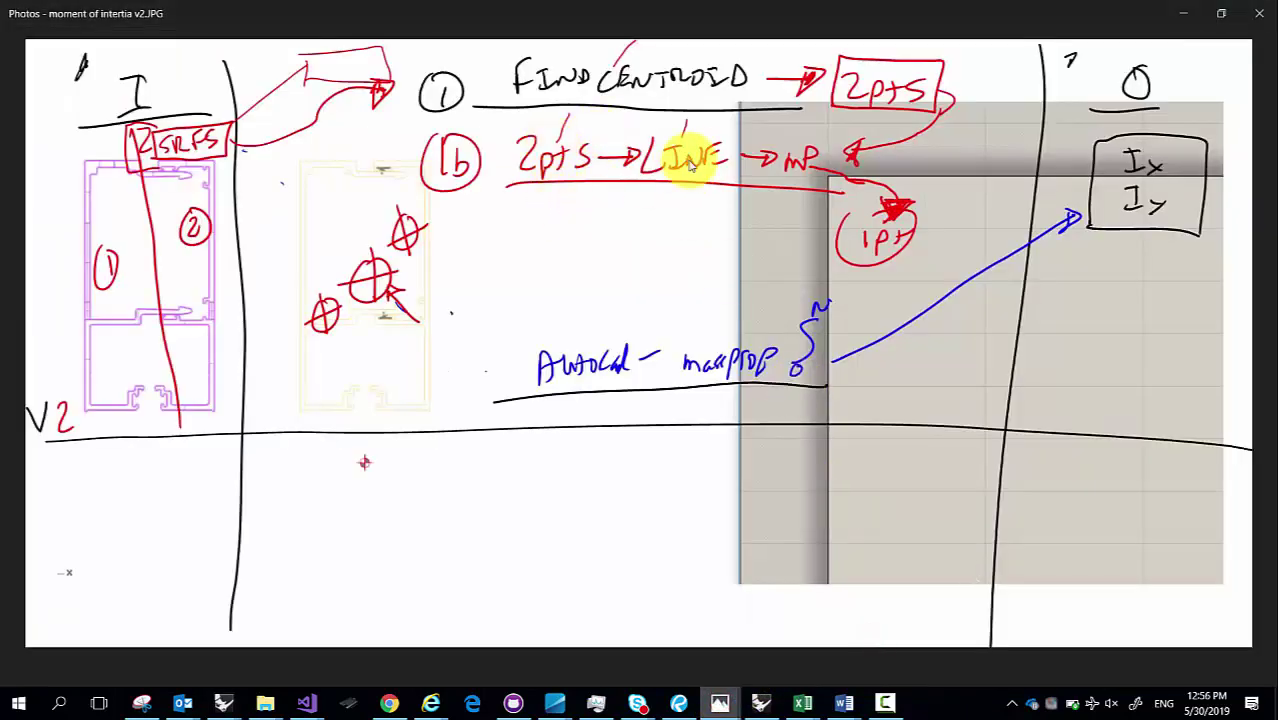
{"action": "left_click", "coordinate": [1182, 14]}
{"action": "left_click", "coordinate": [970, 371]}
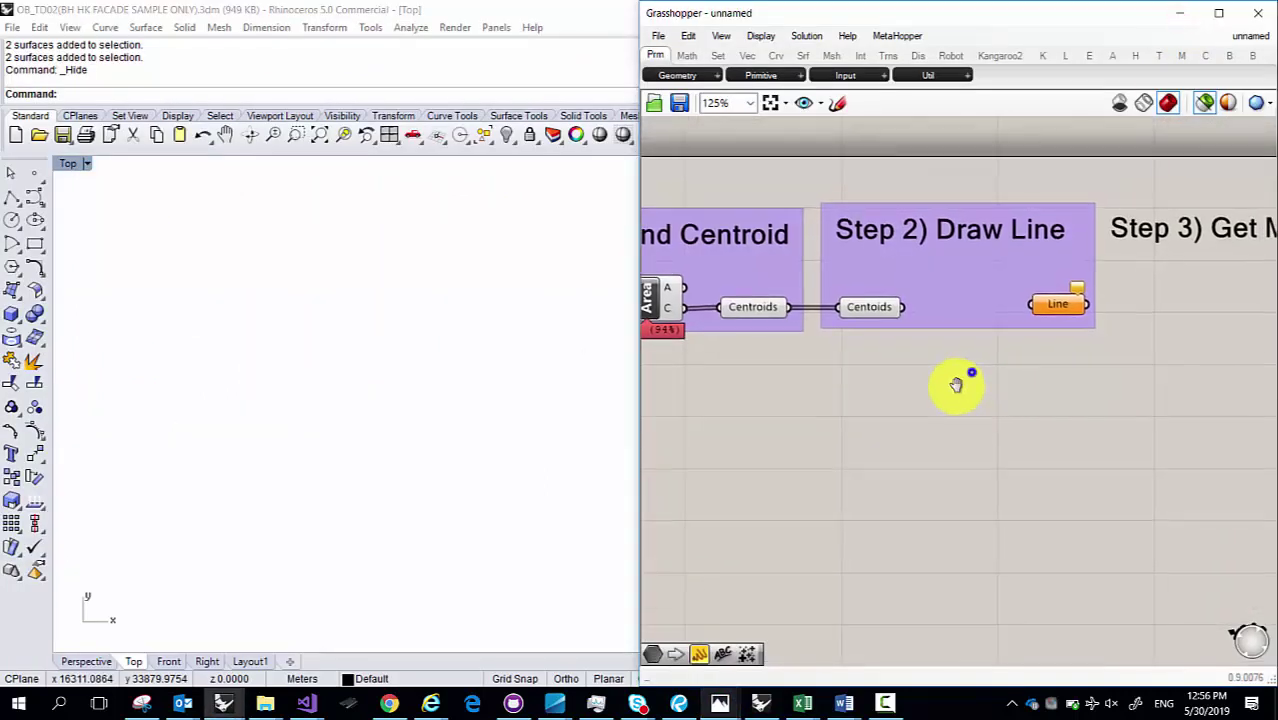
{"action": "scroll", "coordinate": [893, 314], "scroll_direction": "down", "scroll_amount": 2}
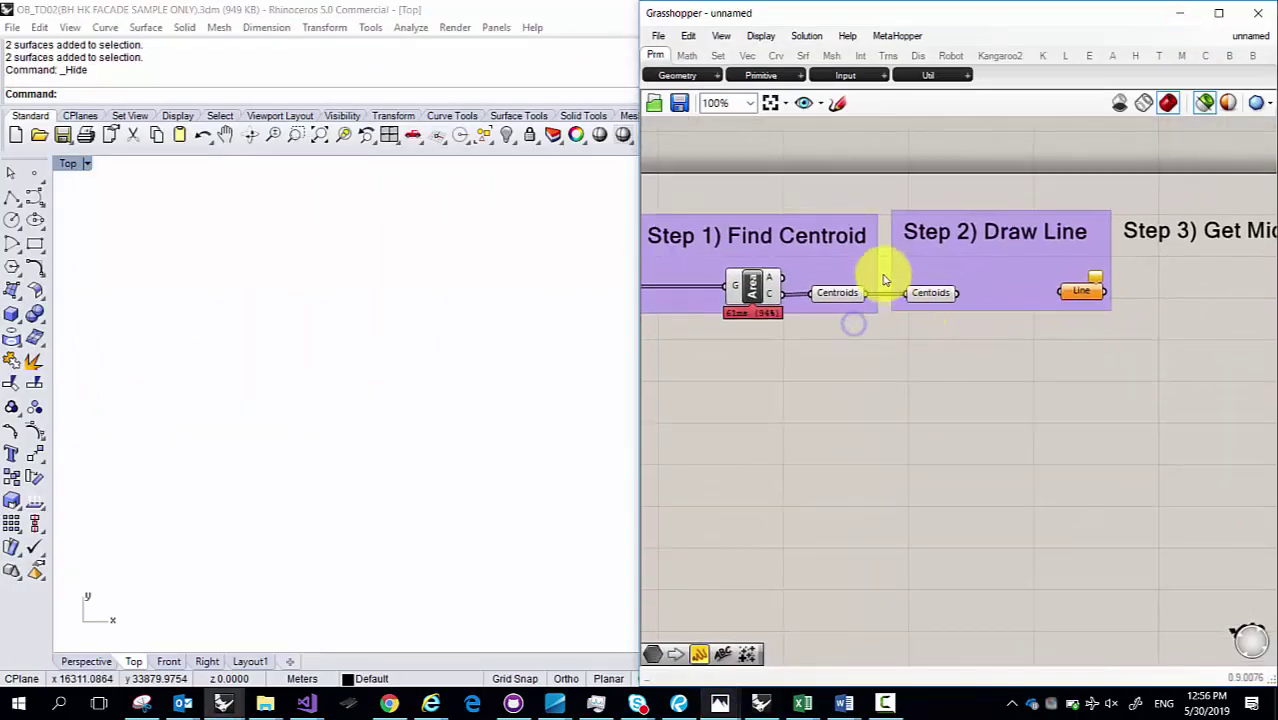
{"action": "left_click_drag", "start_coordinate": [898, 293], "coordinate": [1125, 331]}
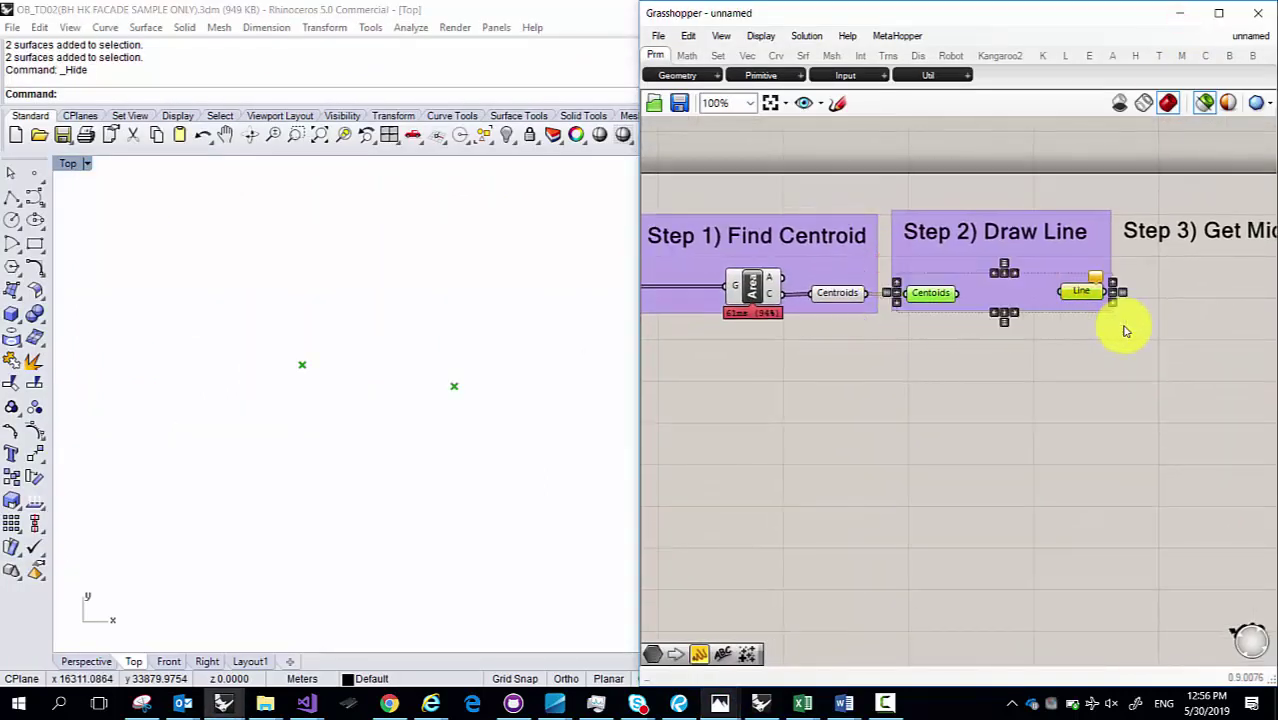
{"action": "right_click_drag", "start_coordinate": [950, 331], "coordinate": [1055, 327]}
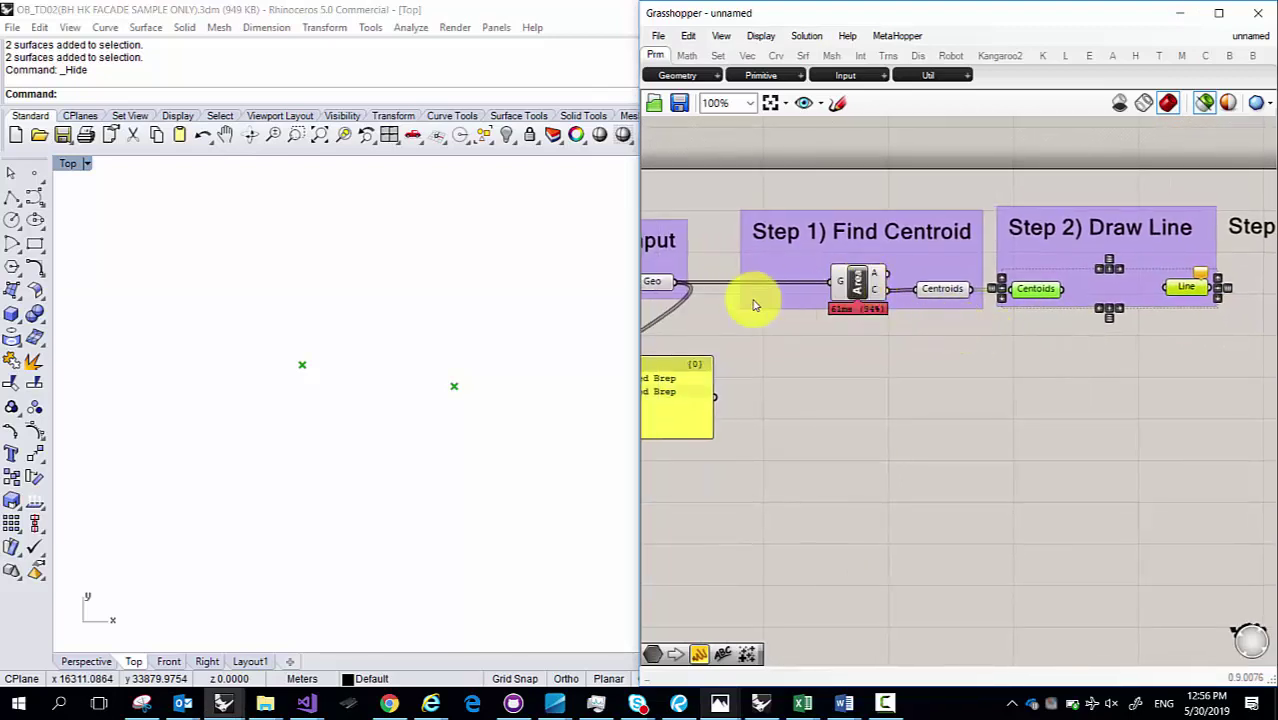
{"action": "mouse_move", "coordinate": [909, 324]}
{"action": "right_mouse_down"}
{"action": "mouse_move", "coordinate": [846, 316]}
{"action": "mouse_move", "coordinate": [856, 320]}
{"action": "right_mouse_up"}
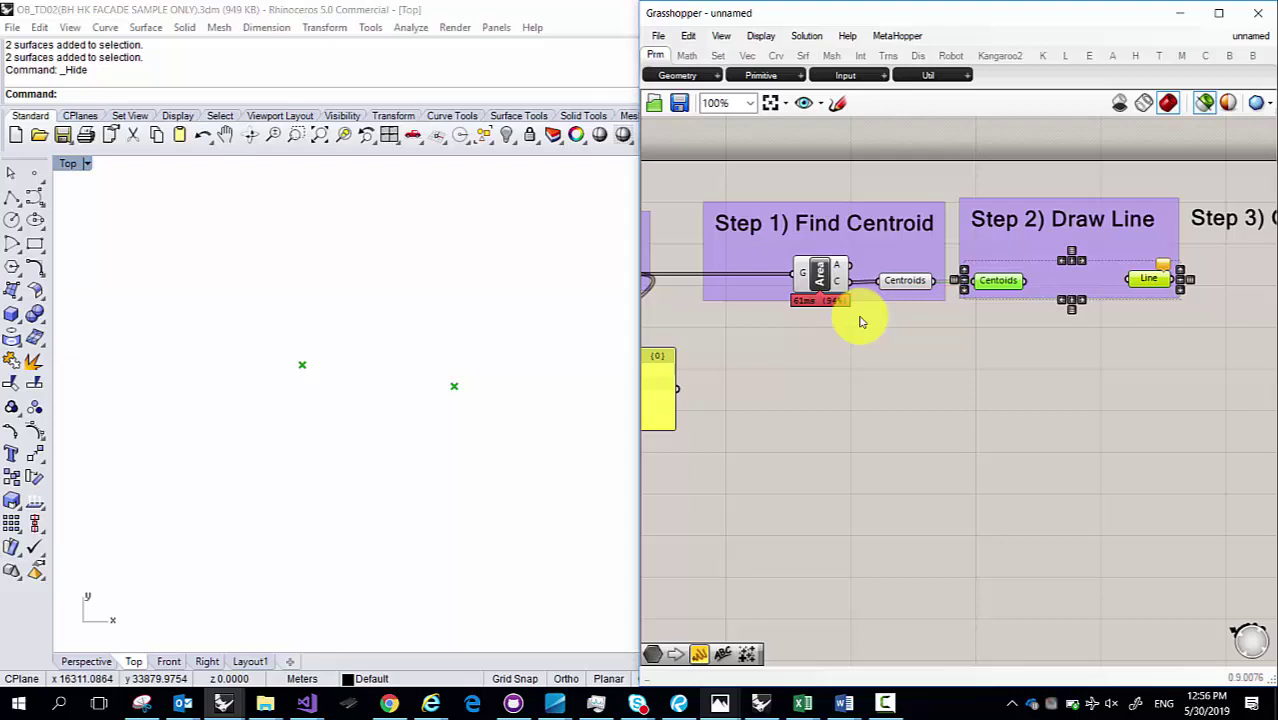
{"action": "left_click", "coordinate": [885, 372]}
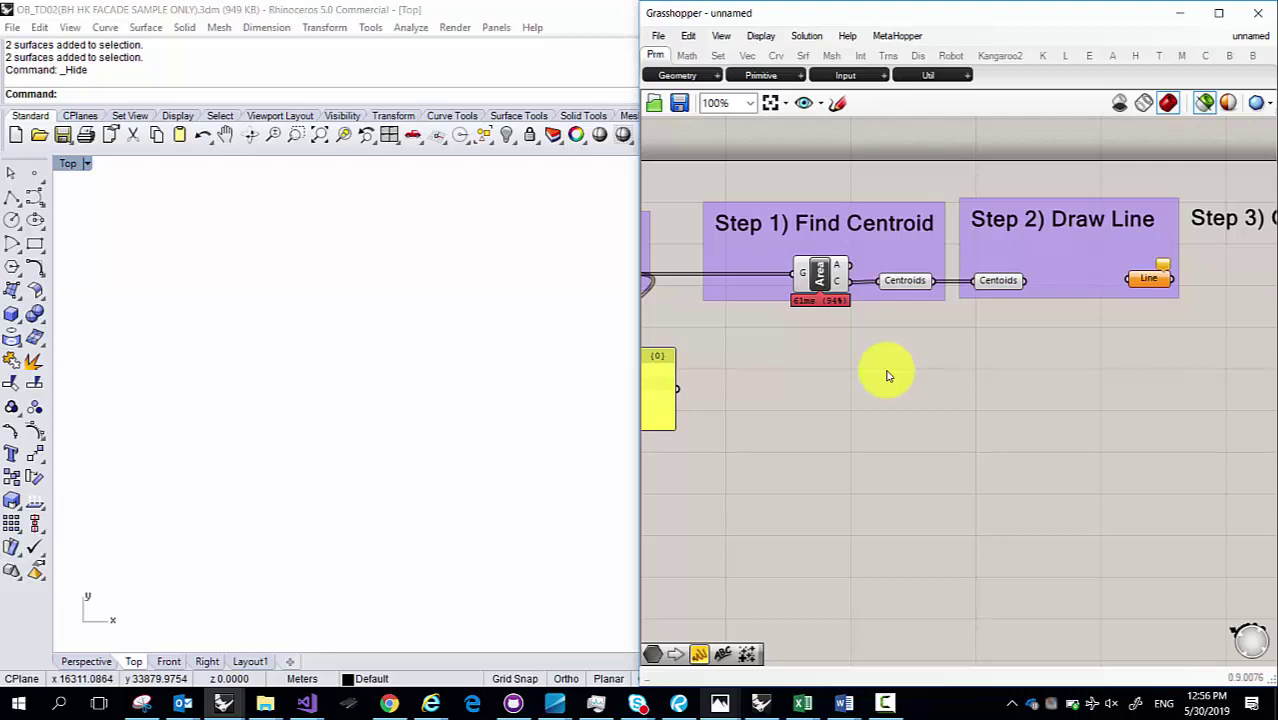
Step: Show the hidden objects in Rhino and select the facade profile's two surfaces
{"action": "left_click", "coordinate": [460, 327]}
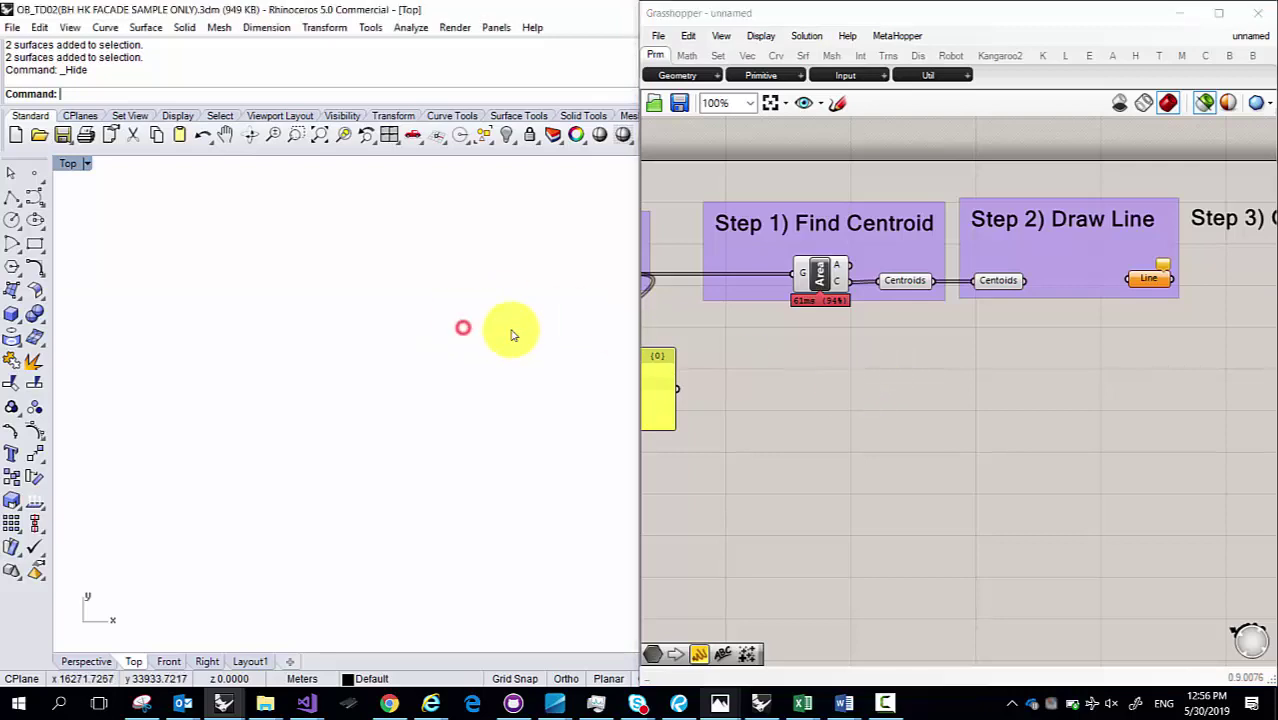
{"action": "left_click", "coordinate": [506, 135]}
{"action": "left_click", "coordinate": [528, 168]}
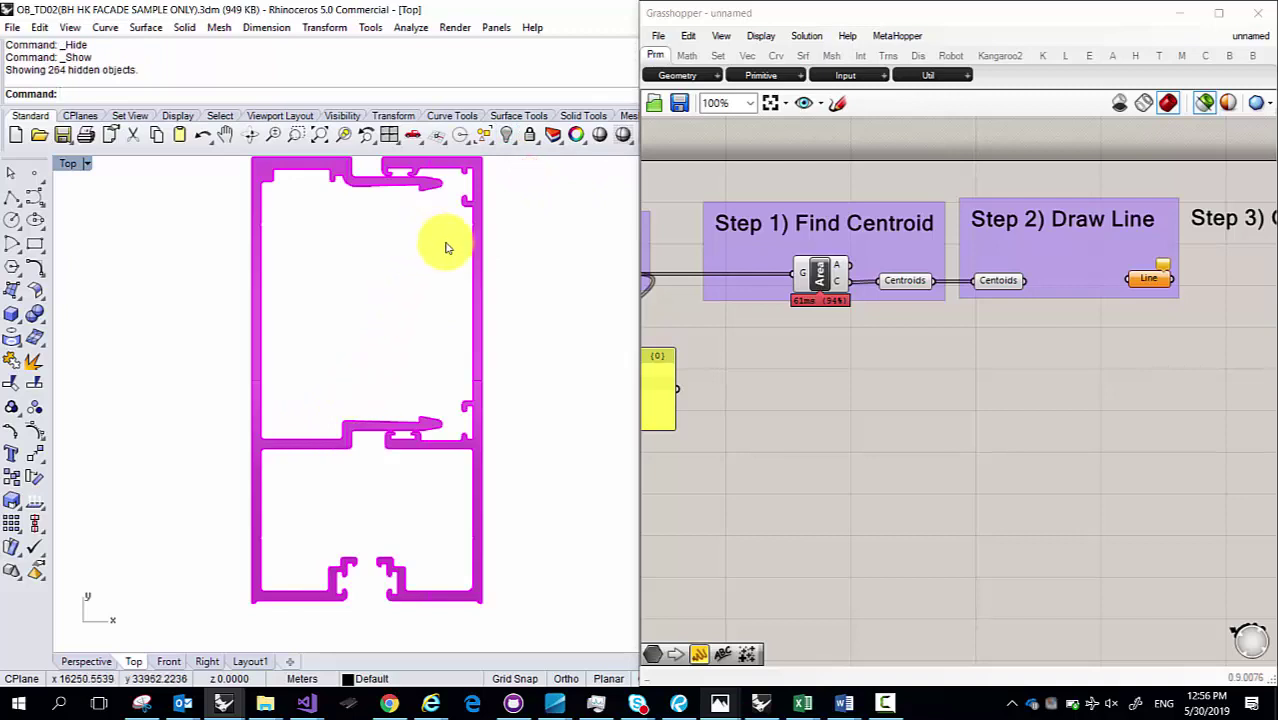
{"action": "right_click_drag", "start_coordinate": [445, 243], "coordinate": [432, 302]}
{"action": "left_click_drag", "start_coordinate": [540, 305], "coordinate": [113, 207]}
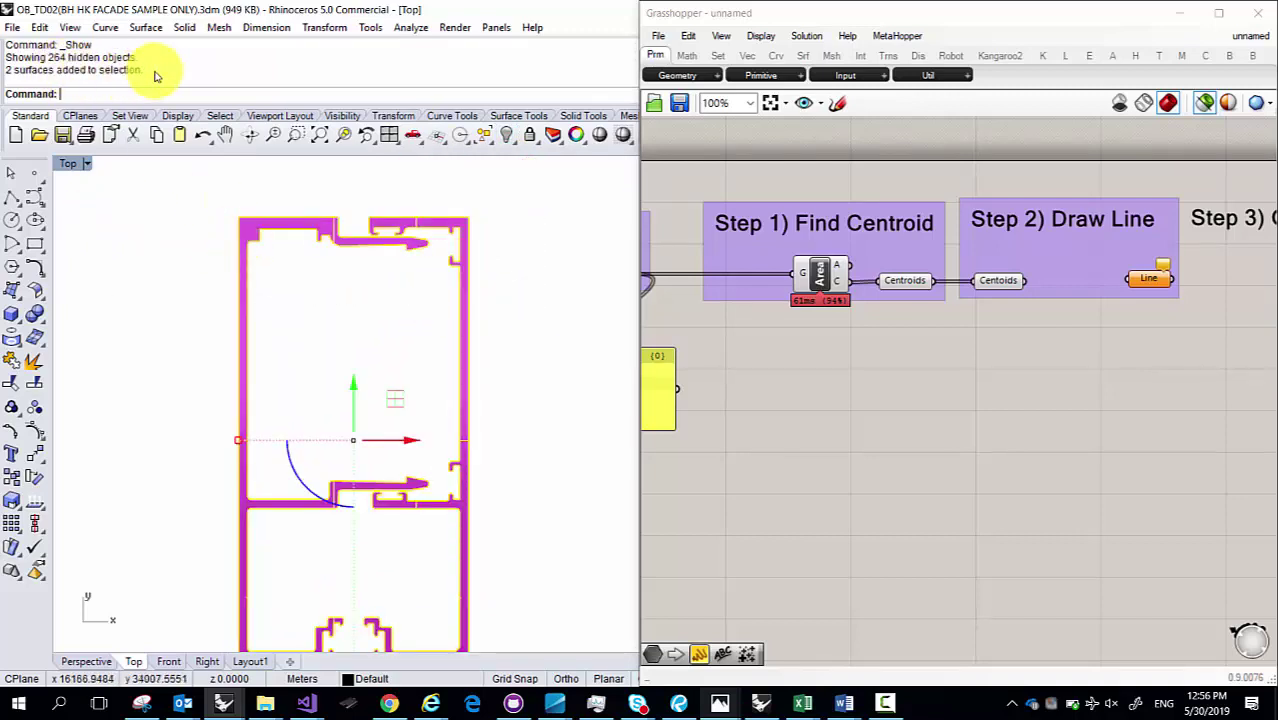
{"action": "left_click_drag", "start_coordinate": [150, 70], "coordinate": [3, 78]}
{"action": "left_click_drag", "start_coordinate": [140, 66], "coordinate": [3, 78]}
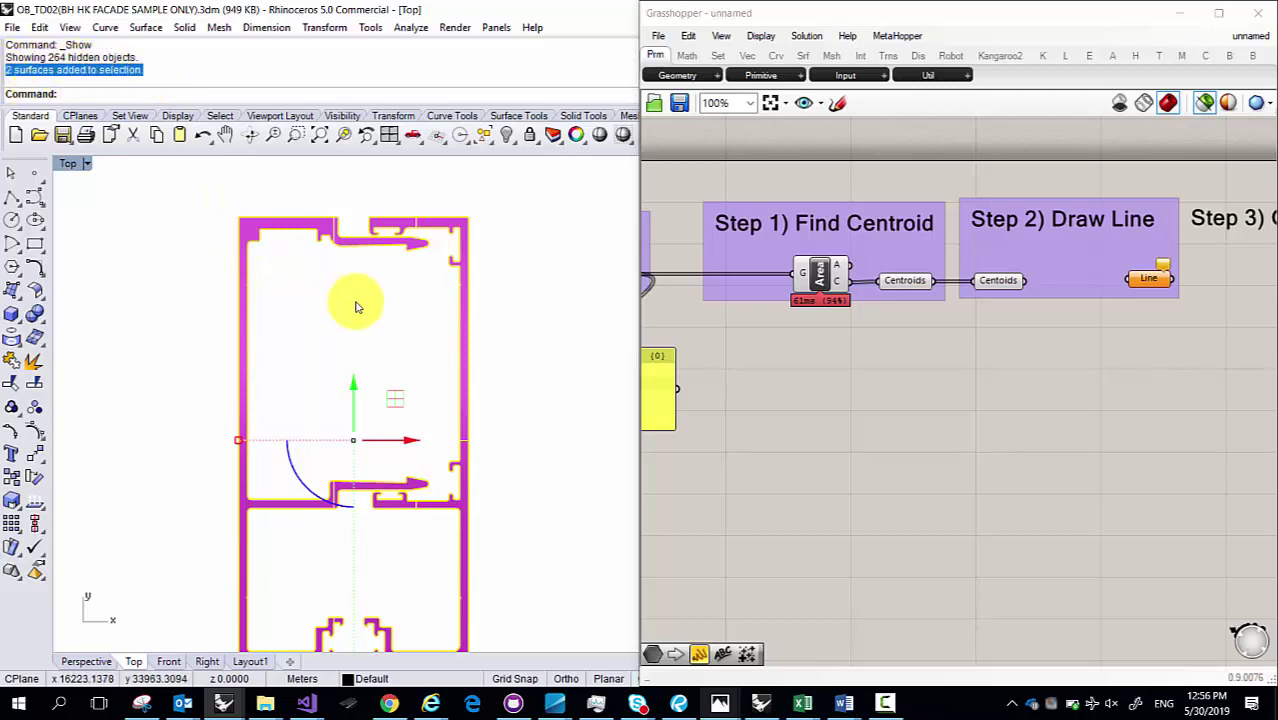
{"action": "left_click_drag", "start_coordinate": [590, 400], "coordinate": [216, 217]}
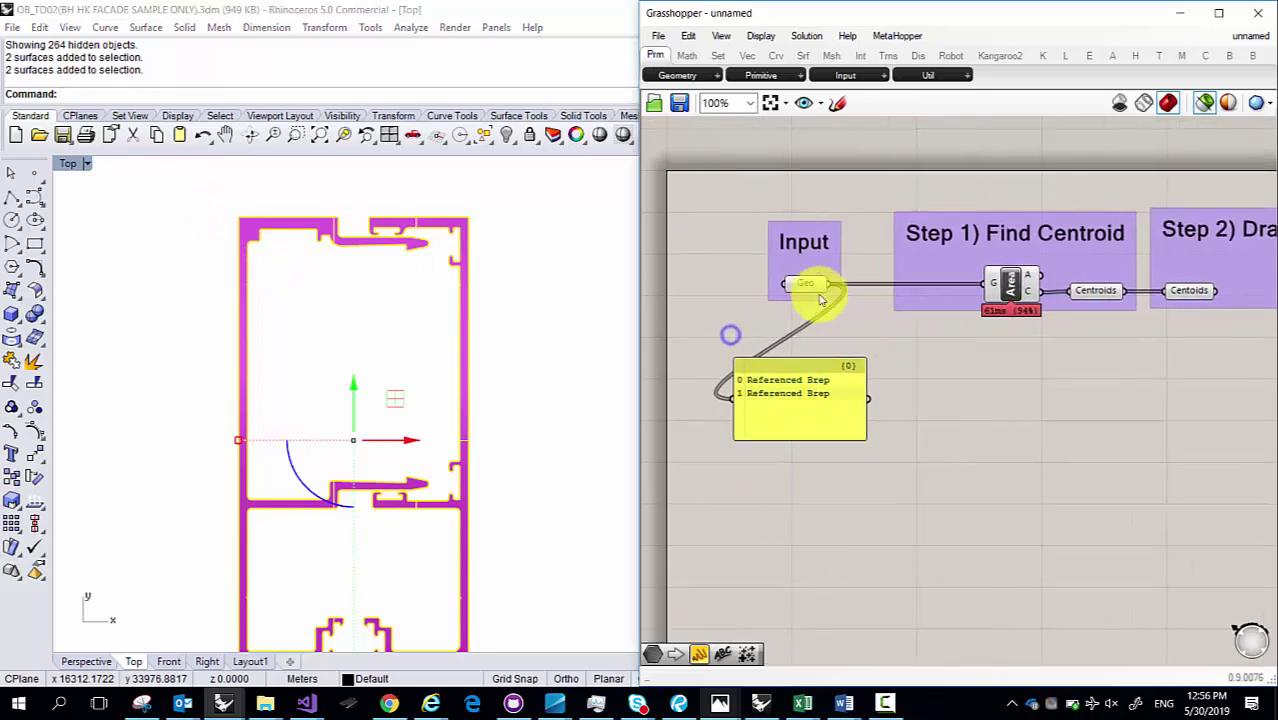
Step: Move the panel of referenced Breps closer beneath the Geo parameter and check the sketch's two-surface input in Photos
{"action": "scroll", "coordinate": [812, 285], "scroll_direction": "up", "scroll_amount": 3}
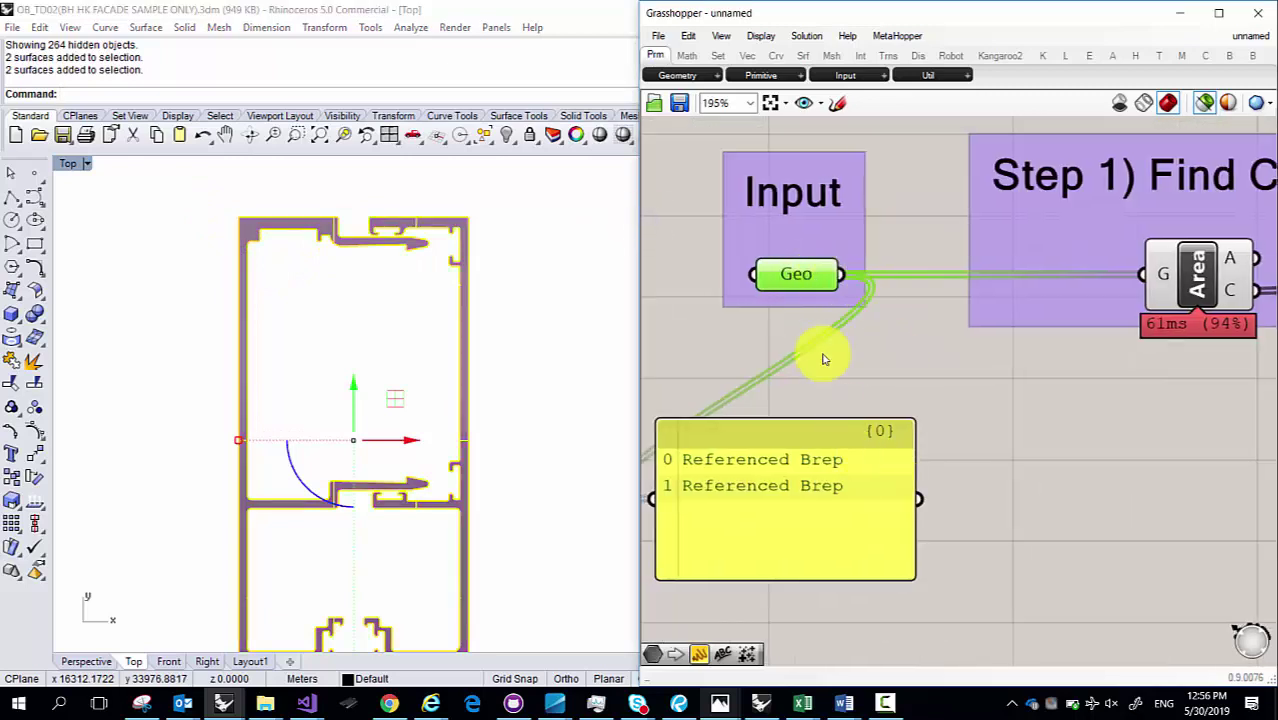
{"action": "right_click", "coordinate": [800, 282]}
{"action": "left_click", "coordinate": [736, 486]}
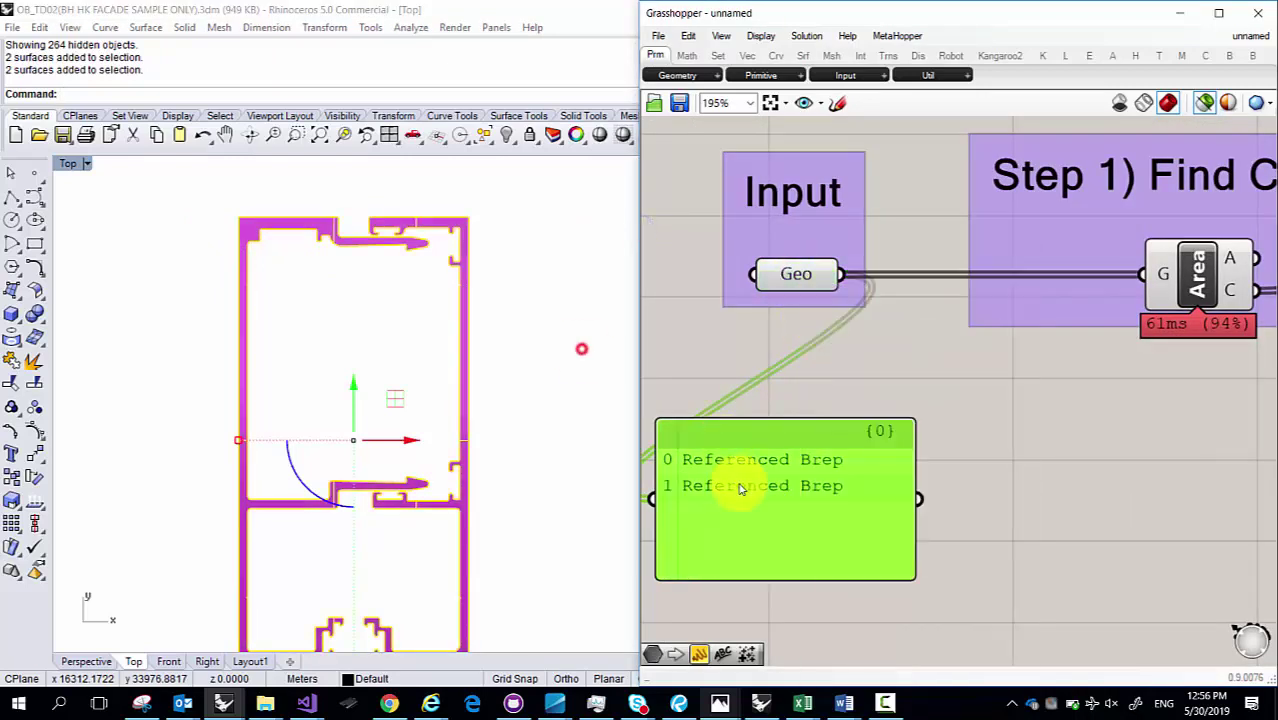
{"action": "left_click_drag", "start_coordinate": [736, 486], "coordinate": [800, 413]}
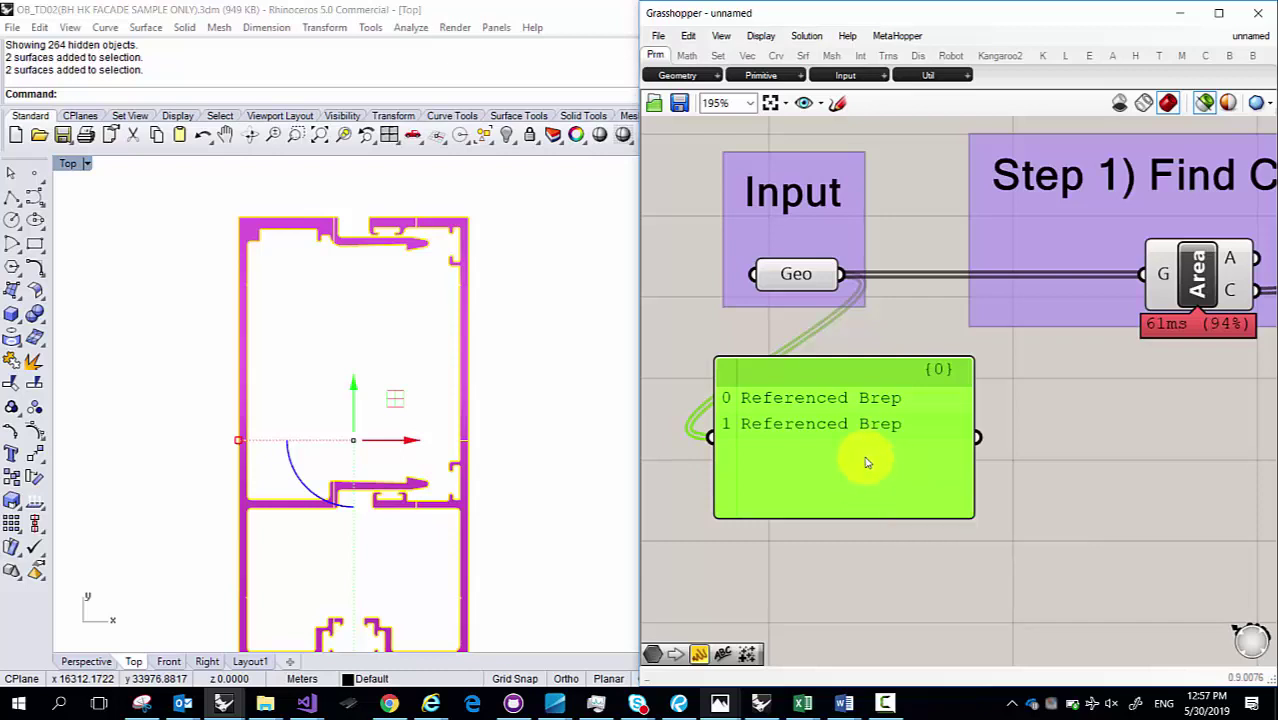
{"action": "scroll", "coordinate": [835, 399], "scroll_direction": "down", "scroll_amount": 1}
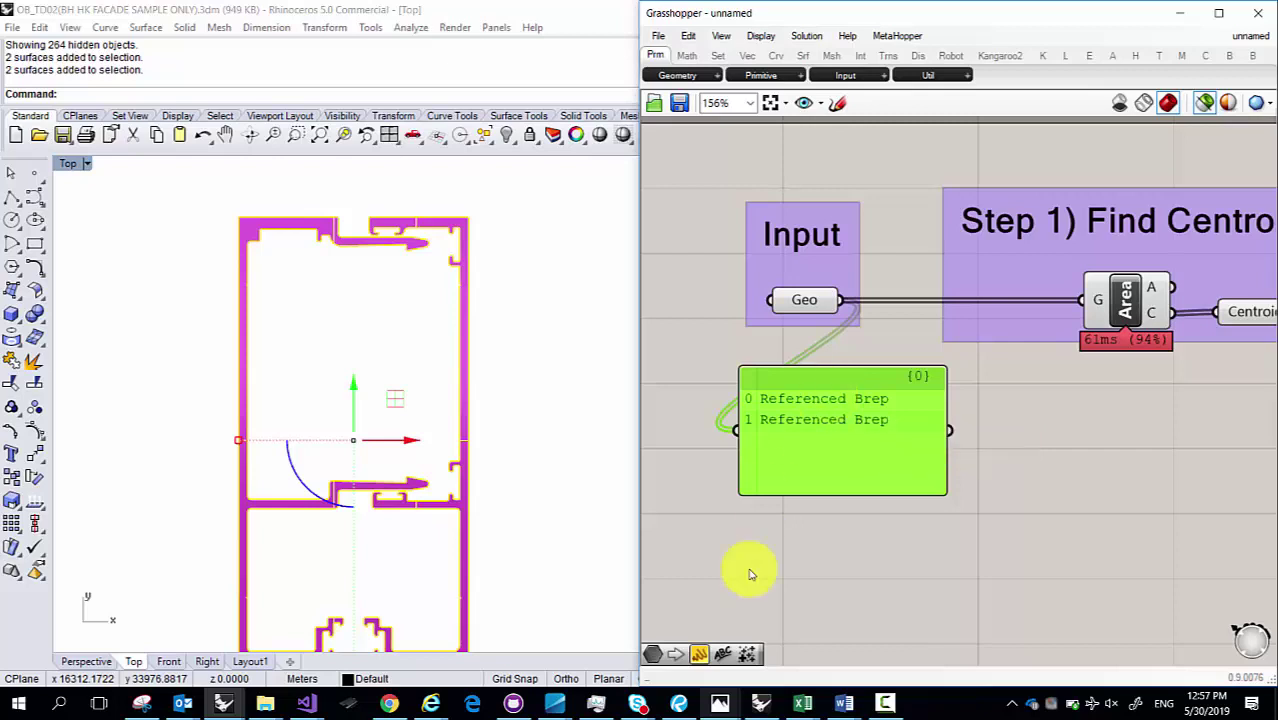
{"action": "left_click", "coordinate": [880, 634]}
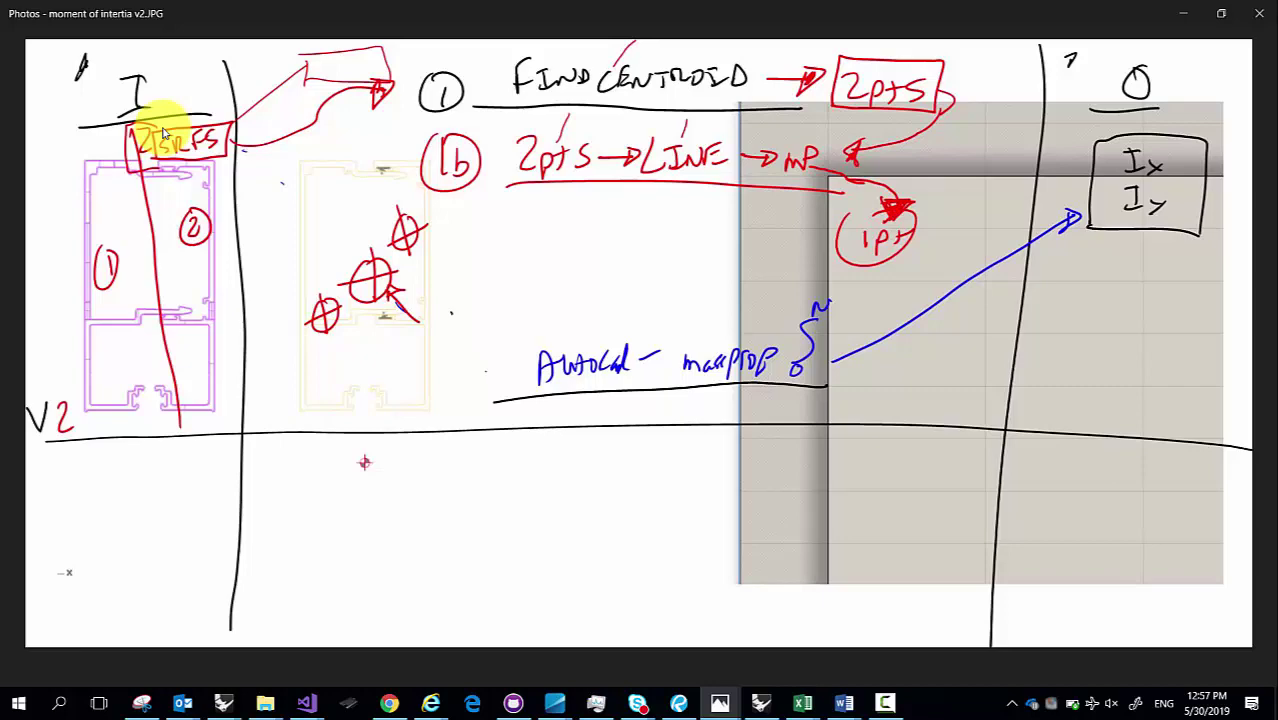
{"action": "left_click", "coordinate": [1180, 13]}
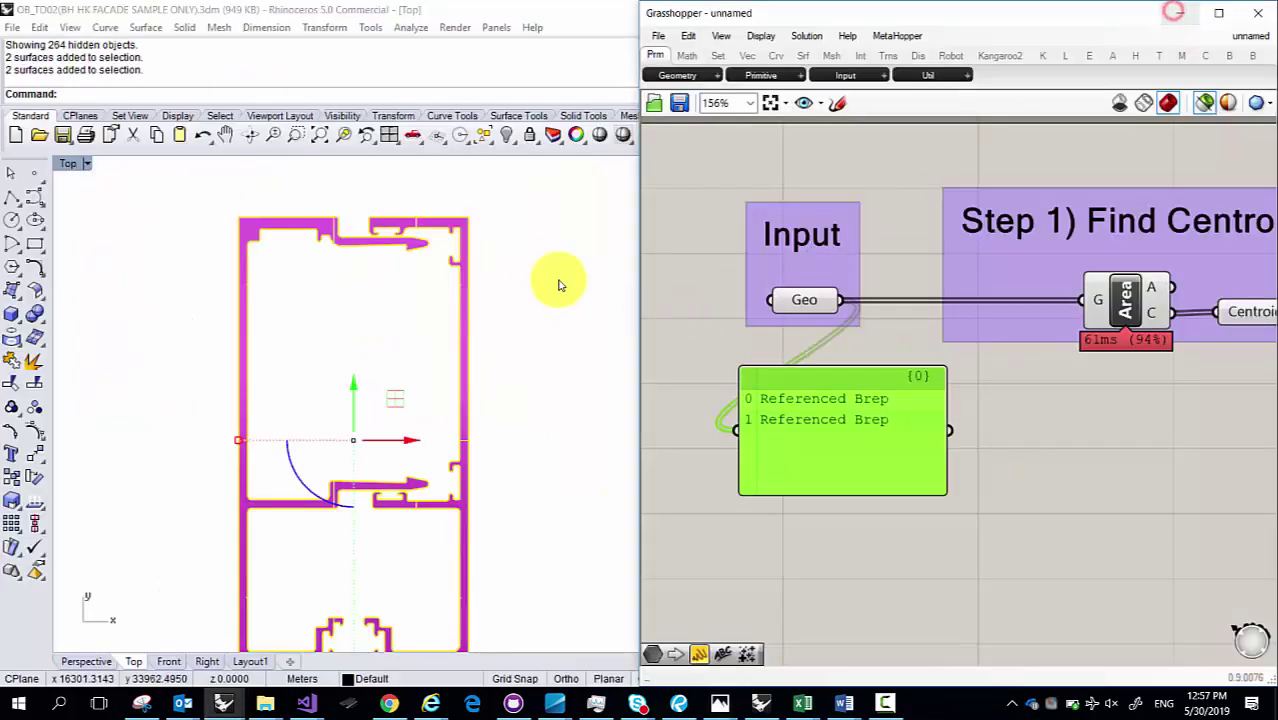
Step: Select both profile surfaces one by one in Rhino and assign them to the Input group's Geo parameter
{"action": "scroll", "coordinate": [543, 251], "scroll_direction": "up", "scroll_amount": 3}
{"action": "scroll", "coordinate": [354, 177], "scroll_direction": "down", "scroll_amount": 3}
{"action": "left_click_drag", "start_coordinate": [470, 193], "coordinate": [245, 425]}
{"action": "scroll", "coordinate": [280, 275], "scroll_direction": "up", "scroll_amount": 3}
{"action": "left_click", "coordinate": [288, 271]}
{"action": "left_click", "coordinate": [228, 184]}
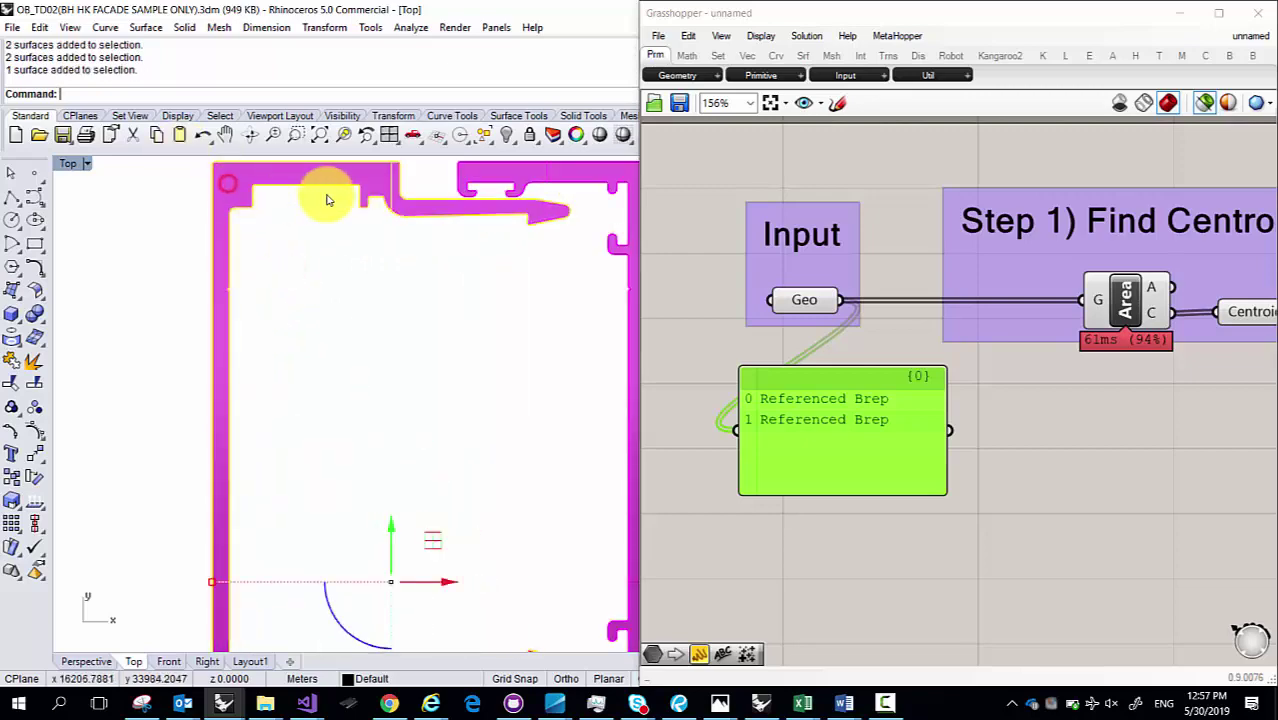
{"action": "left_click", "coordinate": [485, 172]}
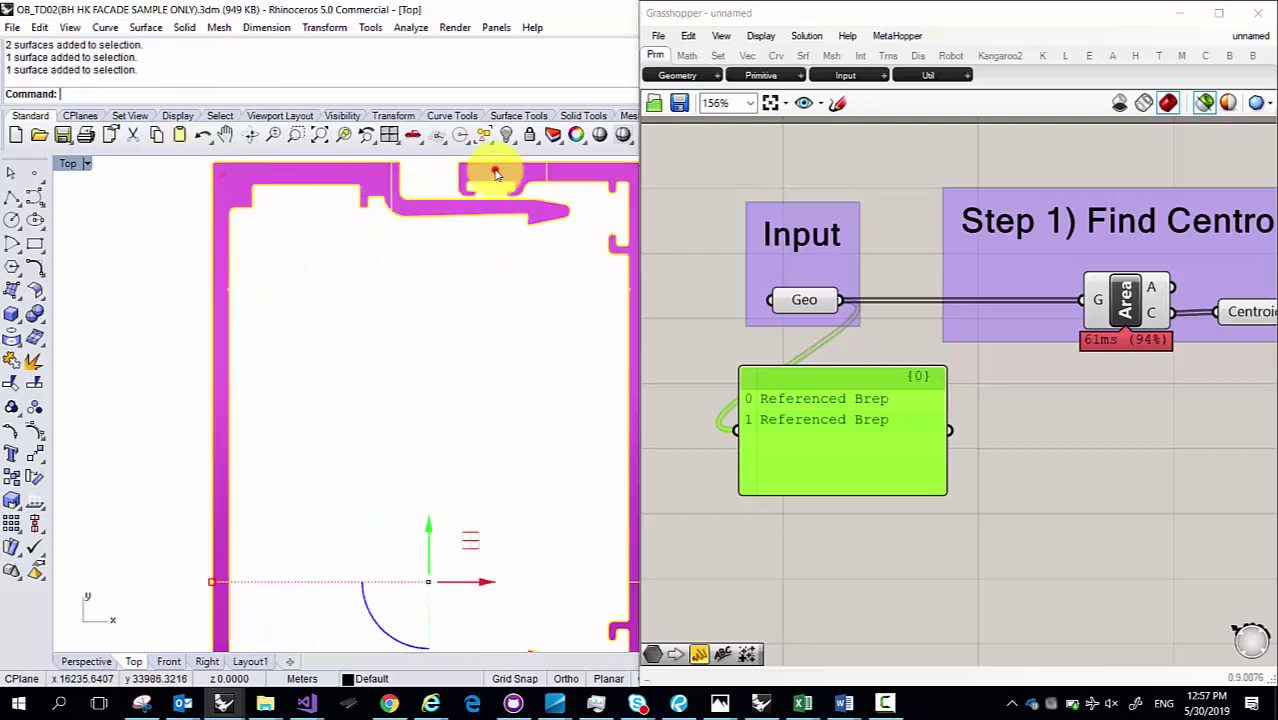
{"action": "right_click", "coordinate": [795, 300]}
{"action": "left_click", "coordinate": [883, 560]}
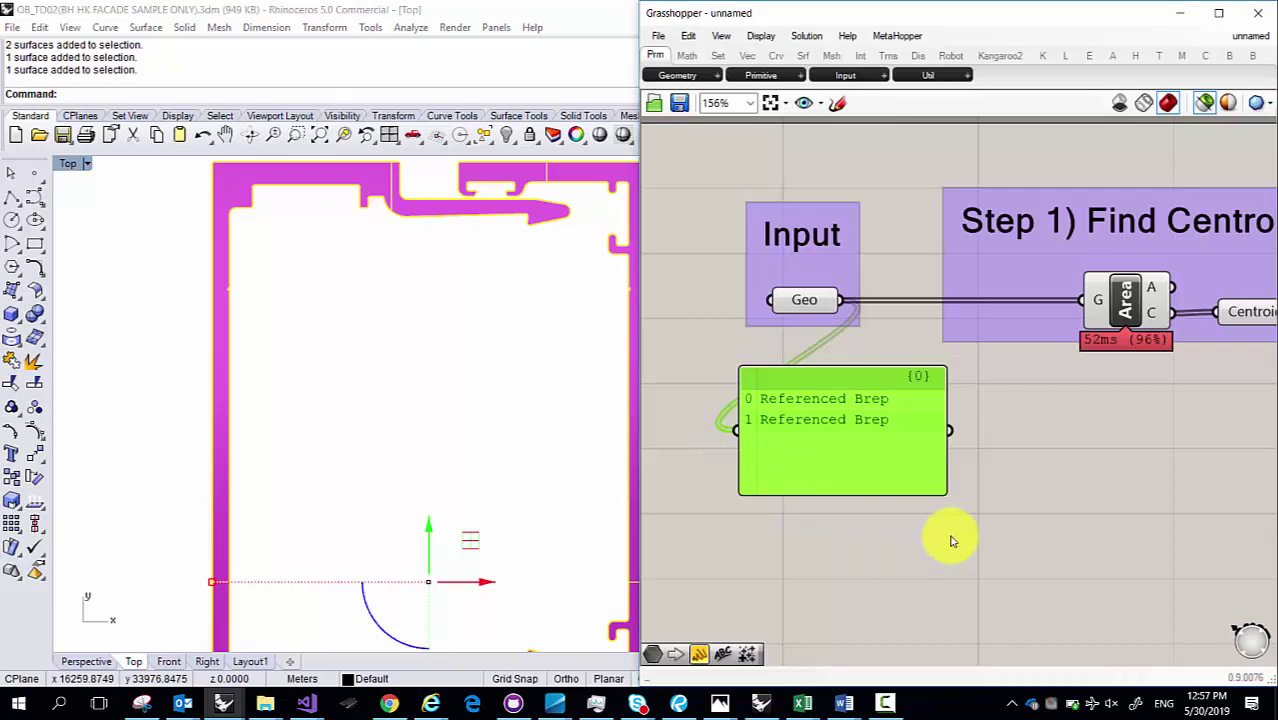
{"action": "left_click", "coordinate": [952, 541]}
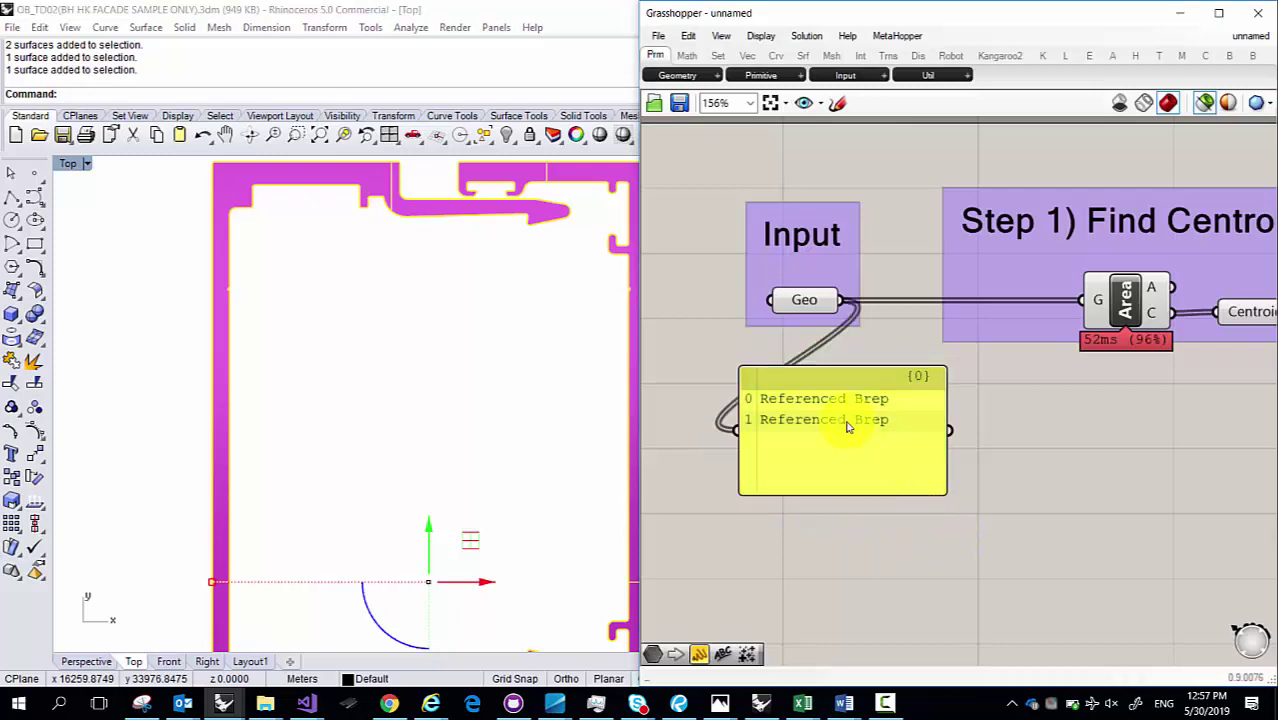
{"action": "left_click_drag", "start_coordinate": [847, 427], "coordinate": [840, 421]}
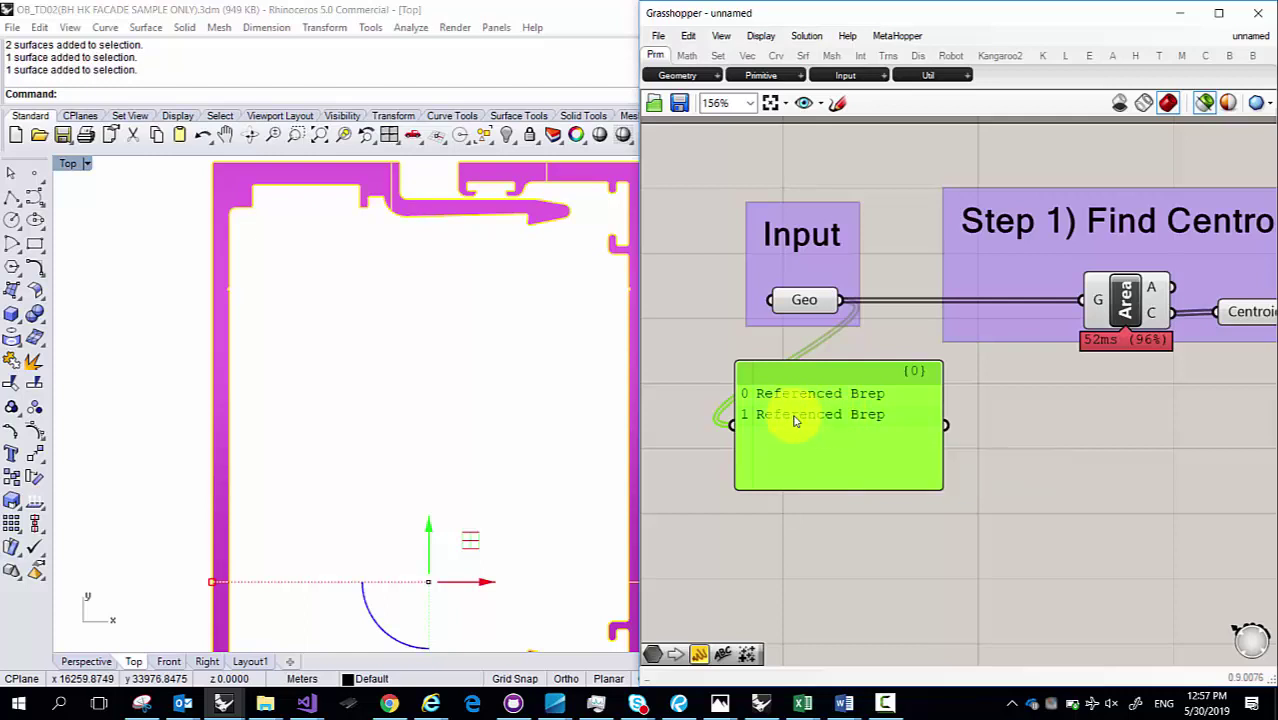
{"action": "scroll", "coordinate": [748, 320], "scroll_direction": "down", "scroll_amount": 3}
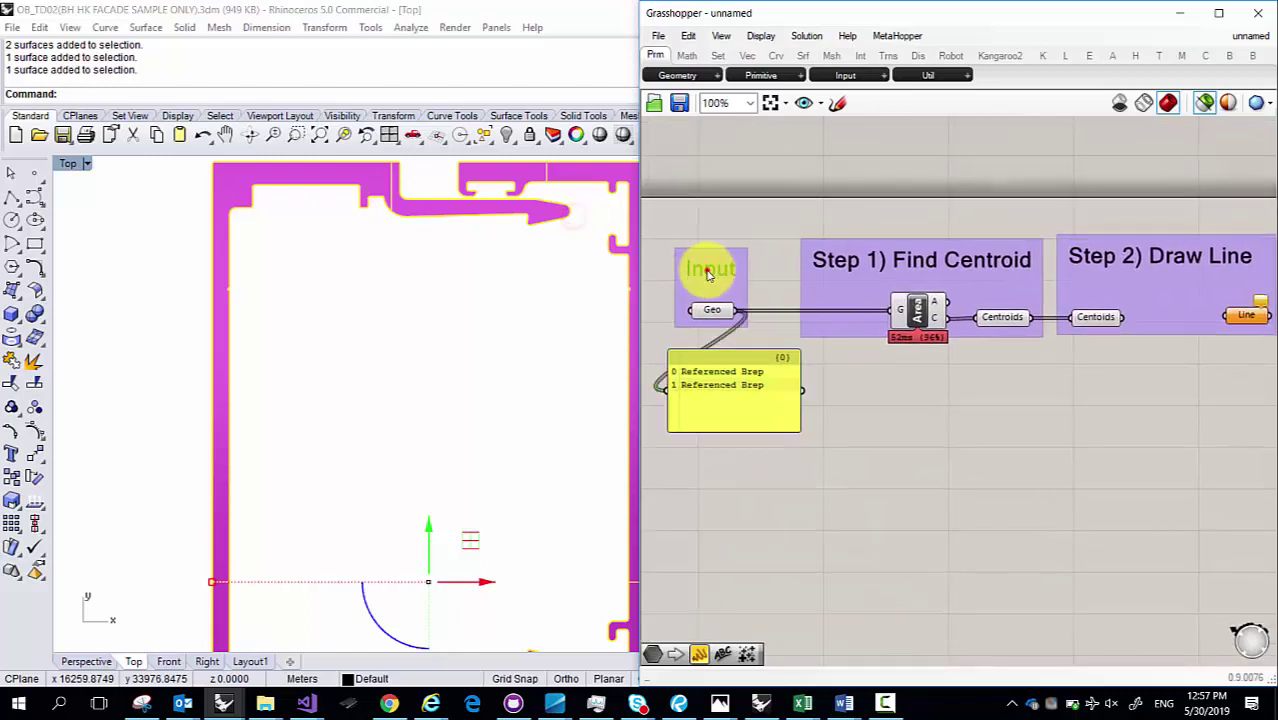
{"action": "left_click", "coordinate": [573, 176]}
{"action": "double_click", "coordinate": [718, 220]}
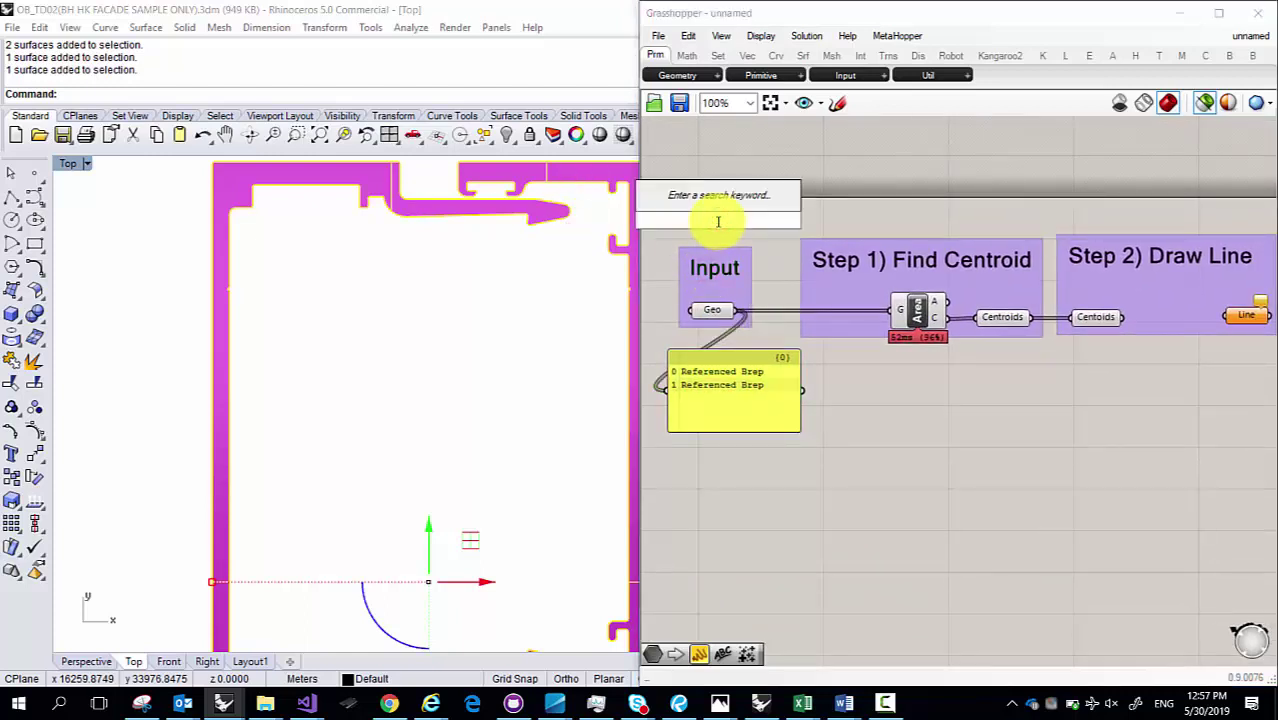
{"action": "type", "text": "scribb"}
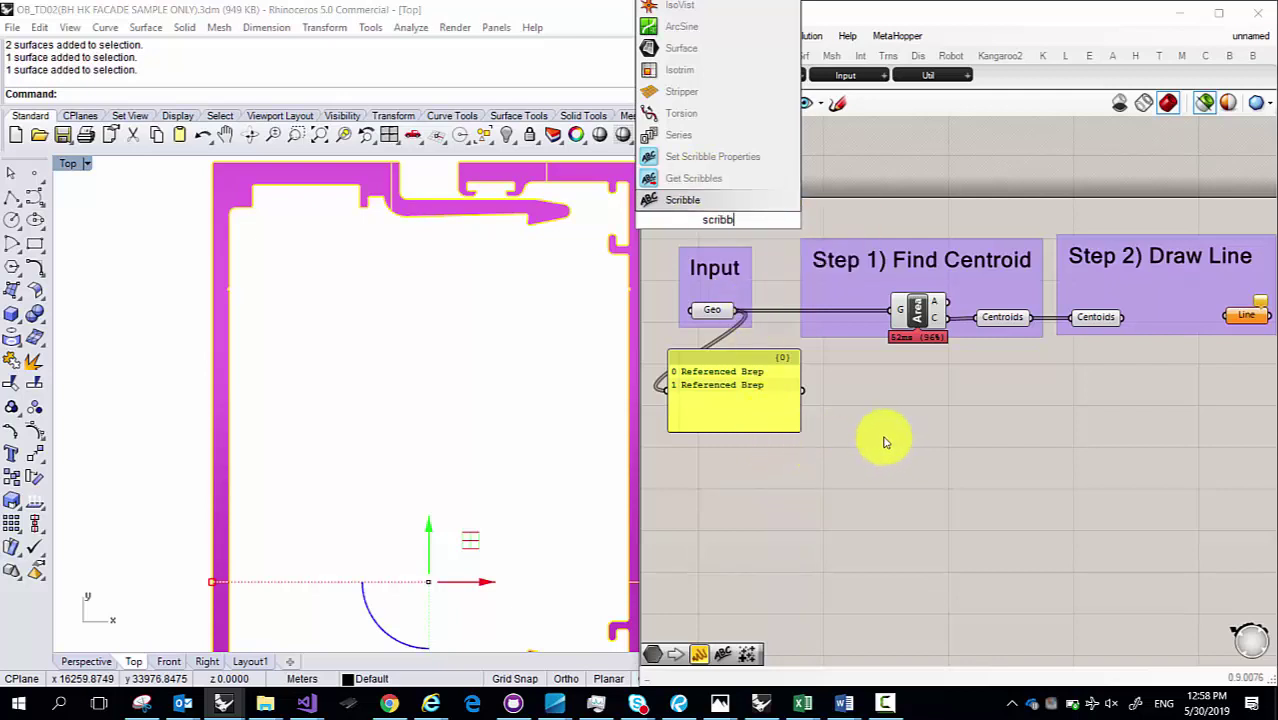
{"action": "left_click", "coordinate": [910, 420]}
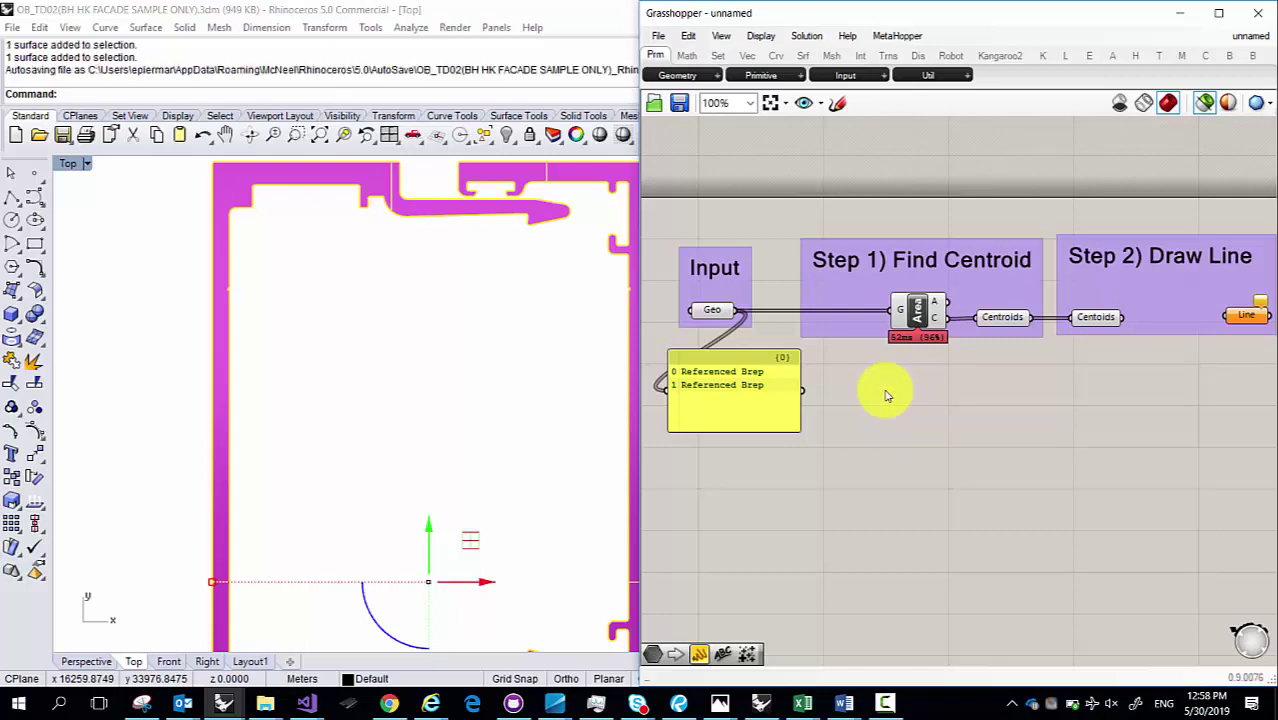
Step: Clear the selection of the two profile surfaces in the Rhino viewport
{"action": "left_click", "coordinate": [345, 331]}
{"action": "scroll", "coordinate": [343, 330], "scroll_direction": "down", "scroll_amount": 4}
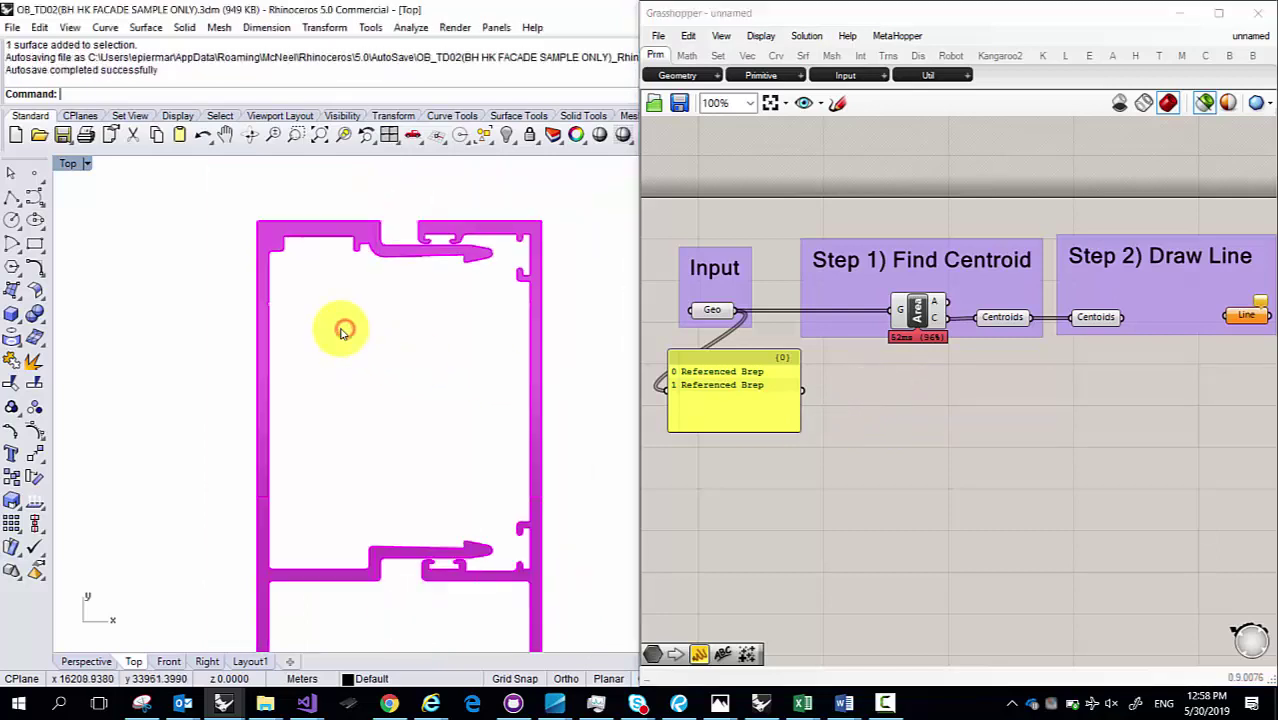
Step: Select all surfaces of the facade profile in Rhino with the SelSrf command
{"action": "scroll", "coordinate": [340, 330], "scroll_direction": "down", "scroll_amount": 4}
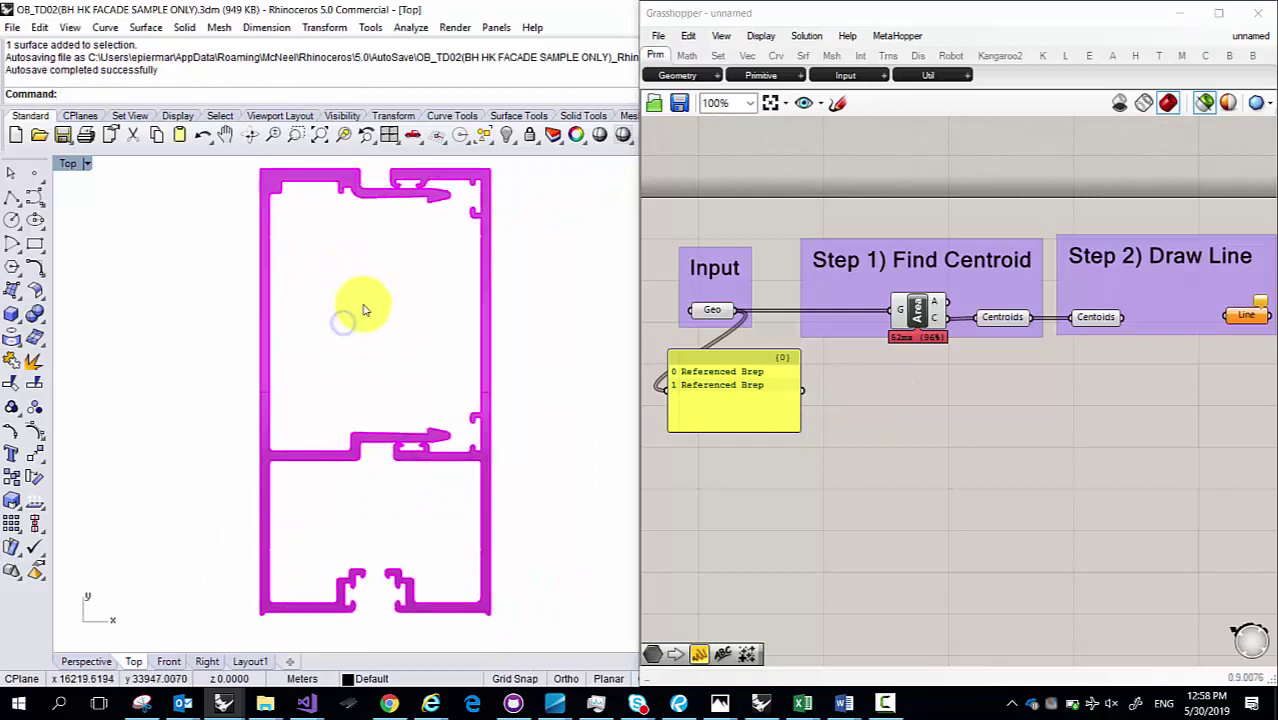
{"action": "left_click_drag", "start_coordinate": [239, 184], "coordinate": [400, 425]}
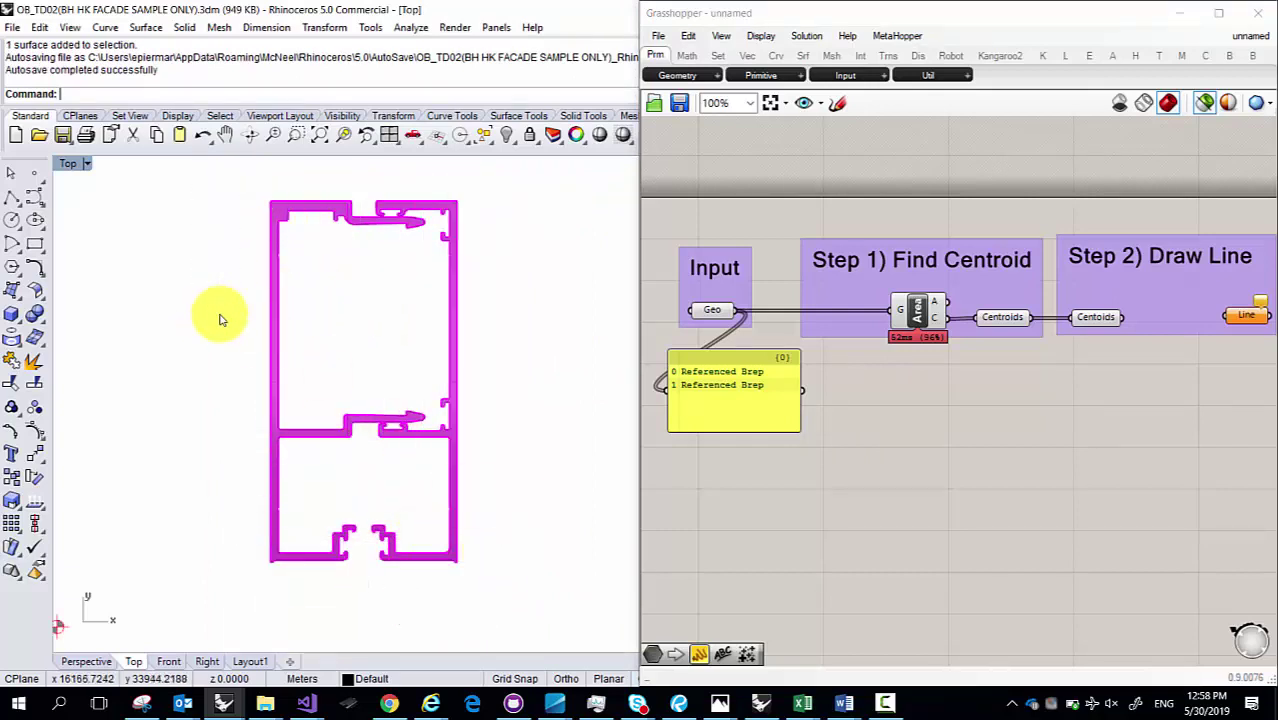
{"action": "type", "text": "SelSrf"}
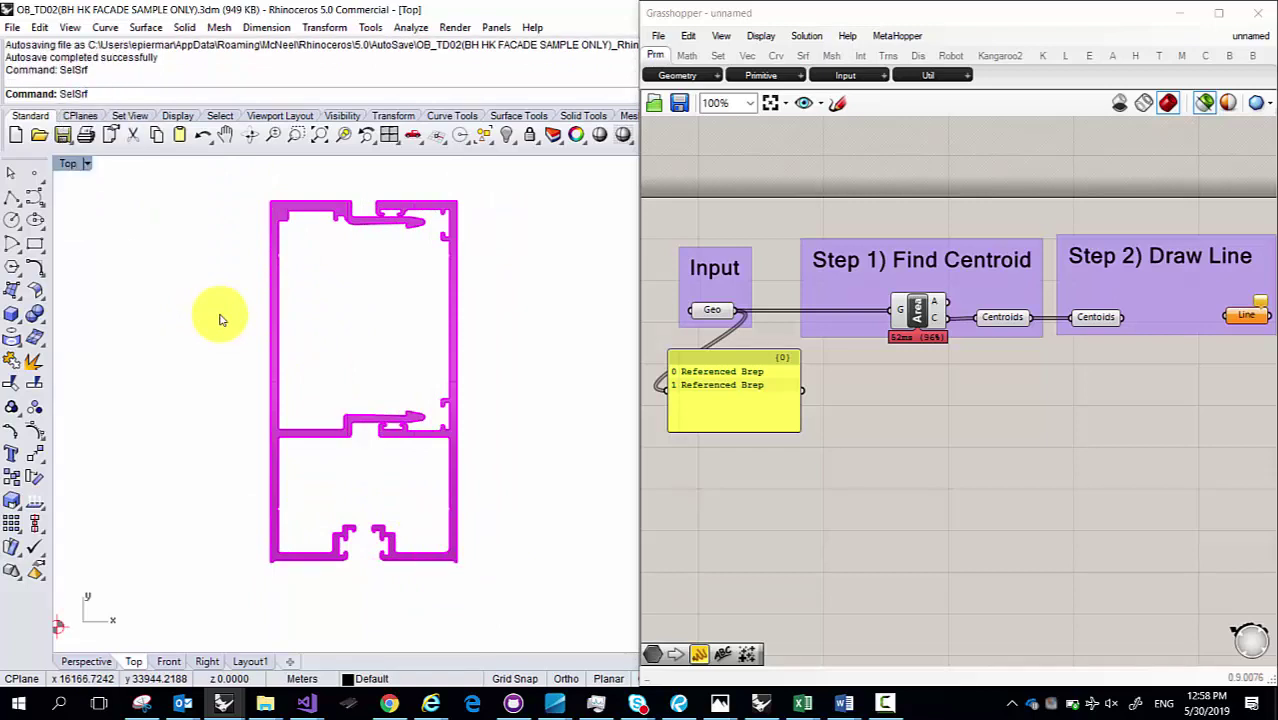
{"action": "key", "text": "Return"}
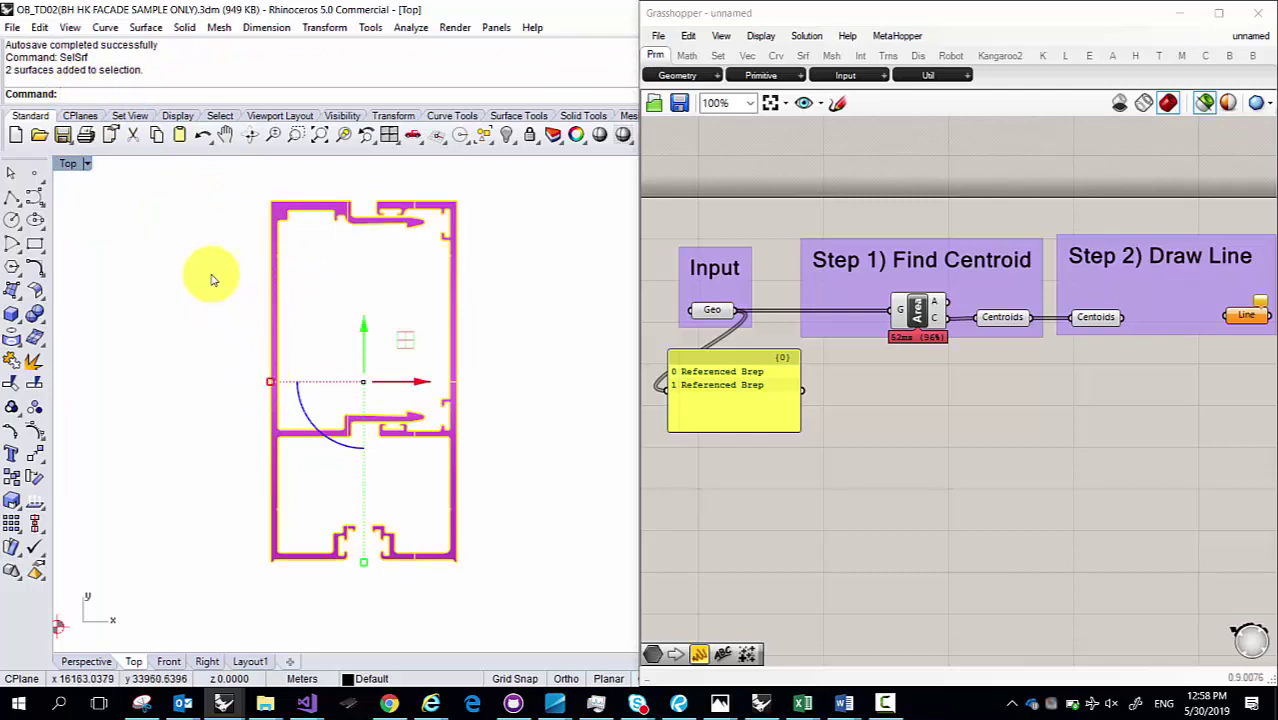
Step: Clear the selection, then pick the profile's left and right surfaces individually in Rhino and deselect them again
{"action": "left_click", "coordinate": [168, 218]}
{"action": "scroll", "coordinate": [303, 230], "scroll_direction": "up", "scroll_amount": 2}
{"action": "scroll", "coordinate": [303, 230], "scroll_direction": "up", "scroll_amount": 3}
{"action": "left_click", "coordinate": [179, 160]}
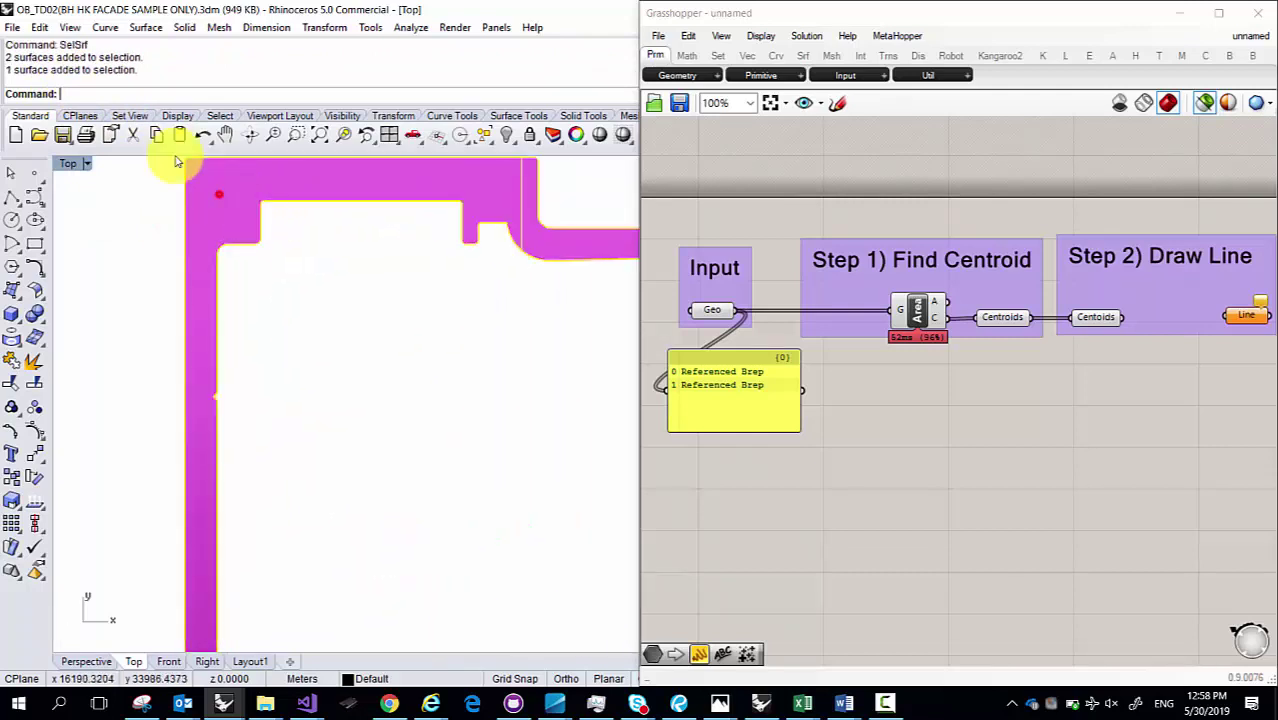
{"action": "scroll", "coordinate": [224, 209], "scroll_direction": "down", "scroll_amount": 3}
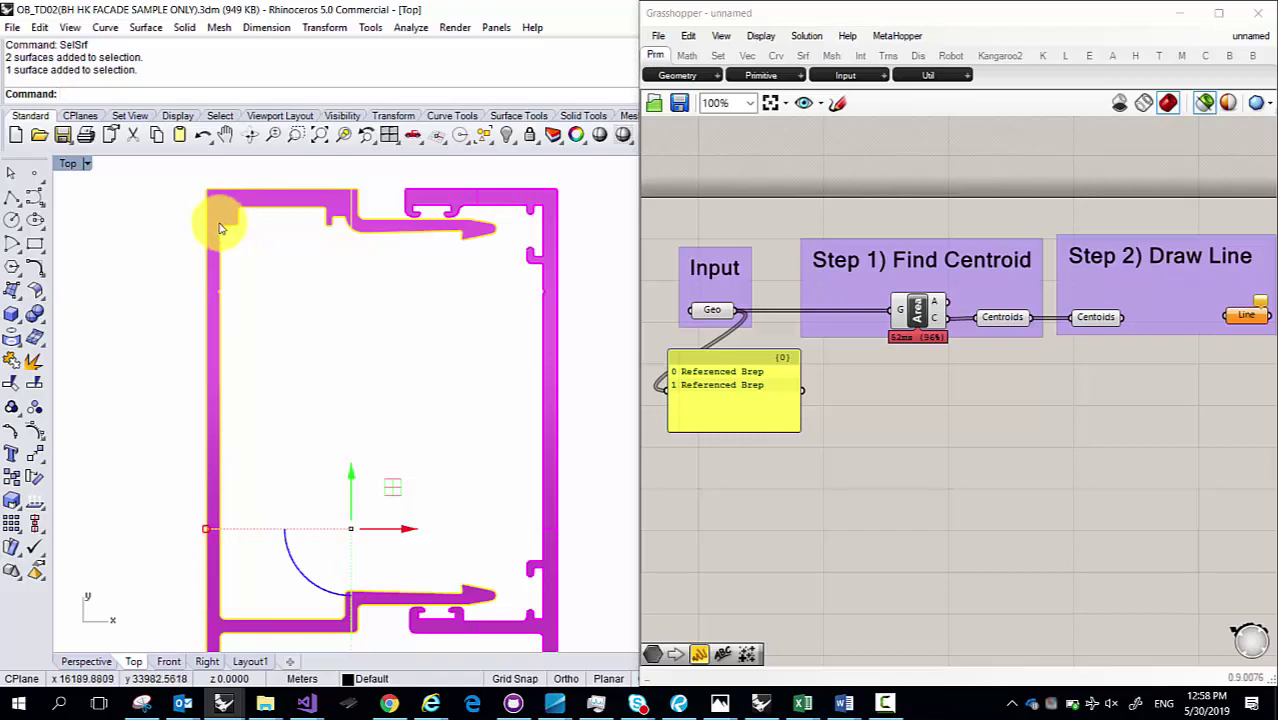
{"action": "left_click", "coordinate": [245, 163]}
{"action": "left_click", "coordinate": [256, 200]}
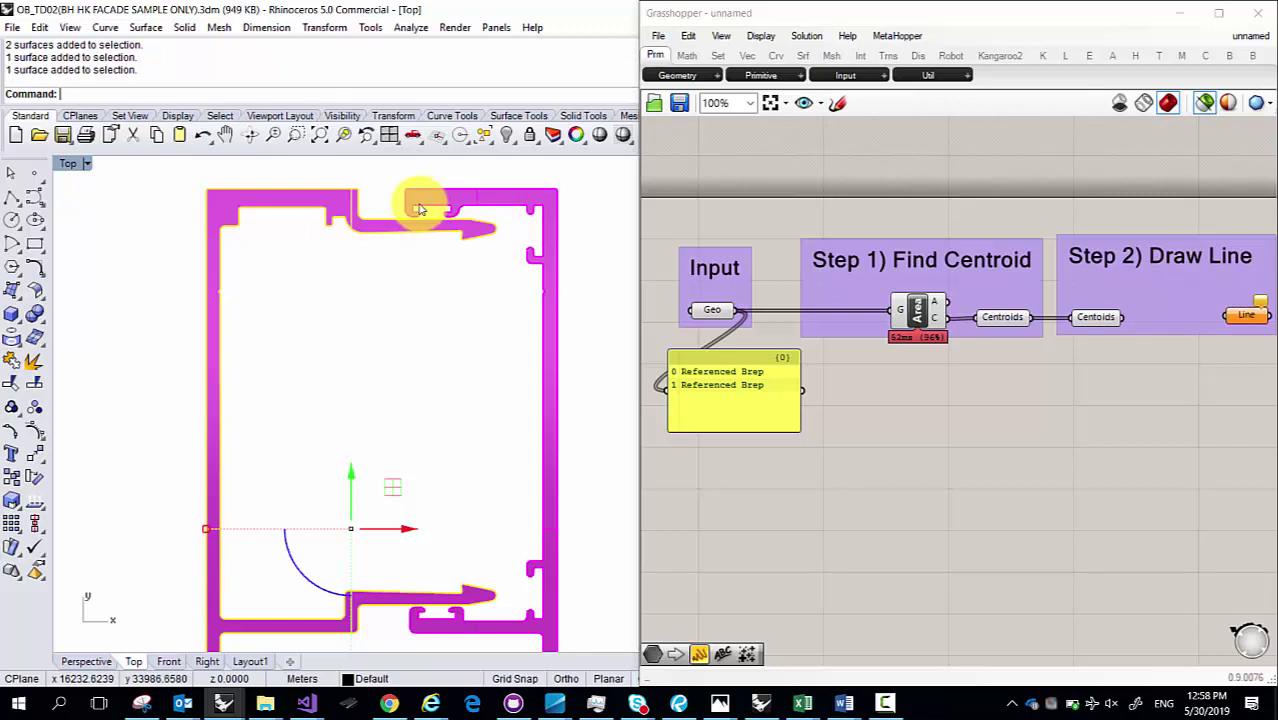
{"action": "scroll", "coordinate": [300, 225], "scroll_direction": "down", "scroll_amount": 3}
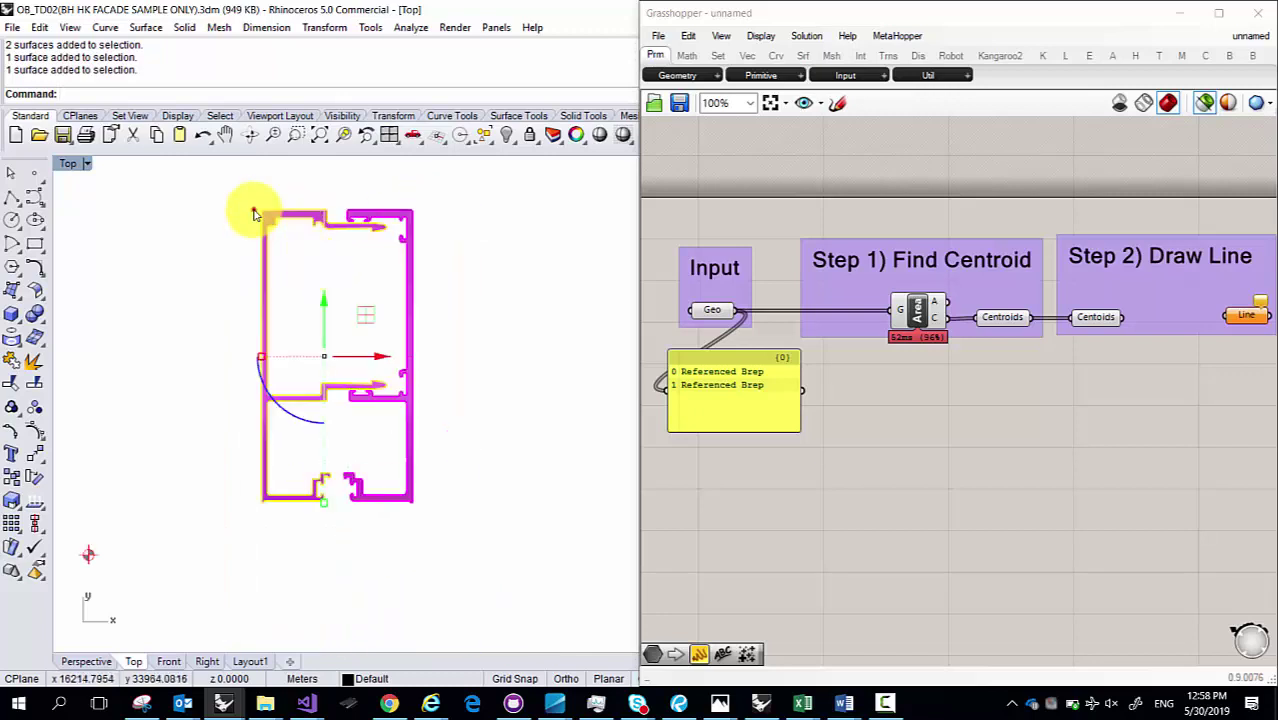
{"action": "left_click", "coordinate": [385, 214]}
{"action": "left_click", "coordinate": [322, 278]}
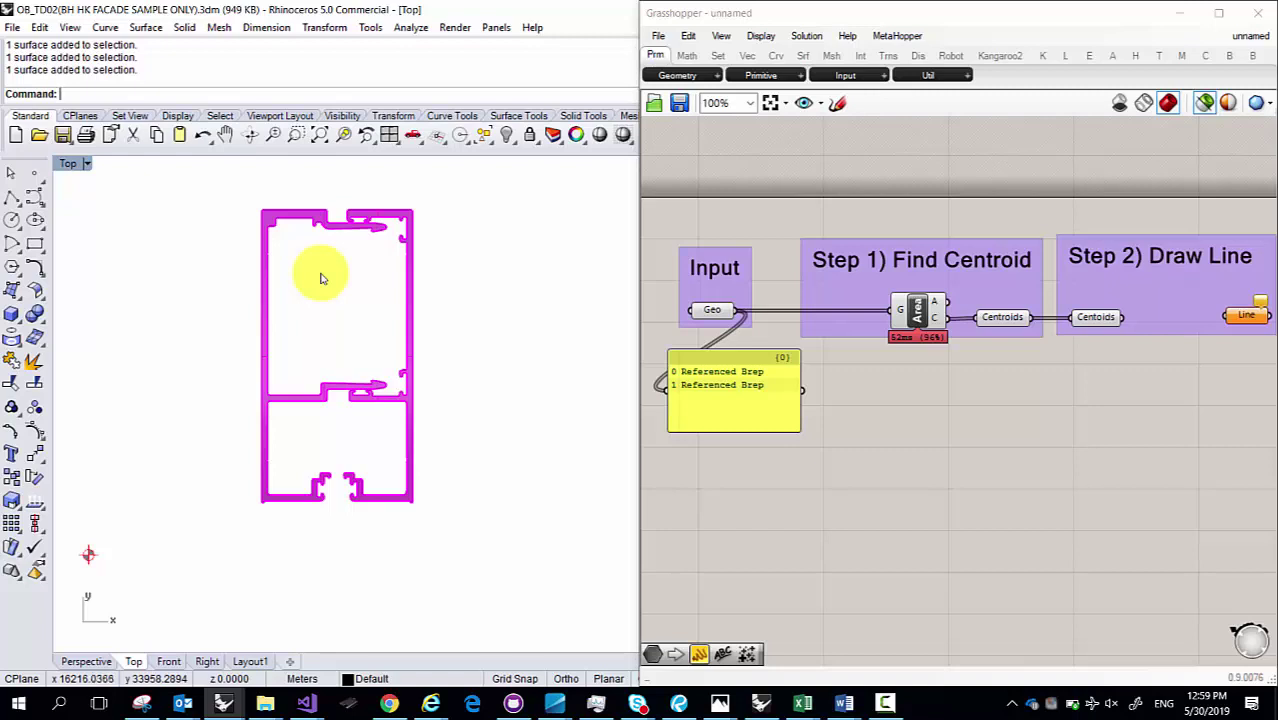
Step: Select only the profile's left surface and assign it to the Geo parameter with Set one Geometry
{"action": "scroll", "coordinate": [295, 262], "scroll_direction": "up", "scroll_amount": 2}
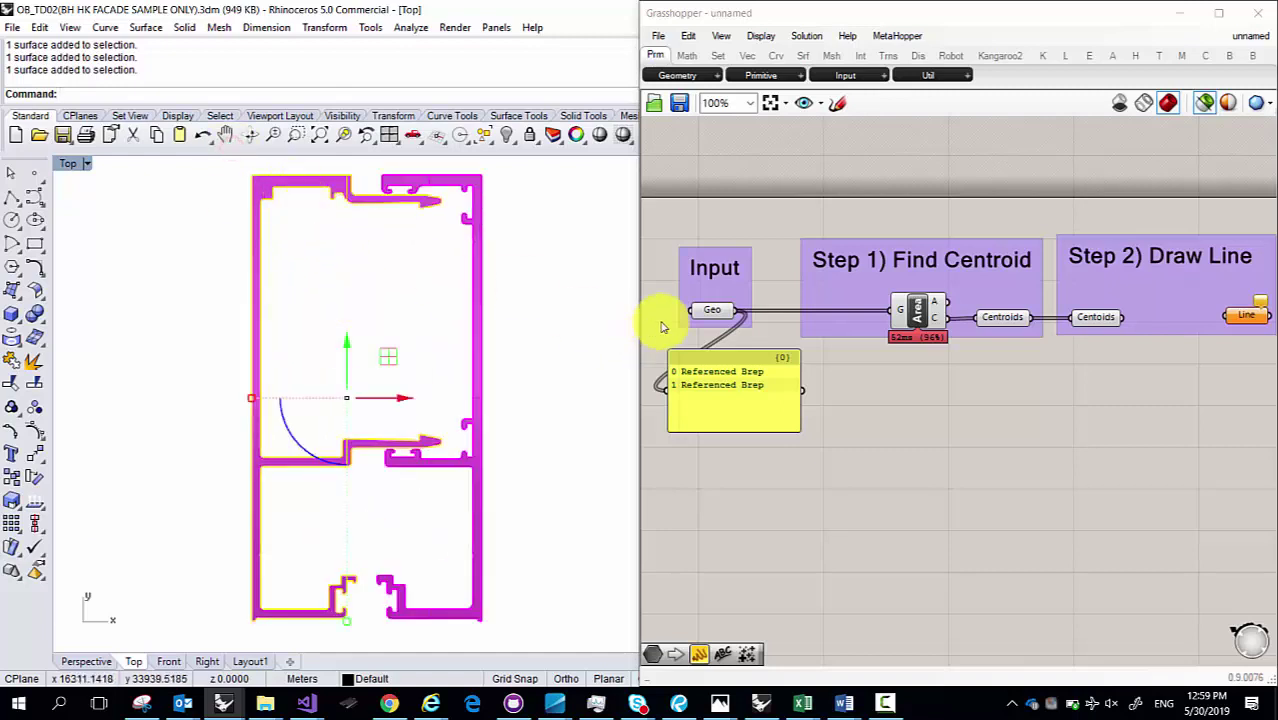
{"action": "right_click", "coordinate": [728, 303]}
{"action": "left_click", "coordinate": [848, 534]}
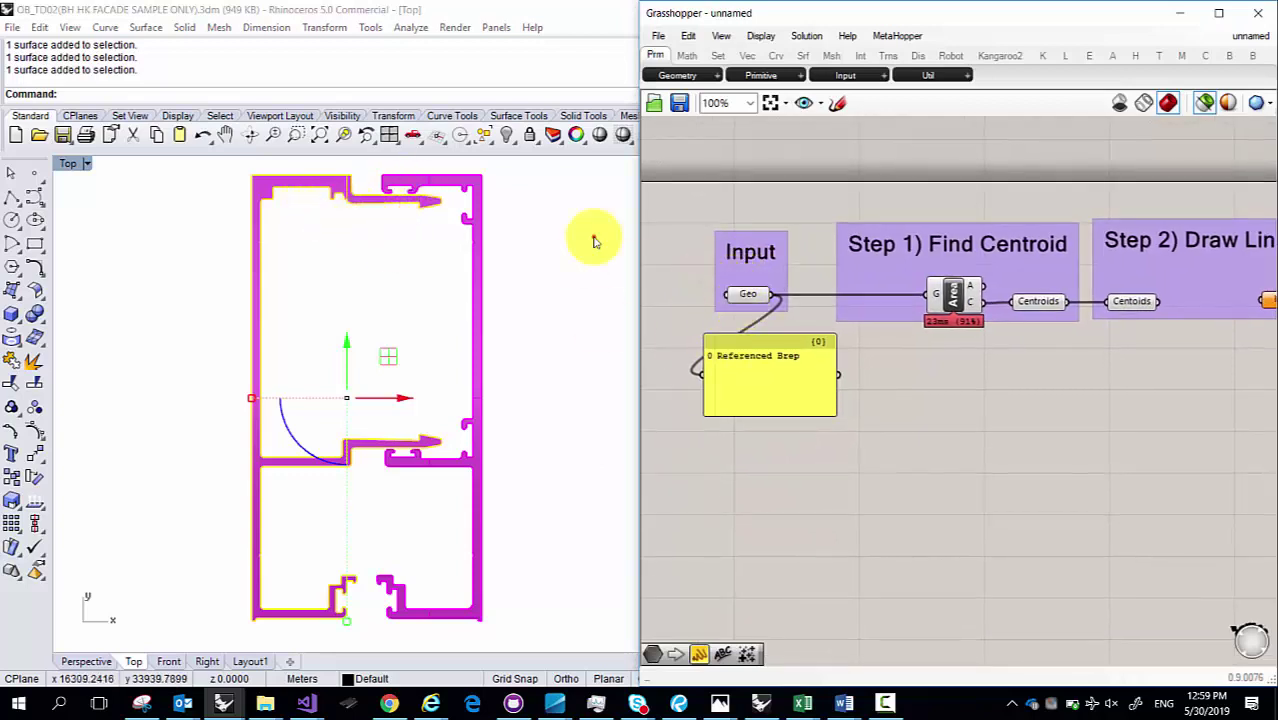
{"action": "left_click", "coordinate": [745, 297]}
{"action": "left_click", "coordinate": [401, 230]}
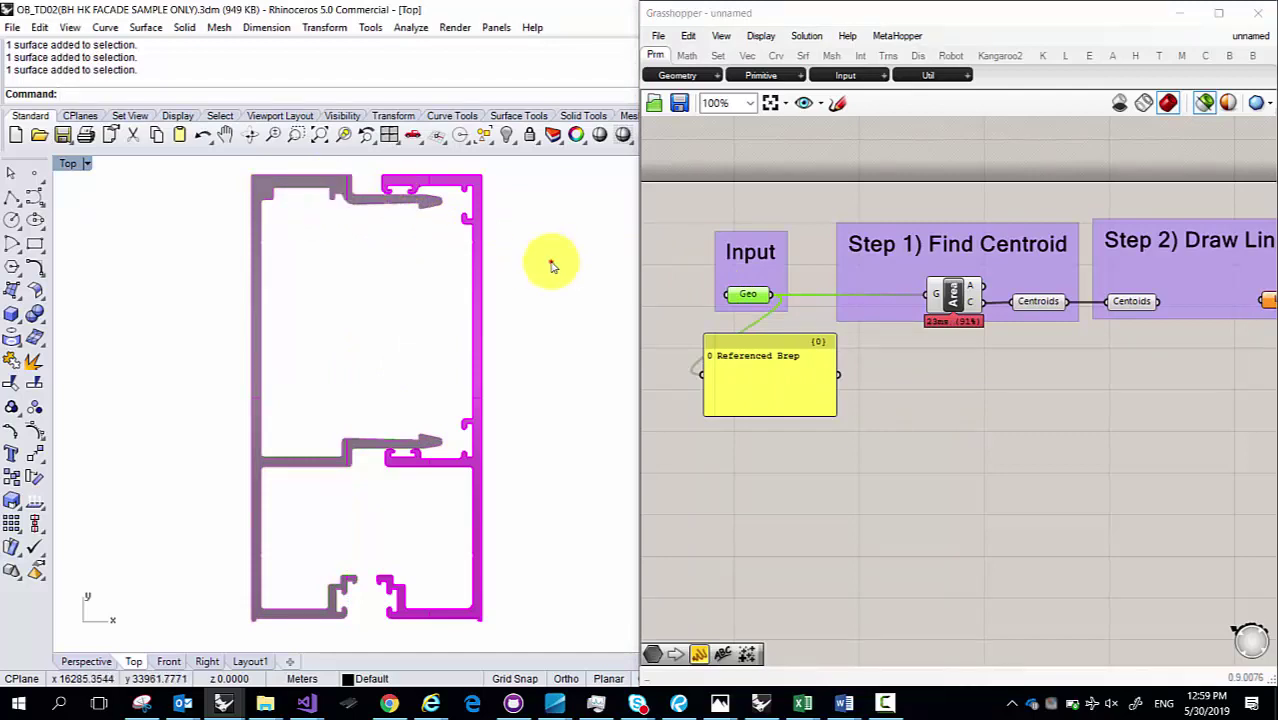
Step: Select both profile surfaces together, assign them to the Geo parameter with Set Multiple Geometries, and clear the Rhino selection
{"action": "left_click_drag", "start_coordinate": [550, 262], "coordinate": [205, 205]}
{"action": "right_click", "coordinate": [748, 294]}
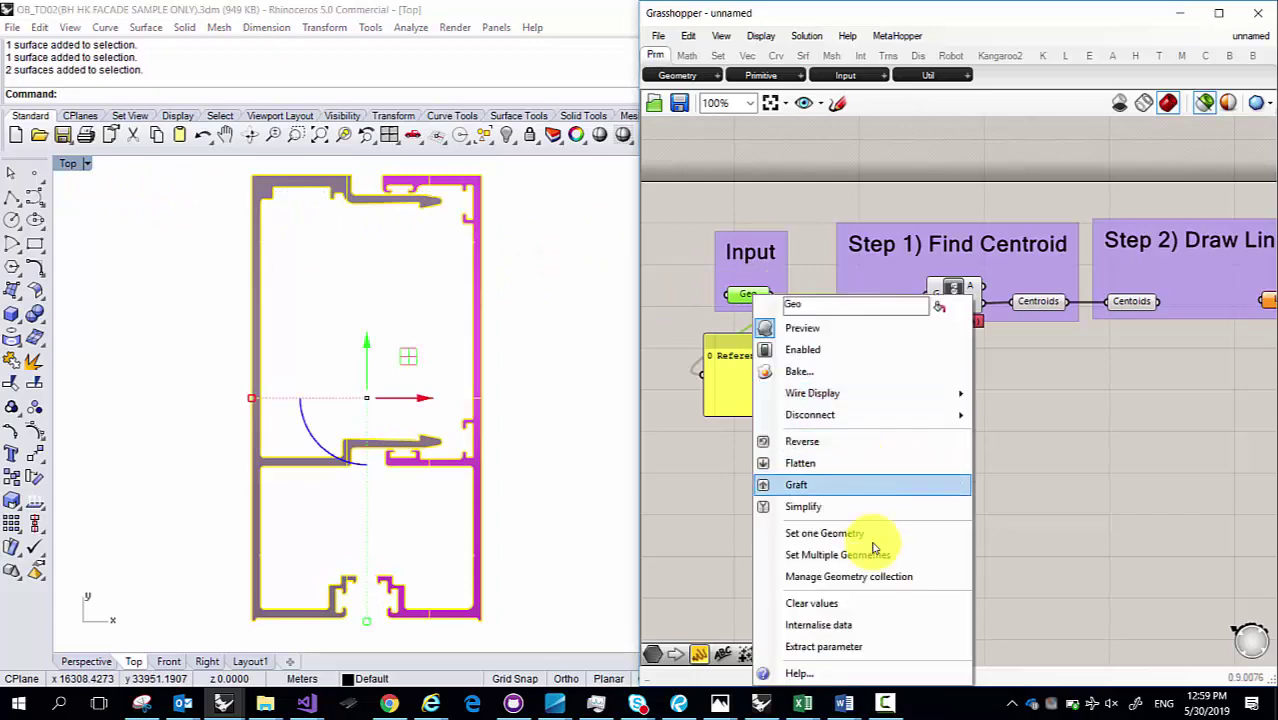
{"action": "left_click", "coordinate": [870, 549]}
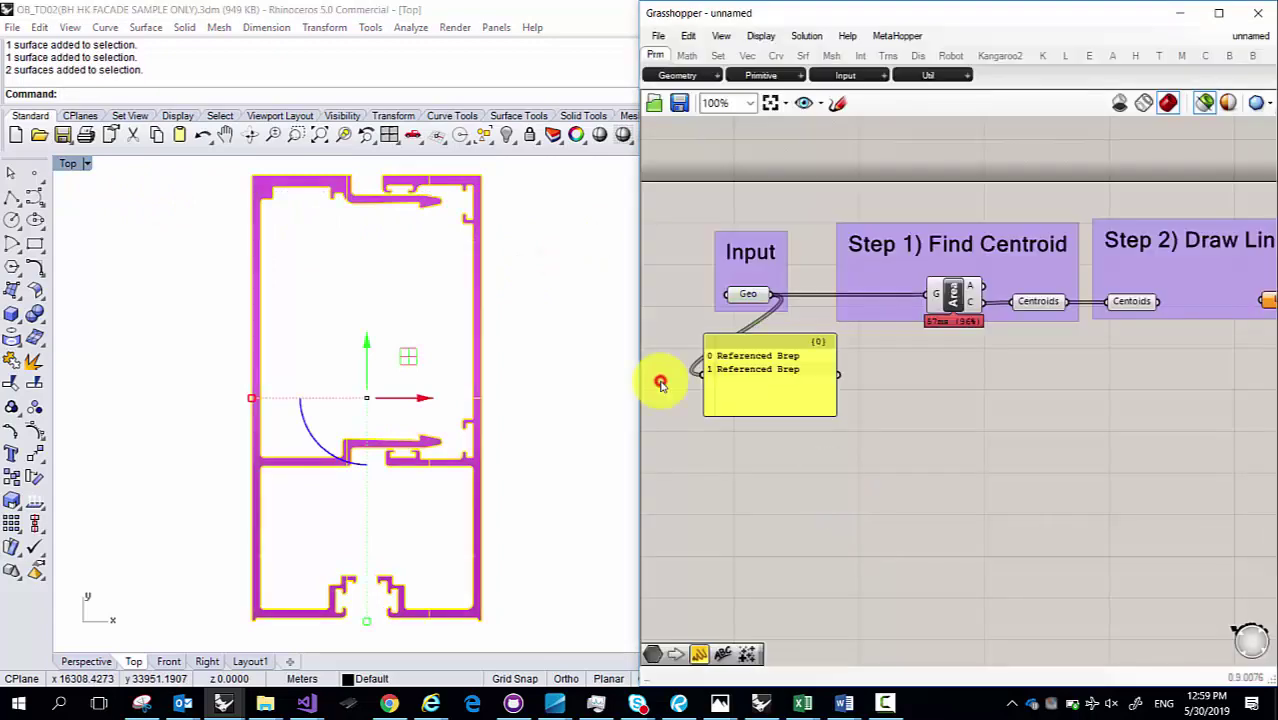
{"action": "left_click", "coordinate": [553, 237]}
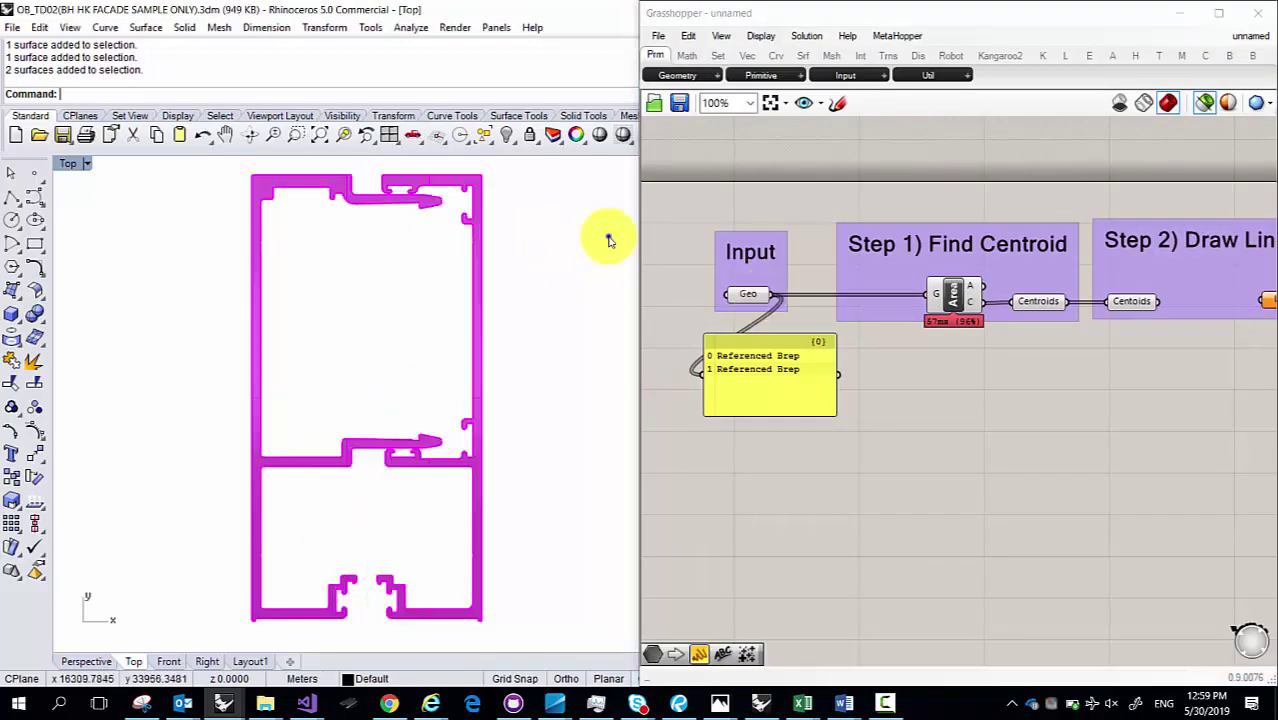
Step: Start Set Multiple Geometries on the Geo parameter with nothing preselected, and reference both profile surfaces when Rhino asks for objects
{"action": "right_click", "coordinate": [750, 295]}
{"action": "left_click", "coordinate": [850, 552]}
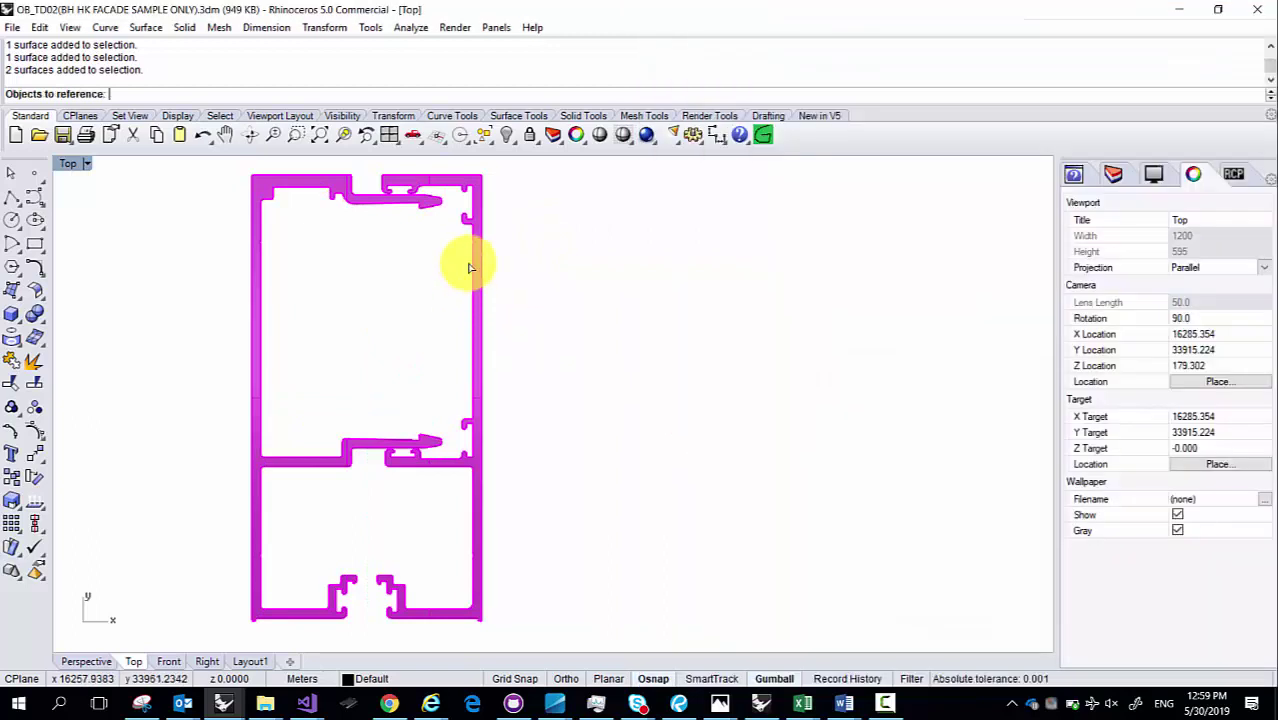
{"action": "left_click_drag", "start_coordinate": [577, 300], "coordinate": [183, 222]}
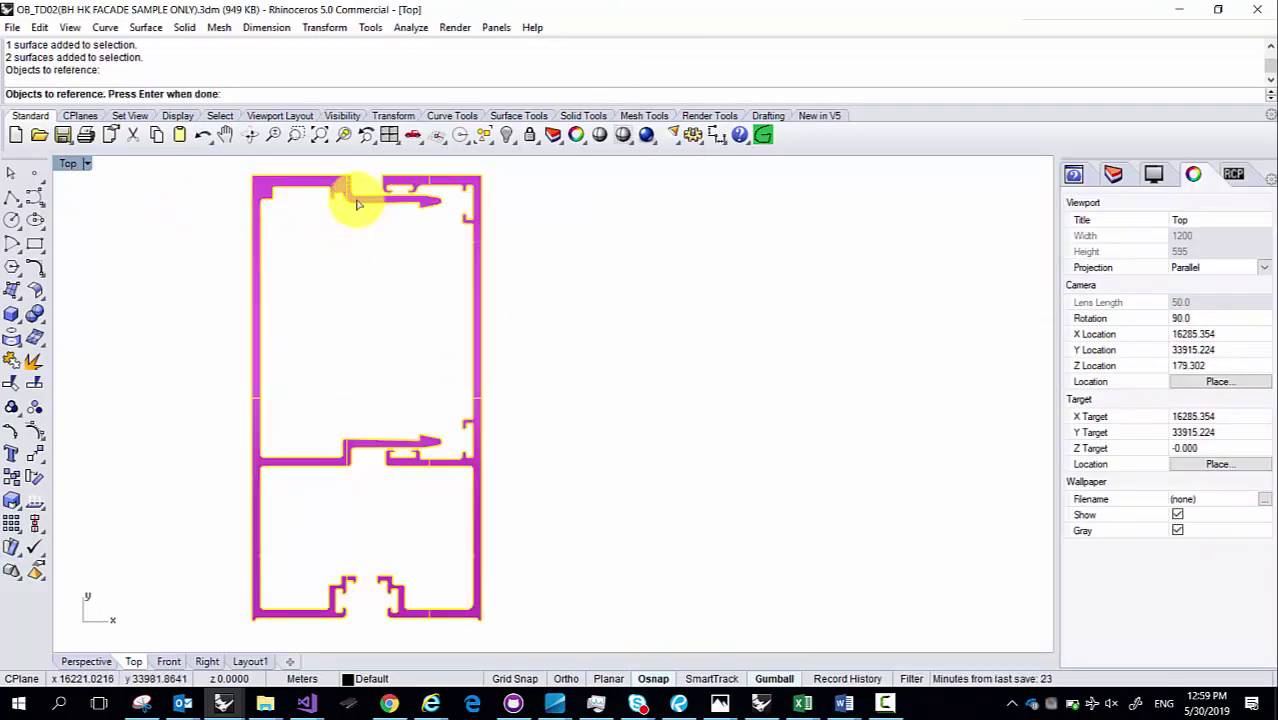
{"action": "key", "text": "Return"}
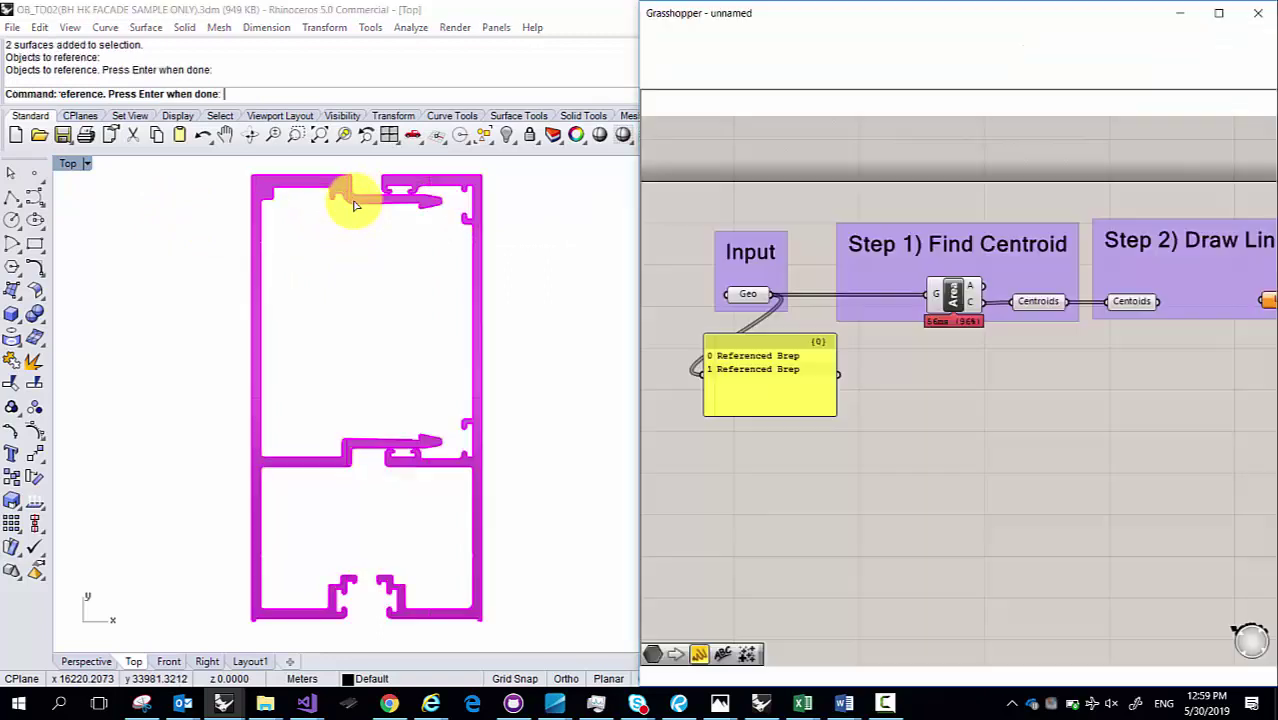
Step: Select both profile surfaces with SelSrf and assign them to the Geo parameter using Set Multiple Geometries
{"action": "left_click", "coordinate": [168, 80]}
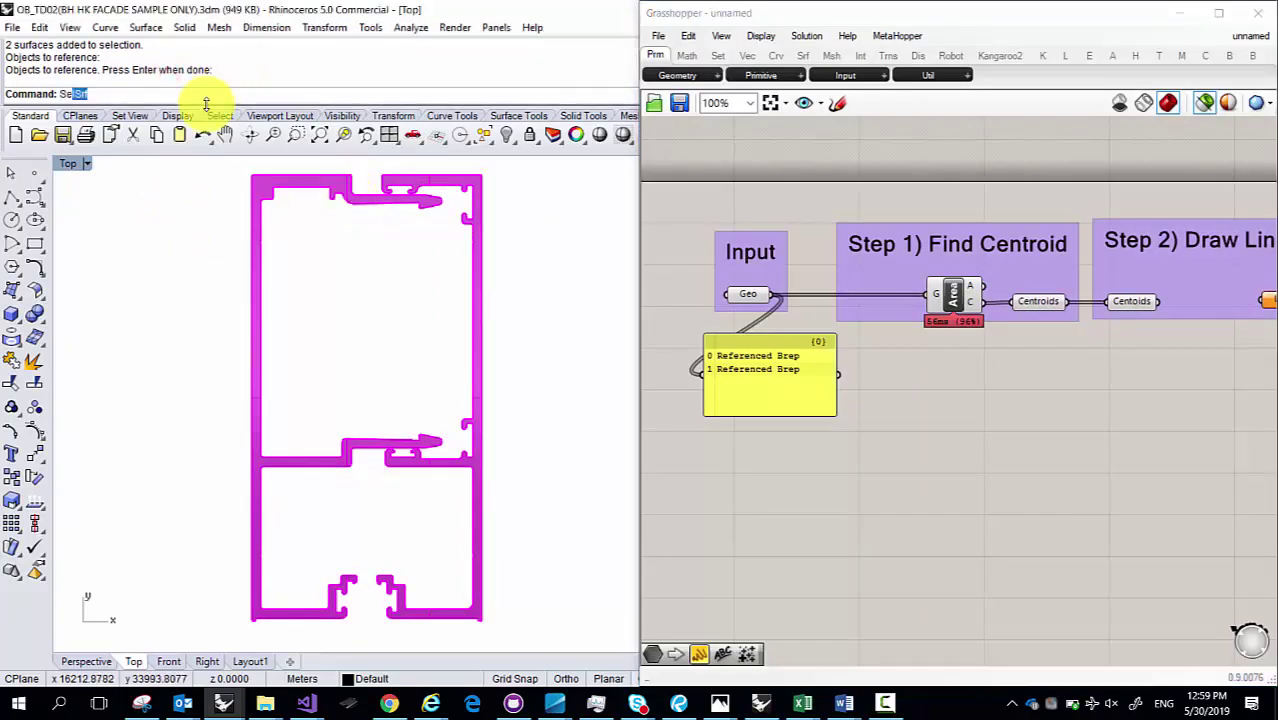
{"action": "key", "text": "Return"}
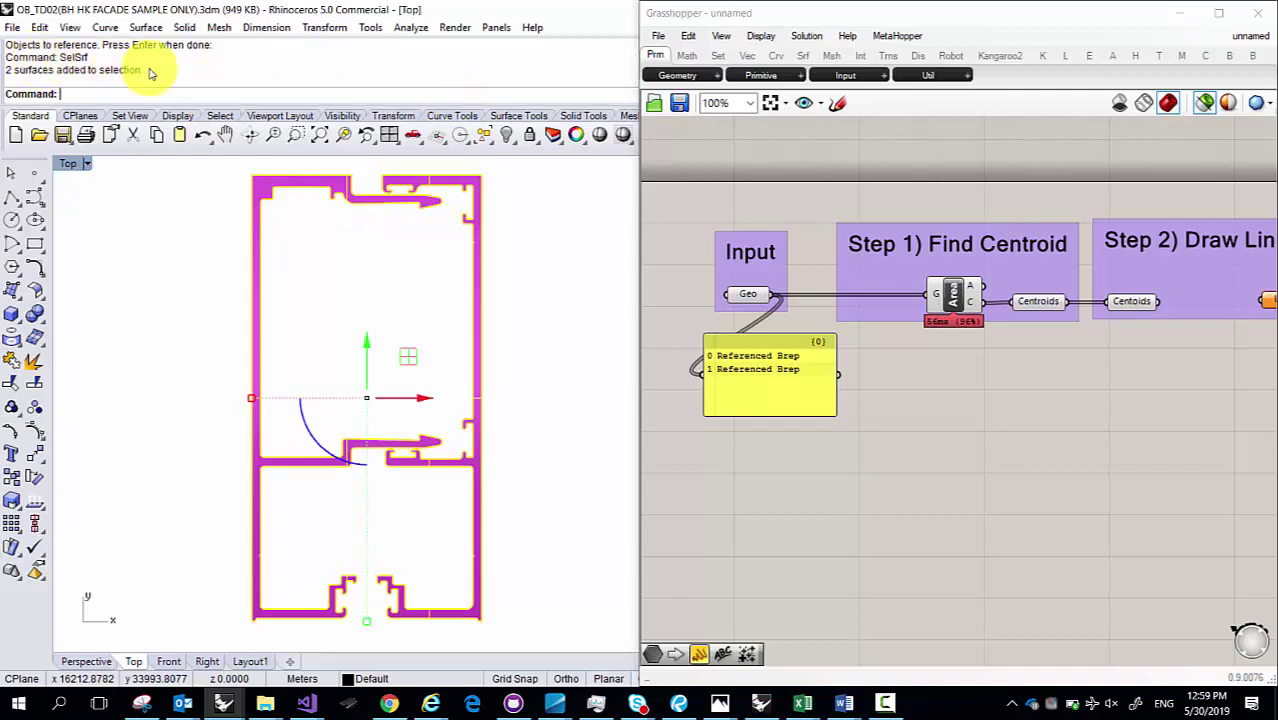
{"action": "left_click", "coordinate": [748, 295]}
{"action": "right_click", "coordinate": [748, 296]}
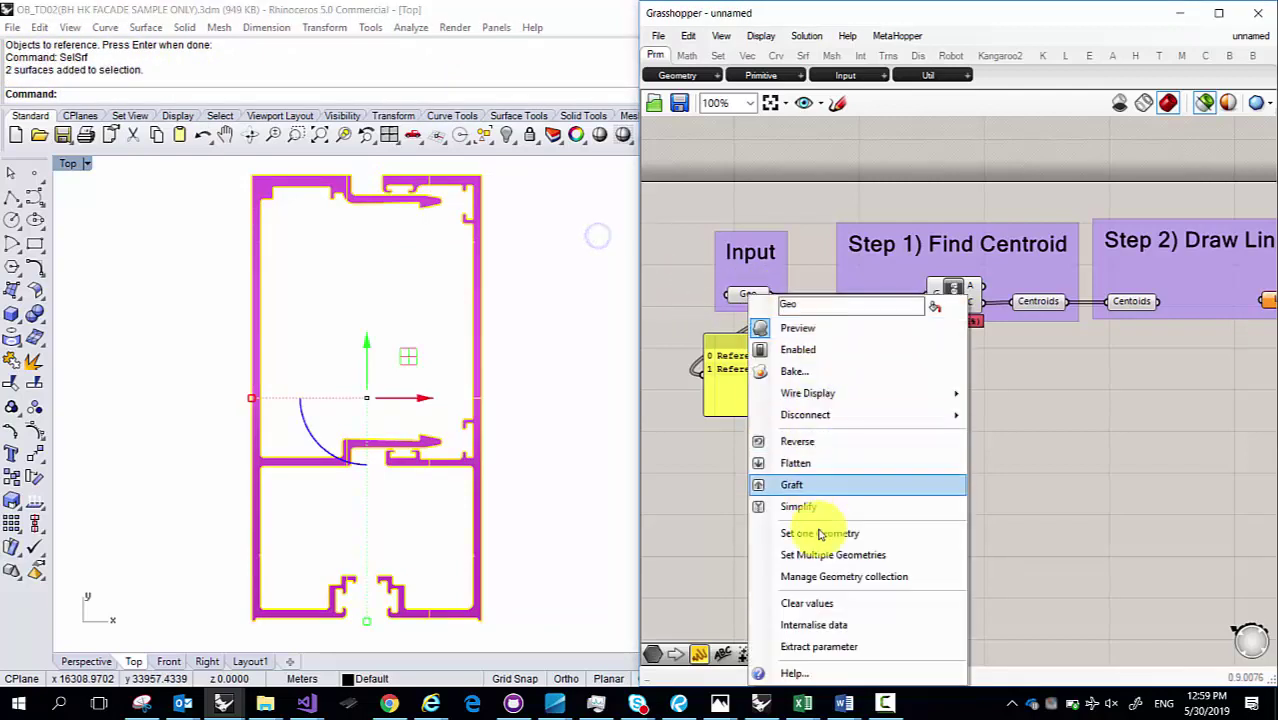
{"action": "left_click", "coordinate": [829, 556]}
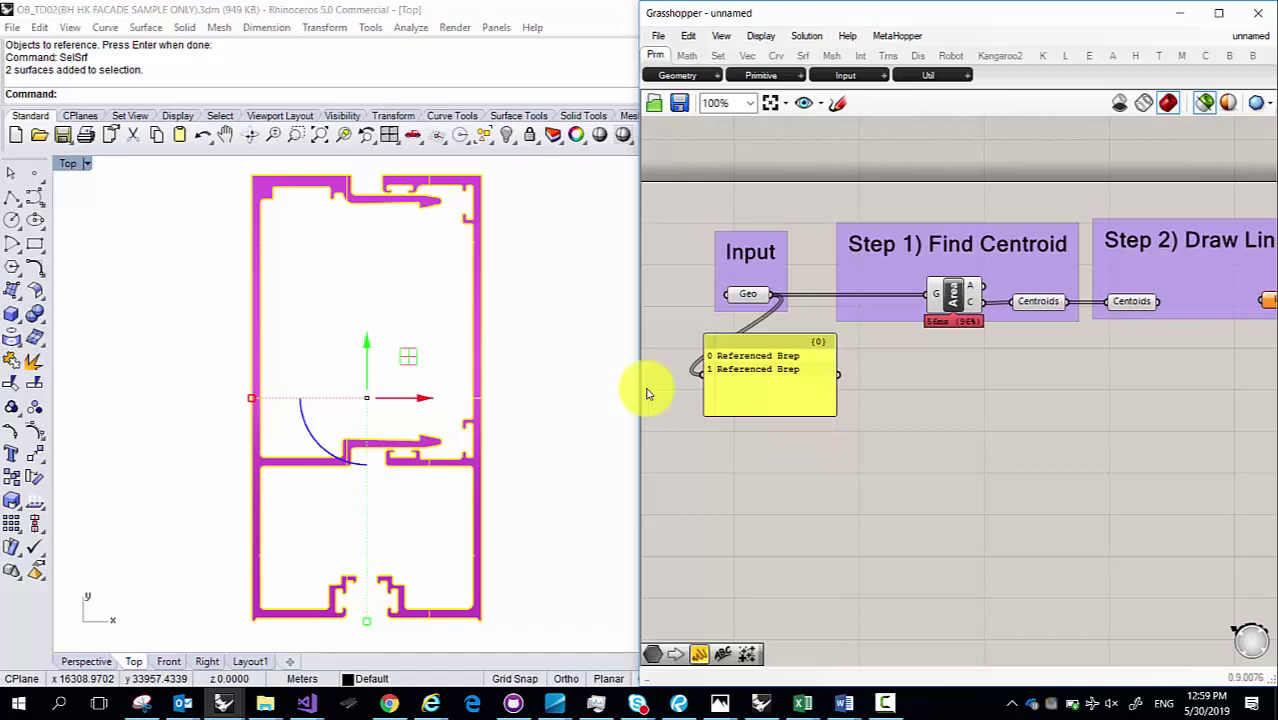
Step: Review the SelSrf entry in Rhino's command history and the Geo parameter's options for setting geometry
{"action": "mouse_move", "coordinate": [90, 57]}
{"action": "left_mouse_down"}
{"action": "mouse_move", "coordinate": [60, 65]}
{"action": "mouse_move", "coordinate": [83, 63]}
{"action": "left_mouse_up"}
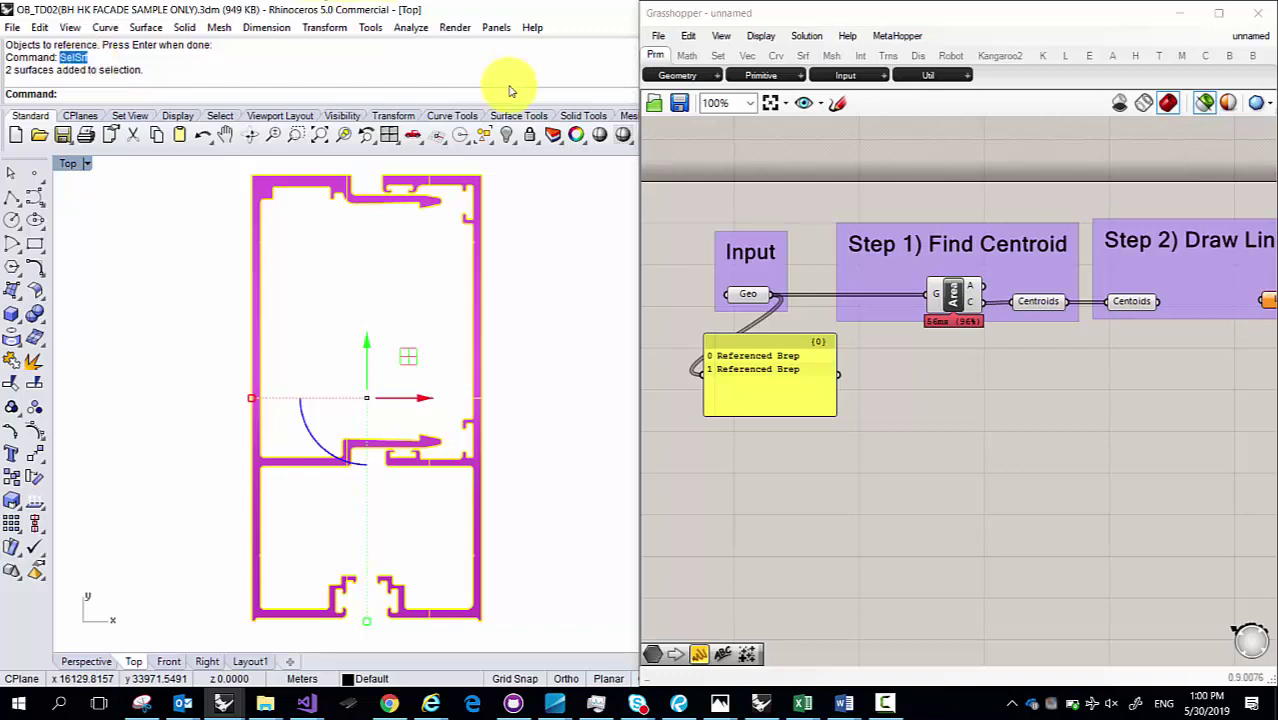
{"action": "right_click", "coordinate": [756, 295]}
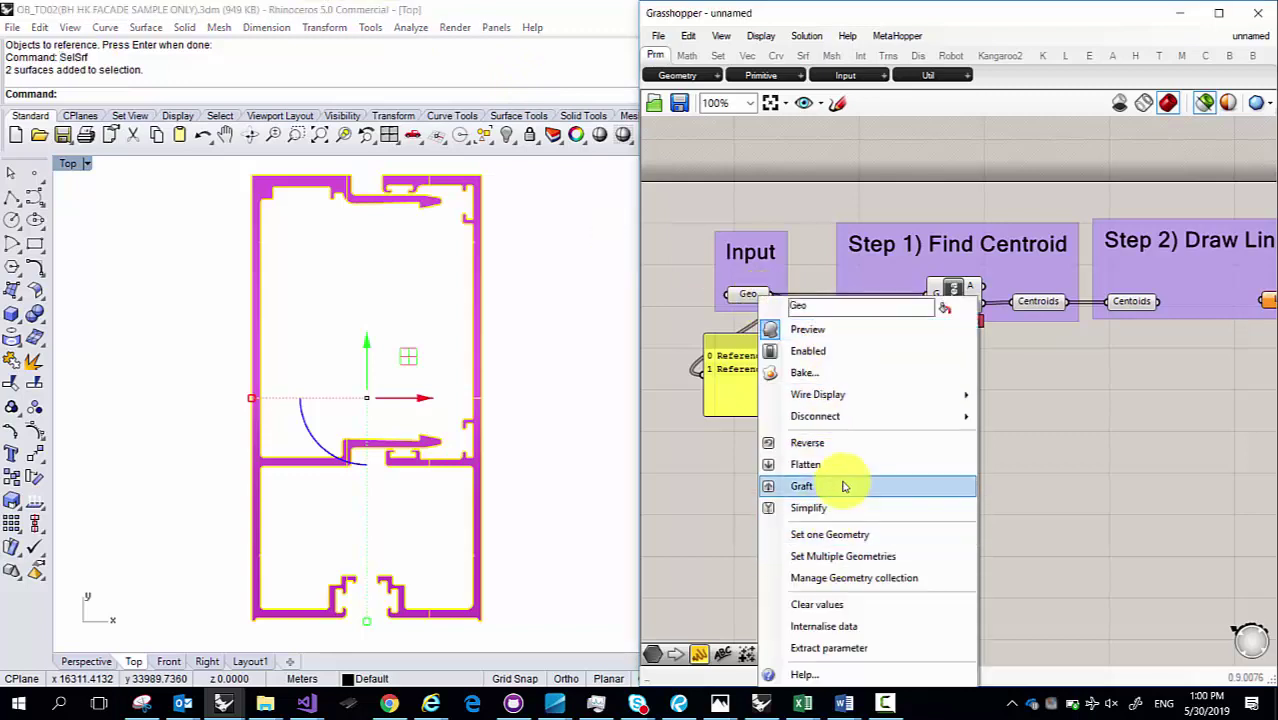
{"action": "left_click", "coordinate": [750, 395]}
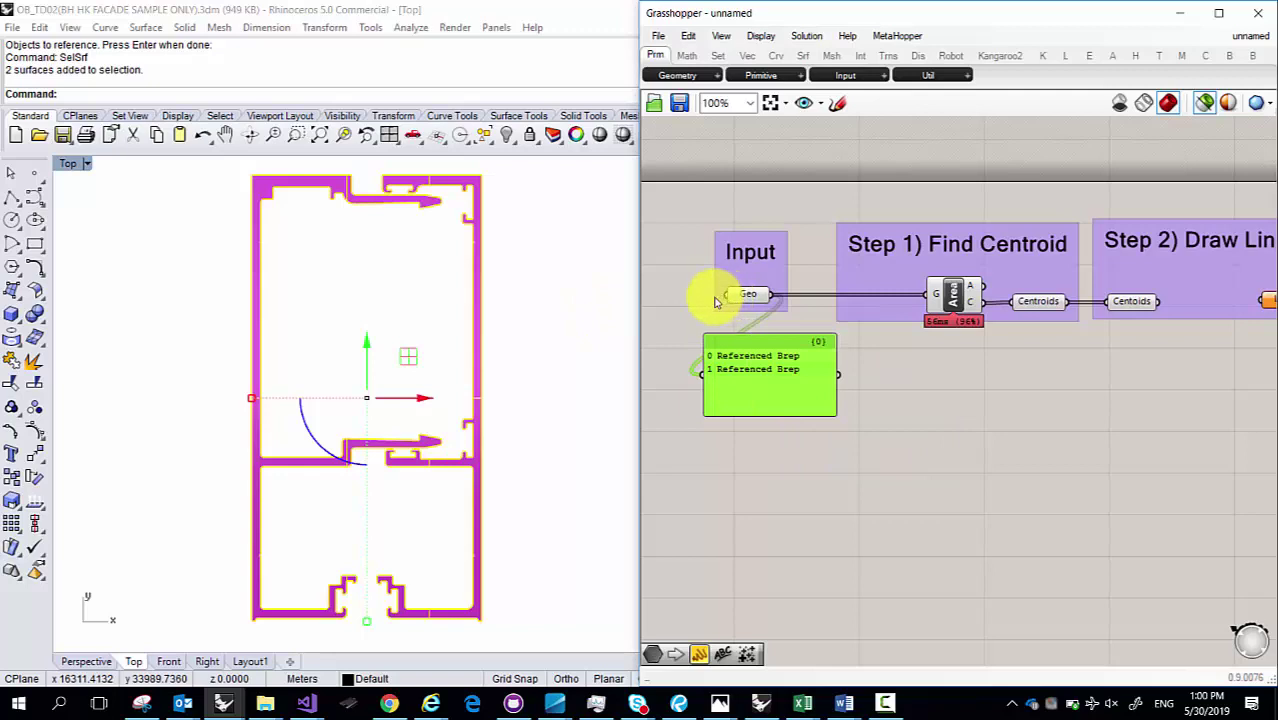
Step: Add a Scribble note below the Step 1 group with the text "sfgsafgfdsgsfdgdsf" at size 94
{"action": "right_click_drag", "start_coordinate": [921, 390], "coordinate": [871, 388]}
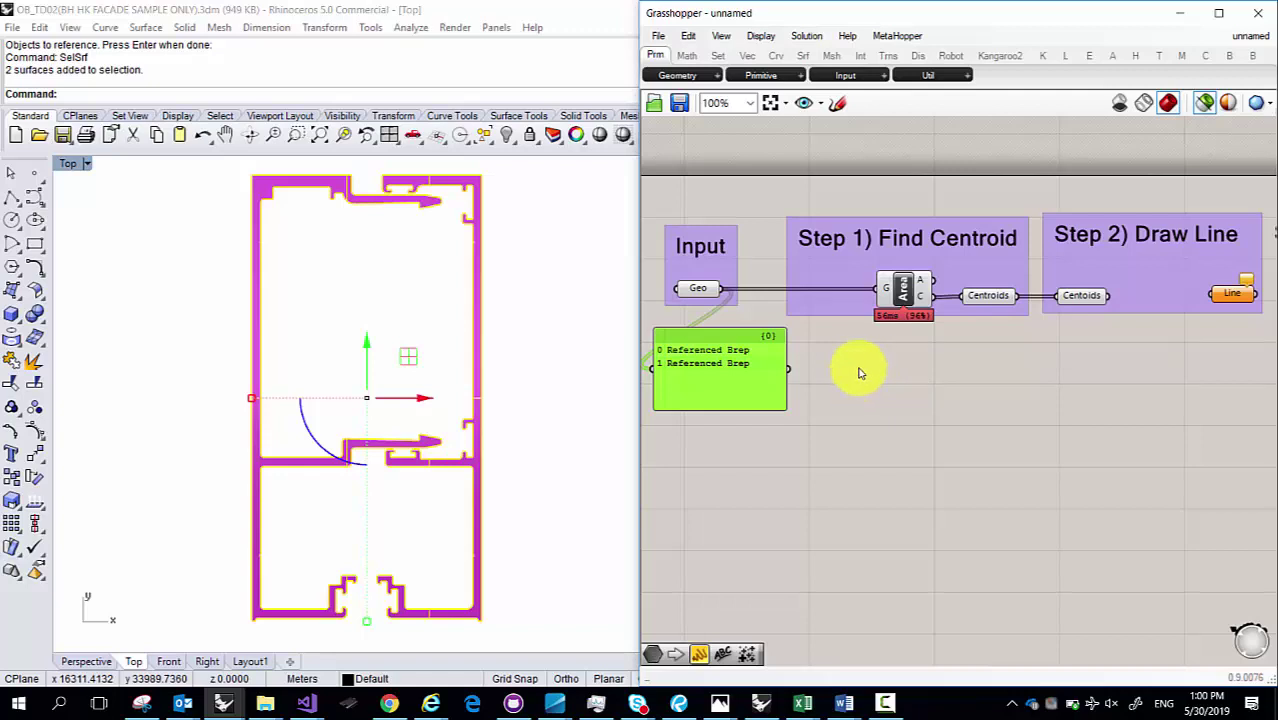
{"action": "double_click", "coordinate": [876, 366]}
{"action": "type", "text": "s"}
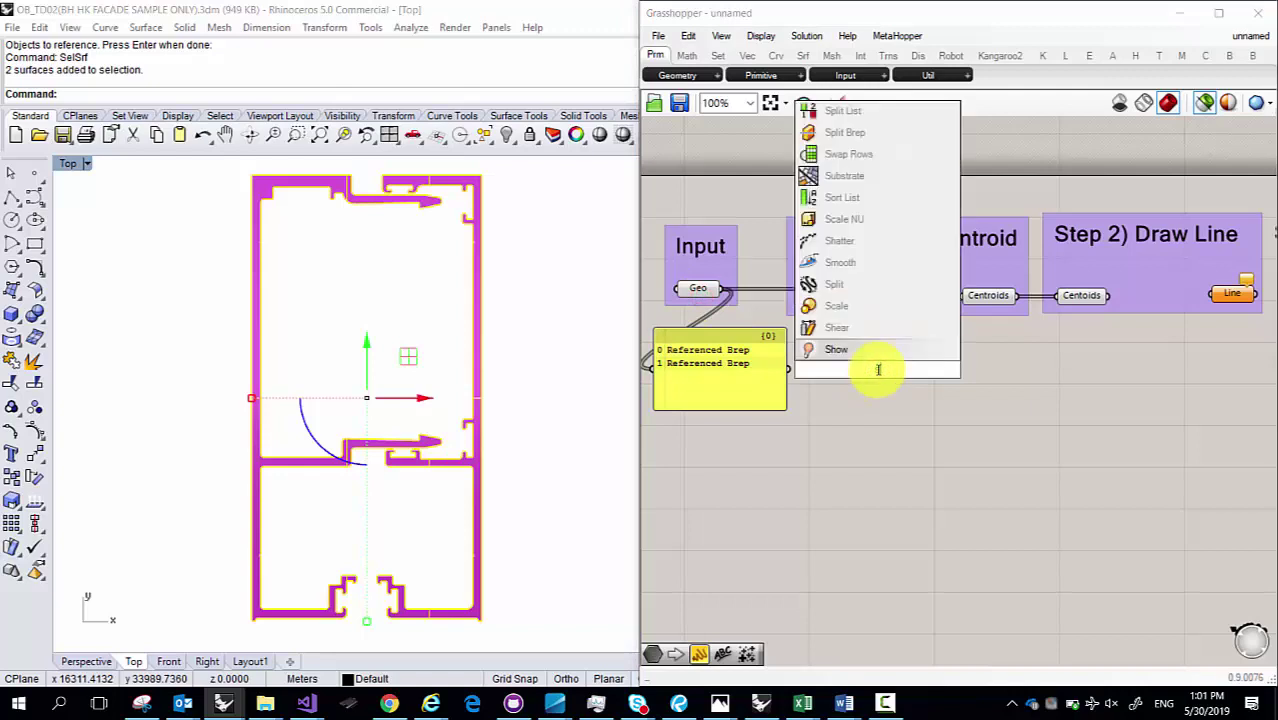
{"action": "type", "text": "cribble"}
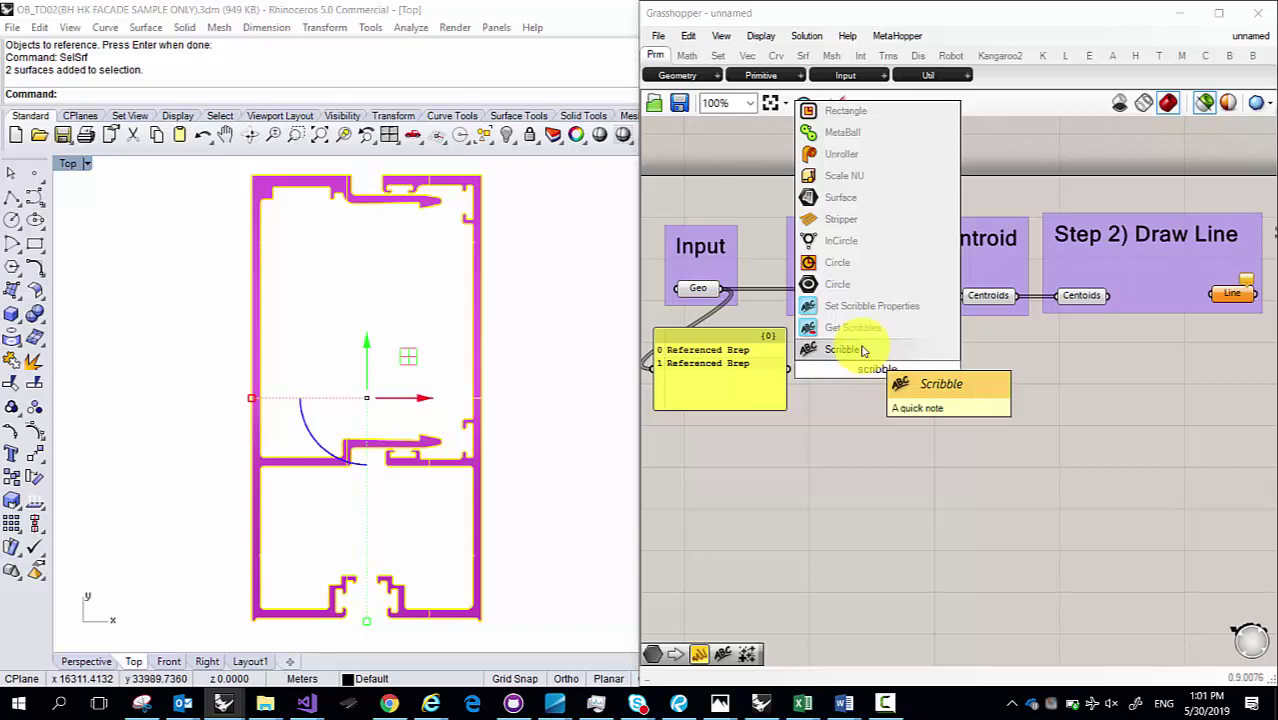
{"action": "key", "text": "Return"}
{"action": "double_click", "coordinate": [876, 362]}
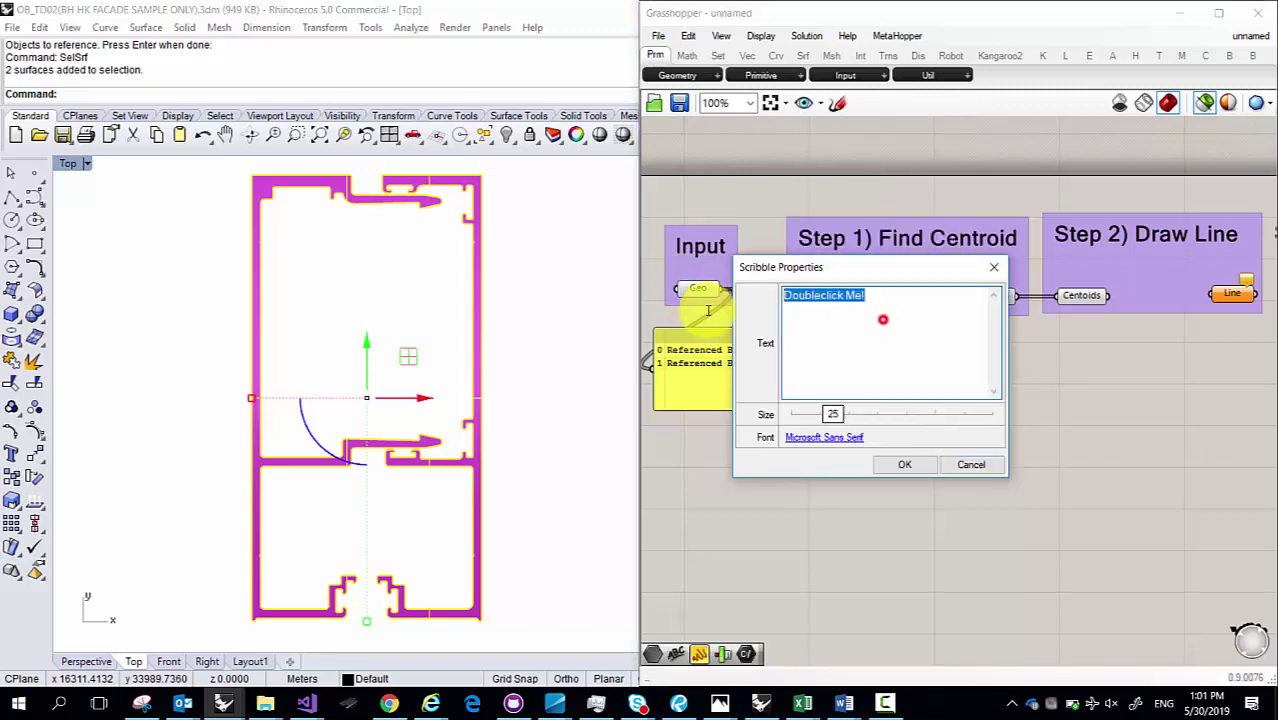
{"action": "type", "text": "sfgsafgfdsgsfdgdsf"}
{"action": "left_click_drag", "start_coordinate": [833, 414], "coordinate": [967, 447]}
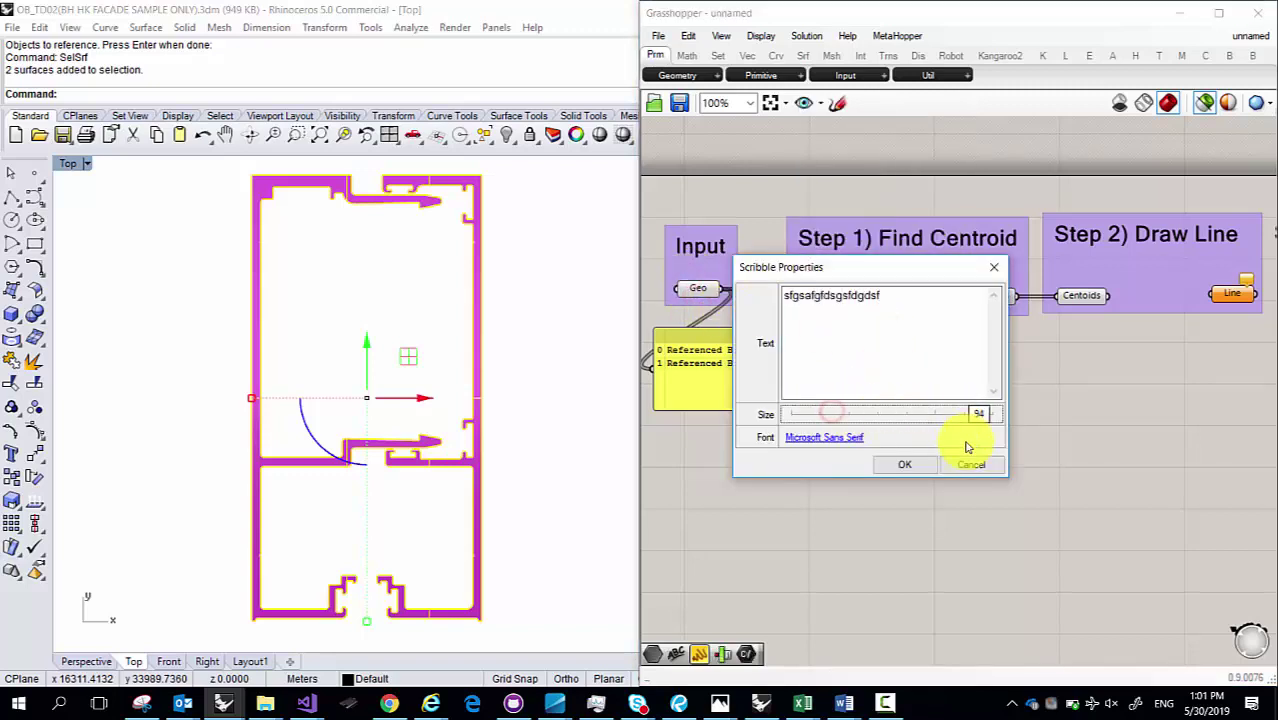
{"action": "left_click", "coordinate": [908, 463]}
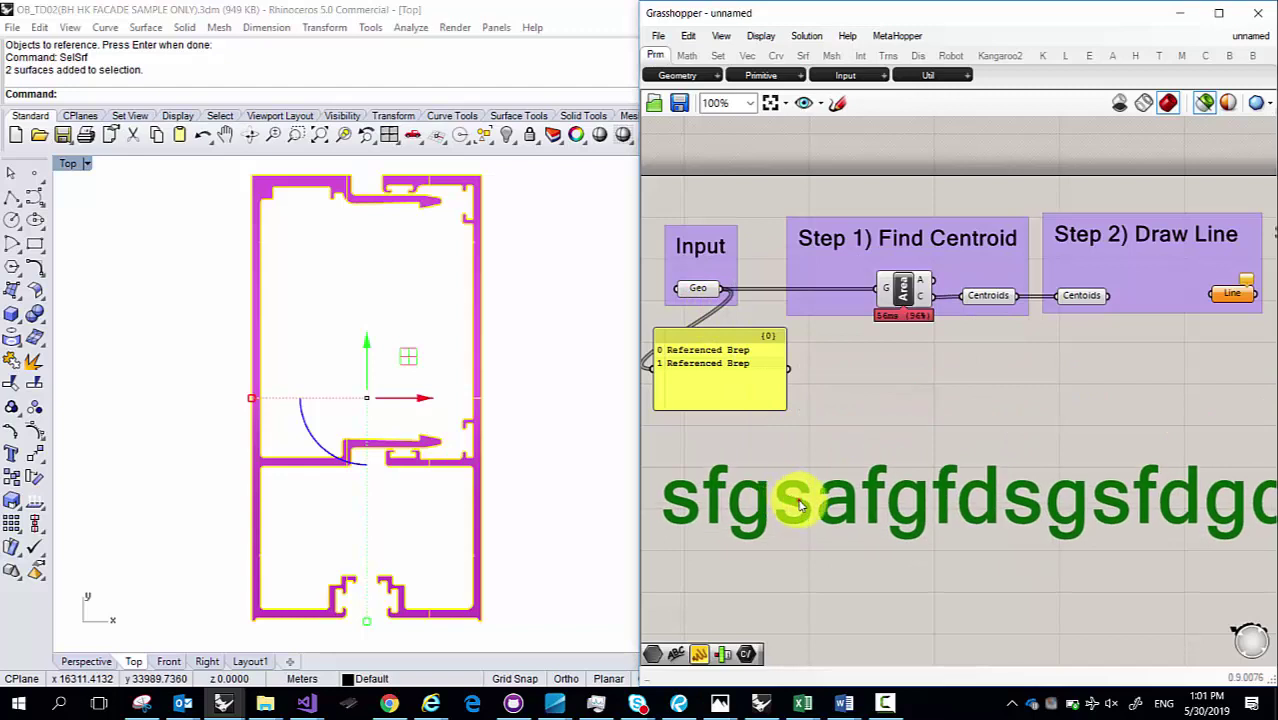
Step: Delete the oversized test Scribble from the canvas
{"action": "double_click", "coordinate": [800, 497]}
{"action": "left_click", "coordinate": [908, 596]}
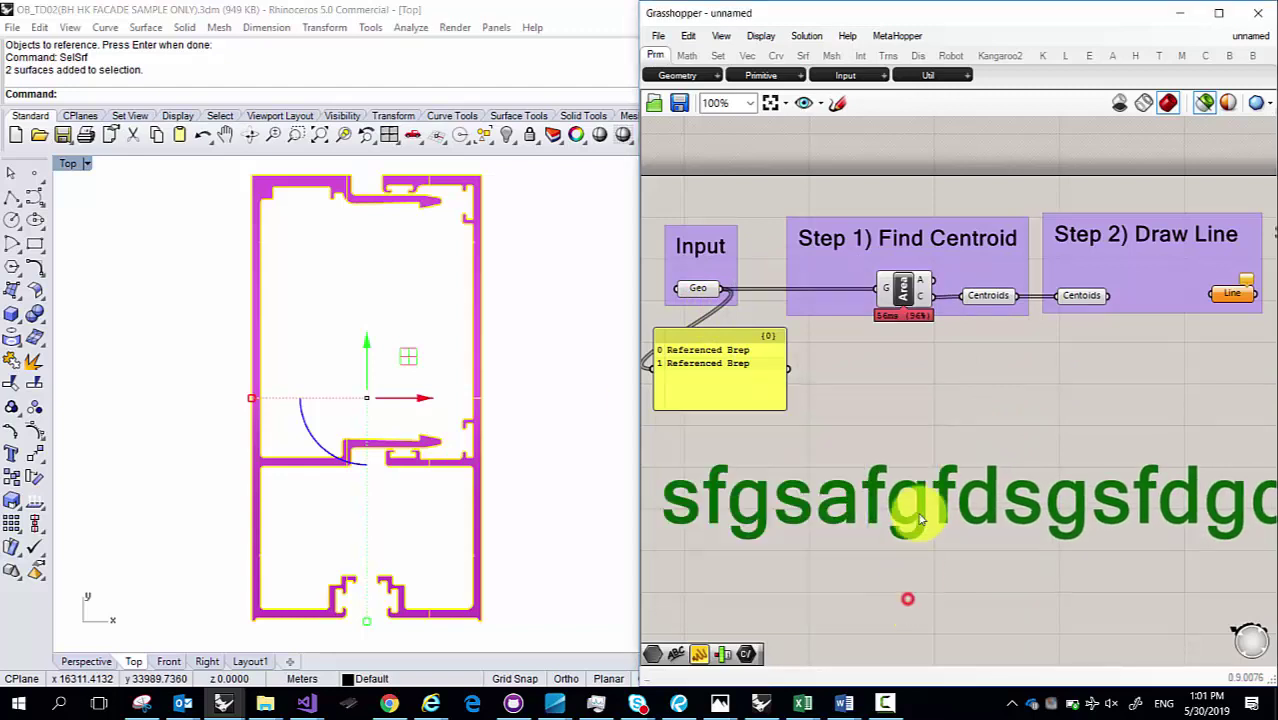
{"action": "key", "text": "Delete"}
Step: Move the panel of referenced Breps down beneath the "Step 1) Find Centroid" group
{"action": "left_click_drag", "start_coordinate": [740, 388], "coordinate": [859, 458]}
{"action": "left_click", "coordinate": [672, 208]}
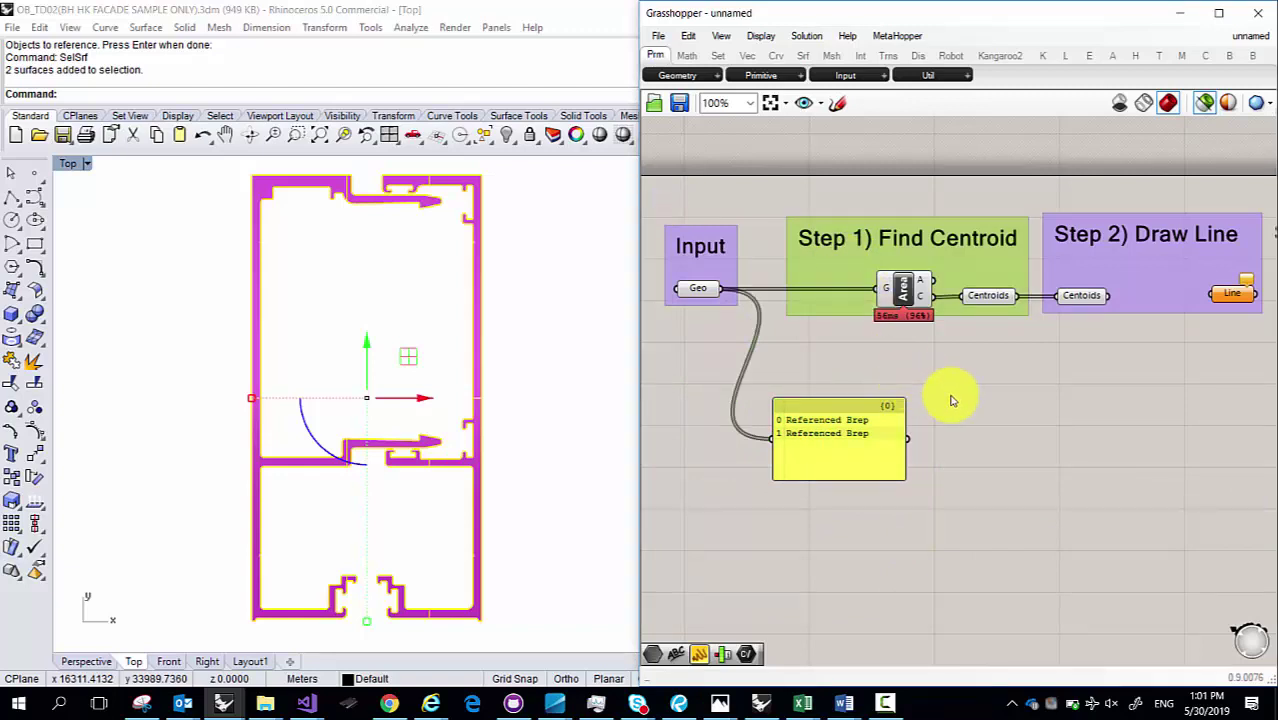
Step: Add a Data parameter beside the panel of referenced Breps
{"action": "left_click", "coordinate": [1009, 459]}
{"action": "right_click", "coordinate": [1007, 457]}
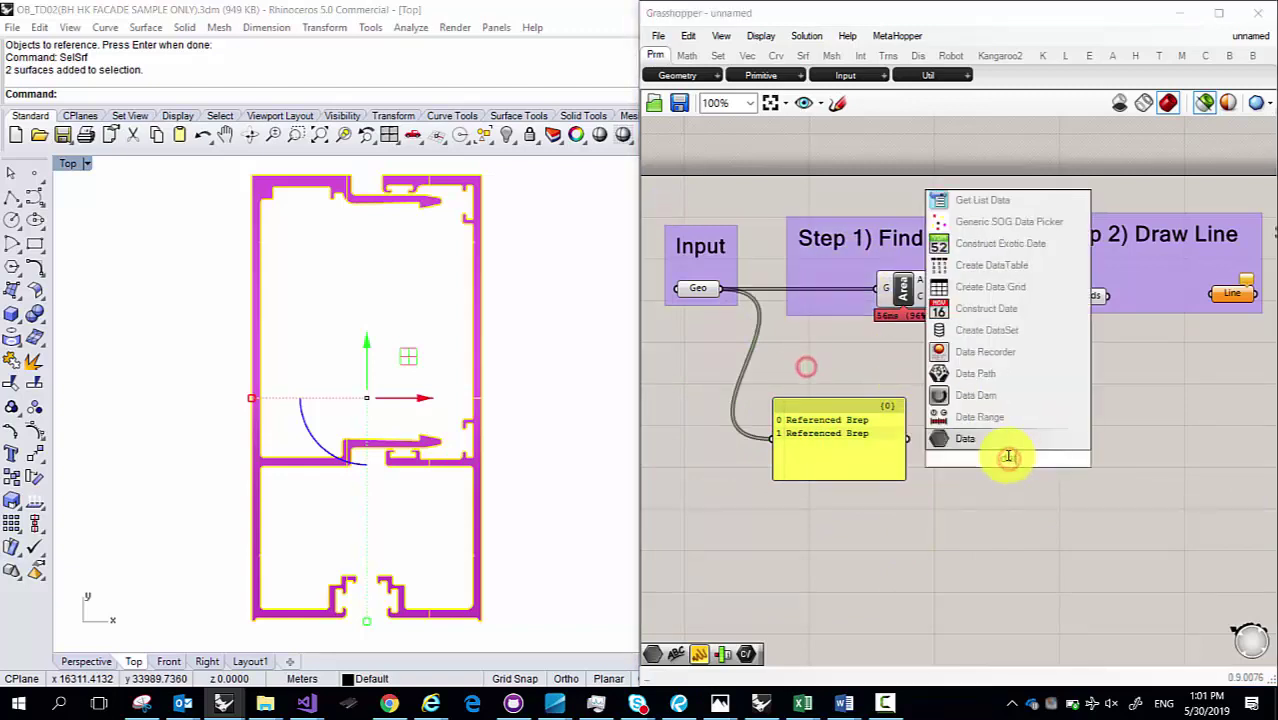
{"action": "left_click", "coordinate": [1007, 457]}
Step: Group the referenced-Brep panel with the Data parameter and shift the group slightly down the canvas
{"action": "left_click_drag", "start_coordinate": [1047, 490], "coordinate": [771, 368]}
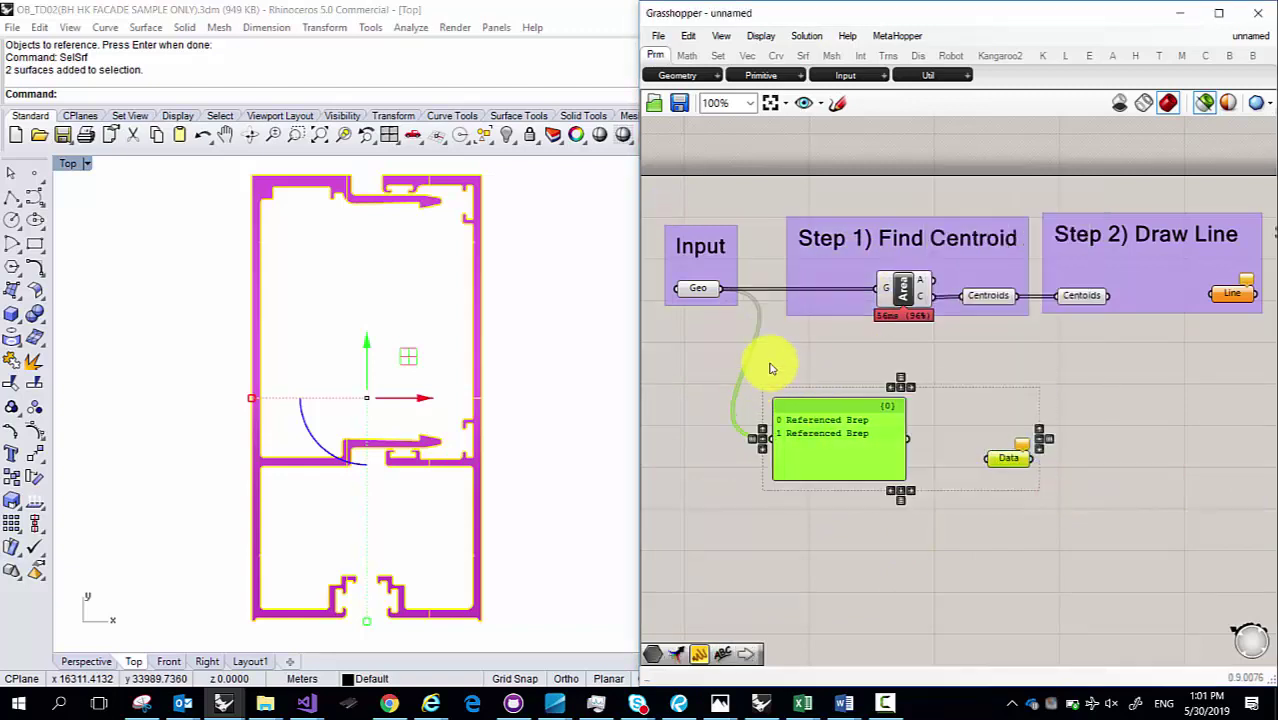
{"action": "middle_click", "coordinate": [797, 342]}
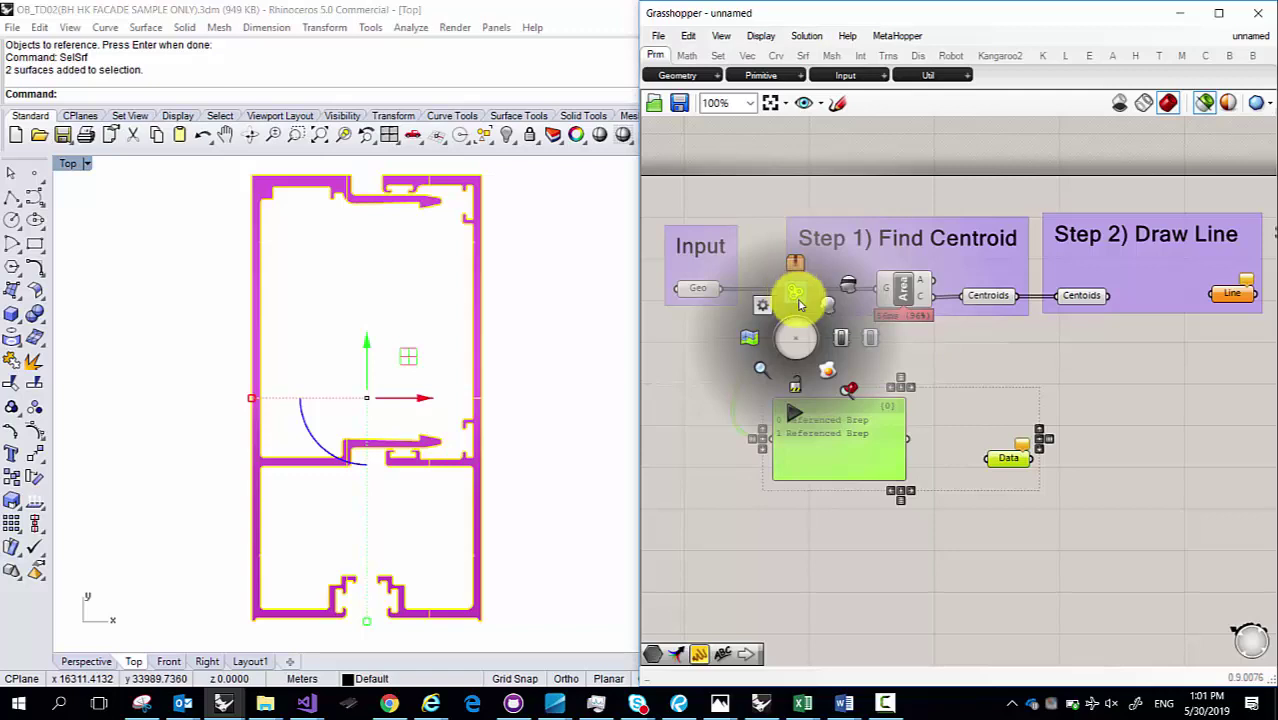
{"action": "left_click", "coordinate": [795, 293]}
{"action": "left_click_drag", "start_coordinate": [981, 425], "coordinate": [970, 443]}
{"action": "middle_click", "coordinate": [935, 383]}
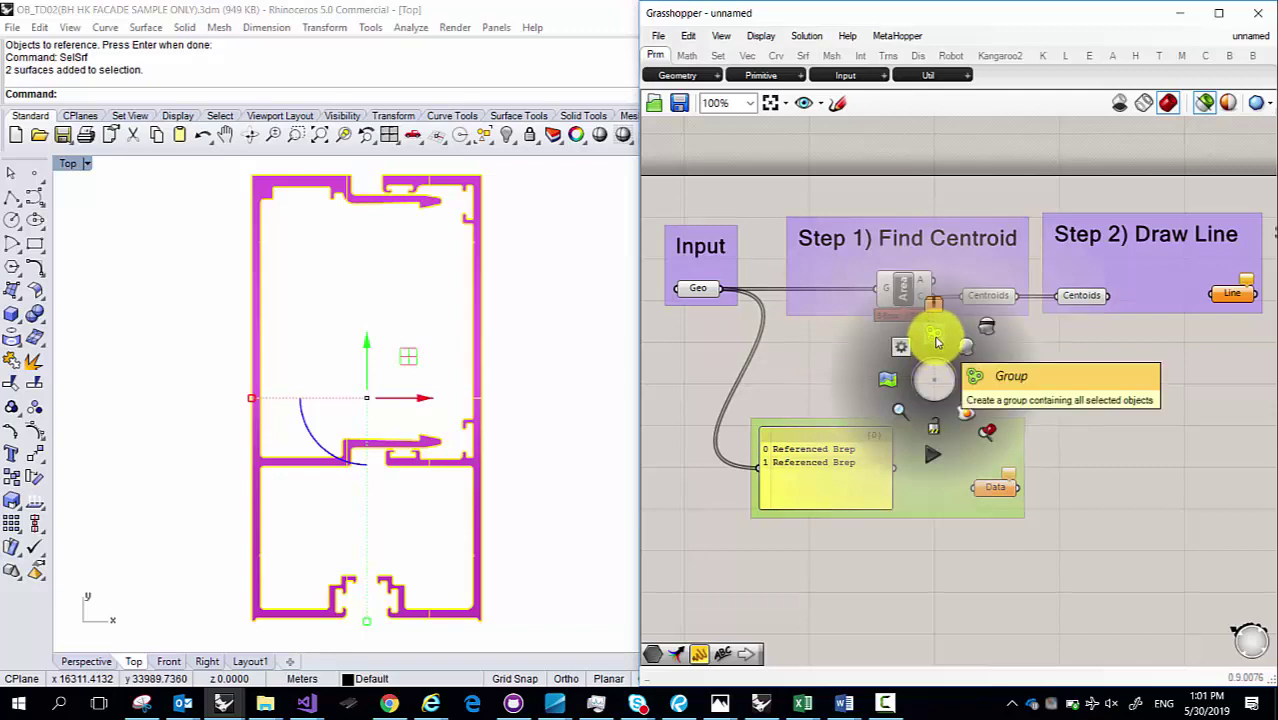
Step: Recolour the group around the panel and Data parameter pink
{"action": "right_click_drag", "start_coordinate": [901, 517], "coordinate": [893, 465]}
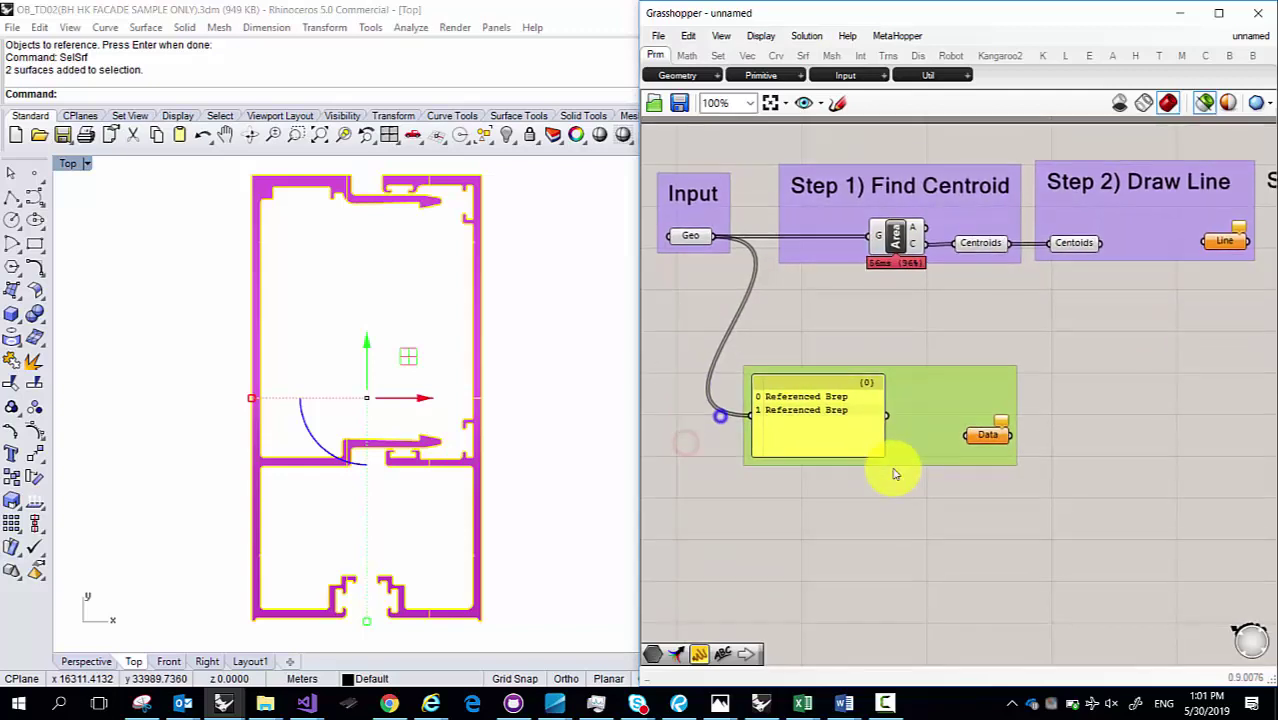
{"action": "right_click", "coordinate": [935, 402]}
{"action": "mouse_move", "coordinate": [1044, 563]}
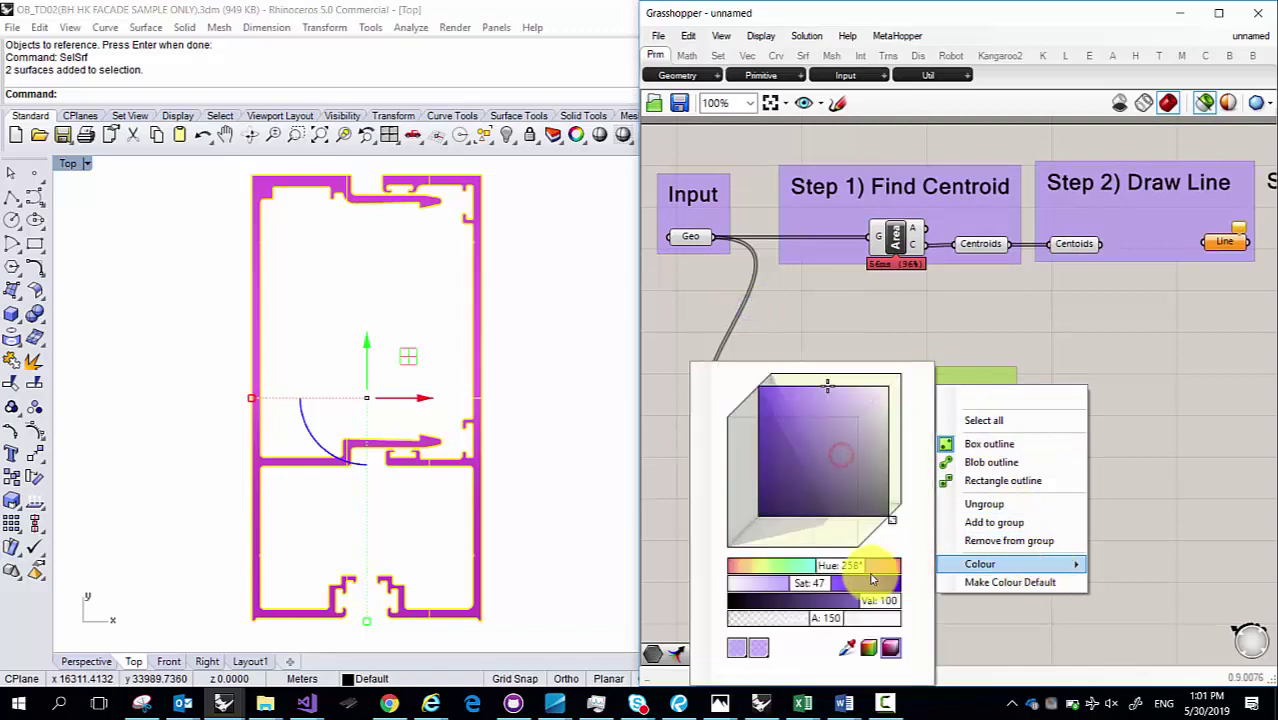
{"action": "left_click_drag", "start_coordinate": [872, 576], "coordinate": [884, 562]}
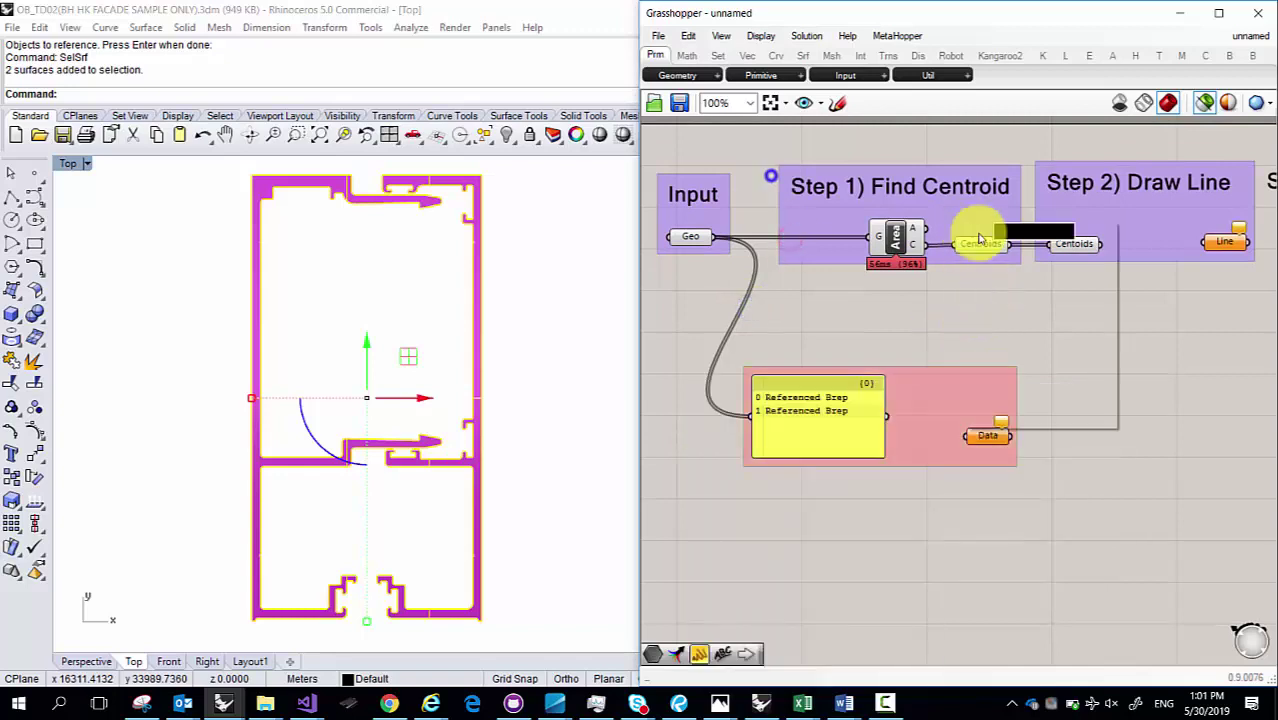
Step: Recolour the "Step 1) Find Centroid" group a muted dark purple
{"action": "right_click", "coordinate": [980, 238]}
{"action": "mouse_move", "coordinate": [1061, 397]}
{"action": "left_click", "coordinate": [856, 423]}
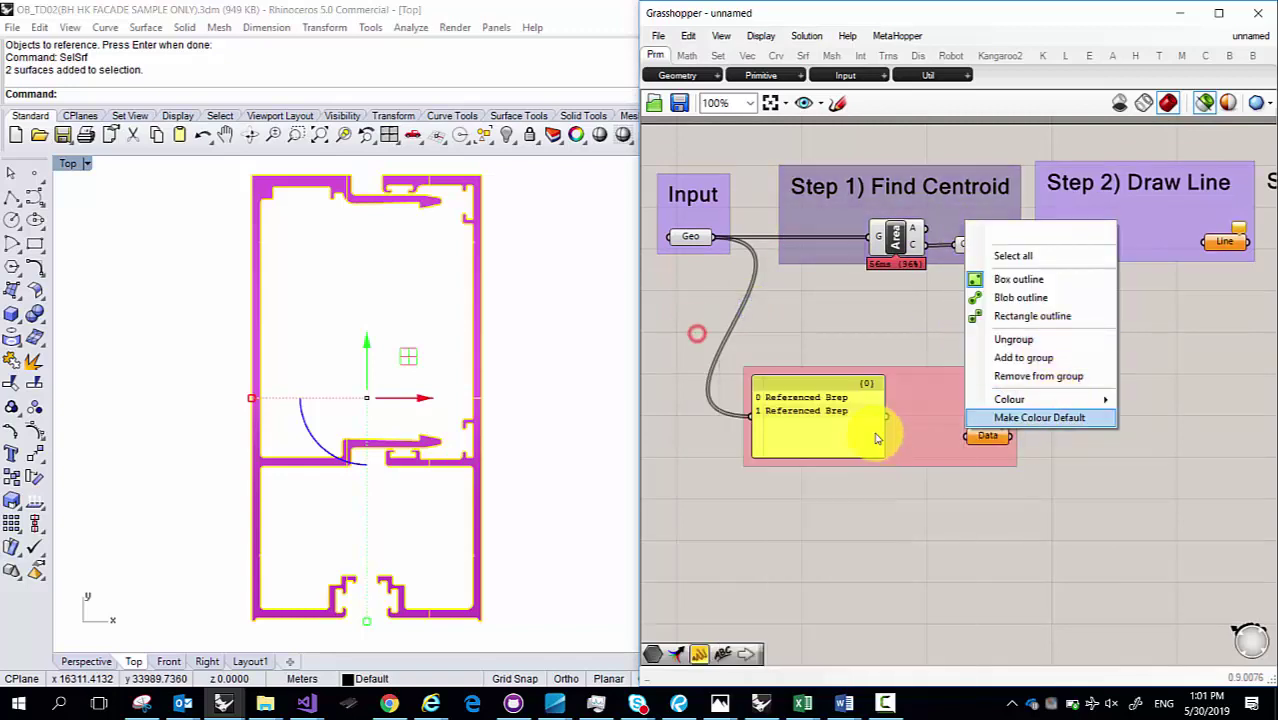
{"action": "left_click", "coordinate": [893, 337]}
Step: Recolour the "Step 2) Draw Line" group pale cyan
{"action": "right_click", "coordinate": [1100, 236]}
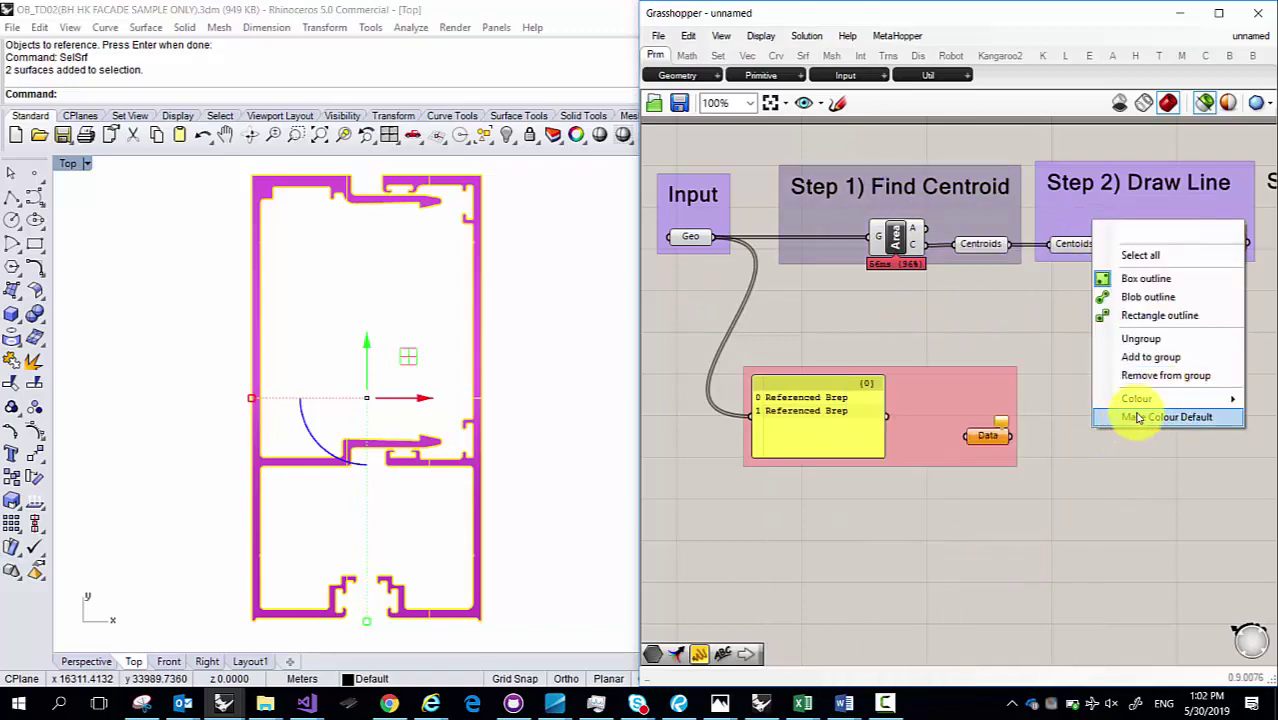
{"action": "mouse_move", "coordinate": [1132, 399]}
{"action": "left_click", "coordinate": [962, 580]}
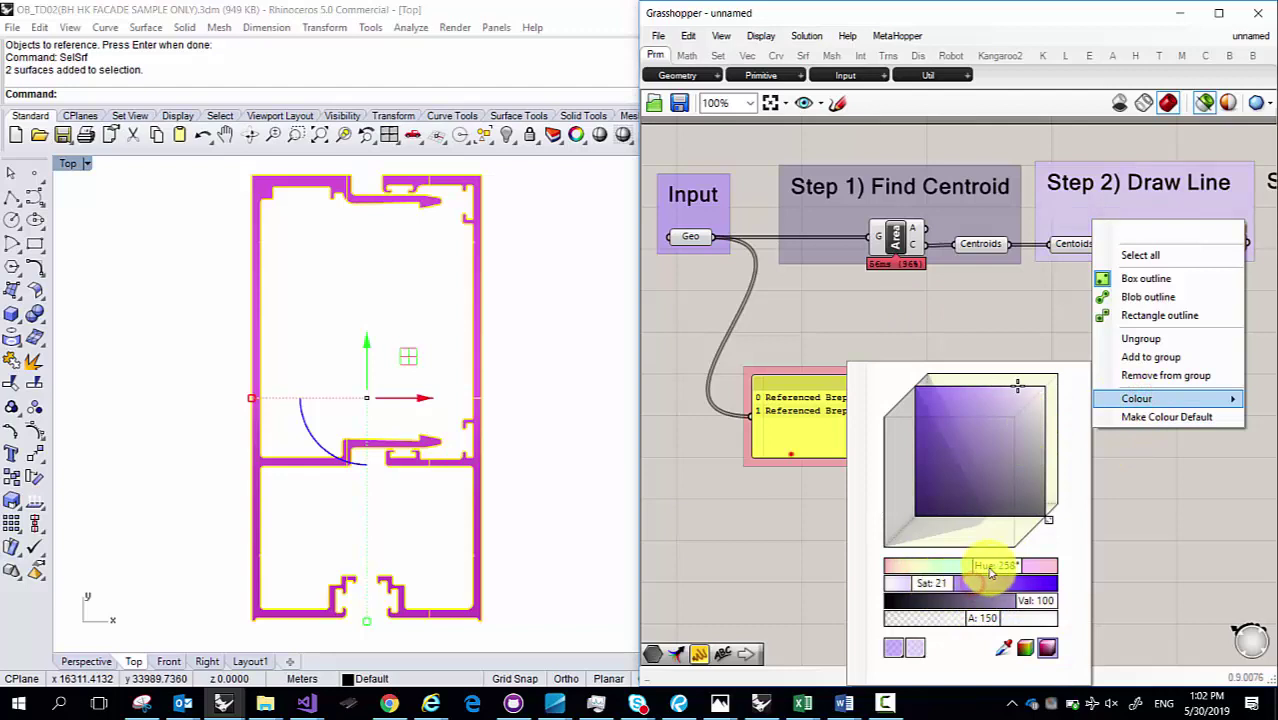
{"action": "left_click_drag", "start_coordinate": [990, 570], "coordinate": [968, 570]}
{"action": "left_click", "coordinate": [961, 328]}
{"action": "right_click_drag", "start_coordinate": [961, 328], "coordinate": [736, 277]}
{"action": "scroll", "coordinate": [925, 348], "scroll_direction": "down", "scroll_amount": 3}
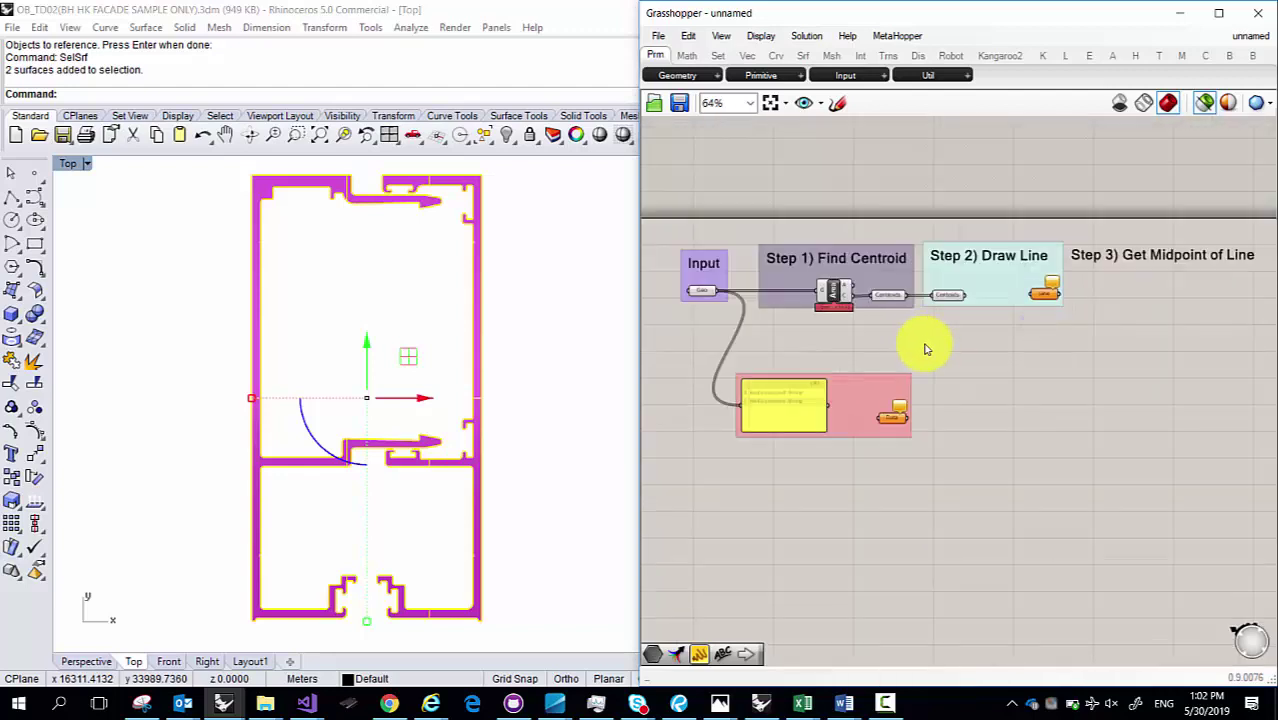
{"action": "scroll", "coordinate": [925, 348], "scroll_direction": "up", "scroll_amount": 3}
Step: Ungroup the referenced-Brep panel and the Data parameter
{"action": "left_click_drag", "start_coordinate": [1006, 515], "coordinate": [678, 336]}
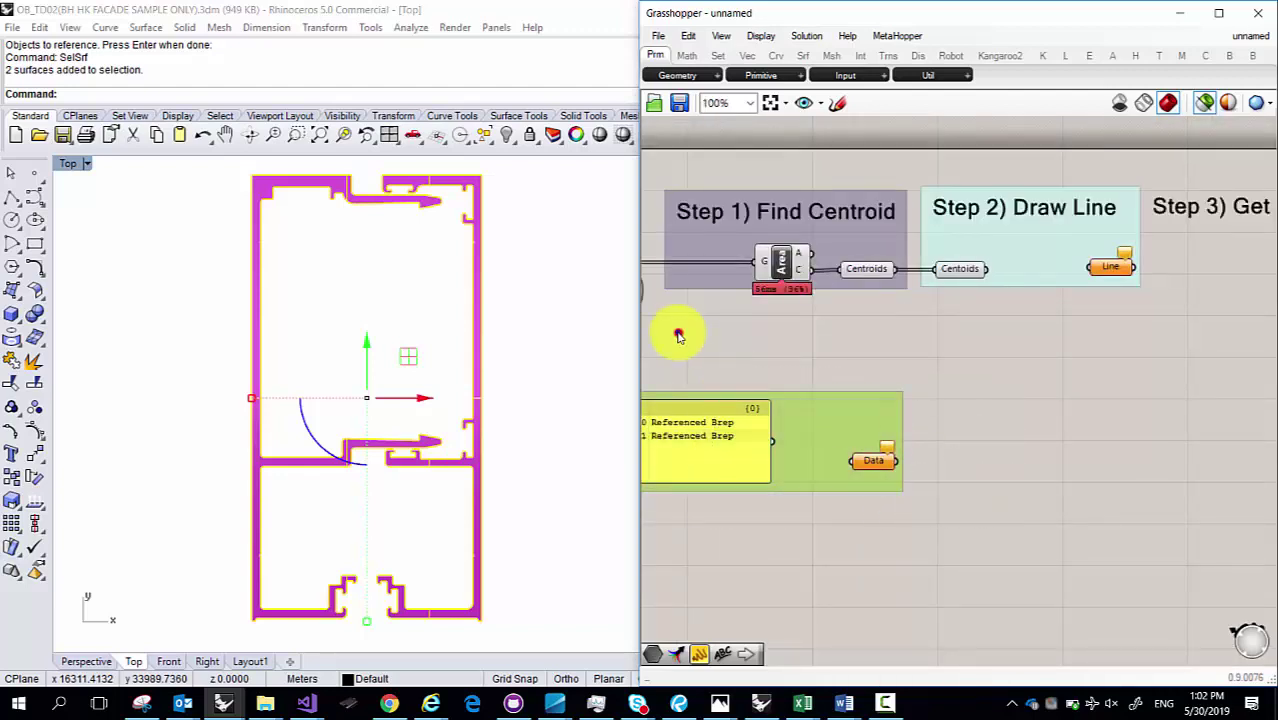
{"action": "right_click", "coordinate": [848, 415]}
{"action": "left_click", "coordinate": [900, 536]}
Step: Move the referenced-Brep panel and the Data parameter together leftwards, beneath the Input group
{"action": "right_click_drag", "start_coordinate": [845, 425], "coordinate": [1012, 433]}
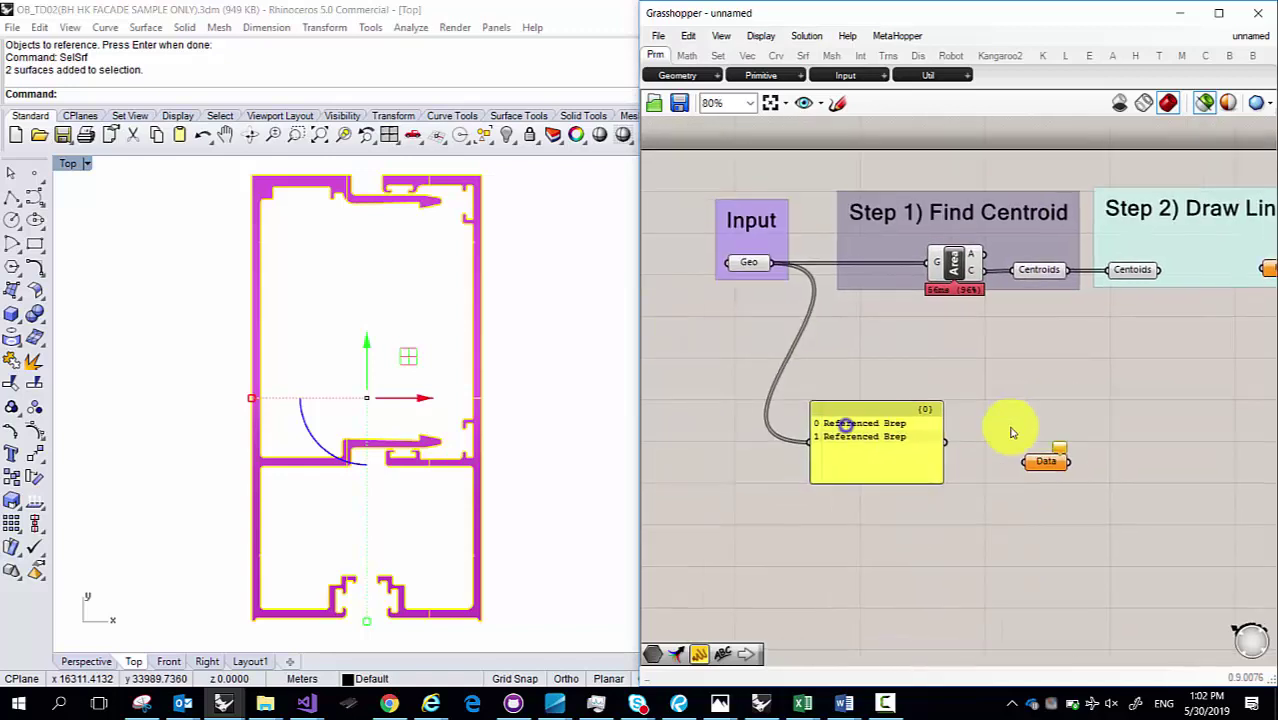
{"action": "scroll", "coordinate": [1012, 433], "scroll_direction": "down", "scroll_amount": 1}
{"action": "left_click_drag", "start_coordinate": [1061, 491], "coordinate": [833, 400]}
{"action": "left_click_drag", "start_coordinate": [907, 422], "coordinate": [740, 422]}
{"action": "right_click_drag", "start_coordinate": [1008, 360], "coordinate": [893, 374]}
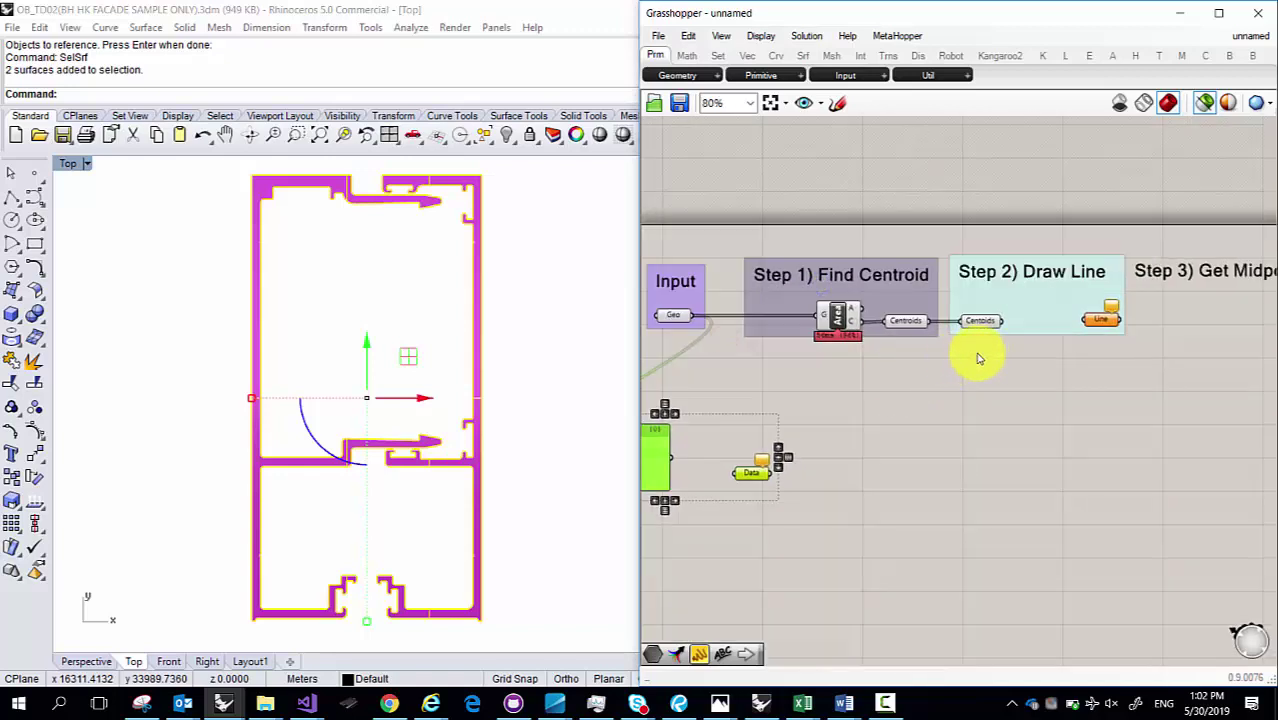
Step: Inspect the Centoids and Line parameters in the "Step 2) Draw Line" group
{"action": "scroll", "coordinate": [756, 291], "scroll_direction": "up", "scroll_amount": 4}
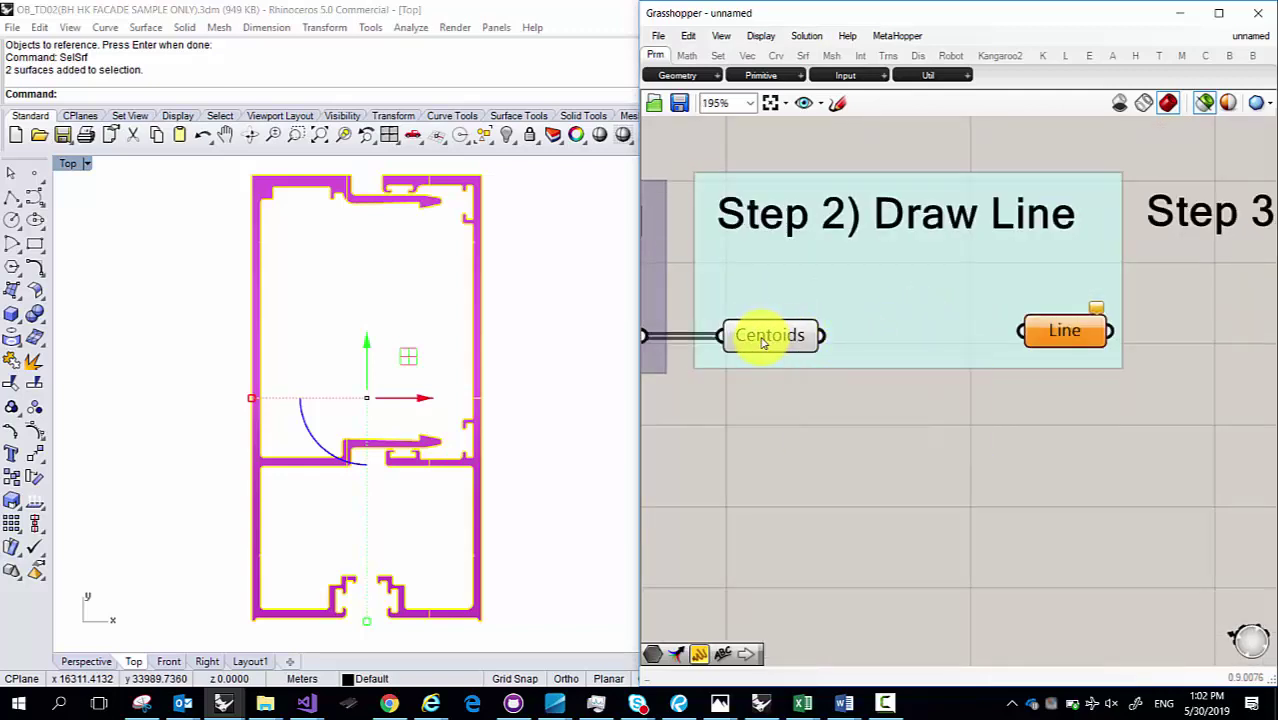
{"action": "left_click", "coordinate": [763, 340]}
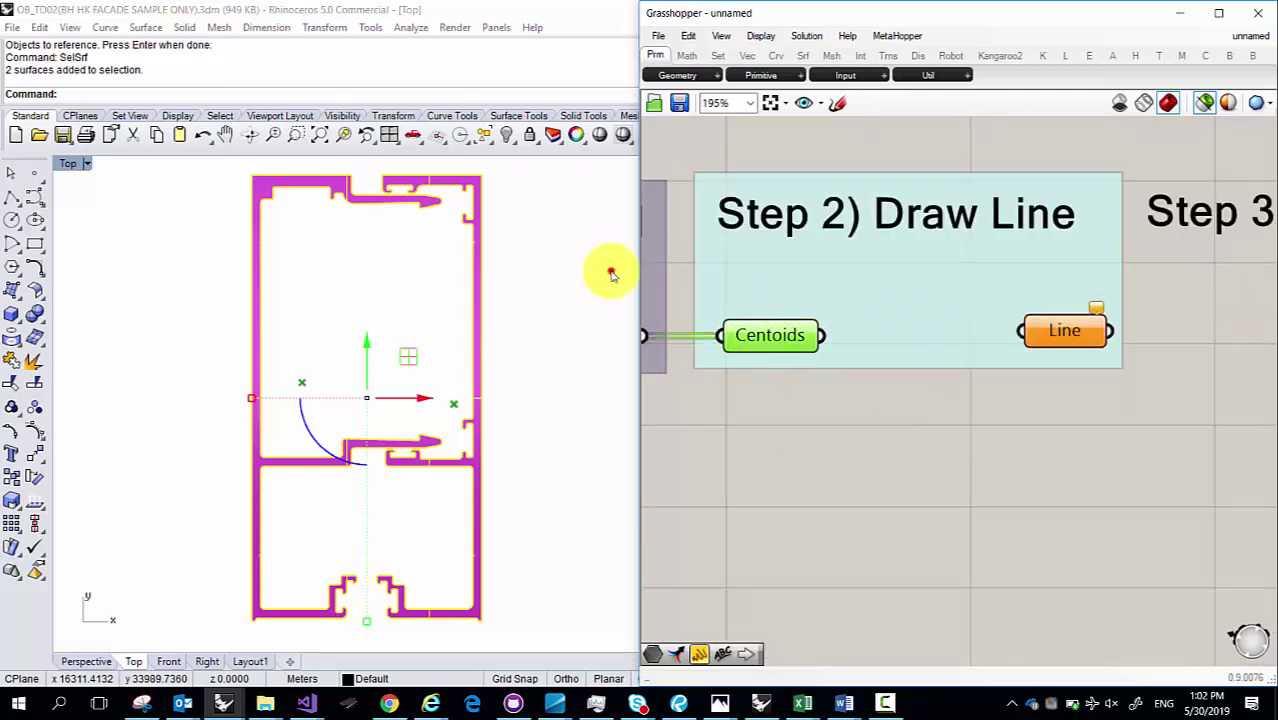
{"action": "left_click", "coordinate": [1068, 335]}
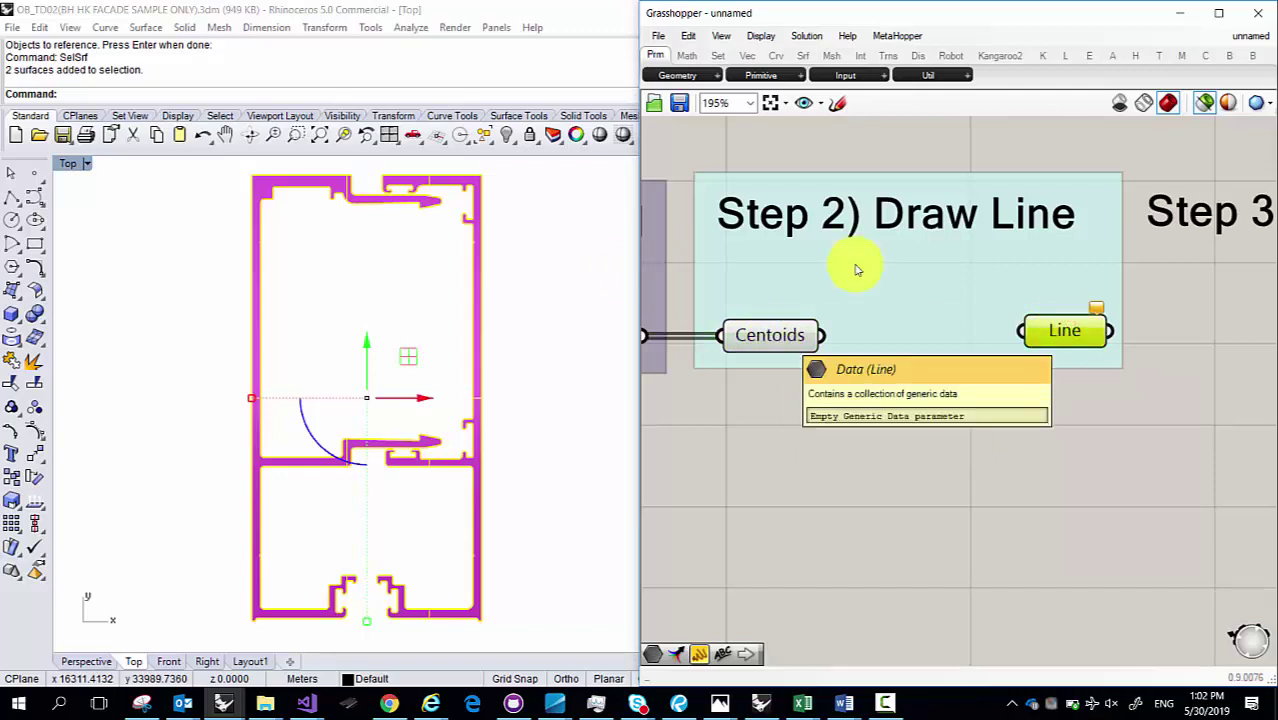
{"action": "left_click", "coordinate": [909, 417]}
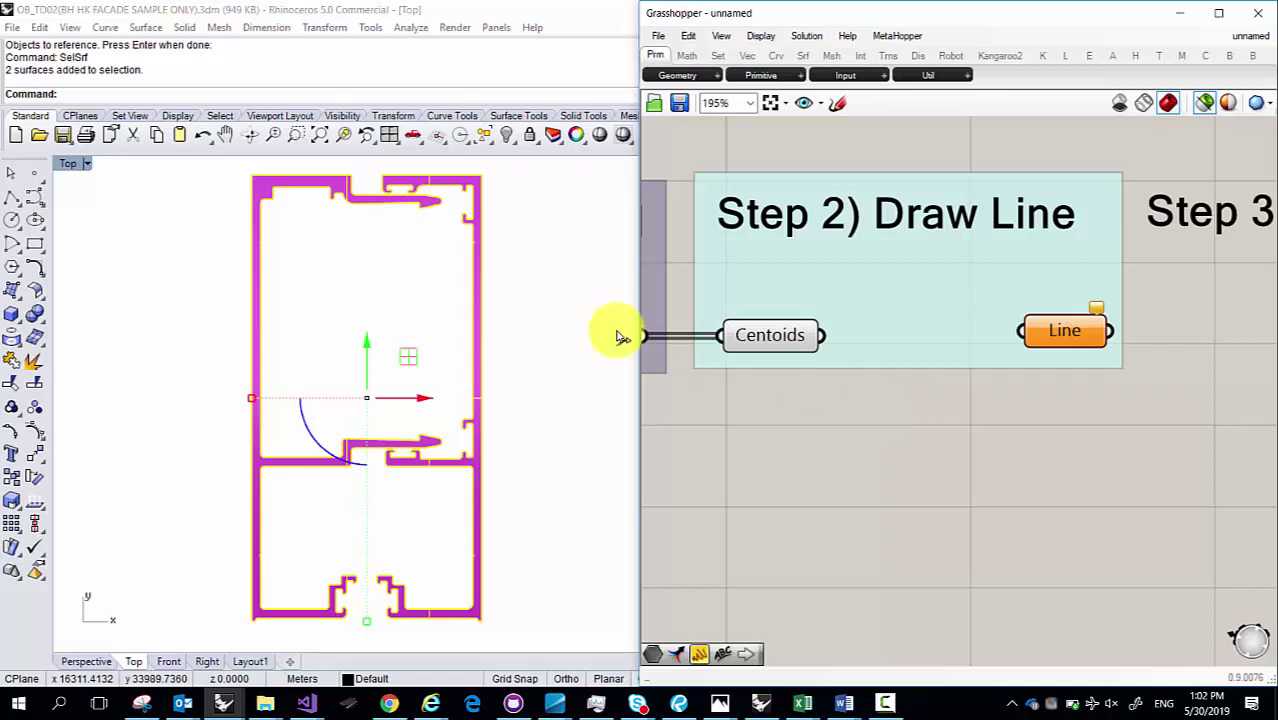
Step: Draw a single-segment diagonal polyline beside the facade profile in Rhino's Top view and delete it again
{"action": "left_click", "coordinate": [12, 196]}
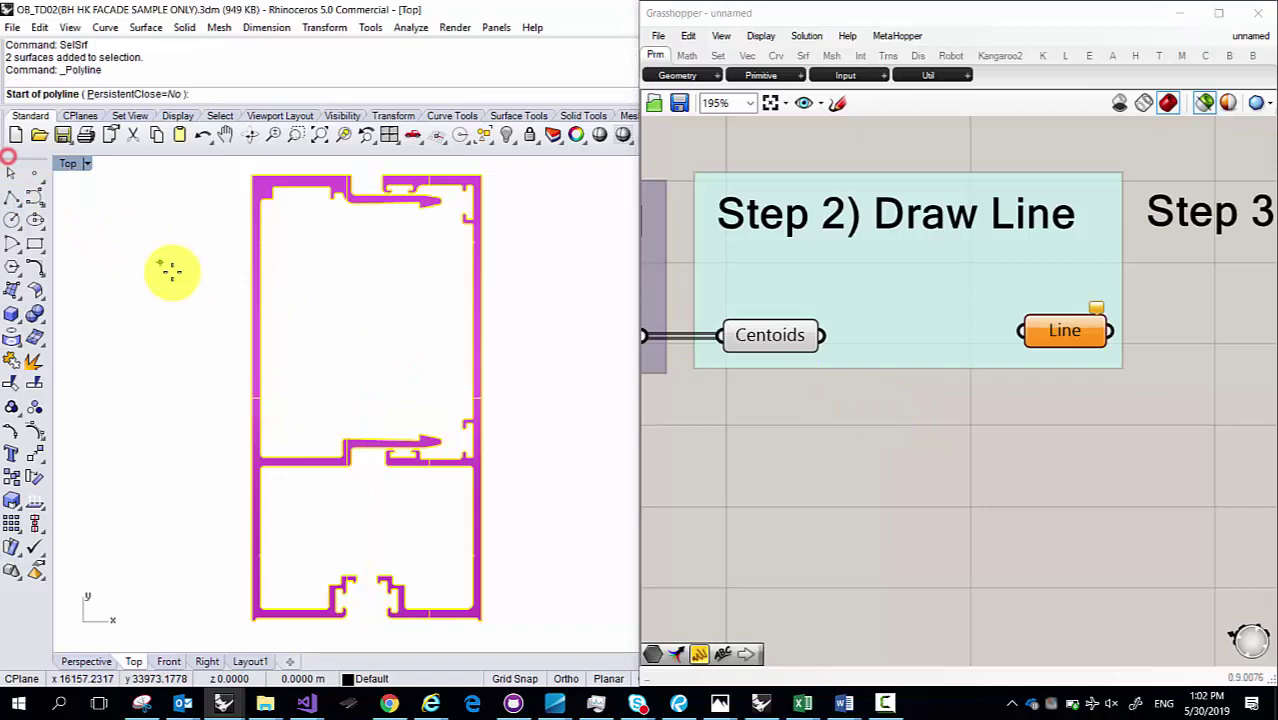
{"action": "left_click", "coordinate": [112, 196]}
{"action": "left_click", "coordinate": [199, 377]}
{"action": "key", "text": "Return"}
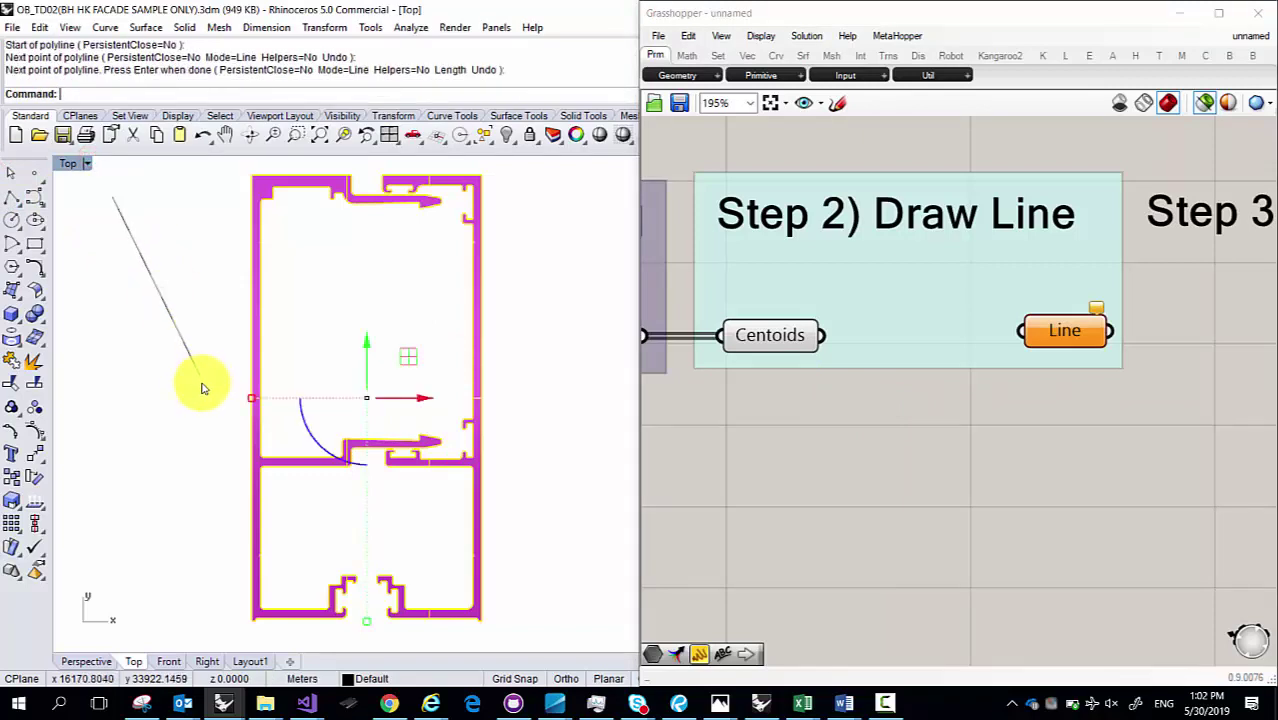
{"action": "left_click", "coordinate": [155, 295]}
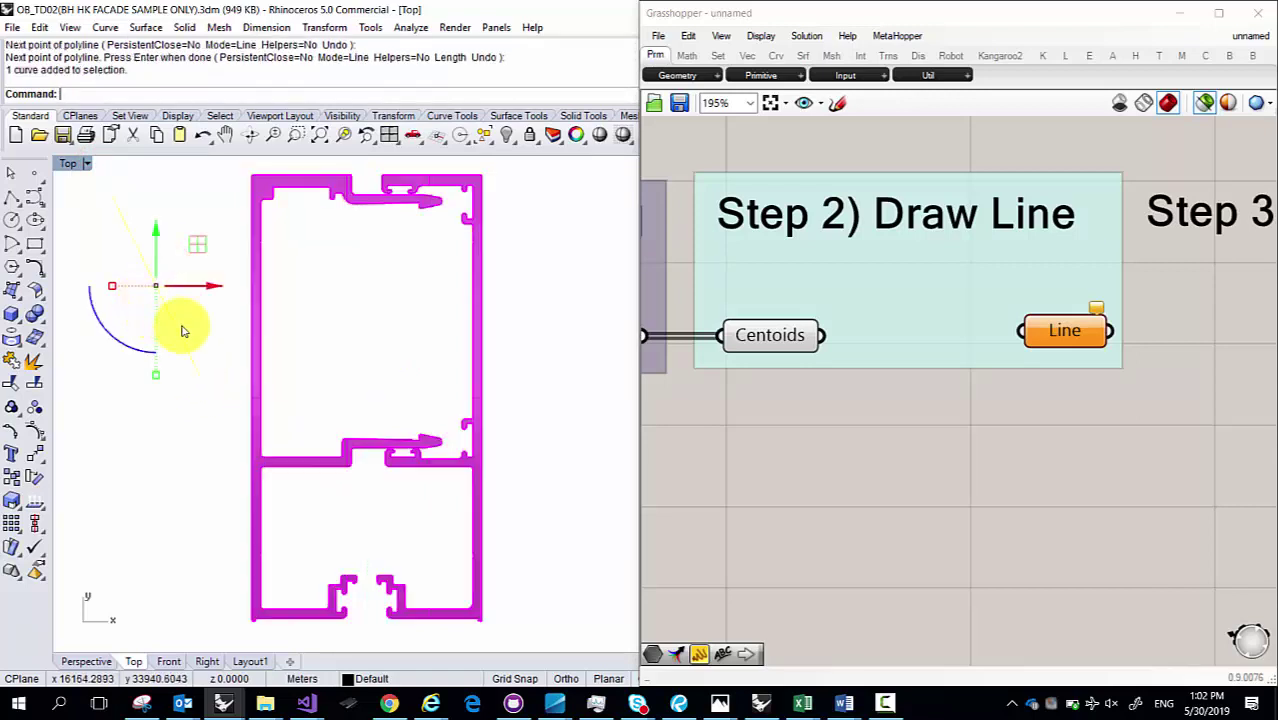
{"action": "key", "text": "Delete"}
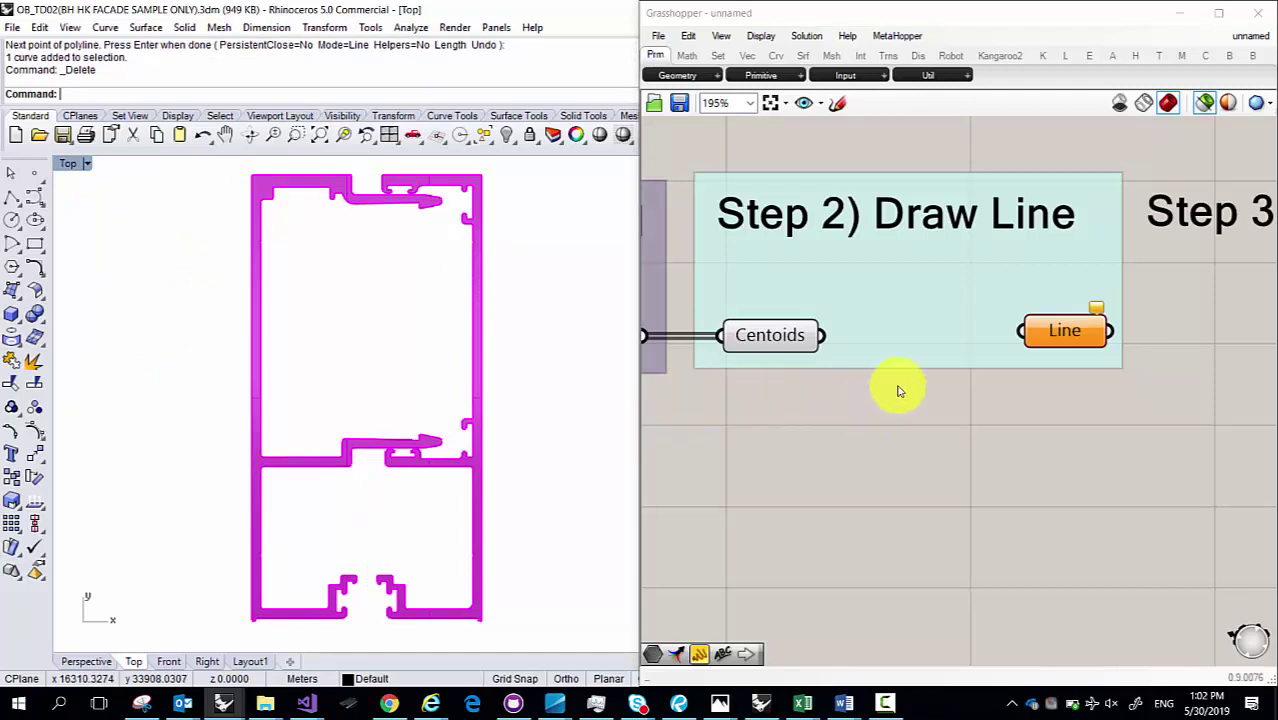
Step: Search Grasshopper's components for "line" below the "Step 2) Draw Line" group
{"action": "scroll", "coordinate": [910, 388], "scroll_direction": "down", "scroll_amount": 3}
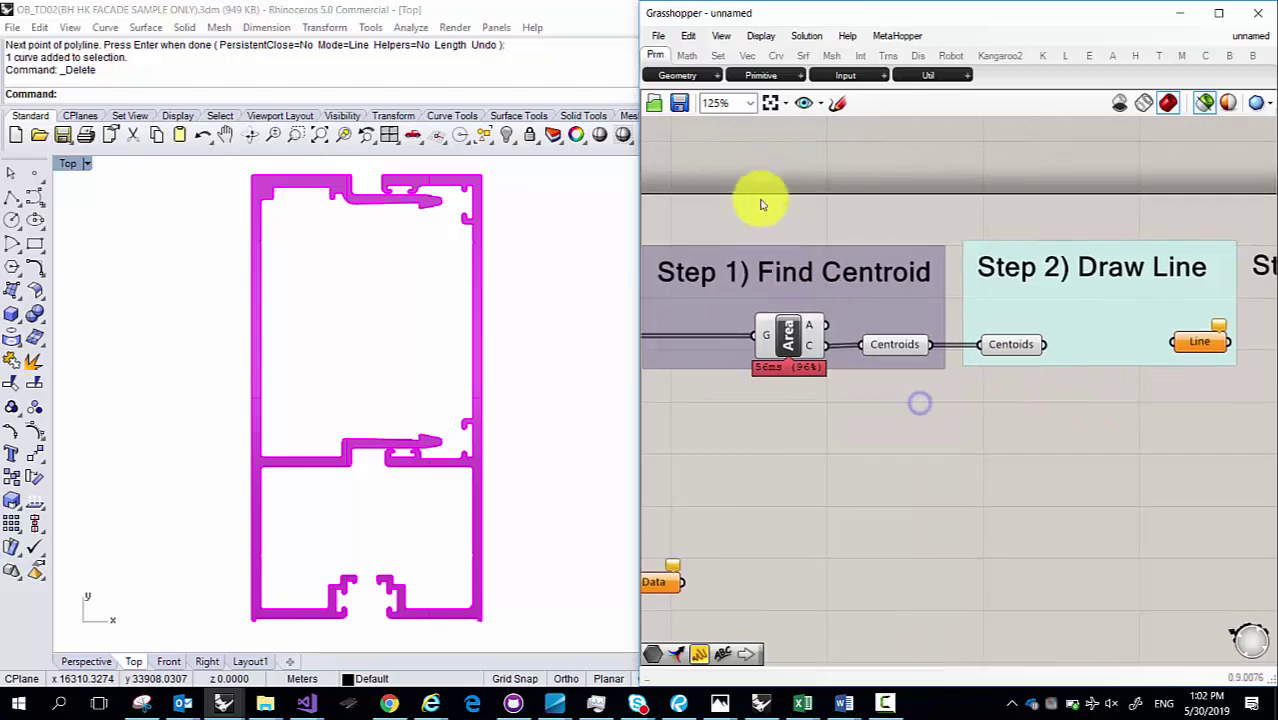
{"action": "scroll", "coordinate": [1061, 443], "scroll_direction": "up", "scroll_amount": 3}
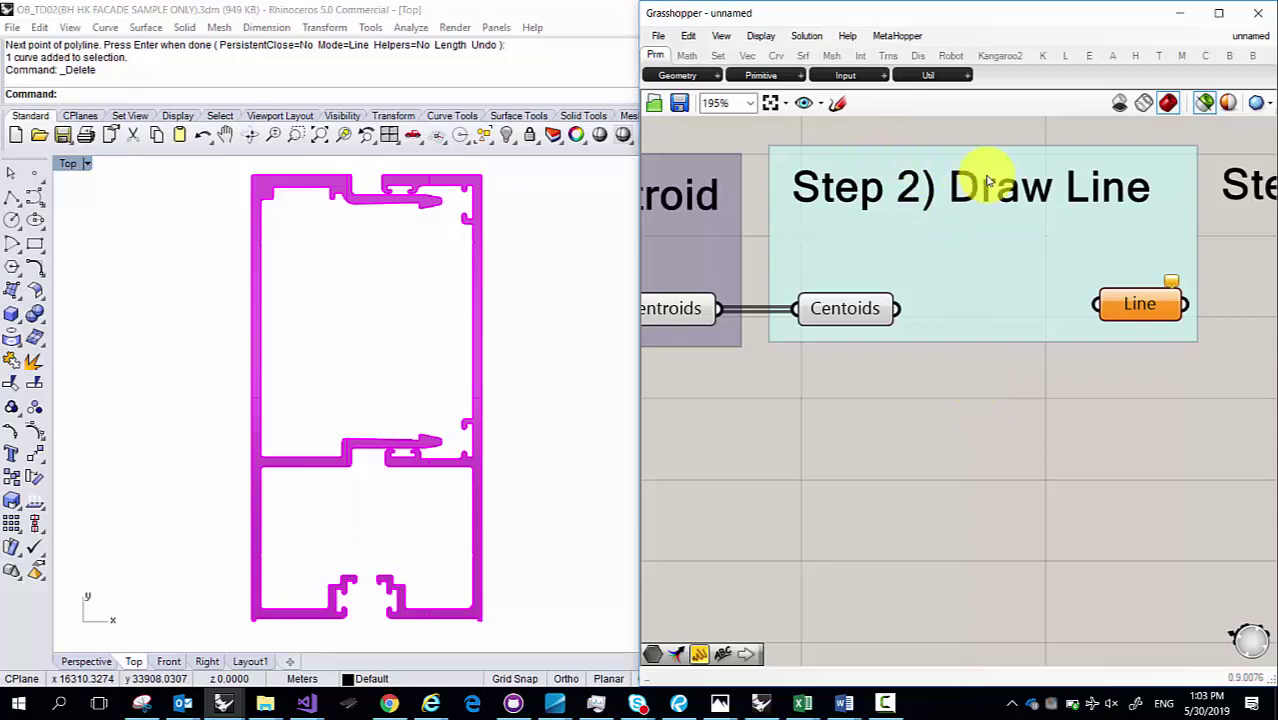
{"action": "double_click", "coordinate": [966, 429]}
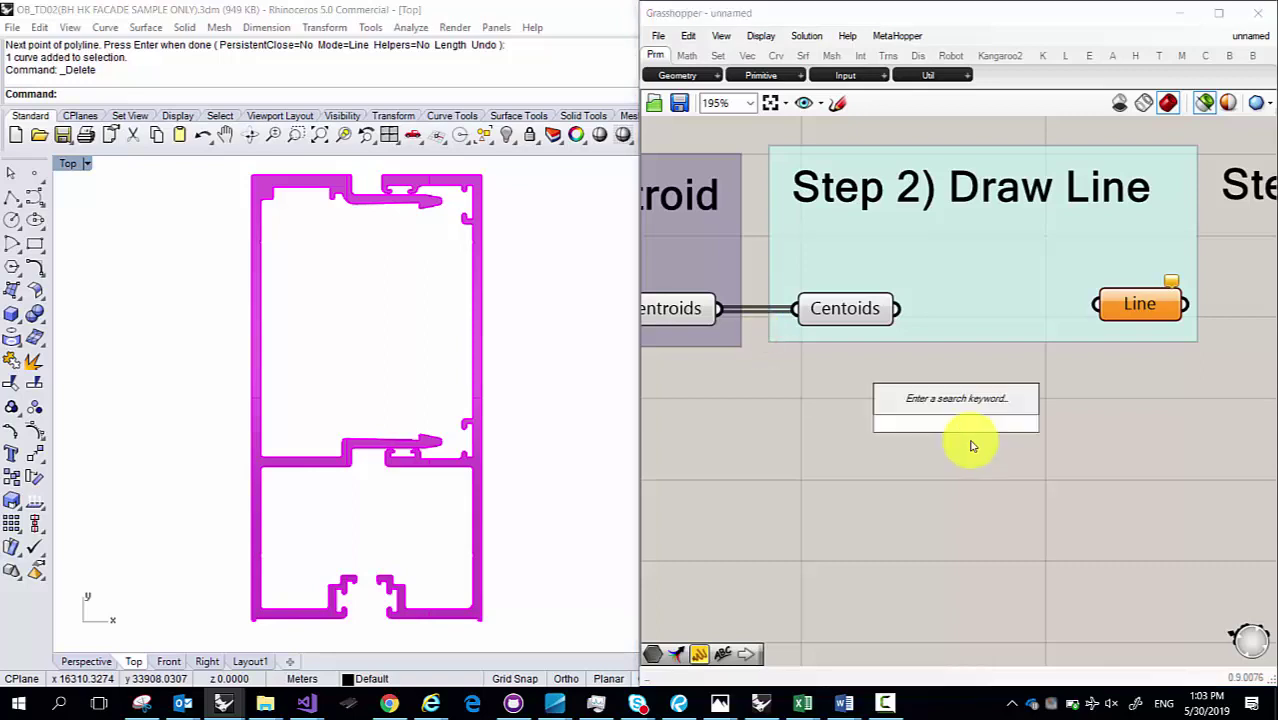
{"action": "type", "text": "line"}
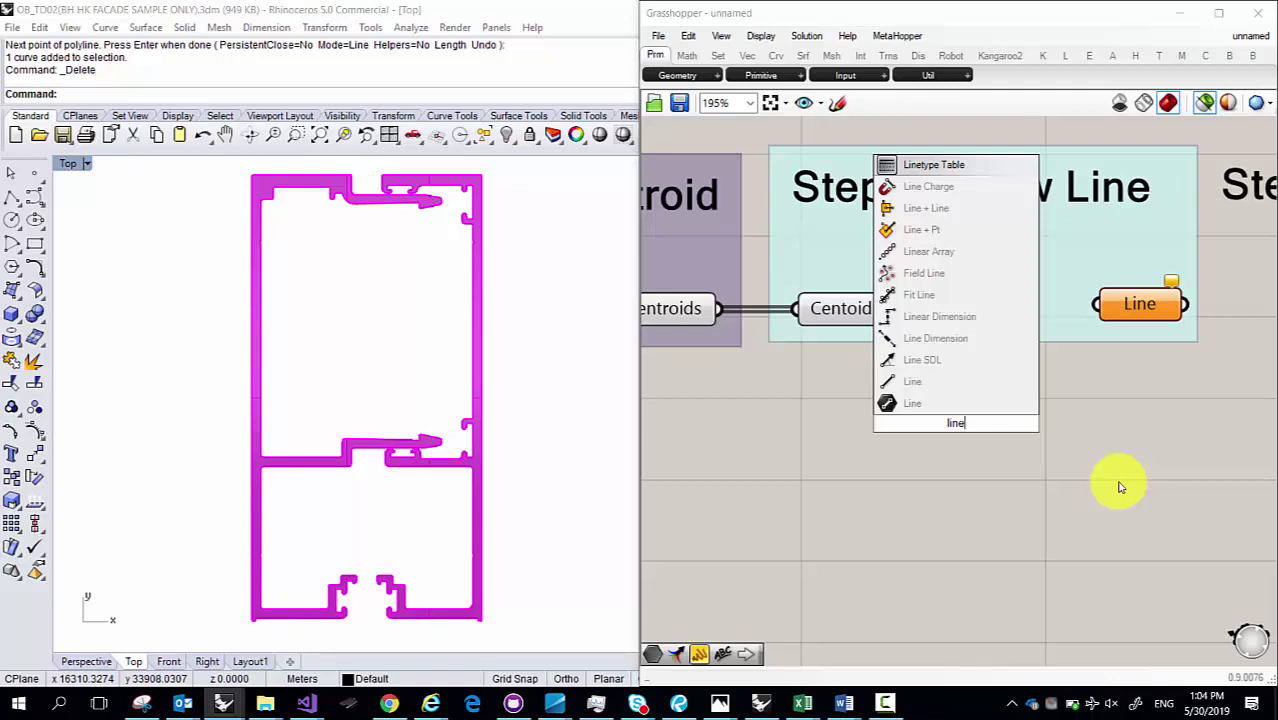
Step: Check the Area component and the Centroids parameter in the "Step 1) Find Centroid" group
{"action": "right_click_drag", "start_coordinate": [1033, 517], "coordinate": [941, 365]}
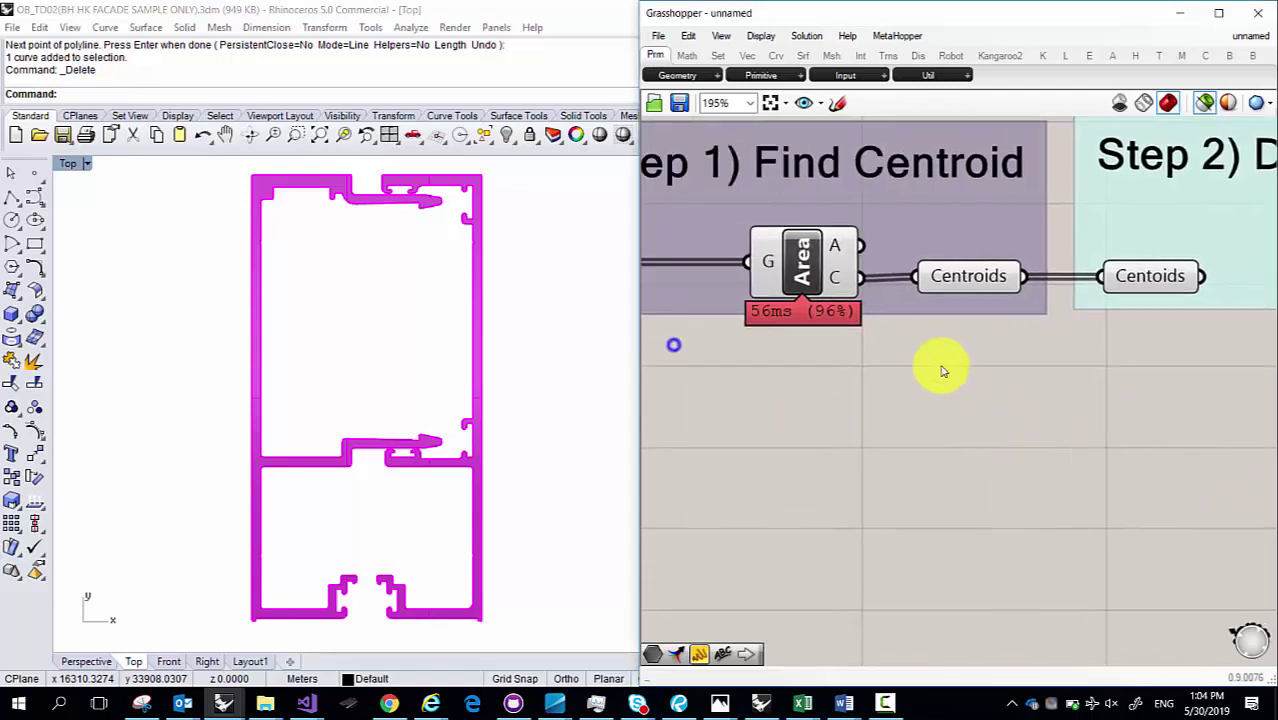
{"action": "left_click", "coordinate": [825, 258]}
{"action": "left_click", "coordinate": [947, 275]}
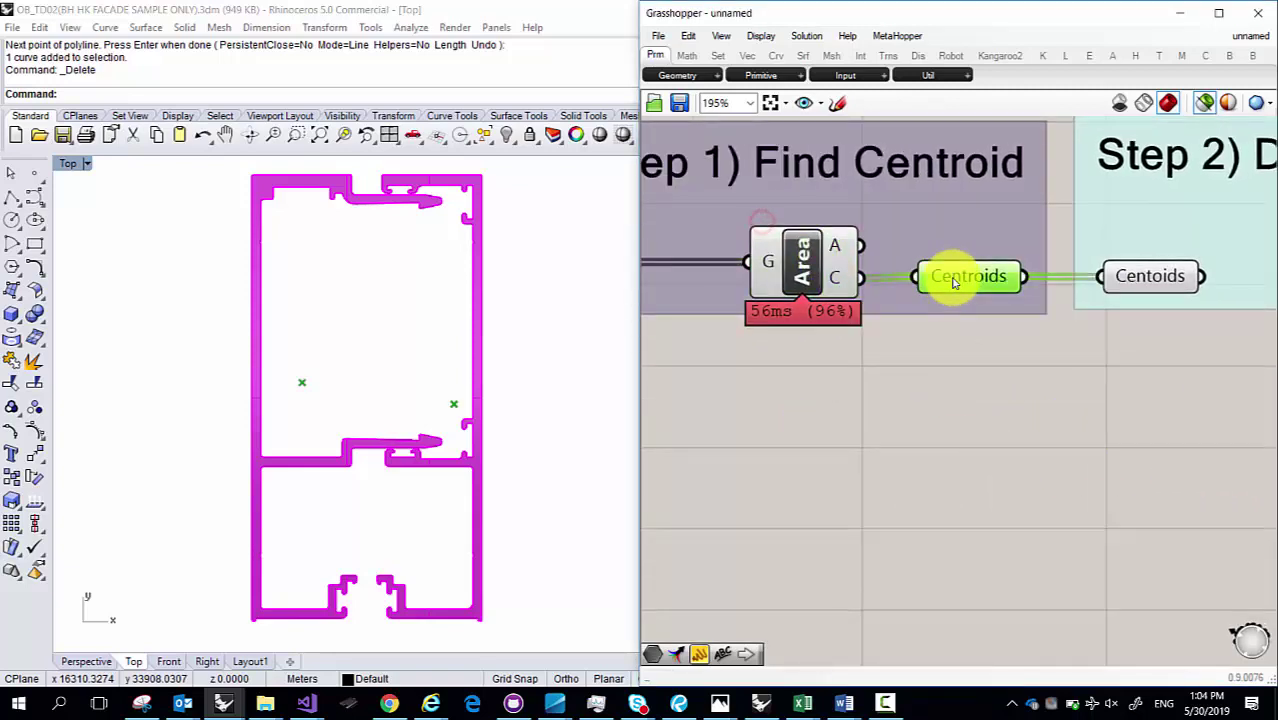
Step: Add another Data parameter and place it just beneath the Centroids parameter of Step 1
{"action": "double_click", "coordinate": [920, 393]}
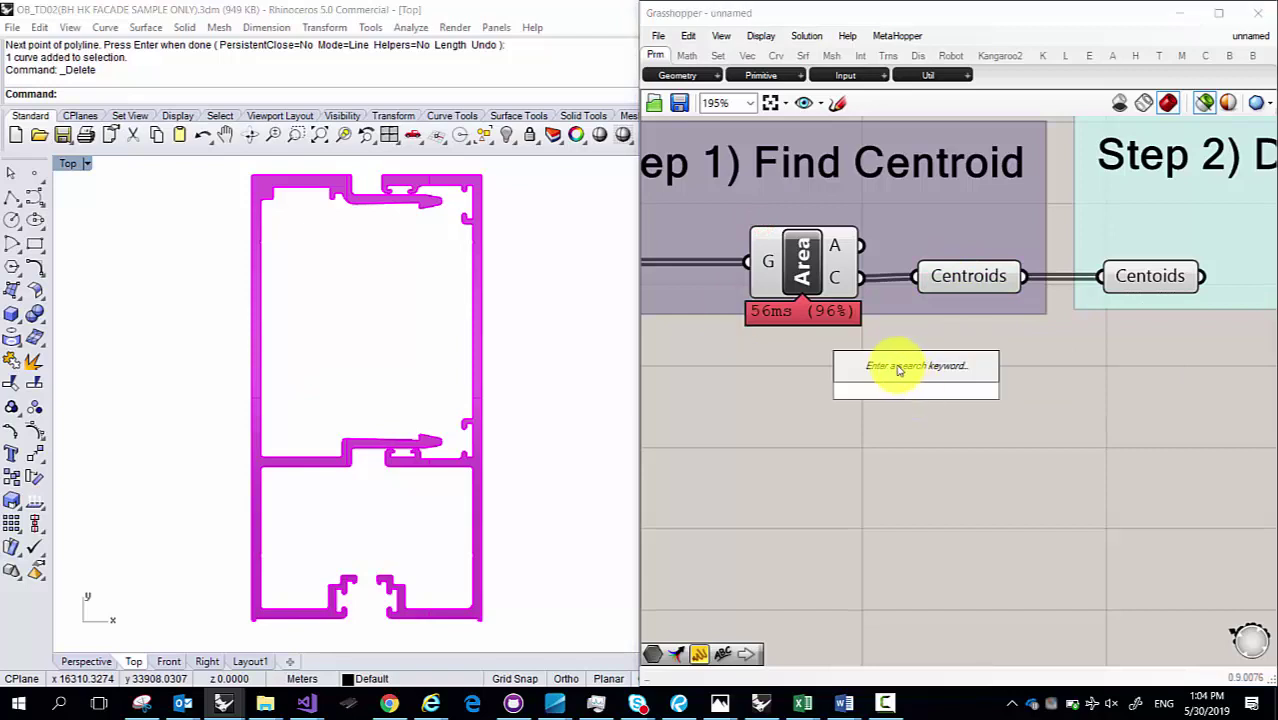
{"action": "type", "text": "data"}
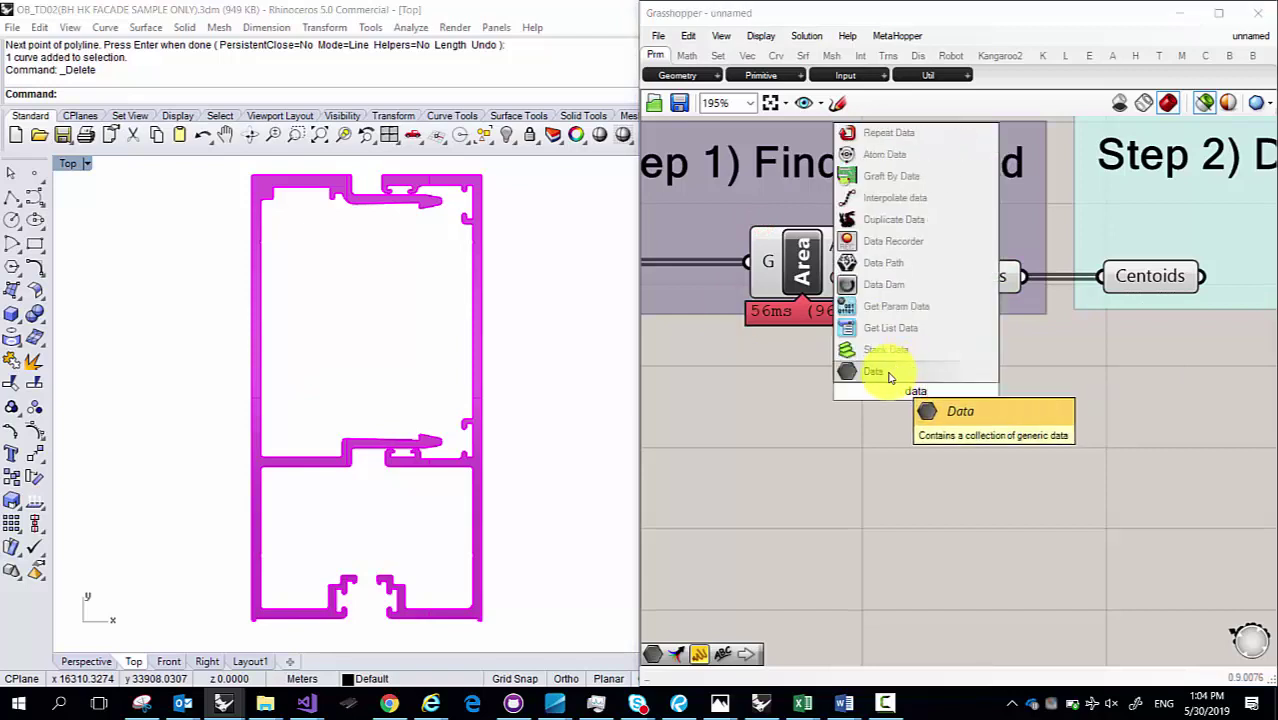
{"action": "left_click", "coordinate": [880, 372]}
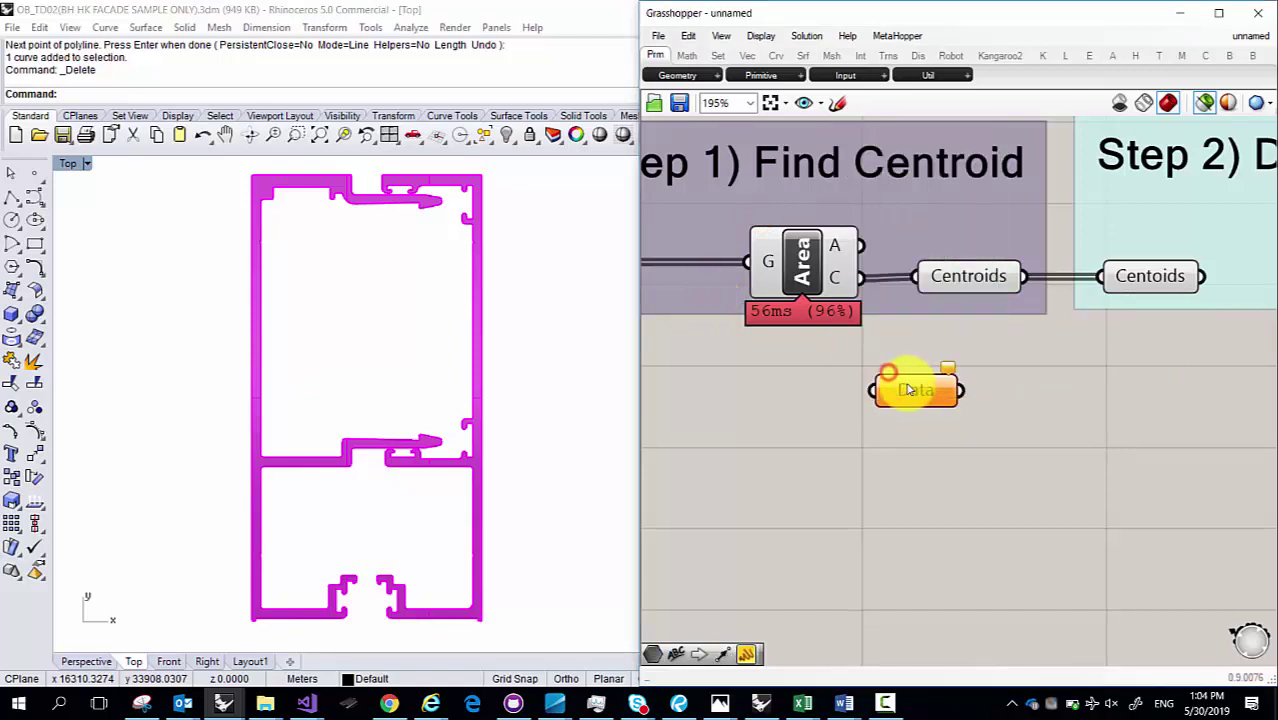
{"action": "left_click_drag", "start_coordinate": [903, 385], "coordinate": [962, 357]}
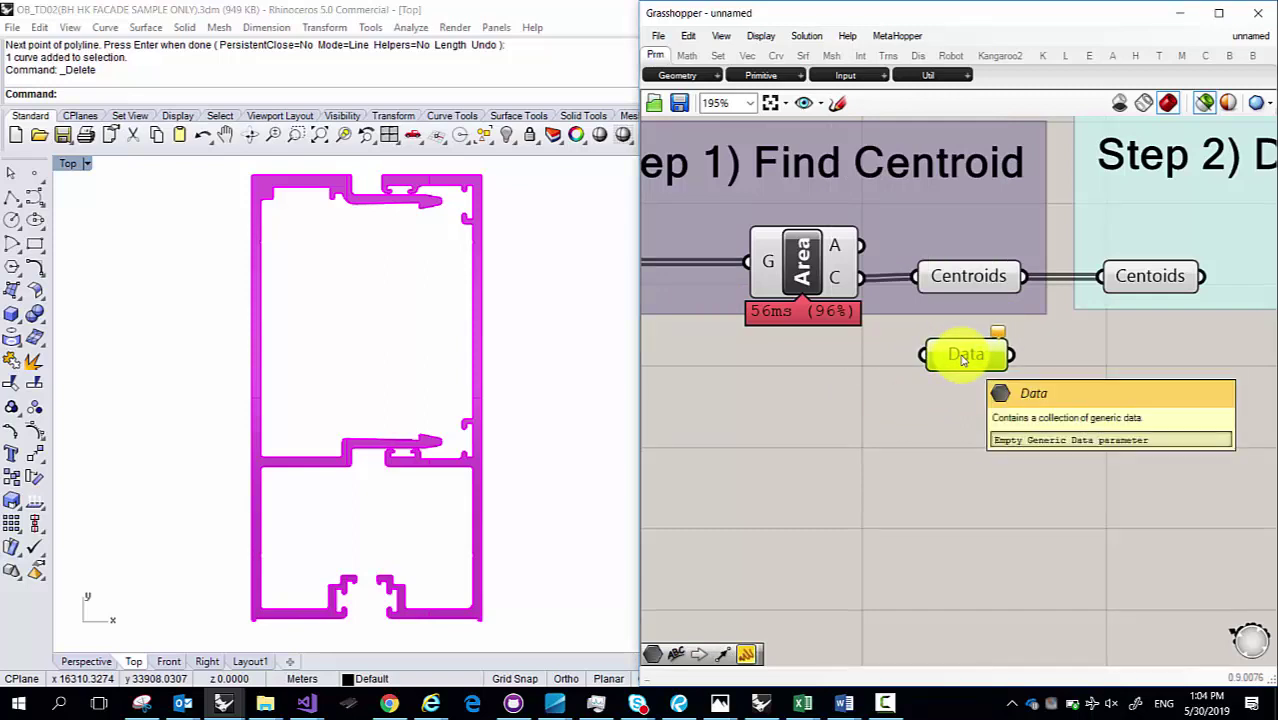
Step: Rename the spare Data parameter below Step 1 as "slkfslkfdglkasg" and delete it
{"action": "right_click", "coordinate": [962, 357]}
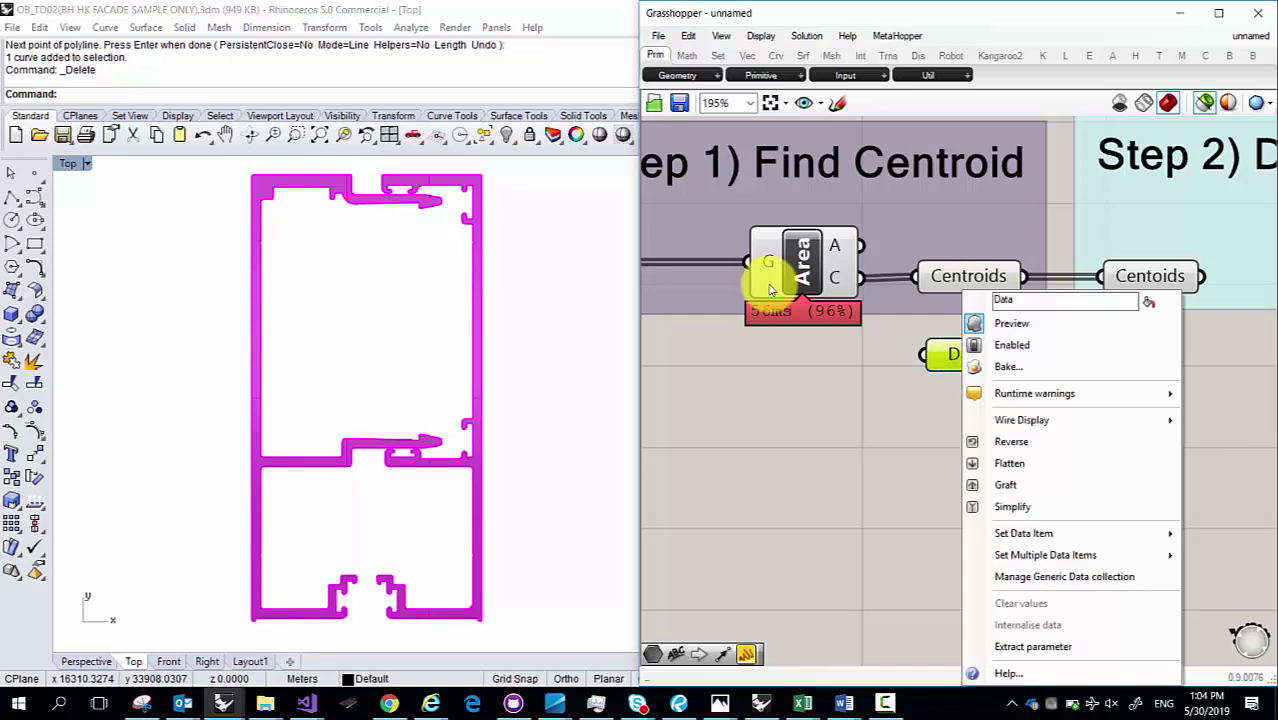
{"action": "left_click", "coordinate": [897, 360]}
{"action": "left_click", "coordinate": [964, 355]}
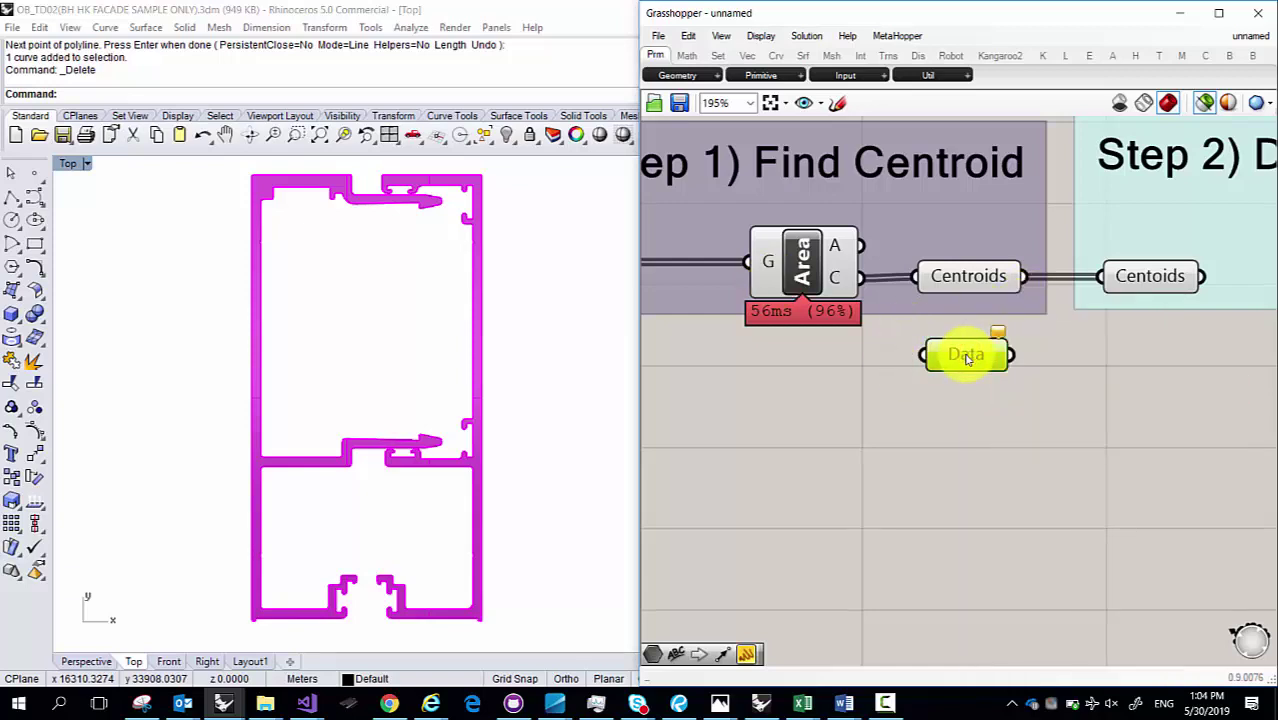
{"action": "right_click", "coordinate": [966, 355]}
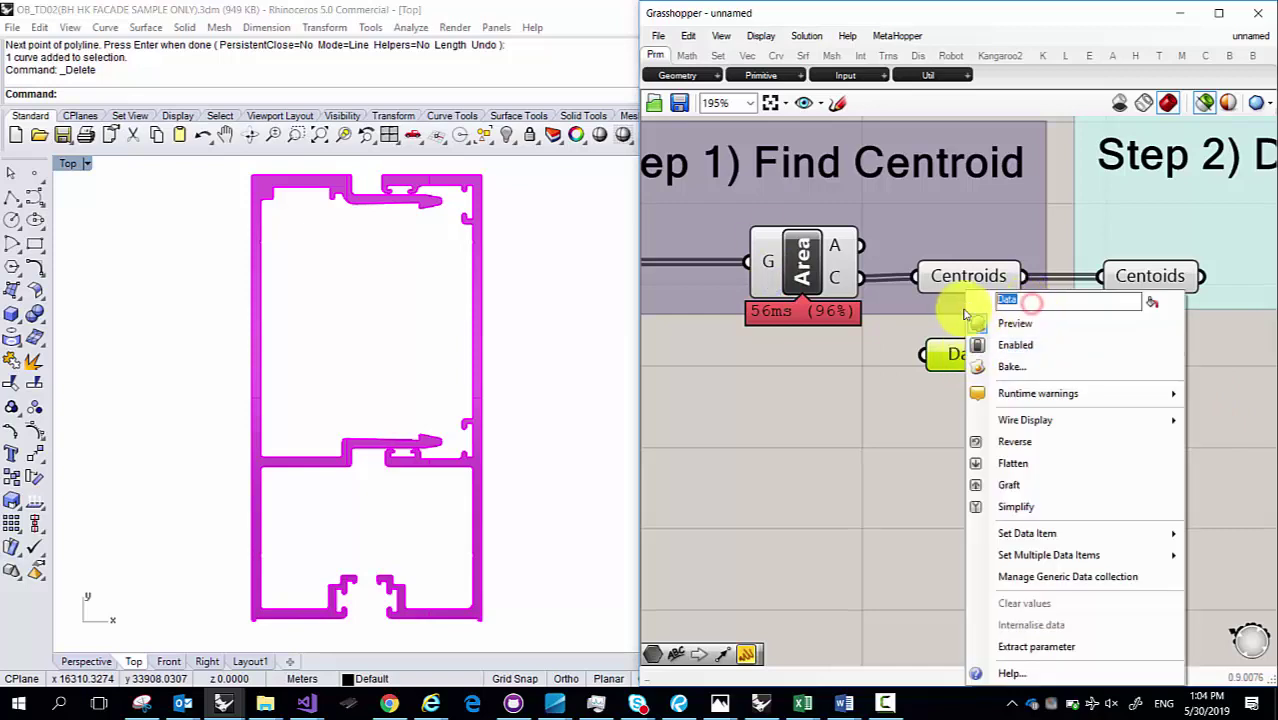
{"action": "type", "text": "slkfslkfdglkasg"}
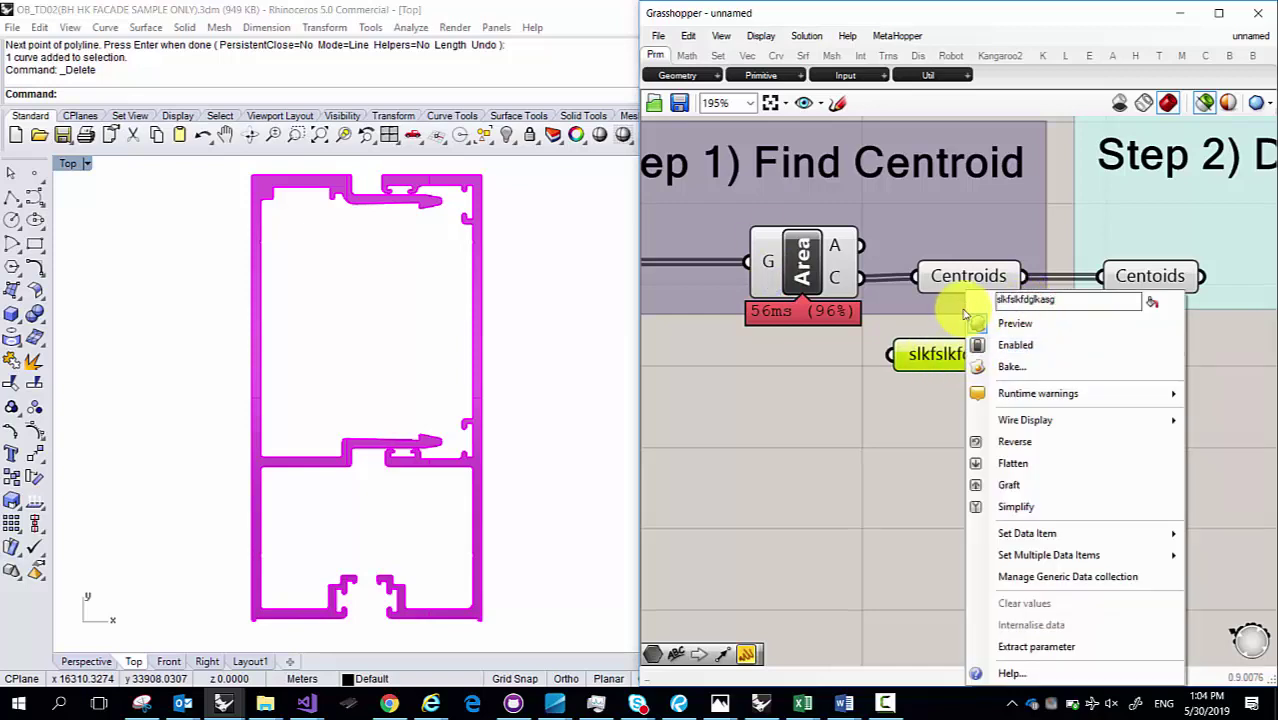
{"action": "key", "text": "Return"}
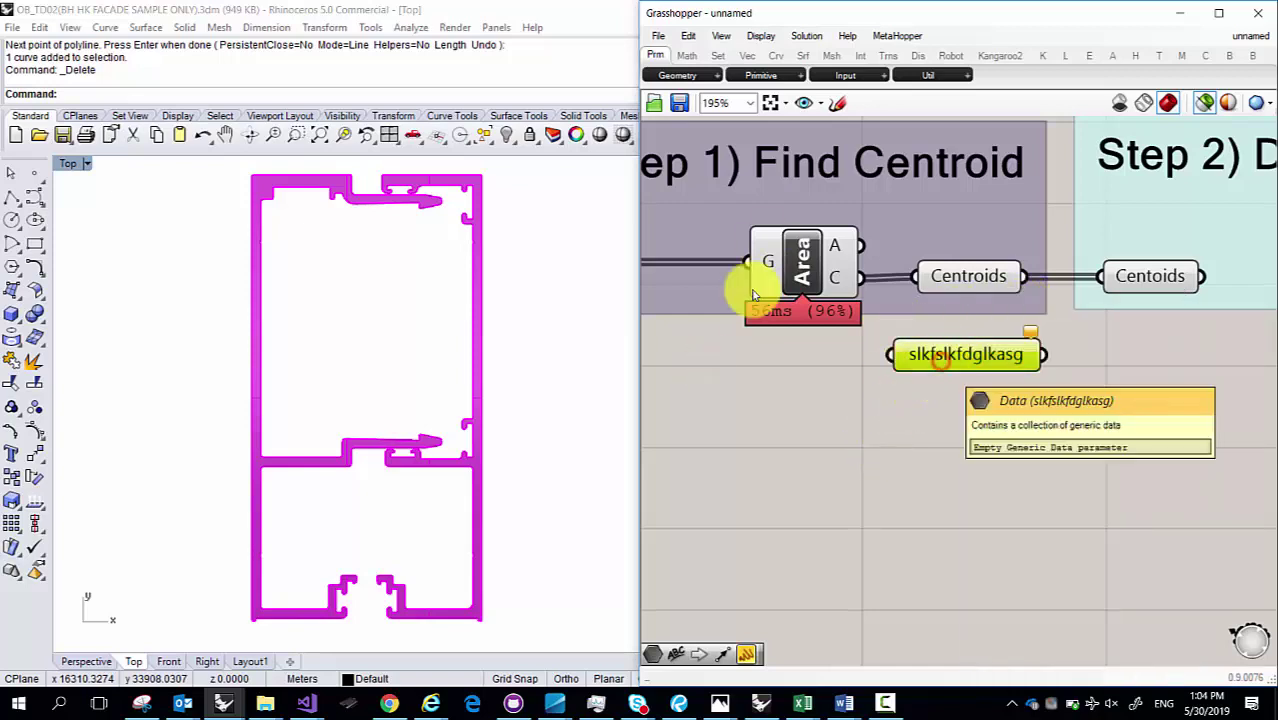
{"action": "key", "text": "Delete"}
Step: Check the Centroids parameter of Step 1 and search the components for "line" below the Step 2 group
{"action": "left_click", "coordinate": [970, 276]}
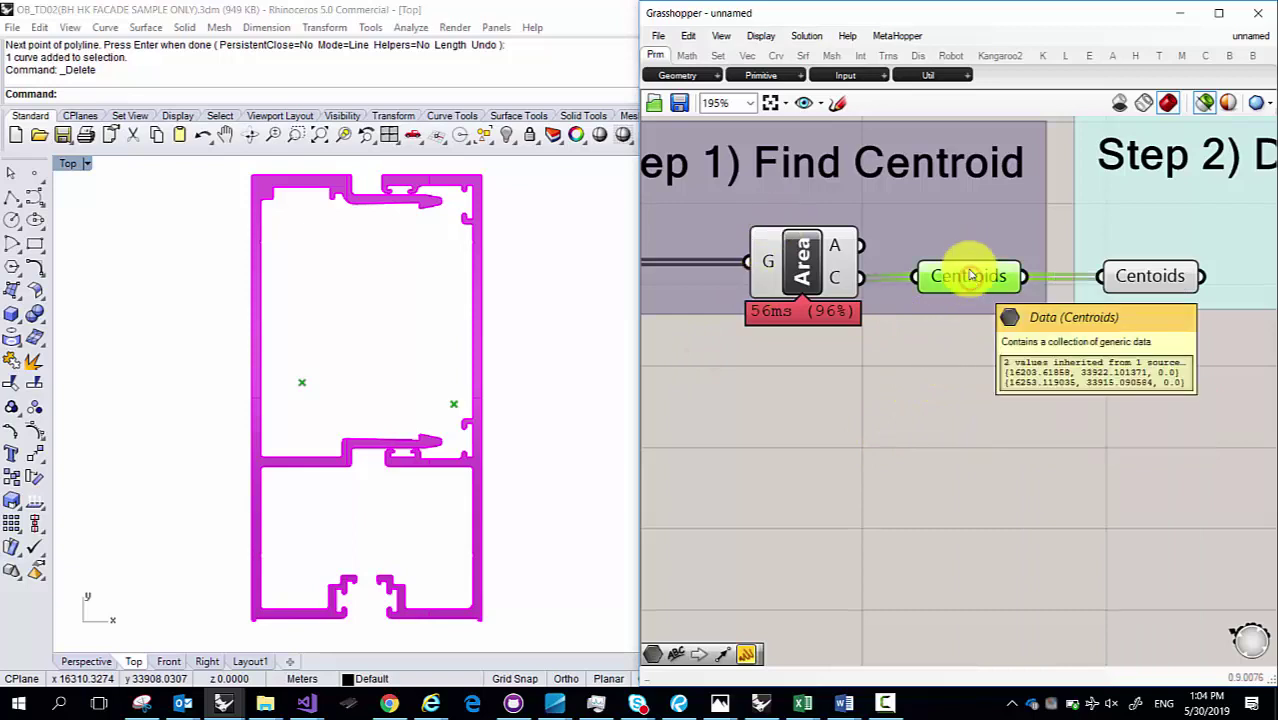
{"action": "right_click_drag", "start_coordinate": [1023, 342], "coordinate": [870, 322]}
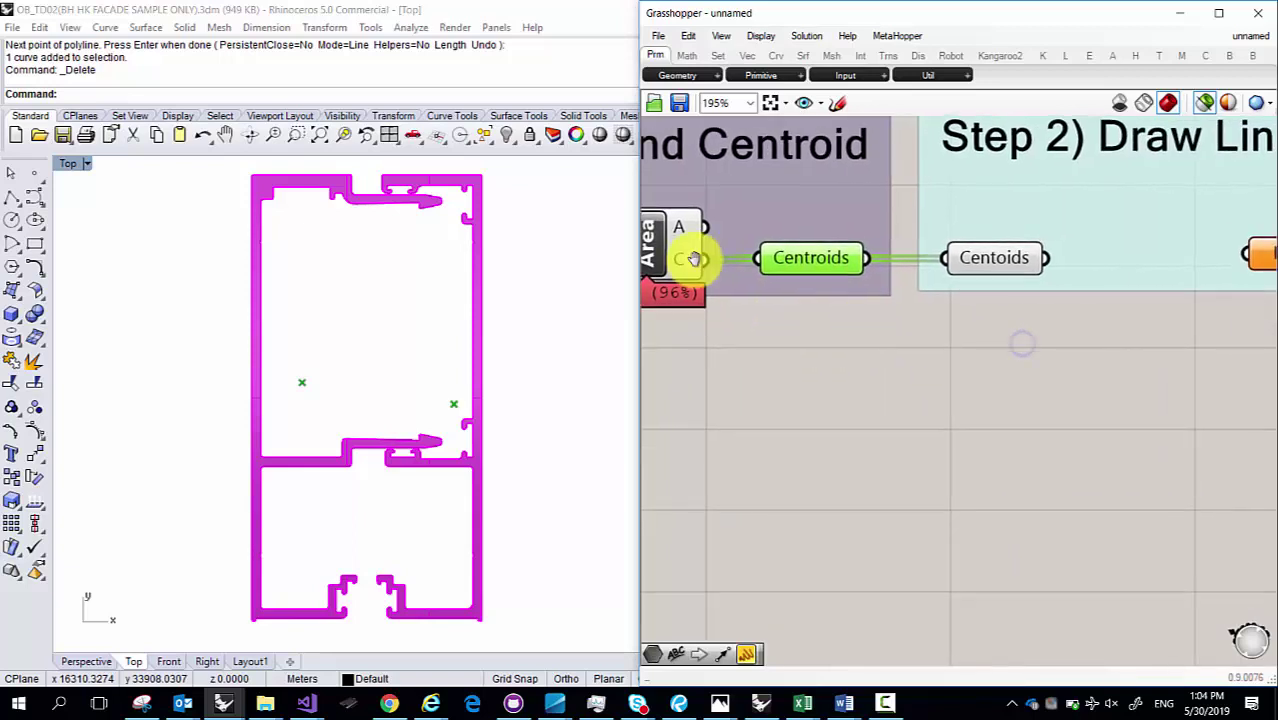
{"action": "right_click_drag", "start_coordinate": [1033, 322], "coordinate": [901, 337]}
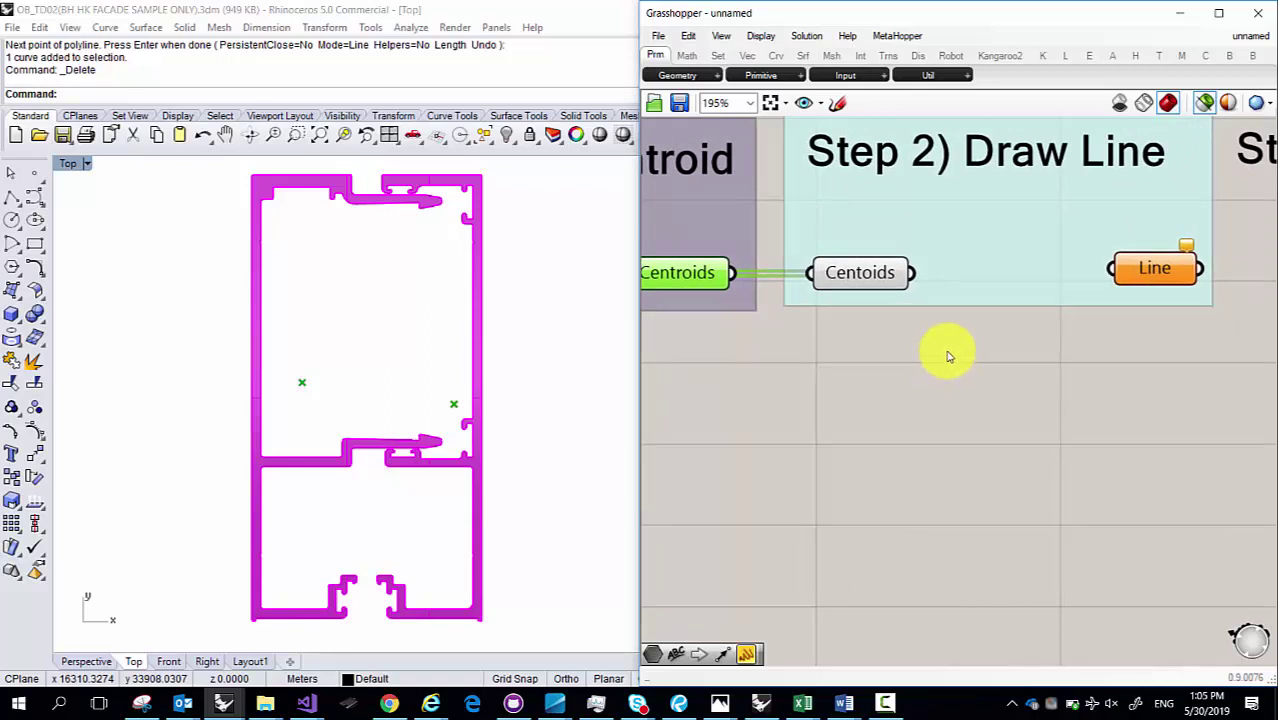
{"action": "left_click", "coordinate": [861, 274]}
{"action": "double_click", "coordinate": [879, 404]}
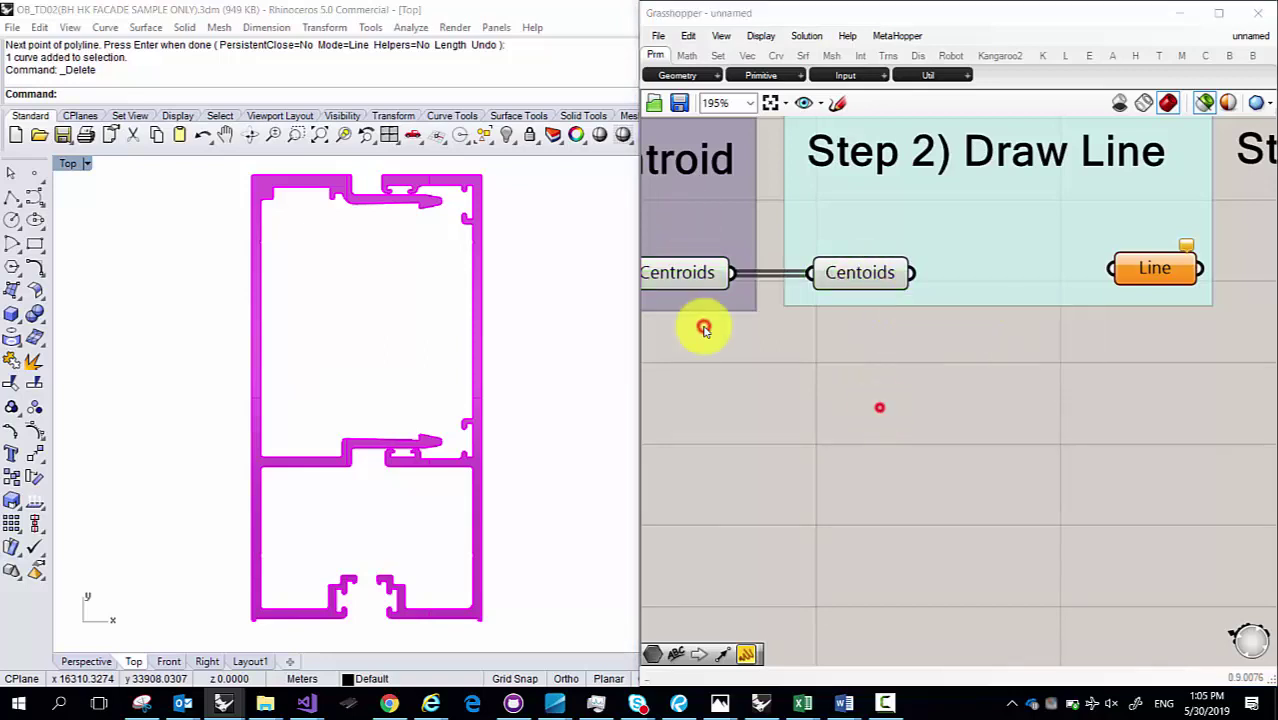
{"action": "type", "text": "line"}
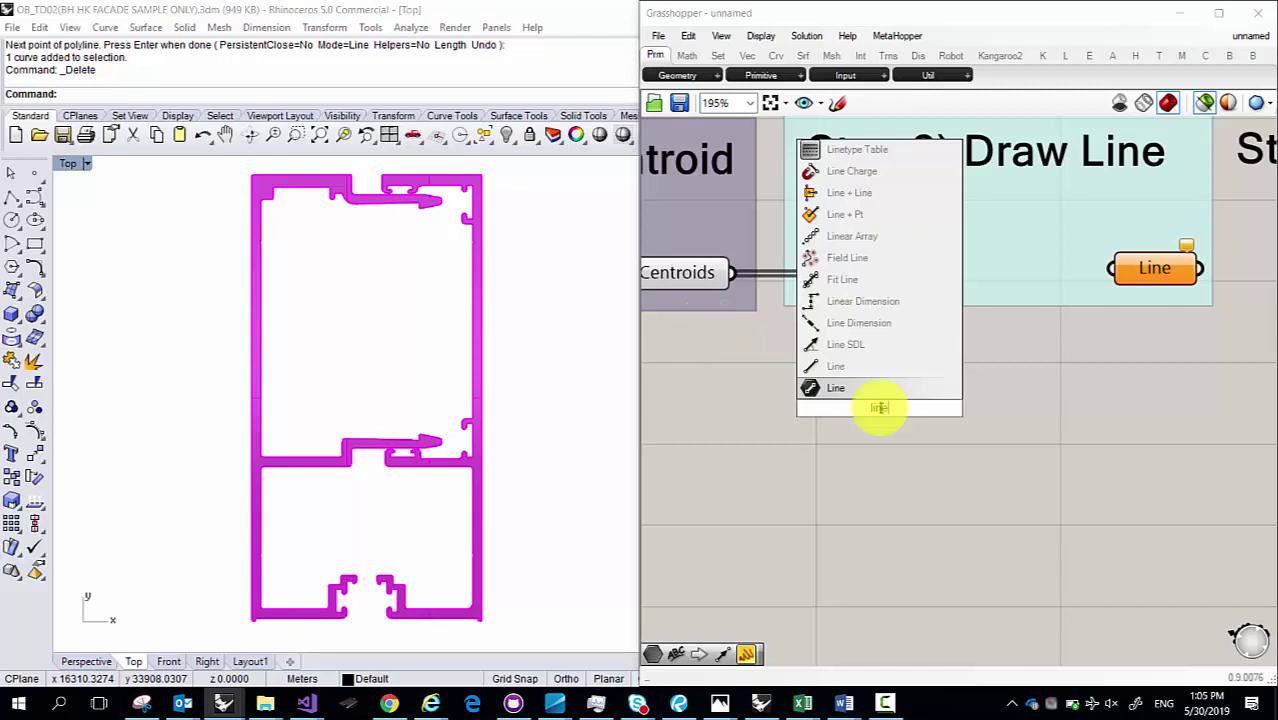
{"action": "double_click", "coordinate": [1021, 405]}
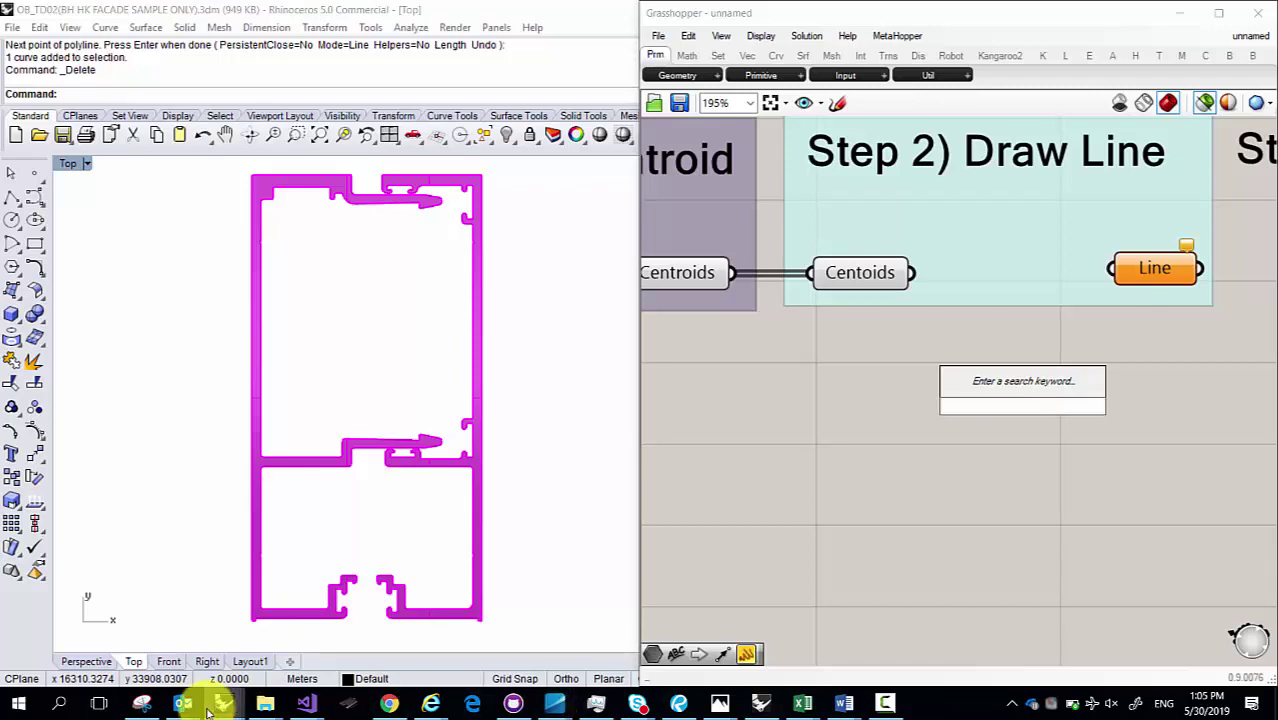
{"action": "left_click", "coordinate": [386, 705]}
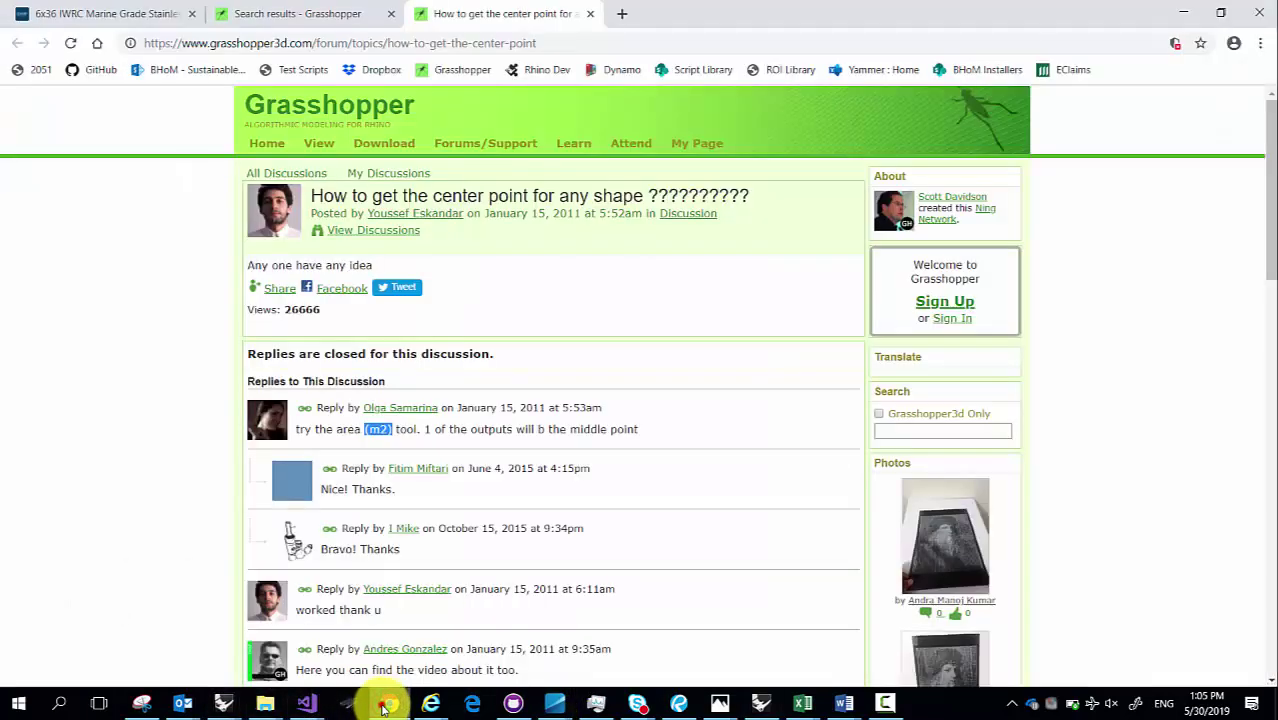
{"action": "left_click", "coordinate": [385, 705]}
{"action": "left_click", "coordinate": [667, 349]}
Step: Place a Line SDL component below the "Step 2) Draw Line" group and delete it again
{"action": "double_click", "coordinate": [833, 438]}
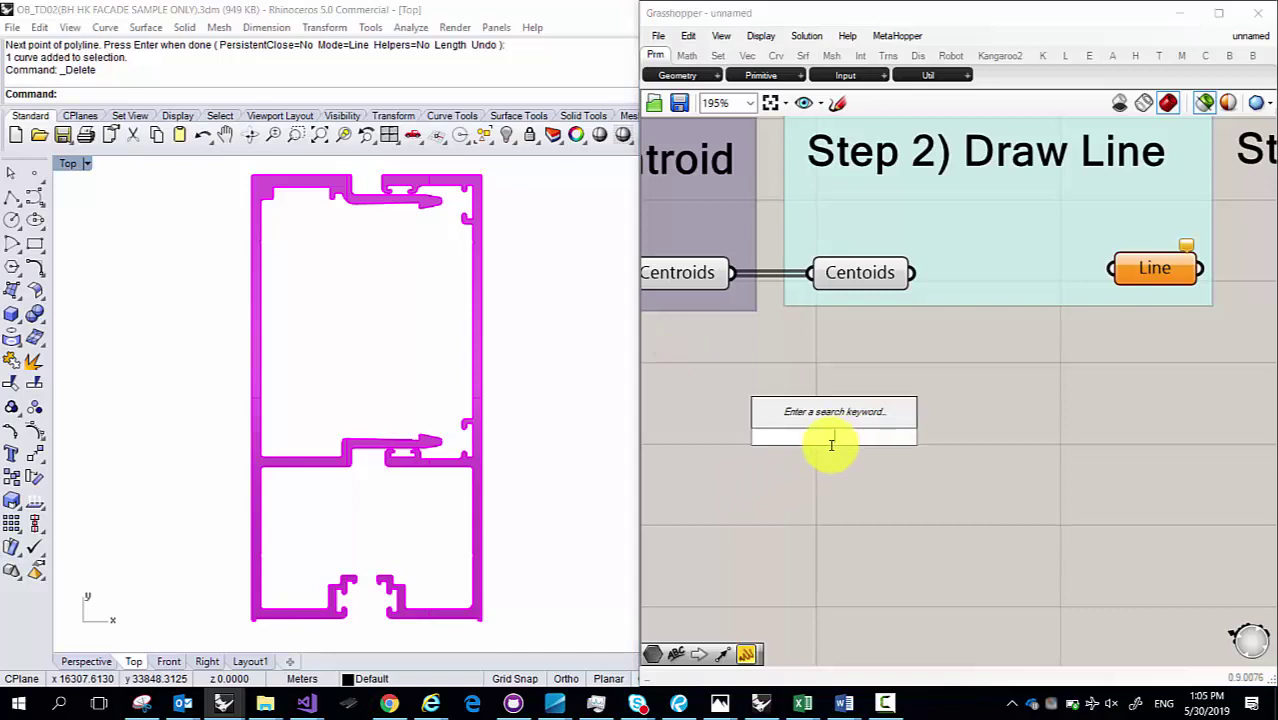
{"action": "type", "text": "line"}
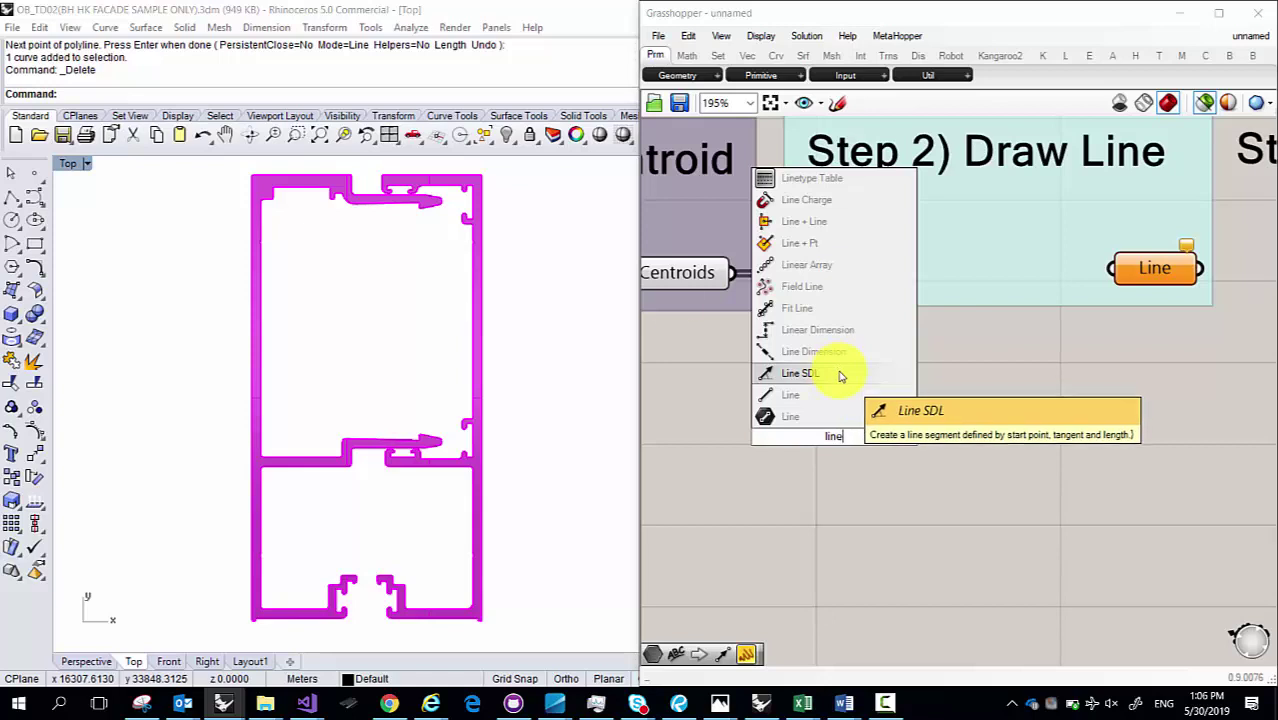
{"action": "left_click", "coordinate": [836, 376]}
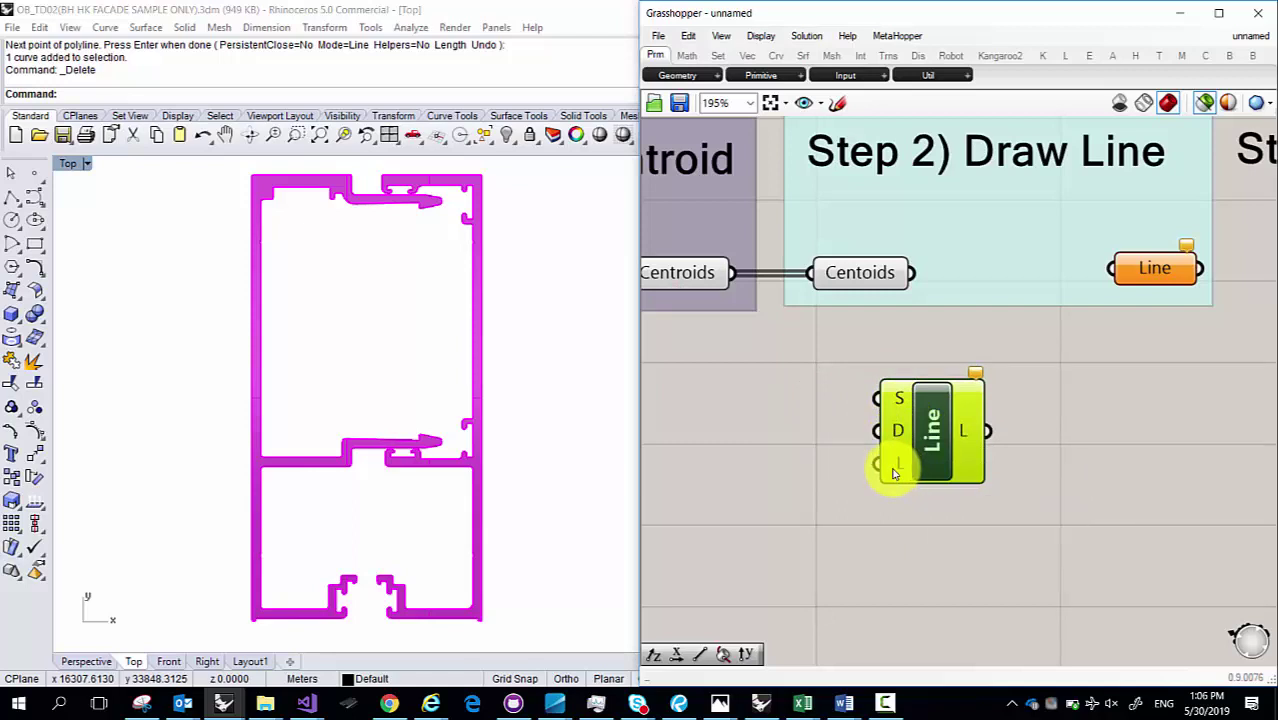
{"action": "key", "text": "Delete"}
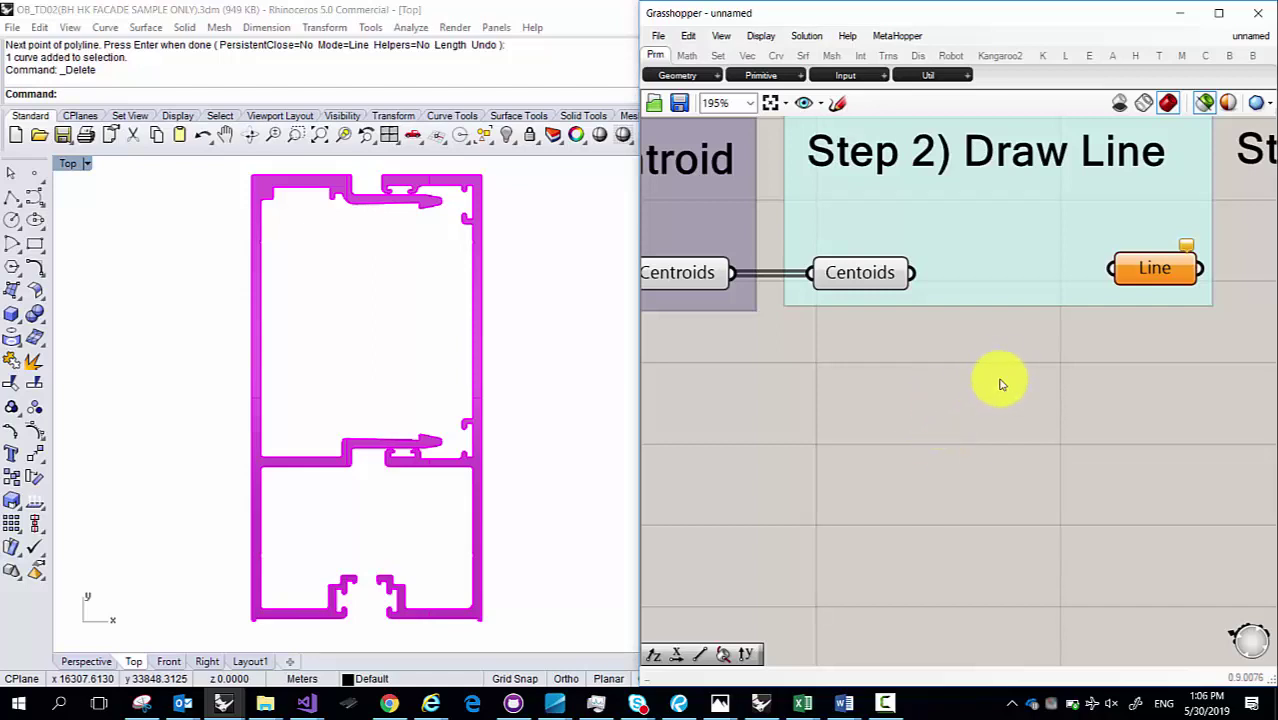
Step: Search the components for "line" and place the two-point Line component below the "Step 2) Draw Line" group
{"action": "left_click", "coordinate": [760, 313]}
{"action": "double_click", "coordinate": [760, 313]}
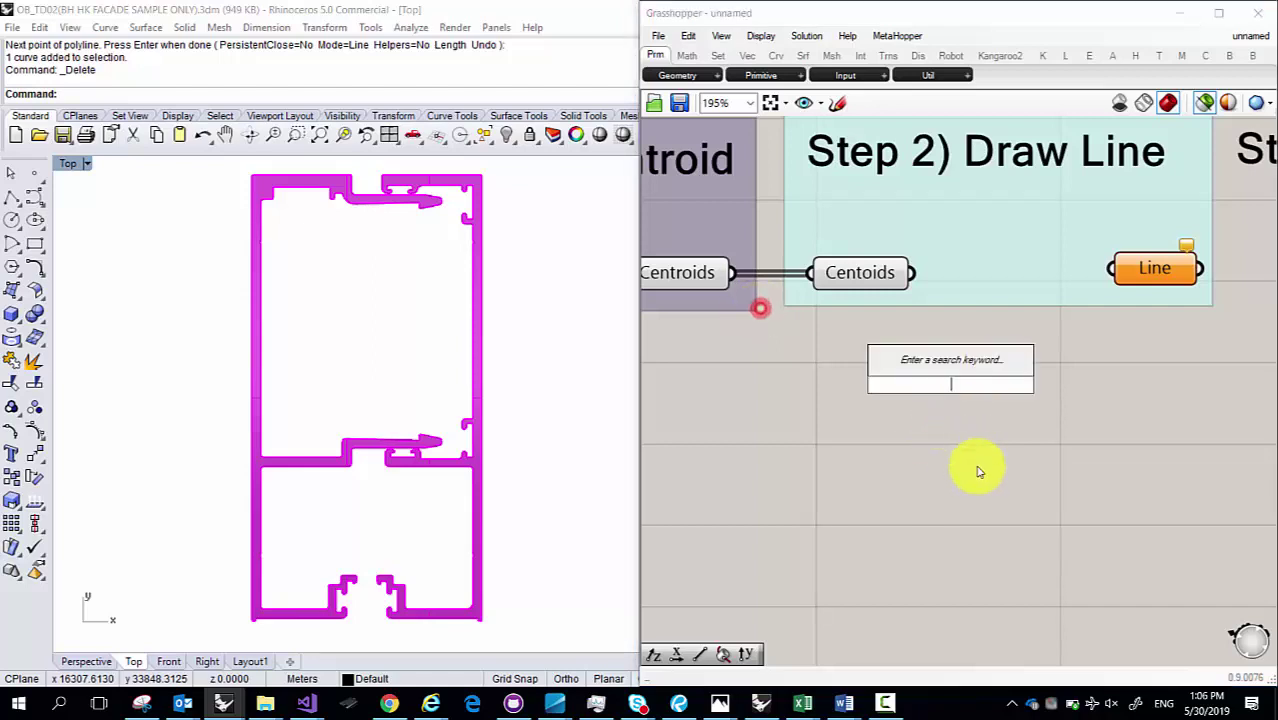
{"action": "left_click", "coordinate": [782, 424]}
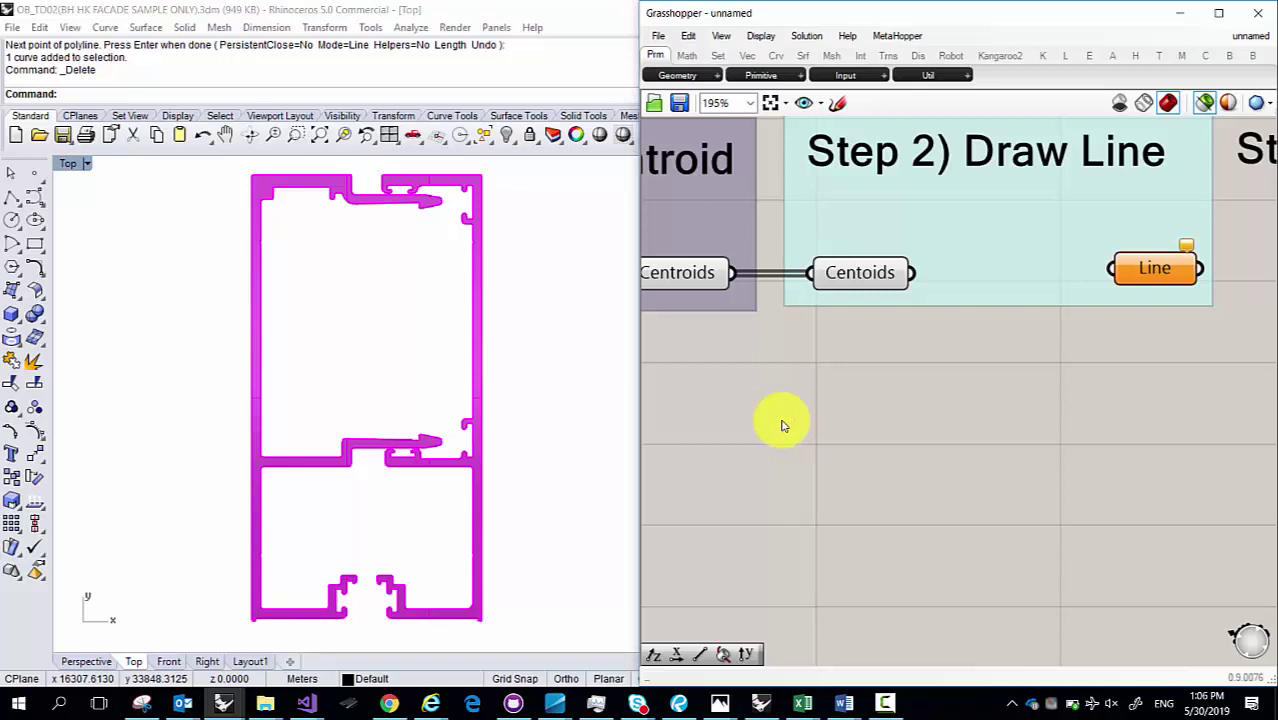
{"action": "double_click", "coordinate": [956, 471]}
{"action": "type", "text": "line"}
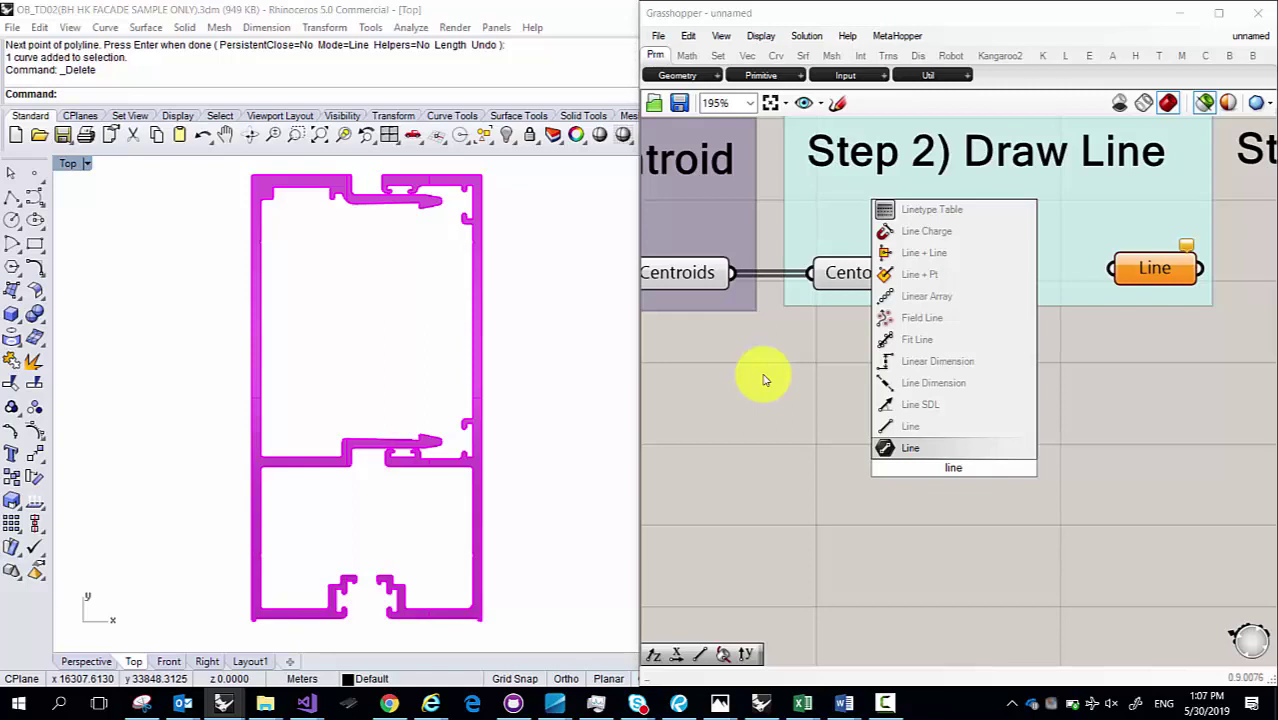
{"action": "left_click", "coordinate": [930, 433]}
{"action": "left_click_drag", "start_coordinate": [950, 477], "coordinate": [995, 410]}
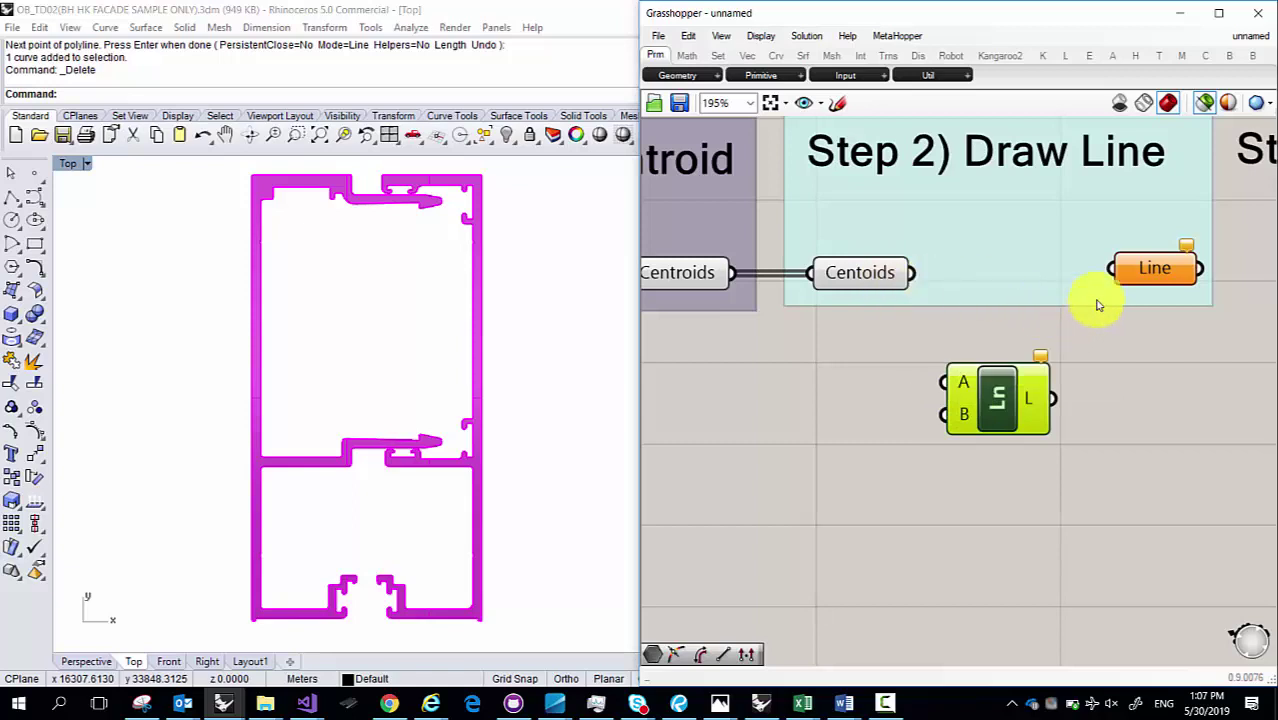
Step: Wire the Centoids parameter of Step 2 into both the A and B inputs of the Line component and reposition that component
{"action": "left_click", "coordinate": [1150, 270]}
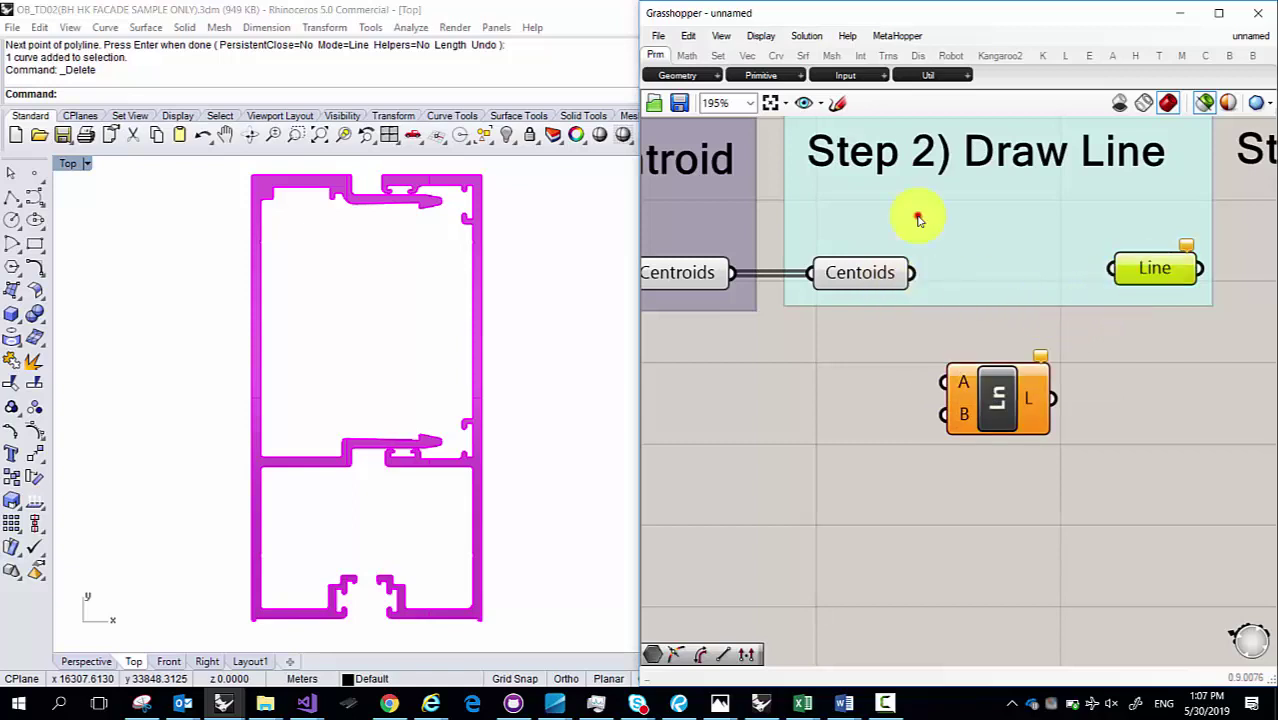
{"action": "left_click", "coordinate": [990, 395]}
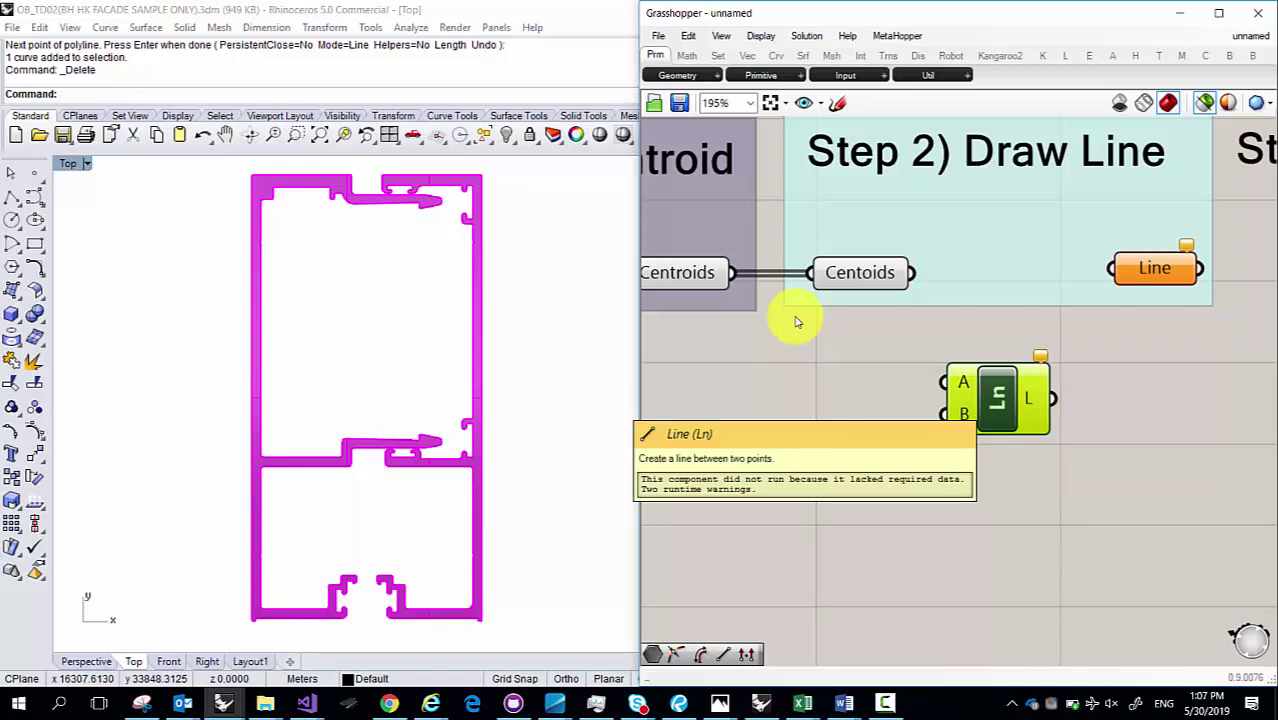
{"action": "left_click", "coordinate": [898, 336]}
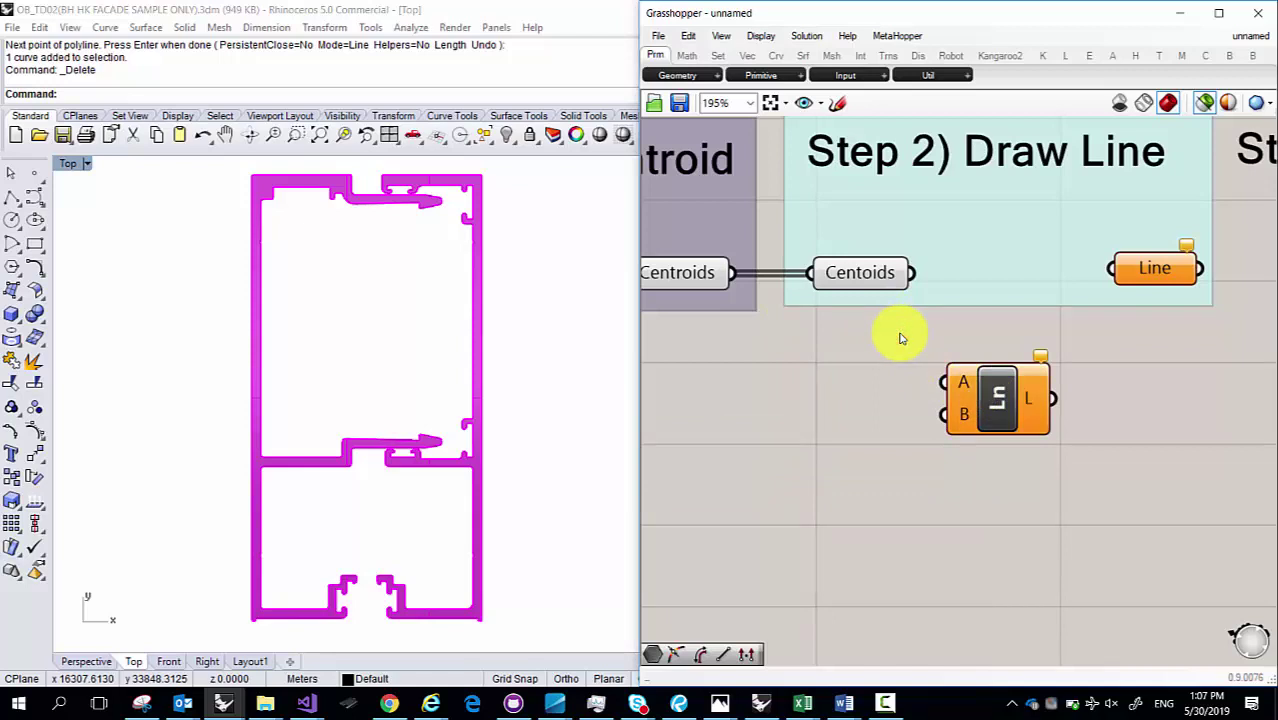
{"action": "left_click_drag", "start_coordinate": [912, 272], "coordinate": [1011, 404]}
{"action": "left_click", "coordinate": [1000, 398]}
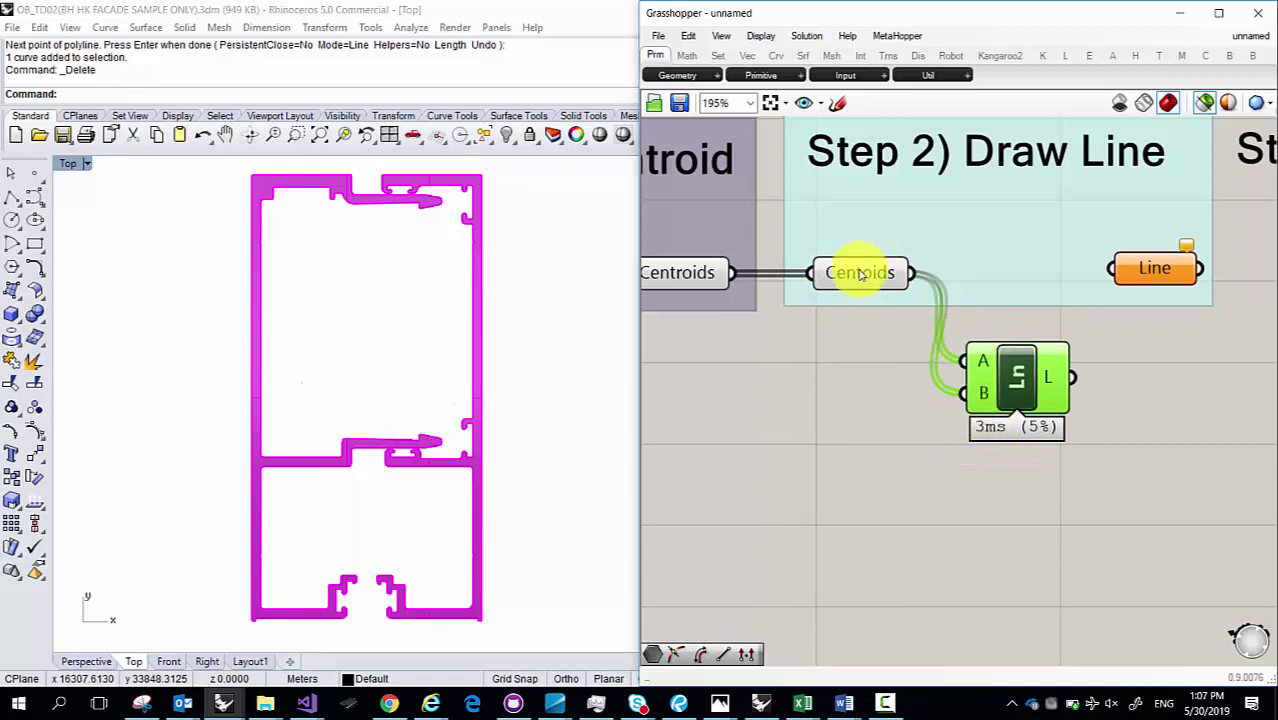
{"action": "mouse_move", "coordinate": [1019, 375]}
{"action": "left_mouse_down"}
{"action": "mouse_move", "coordinate": [1018, 352]}
{"action": "mouse_move", "coordinate": [1008, 359]}
{"action": "left_mouse_up"}
Step: Add a Panel below the Line component and connect the component's L output to it
{"action": "double_click", "coordinate": [983, 520]}
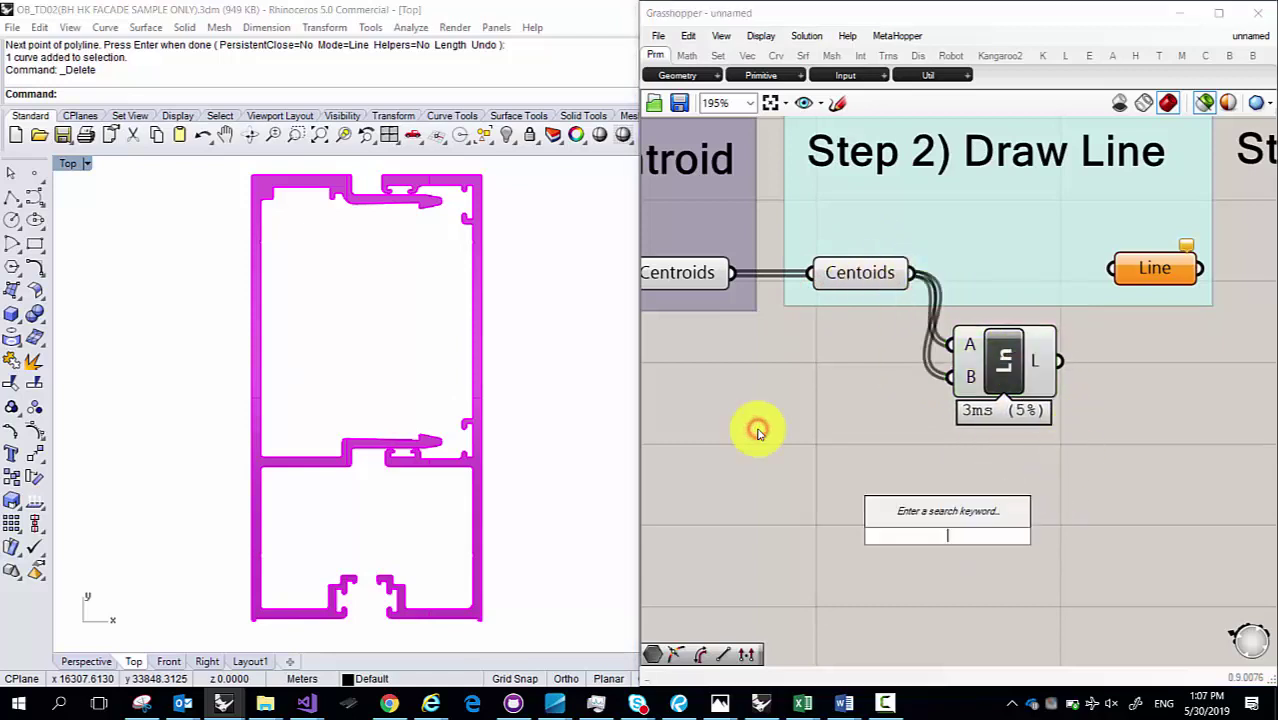
{"action": "type", "text": "panel"}
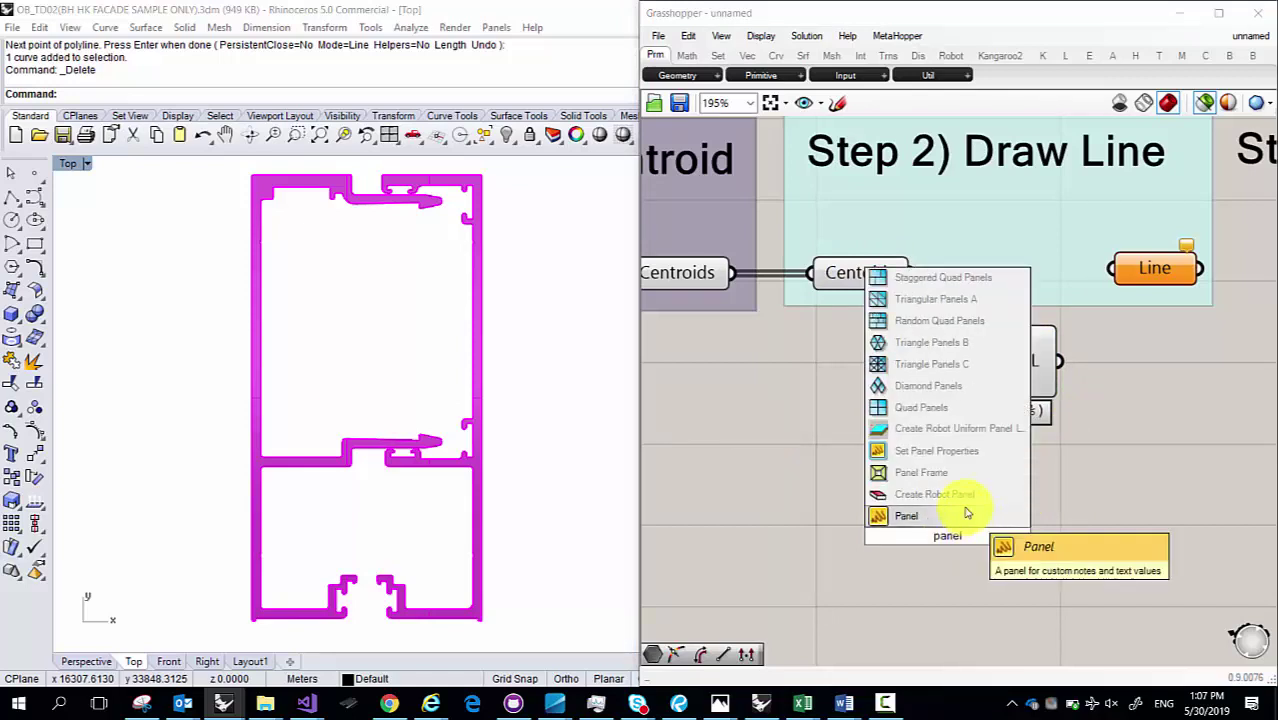
{"action": "left_click", "coordinate": [966, 515]}
{"action": "left_click_drag", "start_coordinate": [1055, 360], "coordinate": [1012, 540]}
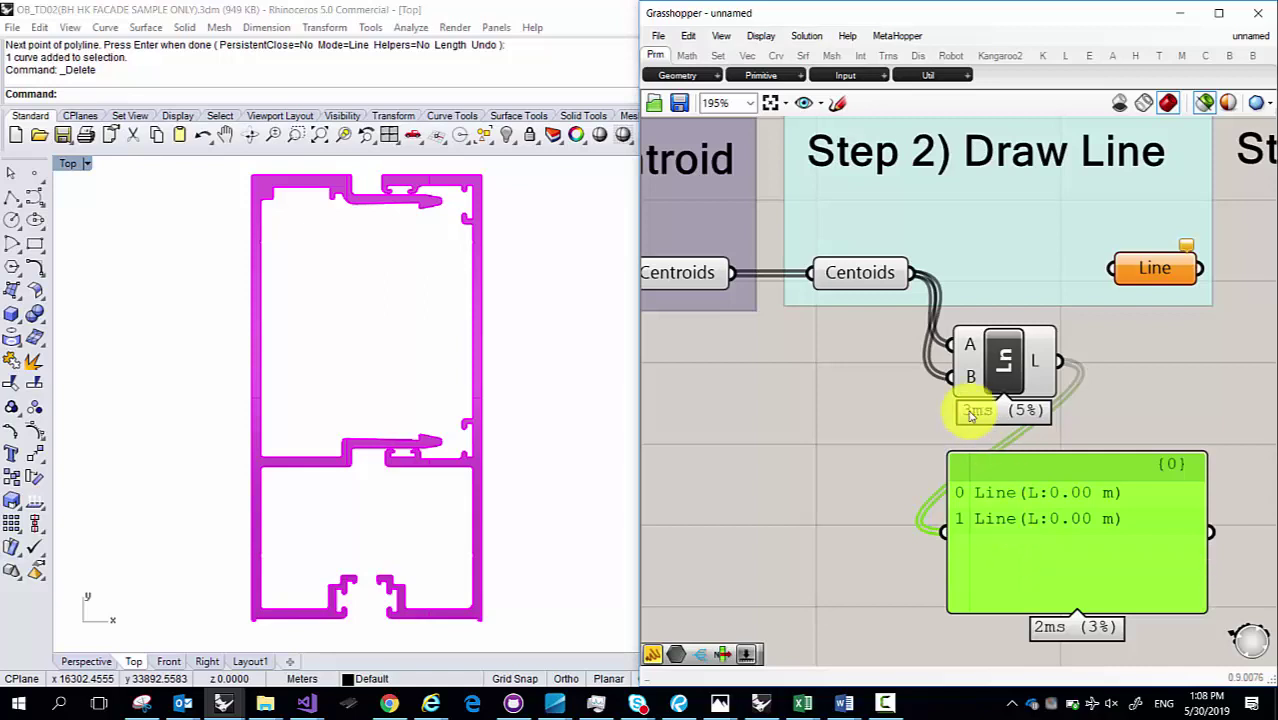
{"action": "right_click_drag", "start_coordinate": [967, 409], "coordinate": [838, 425]}
{"action": "left_click", "coordinate": [838, 410]}
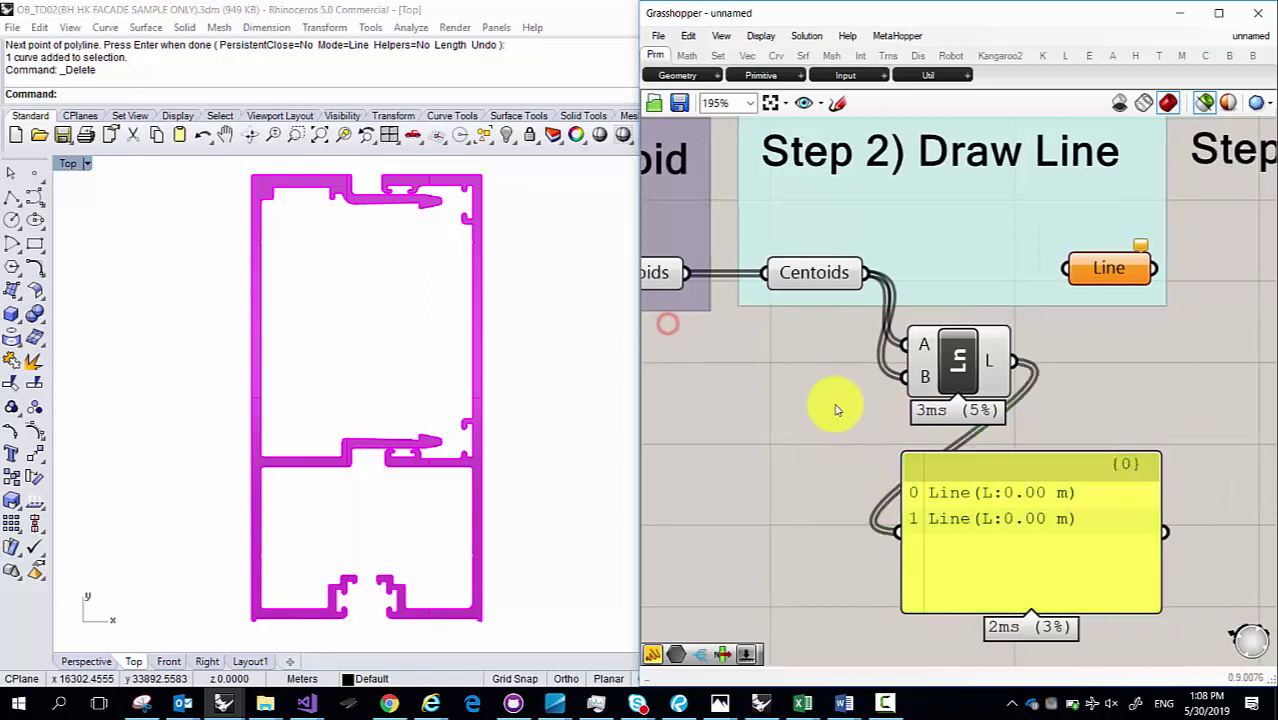
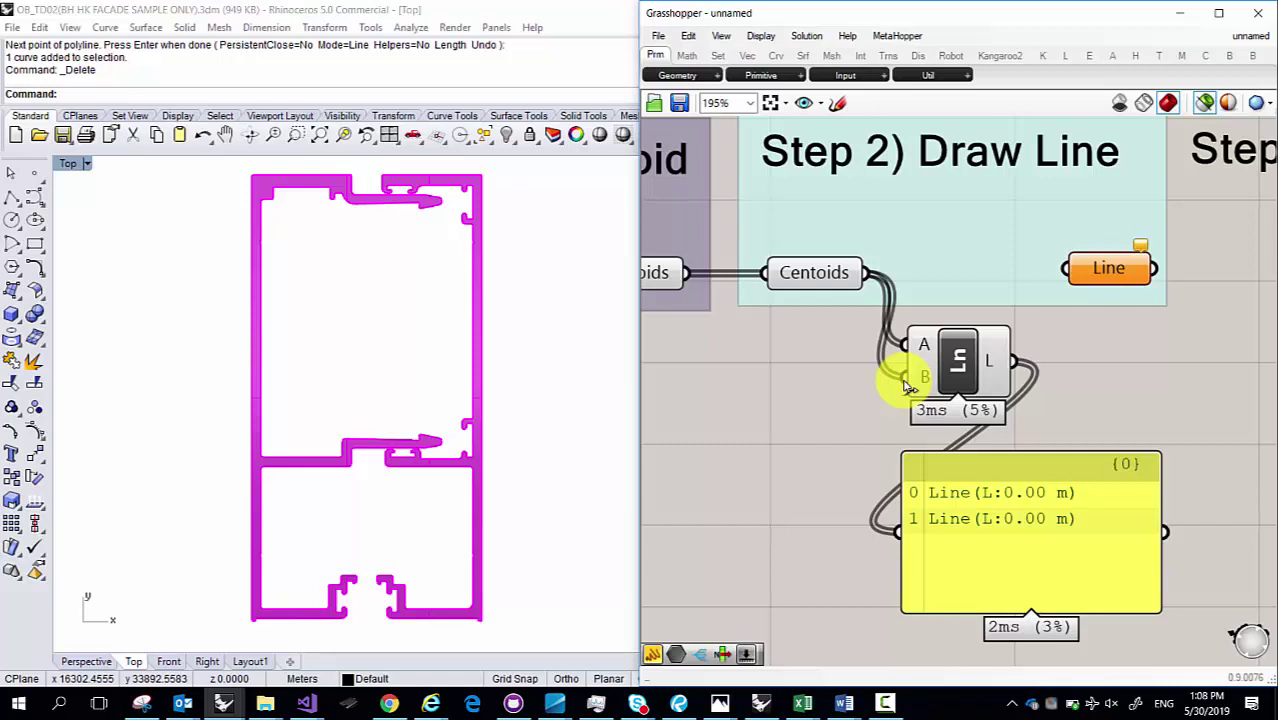
Step: Examine the Area component's A and C outputs in Step 1 and the Line component's L output in Step 2
{"action": "right_click_drag", "start_coordinate": [722, 334], "coordinate": [1005, 324]}
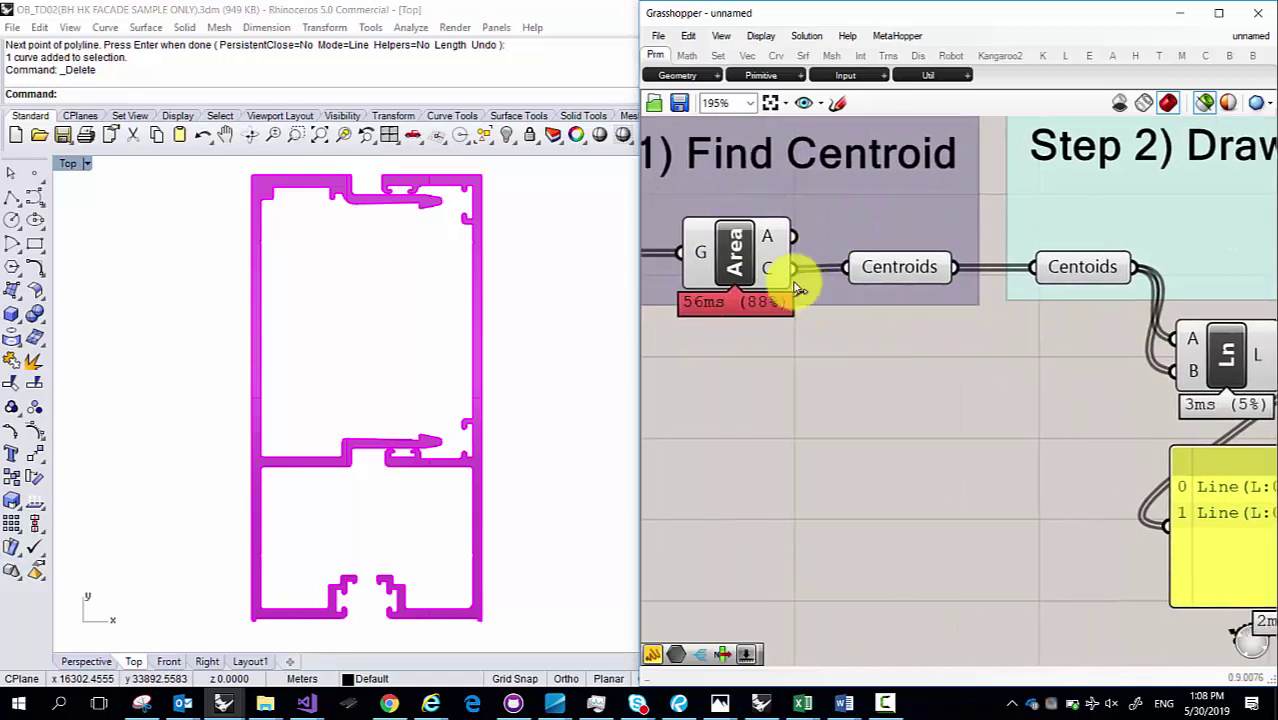
{"action": "left_click", "coordinate": [757, 268]}
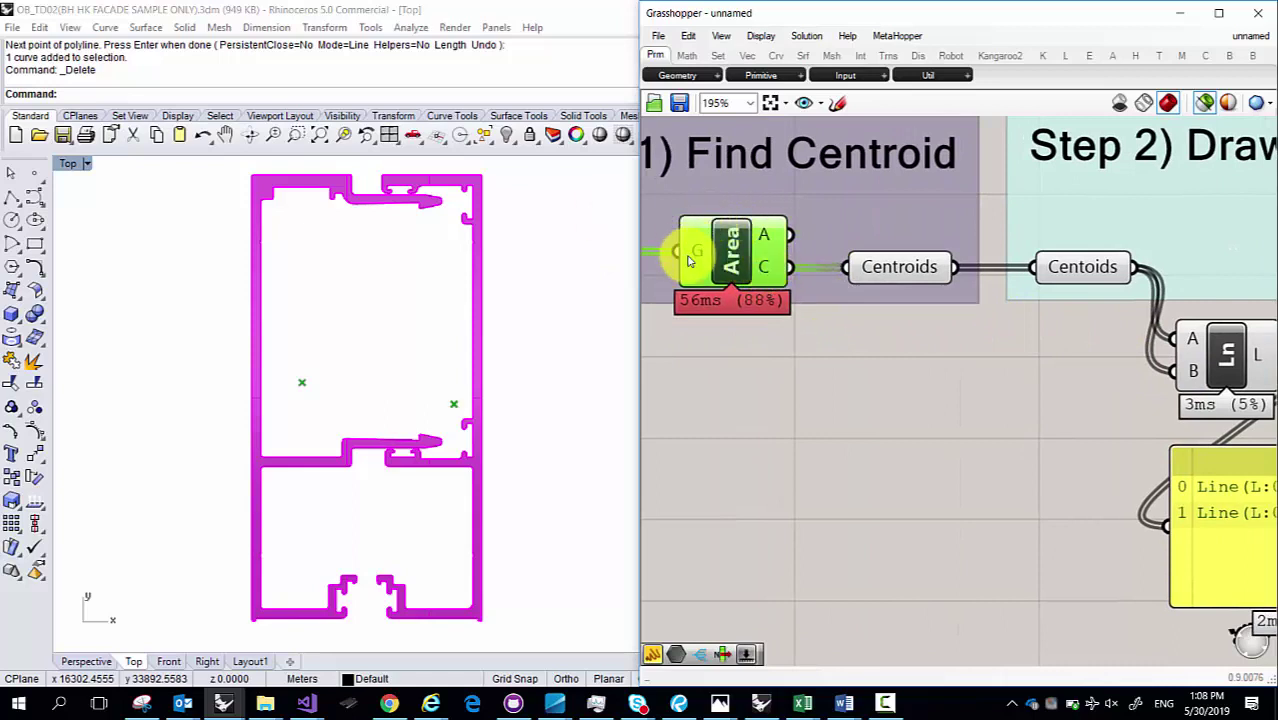
{"action": "mouse_move", "coordinate": [770, 235]}
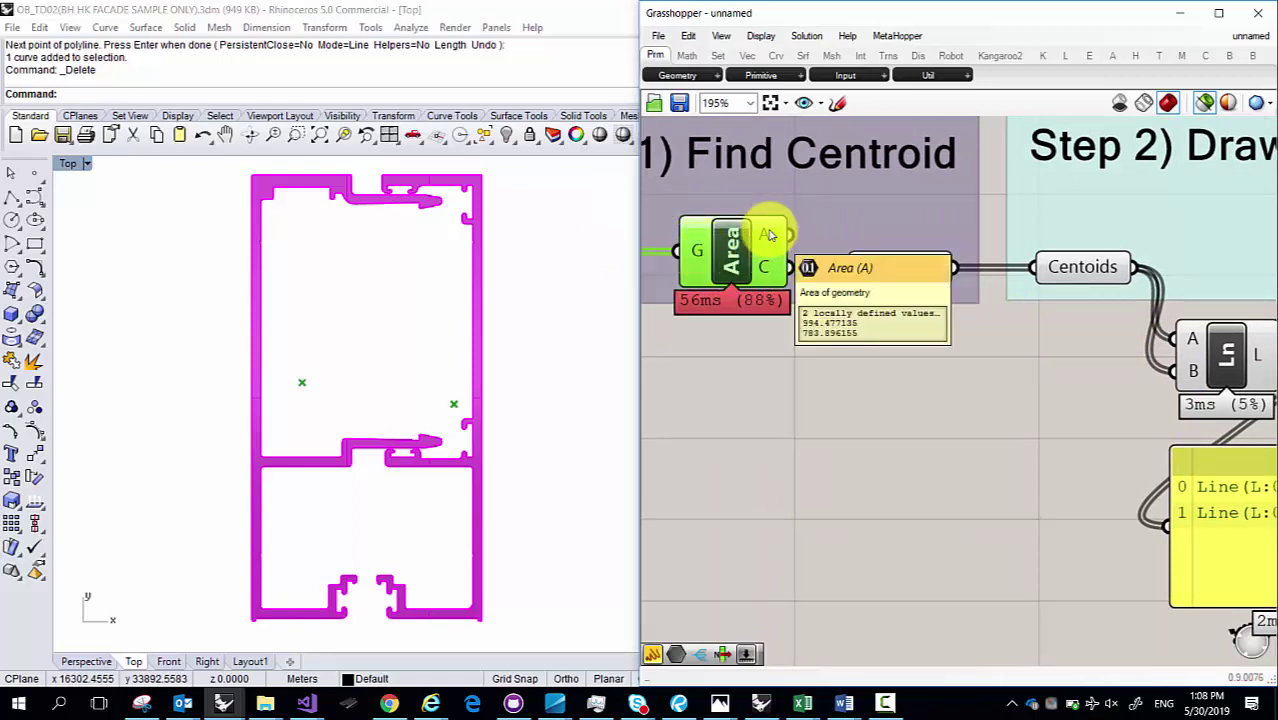
{"action": "mouse_move", "coordinate": [768, 268]}
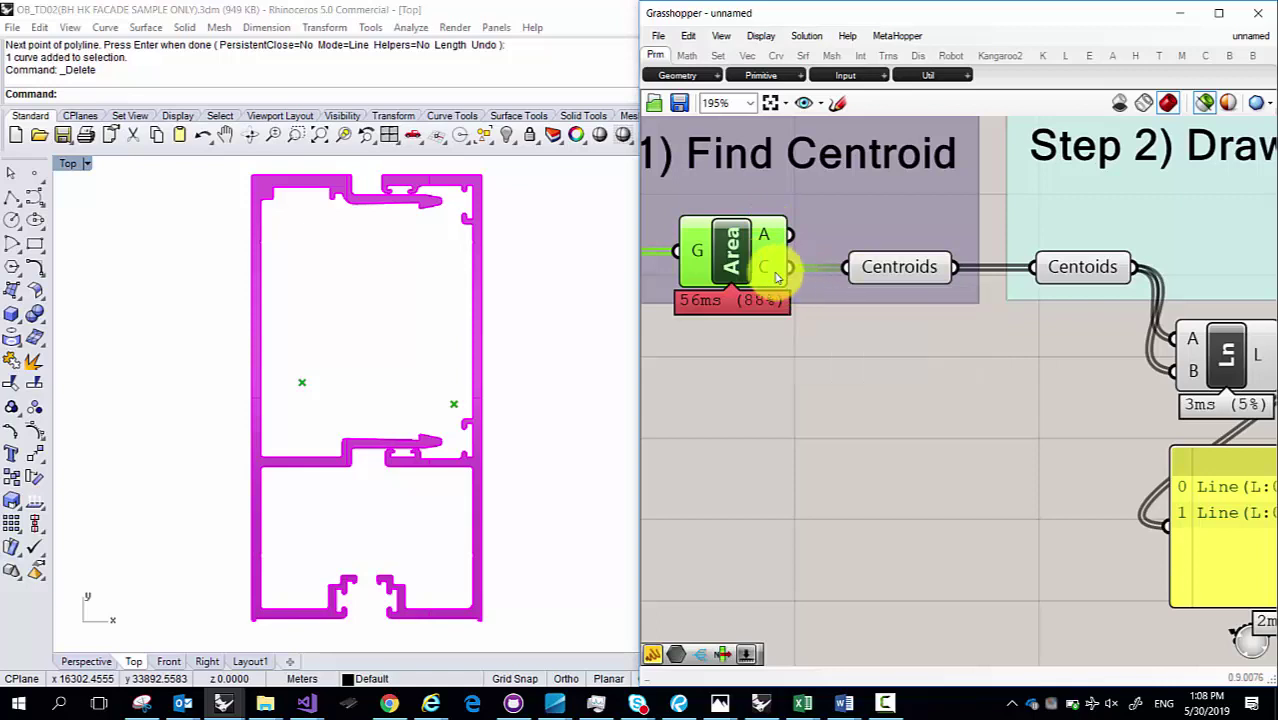
{"action": "right_click_drag", "start_coordinate": [1104, 277], "coordinate": [845, 265]}
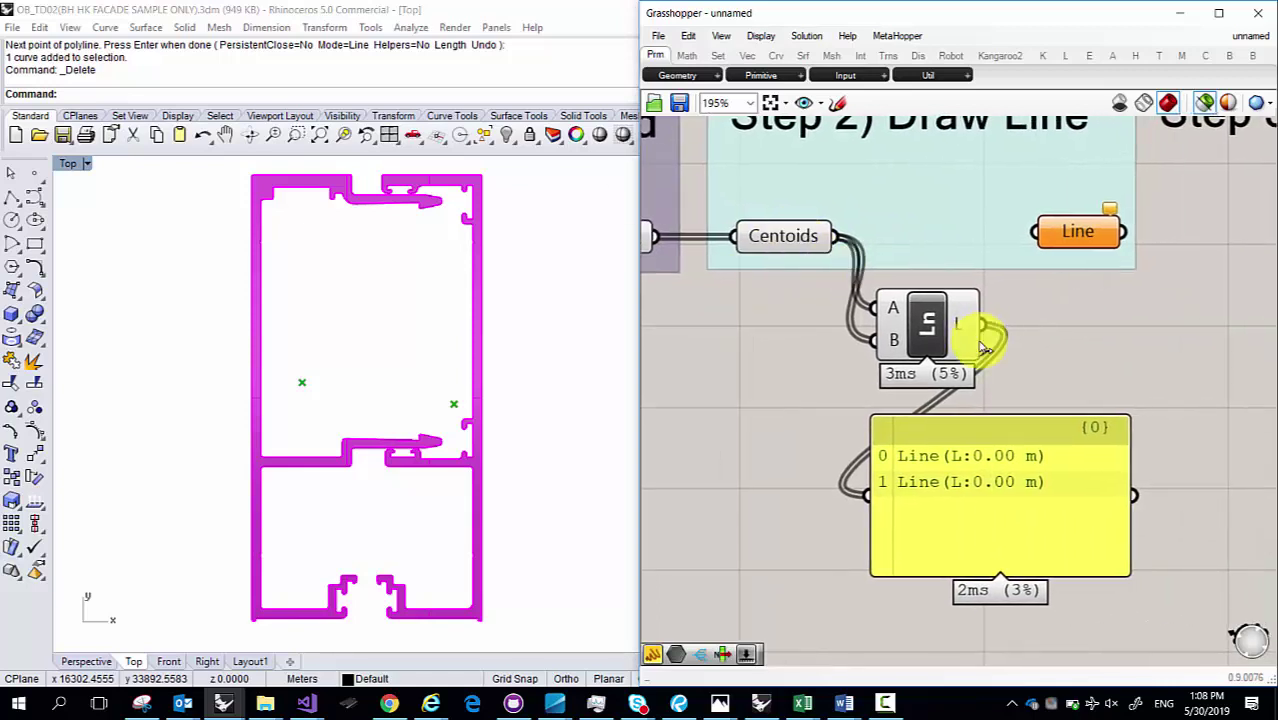
{"action": "mouse_move", "coordinate": [975, 346]}
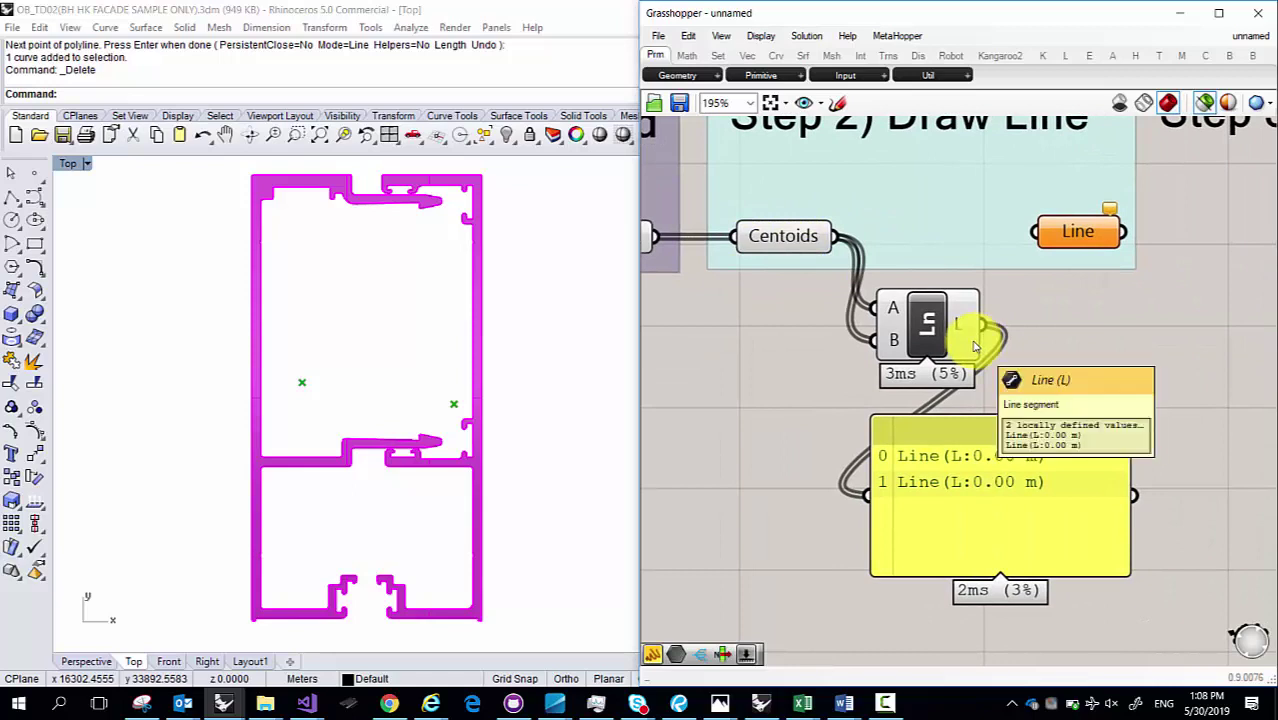
Step: Examine the data in the Centoids parameter, the Line component's A and B inputs, and the empty Line parameter in Step 2
{"action": "left_click", "coordinate": [956, 337]}
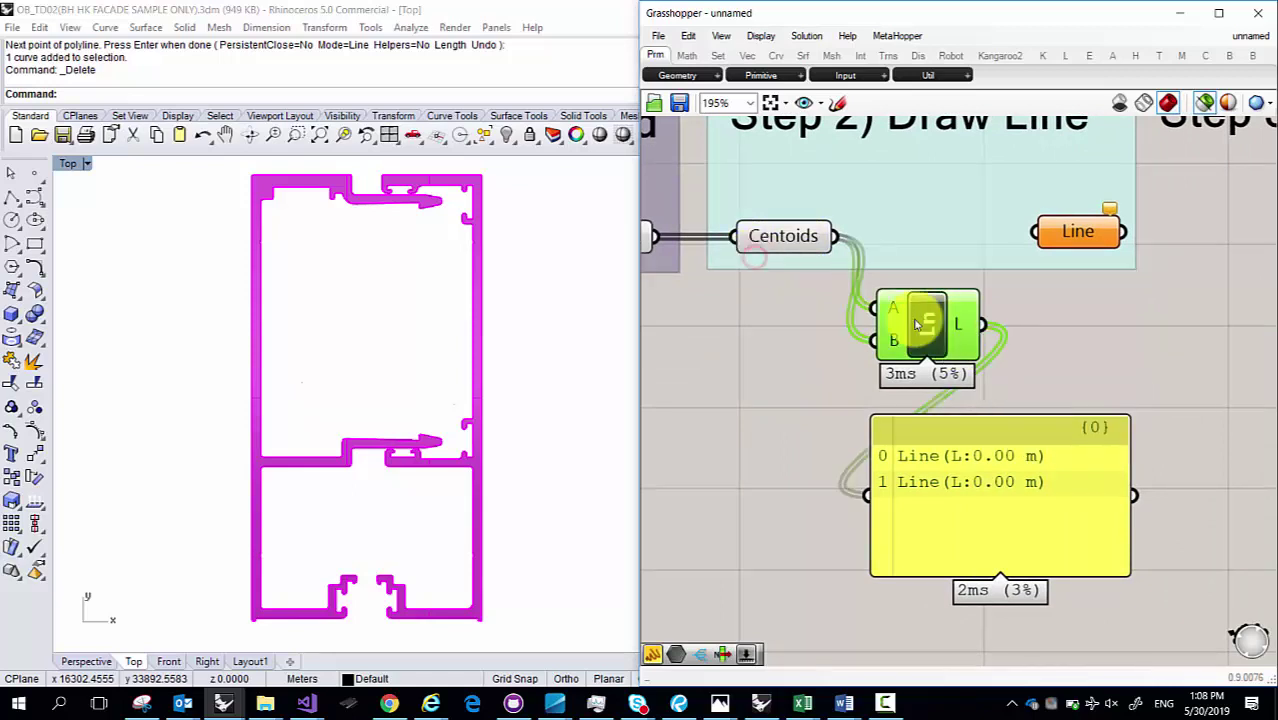
{"action": "right_click_drag", "start_coordinate": [877, 310], "coordinate": [960, 303]}
{"action": "mouse_move", "coordinate": [977, 316]}
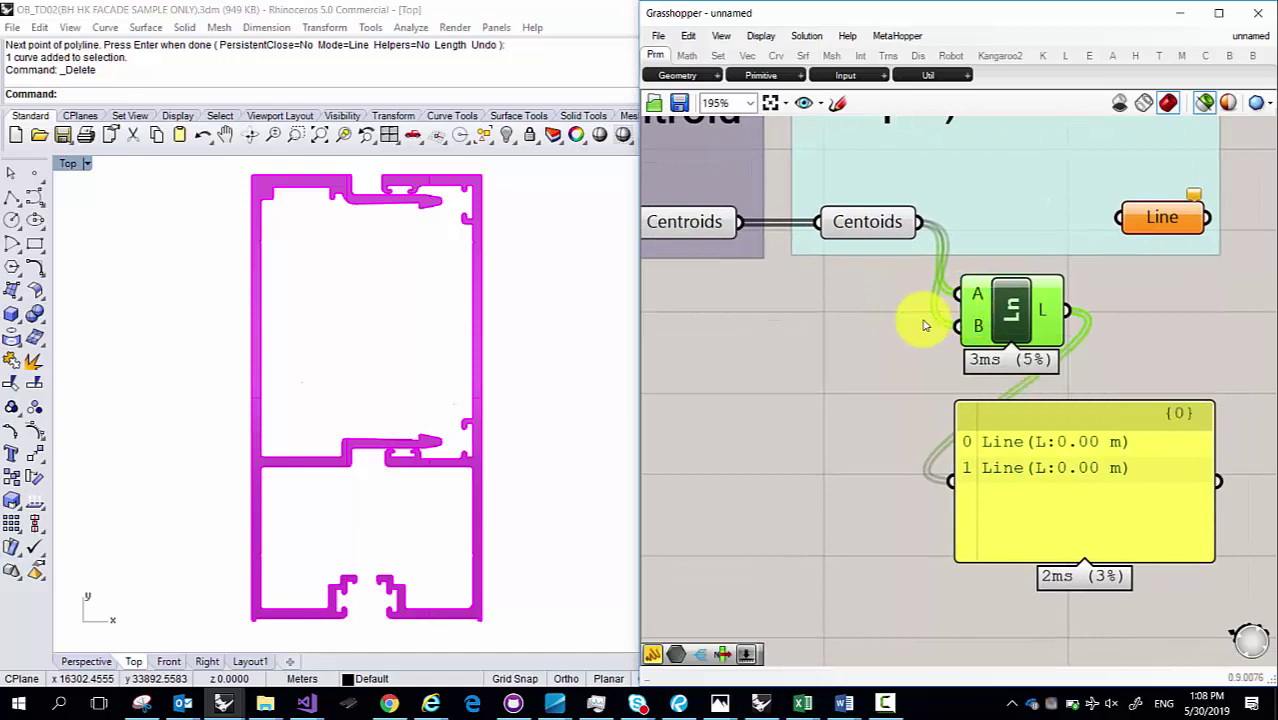
{"action": "mouse_move", "coordinate": [880, 237]}
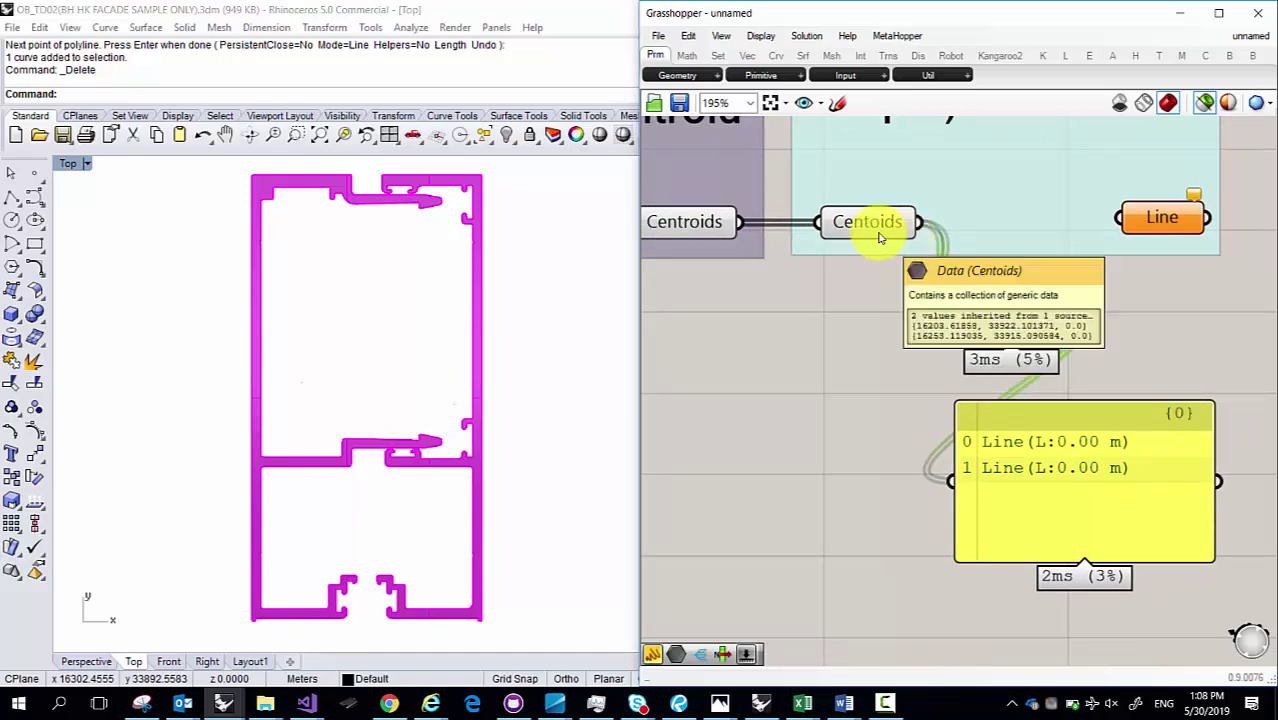
{"action": "left_click", "coordinate": [873, 232]}
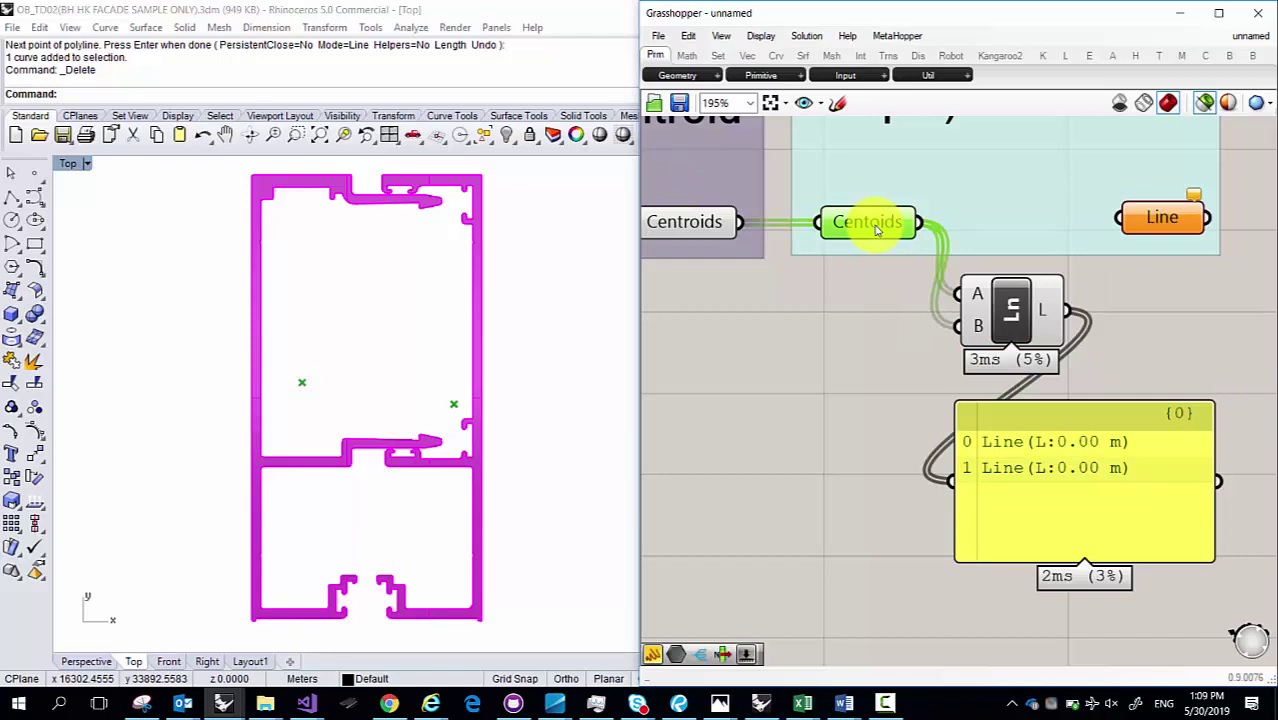
{"action": "right_click_drag", "start_coordinate": [952, 360], "coordinate": [937, 360]}
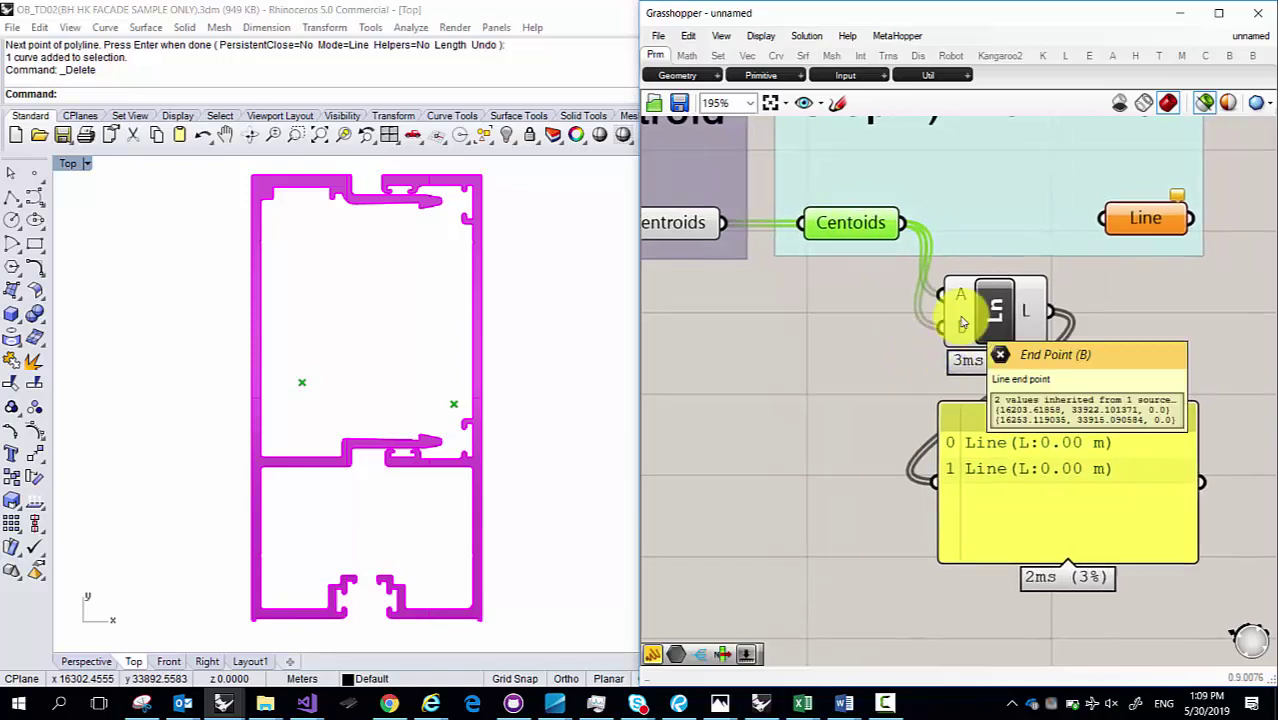
{"action": "left_click_drag", "start_coordinate": [995, 317], "coordinate": [1007, 305]}
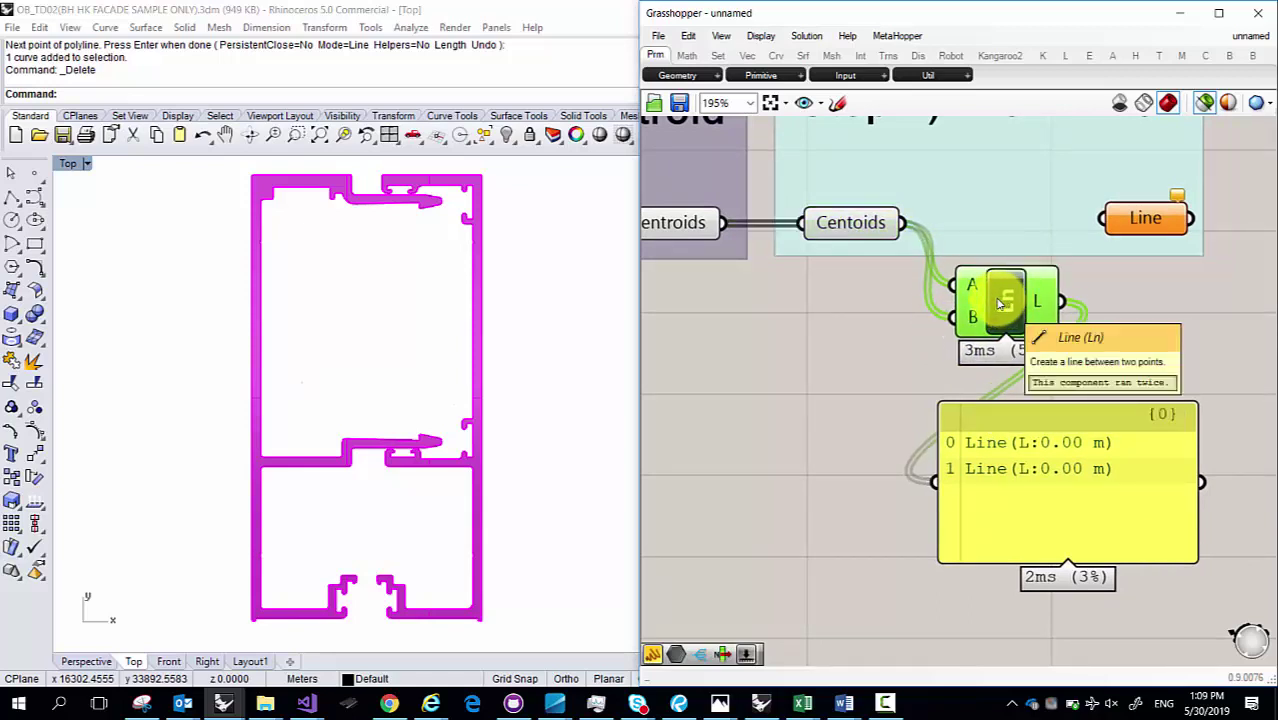
{"action": "mouse_move", "coordinate": [977, 295]}
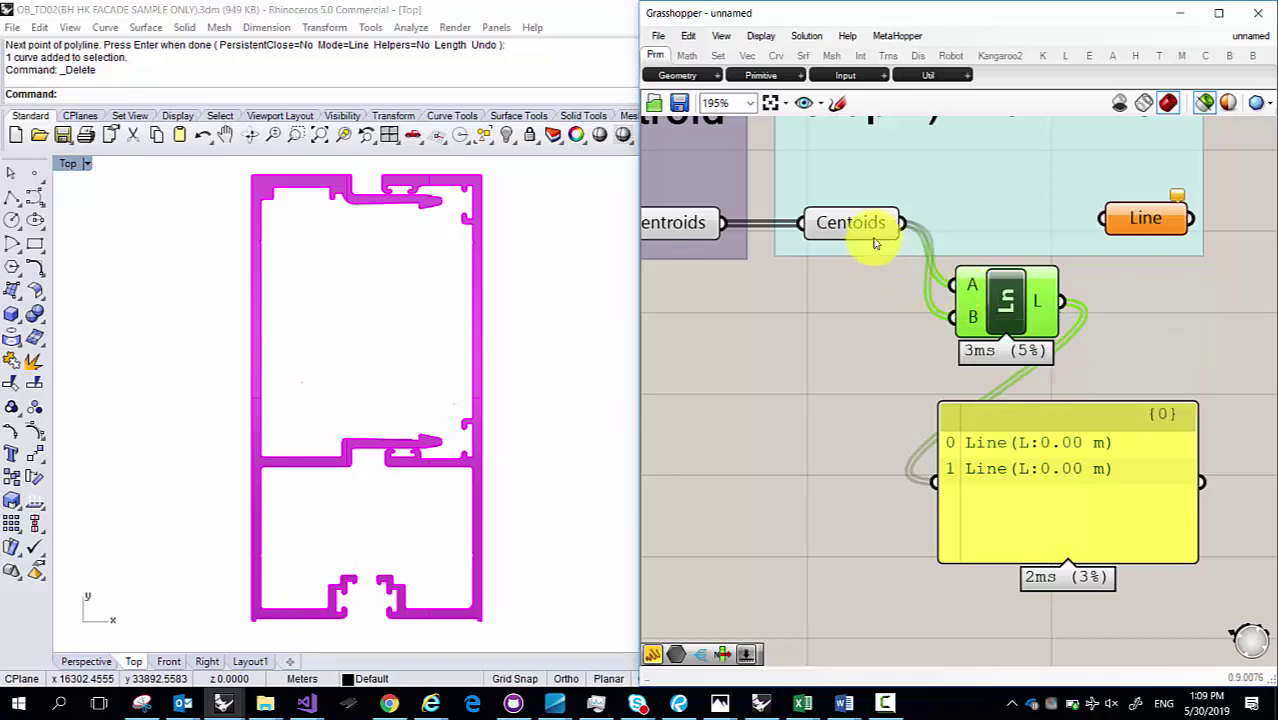
{"action": "left_click", "coordinate": [690, 180]}
{"action": "left_click", "coordinate": [850, 222]}
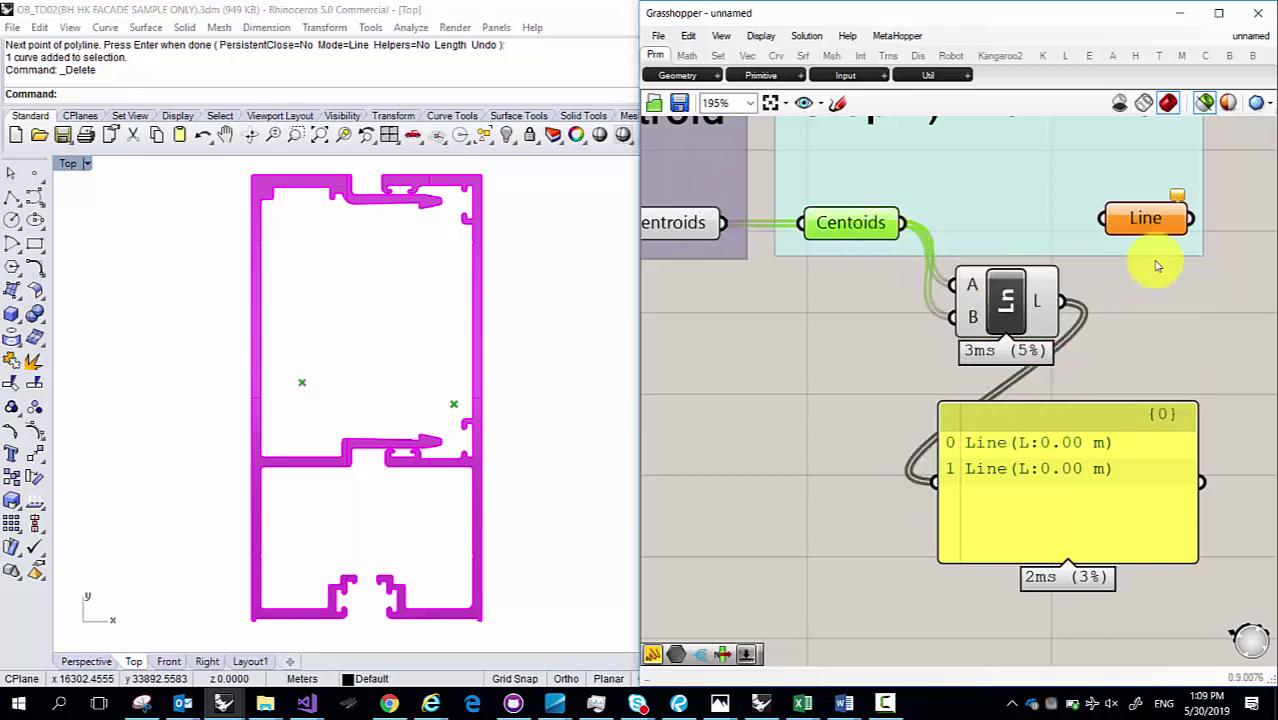
{"action": "left_click", "coordinate": [1150, 220]}
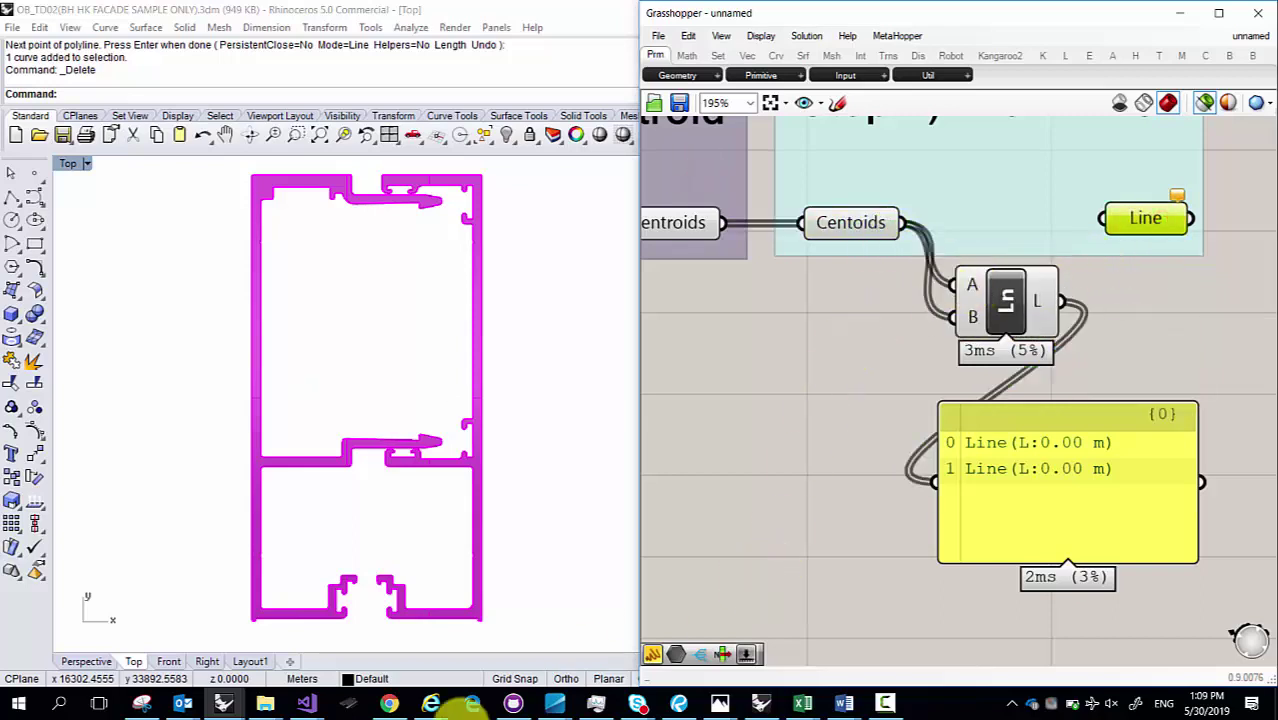
{"action": "left_click", "coordinate": [145, 703]}
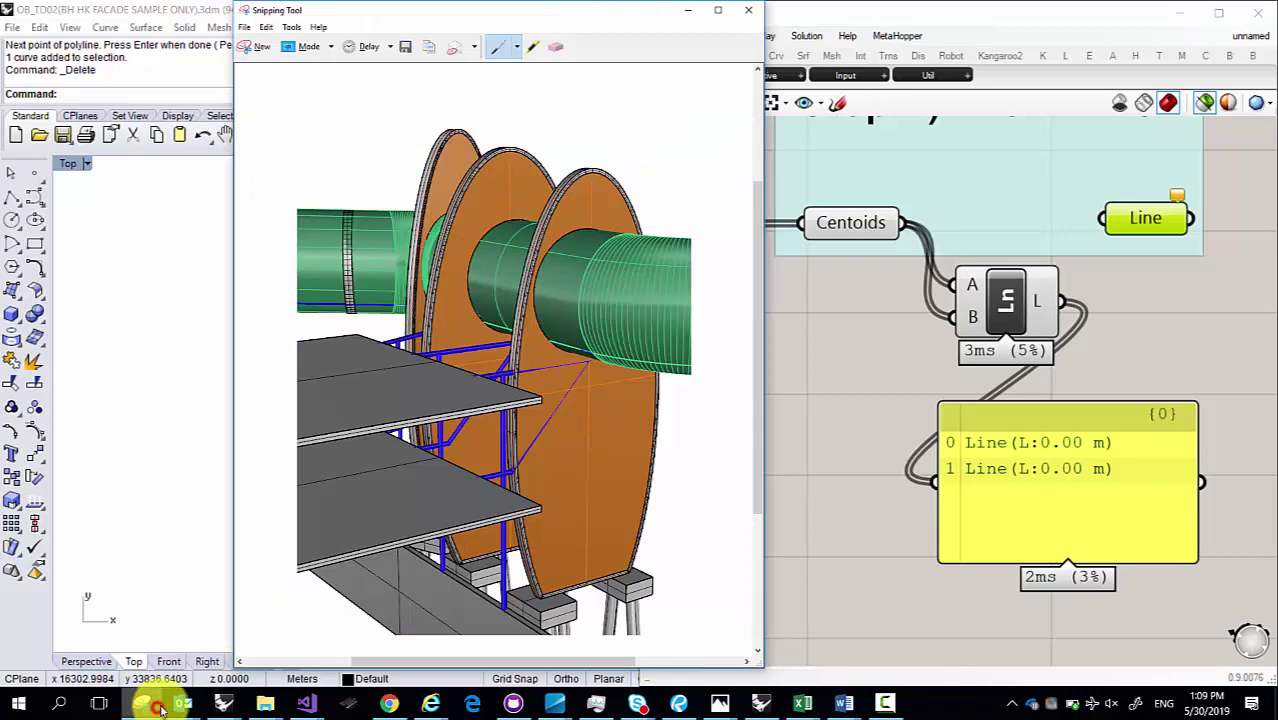
{"action": "left_click", "coordinate": [256, 47]}
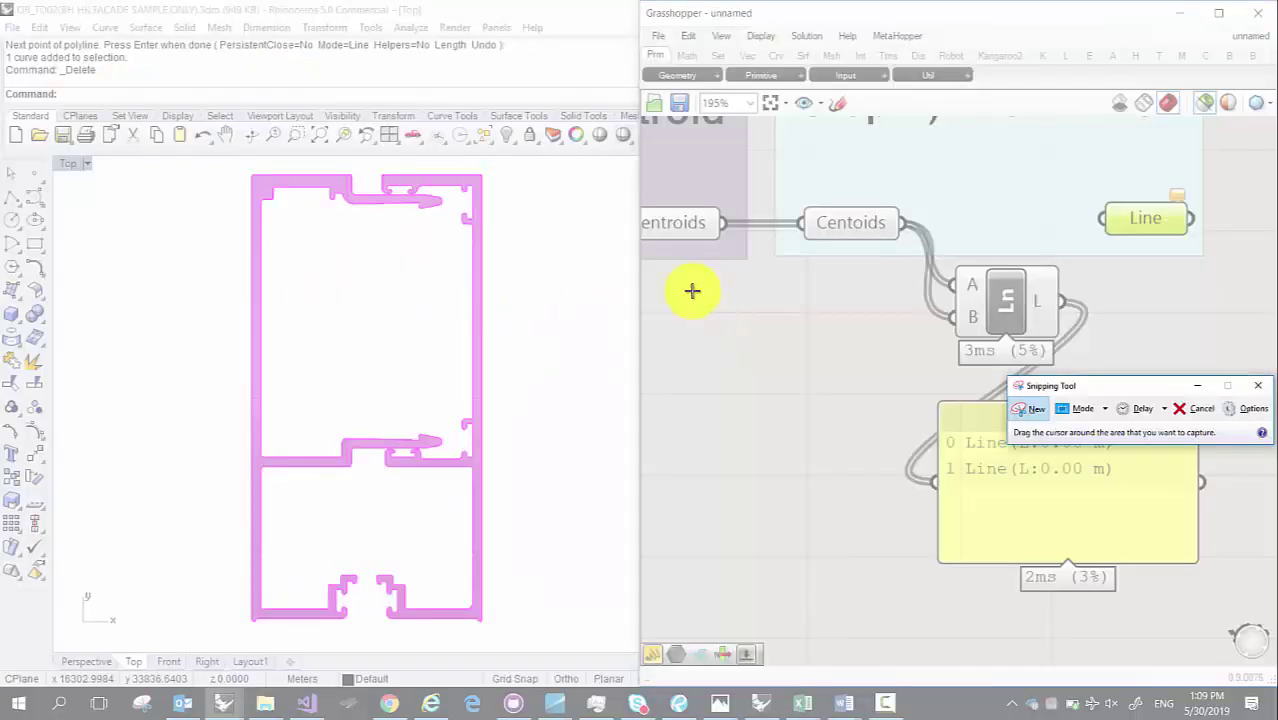
{"action": "left_click_drag", "start_coordinate": [668, 270], "coordinate": [882, 568]}
Step: Clear space in the Rhino Top view, capture that blank area with the Snipping Tool and leave the capture open as a sketch surface
{"action": "left_click", "coordinate": [456, 397]}
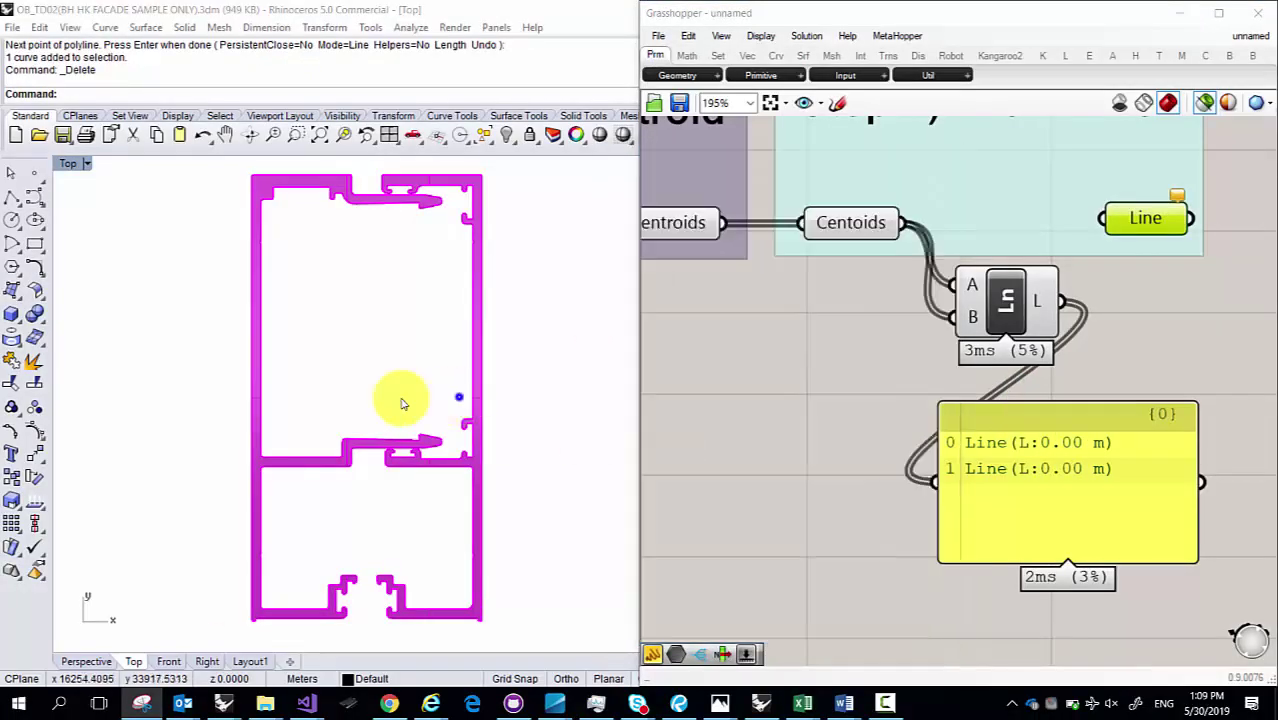
{"action": "right_click_drag", "start_coordinate": [456, 397], "coordinate": [428, 470]}
{"action": "left_click", "coordinate": [150, 703]}
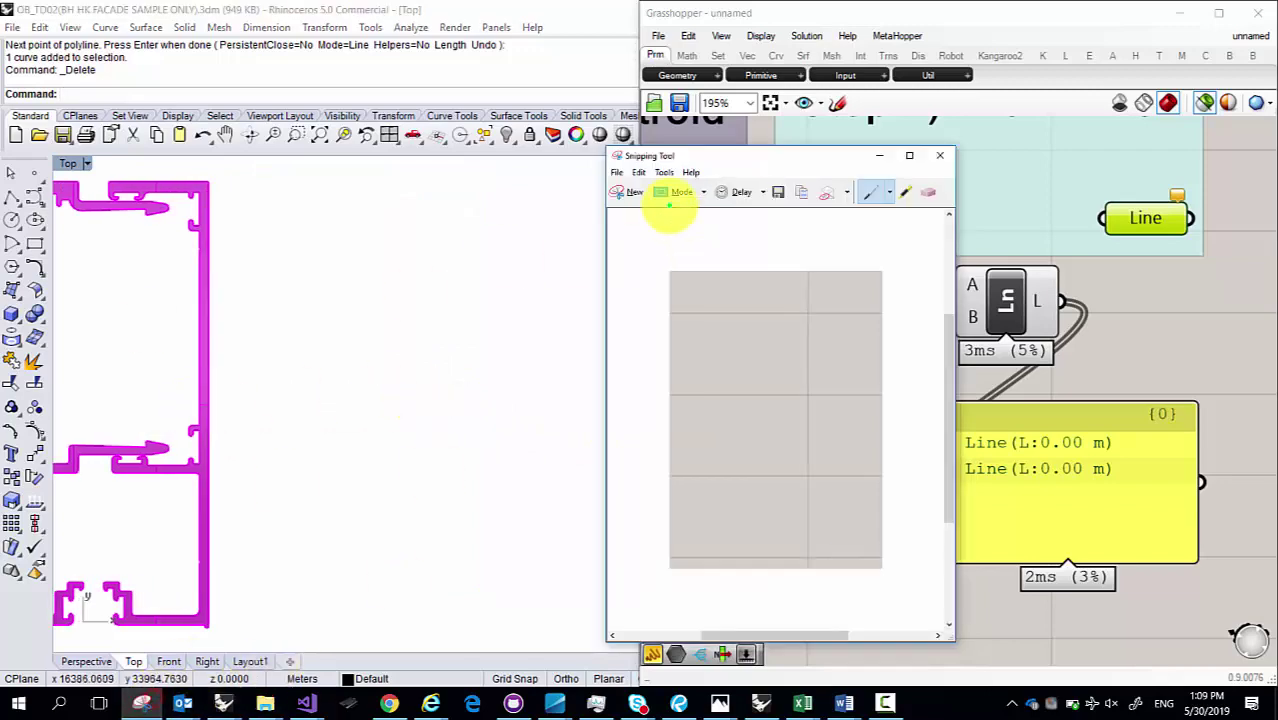
{"action": "left_click", "coordinate": [630, 192]}
{"action": "left_click_drag", "start_coordinate": [257, 170], "coordinate": [613, 596]}
{"action": "left_click_drag", "start_coordinate": [450, 57], "coordinate": [675, 15]}
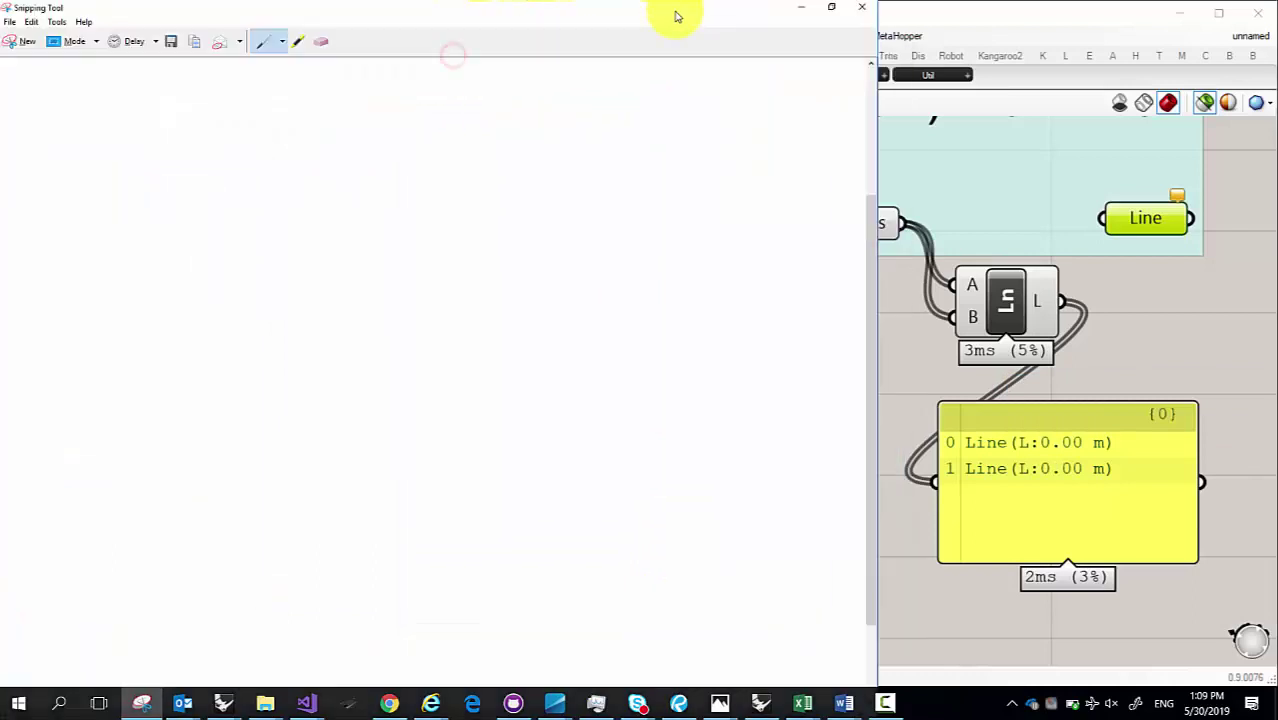
{"action": "left_click", "coordinate": [1265, 510]}
{"action": "left_click", "coordinate": [1271, 520]}
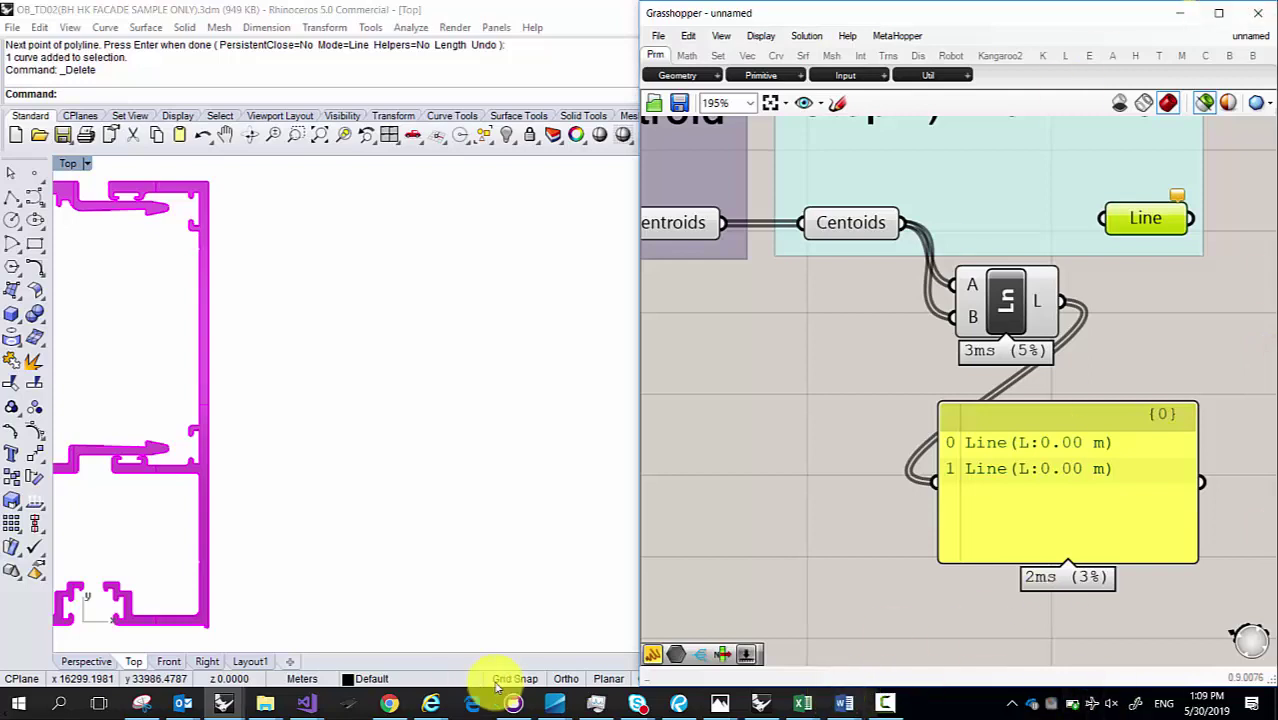
{"action": "left_click", "coordinate": [143, 703]}
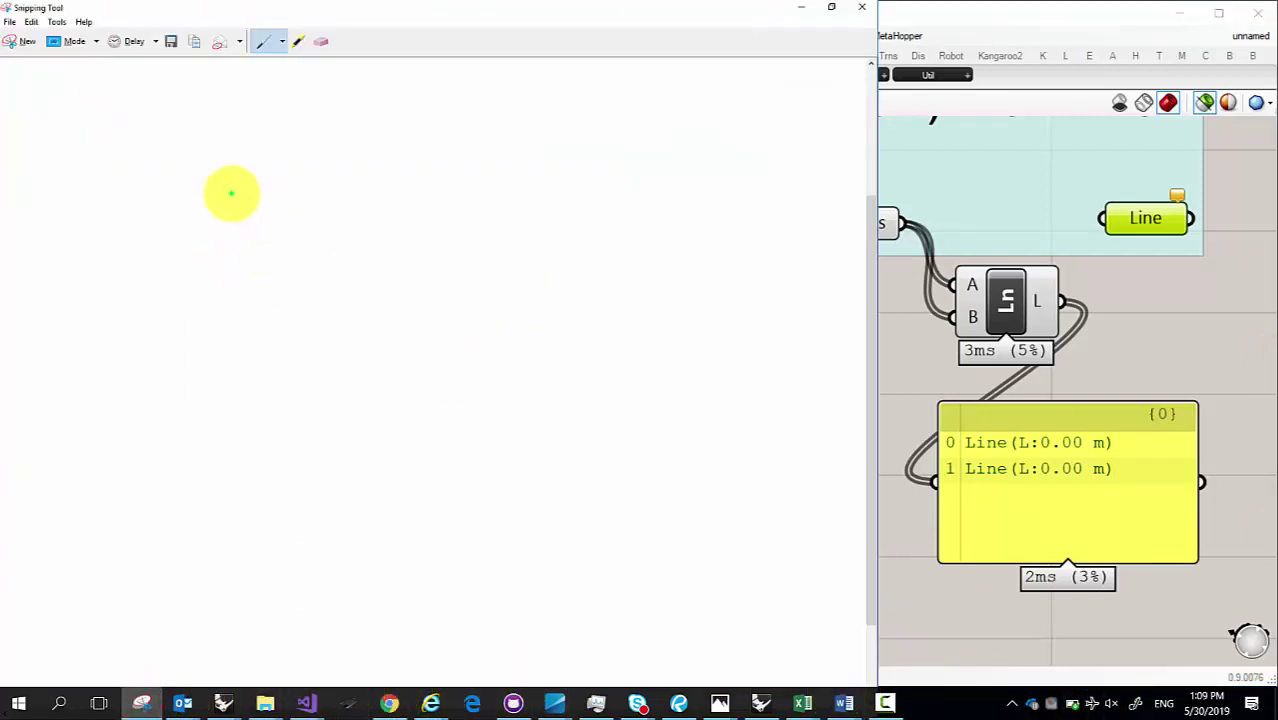
Step: Sketch a box holding two dots, a component box with an input notch beside it, and a line with circled ends above
{"action": "mouse_move", "coordinate": [195, 178]}
{"action": "left_mouse_down"}
{"action": "mouse_move", "coordinate": [185, 290]}
{"action": "mouse_move", "coordinate": [249, 292]}
{"action": "mouse_move", "coordinate": [251, 186]}
{"action": "mouse_move", "coordinate": [196, 180]}
{"action": "mouse_move", "coordinate": [217, 211]}
{"action": "left_mouse_up"}
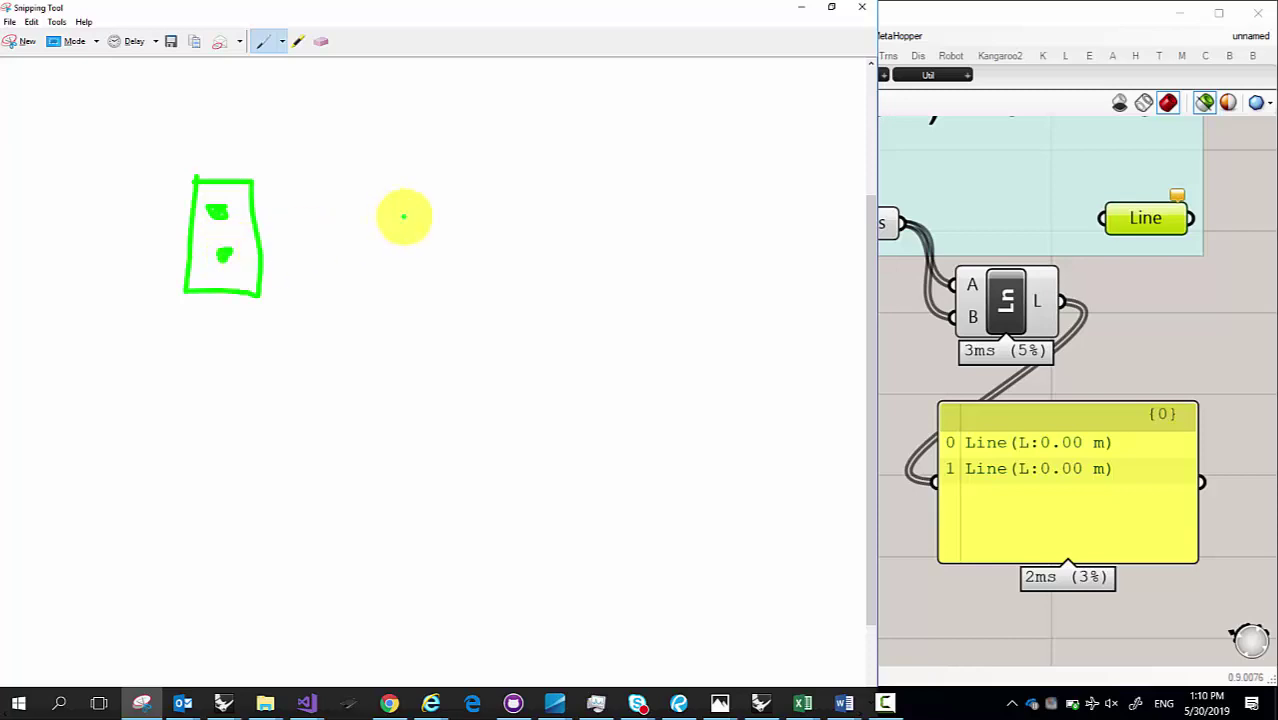
{"action": "mouse_move", "coordinate": [411, 188]}
{"action": "left_mouse_down"}
{"action": "mouse_move", "coordinate": [505, 277]}
{"action": "mouse_move", "coordinate": [522, 188]}
{"action": "mouse_move", "coordinate": [422, 191]}
{"action": "mouse_move", "coordinate": [420, 217]}
{"action": "mouse_move", "coordinate": [404, 218]}
{"action": "mouse_move", "coordinate": [416, 226]}
{"action": "left_mouse_up"}
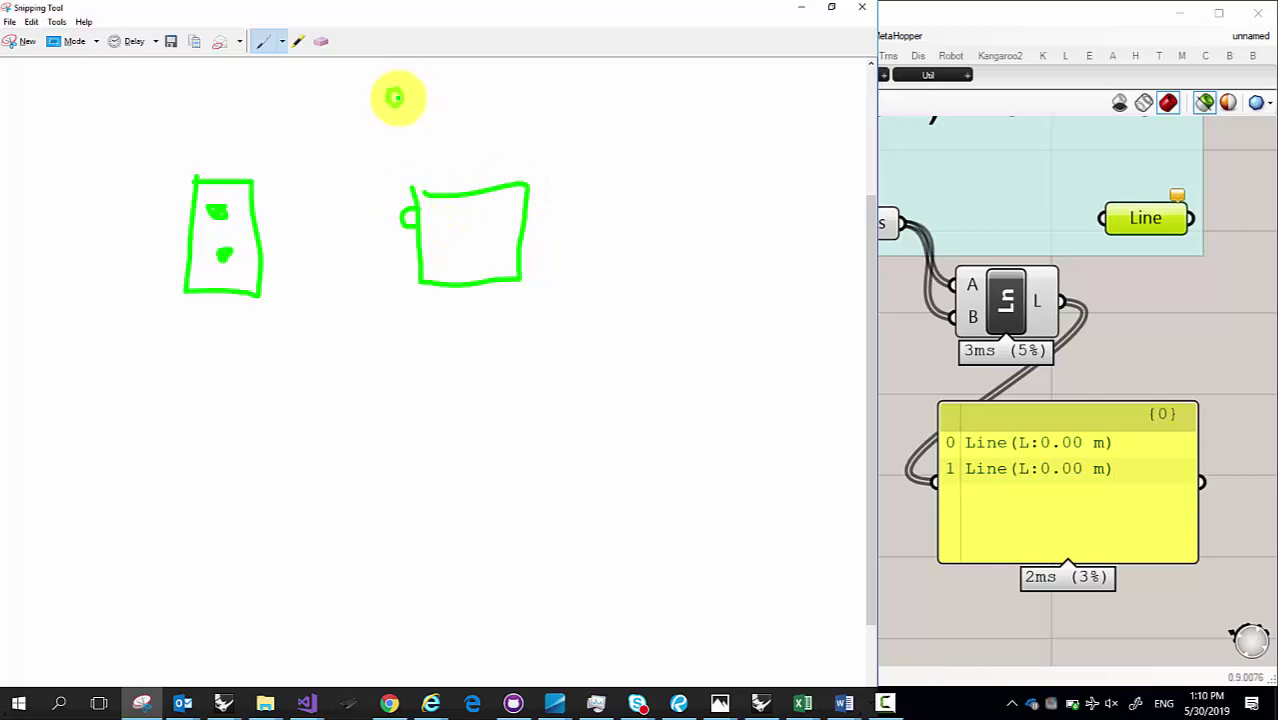
{"action": "left_click_drag", "start_coordinate": [404, 97], "coordinate": [526, 100]}
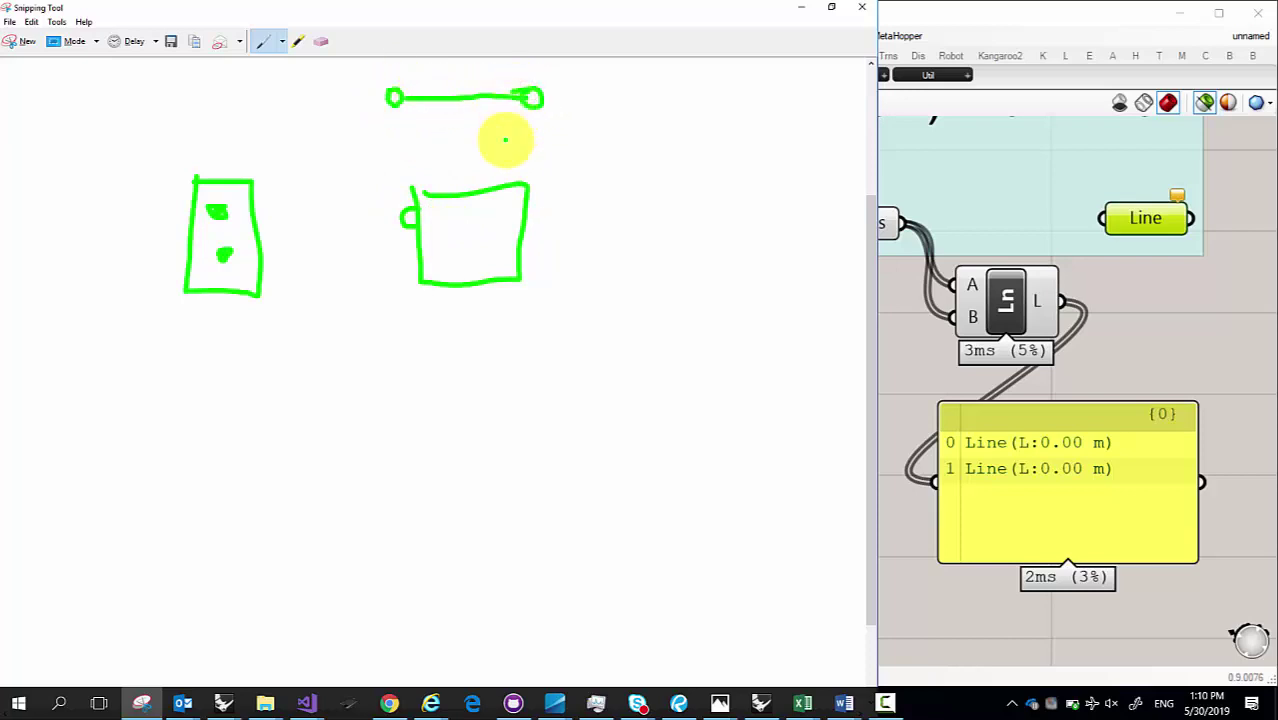
Step: Add a second input notch to the component box, mark both inputs, and draw a wire from the dotted box to each one
{"action": "mouse_move", "coordinate": [420, 251]}
{"action": "left_mouse_down"}
{"action": "mouse_move", "coordinate": [399, 257]}
{"action": "mouse_move", "coordinate": [420, 268]}
{"action": "left_mouse_up"}
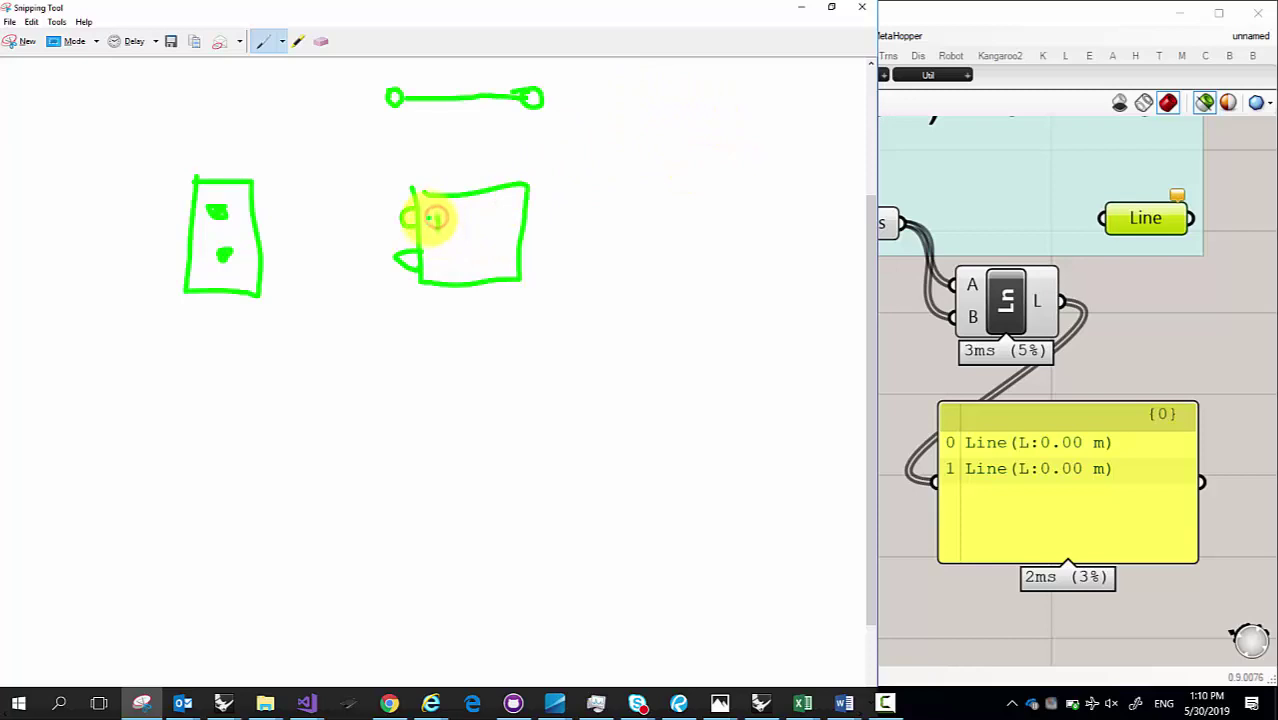
{"action": "mouse_move", "coordinate": [431, 216]}
{"action": "left_mouse_down"}
{"action": "mouse_move", "coordinate": [449, 215]}
{"action": "mouse_move", "coordinate": [437, 266]}
{"action": "left_mouse_up"}
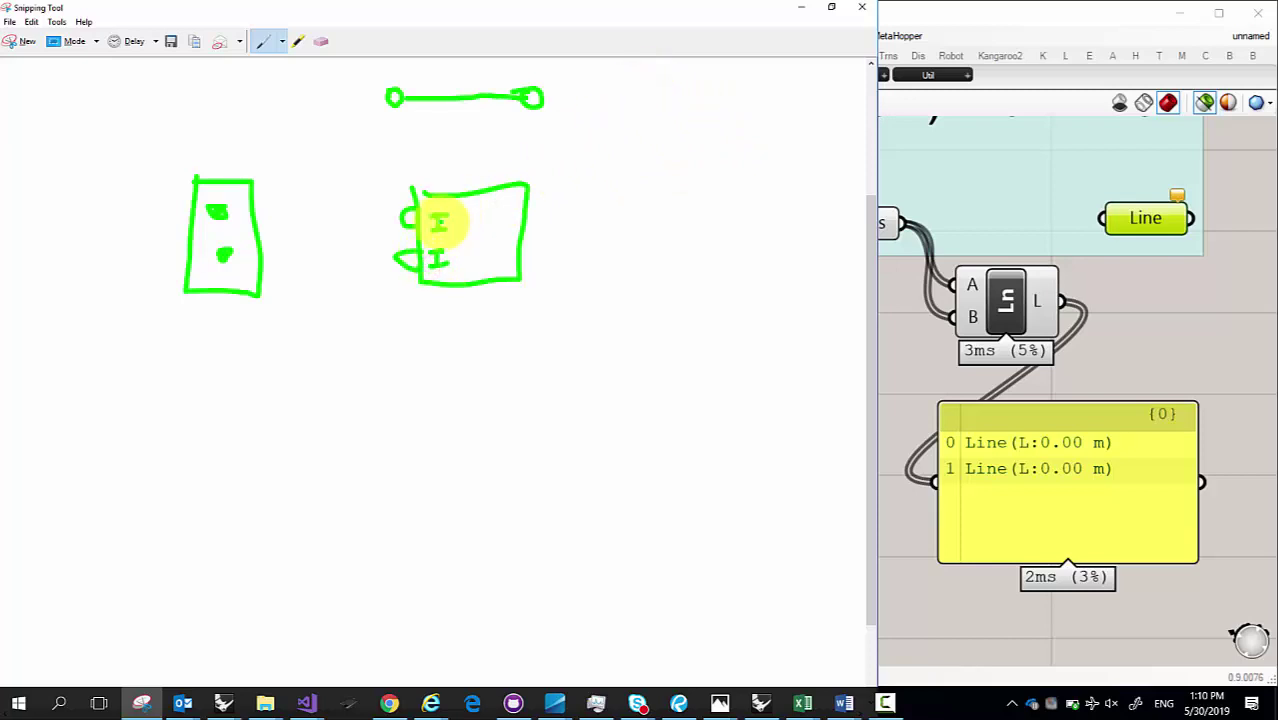
{"action": "left_click_drag", "start_coordinate": [262, 222], "coordinate": [405, 215]}
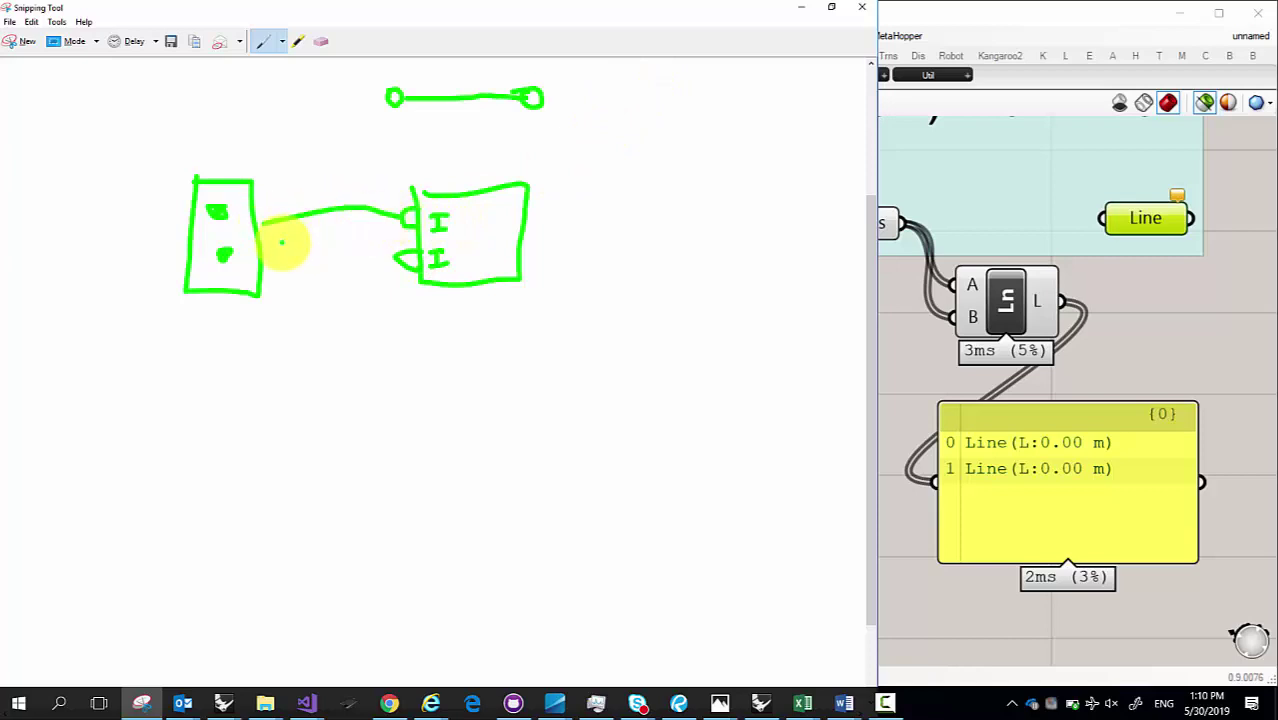
{"action": "left_click_drag", "start_coordinate": [263, 247], "coordinate": [405, 263]}
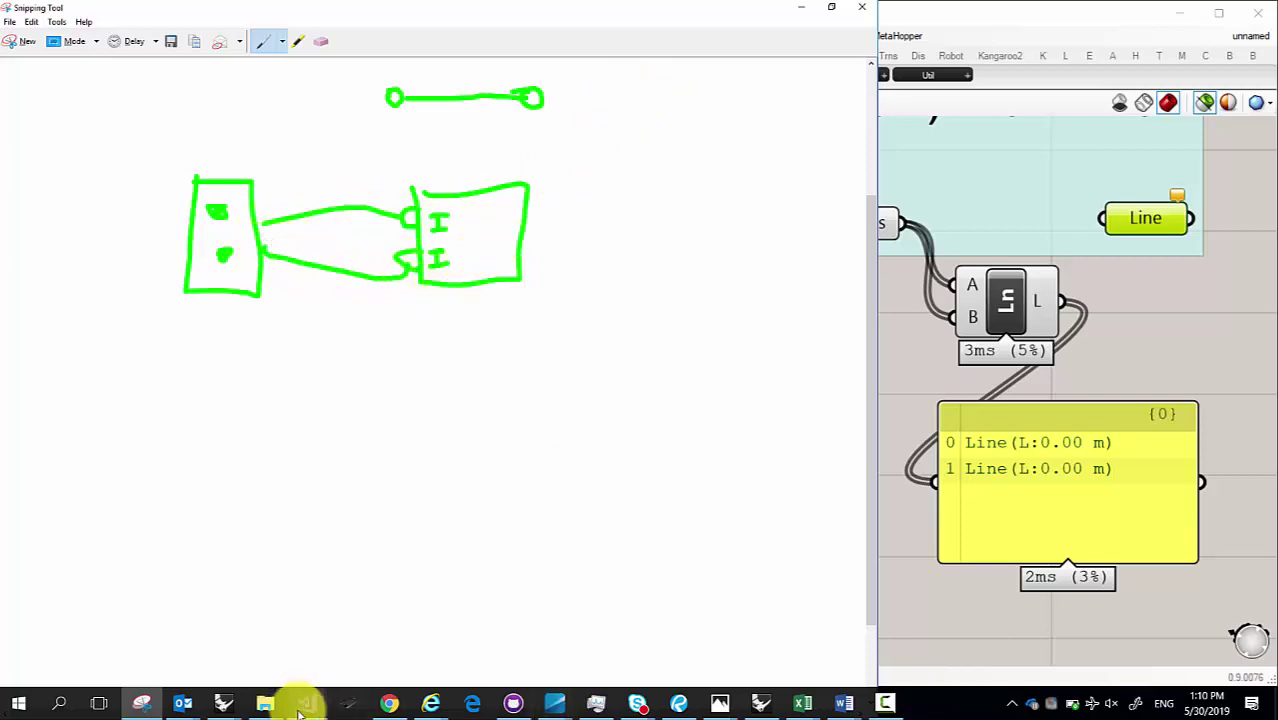
Step: Switch to the Wacom tablet settings, keep the pen button mode on Hover Click and map the pen to Monitor 1
{"action": "left_click", "coordinate": [352, 705]}
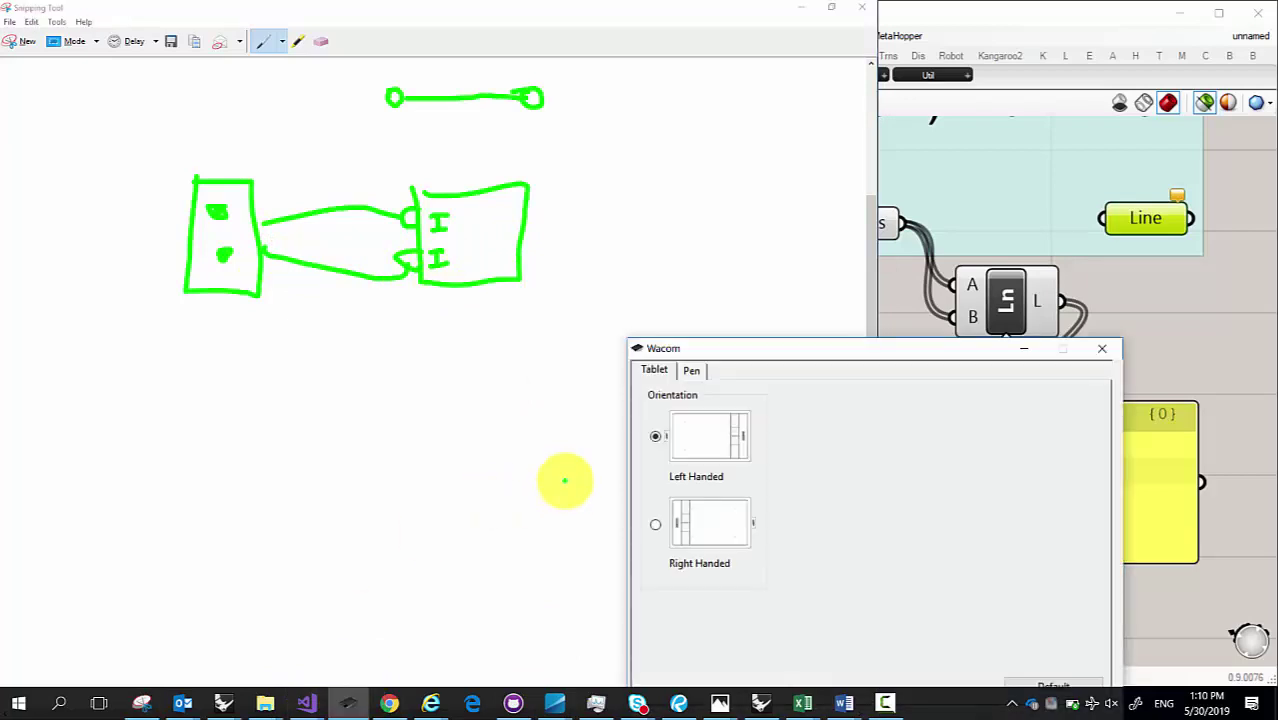
{"action": "left_click", "coordinate": [690, 371]}
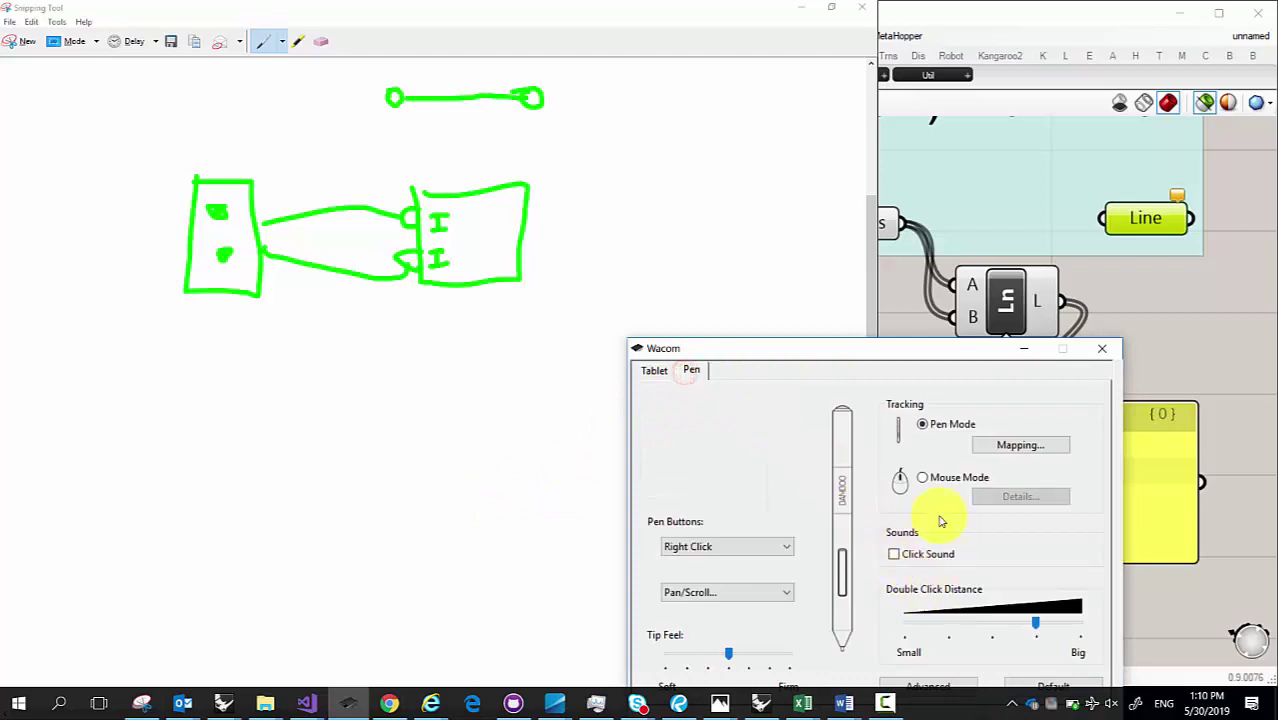
{"action": "left_click_drag", "start_coordinate": [909, 350], "coordinate": [924, 268]}
{"action": "left_click", "coordinate": [941, 602]}
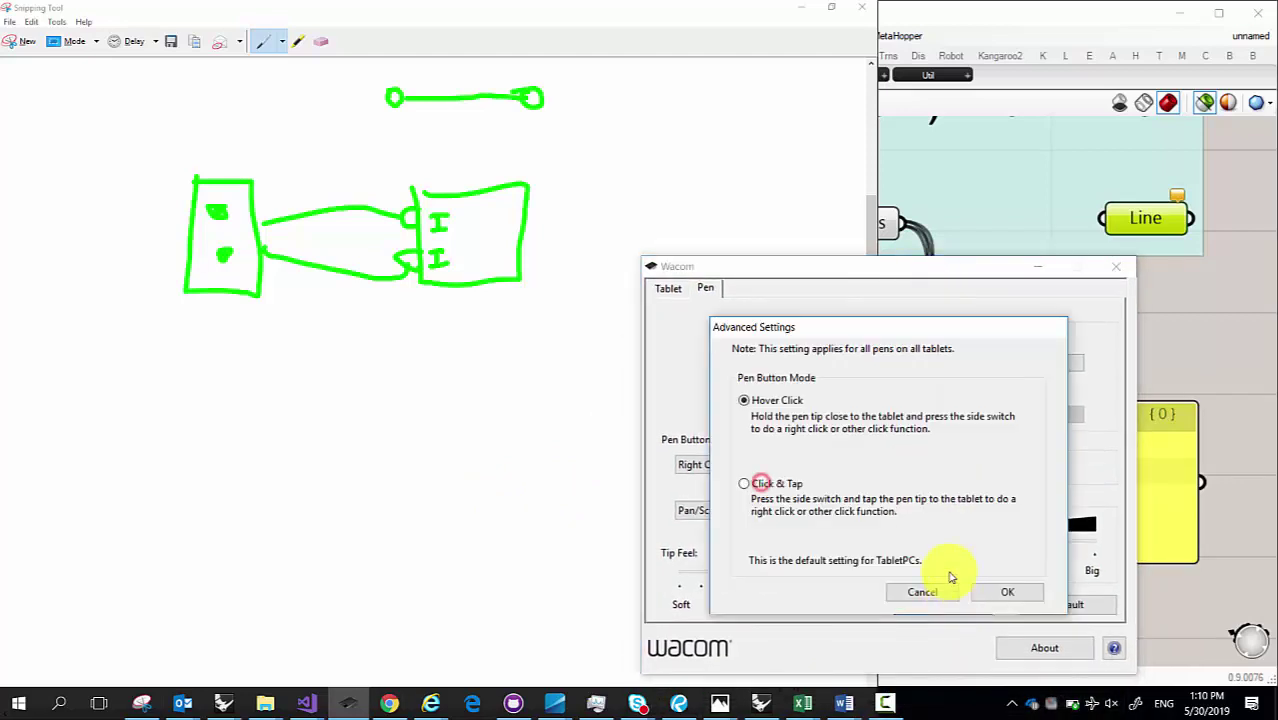
{"action": "left_click", "coordinate": [993, 594]}
{"action": "left_click", "coordinate": [1033, 358]}
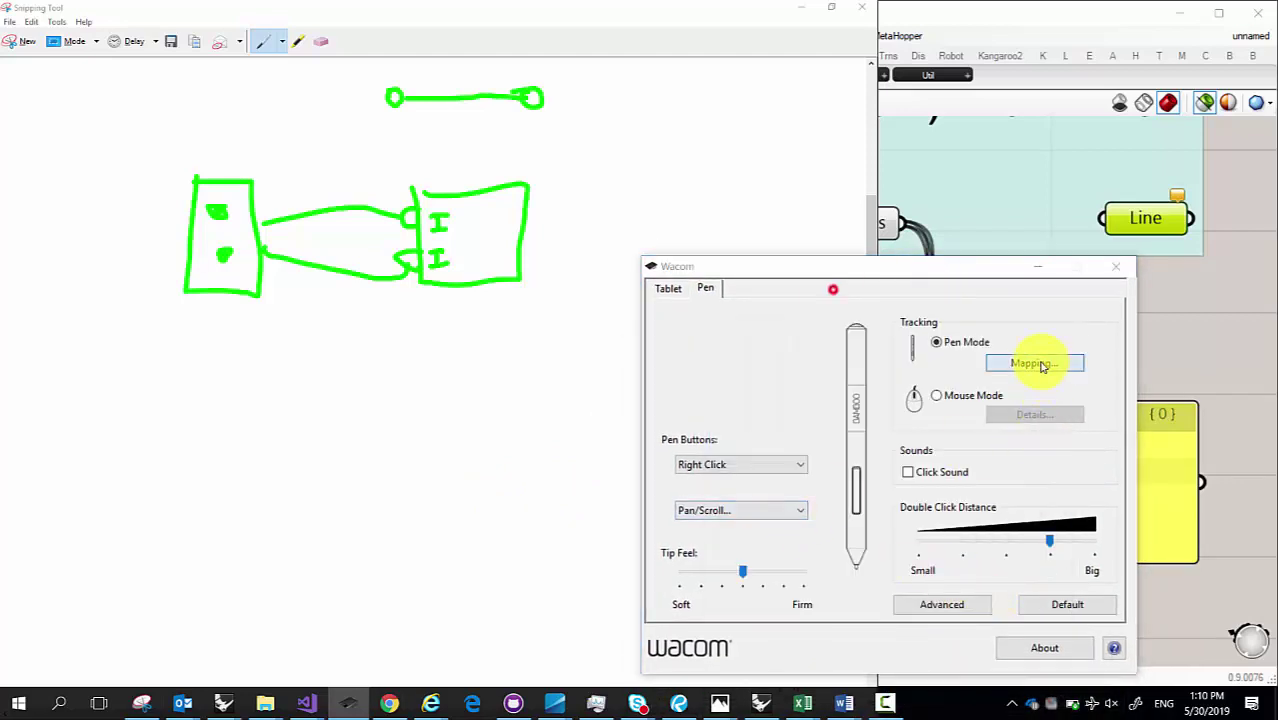
{"action": "left_click", "coordinate": [867, 395]}
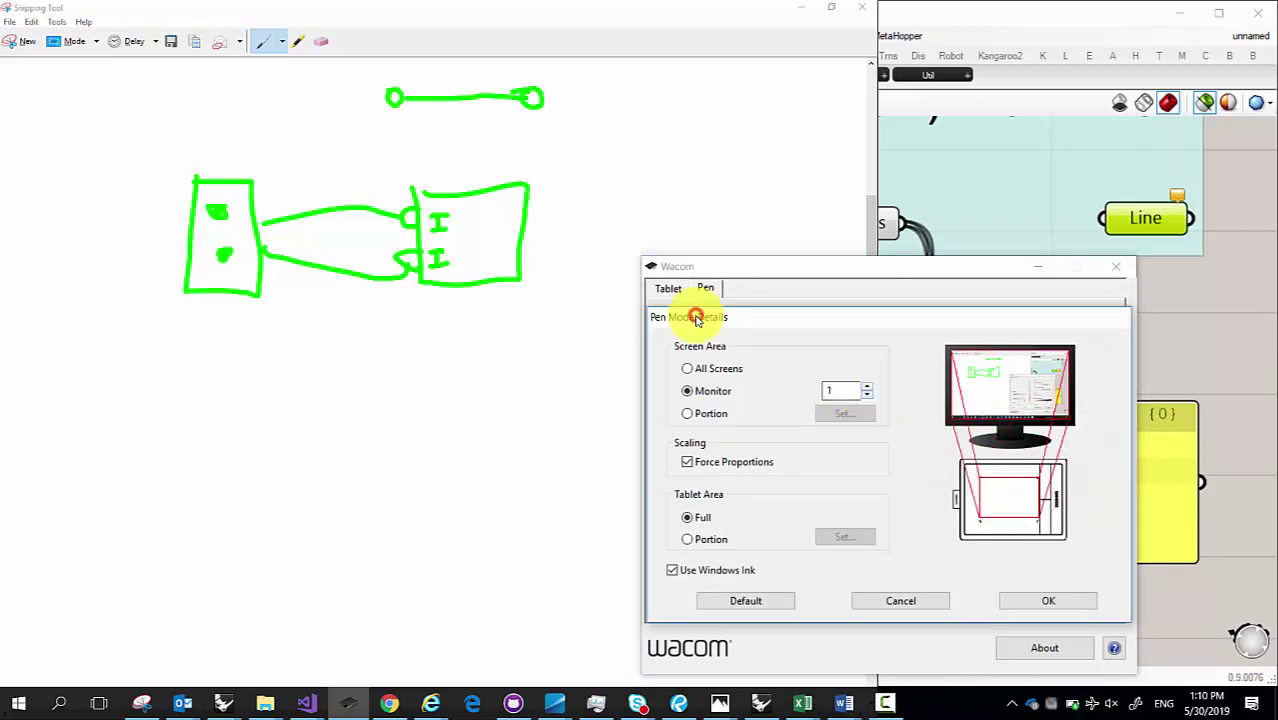
{"action": "left_click", "coordinate": [1036, 600]}
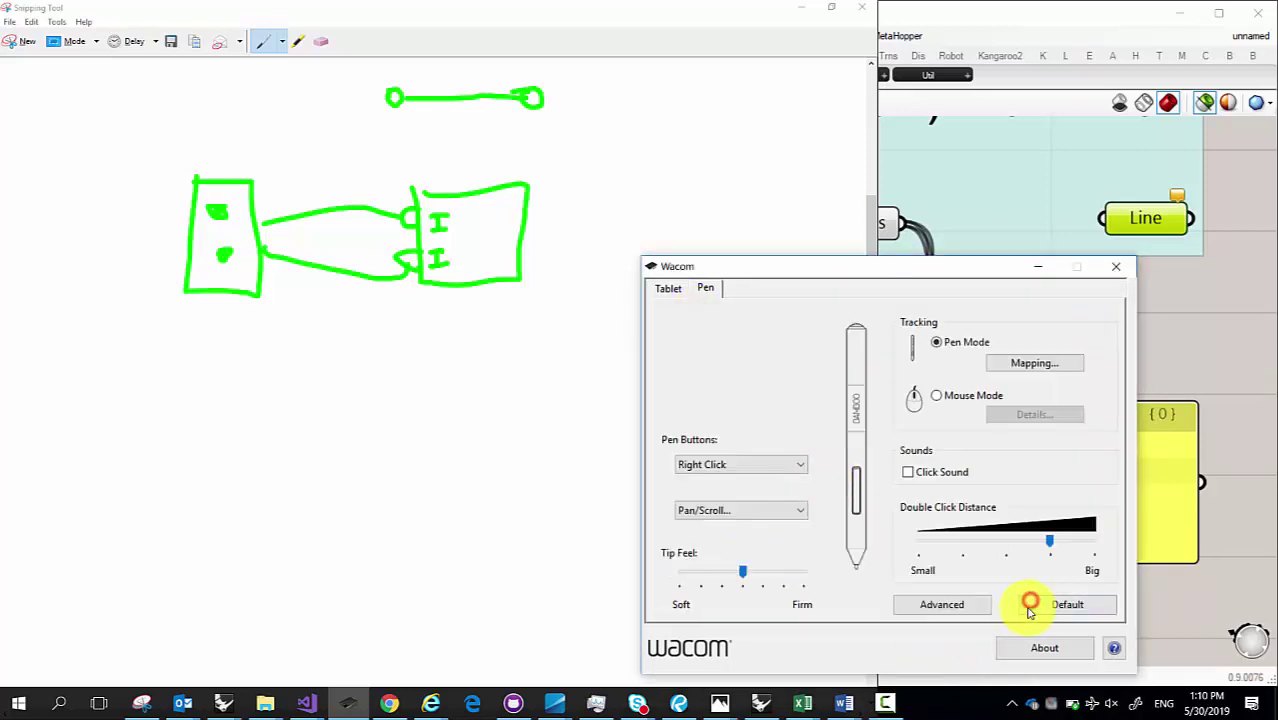
{"action": "left_click", "coordinate": [1120, 266]}
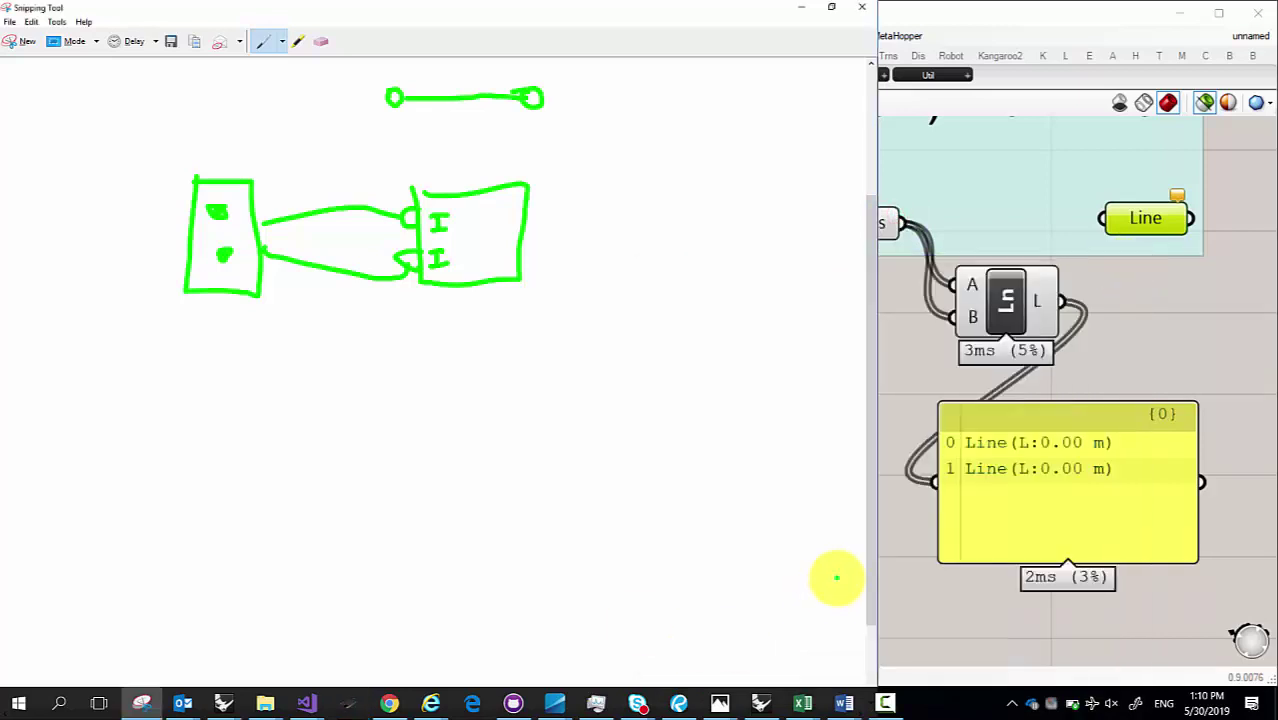
Step: Label the sketched line's ends A and B, and title the dotted box LIST with its two dots numbered 1 and 2
{"action": "left_click", "coordinate": [880, 510]}
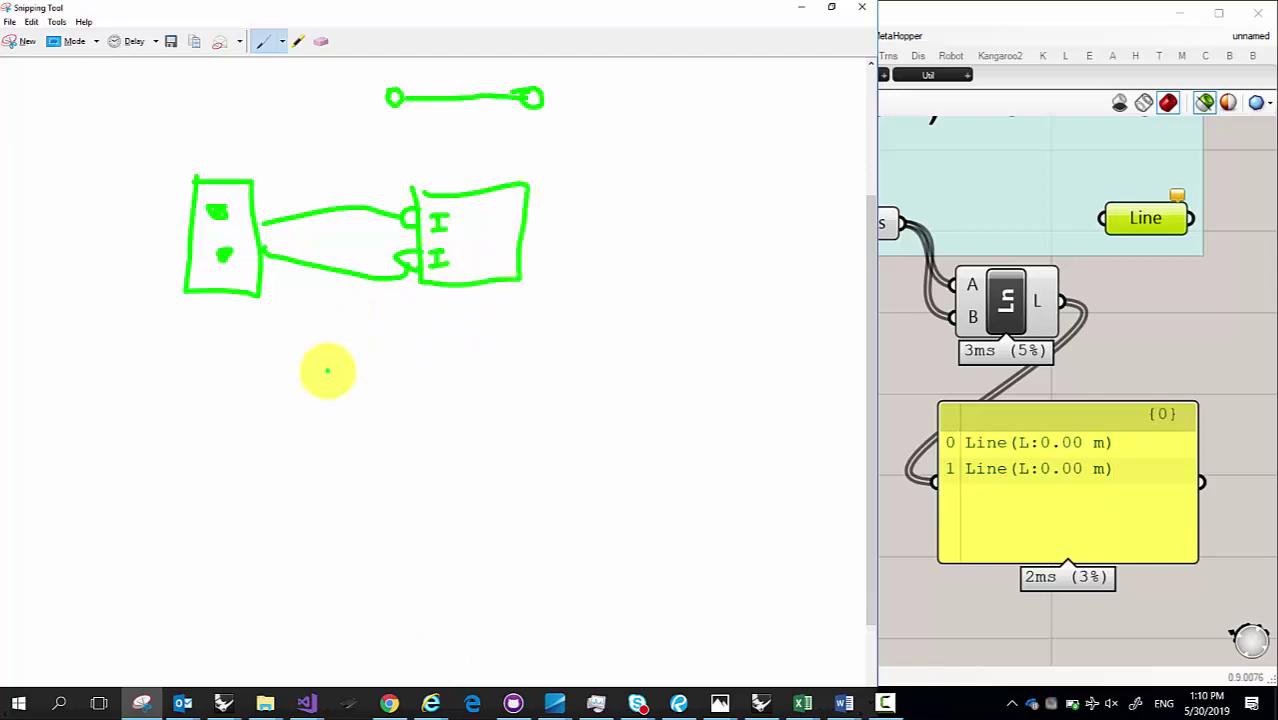
{"action": "left_click_drag", "start_coordinate": [418, 253], "coordinate": [398, 275]}
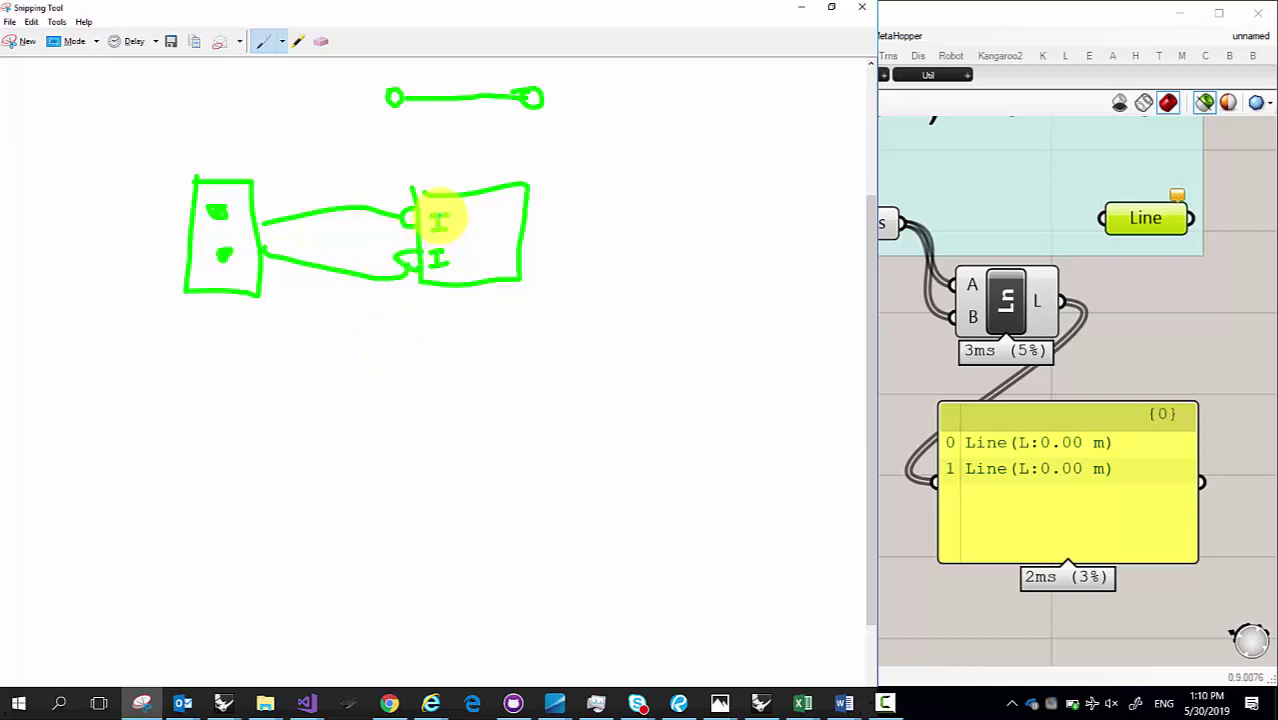
{"action": "left_click_drag", "start_coordinate": [391, 120], "coordinate": [388, 142]}
{"action": "left_click_drag", "start_coordinate": [505, 128], "coordinate": [516, 142]}
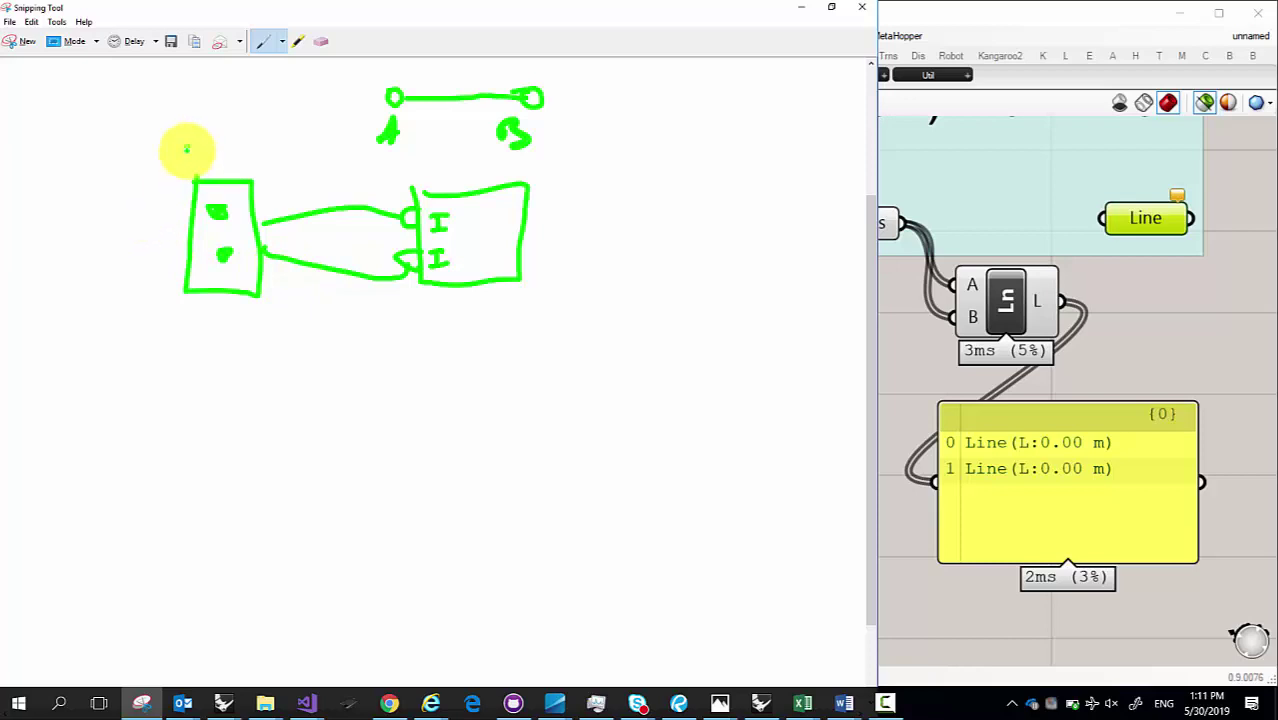
{"action": "mouse_move", "coordinate": [203, 152]}
{"action": "left_mouse_down"}
{"action": "mouse_move", "coordinate": [237, 152]}
{"action": "mouse_move", "coordinate": [236, 171]}
{"action": "mouse_move", "coordinate": [278, 145]}
{"action": "left_mouse_up"}
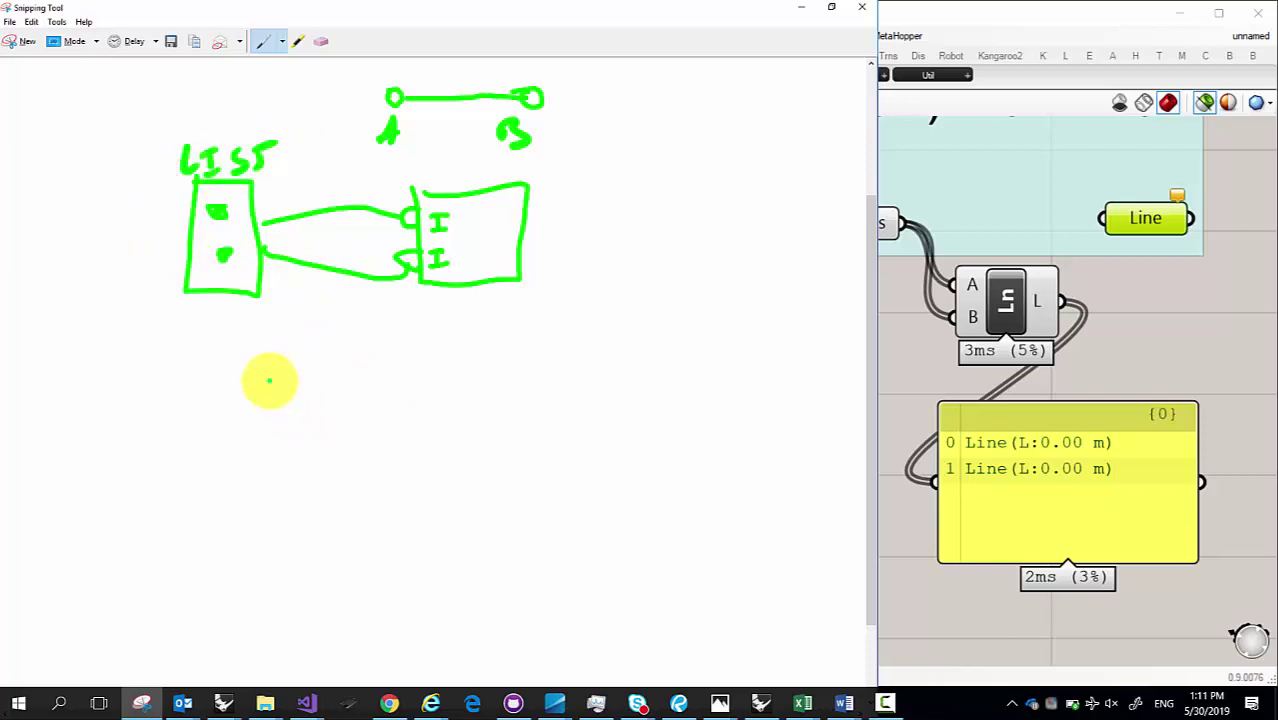
{"action": "left_click_drag", "start_coordinate": [157, 203], "coordinate": [173, 265]}
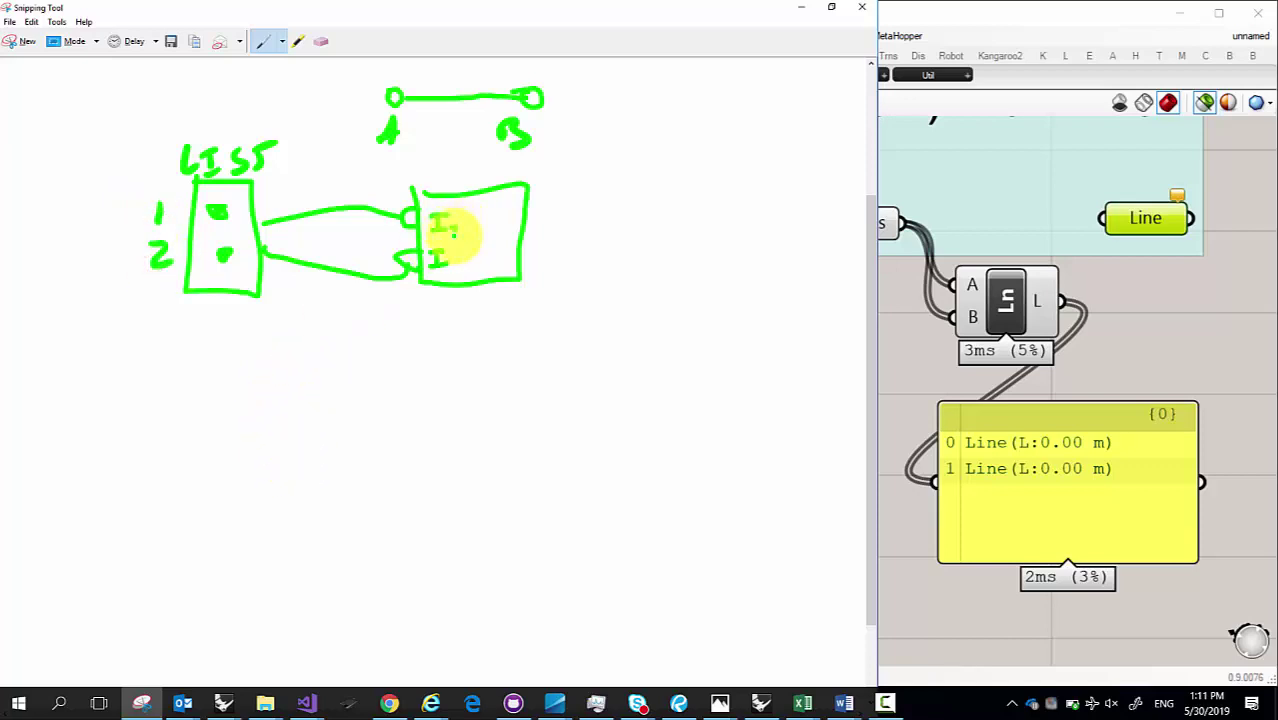
Step: Sketch a 1 with an arrow leading to a second 1 beneath the list and component diagram
{"action": "right_click", "coordinate": [455, 232]}
{"action": "left_click", "coordinate": [294, 400]}
{"action": "mouse_move", "coordinate": [256, 399]}
{"action": "left_mouse_down"}
{"action": "mouse_move", "coordinate": [254, 423]}
{"action": "mouse_move", "coordinate": [259, 412]}
{"action": "mouse_move", "coordinate": [380, 432]}
{"action": "mouse_move", "coordinate": [372, 450]}
{"action": "left_mouse_up"}
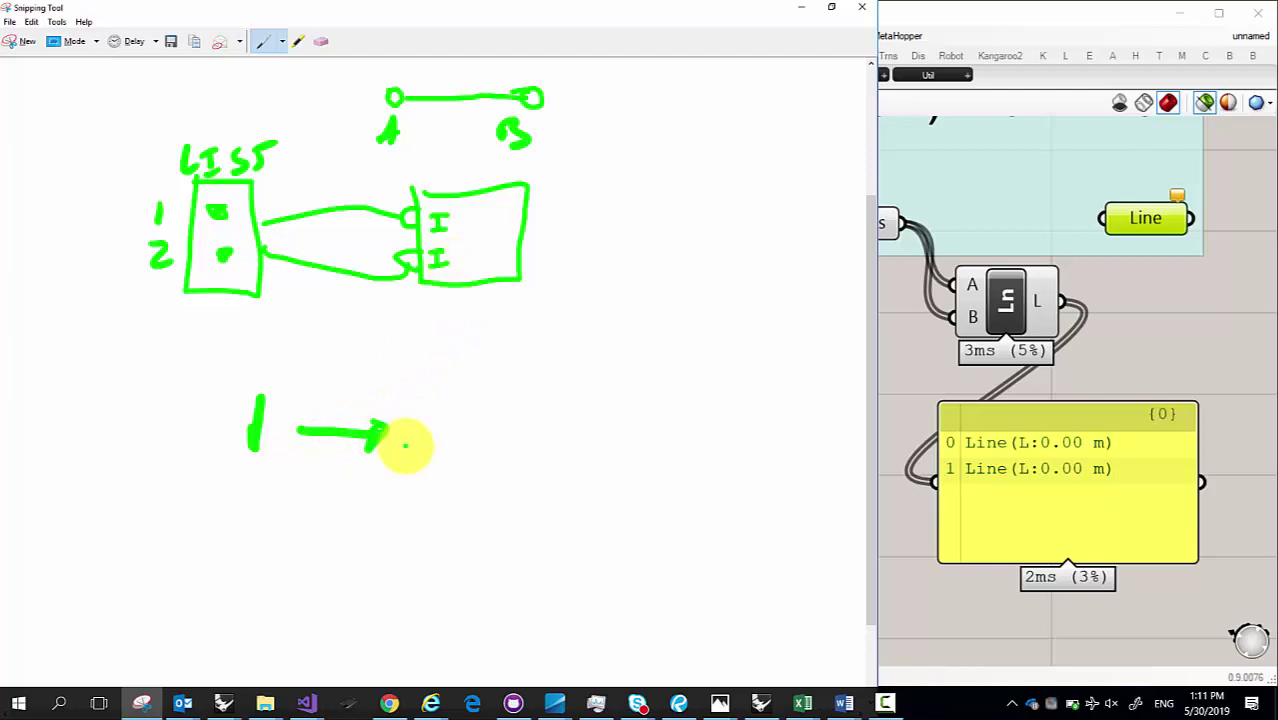
{"action": "mouse_move", "coordinate": [417, 412]}
{"action": "left_mouse_down"}
{"action": "mouse_move", "coordinate": [414, 442]}
{"action": "mouse_move", "coordinate": [418, 408]}
{"action": "left_mouse_up"}
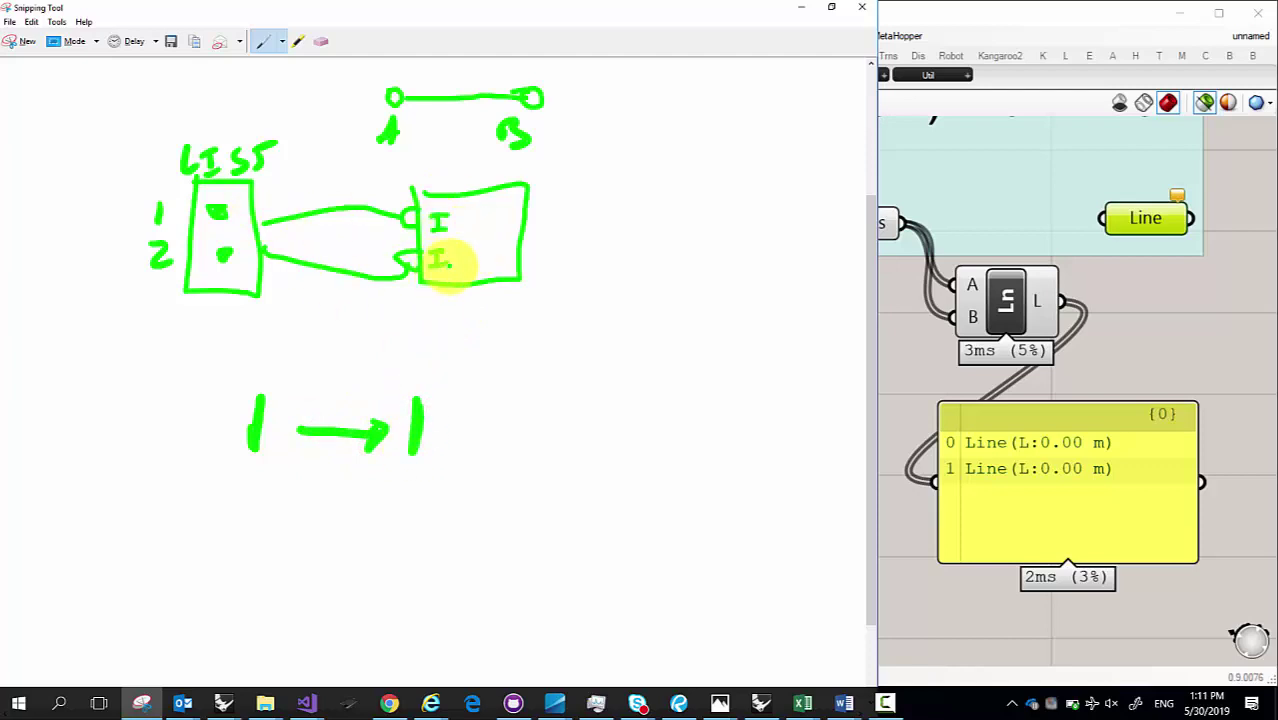
Step: Relabel the sketched component's two inputs A and B, and head the two 1s with A and B
{"action": "left_click_drag", "start_coordinate": [432, 234], "coordinate": [443, 206]}
{"action": "left_click_drag", "start_coordinate": [443, 206], "coordinate": [458, 234]}
{"action": "mouse_move", "coordinate": [436, 222]}
{"action": "left_mouse_down"}
{"action": "mouse_move", "coordinate": [452, 222]}
{"action": "mouse_move", "coordinate": [436, 272]}
{"action": "left_mouse_up"}
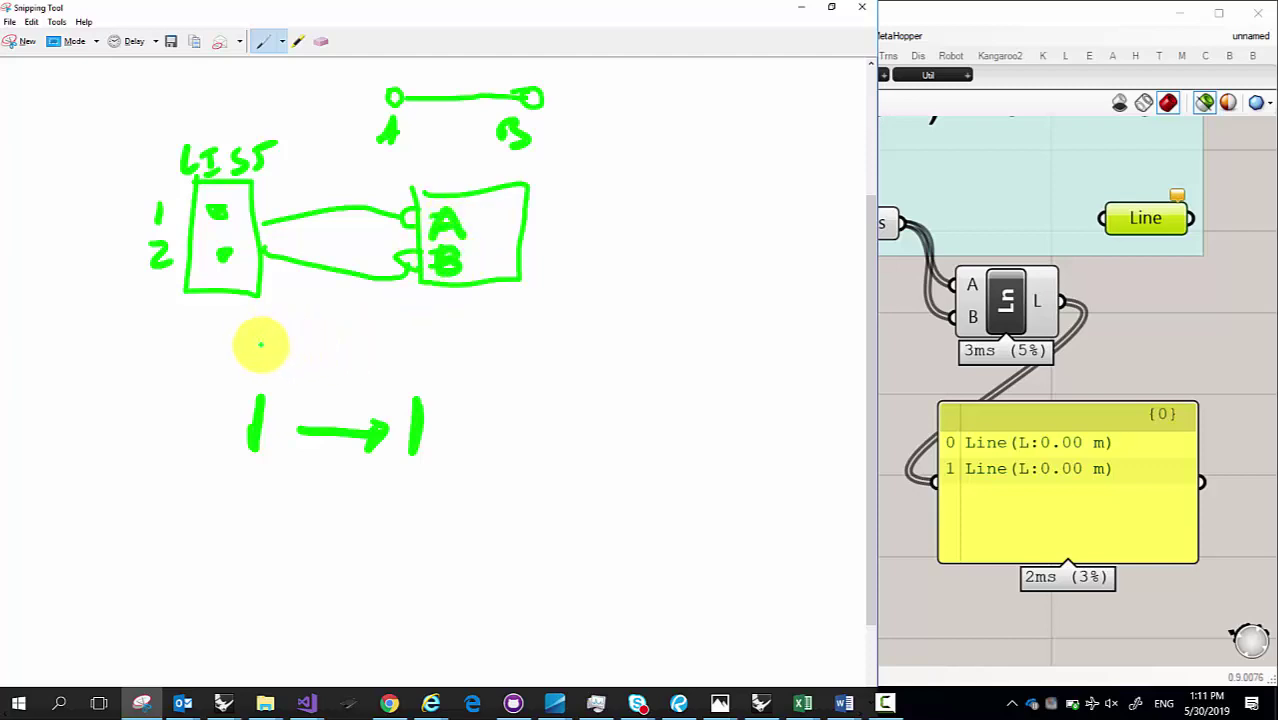
{"action": "left_click_drag", "start_coordinate": [260, 342], "coordinate": [266, 368]}
{"action": "left_click_drag", "start_coordinate": [416, 340], "coordinate": [416, 372]}
{"action": "left_click_drag", "start_coordinate": [416, 340], "coordinate": [418, 372]}
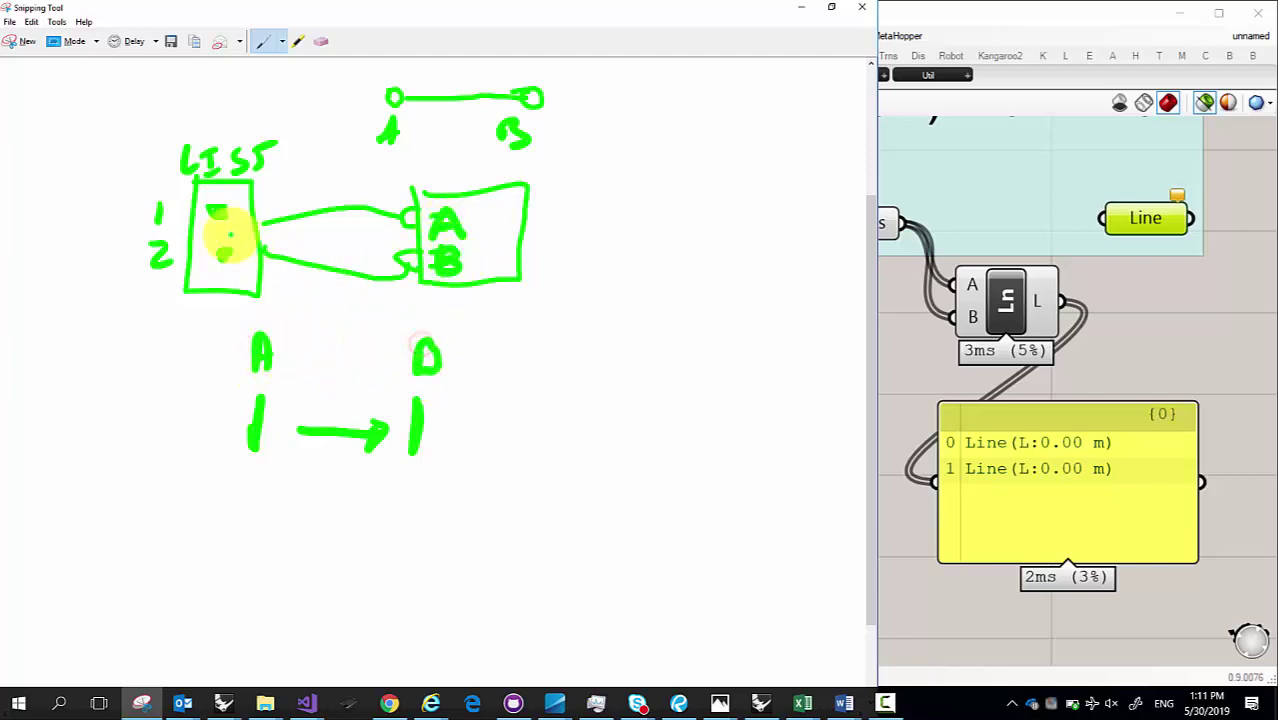
Step: Write the index label i beside the LIST title and in front of the row of 1s
{"action": "left_click_drag", "start_coordinate": [153, 158], "coordinate": [149, 178]}
{"action": "left_click", "coordinate": [152, 140]}
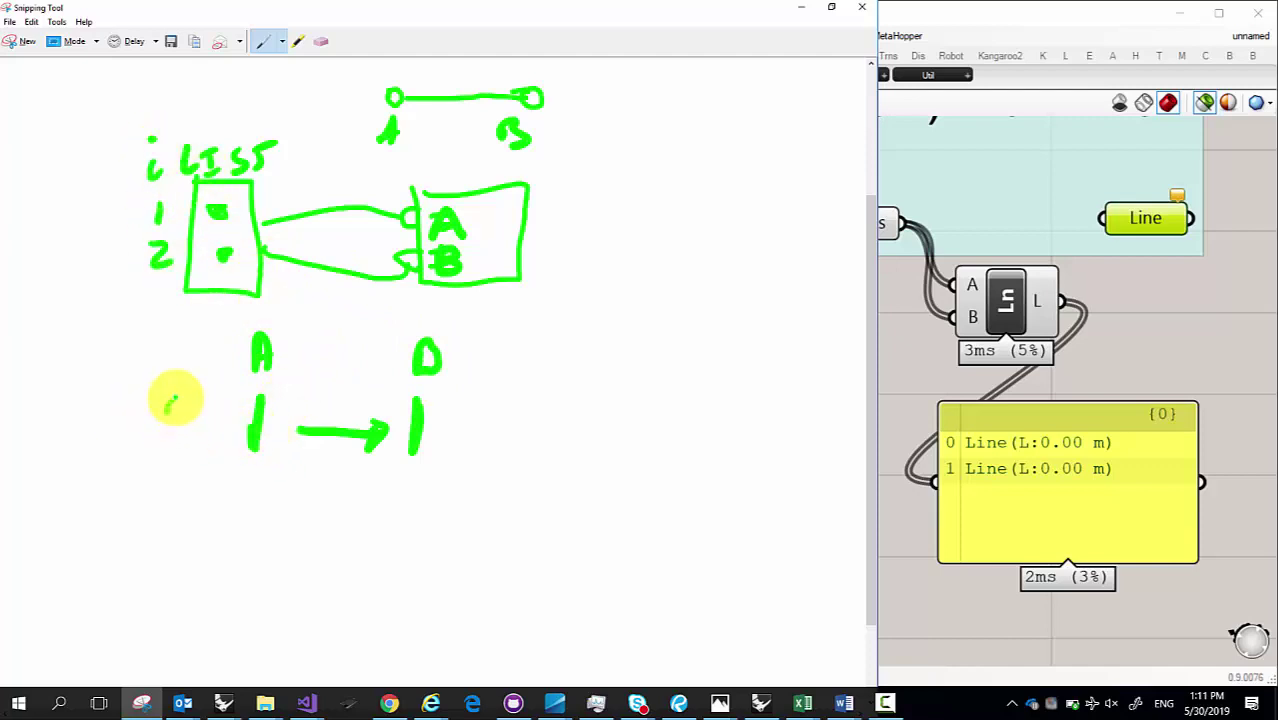
{"action": "left_click_drag", "start_coordinate": [176, 398], "coordinate": [180, 422]}
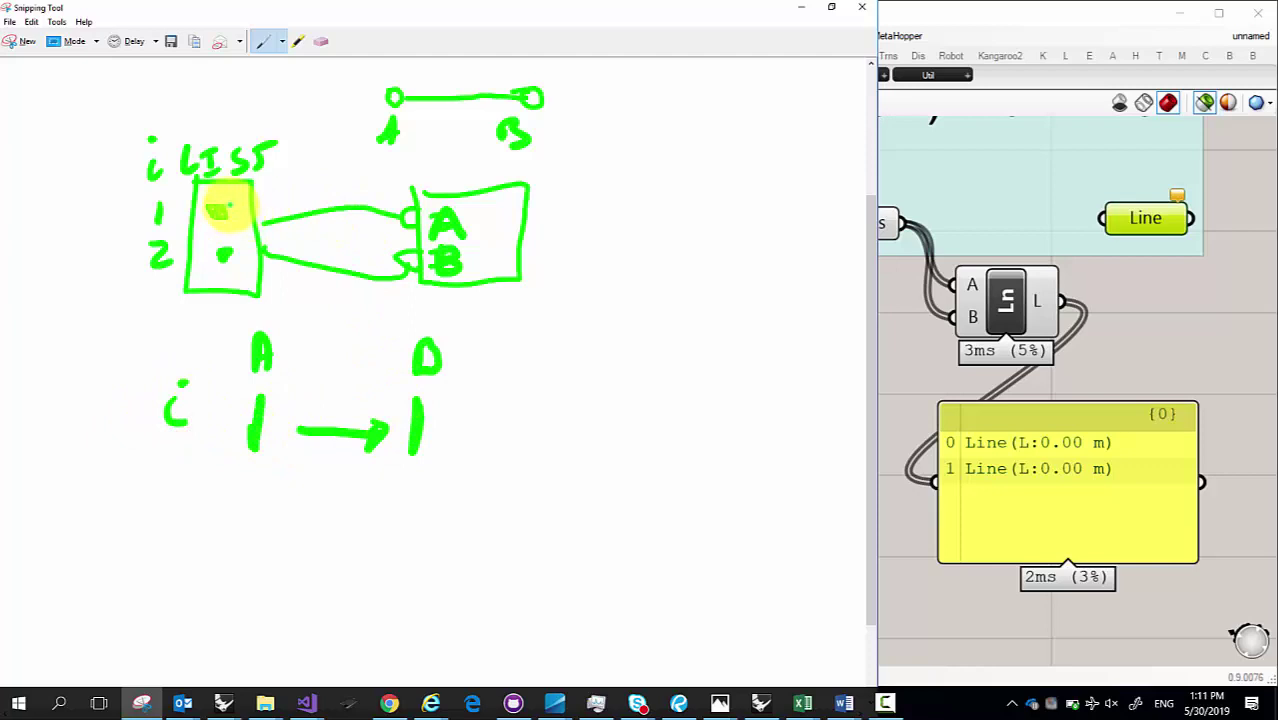
Step: Circle the list's first dot and both 1s, and fill in the sketched line's A end
{"action": "mouse_move", "coordinate": [213, 195]}
{"action": "left_mouse_down"}
{"action": "mouse_move", "coordinate": [223, 238]}
{"action": "mouse_move", "coordinate": [221, 207]}
{"action": "left_mouse_up"}
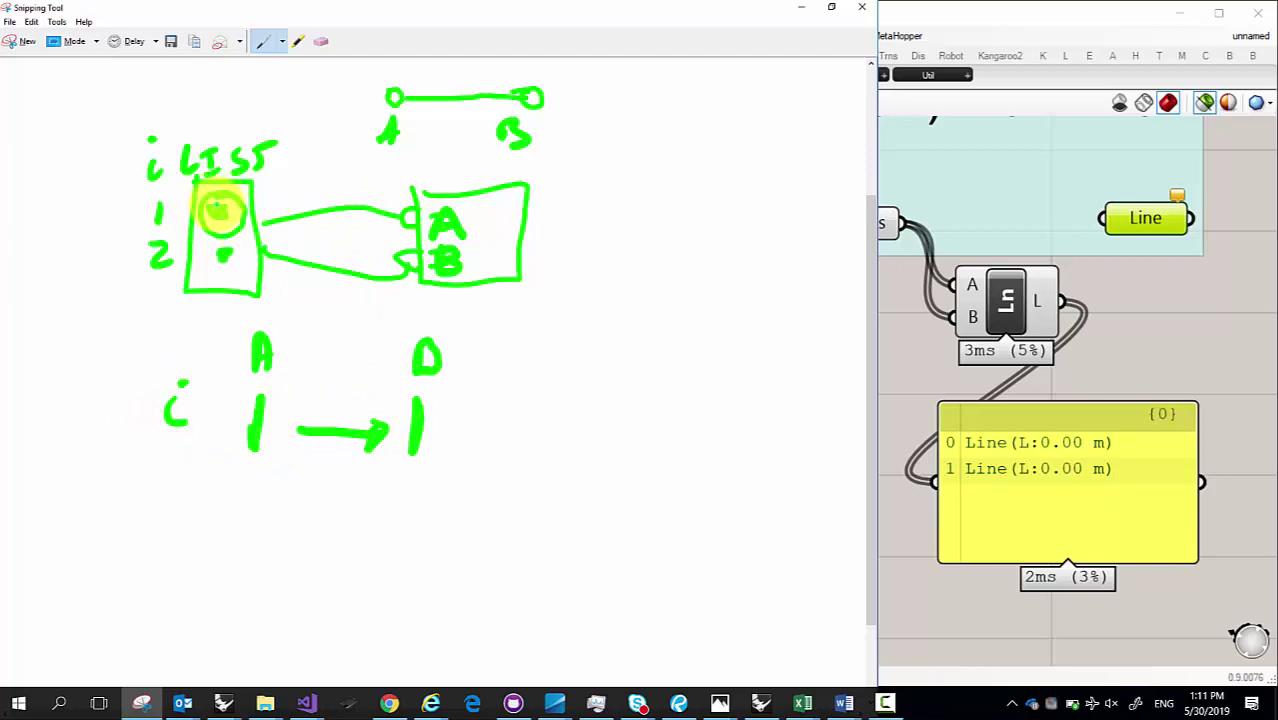
{"action": "left_click_drag", "start_coordinate": [260, 385], "coordinate": [241, 437]}
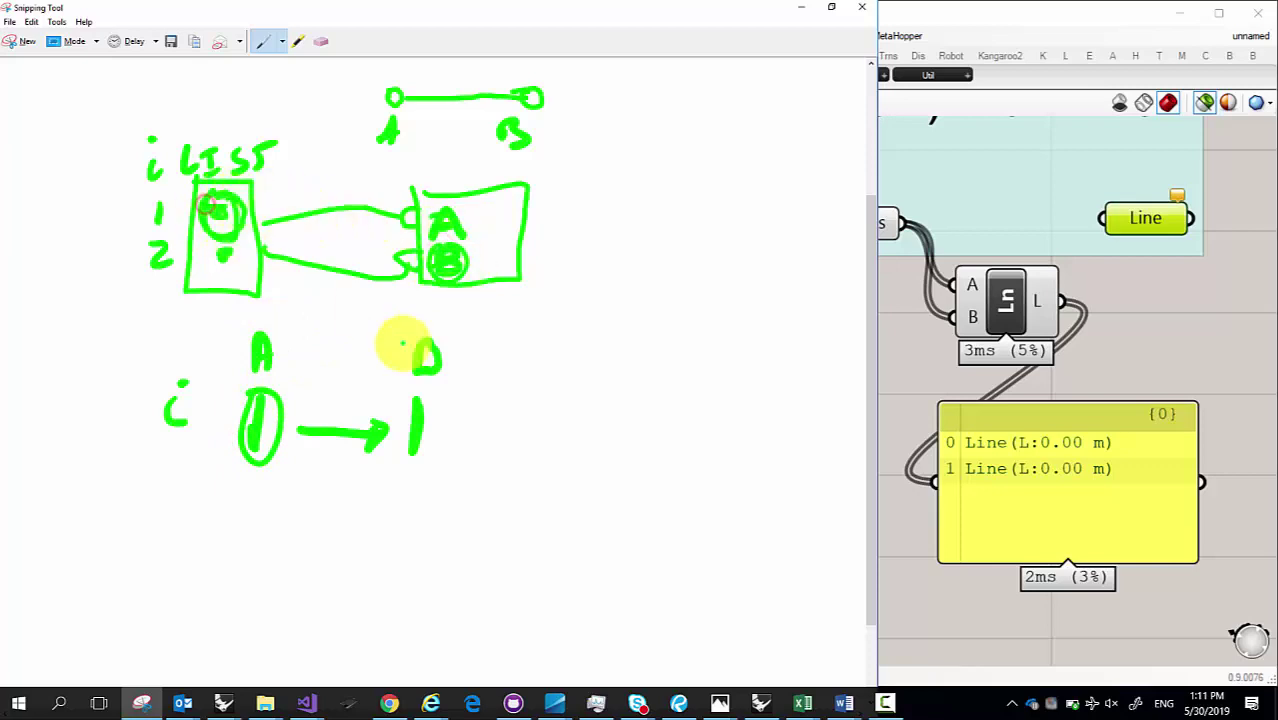
{"action": "mouse_move", "coordinate": [420, 385]}
{"action": "left_mouse_down"}
{"action": "mouse_move", "coordinate": [433, 425]}
{"action": "mouse_move", "coordinate": [423, 323]}
{"action": "mouse_move", "coordinate": [435, 342]}
{"action": "mouse_move", "coordinate": [428, 327]}
{"action": "mouse_move", "coordinate": [440, 365]}
{"action": "left_mouse_up"}
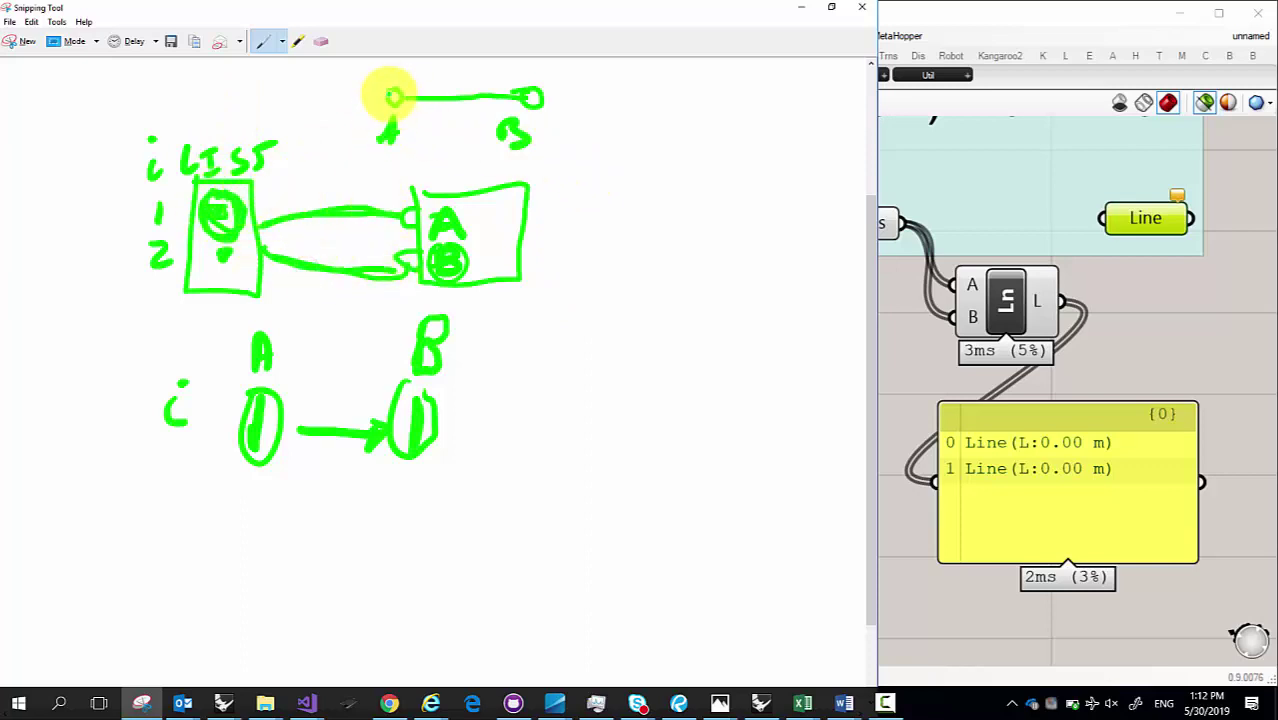
{"action": "left_click_drag", "start_coordinate": [396, 98], "coordinate": [399, 94]}
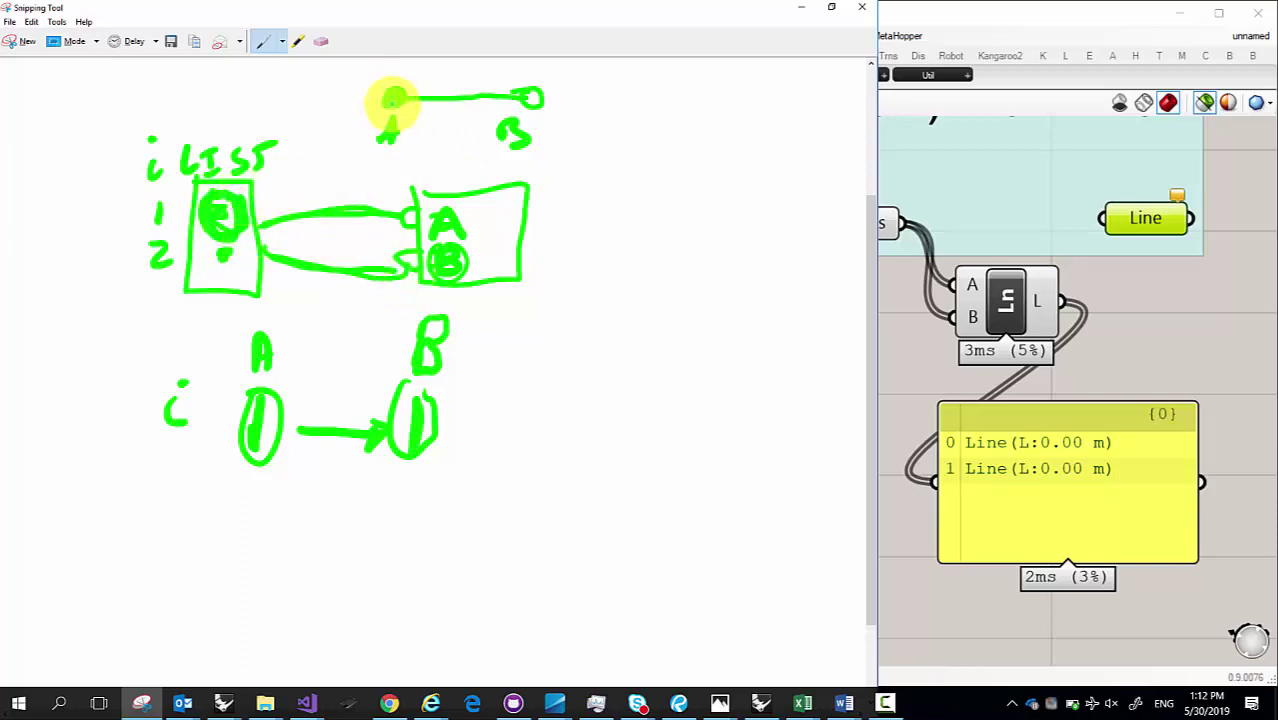
Step: Erase the sketched line with its B end, and write B beside A under the remaining dot
{"action": "left_click", "coordinate": [322, 41]}
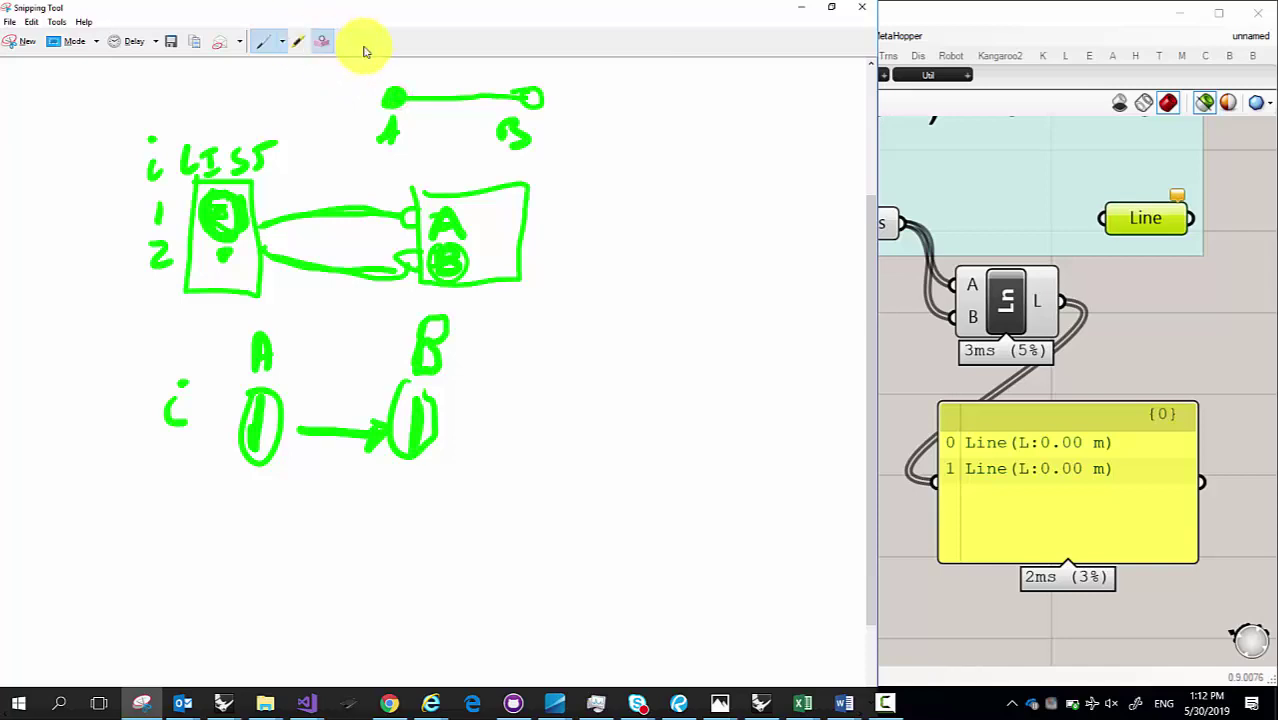
{"action": "left_click_drag", "start_coordinate": [519, 92], "coordinate": [516, 114]}
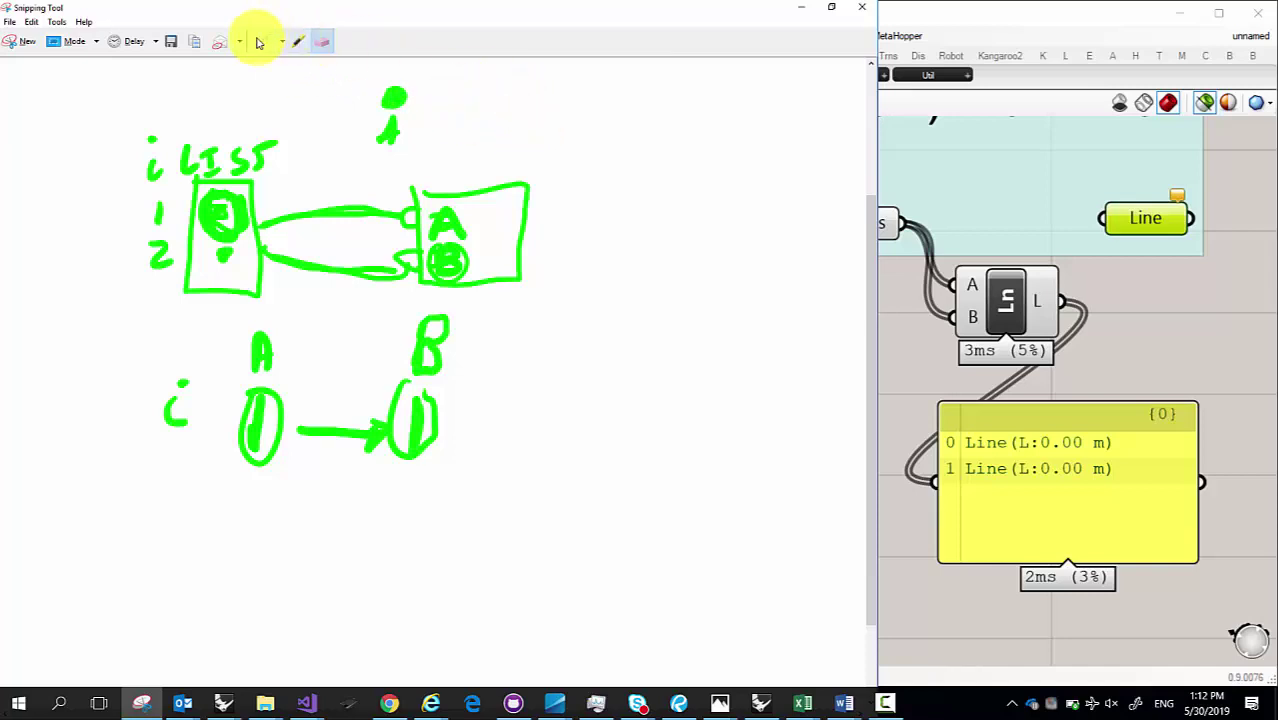
{"action": "left_click", "coordinate": [262, 41]}
{"action": "left_click_drag", "start_coordinate": [411, 120], "coordinate": [393, 103]}
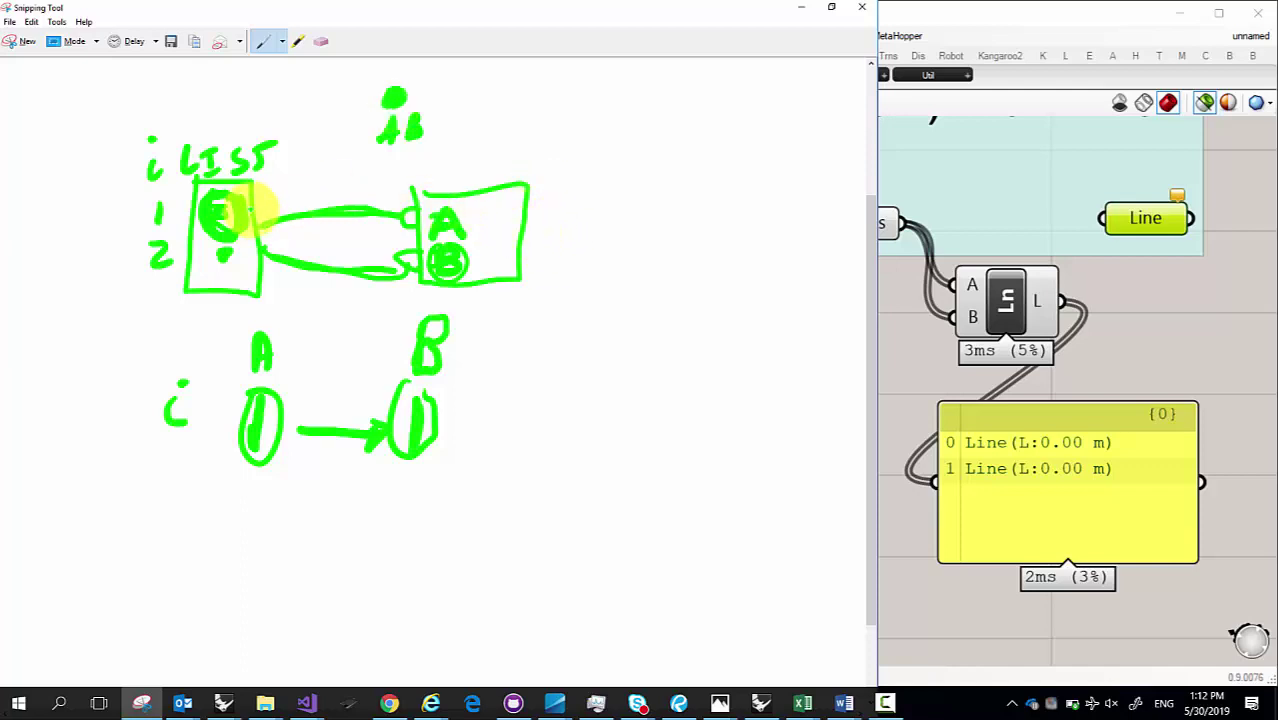
Step: Replace the dotted list box and wires with a LIST indexing A as 0 and B as 1, with arrows to the component's A and B inputs
{"action": "mouse_move", "coordinate": [190, 185]}
{"action": "left_mouse_down"}
{"action": "mouse_move", "coordinate": [185, 277]}
{"action": "mouse_move", "coordinate": [212, 290]}
{"action": "mouse_move", "coordinate": [262, 285]}
{"action": "mouse_move", "coordinate": [263, 211]}
{"action": "mouse_move", "coordinate": [246, 185]}
{"action": "mouse_move", "coordinate": [217, 190]}
{"action": "mouse_move", "coordinate": [226, 250]}
{"action": "mouse_move", "coordinate": [246, 239]}
{"action": "mouse_move", "coordinate": [281, 163]}
{"action": "mouse_move", "coordinate": [312, 212]}
{"action": "mouse_move", "coordinate": [296, 244]}
{"action": "mouse_move", "coordinate": [339, 248]}
{"action": "mouse_move", "coordinate": [178, 222]}
{"action": "mouse_move", "coordinate": [164, 233]}
{"action": "mouse_move", "coordinate": [167, 209]}
{"action": "mouse_move", "coordinate": [223, 178]}
{"action": "mouse_move", "coordinate": [156, 153]}
{"action": "mouse_move", "coordinate": [220, 148]}
{"action": "left_mouse_up"}
{"action": "left_click", "coordinate": [321, 41]}
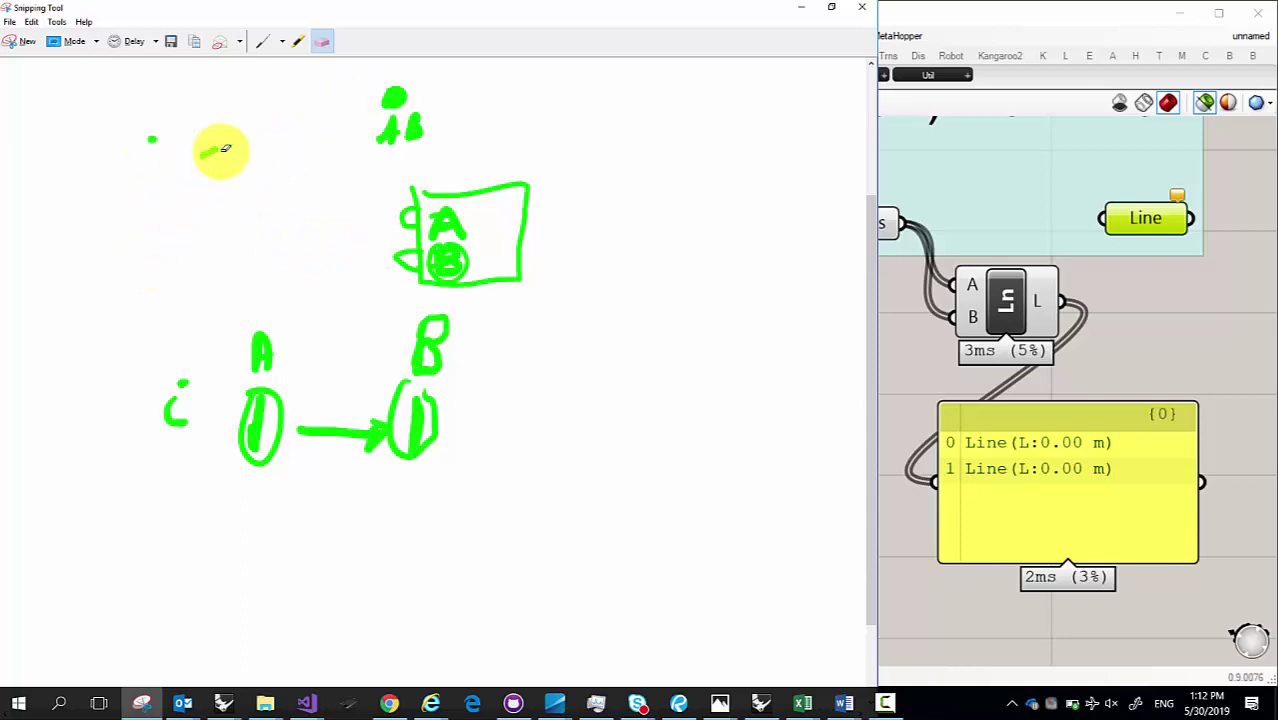
{"action": "left_click", "coordinate": [262, 41]}
{"action": "mouse_move", "coordinate": [86, 171]}
{"action": "left_mouse_down"}
{"action": "mouse_move", "coordinate": [100, 205]}
{"action": "mouse_move", "coordinate": [146, 174]}
{"action": "mouse_move", "coordinate": [148, 205]}
{"action": "left_mouse_up"}
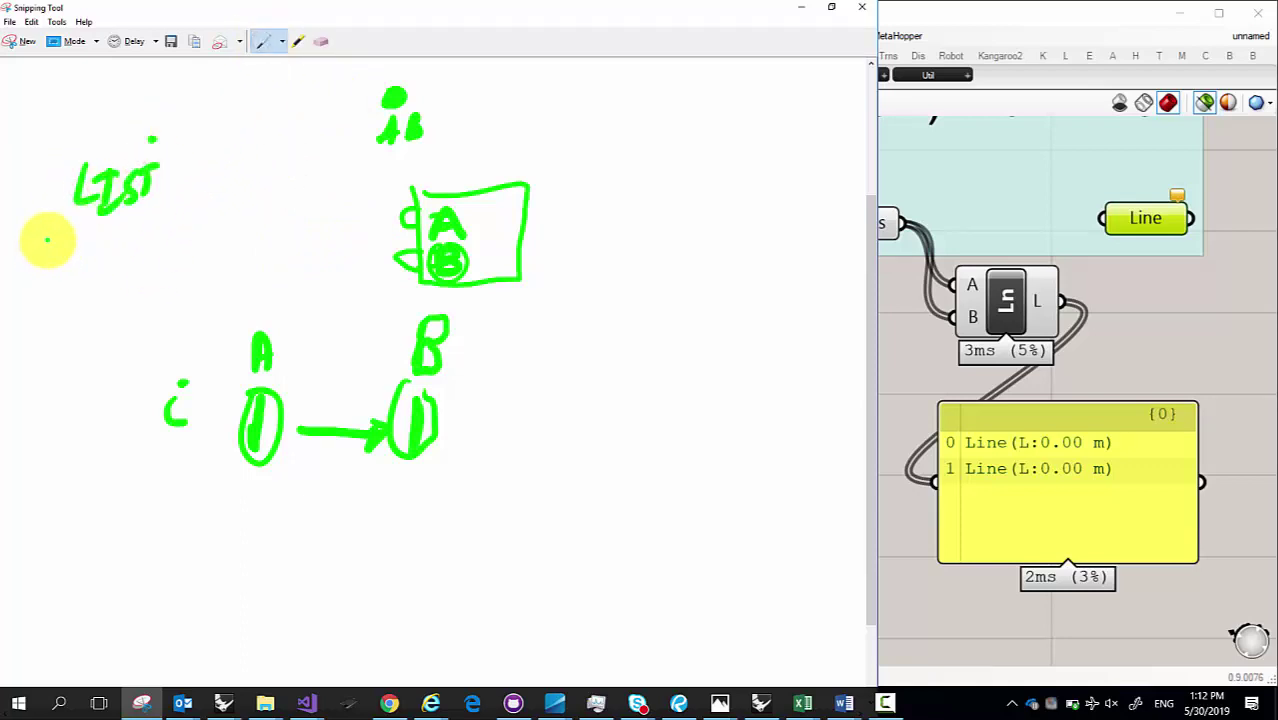
{"action": "left_click", "coordinate": [41, 217]}
{"action": "mouse_move", "coordinate": [42, 232]}
{"action": "left_mouse_down"}
{"action": "mouse_move", "coordinate": [40, 256]}
{"action": "mouse_move", "coordinate": [108, 237]}
{"action": "mouse_move", "coordinate": [122, 256]}
{"action": "mouse_move", "coordinate": [110, 303]}
{"action": "left_mouse_up"}
{"action": "left_click_drag", "start_coordinate": [73, 240], "coordinate": [72, 254]}
{"action": "left_click_drag", "start_coordinate": [70, 282], "coordinate": [69, 305]}
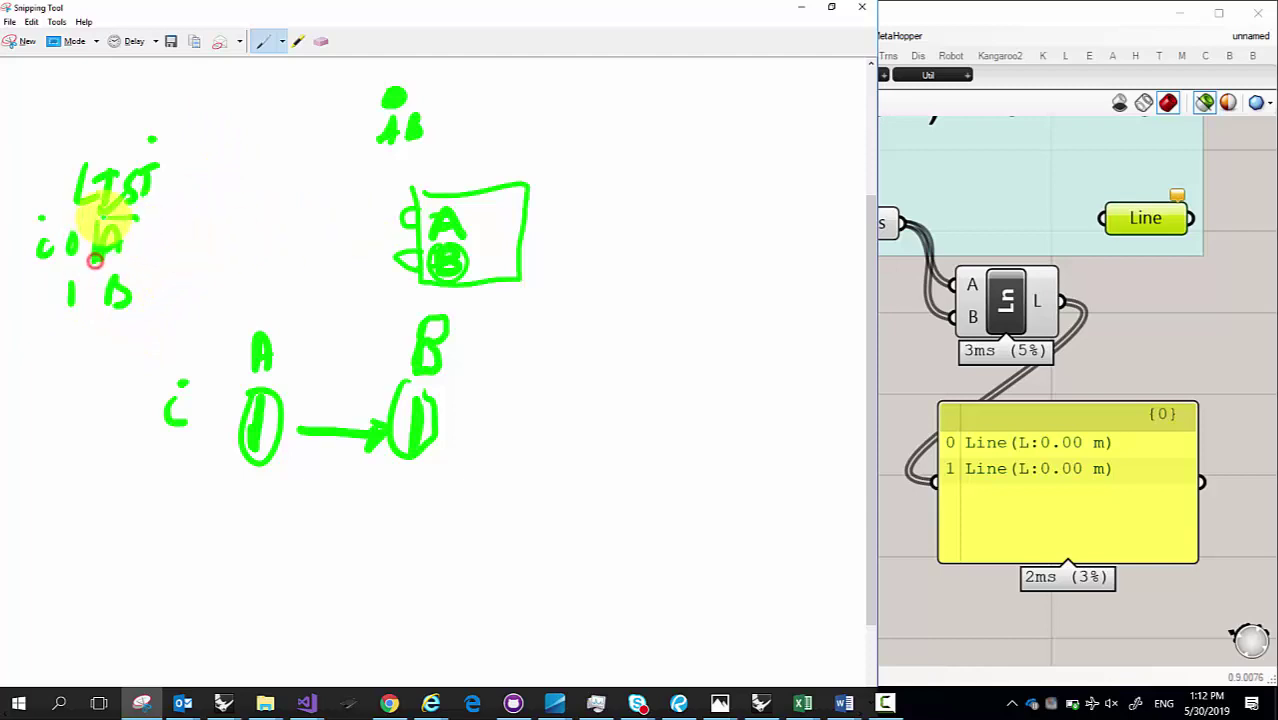
{"action": "mouse_move", "coordinate": [95, 260]}
{"action": "left_mouse_down"}
{"action": "mouse_move", "coordinate": [294, 185]}
{"action": "mouse_move", "coordinate": [362, 194]}
{"action": "mouse_move", "coordinate": [372, 219]}
{"action": "mouse_move", "coordinate": [383, 204]}
{"action": "left_mouse_up"}
{"action": "mouse_move", "coordinate": [138, 289]}
{"action": "left_mouse_down"}
{"action": "mouse_move", "coordinate": [371, 265]}
{"action": "mouse_move", "coordinate": [370, 282]}
{"action": "mouse_move", "coordinate": [358, 265]}
{"action": "left_mouse_up"}
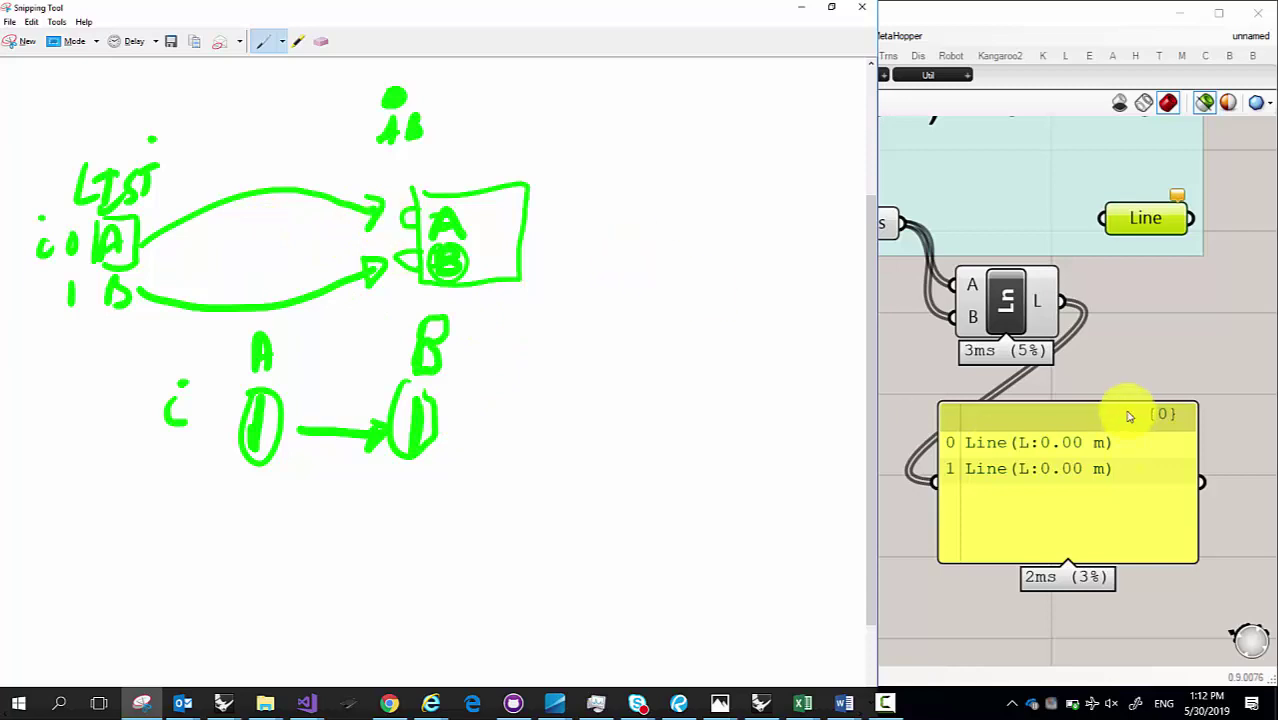
Step: Switch to Grasshopper and inspect the data at the Line component's A and B inputs and the Centoids parameter
{"action": "left_click", "coordinate": [980, 251]}
{"action": "mouse_move", "coordinate": [970, 287]}
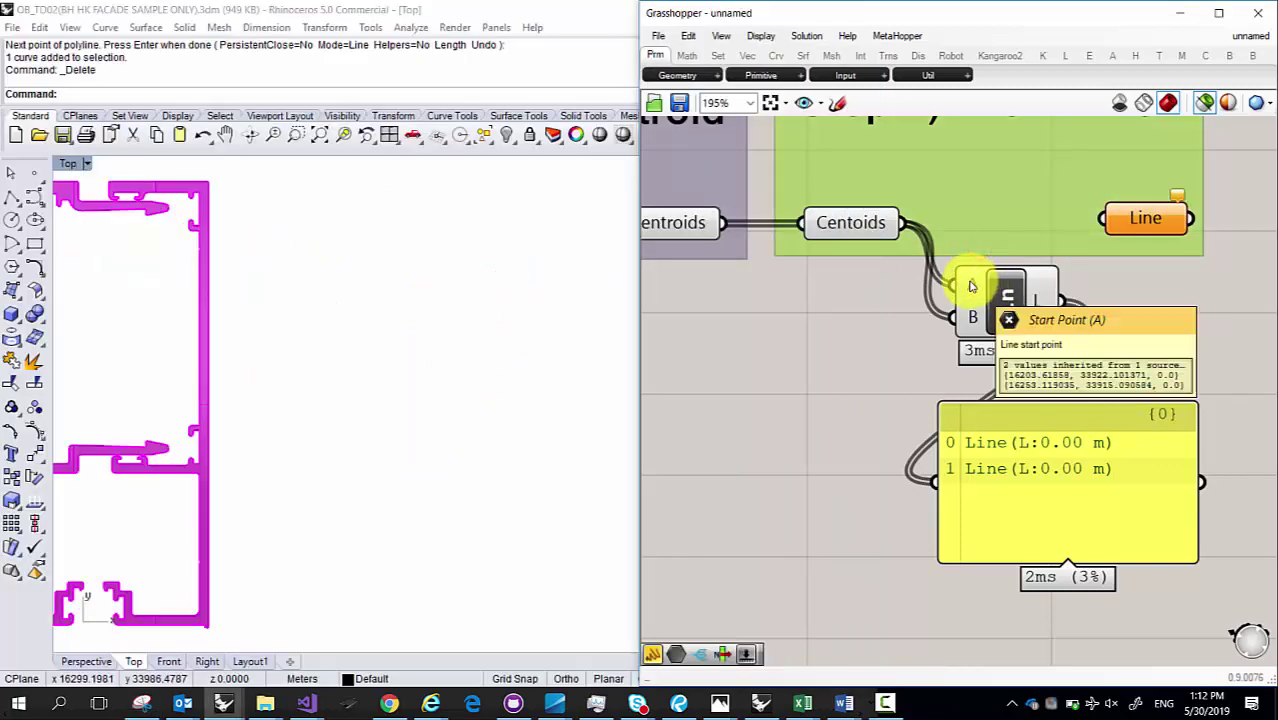
{"action": "mouse_move", "coordinate": [980, 317]}
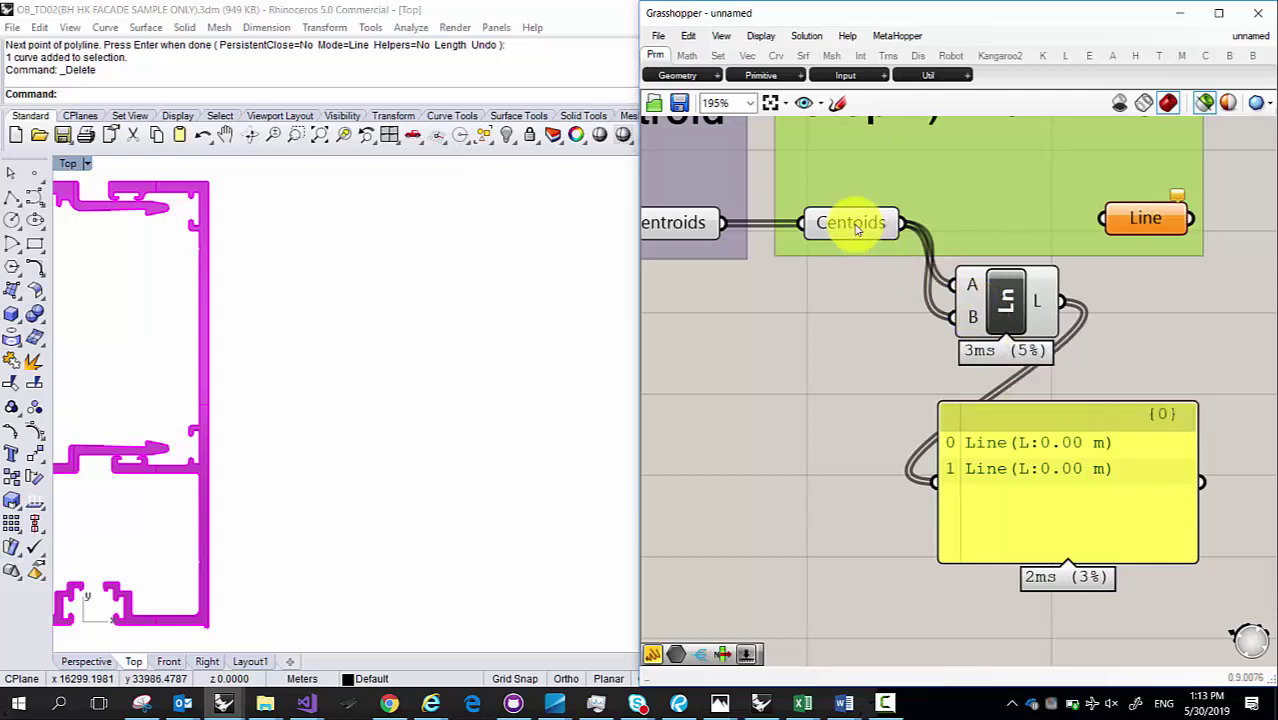
{"action": "mouse_move", "coordinate": [855, 229]}
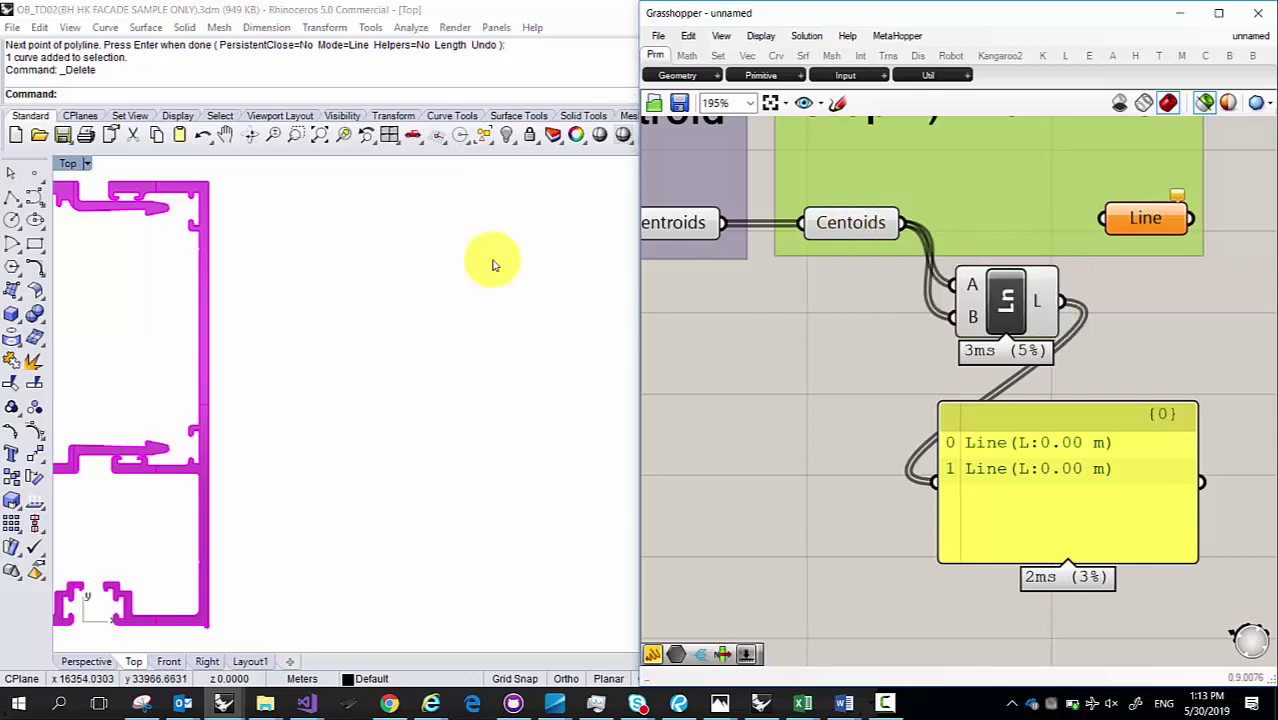
Step: Switch to Snipping Tool and sketch a box with two dots branching into two boxes holding one dot each
{"action": "left_click", "coordinate": [141, 704]}
{"action": "left_click_drag", "start_coordinate": [432, 360], "coordinate": [416, 372]}
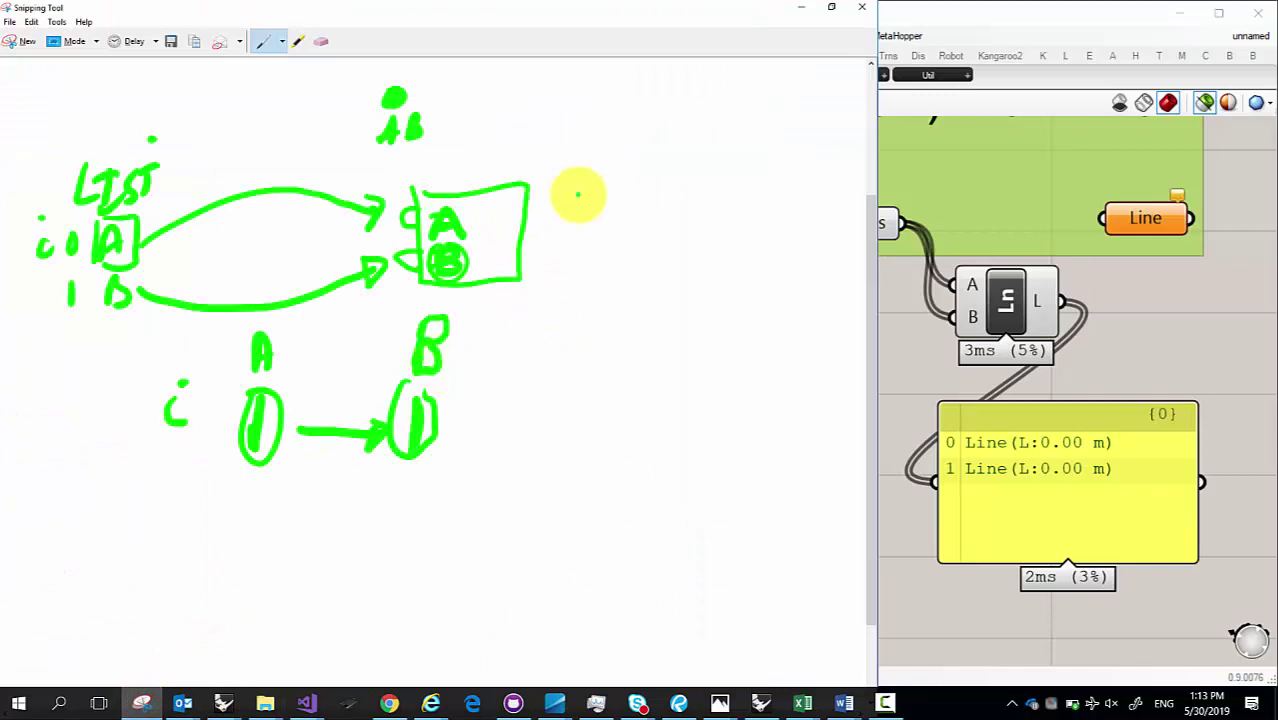
{"action": "mouse_move", "coordinate": [504, 405]}
{"action": "left_mouse_down"}
{"action": "mouse_move", "coordinate": [514, 310]}
{"action": "mouse_move", "coordinate": [585, 305]}
{"action": "mouse_move", "coordinate": [581, 395]}
{"action": "mouse_move", "coordinate": [503, 403]}
{"action": "left_mouse_up"}
{"action": "mouse_move", "coordinate": [540, 325]}
{"action": "left_mouse_down"}
{"action": "mouse_move", "coordinate": [683, 290]}
{"action": "mouse_move", "coordinate": [716, 262]}
{"action": "mouse_move", "coordinate": [747, 308]}
{"action": "mouse_move", "coordinate": [710, 314]}
{"action": "left_mouse_up"}
{"action": "left_click", "coordinate": [541, 370]}
{"action": "left_click", "coordinate": [755, 285]}
{"action": "mouse_move", "coordinate": [597, 376]}
{"action": "left_mouse_down"}
{"action": "mouse_move", "coordinate": [696, 385]}
{"action": "mouse_move", "coordinate": [718, 432]}
{"action": "left_mouse_up"}
{"action": "mouse_move", "coordinate": [722, 366]}
{"action": "left_mouse_down"}
{"action": "mouse_move", "coordinate": [803, 430]}
{"action": "mouse_move", "coordinate": [716, 435]}
{"action": "left_mouse_up"}
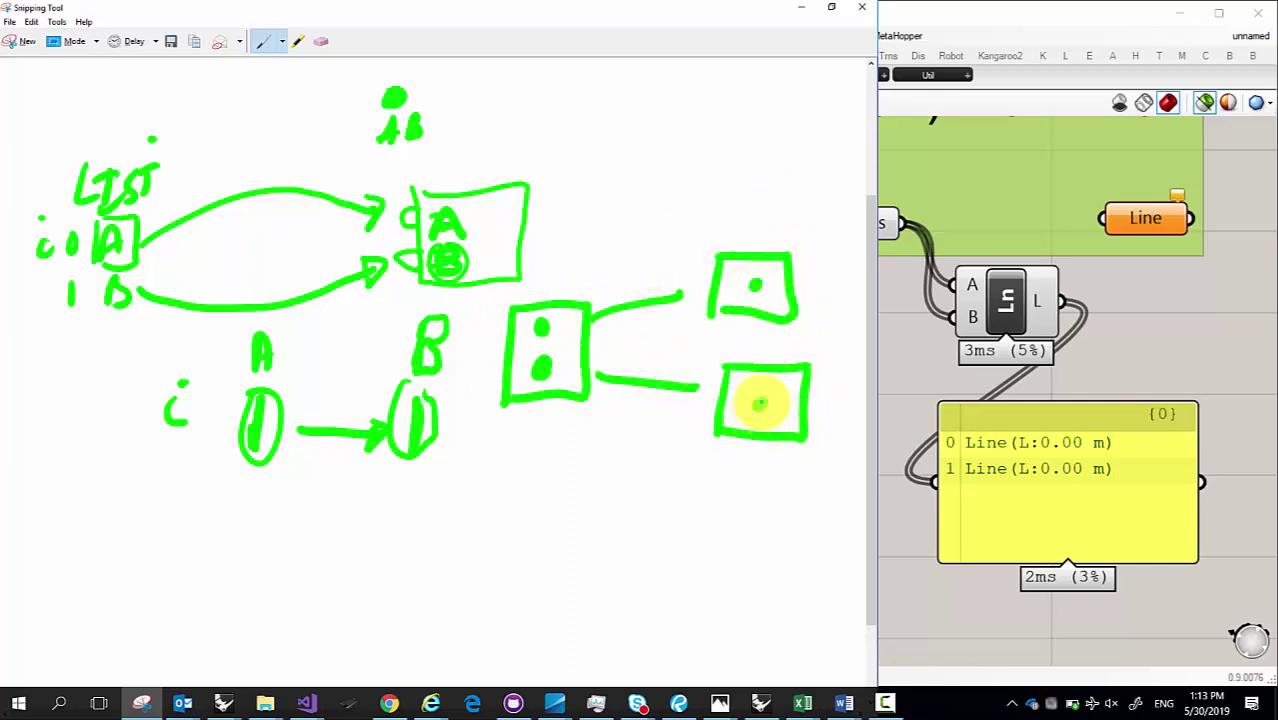
{"action": "left_click", "coordinate": [759, 403]}
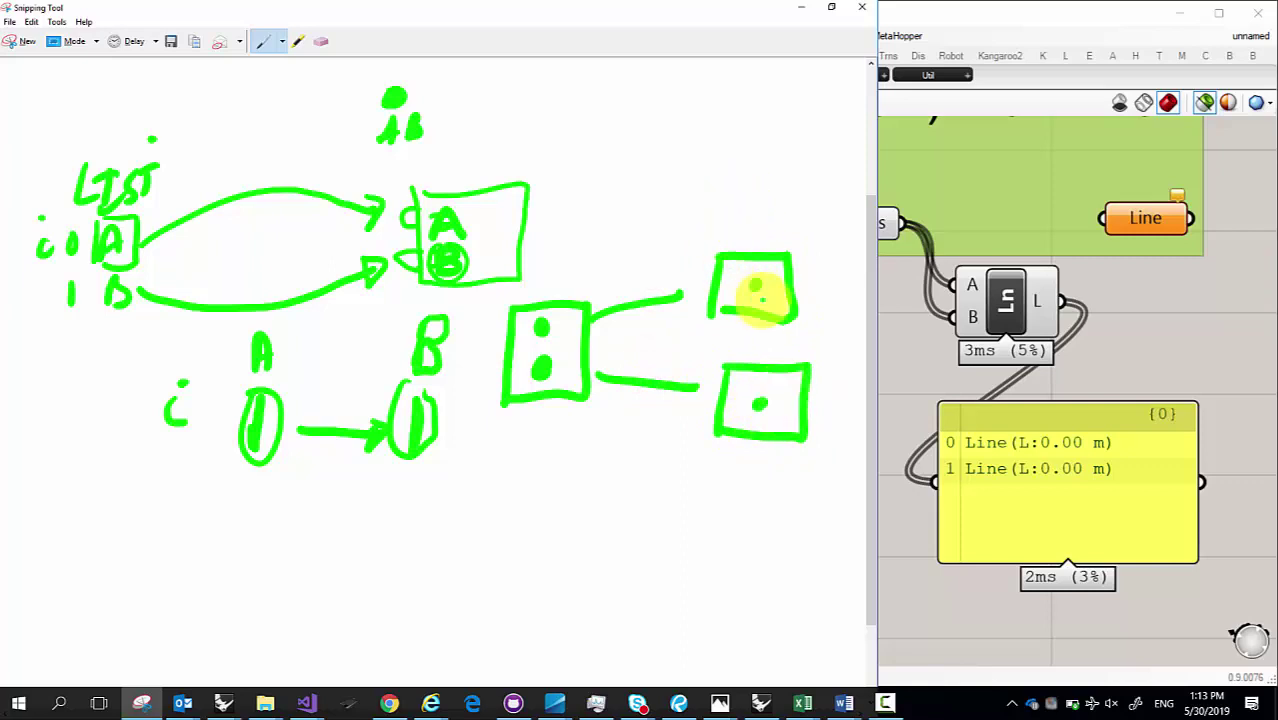
Step: Draw output wires from the two single-dot boxes and label their ends A and B
{"action": "mouse_move", "coordinate": [796, 290]}
{"action": "left_mouse_down"}
{"action": "mouse_move", "coordinate": [837, 397]}
{"action": "mouse_move", "coordinate": [864, 300]}
{"action": "left_mouse_up"}
{"action": "left_click", "coordinate": [836, 397]}
{"action": "left_click_drag", "start_coordinate": [812, 393], "coordinate": [849, 388]}
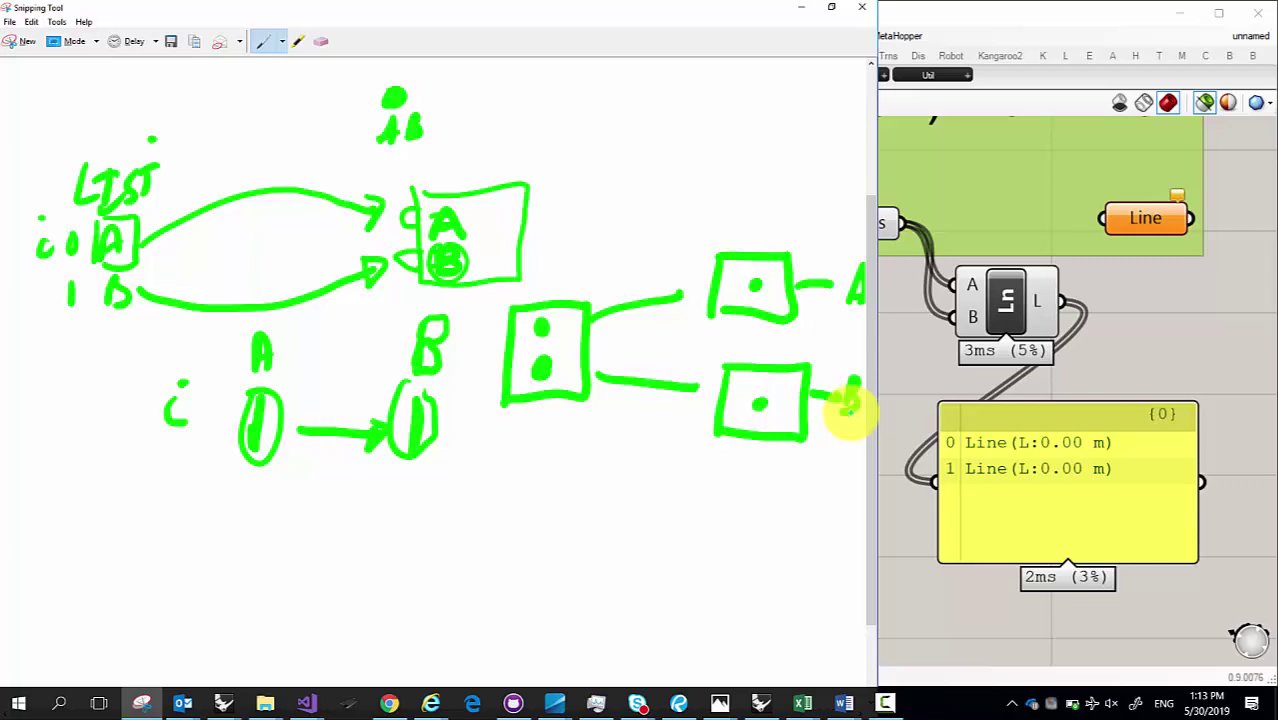
{"action": "left_click_drag", "start_coordinate": [848, 400], "coordinate": [852, 410]}
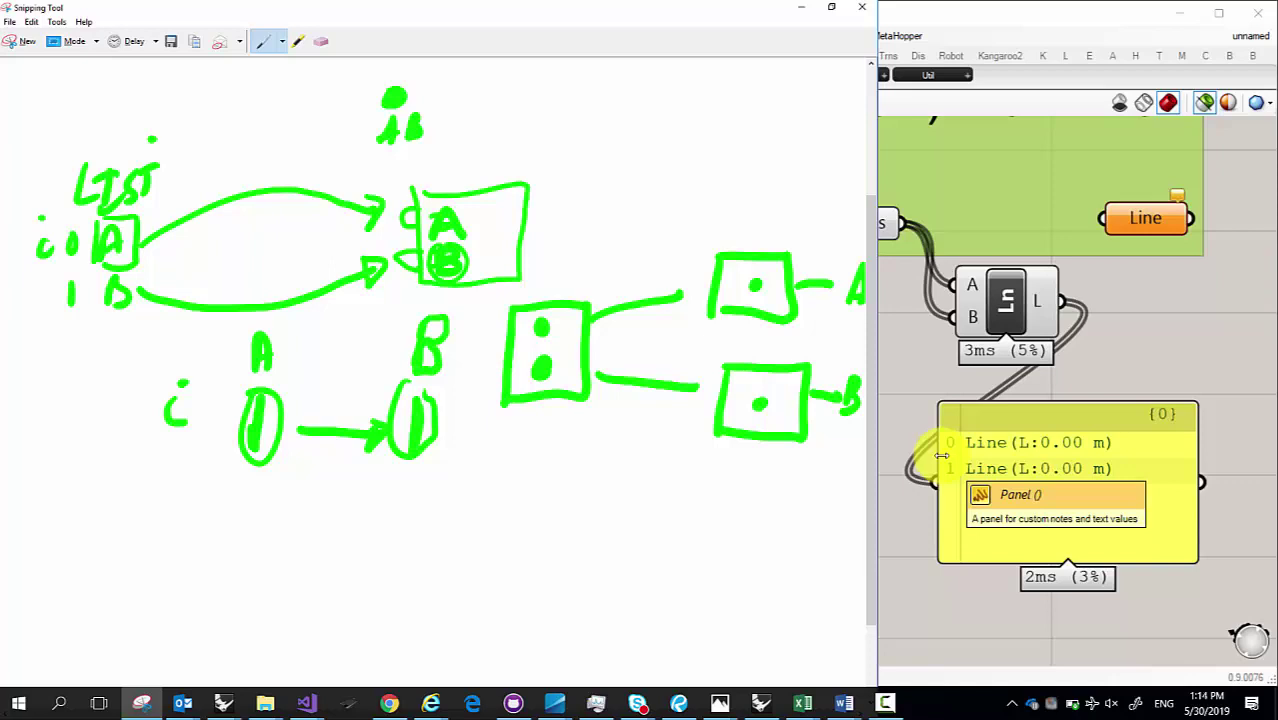
Step: Switch to Grasshopper and add a Split List component below the Centoids parameter
{"action": "left_click", "coordinate": [1225, 252]}
{"action": "double_click", "coordinate": [790, 435]}
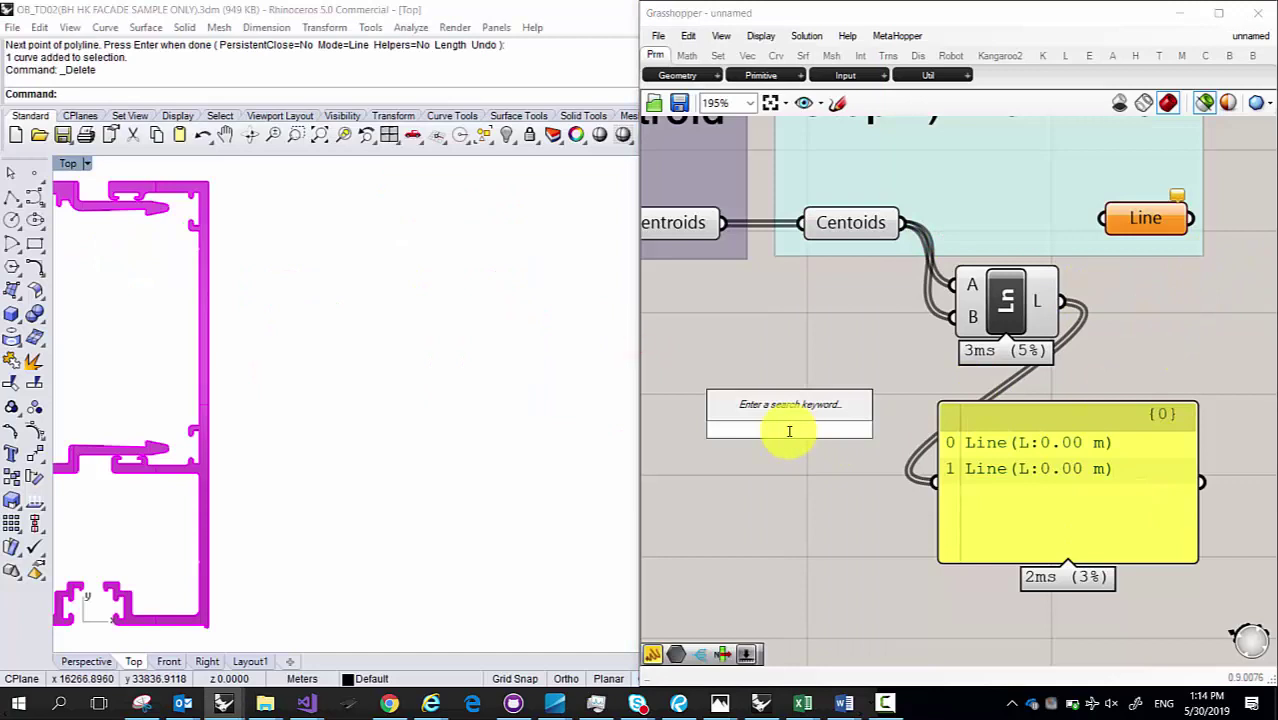
{"action": "type", "text": "split"}
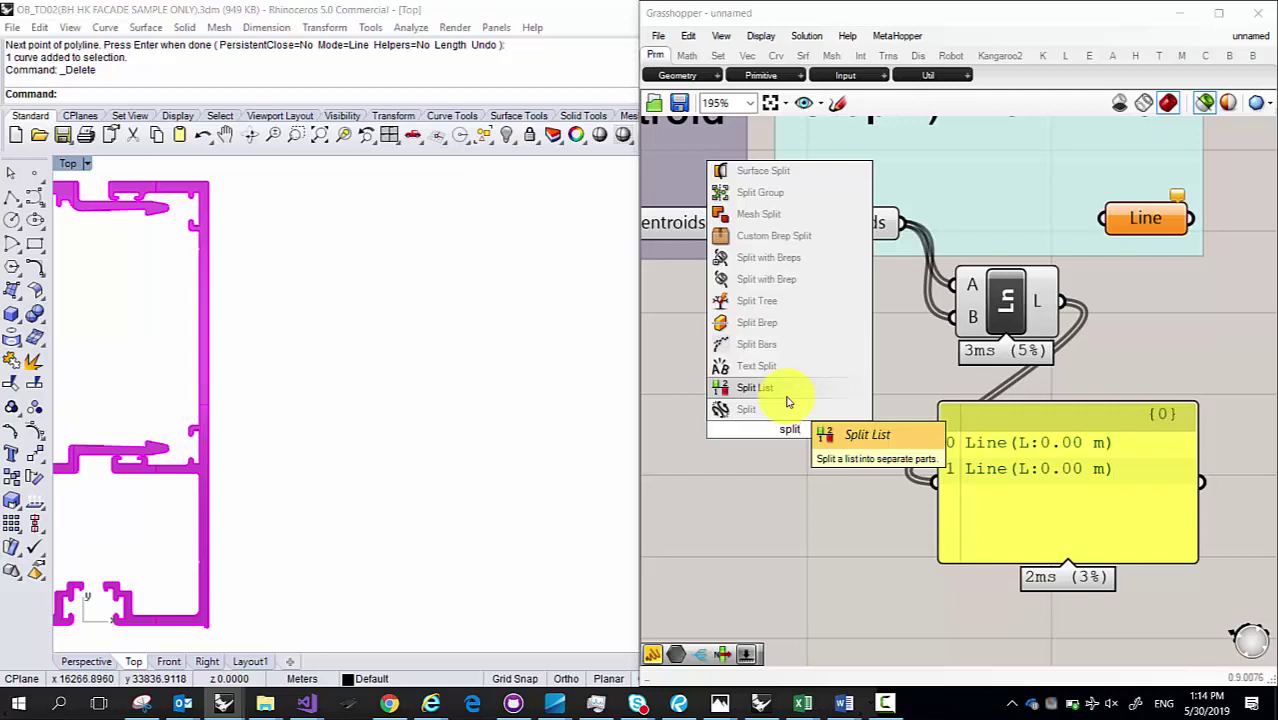
{"action": "left_click", "coordinate": [787, 400]}
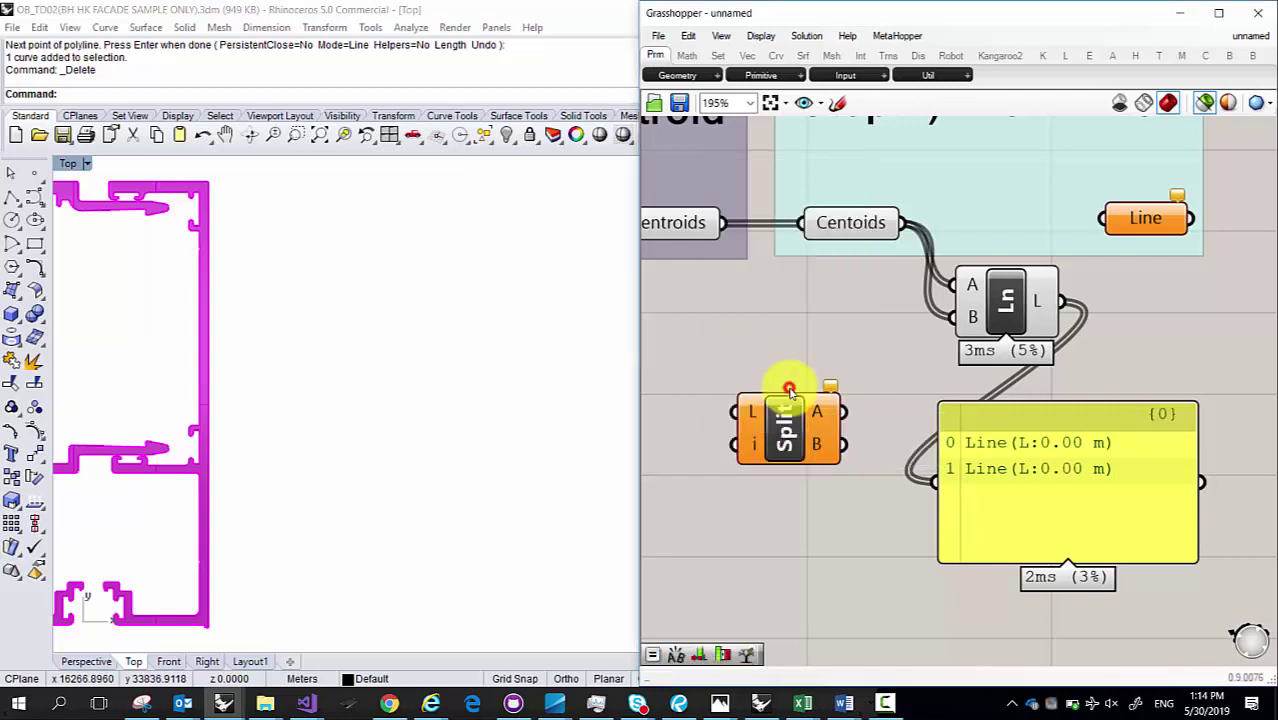
Step: Delete the panel on the Line output and space out Line and Split List below the group
{"action": "left_click", "coordinate": [984, 471]}
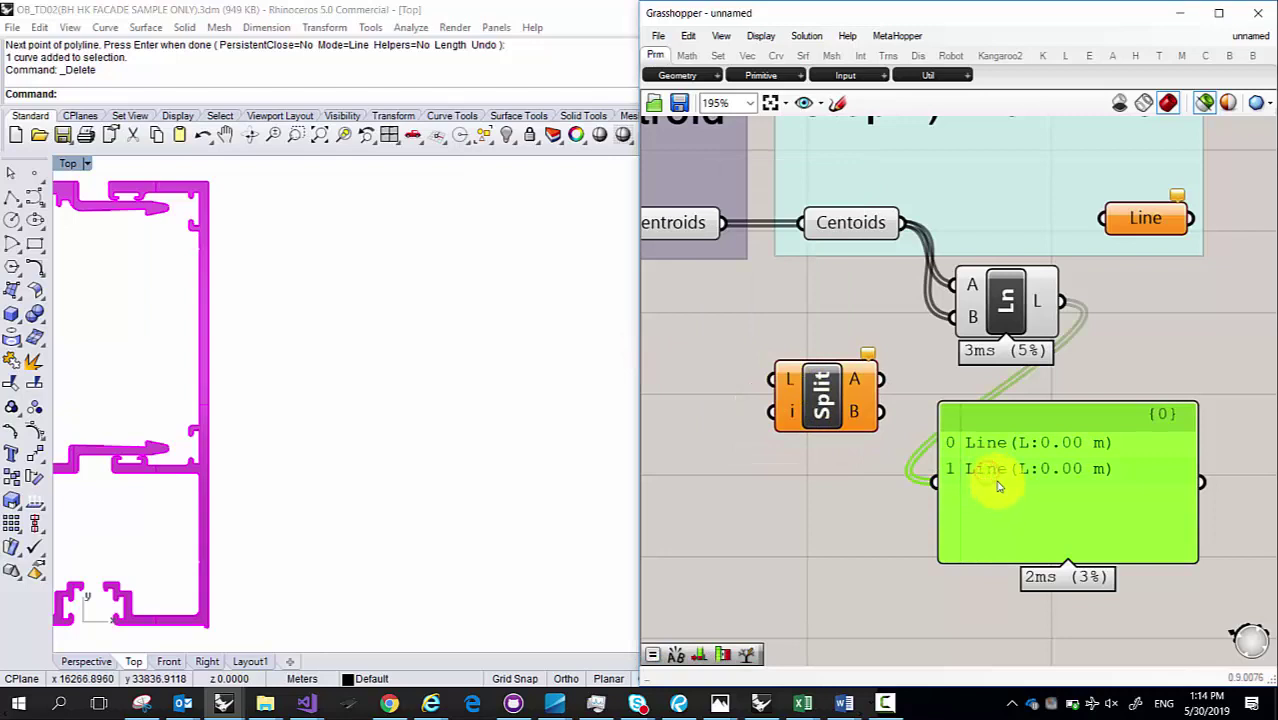
{"action": "key", "text": "Delete"}
{"action": "left_click_drag", "start_coordinate": [1013, 304], "coordinate": [1165, 342]}
{"action": "left_click_drag", "start_coordinate": [789, 393], "coordinate": [908, 364]}
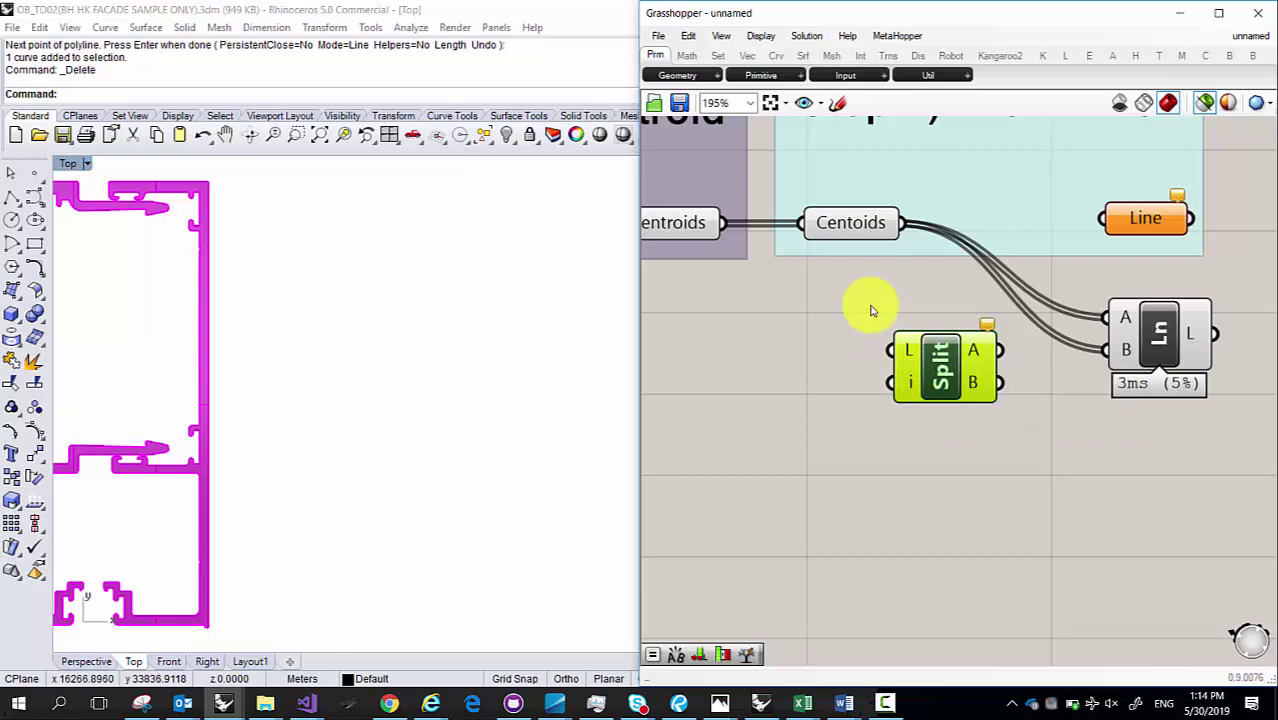
Step: Connect the Centoids parameter to Split List's L input and nudge the component into place
{"action": "left_click_drag", "start_coordinate": [900, 224], "coordinate": [893, 283]}
{"action": "left_click_drag", "start_coordinate": [888, 348], "coordinate": [915, 377]}
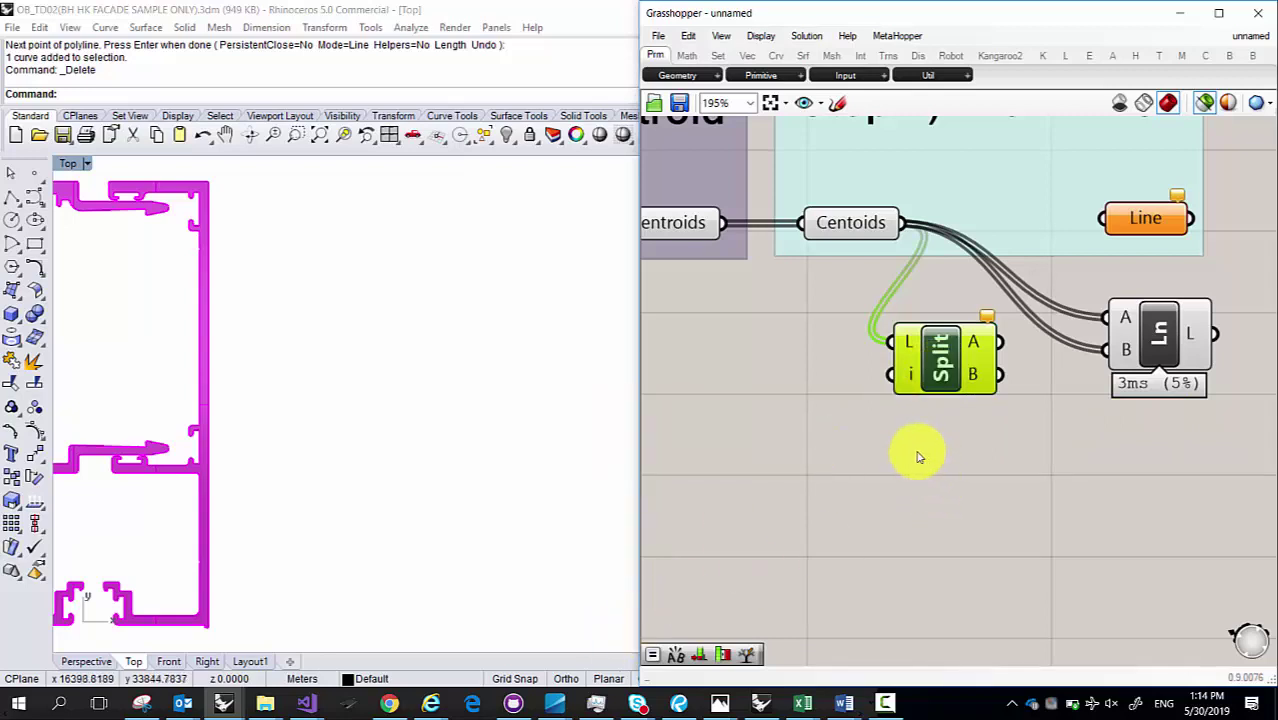
{"action": "left_click", "coordinate": [617, 294]}
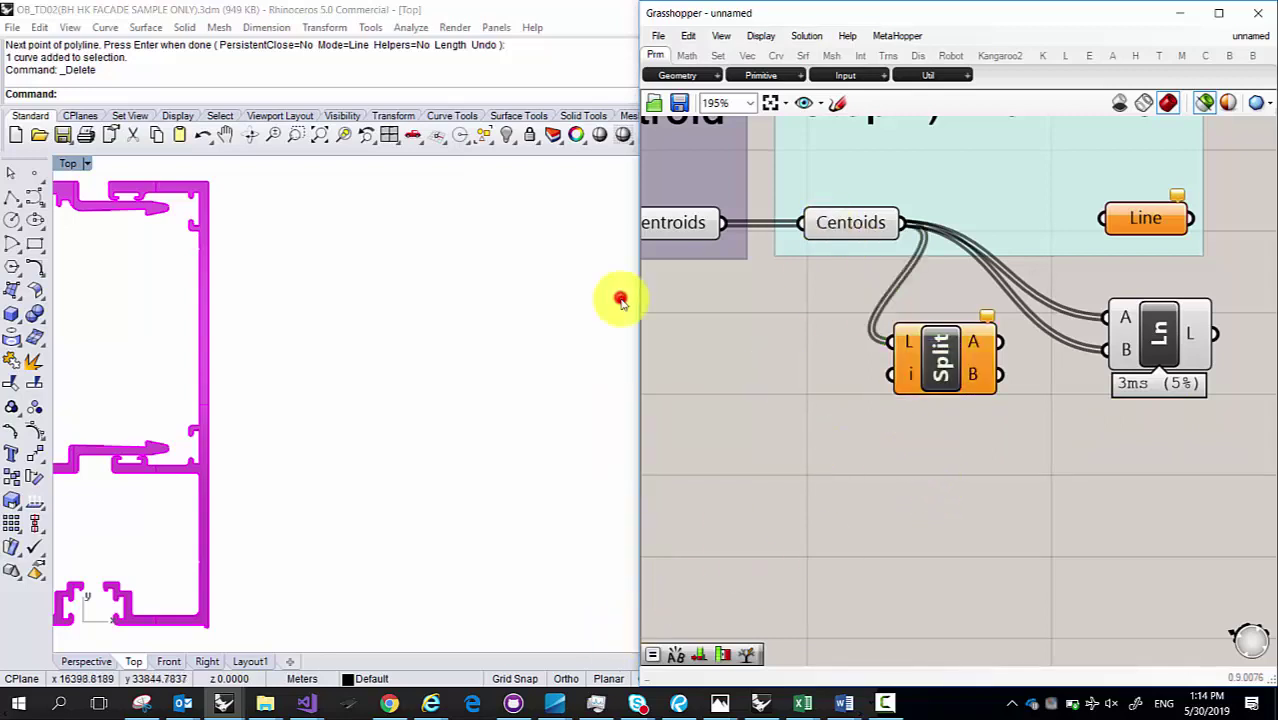
Step: Add a panel fed by the Centoids parameter below Split List, widened to fit each point on one line
{"action": "double_click", "coordinate": [795, 368]}
{"action": "type", "text": "panel"}
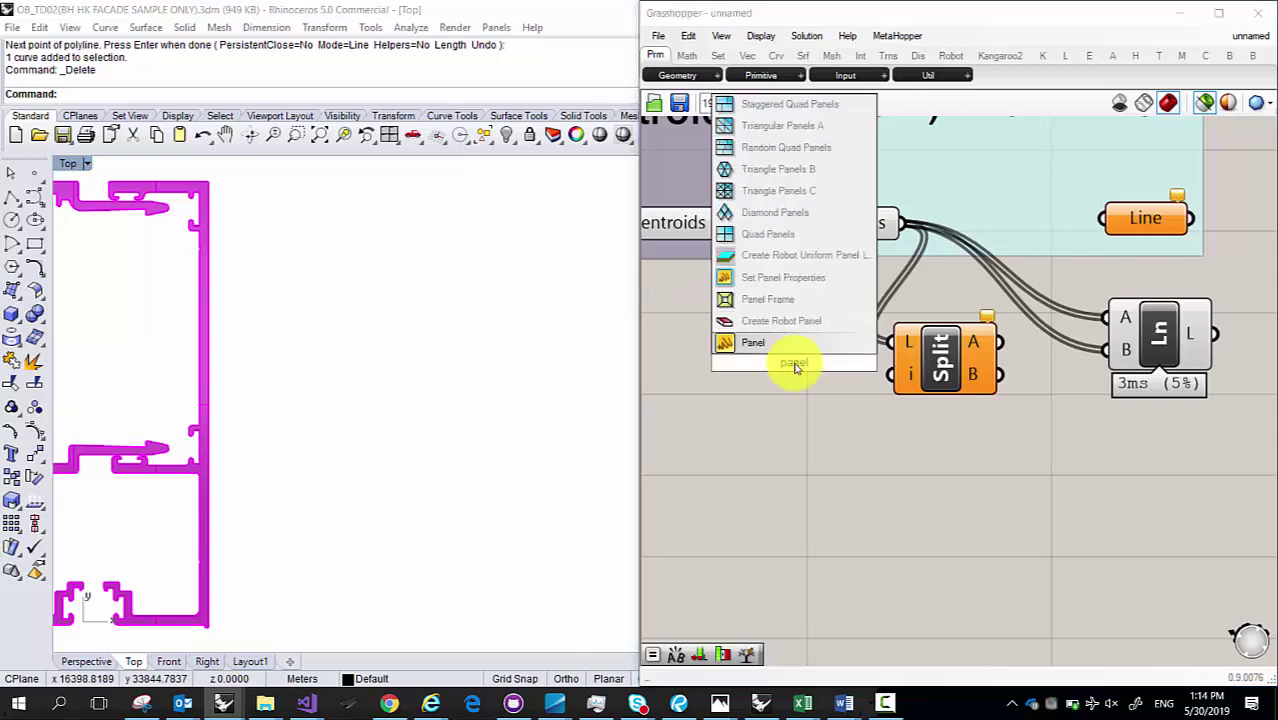
{"action": "key", "text": "Return"}
{"action": "left_click_drag", "start_coordinate": [903, 222], "coordinate": [664, 360]}
{"action": "left_click_drag", "start_coordinate": [806, 389], "coordinate": [822, 507]}
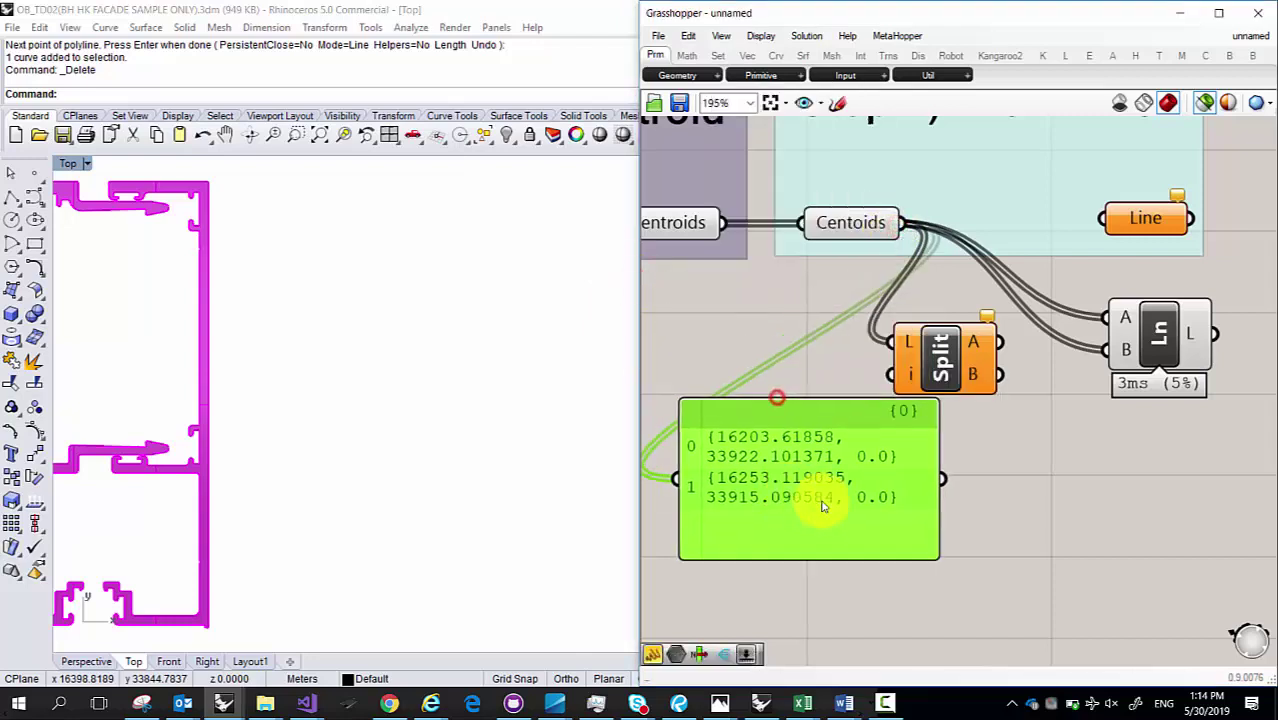
{"action": "left_click_drag", "start_coordinate": [939, 516], "coordinate": [1170, 521]}
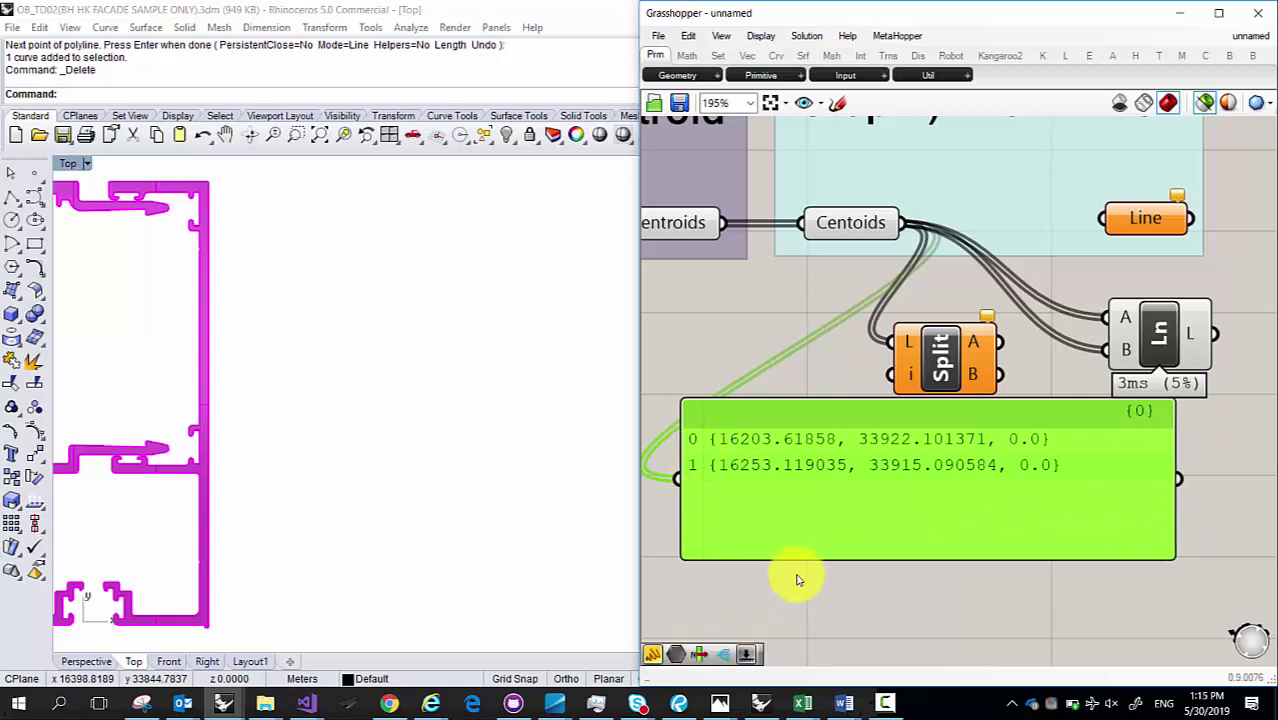
Step: Title the centroid points panel Index
{"action": "right_click", "coordinate": [867, 417]}
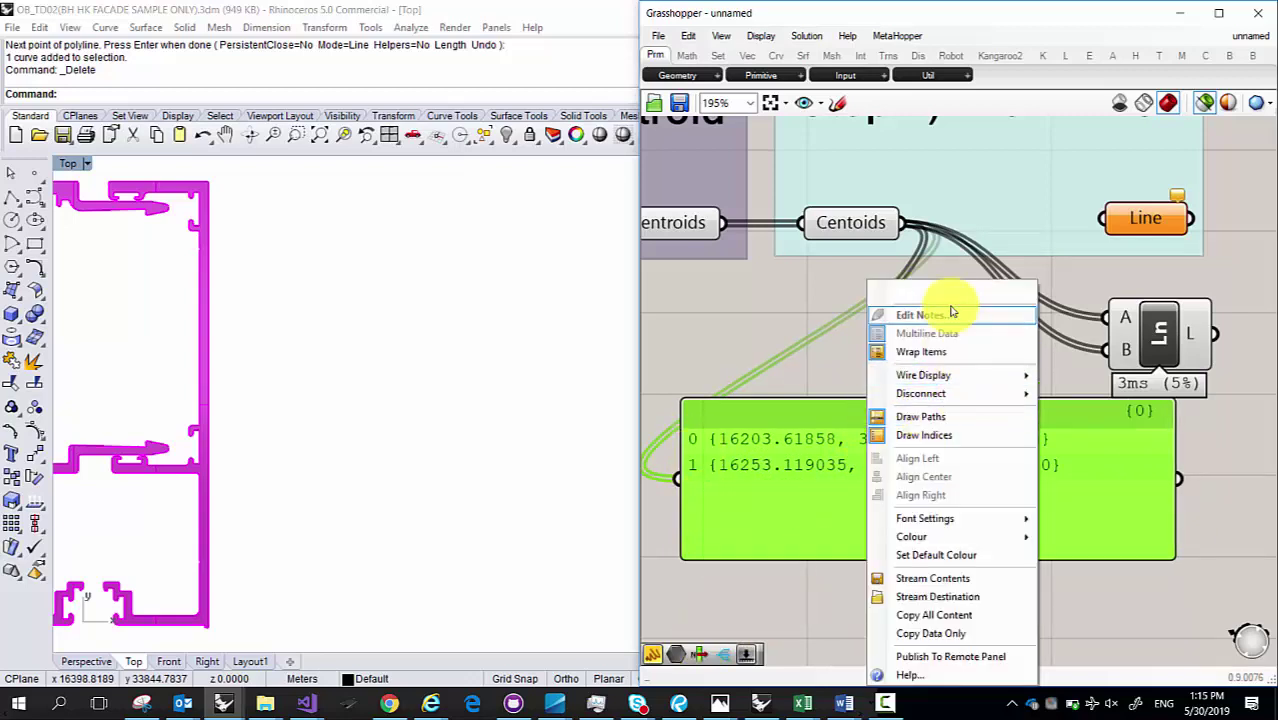
{"action": "type", "text": "Index"}
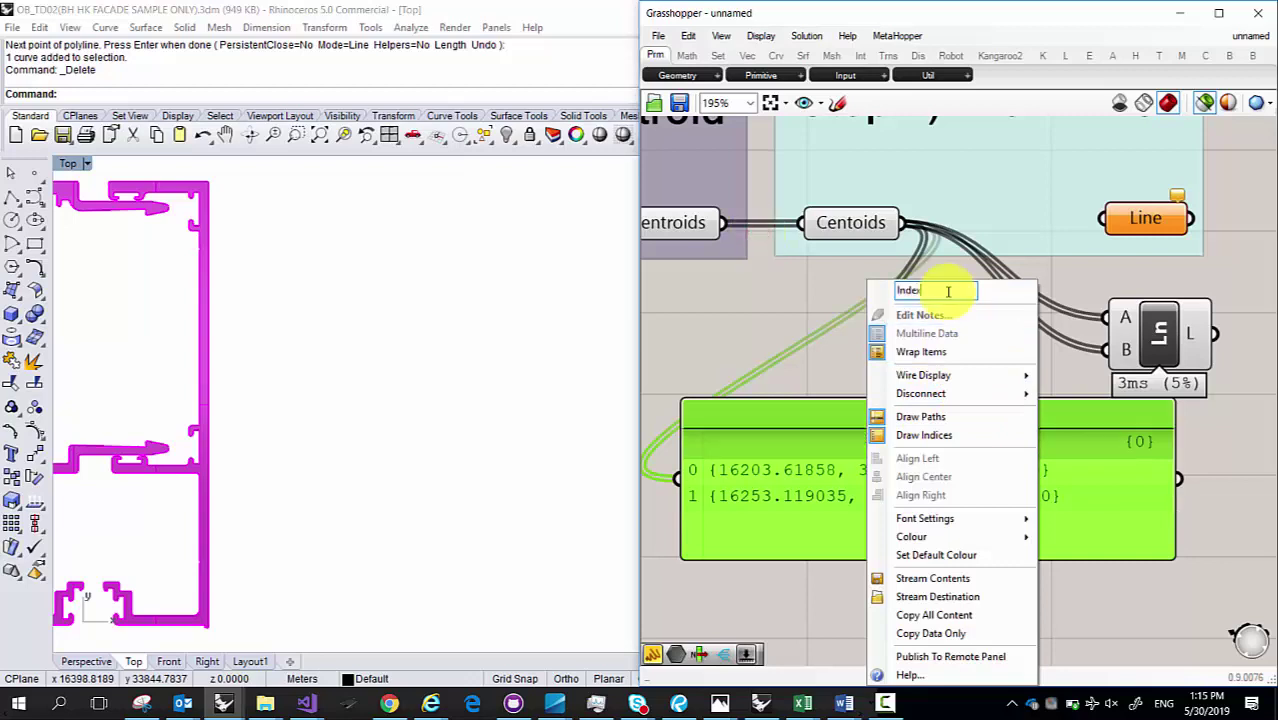
Step: Name the panel listing the centroid coordinates "Indices" and move it slightly lower, clear of the Split List component
{"action": "type", "text": "c"}
{"action": "key", "text": "BackSpace"}
{"action": "key", "text": "BackSpace"}
{"action": "type", "text": "ices"}
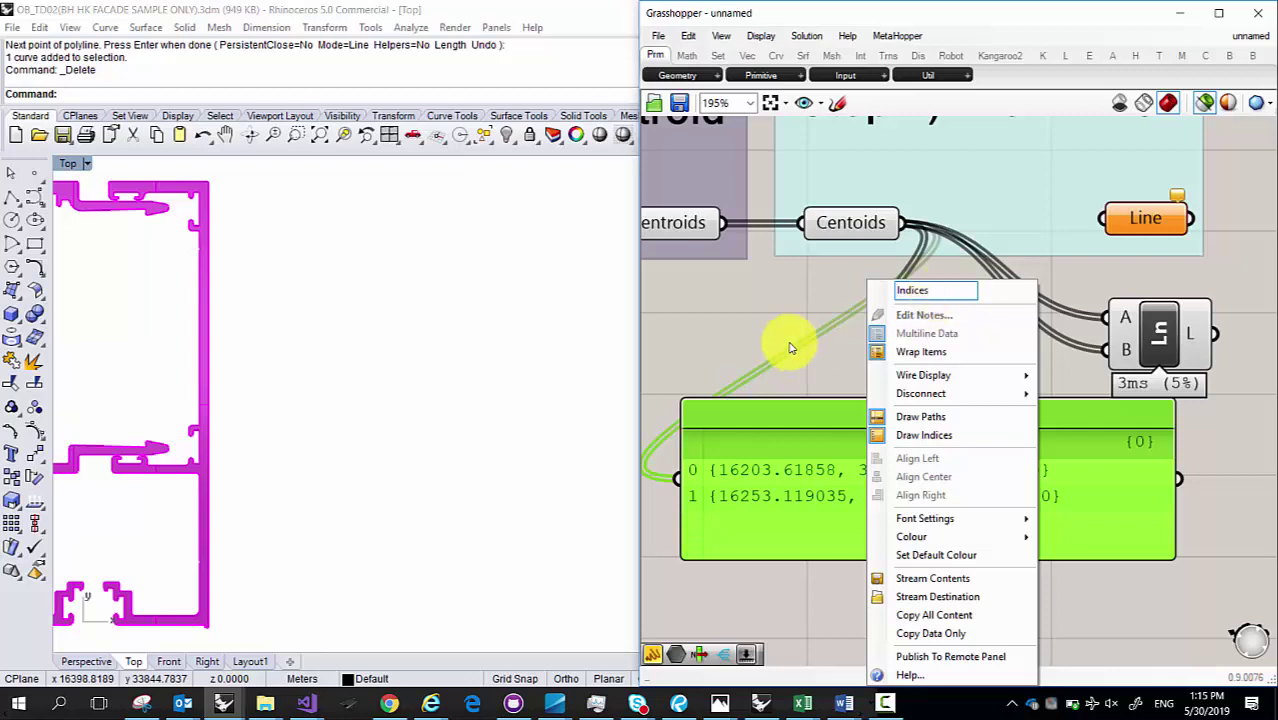
{"action": "left_click", "coordinate": [789, 347]}
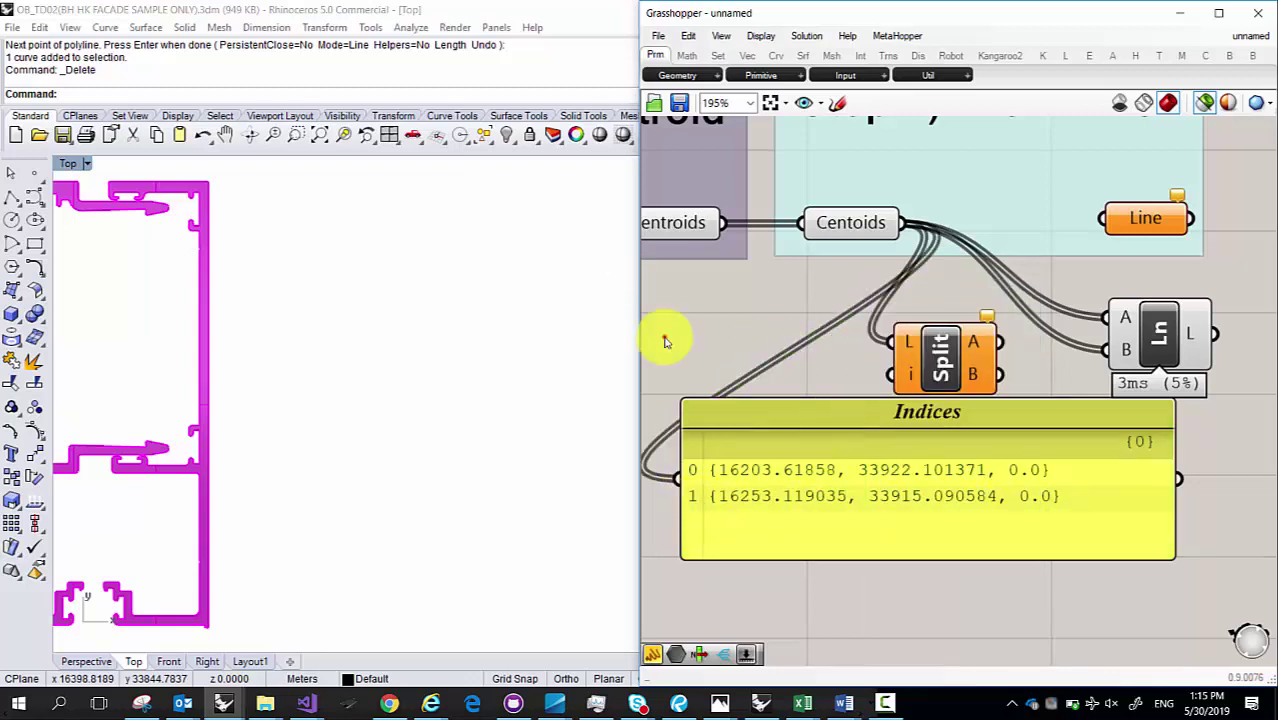
{"action": "left_click_drag", "start_coordinate": [663, 342], "coordinate": [667, 364]}
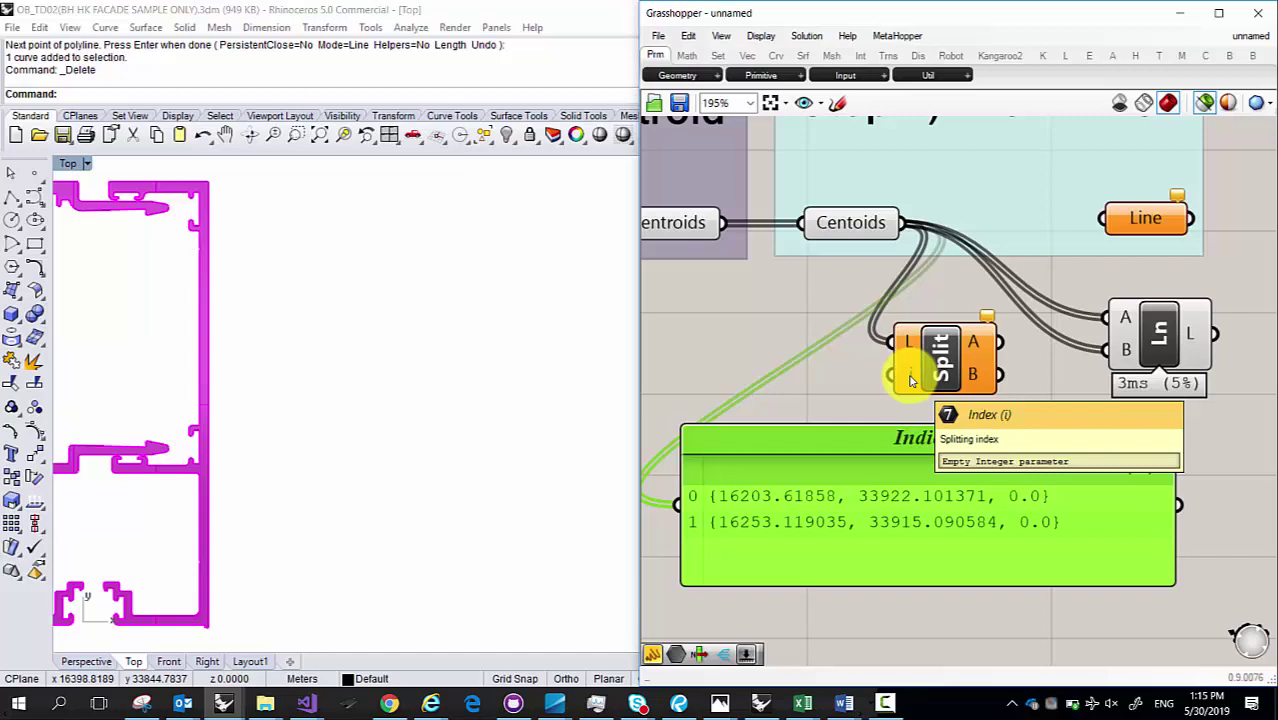
{"action": "left_click", "coordinate": [888, 702]}
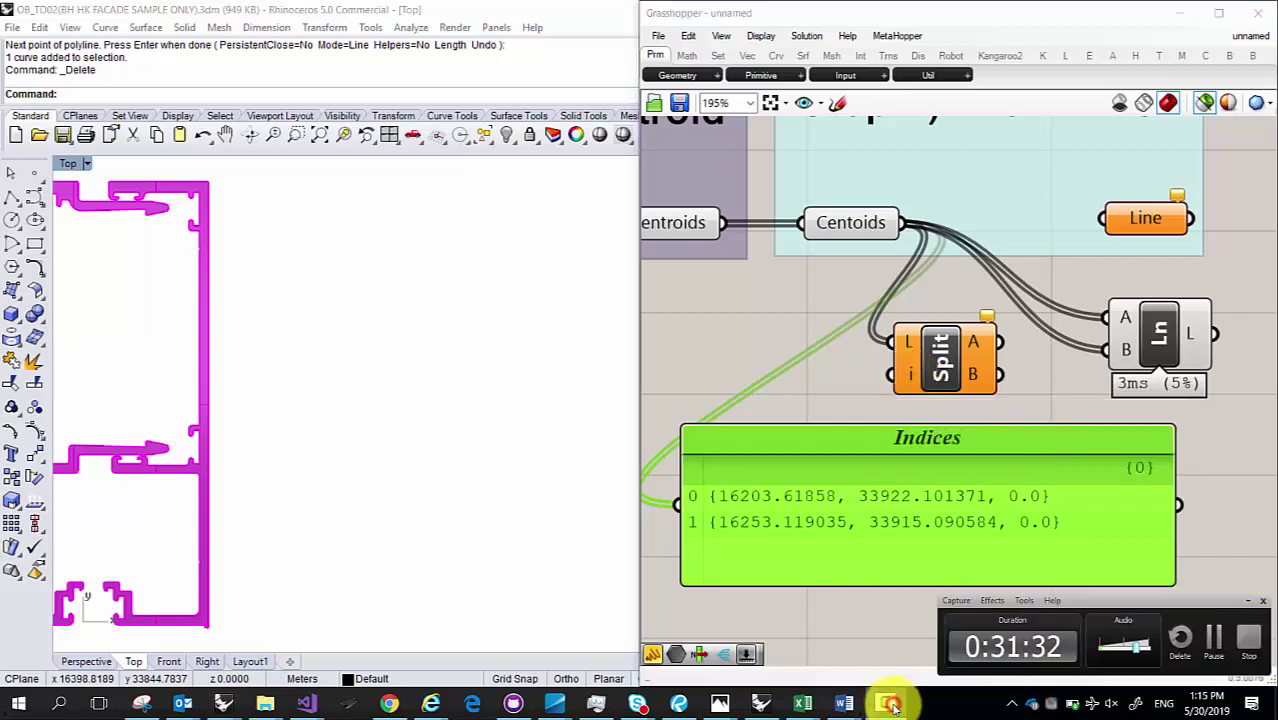
{"action": "left_click", "coordinate": [888, 702]}
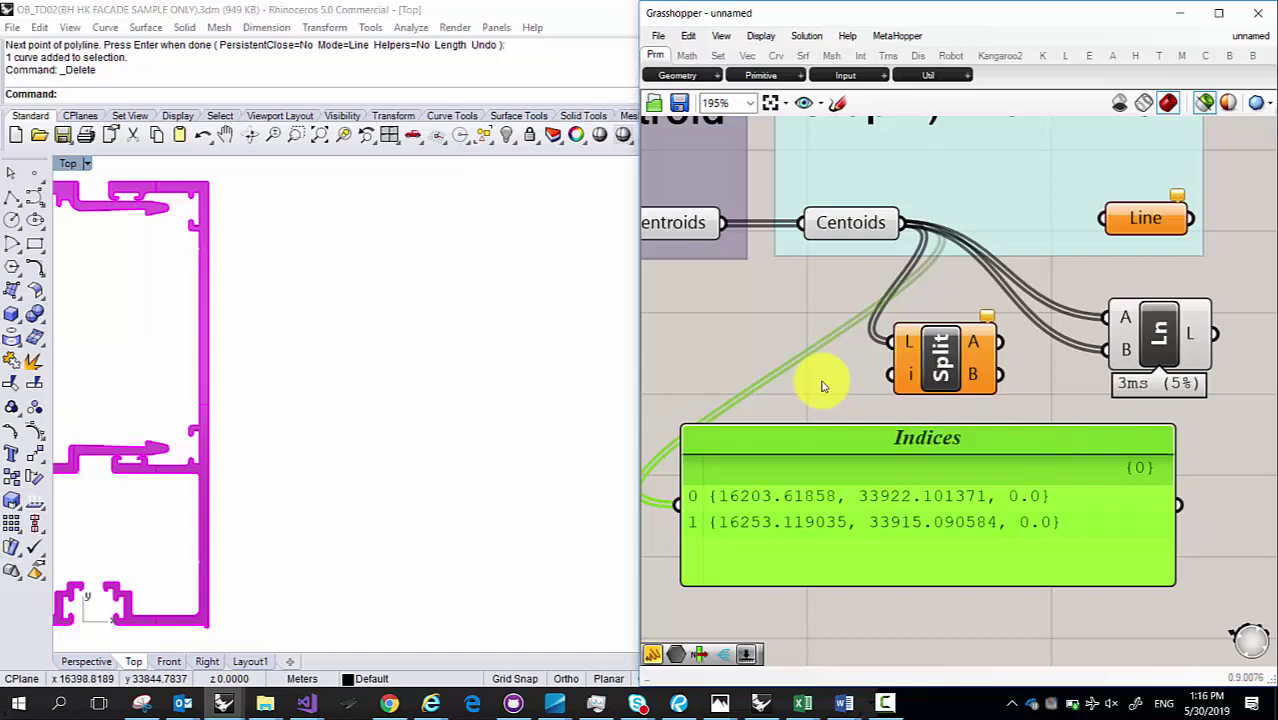
Step: Add a number slider with the value 1 and connect it to Split List's index input
{"action": "double_click", "coordinate": [750, 354]}
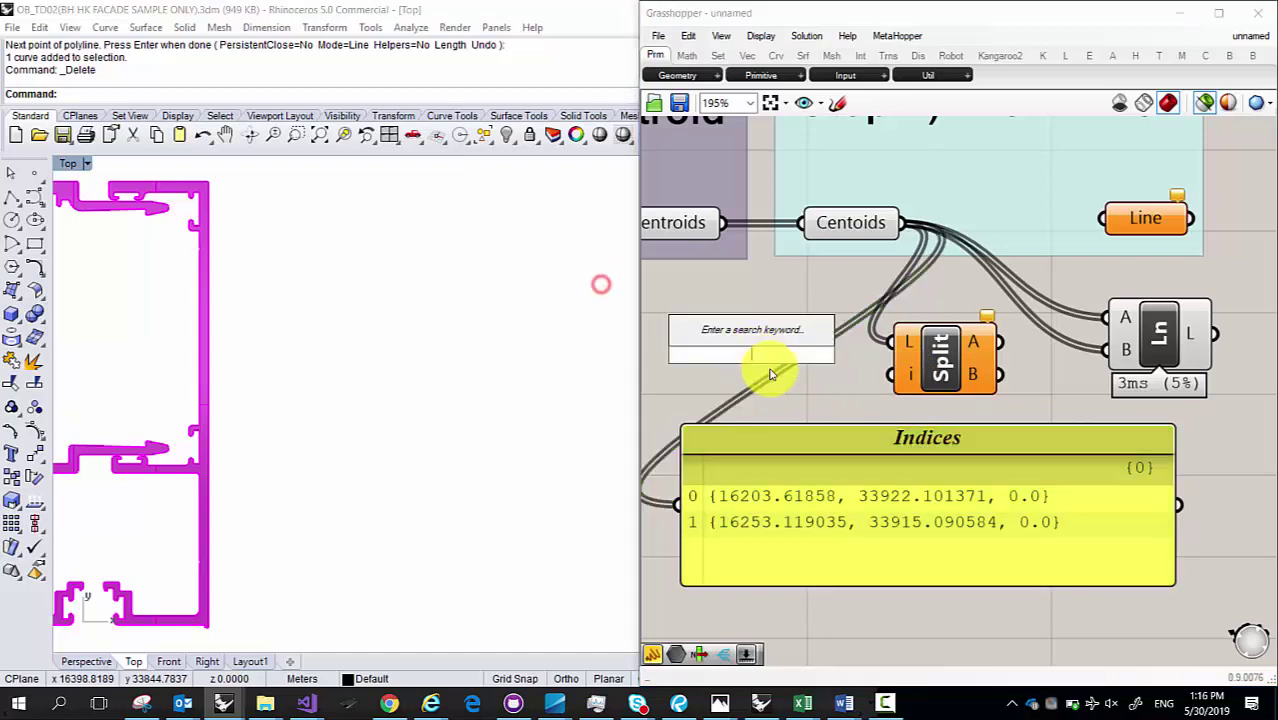
{"action": "type", "text": "1"}
{"action": "key", "text": "Return"}
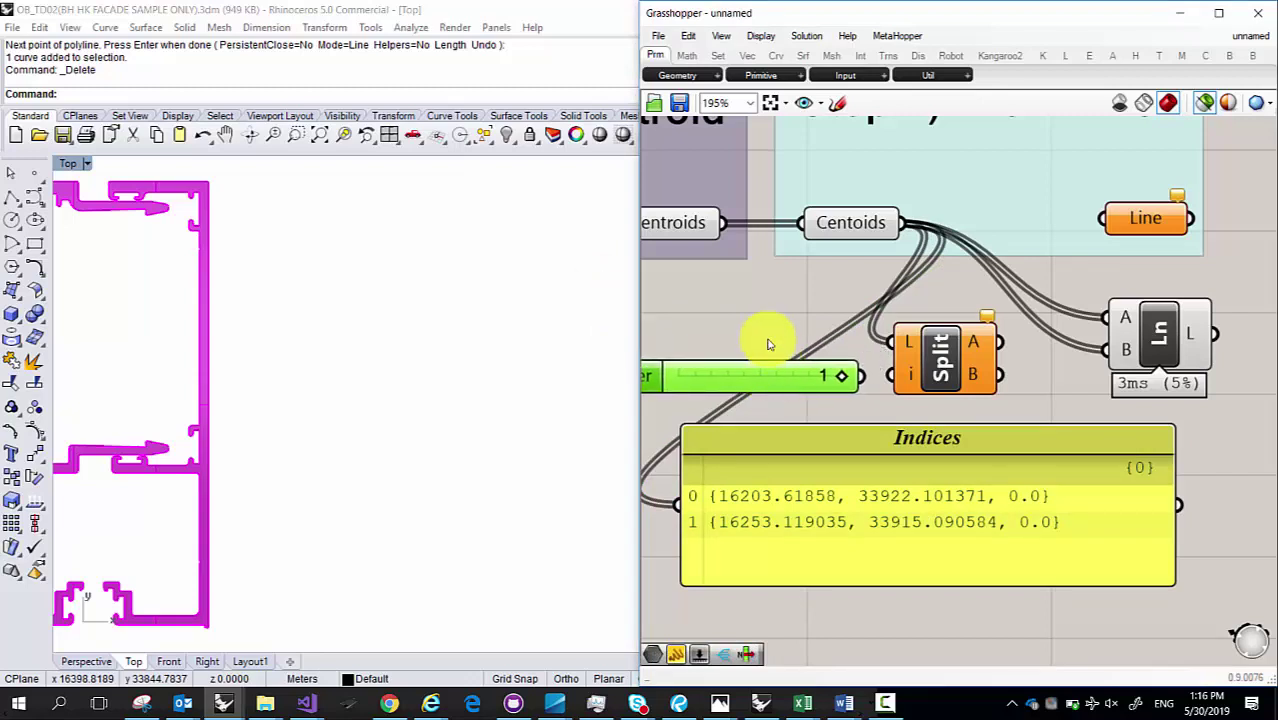
{"action": "right_click_drag", "start_coordinate": [766, 337], "coordinate": [806, 333]}
{"action": "left_click_drag", "start_coordinate": [898, 371], "coordinate": [928, 374]}
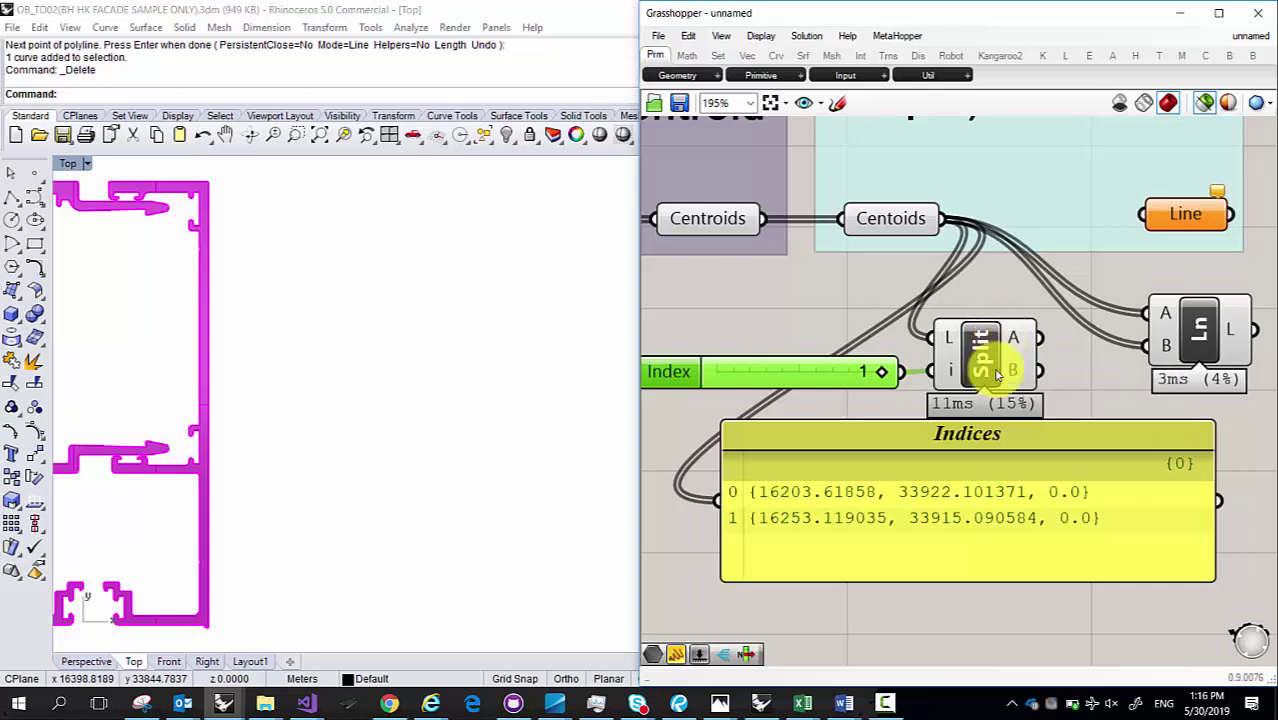
Step: Move the Indices panel aside and feed it alternately from Split List's outputs A and B, ending on B
{"action": "left_click_drag", "start_coordinate": [935, 458], "coordinate": [1046, 425]}
{"action": "right_click_drag", "start_coordinate": [1046, 425], "coordinate": [994, 413]}
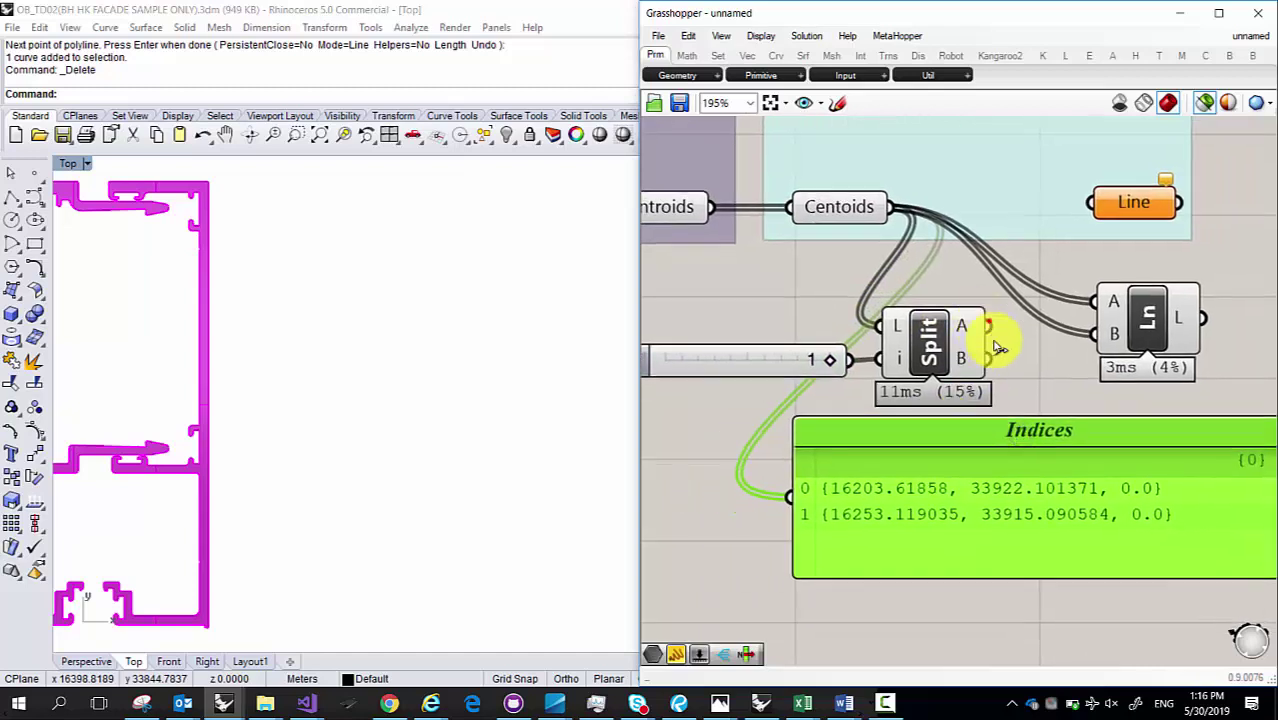
{"action": "left_click_drag", "start_coordinate": [990, 327], "coordinate": [808, 508]}
{"action": "right_click_drag", "start_coordinate": [923, 502], "coordinate": [879, 502]}
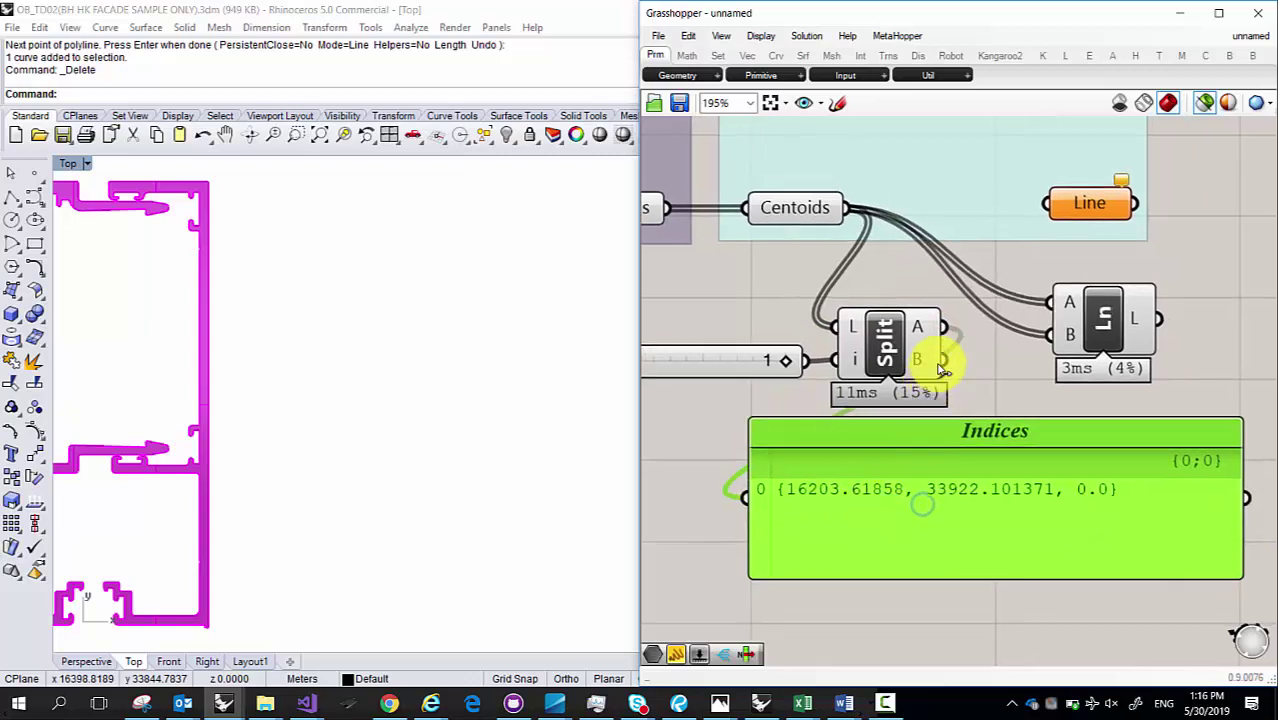
{"action": "left_click_drag", "start_coordinate": [943, 360], "coordinate": [776, 510]}
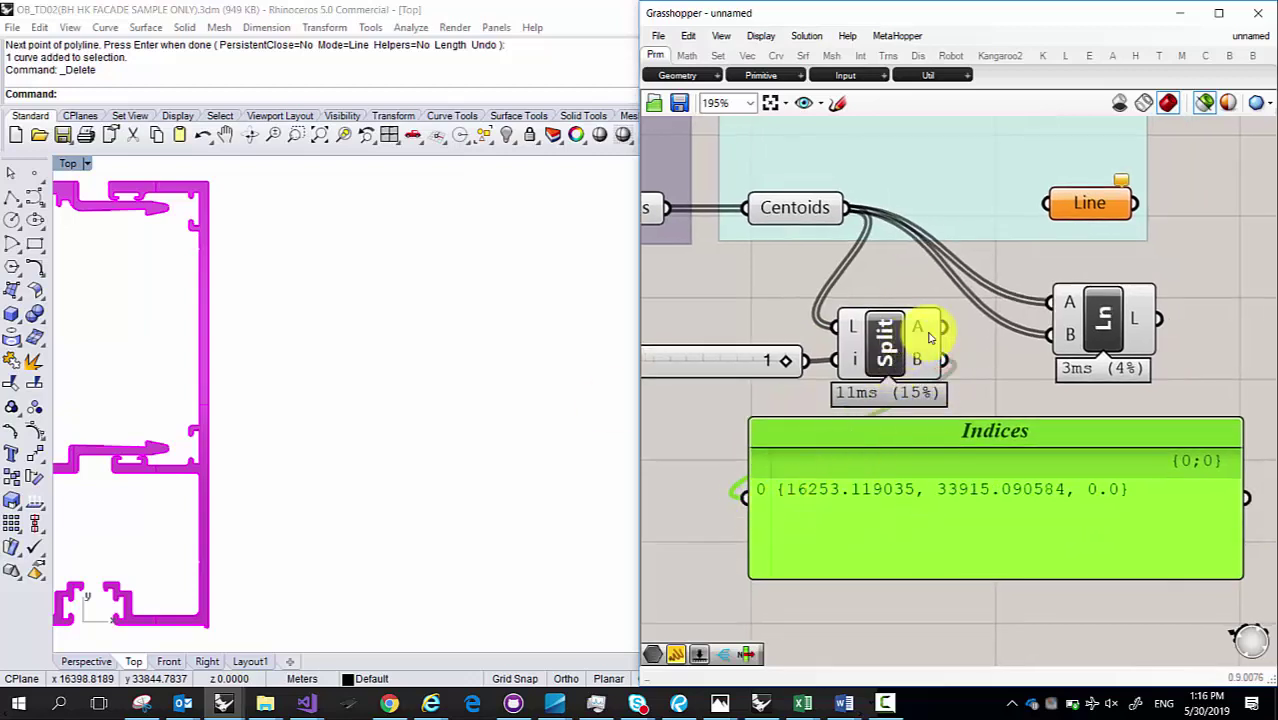
{"action": "left_click_drag", "start_coordinate": [943, 328], "coordinate": [744, 508]}
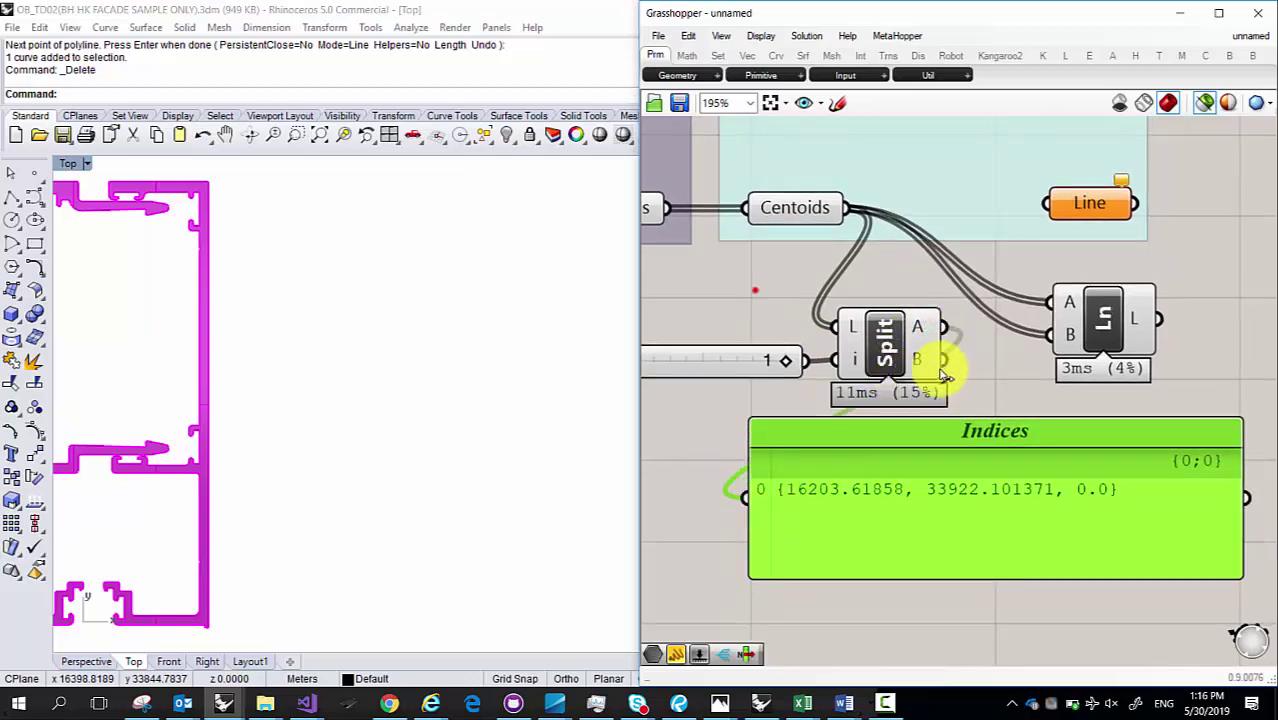
{"action": "left_click_drag", "start_coordinate": [943, 360], "coordinate": [755, 502]}
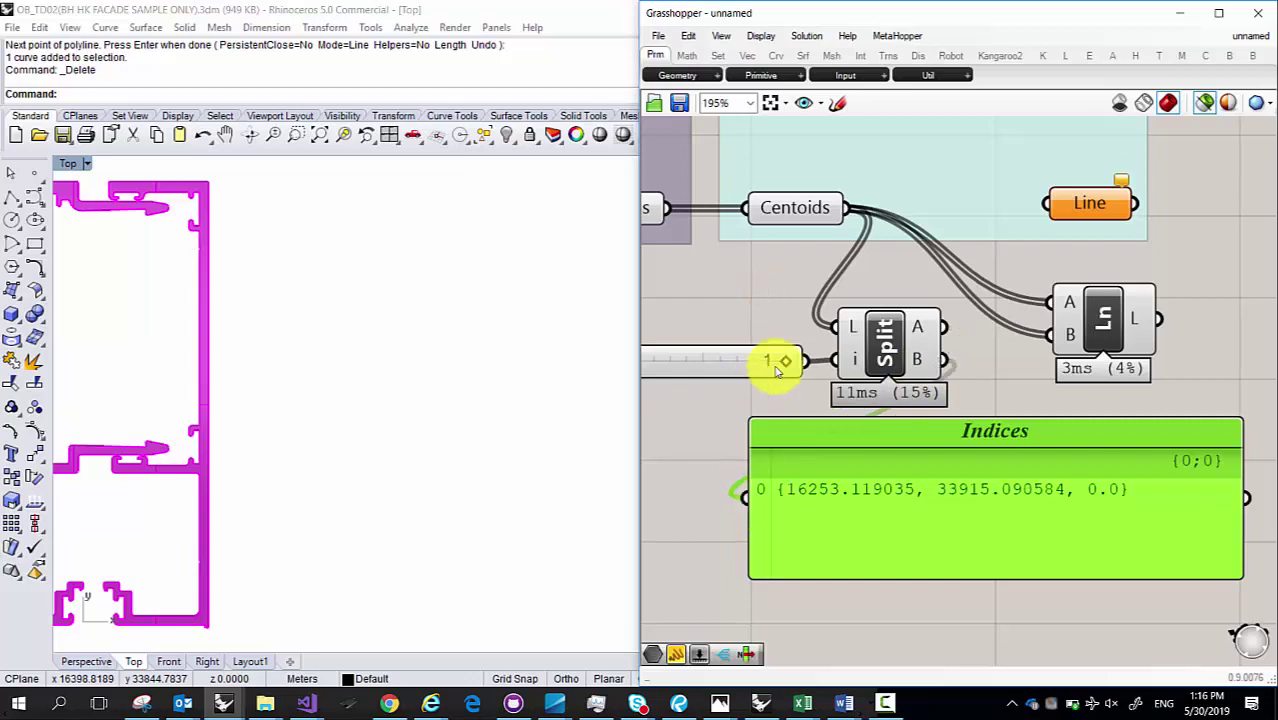
Step: Test the Index slider at 0 and back at 1, checking Split List's outputs A and B in the Indices panel
{"action": "right_click_drag", "start_coordinate": [778, 368], "coordinate": [842, 362]}
{"action": "left_click_drag", "start_coordinate": [842, 362], "coordinate": [692, 378]}
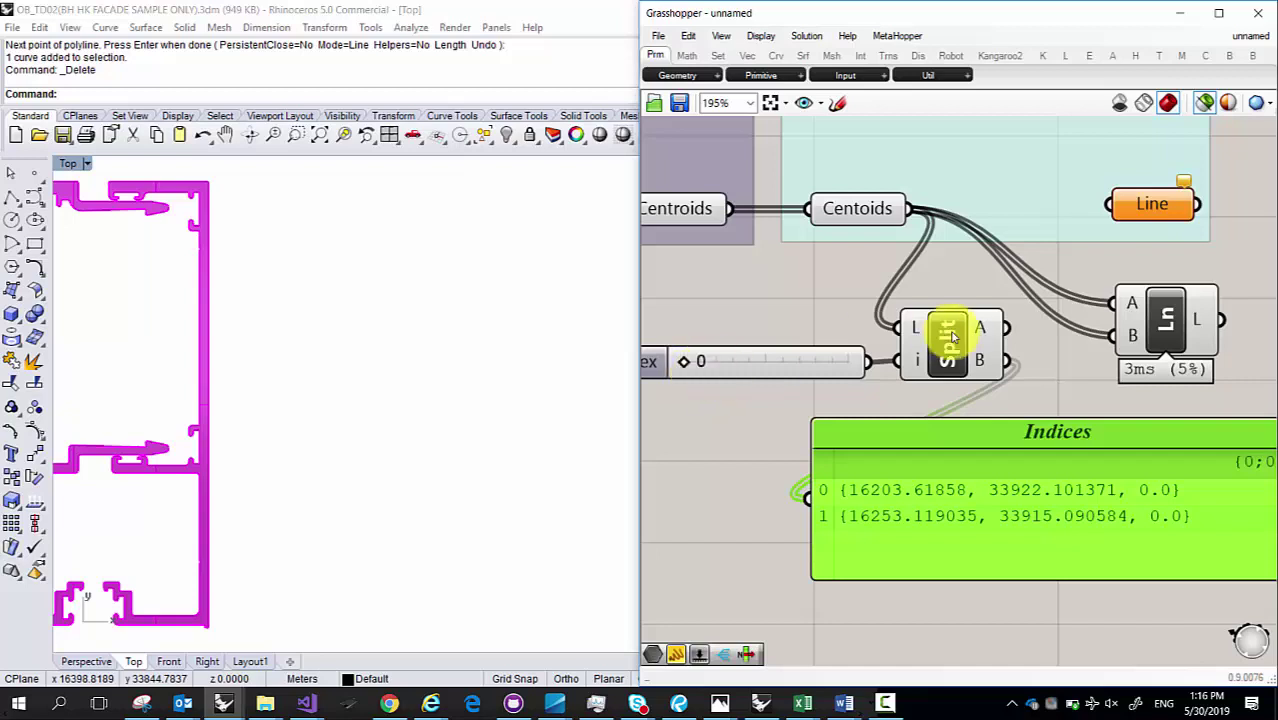
{"action": "left_click_drag", "start_coordinate": [1007, 332], "coordinate": [808, 497]}
{"action": "left_click_drag", "start_coordinate": [686, 366], "coordinate": [830, 366]}
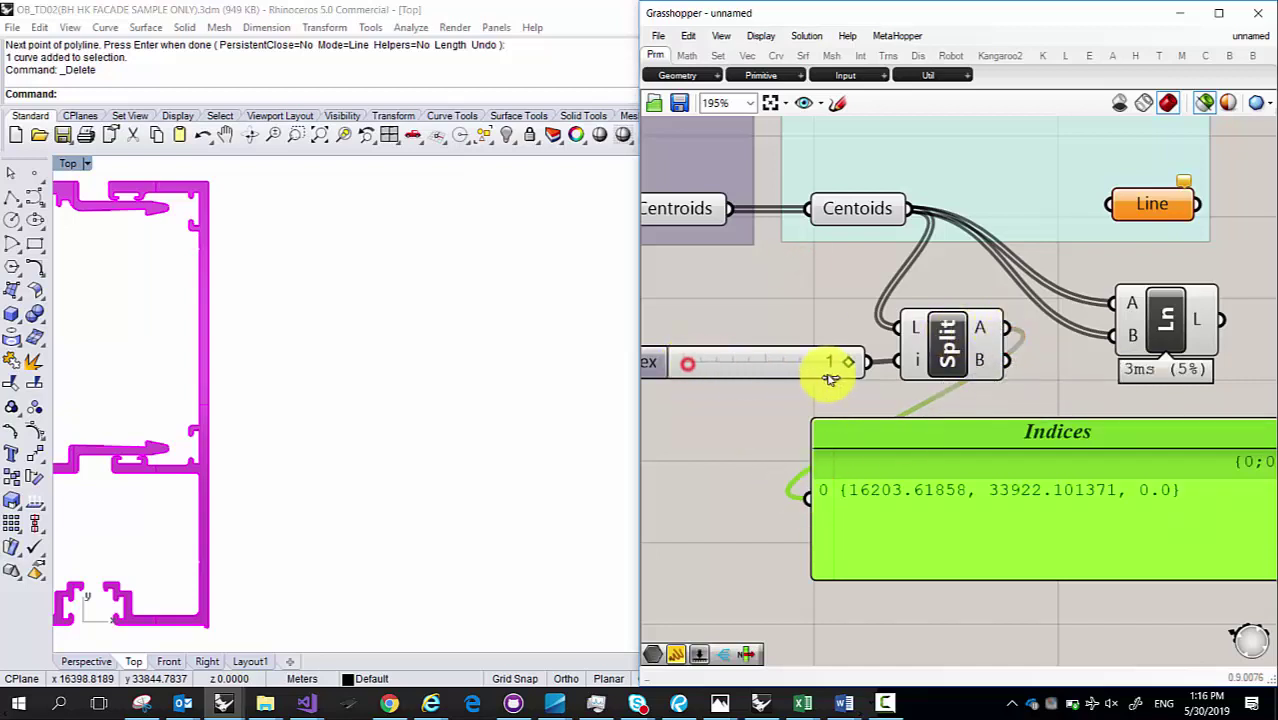
{"action": "left_click_drag", "start_coordinate": [1006, 361], "coordinate": [810, 500]}
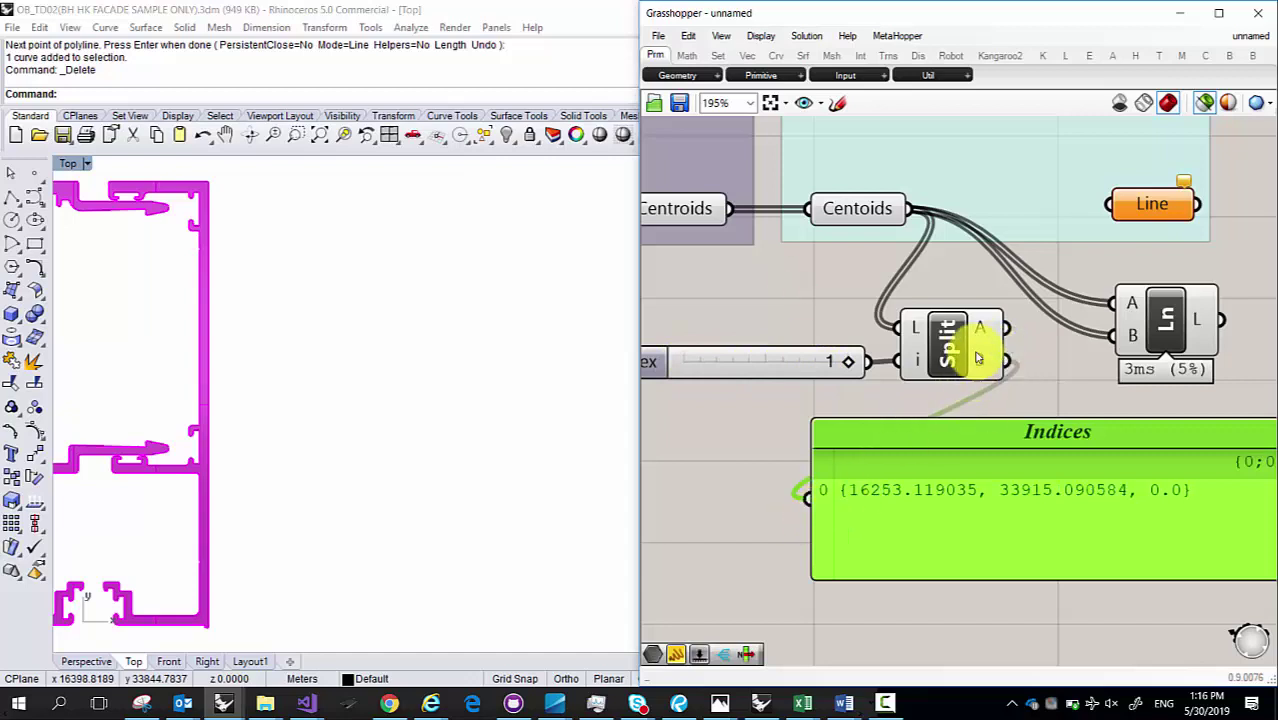
{"action": "left_click_drag", "start_coordinate": [1005, 330], "coordinate": [808, 497]}
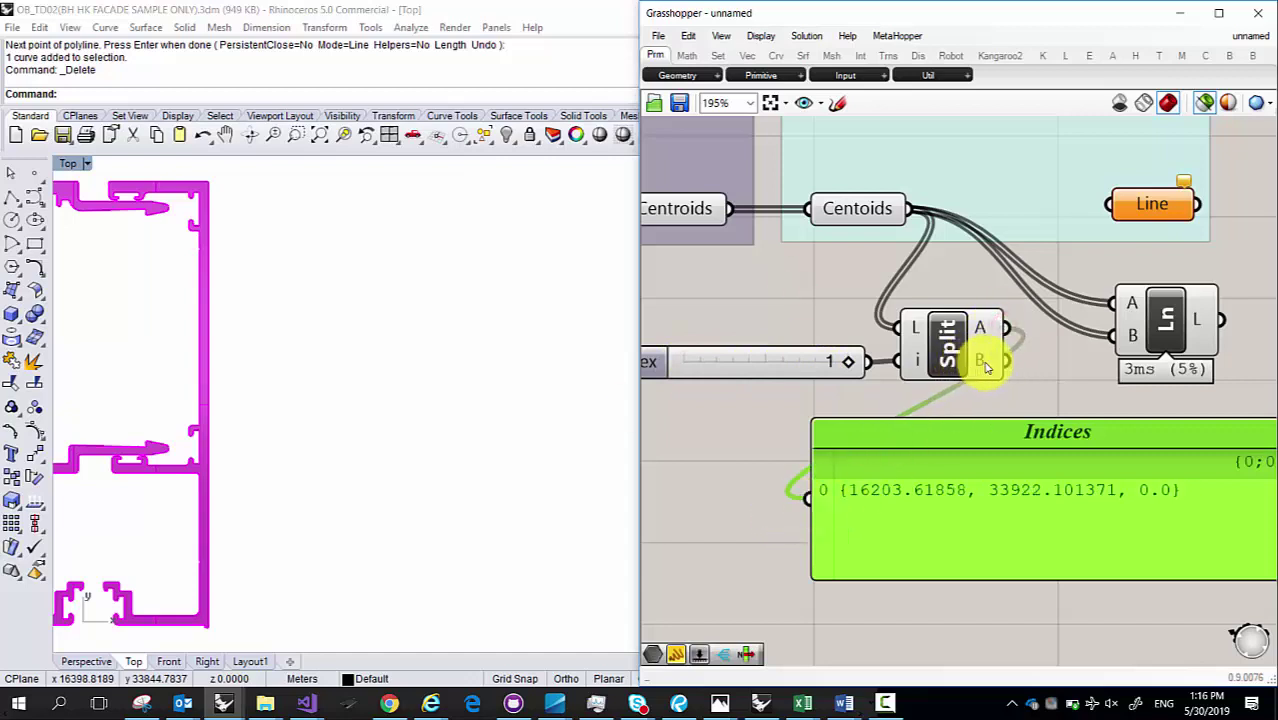
{"action": "left_click_drag", "start_coordinate": [1006, 361], "coordinate": [808, 497]}
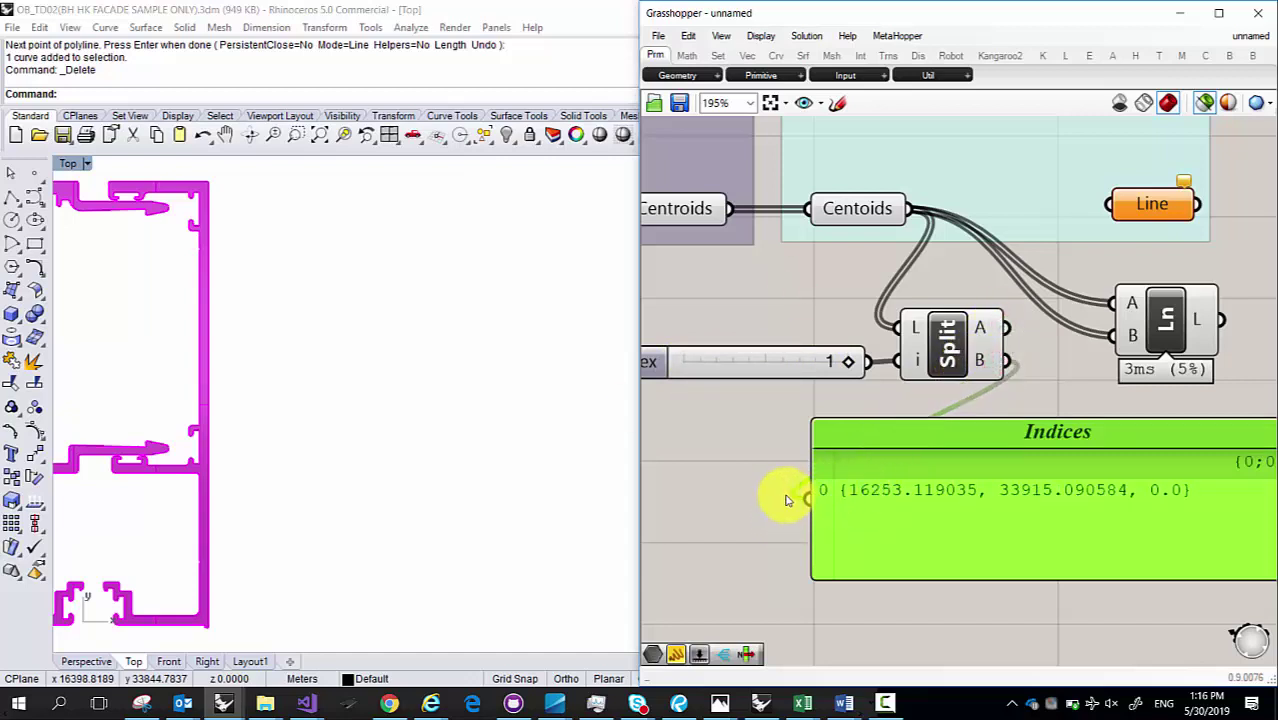
{"action": "scroll", "coordinate": [788, 500], "scroll_direction": "down", "scroll_amount": 2}
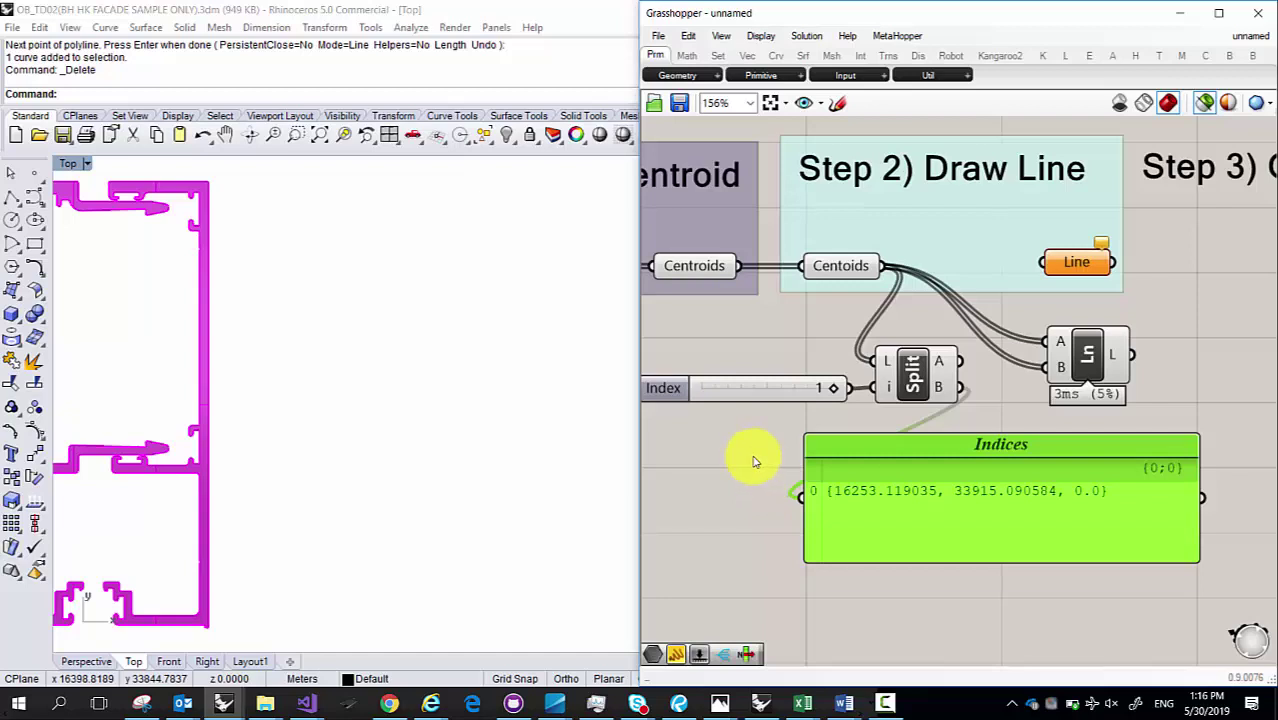
{"action": "double_click", "coordinate": [725, 571]}
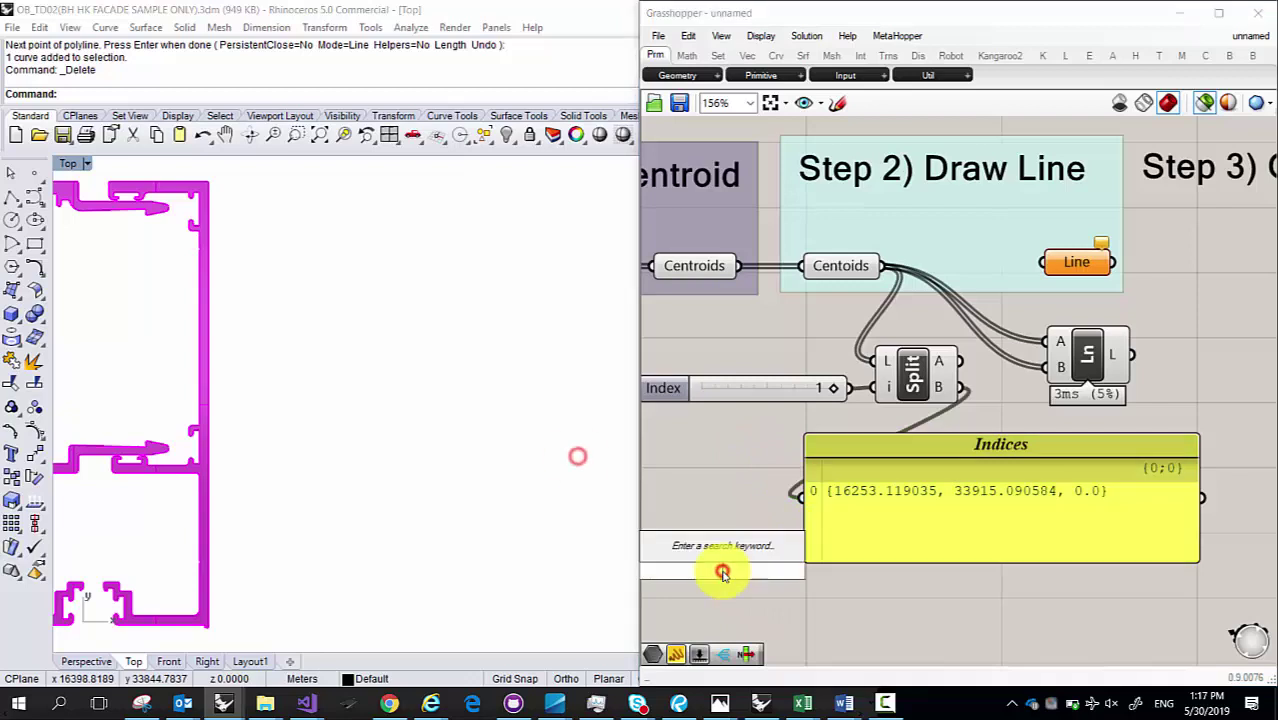
{"action": "type", "text": "split"}
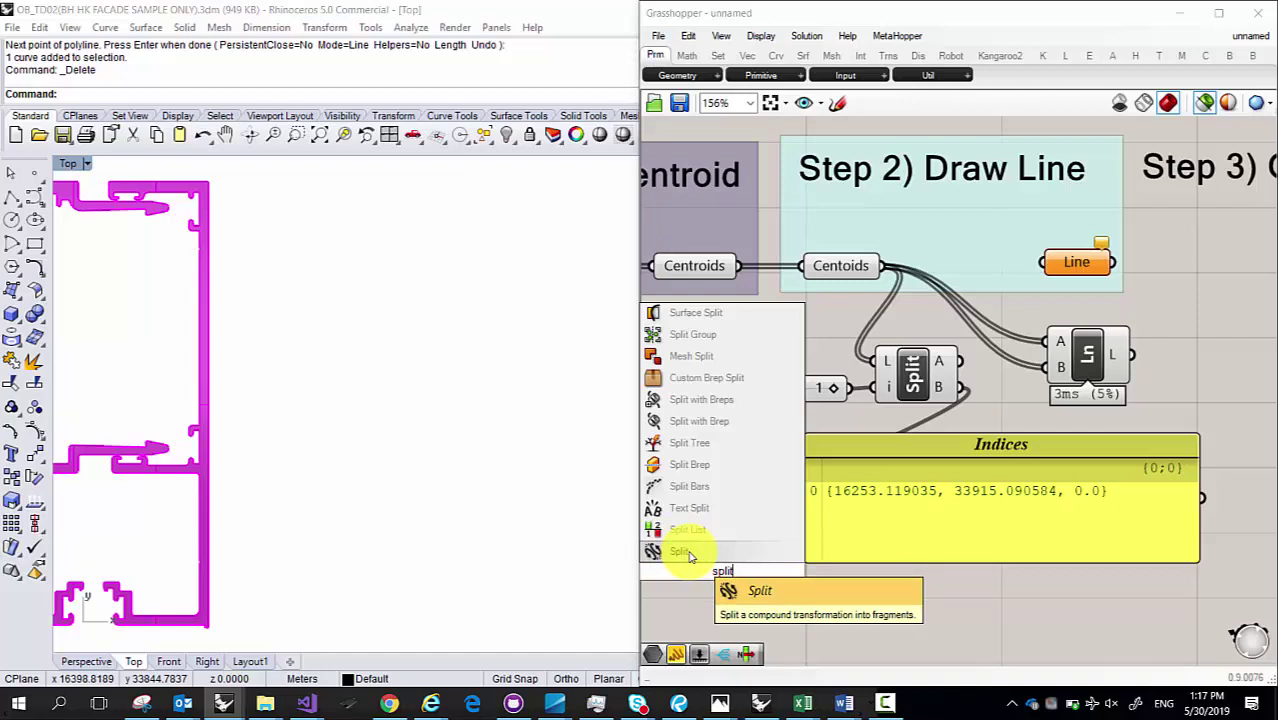
{"action": "left_click", "coordinate": [688, 553]}
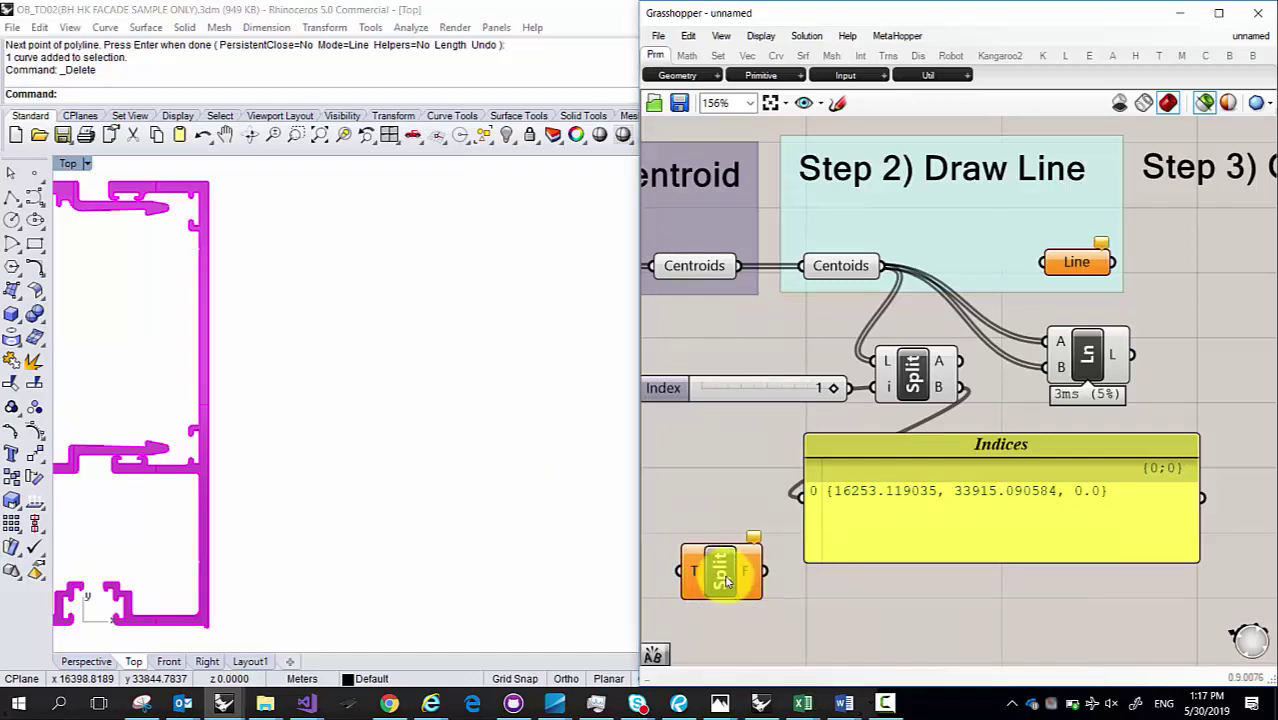
{"action": "key", "text": "Delete"}
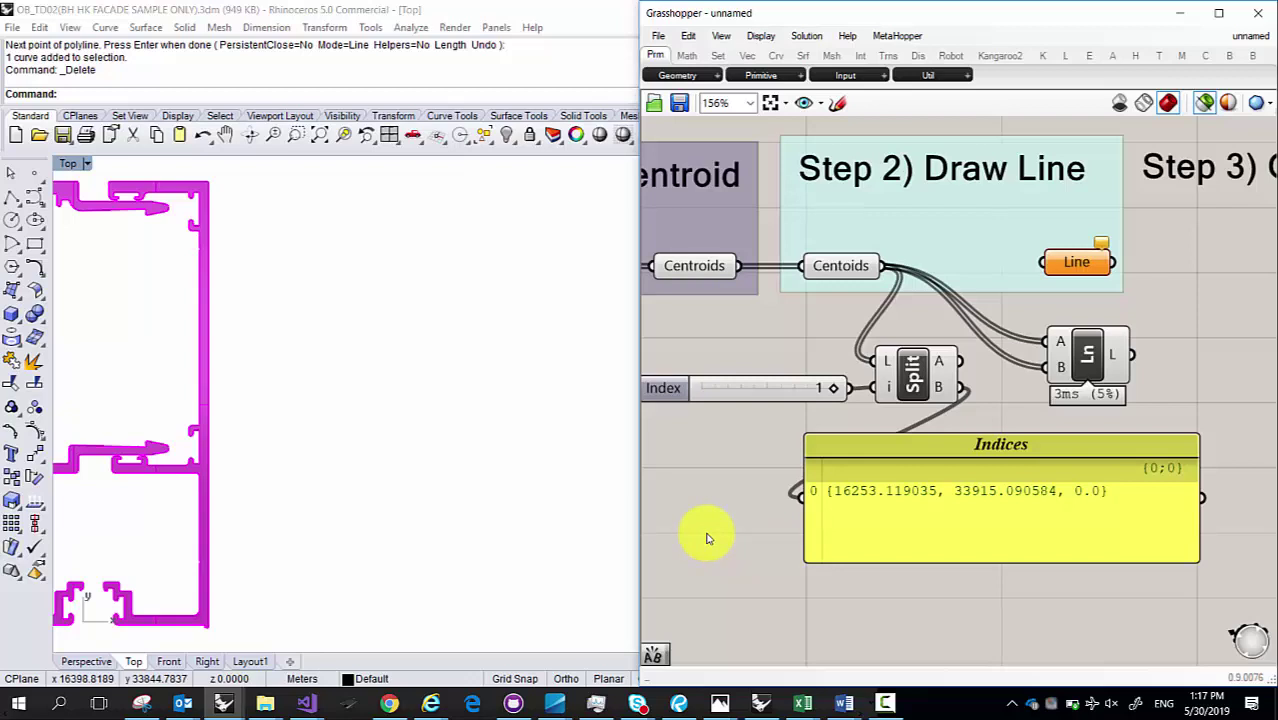
Step: Connect Split List's outputs A and B to the matching A and B inputs of the Line component
{"action": "left_click_drag", "start_coordinate": [960, 360], "coordinate": [1060, 342]}
{"action": "left_click_drag", "start_coordinate": [960, 387], "coordinate": [1061, 367]}
{"action": "left_click", "coordinate": [540, 326]}
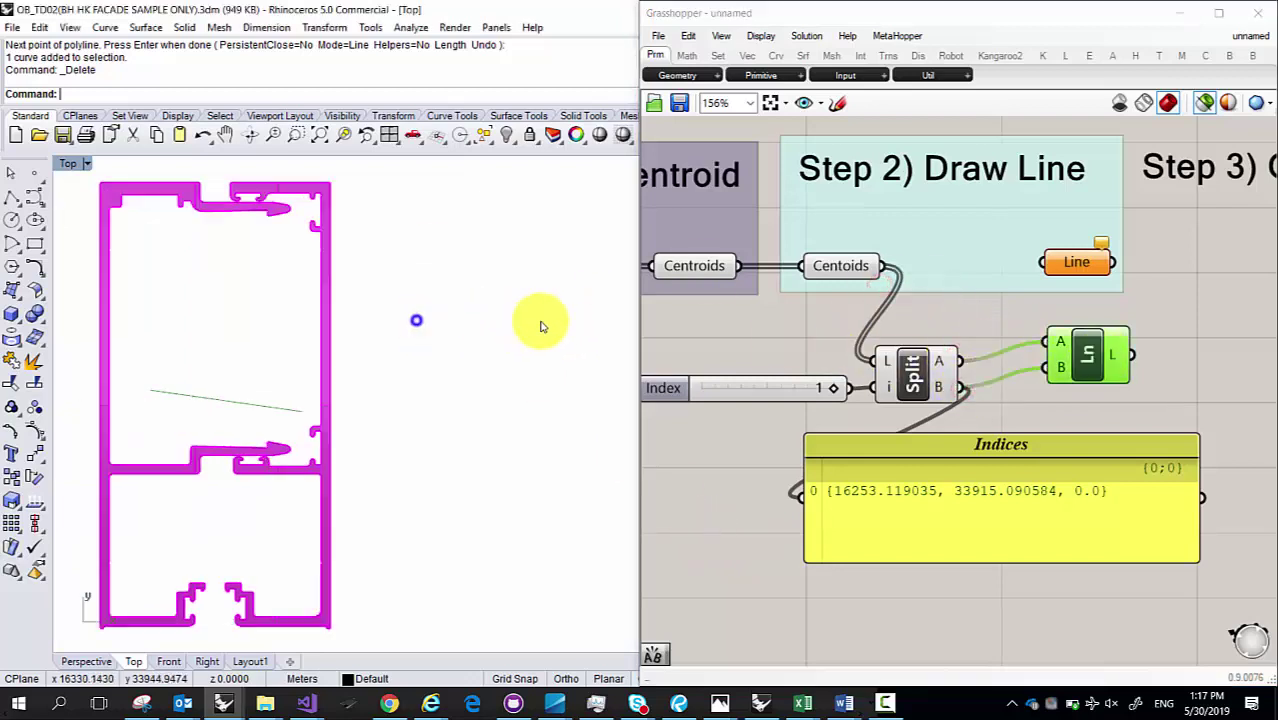
Step: In Rhino, move the right-hand profile surface to two other positions to test the centroid line, and undo both moves
{"action": "left_click", "coordinate": [320, 379]}
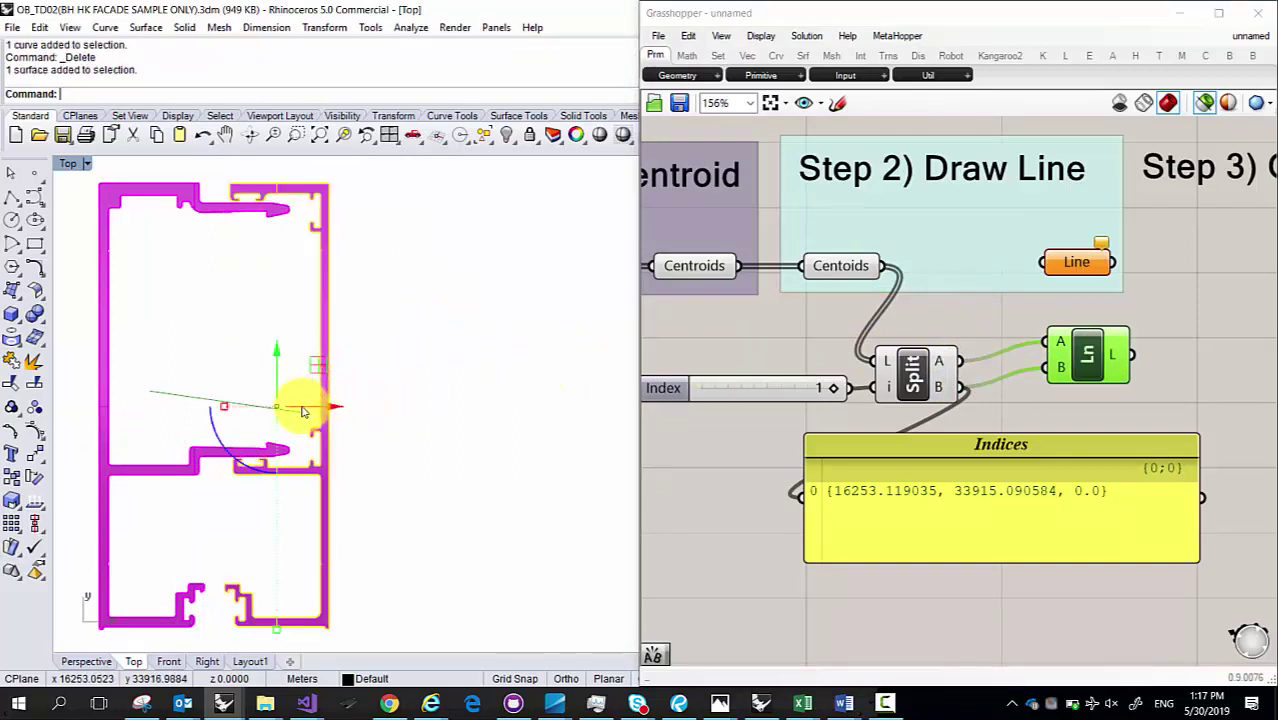
{"action": "left_click_drag", "start_coordinate": [305, 408], "coordinate": [483, 442]}
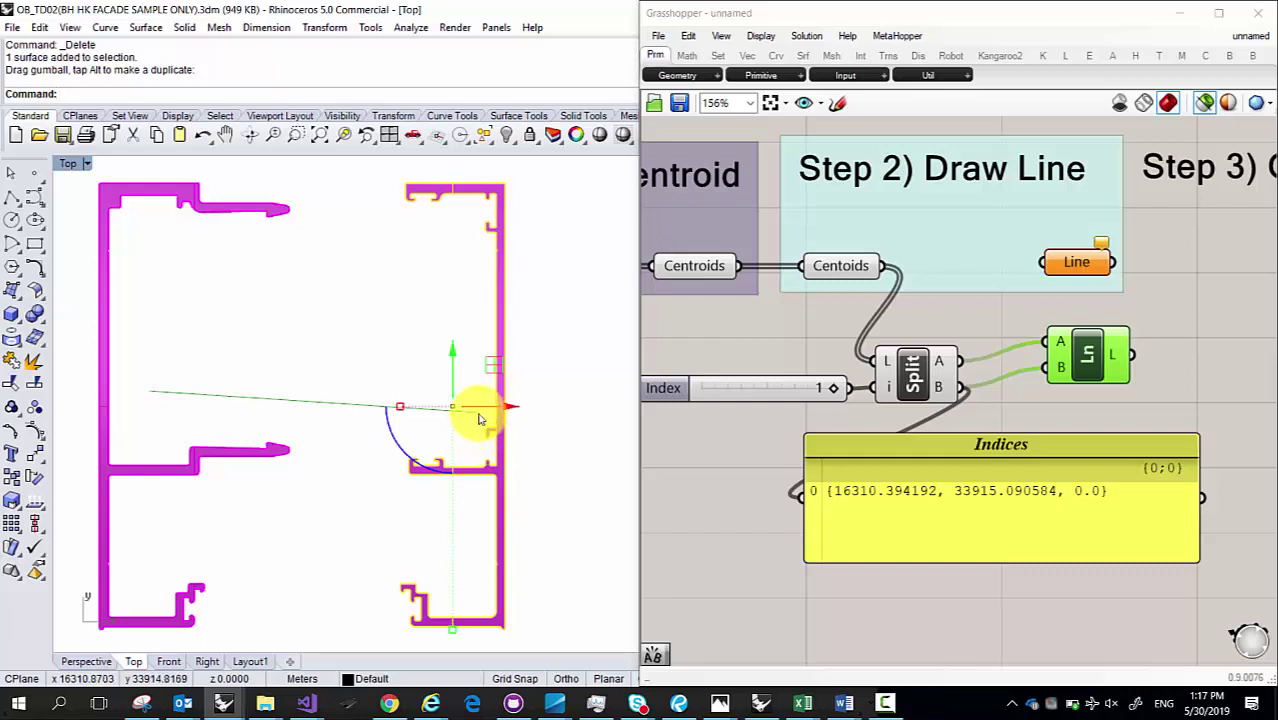
{"action": "left_click_drag", "start_coordinate": [451, 365], "coordinate": [363, 314]}
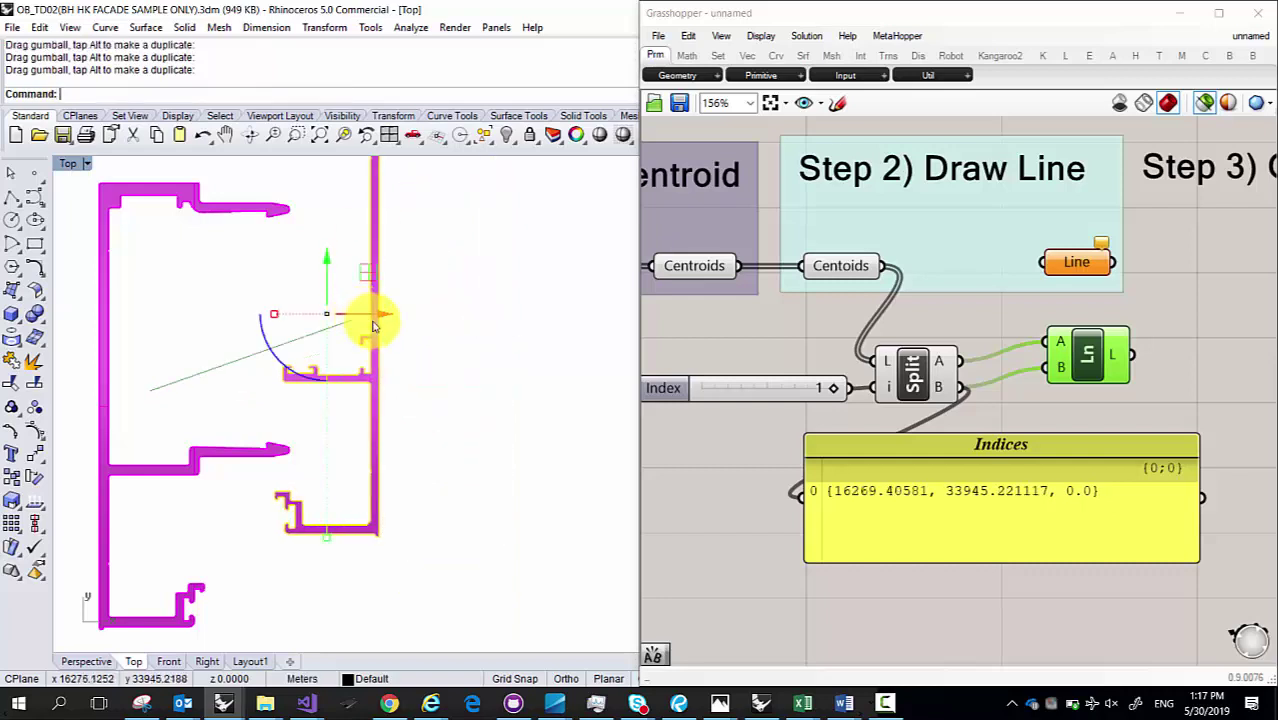
{"action": "key", "text": "ctrl+z"}
{"action": "key", "text": "ctrl+z"}
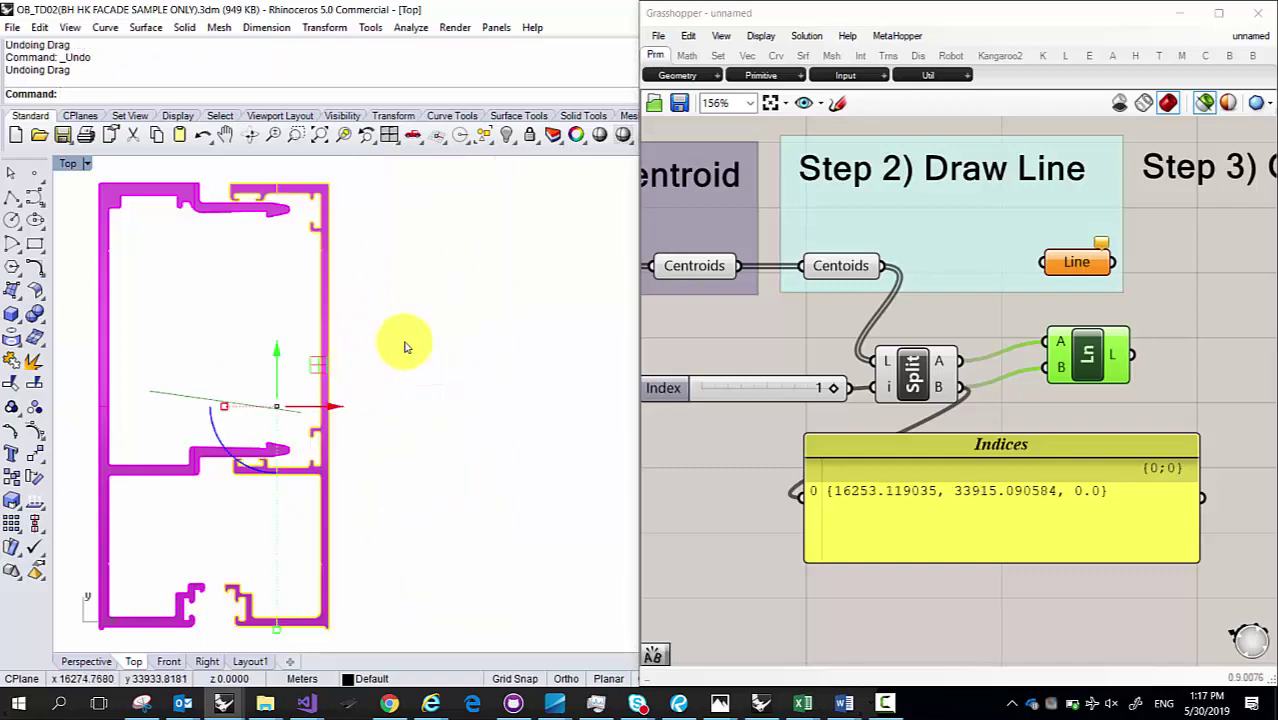
{"action": "left_click", "coordinate": [365, 379]}
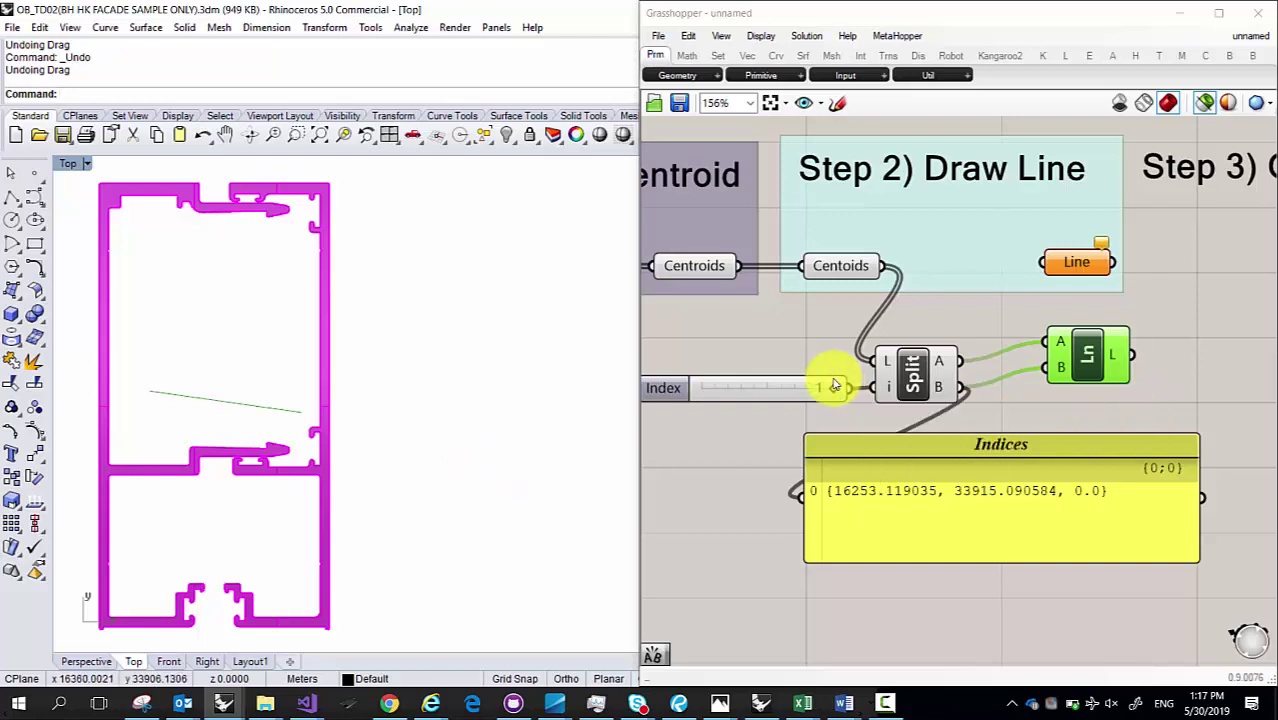
Step: Move the Line component closer to Split List's outputs
{"action": "left_click", "coordinate": [1079, 366]}
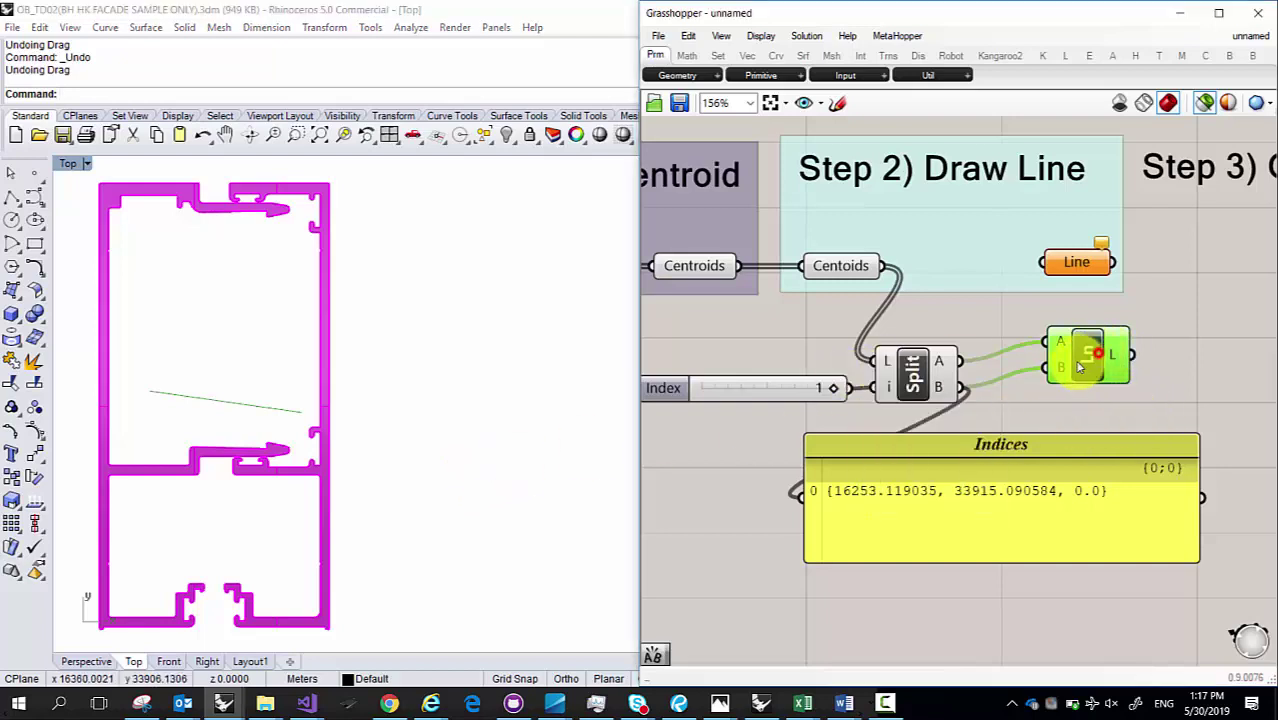
{"action": "left_click_drag", "start_coordinate": [1079, 366], "coordinate": [1050, 376]}
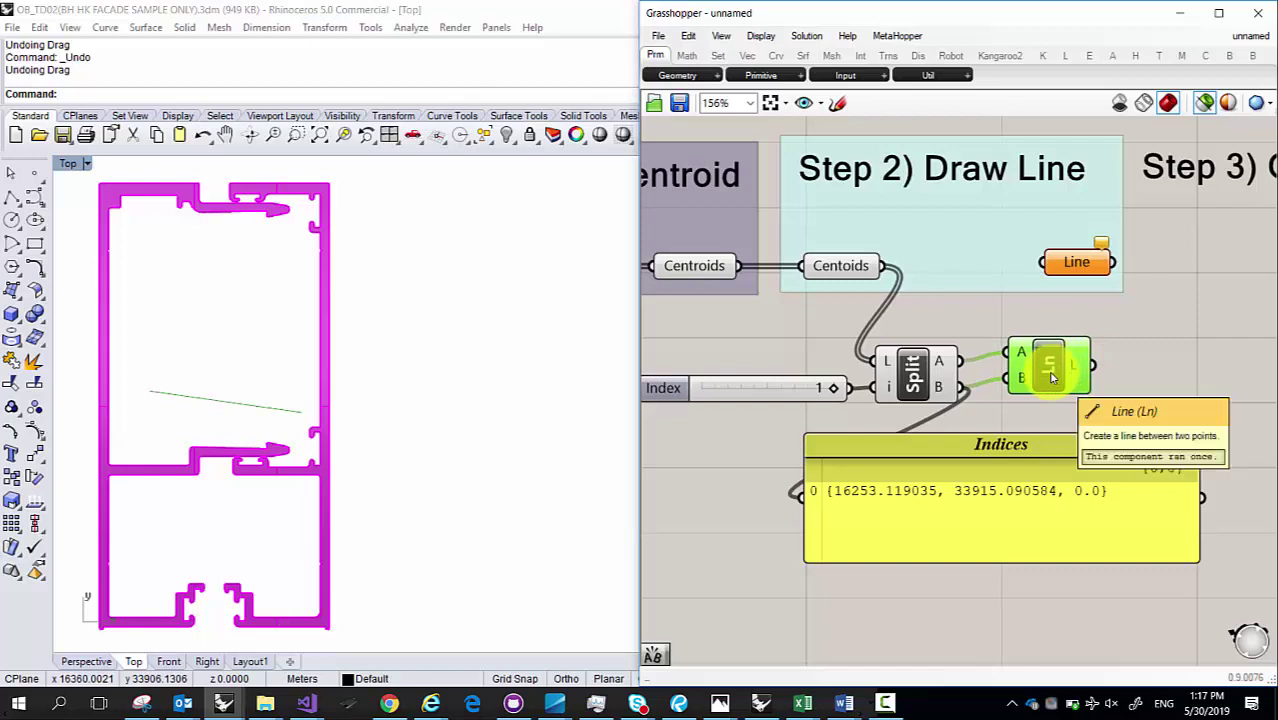
{"action": "left_click_drag", "start_coordinate": [776, 329], "coordinate": [1255, 480]}
{"action": "key", "text": "ctrl+g"}
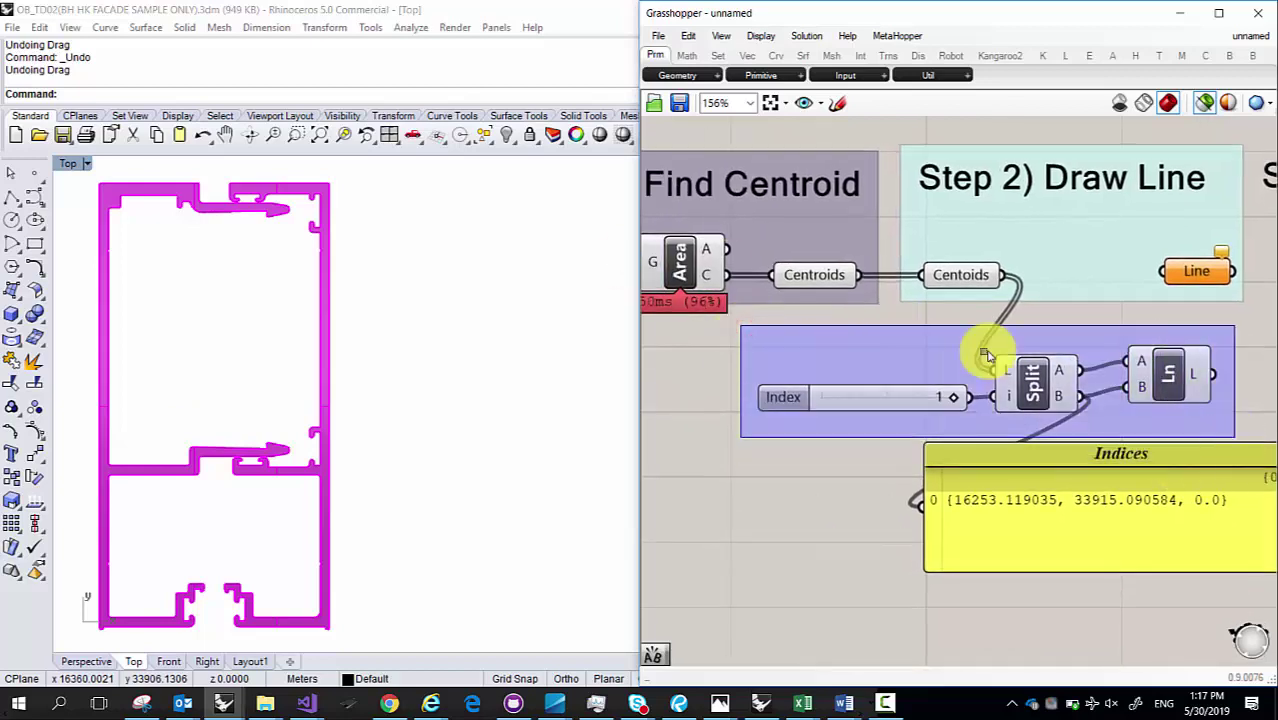
{"action": "key", "text": "ctrl+z"}
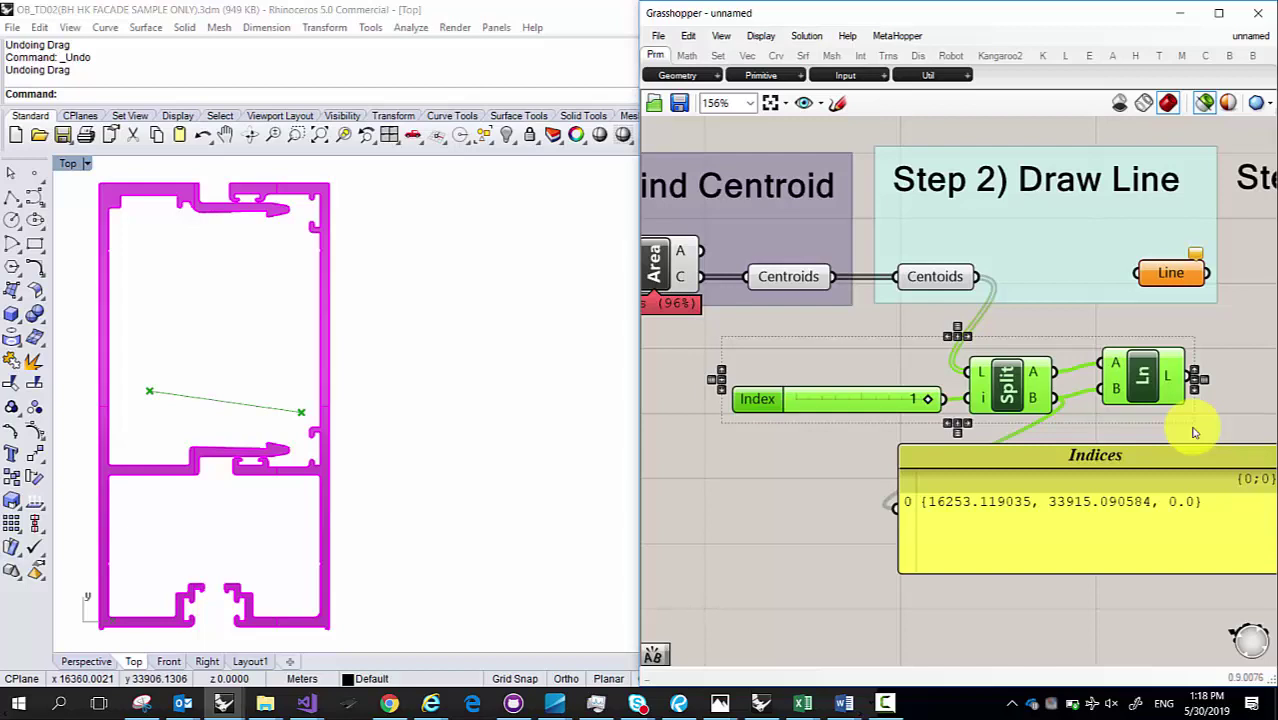
Step: Deselect all components and toggle the option that draws preview geometry only for selected objects
{"action": "left_click", "coordinate": [833, 490]}
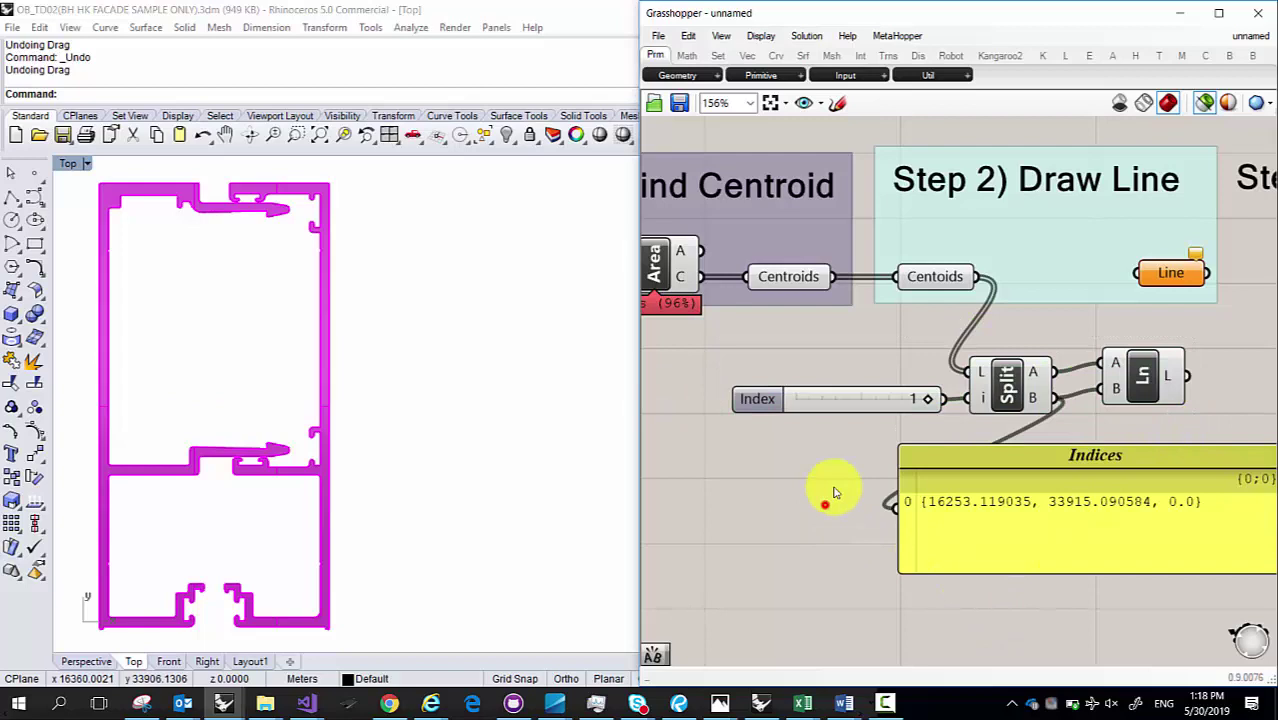
{"action": "left_click", "coordinate": [1207, 104]}
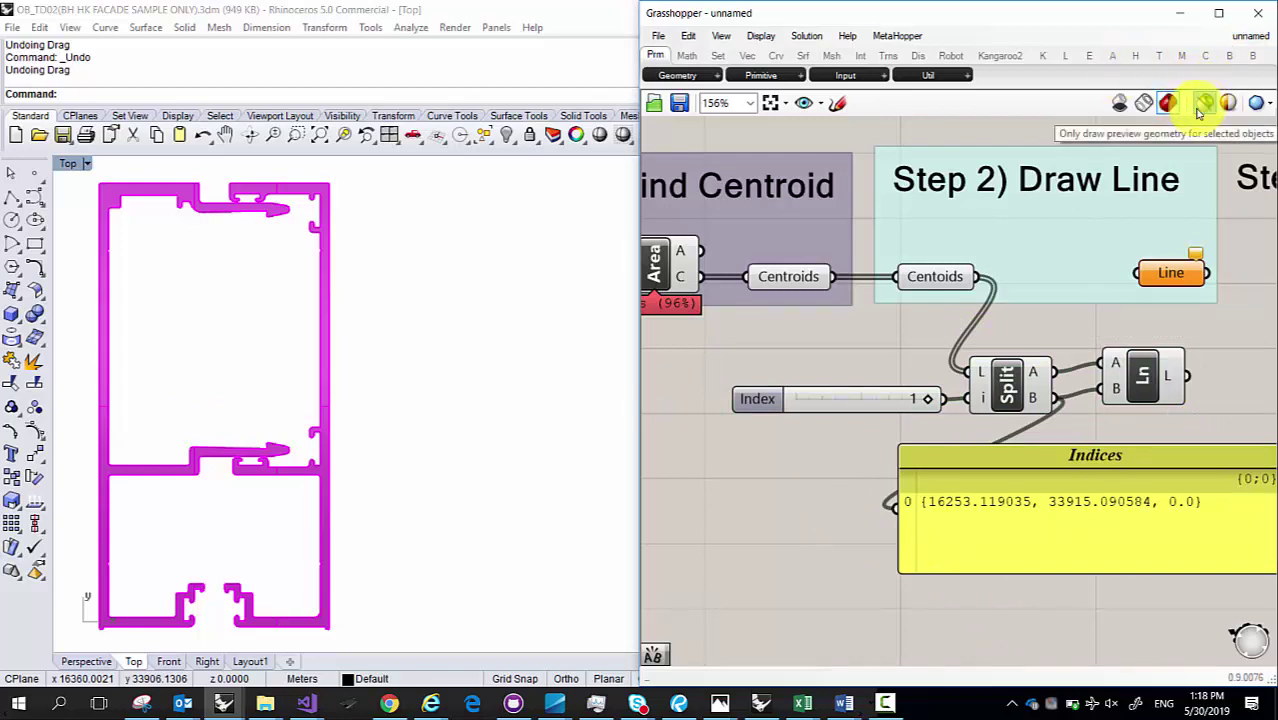
Step: With the Line component's preview selected, try moving the right-hand profile surface in Rhino, and undo the moves
{"action": "right_click_drag", "start_coordinate": [228, 322], "coordinate": [372, 302]}
{"action": "left_click", "coordinate": [1155, 372]}
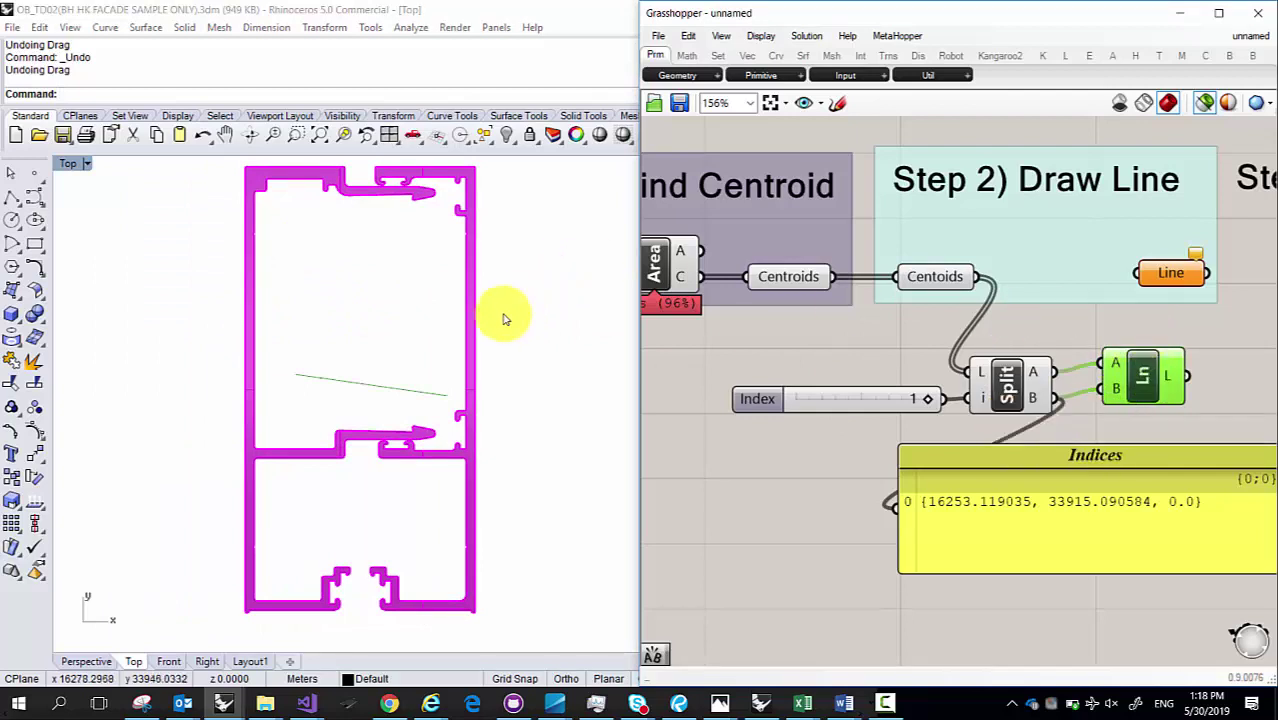
{"action": "left_click", "coordinate": [460, 328]}
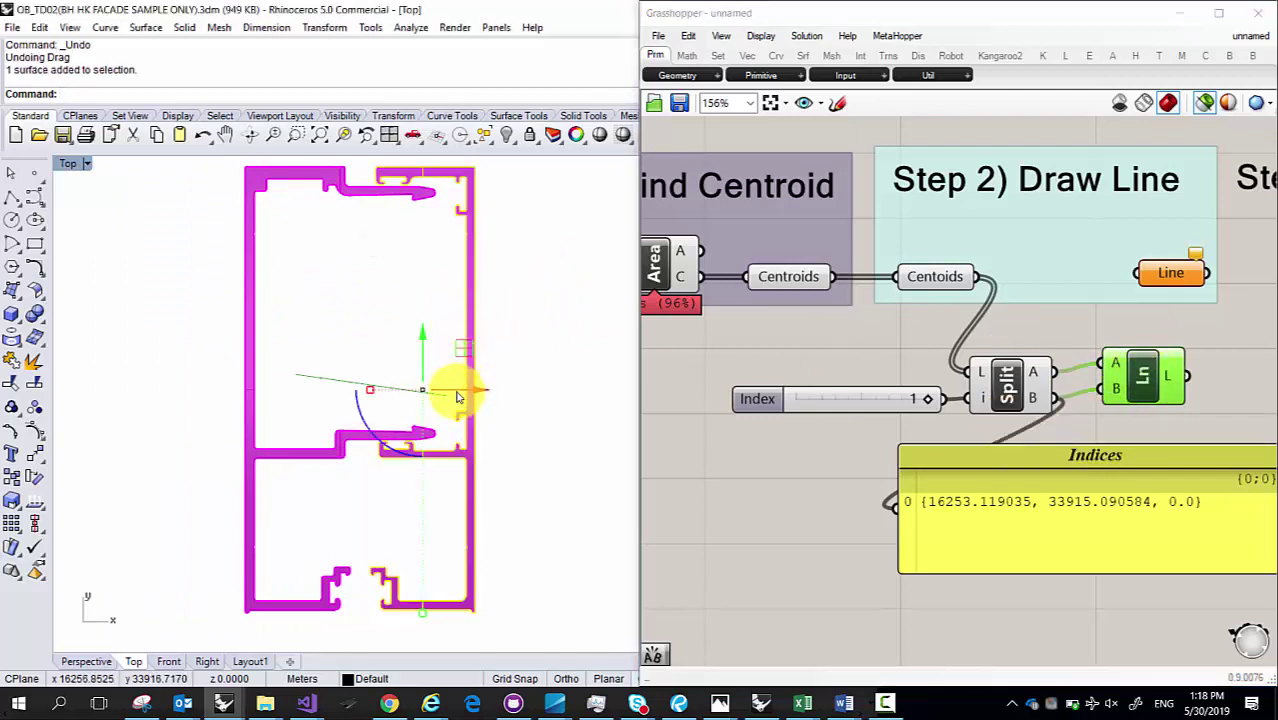
{"action": "left_click_drag", "start_coordinate": [456, 391], "coordinate": [517, 253]}
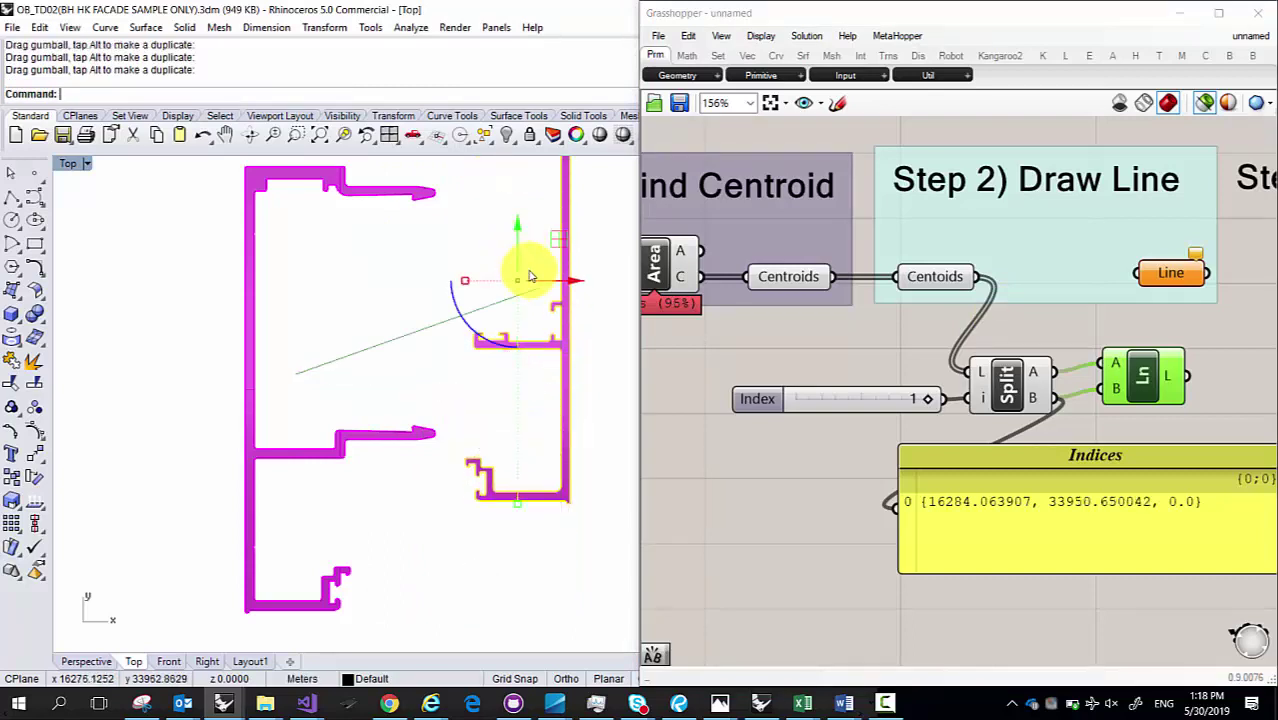
{"action": "key", "text": "ctrl+z"}
{"action": "key", "text": "ctrl+z"}
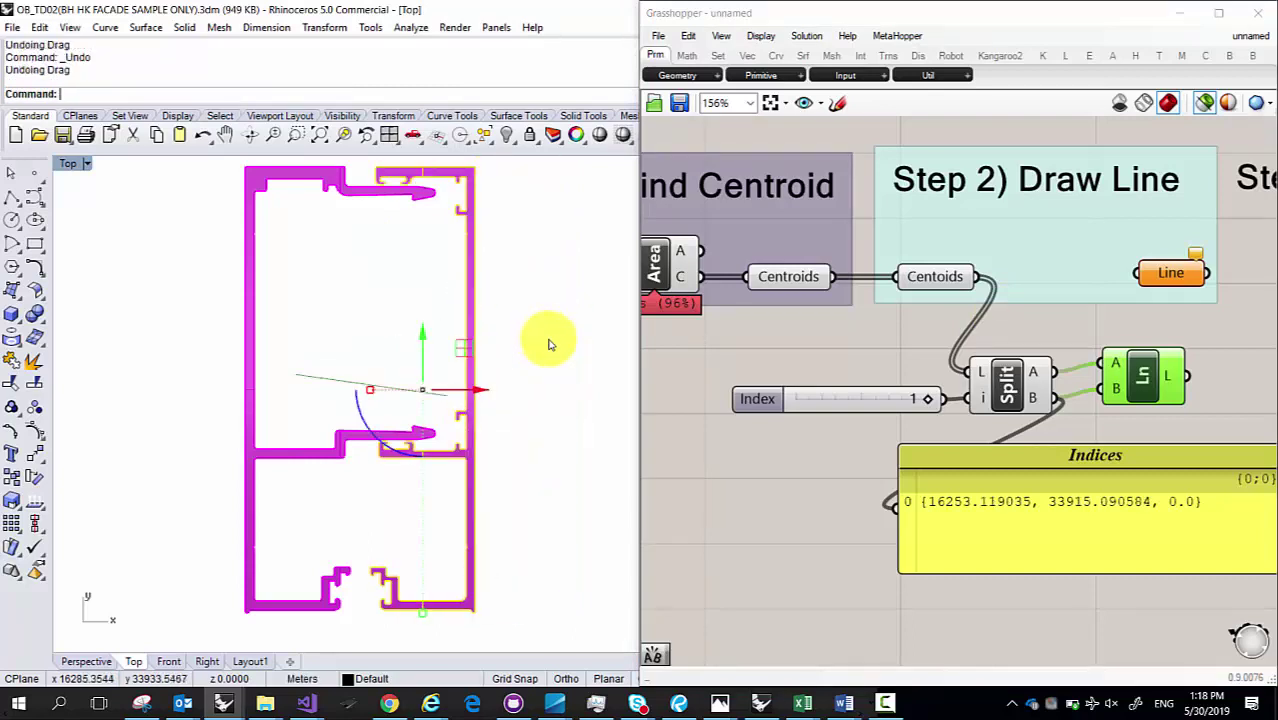
{"action": "left_click", "coordinate": [442, 270]}
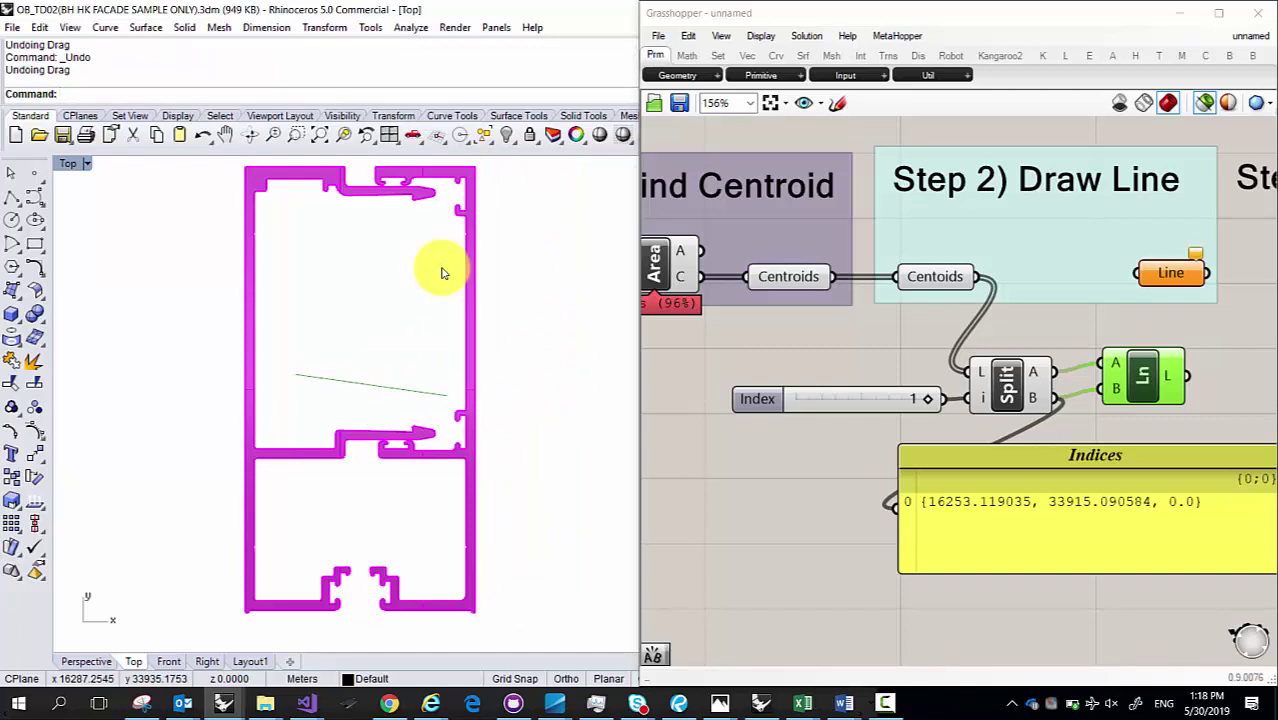
Step: Delete the Indices panel below Split List in Grasshopper
{"action": "right_click_drag", "start_coordinate": [1022, 335], "coordinate": [947, 342]}
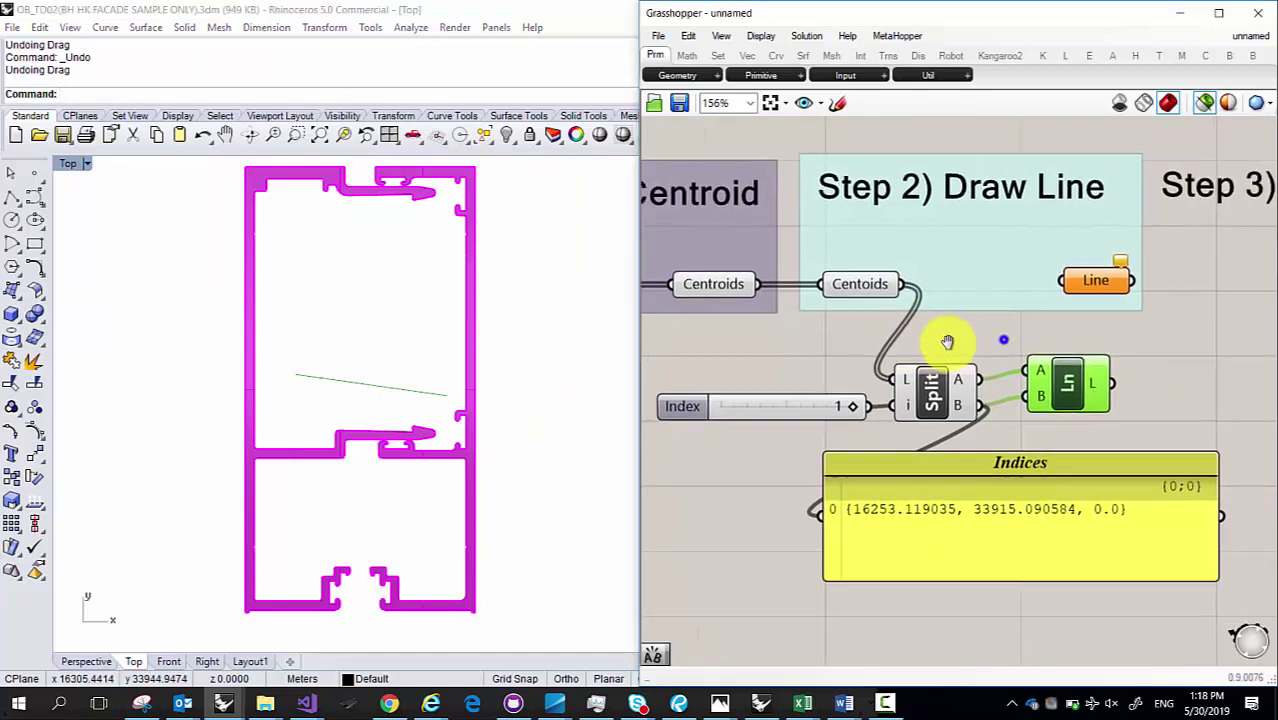
{"action": "left_click", "coordinate": [900, 500]}
{"action": "key", "text": "Delete"}
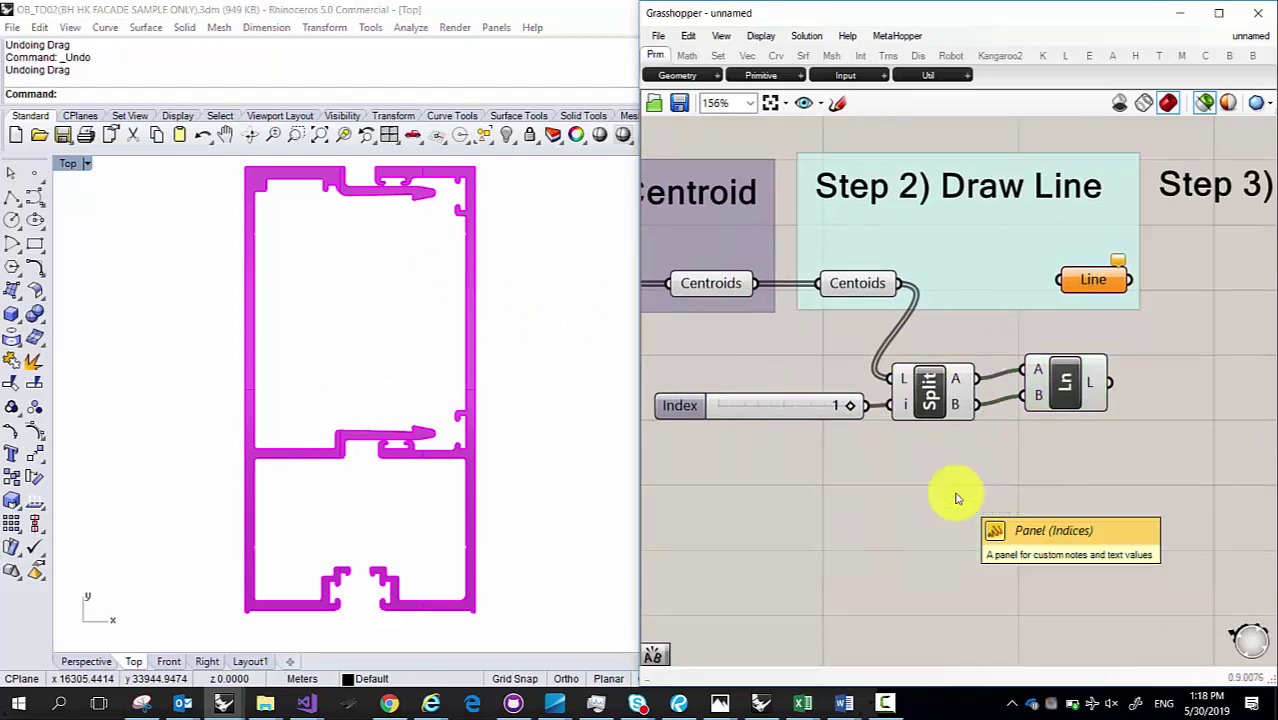
Step: Add the Index slider, Split List and Line components to the "Step 2) Draw Line" group
{"action": "left_click_drag", "start_coordinate": [1098, 451], "coordinate": [750, 346]}
{"action": "key", "text": "ctrl+g"}
{"action": "right_click", "coordinate": [975, 270]}
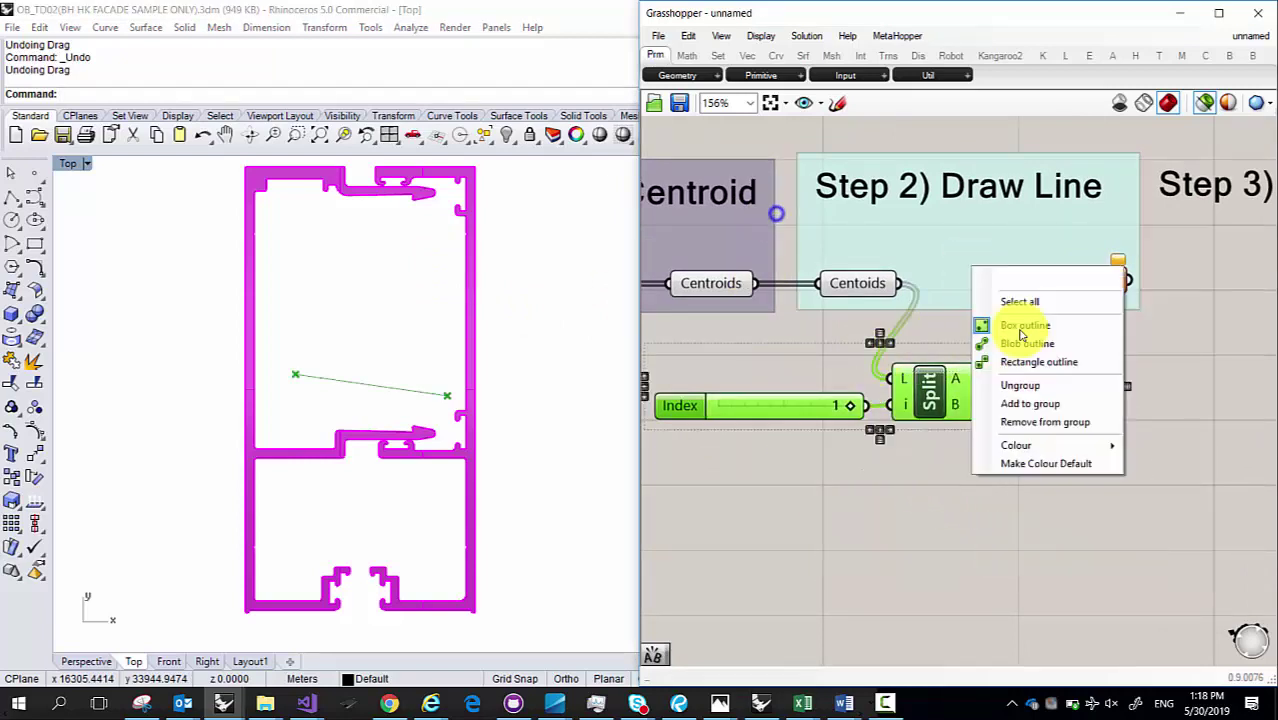
{"action": "left_click", "coordinate": [1030, 403]}
Step: Shift the Step 3 heading and the Output group further right, and realign the Step 2 group clear of Step 1
{"action": "scroll", "coordinate": [1037, 393], "scroll_direction": "down", "scroll_amount": 5}
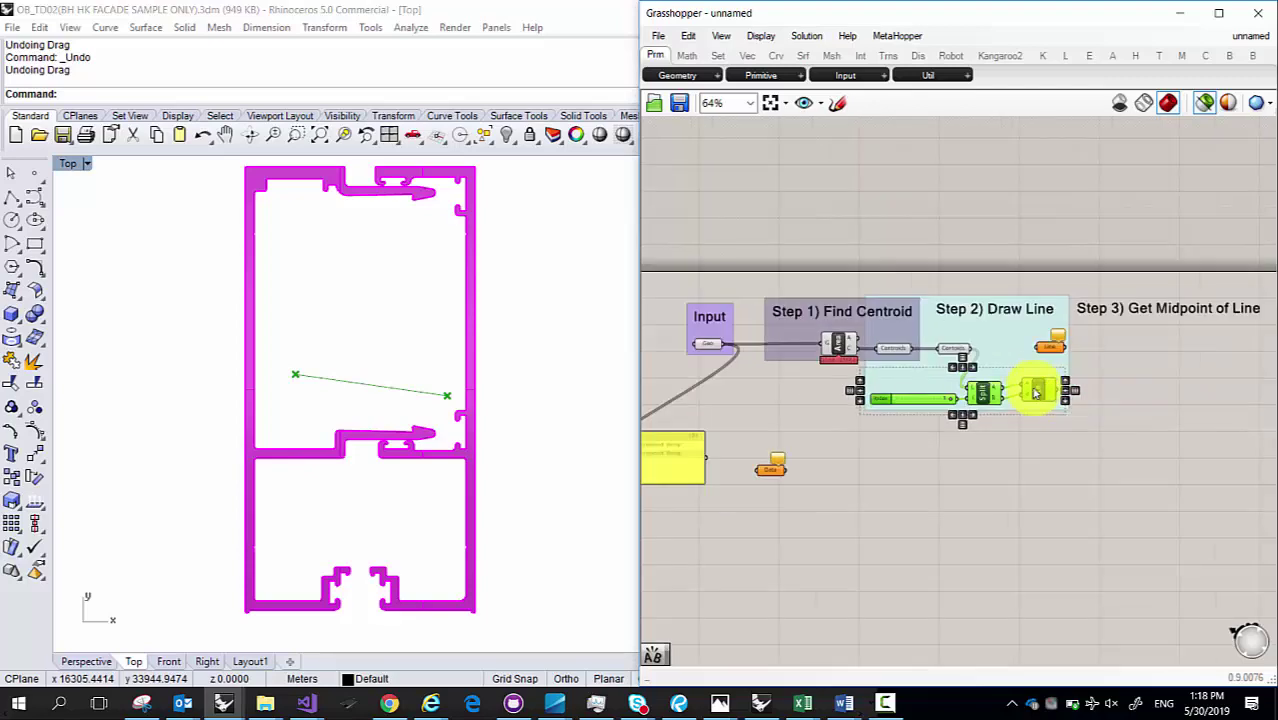
{"action": "scroll", "coordinate": [957, 346], "scroll_direction": "up", "scroll_amount": 3}
{"action": "left_click_drag", "start_coordinate": [961, 340], "coordinate": [979, 428]}
{"action": "scroll", "coordinate": [862, 342], "scroll_direction": "down", "scroll_amount": 4}
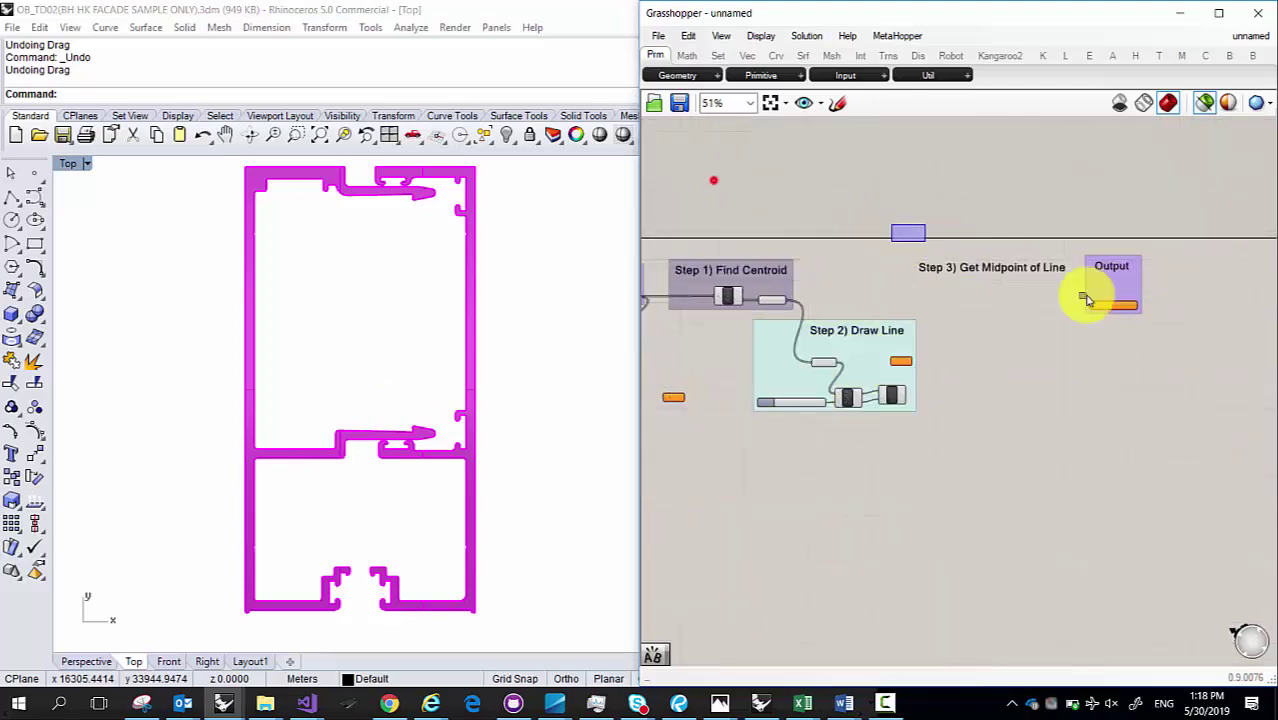
{"action": "left_click_drag", "start_coordinate": [1087, 298], "coordinate": [1265, 290]}
{"action": "left_click_drag", "start_coordinate": [890, 348], "coordinate": [921, 288]}
Step: Arrange the Step 2 components in a row below the heading and connect the Line component's L output to the Line data parameter
{"action": "scroll", "coordinate": [921, 288], "scroll_direction": "up", "scroll_amount": 3}
{"action": "left_click", "coordinate": [873, 336]}
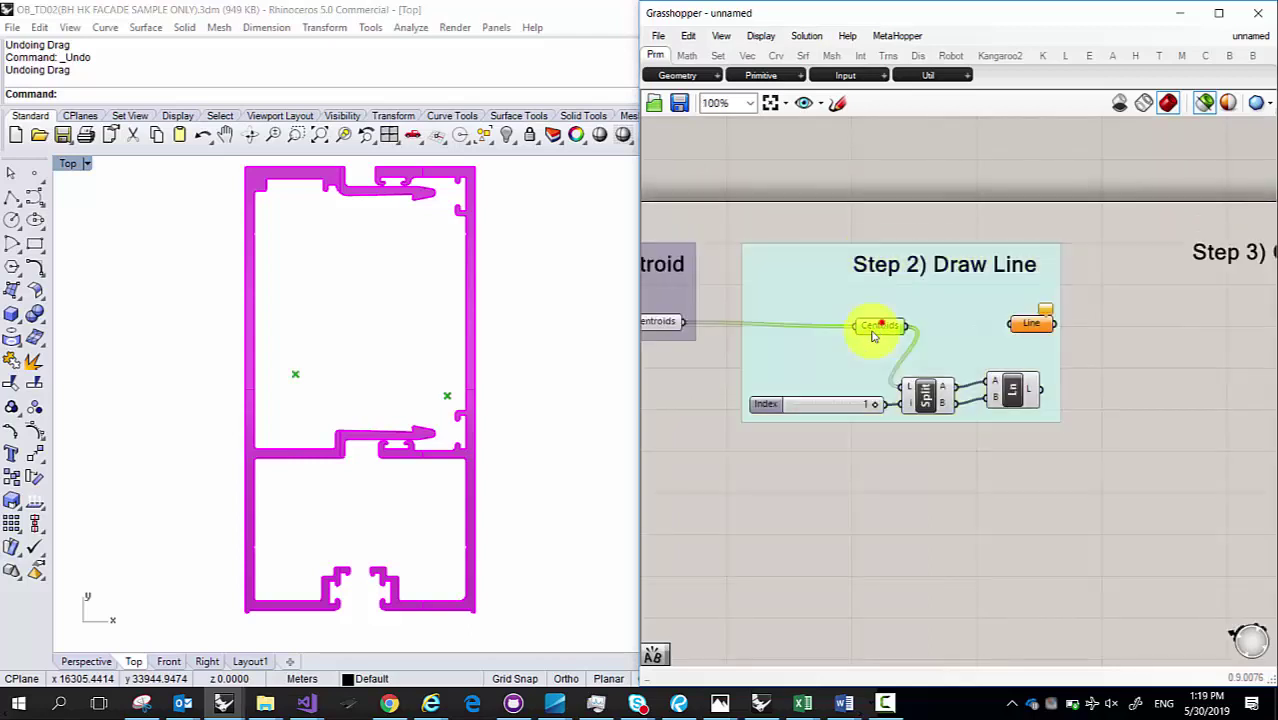
{"action": "left_click_drag", "start_coordinate": [873, 336], "coordinate": [843, 389]}
{"action": "left_click_drag", "start_coordinate": [704, 352], "coordinate": [1083, 447]}
{"action": "left_click_drag", "start_coordinate": [1030, 392], "coordinate": [985, 334]}
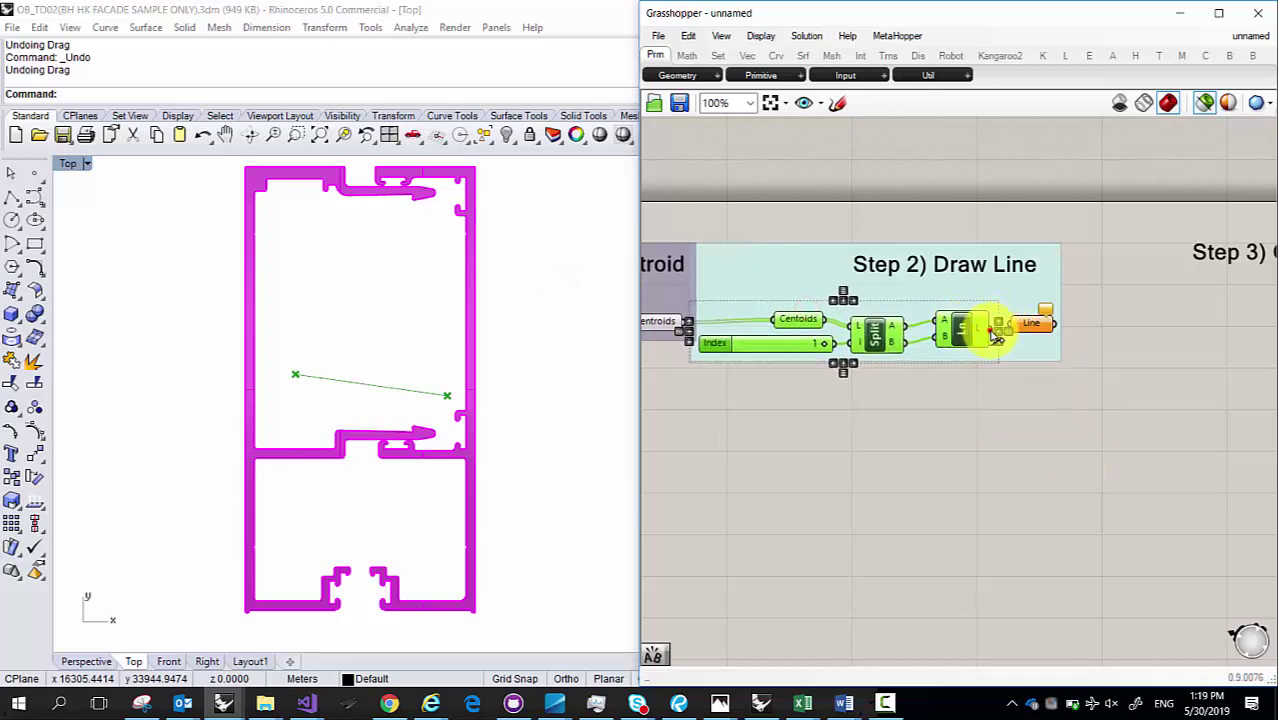
{"action": "left_click_drag", "start_coordinate": [777, 275], "coordinate": [824, 271]}
{"action": "left_click", "coordinate": [880, 406]}
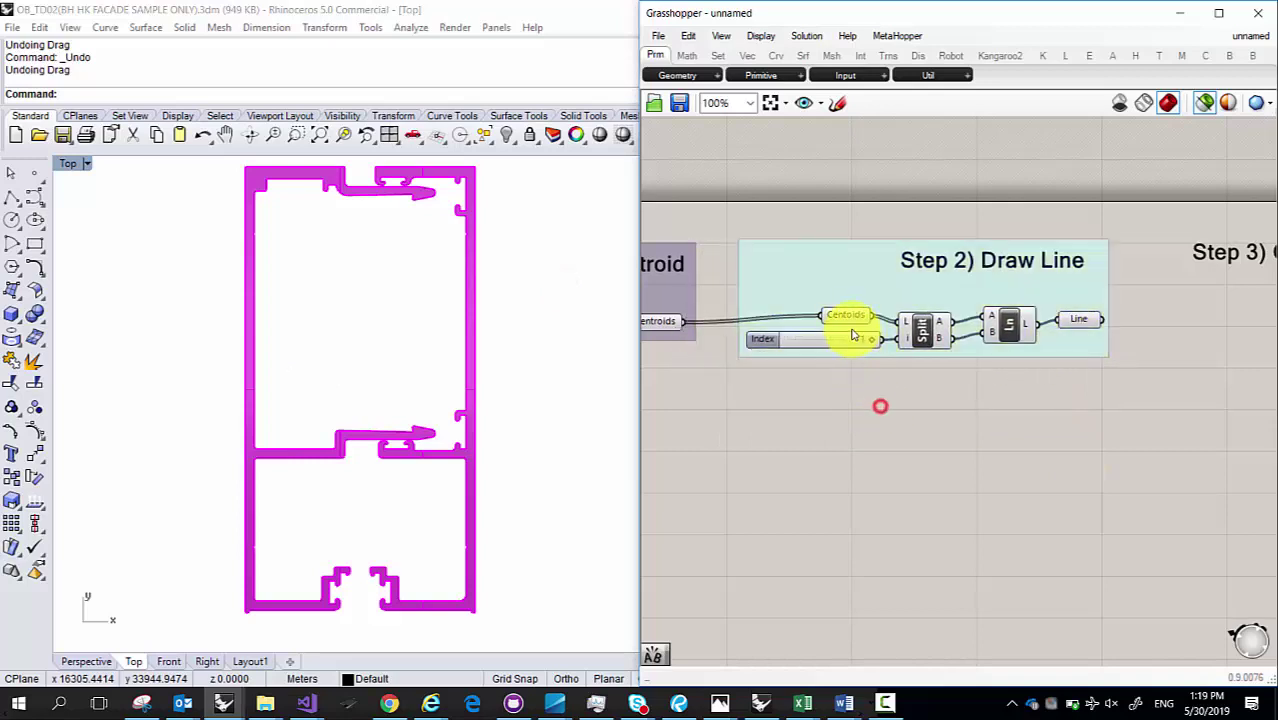
Step: Space out the Centoids and Line parameters, move the Step 2 heading to the group's left side, and preview the Line parameter
{"action": "left_click_drag", "start_coordinate": [848, 315], "coordinate": [780, 298]}
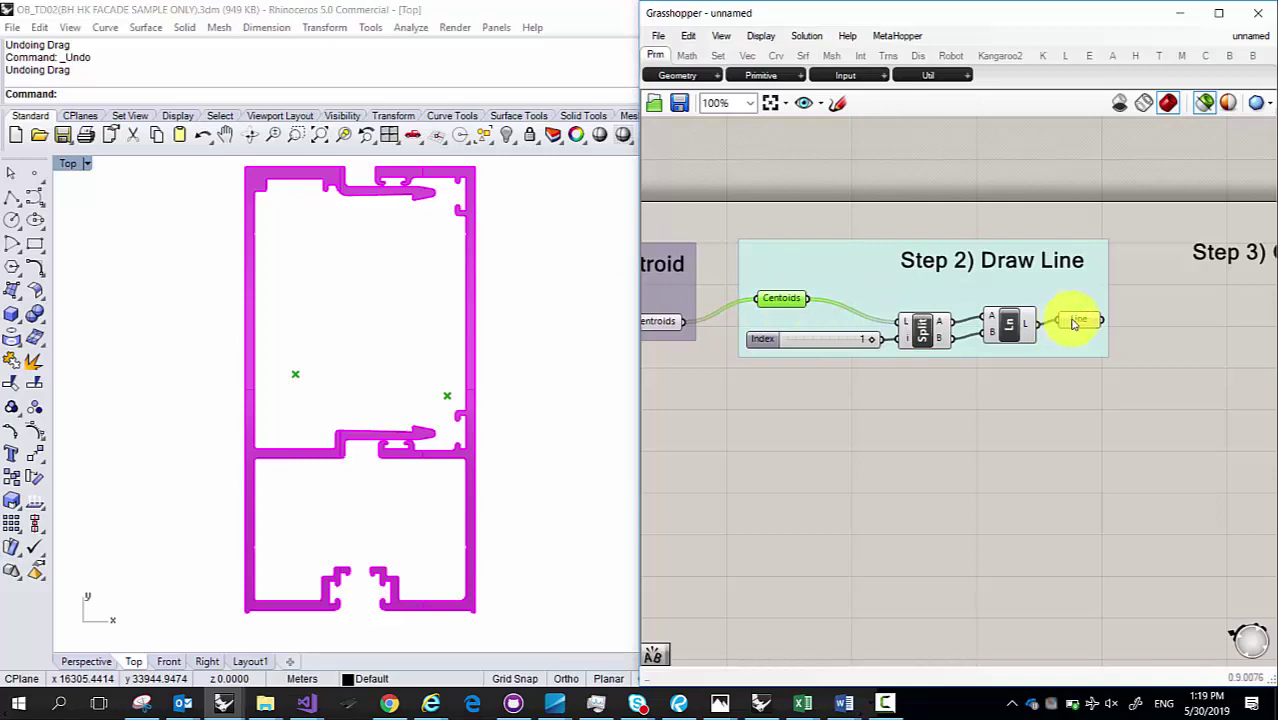
{"action": "left_click_drag", "start_coordinate": [1073, 322], "coordinate": [1093, 321]}
{"action": "left_click_drag", "start_coordinate": [999, 257], "coordinate": [865, 265]}
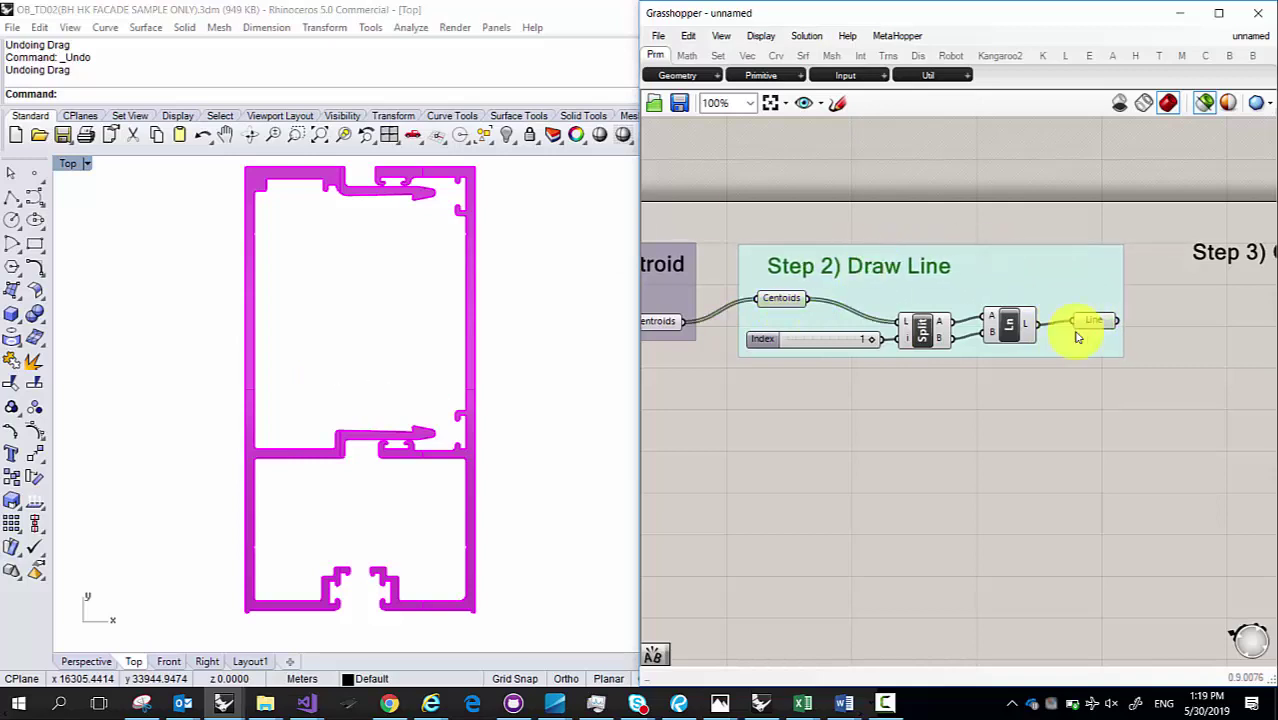
{"action": "left_click", "coordinate": [1096, 322]}
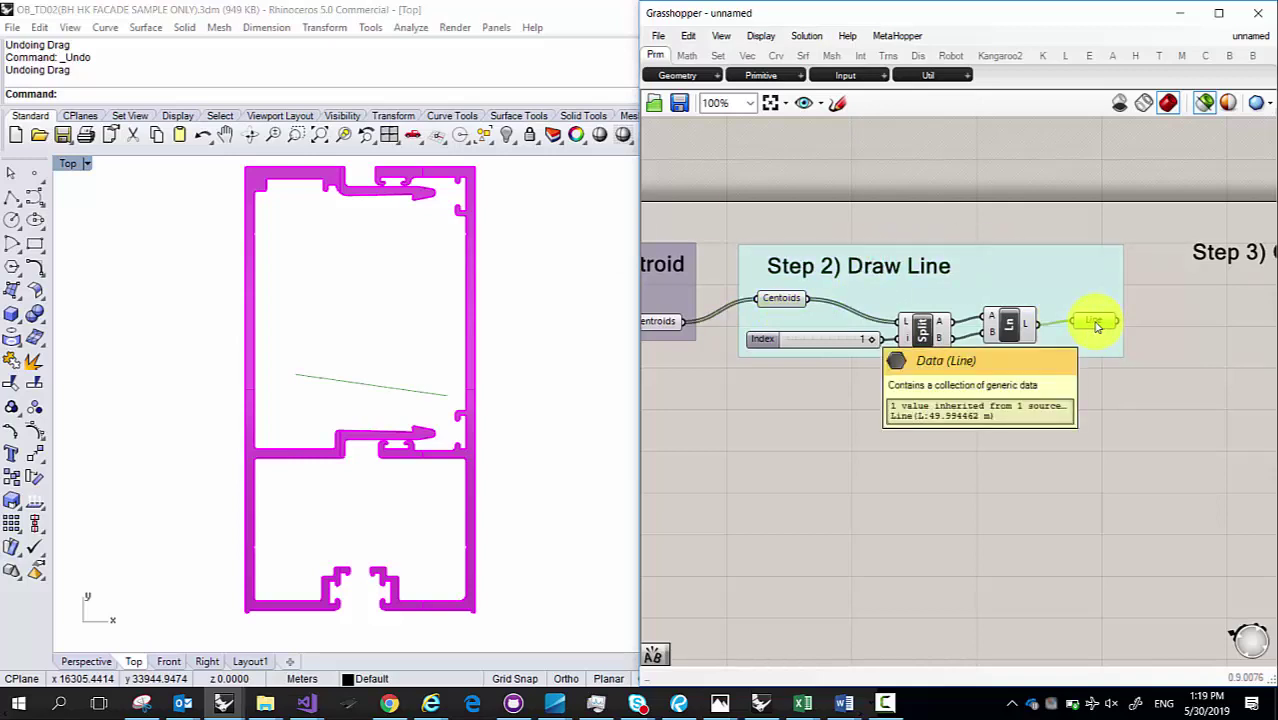
Step: Switch to Photos to examine the workflow sketch "moment of intertia v2.JPG", and return to the Step 3 area in Grasshopper
{"action": "right_click_drag", "start_coordinate": [1096, 325], "coordinate": [921, 322]}
{"action": "scroll", "coordinate": [997, 330], "scroll_direction": "down", "scroll_amount": 1}
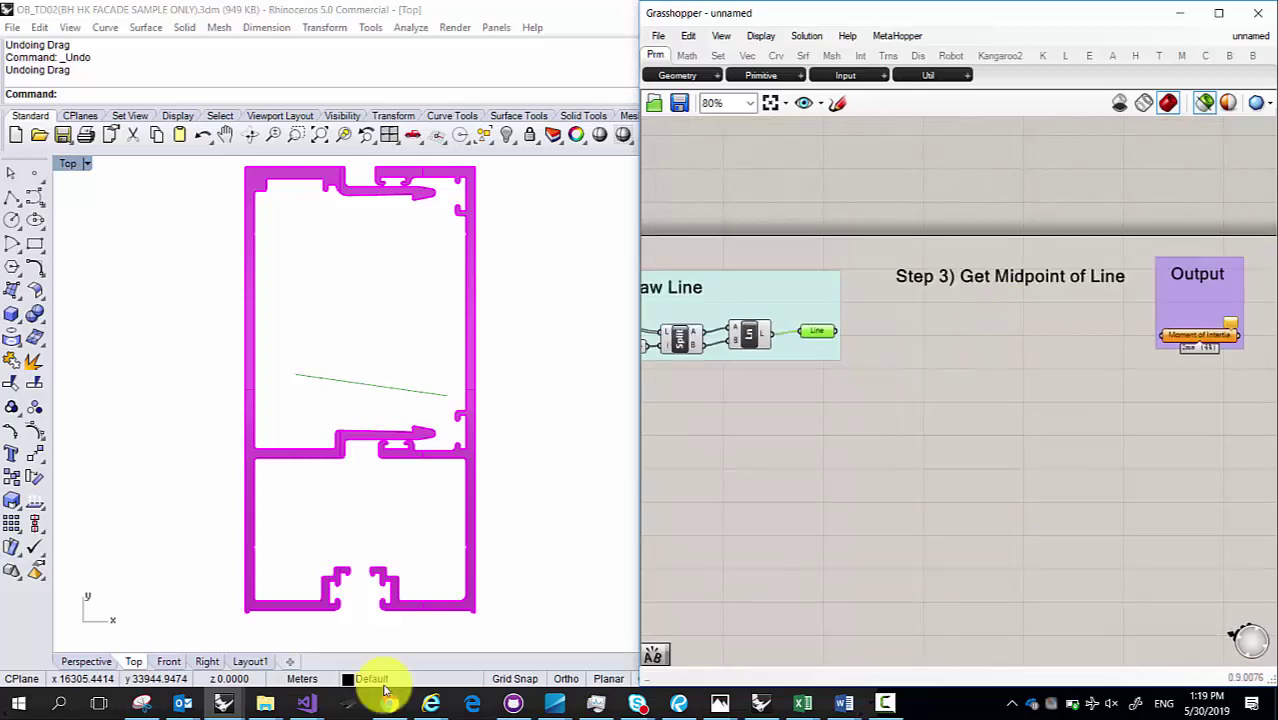
{"action": "left_click", "coordinate": [716, 702]}
{"action": "left_click", "coordinate": [884, 668]}
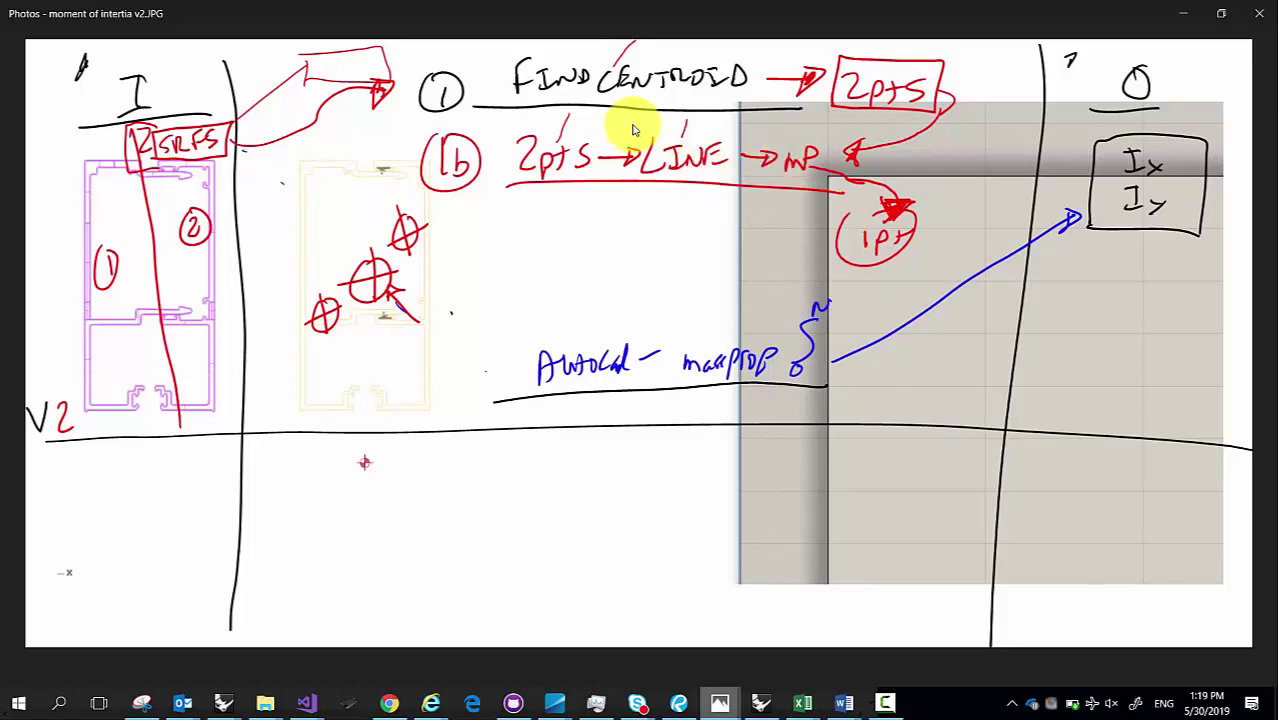
{"action": "left_click", "coordinate": [1172, 12]}
{"action": "right_click_drag", "start_coordinate": [928, 299], "coordinate": [899, 288]}
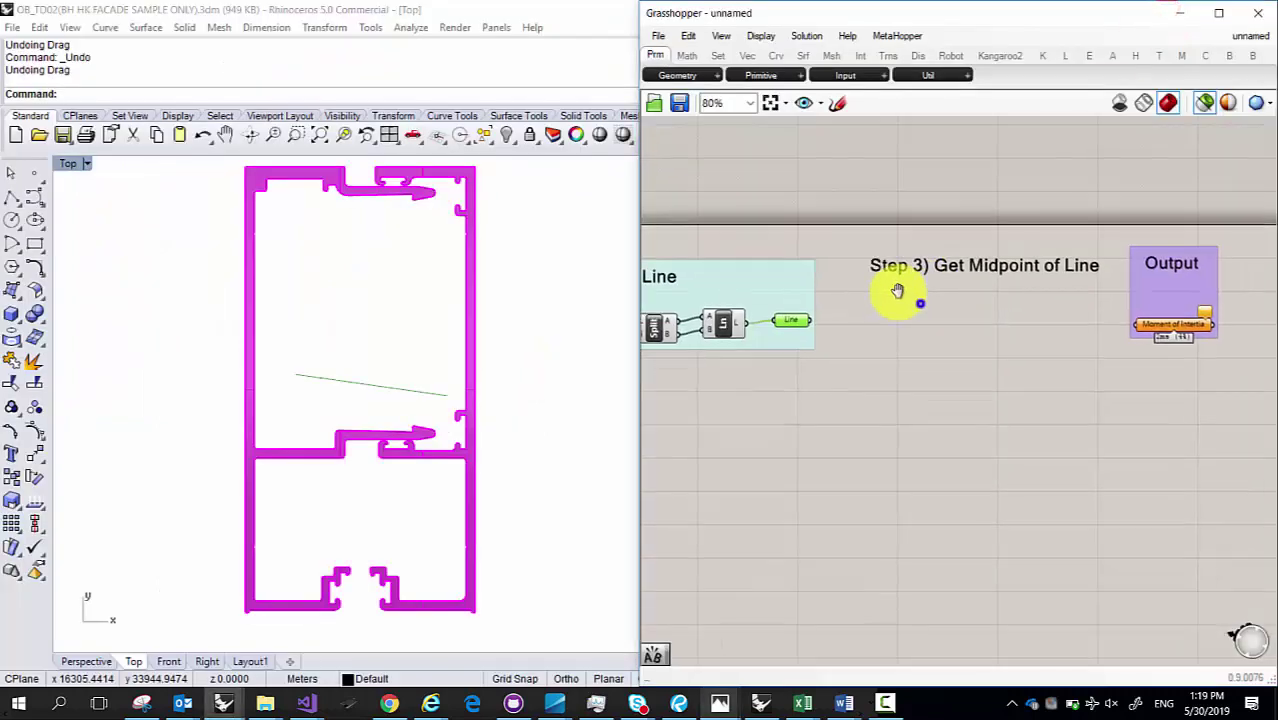
Step: Make two copies of the Line data parameter and place them at the start and end of the Step 3 area
{"action": "mouse_move", "coordinate": [786, 323]}
{"action": "left_click_drag", "start_coordinate": [786, 323], "coordinate": [1080, 316]}
{"action": "left_click", "coordinate": [702, 254]}
{"action": "left_click", "coordinate": [884, 320]}
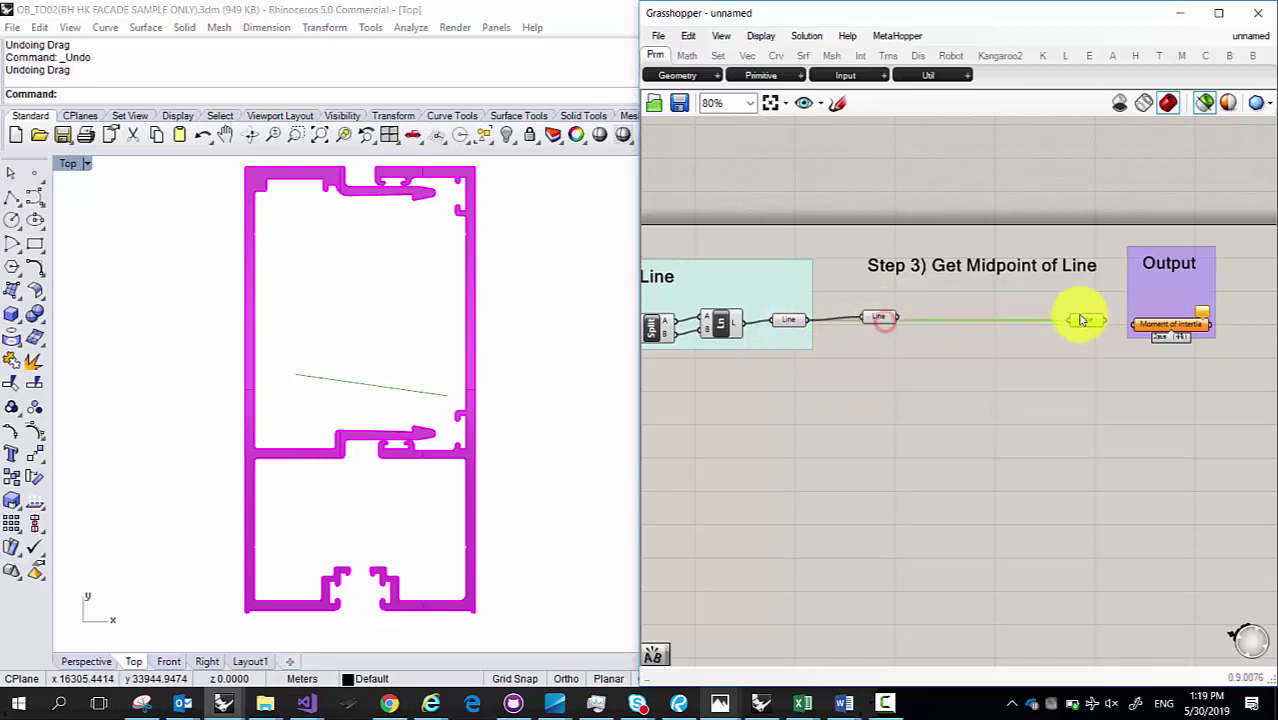
{"action": "left_click_drag", "start_coordinate": [899, 318], "coordinate": [1062, 316]}
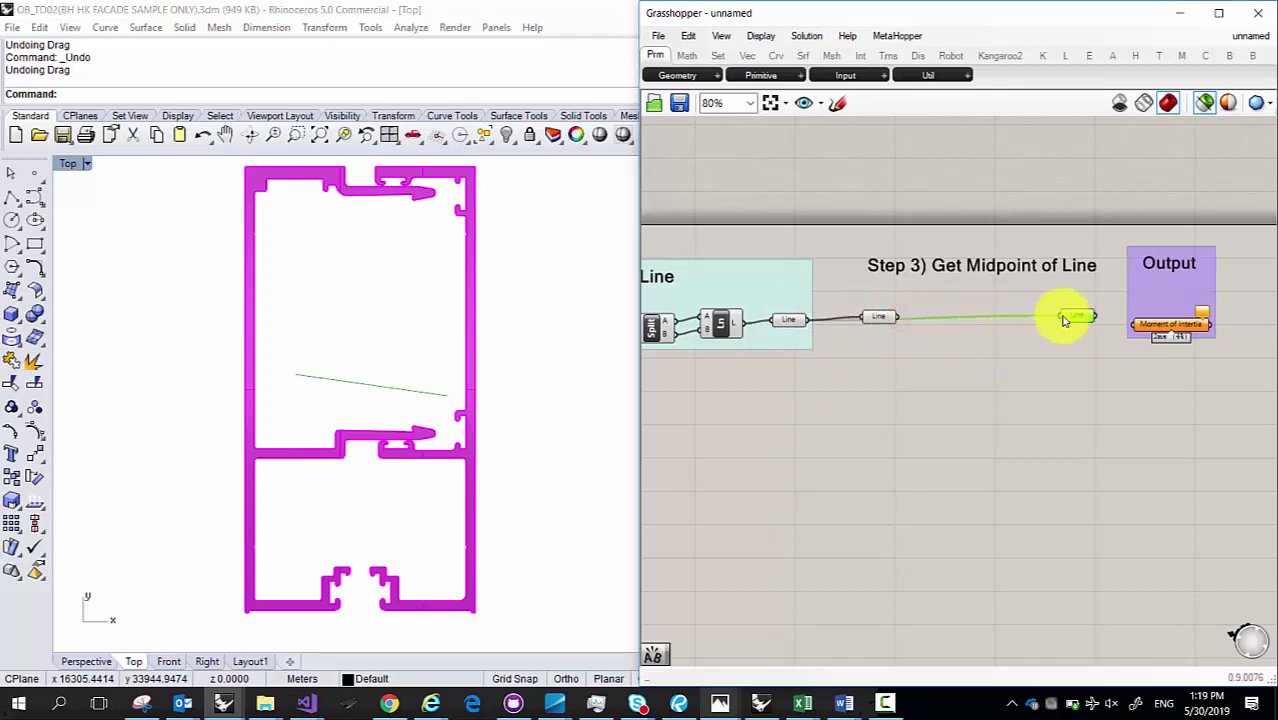
Step: Disconnect the incoming wire of the Line copy nearest the Output group and rename that parameter as Point
{"action": "right_click", "coordinate": [1078, 316]}
{"action": "left_click", "coordinate": [1098, 349]}
{"action": "scroll", "coordinate": [1078, 320], "scroll_direction": "up", "scroll_amount": 2}
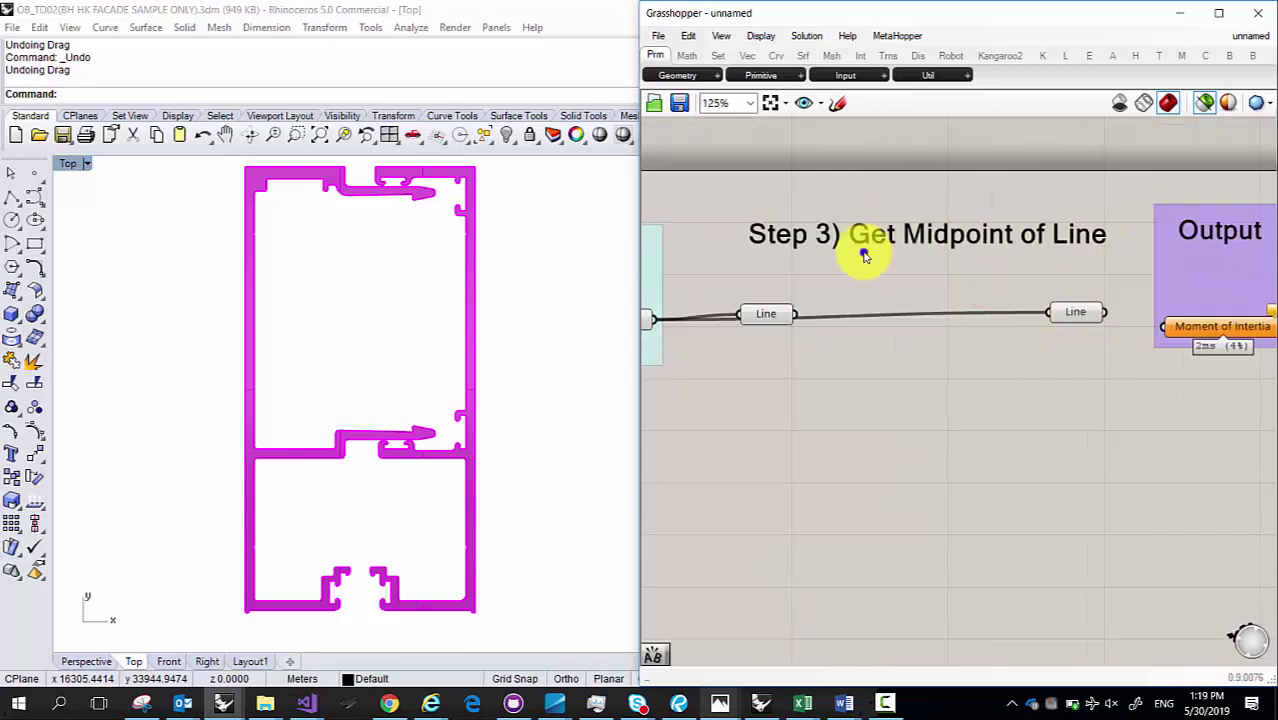
{"action": "right_click", "coordinate": [1076, 316]}
{"action": "mouse_move", "coordinate": [1140, 396]}
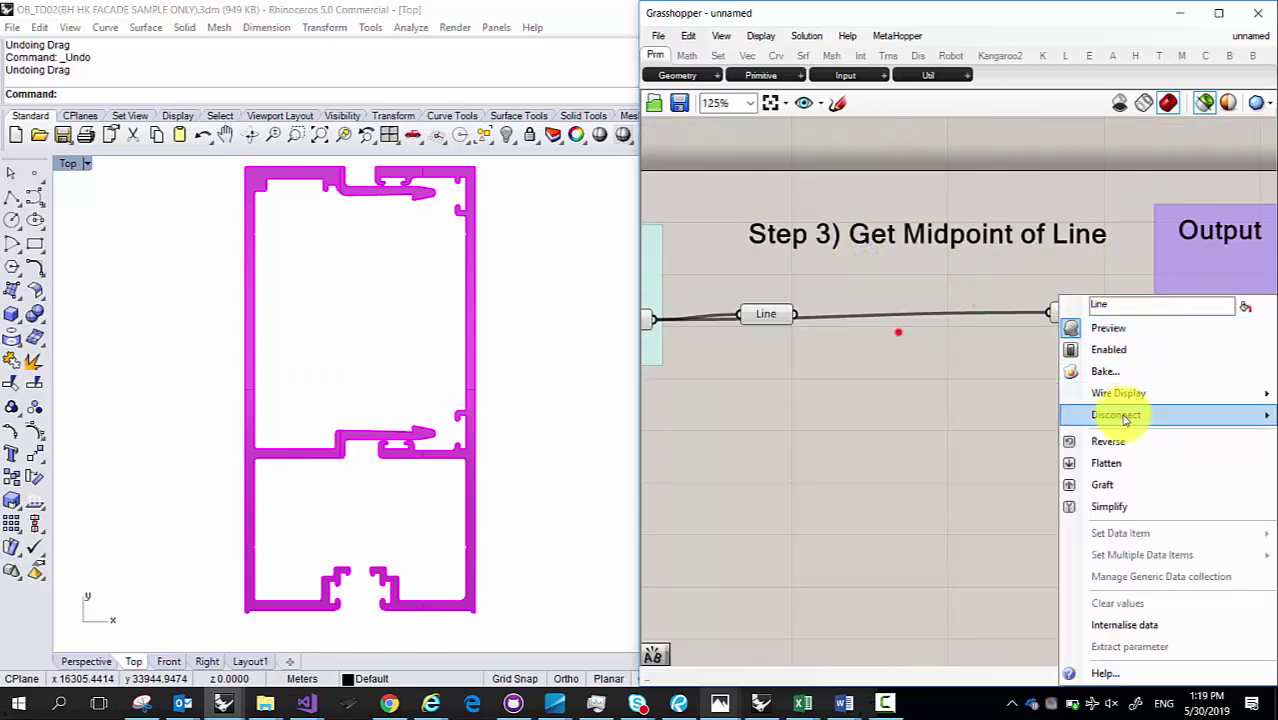
{"action": "mouse_move", "coordinate": [1110, 414]}
{"action": "left_click", "coordinate": [1015, 440]}
{"action": "right_click", "coordinate": [1075, 318]}
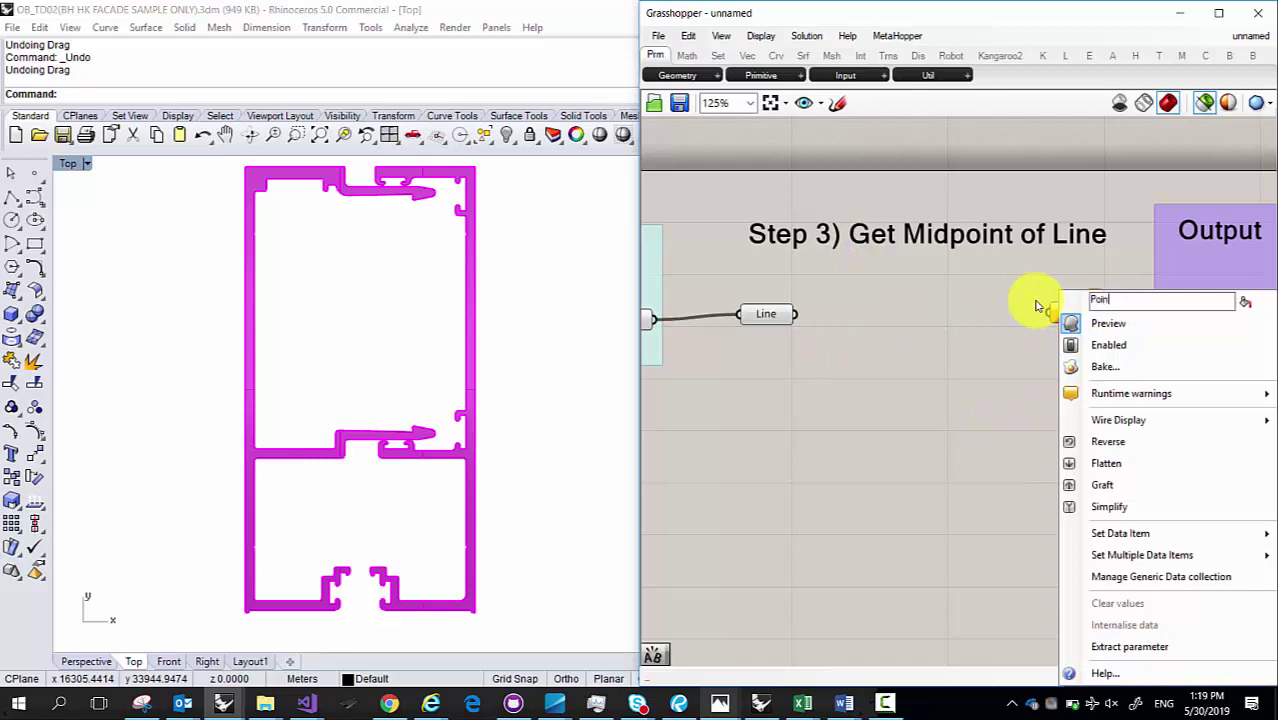
{"action": "key", "text": "Return"}
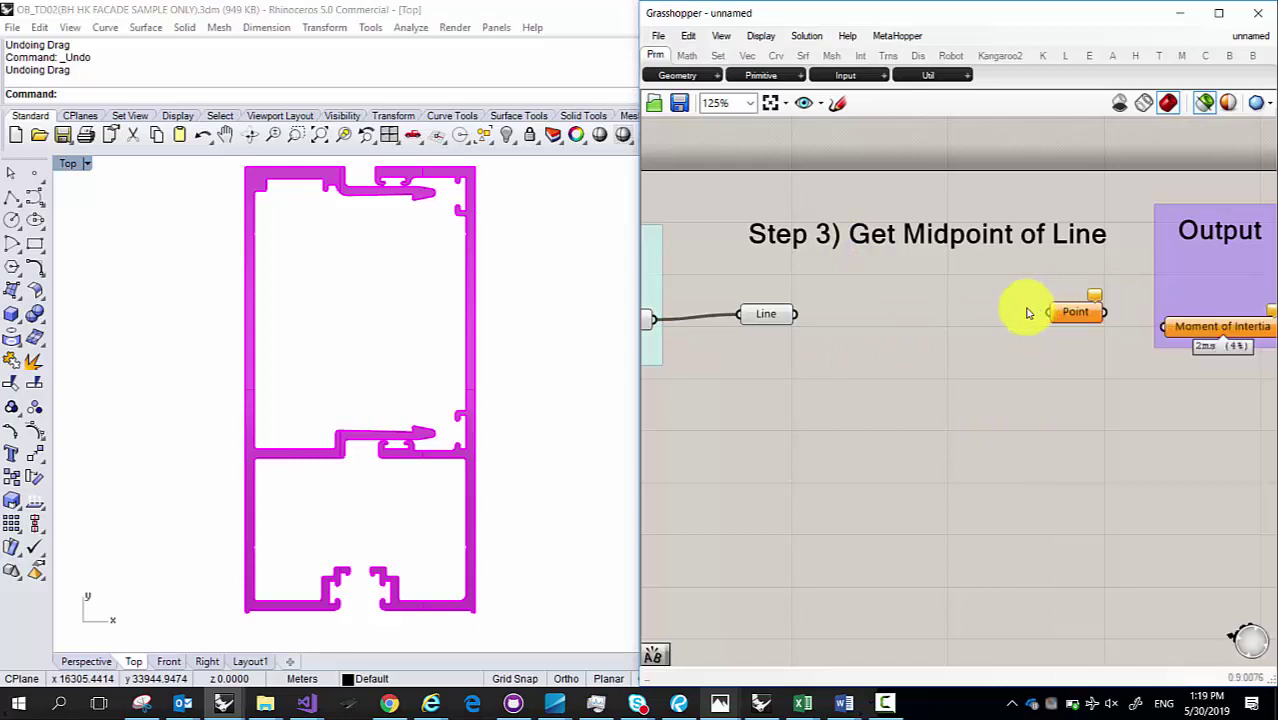
Step: Group the "Step 3) Get Midpoint of Line" heading together with the Line and Point parameters
{"action": "right_click_drag", "start_coordinate": [1015, 308], "coordinate": [894, 308]}
{"action": "scroll", "coordinate": [856, 294], "scroll_direction": "down", "scroll_amount": 1}
{"action": "left_click_drag", "start_coordinate": [1021, 371], "coordinate": [752, 207]}
{"action": "key", "text": "space"}
{"action": "left_click", "coordinate": [782, 162]}
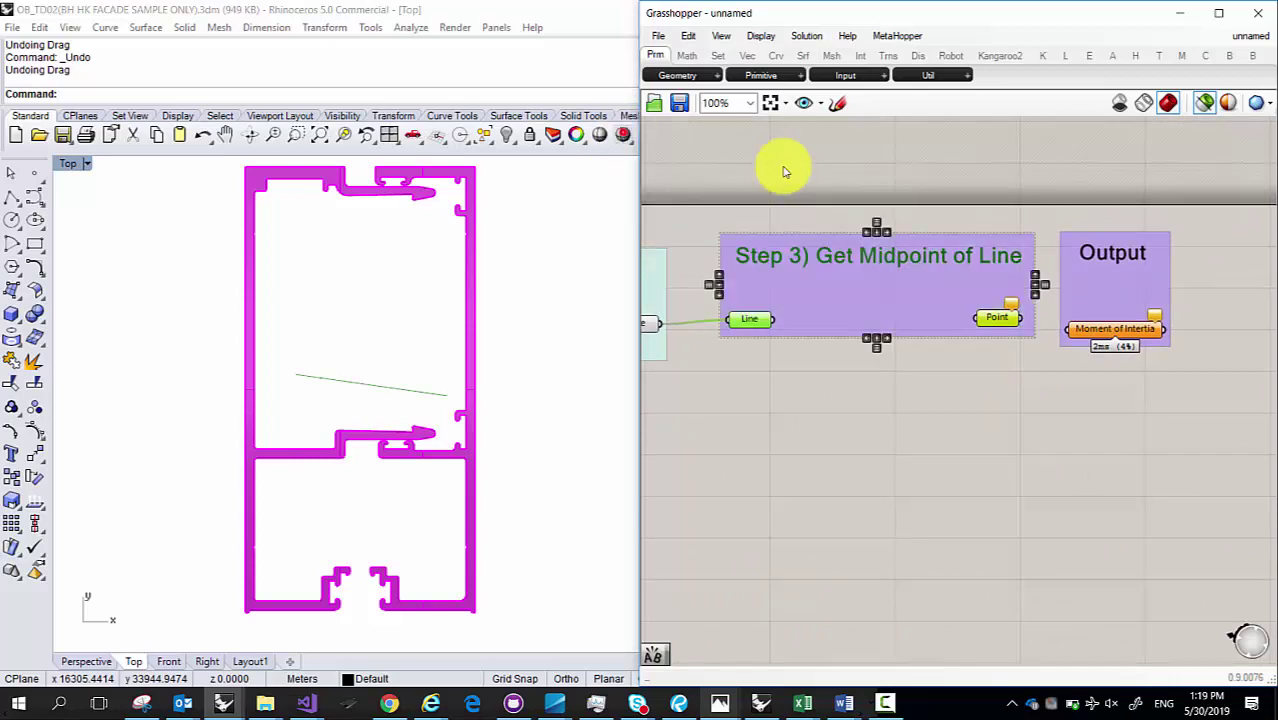
Step: Set the Step 3 group's colour to light green
{"action": "right_click", "coordinate": [966, 299]}
{"action": "left_click", "coordinate": [1067, 475]}
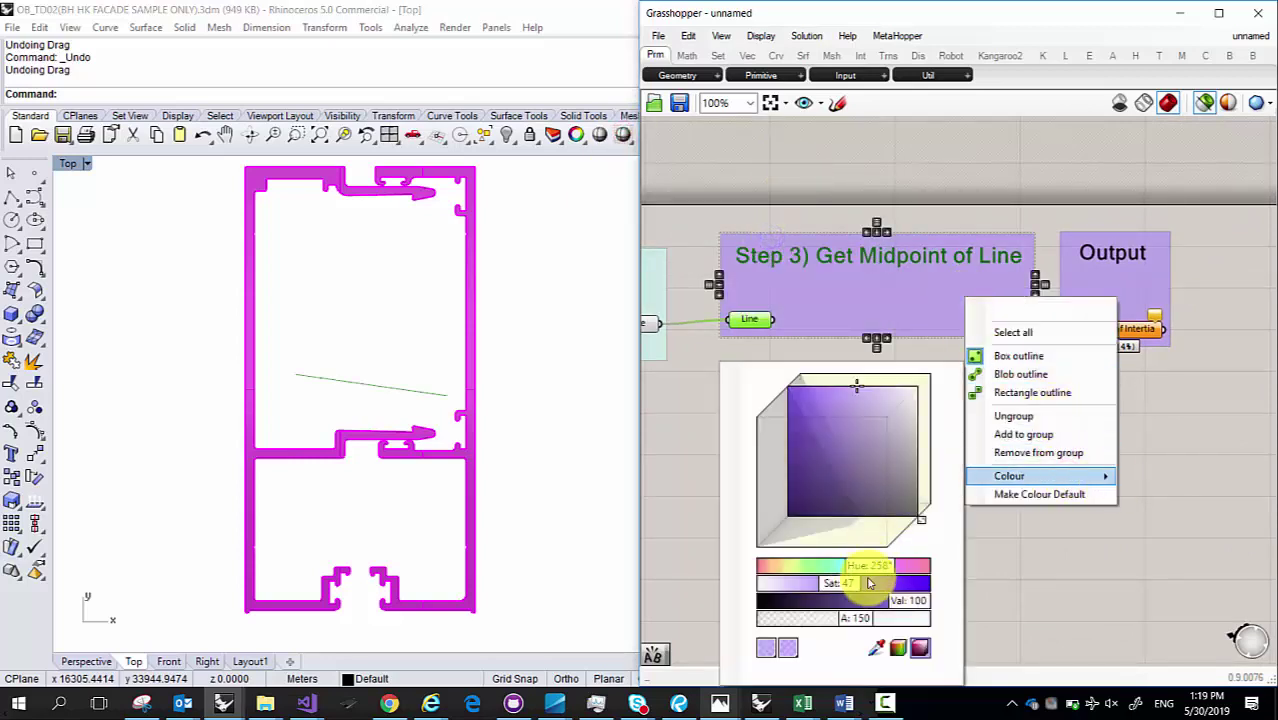
{"action": "left_click", "coordinate": [808, 566]}
{"action": "left_click", "coordinate": [710, 434]}
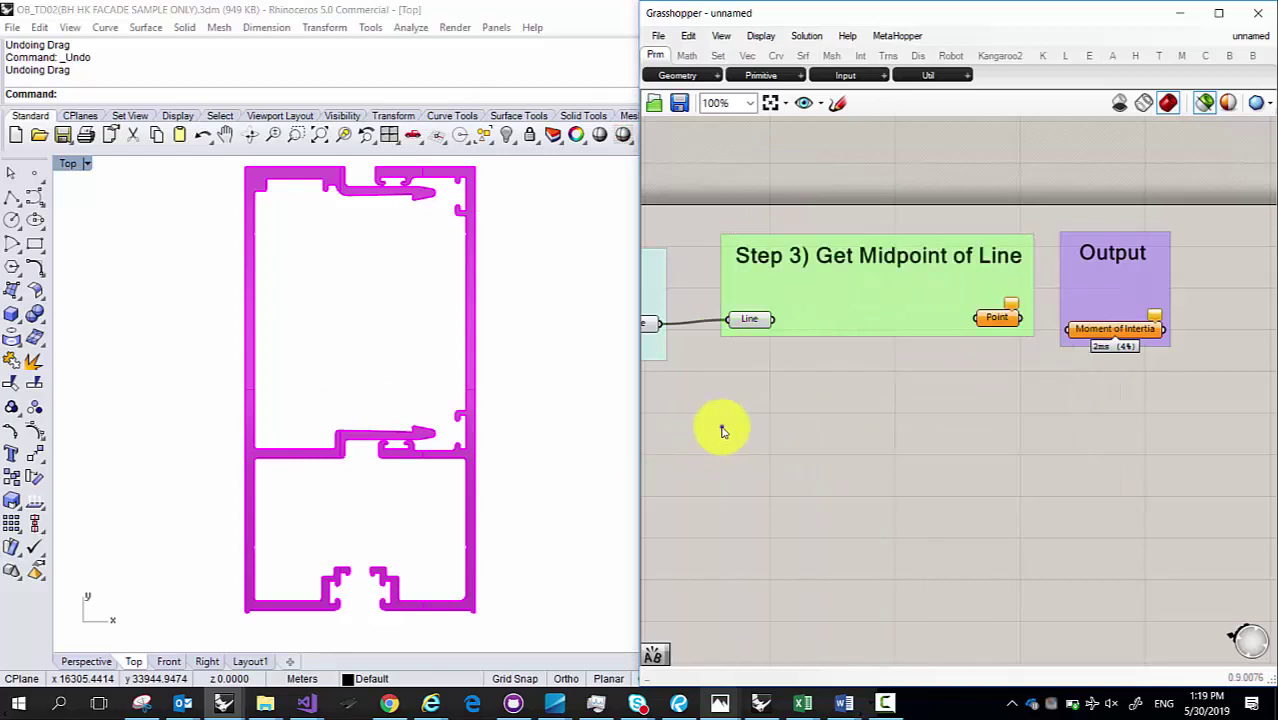
Step: Move the Output group further away from the Step 3 group
{"action": "right_click_drag", "start_coordinate": [844, 302], "coordinate": [993, 306]}
{"action": "scroll", "coordinate": [977, 304], "scroll_direction": "down", "scroll_amount": 2}
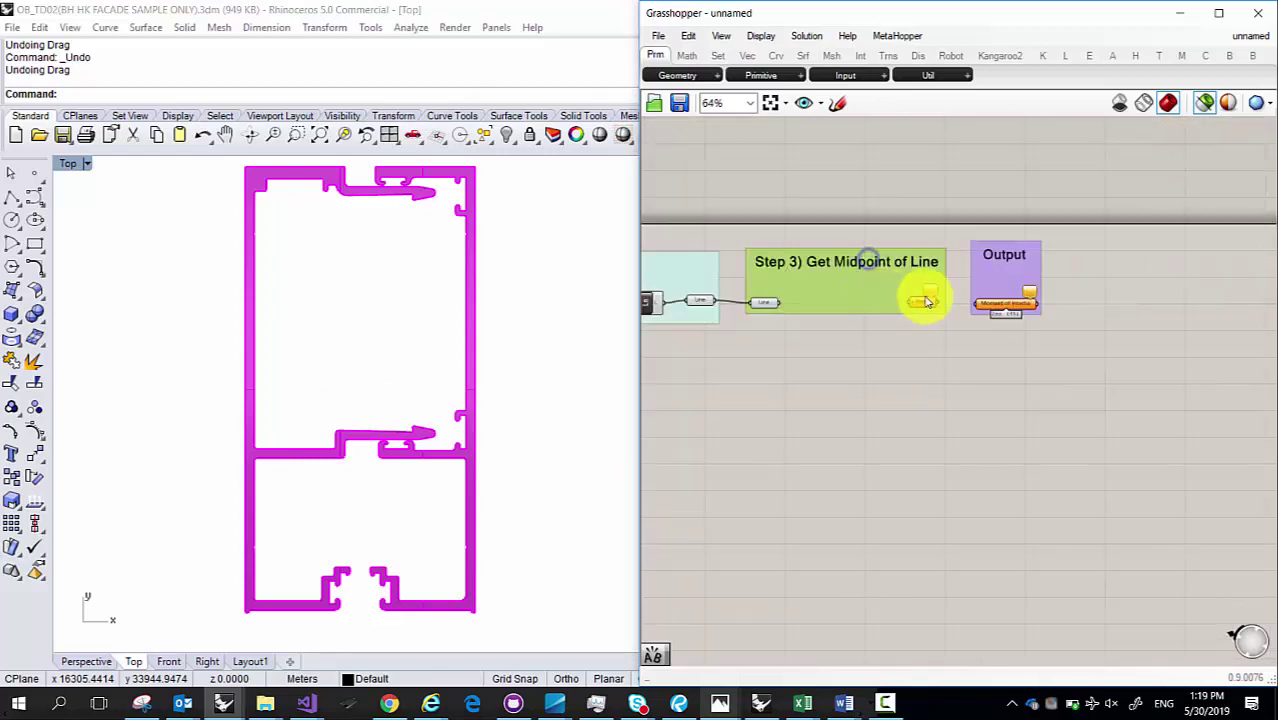
{"action": "left_click", "coordinate": [1000, 274]}
{"action": "scroll", "coordinate": [996, 274], "scroll_direction": "down", "scroll_amount": 6}
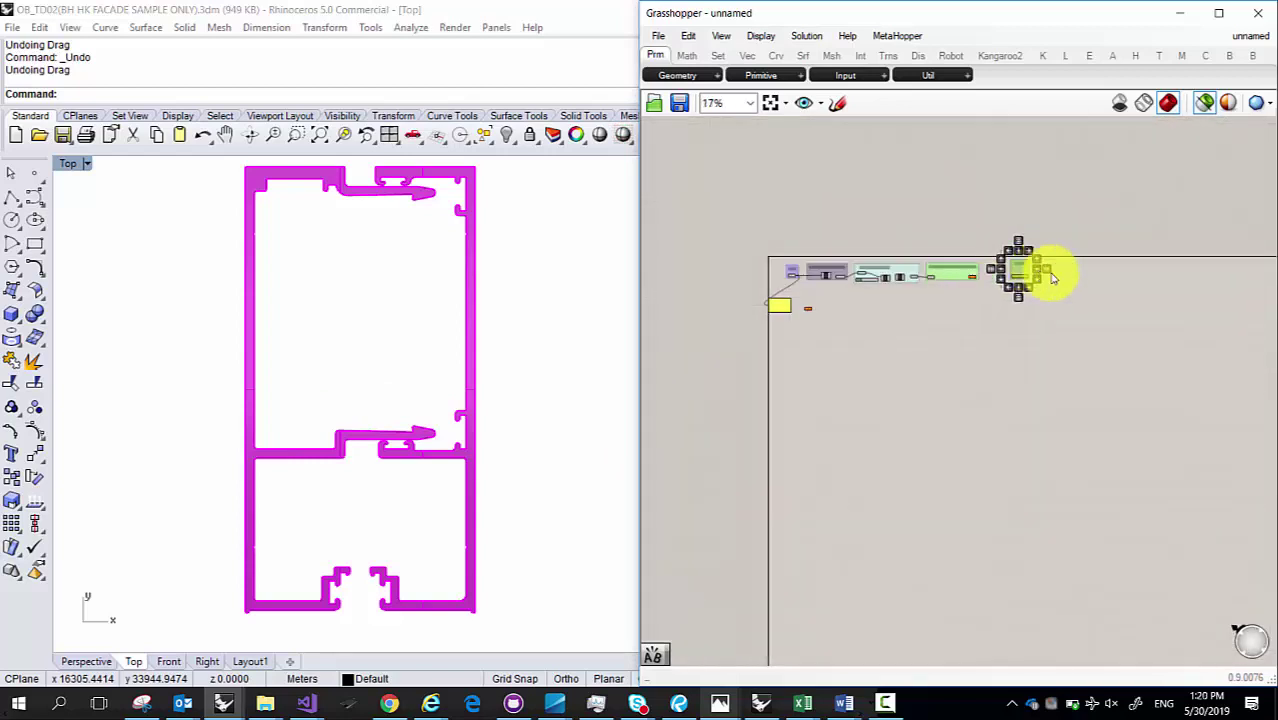
{"action": "left_click_drag", "start_coordinate": [1018, 272], "coordinate": [1101, 274]}
Step: Level the Line and Point parameters within the Step 3 group, leaving room between them
{"action": "scroll", "coordinate": [918, 272], "scroll_direction": "up", "scroll_amount": 4}
{"action": "scroll", "coordinate": [918, 272], "scroll_direction": "up", "scroll_amount": 5}
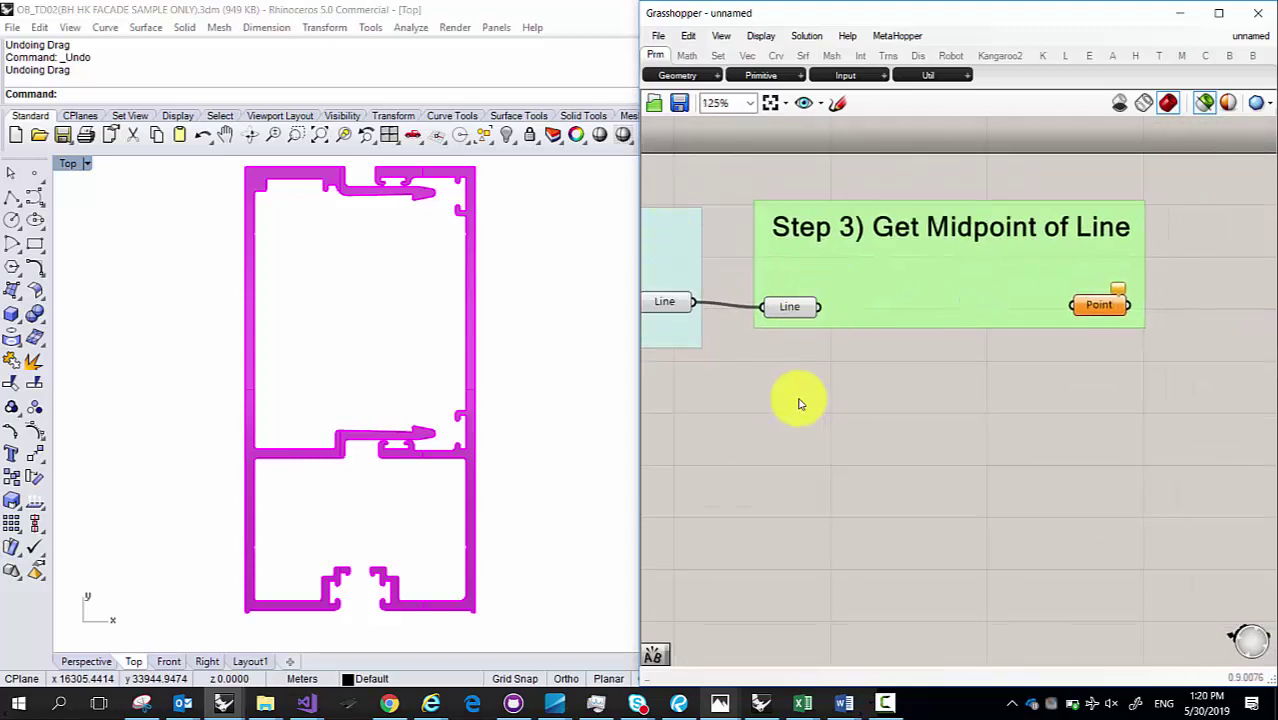
{"action": "left_click", "coordinate": [793, 305]}
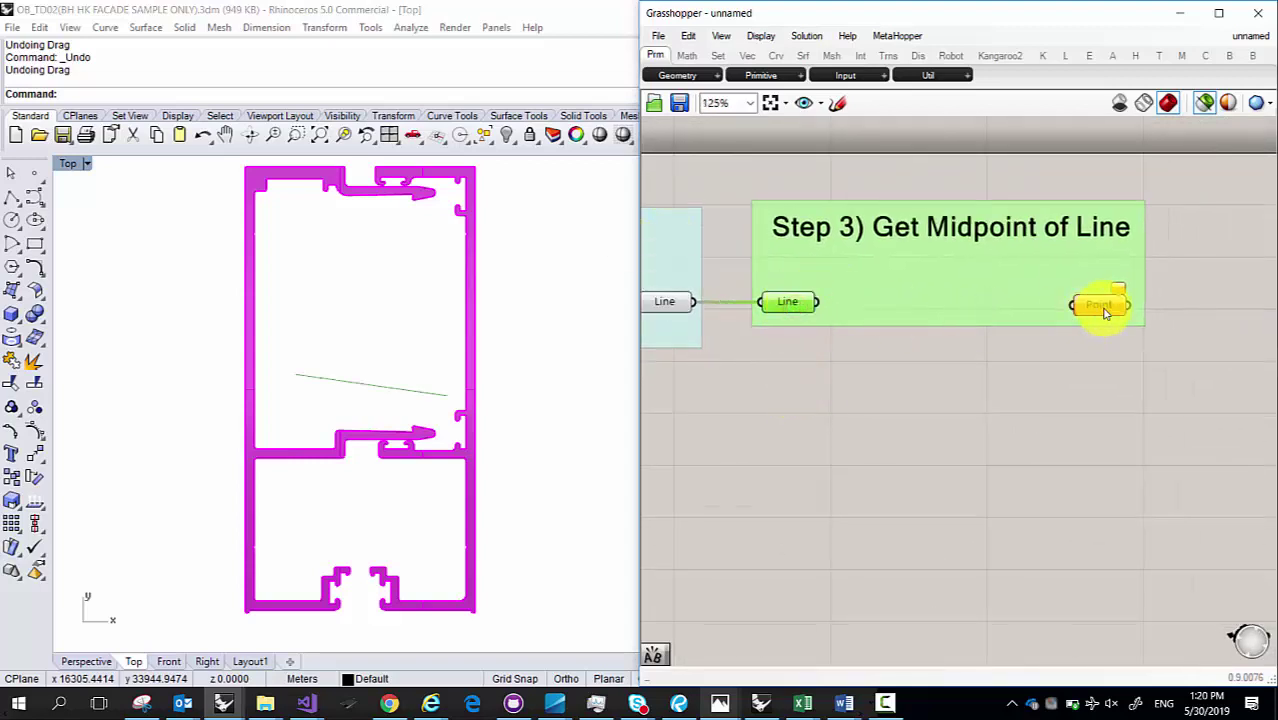
{"action": "left_click_drag", "start_coordinate": [1101, 306], "coordinate": [1112, 305]}
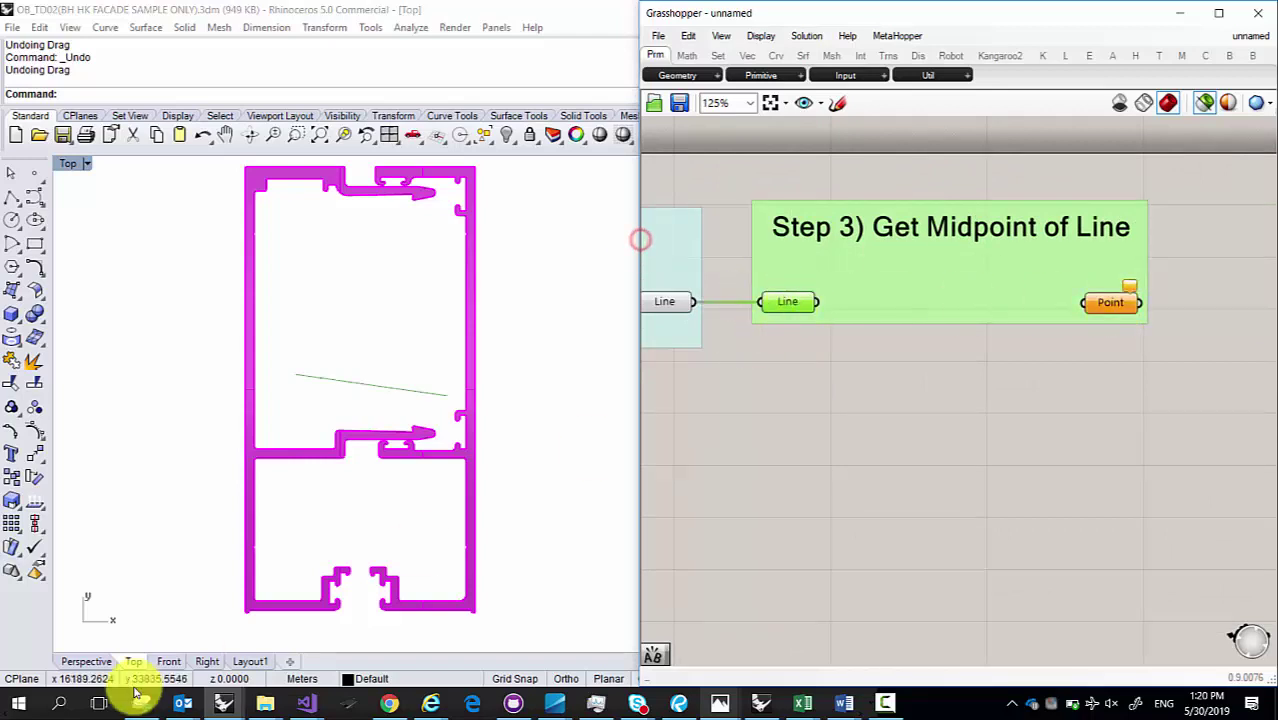
Step: In Rhino, place a point object near the middle of the previewed centroid line
{"action": "left_click", "coordinate": [34, 173]}
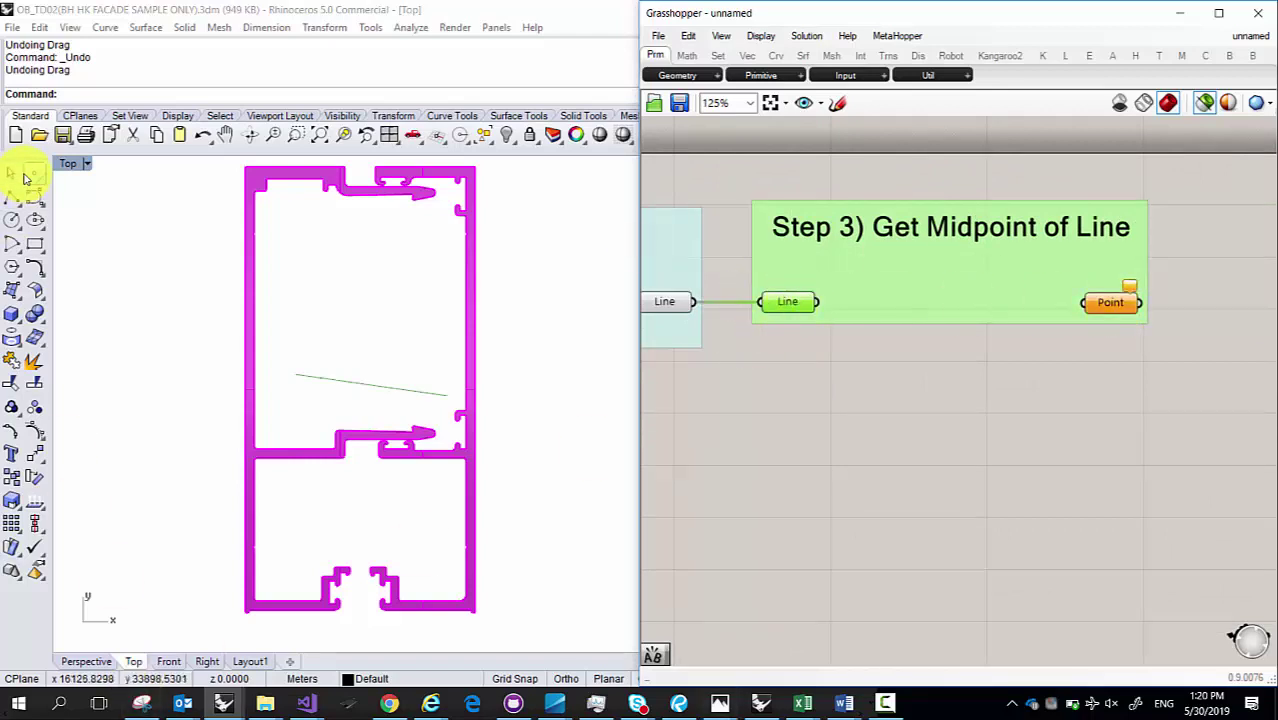
{"action": "left_click", "coordinate": [367, 384]}
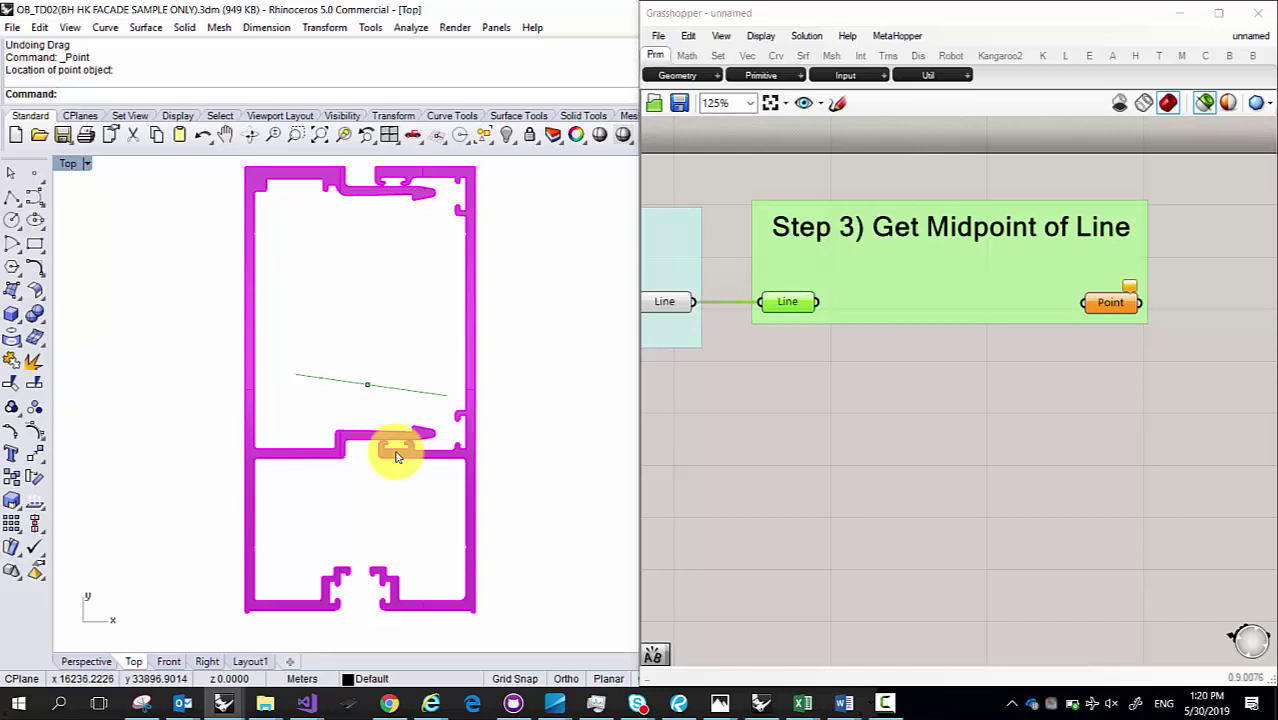
Step: In Rhino, delete the point object placed near the middle of the centroid line
{"action": "left_click", "coordinate": [366, 385]}
{"action": "key", "text": "Delete"}
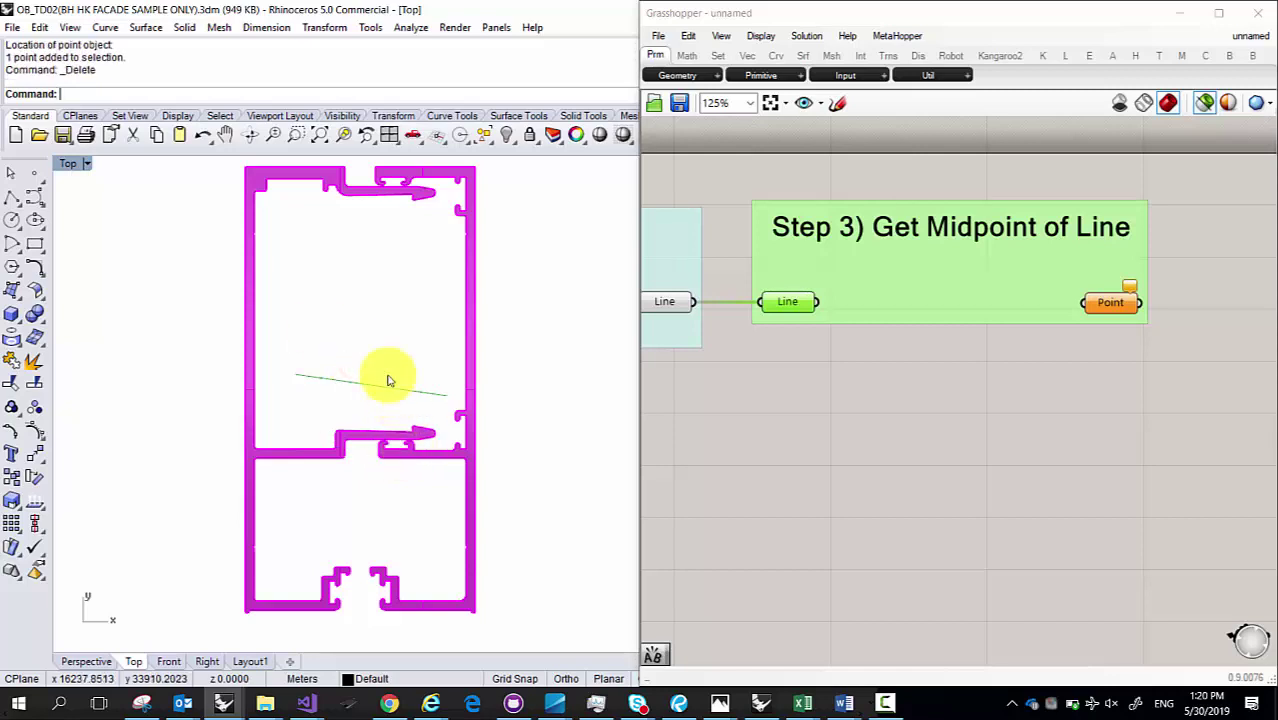
Step: Select the Find Centroid, Draw Line and Get Midpoint of Line groups one by one to review their previewed geometry
{"action": "scroll", "coordinate": [1093, 322], "scroll_direction": "down", "scroll_amount": 4}
{"action": "right_click_drag", "start_coordinate": [802, 371], "coordinate": [1013, 342]}
{"action": "scroll", "coordinate": [1069, 344], "scroll_direction": "down", "scroll_amount": 1}
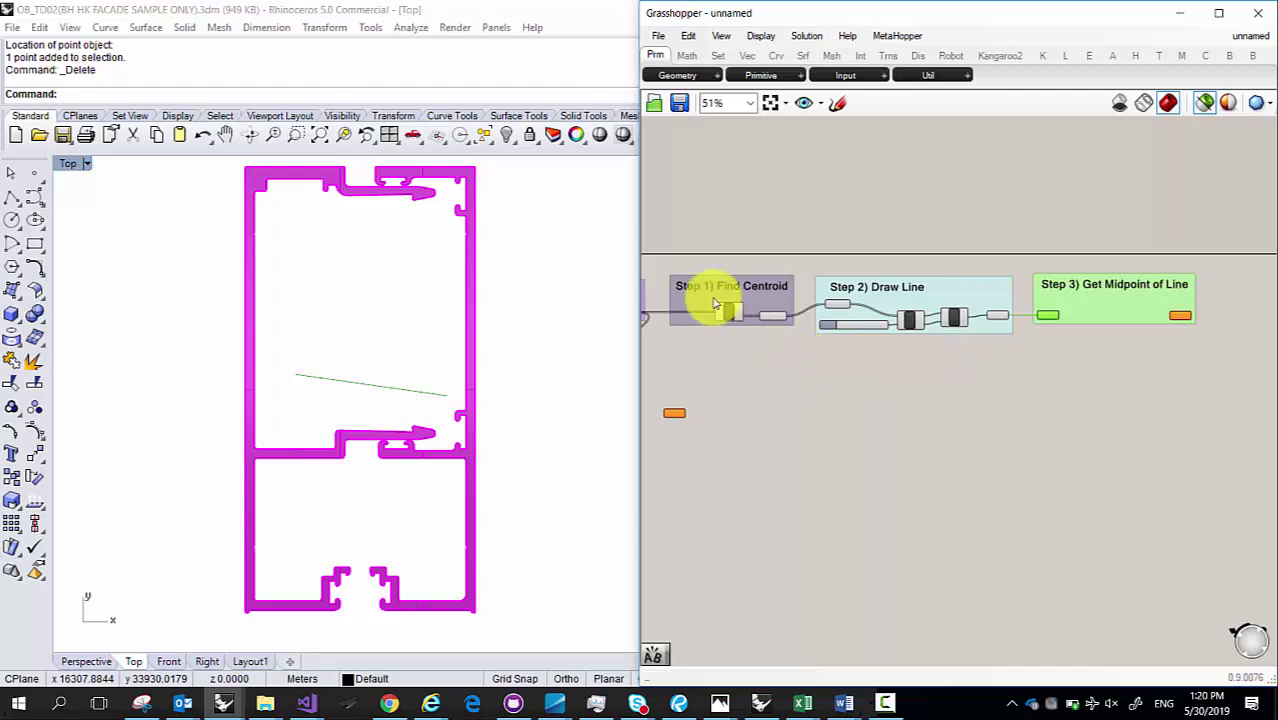
{"action": "left_click_drag", "start_coordinate": [669, 251], "coordinate": [805, 360]}
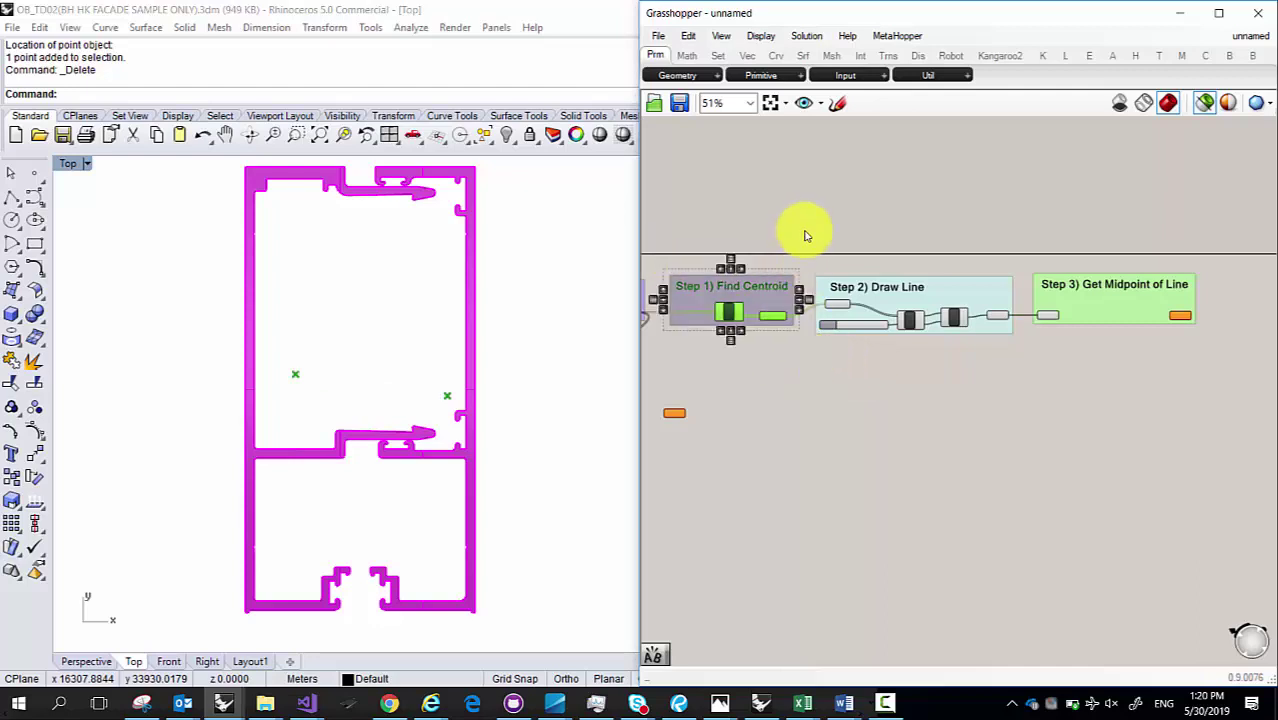
{"action": "mouse_move", "coordinate": [807, 234]}
{"action": "left_mouse_down"}
{"action": "mouse_move", "coordinate": [907, 322]}
{"action": "mouse_move", "coordinate": [1015, 352]}
{"action": "left_mouse_up"}
{"action": "left_click", "coordinate": [893, 367]}
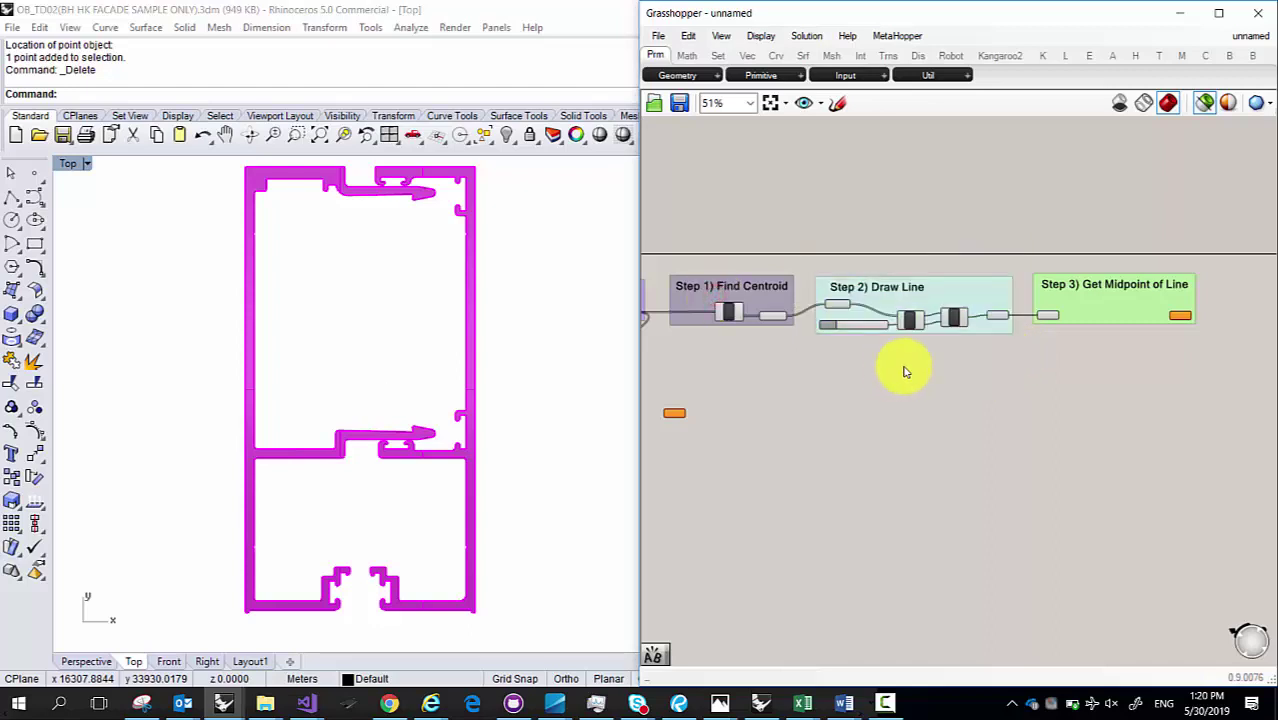
{"action": "left_click_drag", "start_coordinate": [1020, 248], "coordinate": [1220, 352]}
{"action": "right_click_drag", "start_coordinate": [1210, 353], "coordinate": [1064, 348]}
{"action": "scroll", "coordinate": [998, 314], "scroll_direction": "up", "scroll_amount": 5}
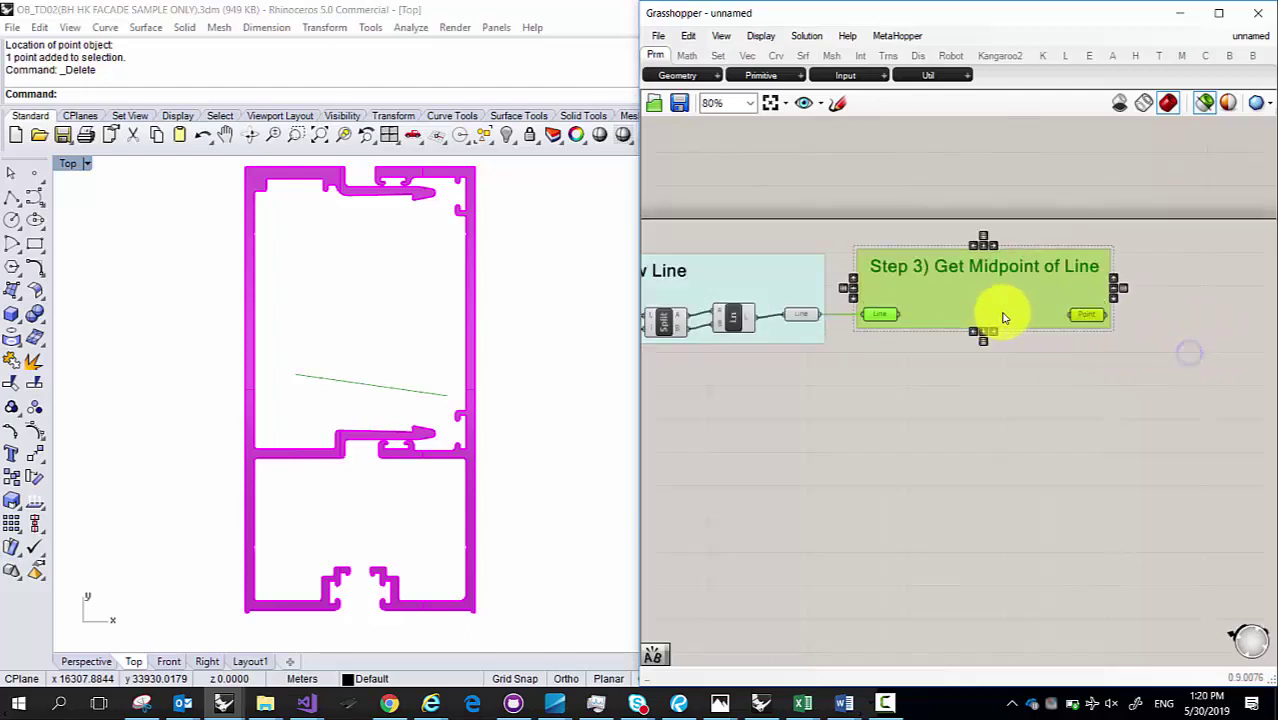
{"action": "left_click", "coordinate": [1038, 390]}
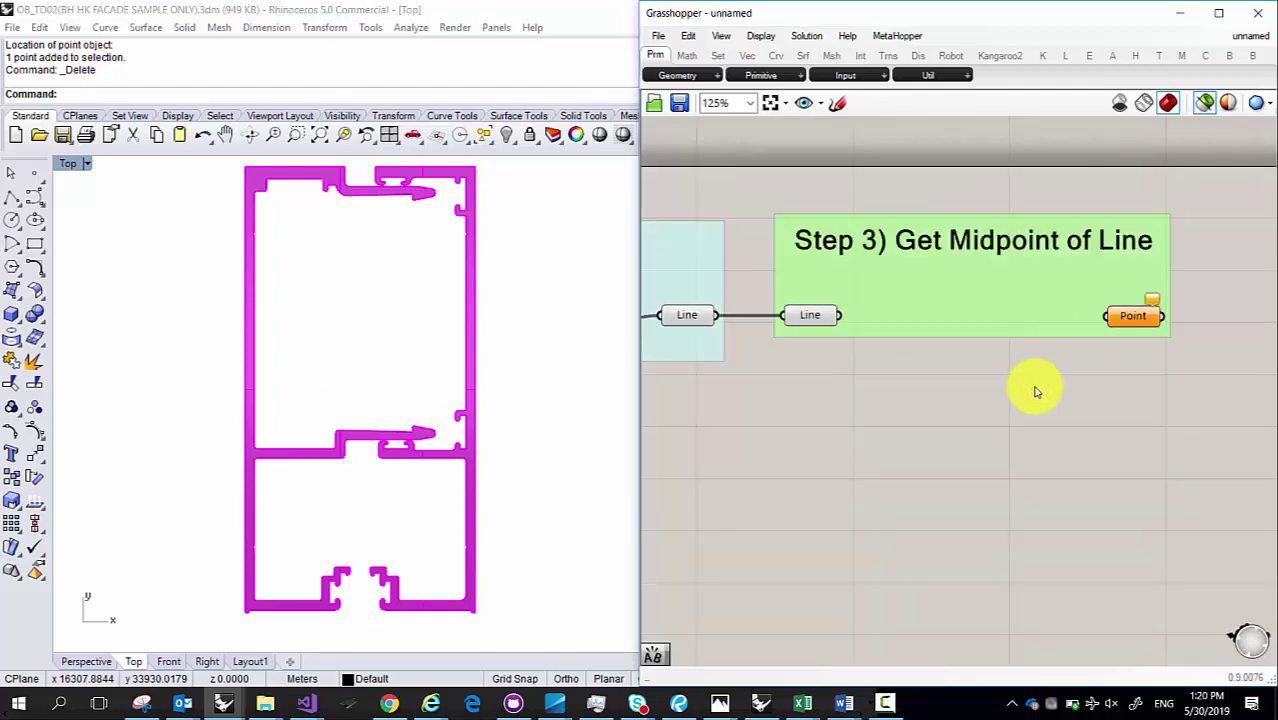
{"action": "right_click_drag", "start_coordinate": [1027, 389], "coordinate": [947, 387]}
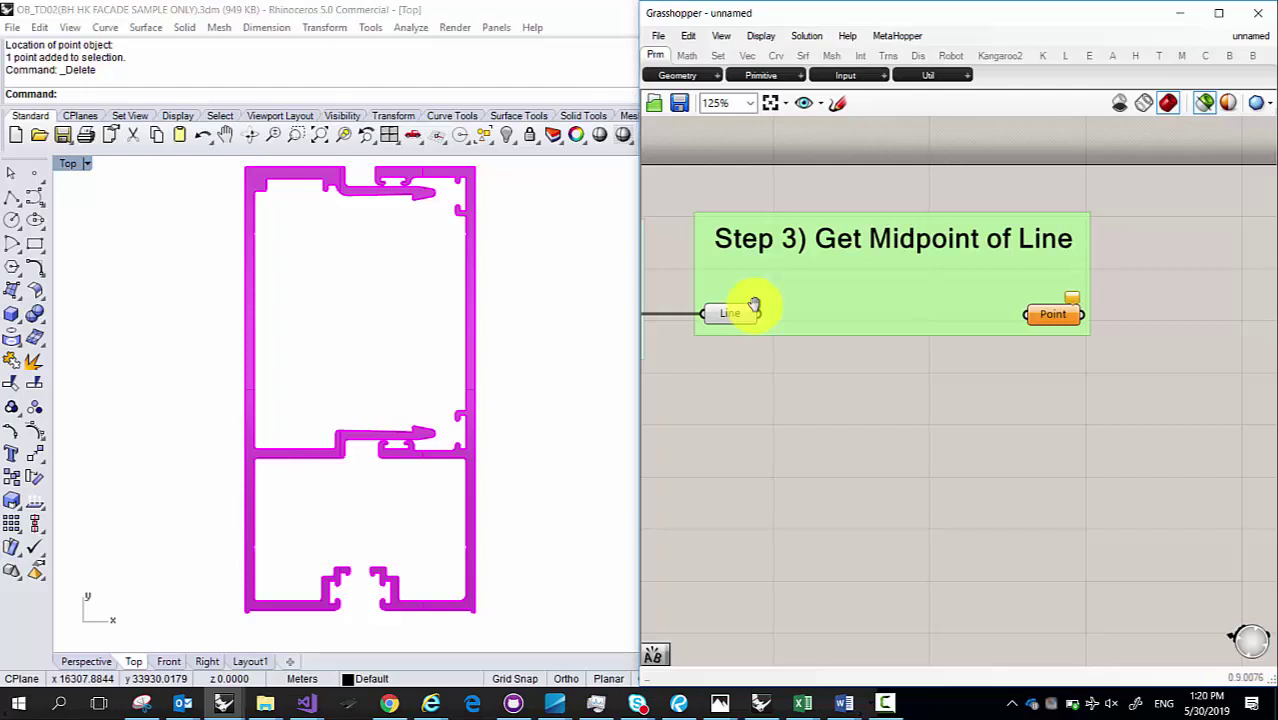
Step: Switch to the moment of inertia v2 sketch in Photos, review the planned workflow, and return to Grasshopper
{"action": "double_click", "coordinate": [915, 382]}
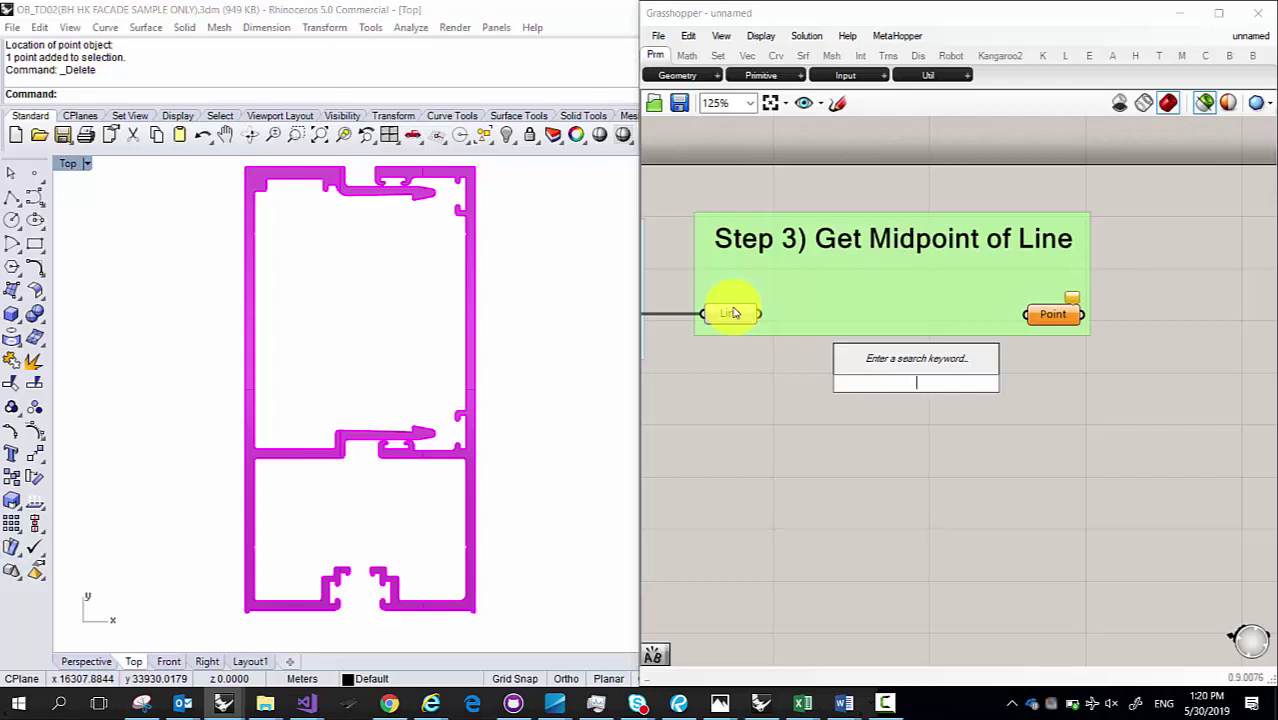
{"action": "mouse_move", "coordinate": [720, 703]}
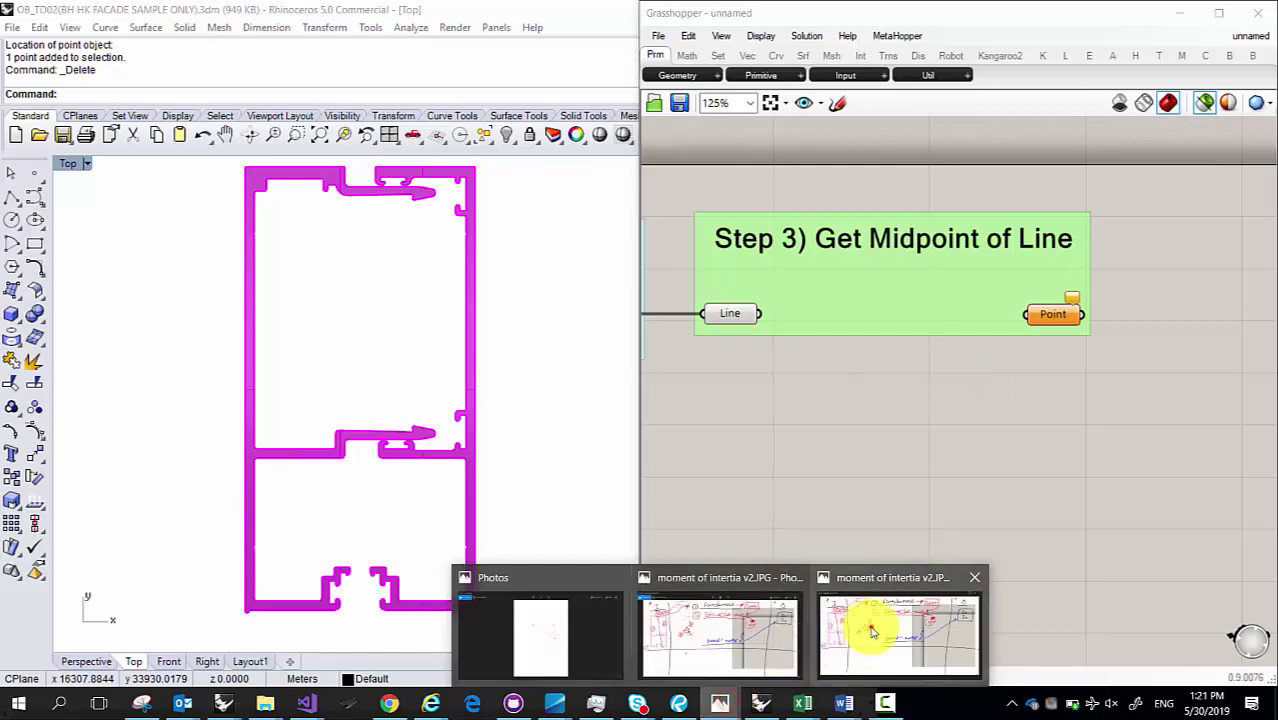
{"action": "left_click", "coordinate": [872, 630]}
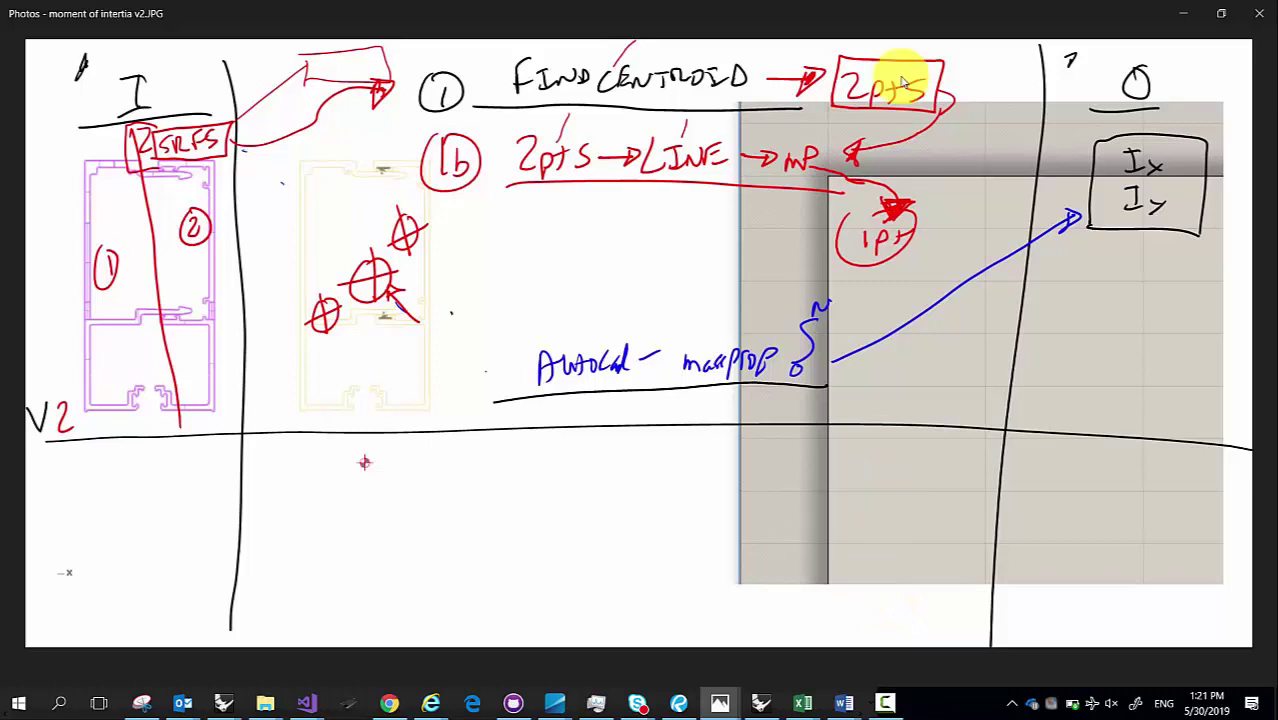
{"action": "left_click", "coordinate": [1182, 14]}
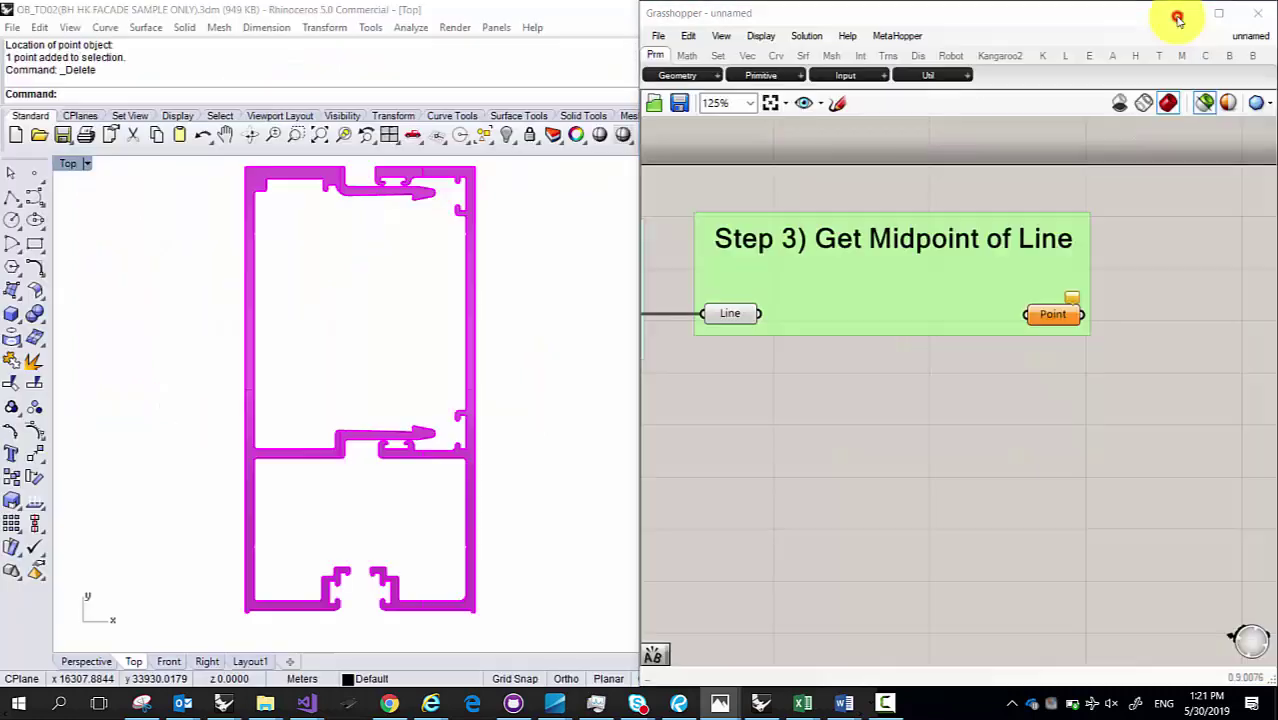
Step: Search the Grasshopper components for a centroid and a "center point" component
{"action": "double_click", "coordinate": [856, 394]}
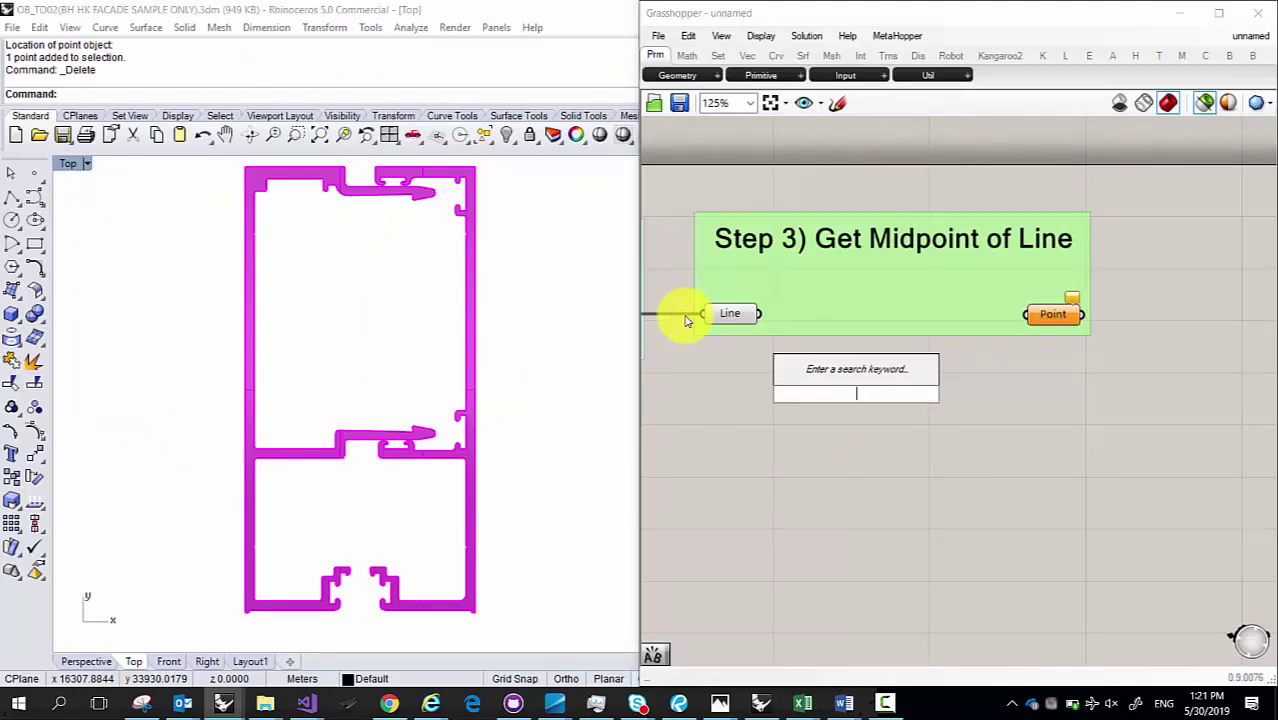
{"action": "type", "text": "center"}
{"action": "type", "text": "id"}
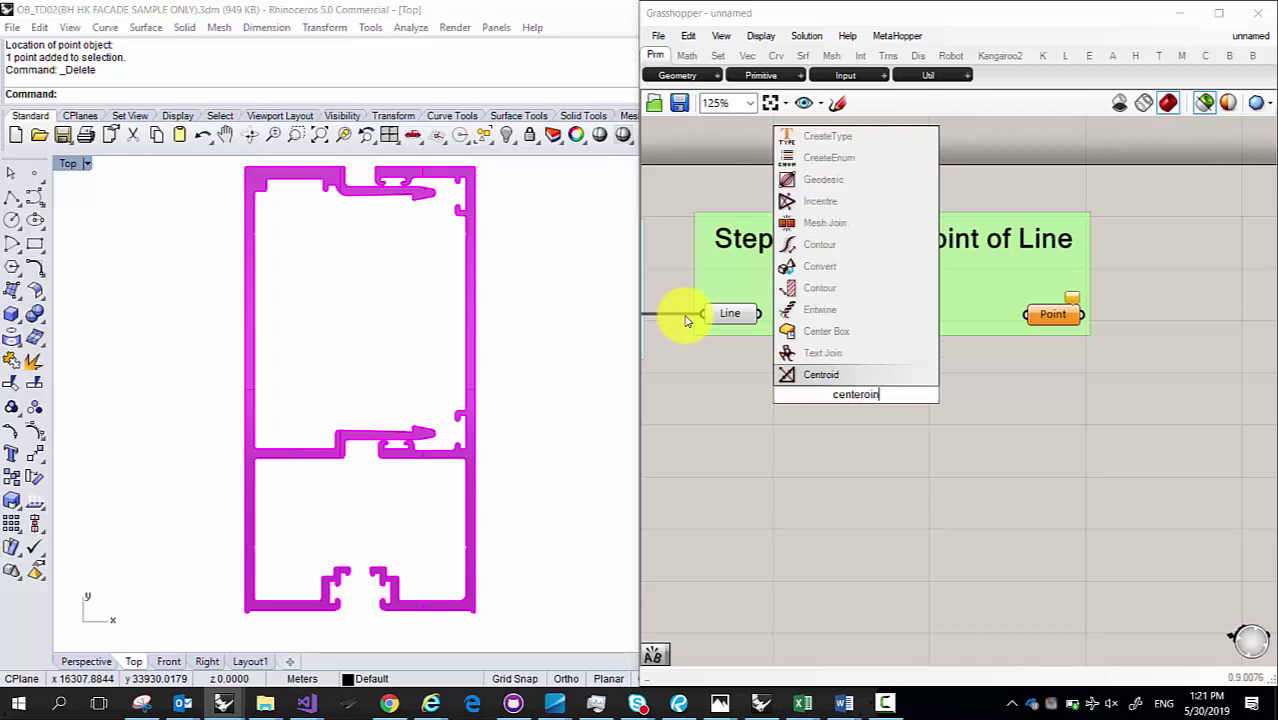
{"action": "key", "text": "BackSpace"}
{"action": "key", "text": "BackSpace"}
{"action": "key", "text": "BackSpace"}
{"action": "type", "text": "point"}
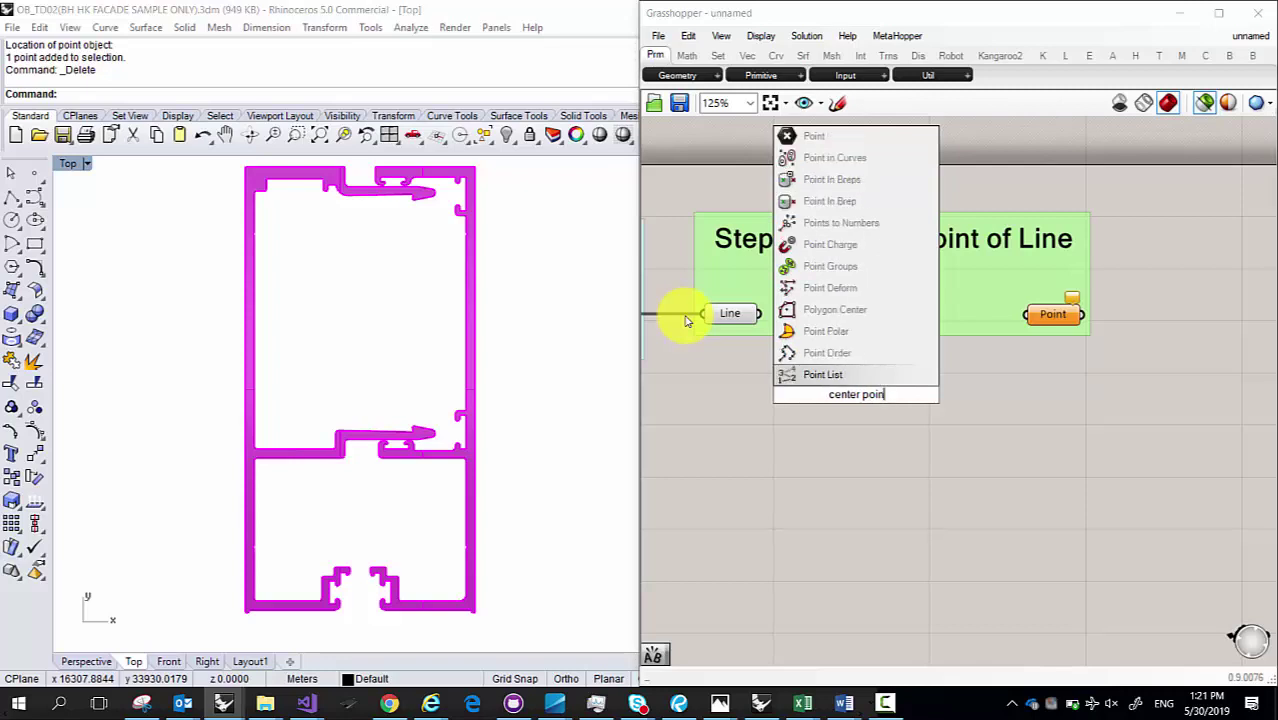
Step: Search the Grasshopper components for "mid point" and "midpoint", review the suggestions, and close the search
{"action": "key", "text": "BackSpace"}
{"action": "key", "text": "BackSpace"}
{"action": "key", "text": "BackSpace"}
{"action": "key", "text": "BackSpace"}
{"action": "key", "text": "BackSpace"}
{"action": "key", "text": "BackSpace"}
{"action": "key", "text": "BackSpace"}
{"action": "key", "text": "BackSpace"}
{"action": "key", "text": "BackSpace"}
{"action": "key", "text": "BackSpace"}
{"action": "key", "text": "BackSpace"}
{"action": "key", "text": "BackSpace"}
{"action": "type", "text": "mid point"}
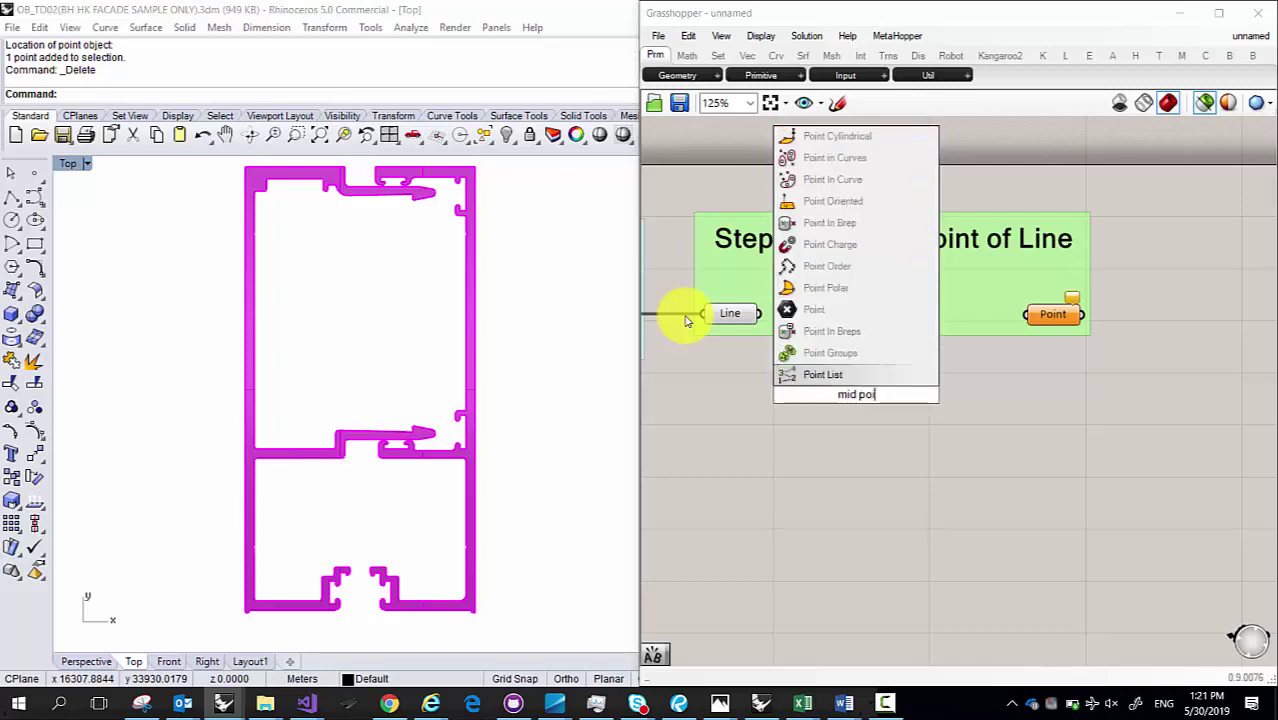
{"action": "key", "text": "BackSpace"}
{"action": "key", "text": "BackSpace"}
{"action": "key", "text": "BackSpace"}
{"action": "key", "text": "BackSpace"}
{"action": "key", "text": "BackSpace"}
{"action": "key", "text": "BackSpace"}
{"action": "type", "text": "point"}
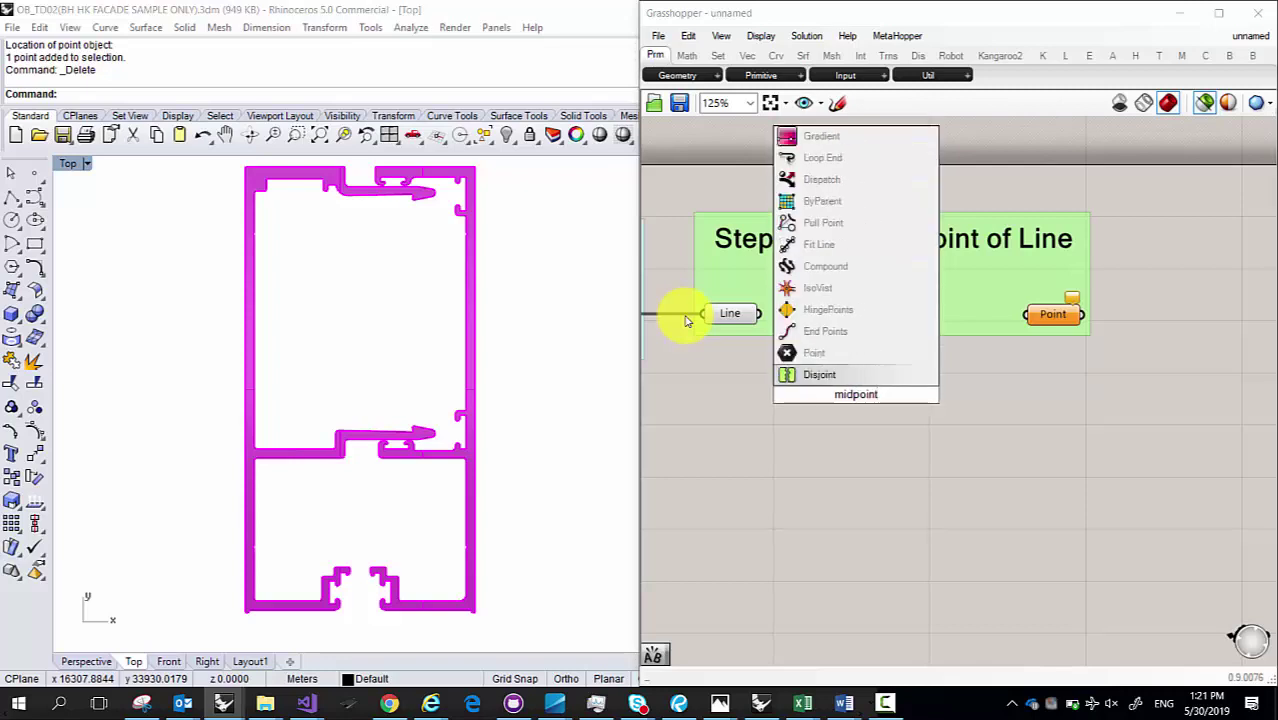
{"action": "key", "text": "BackSpace"}
{"action": "key", "text": "BackSpace"}
{"action": "key", "text": "BackSpace"}
{"action": "key", "text": "BackSpace"}
{"action": "key", "text": "BackSpace"}
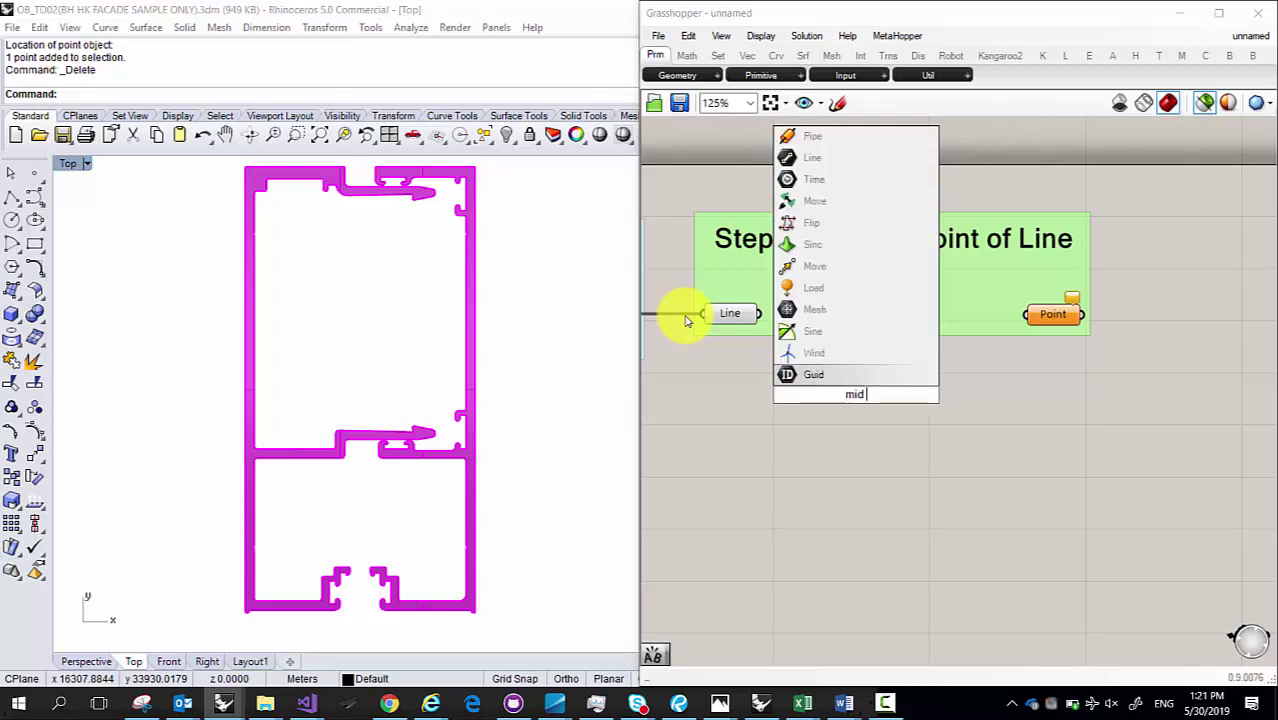
{"action": "type", "text": "point"}
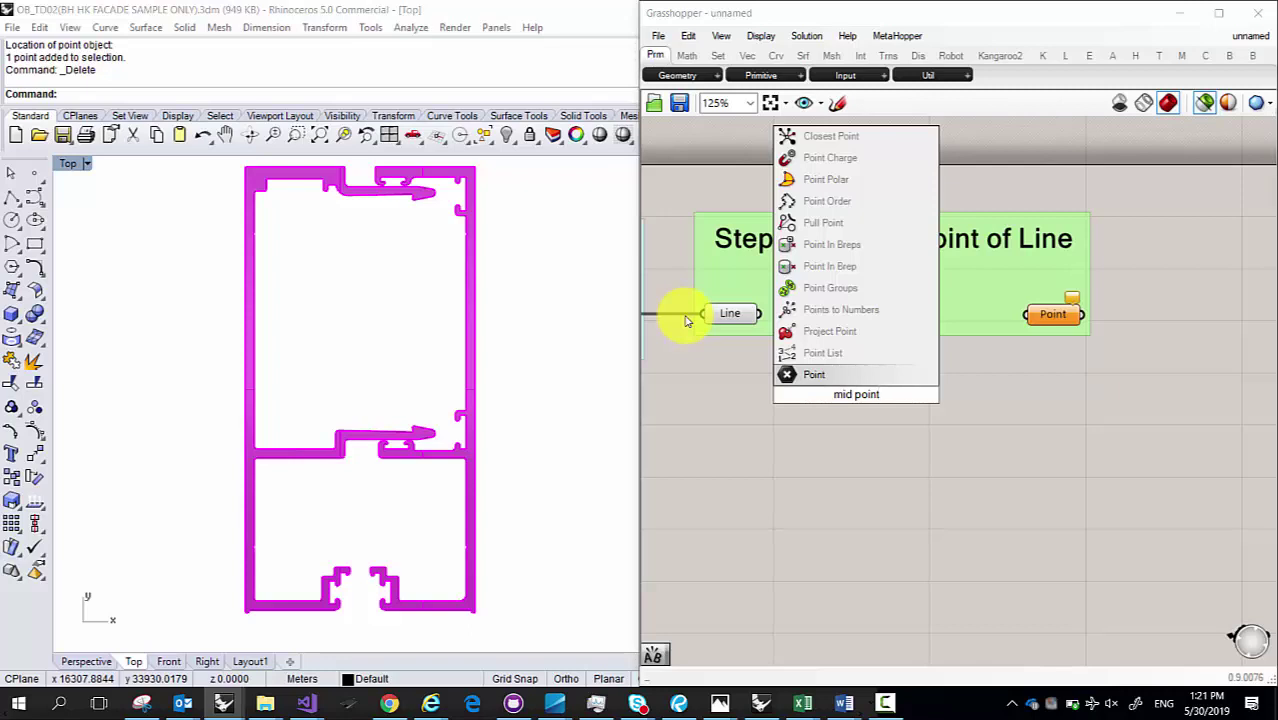
{"action": "double_click", "coordinate": [889, 394]}
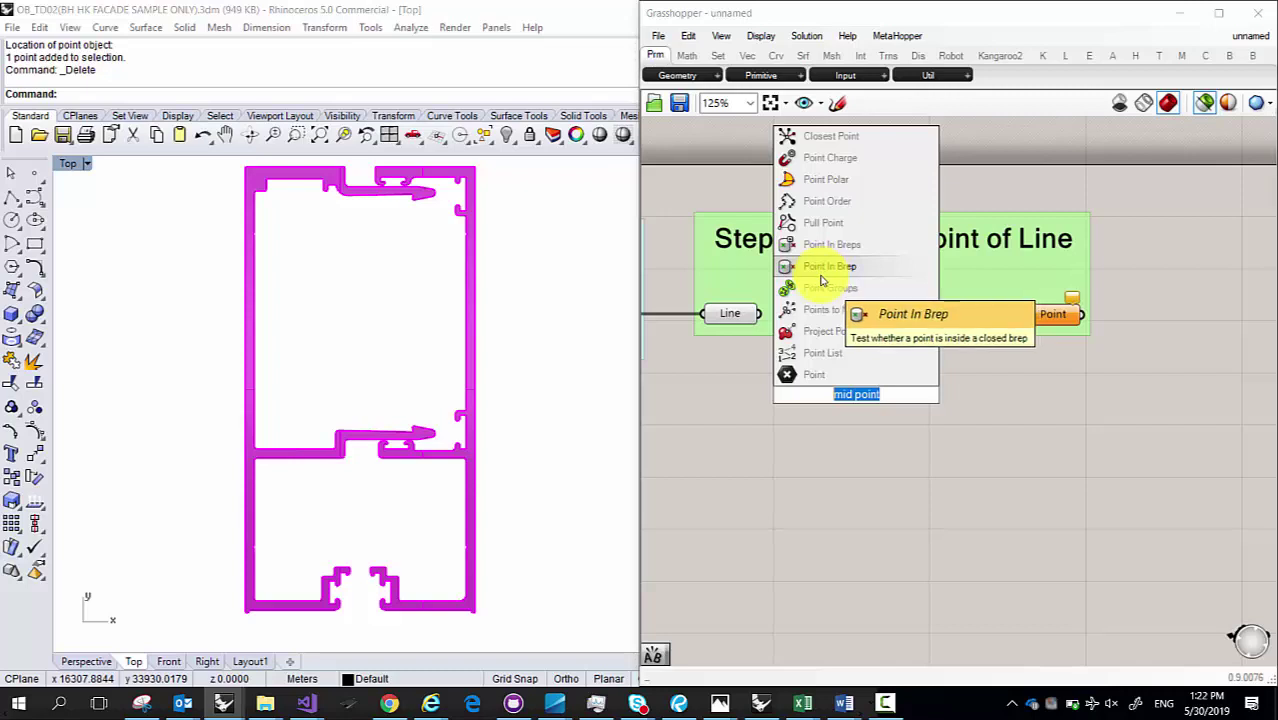
{"action": "left_click", "coordinate": [880, 438]}
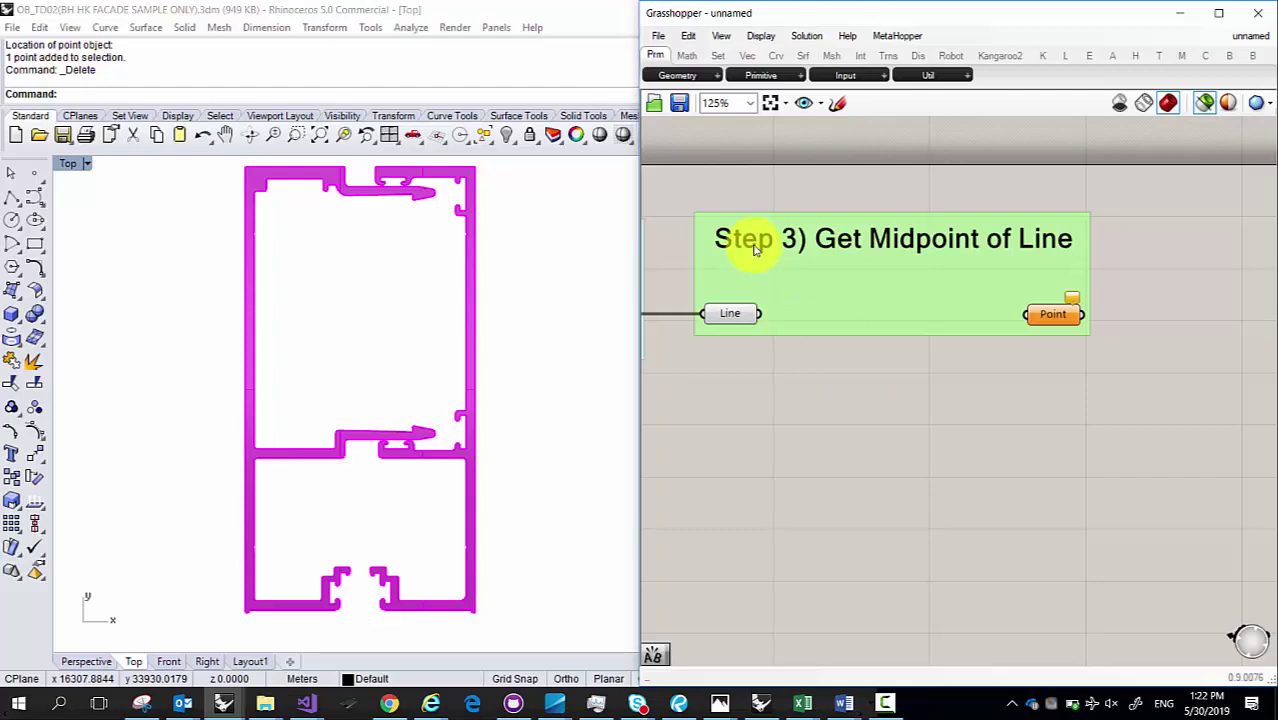
{"action": "double_click", "coordinate": [833, 408]}
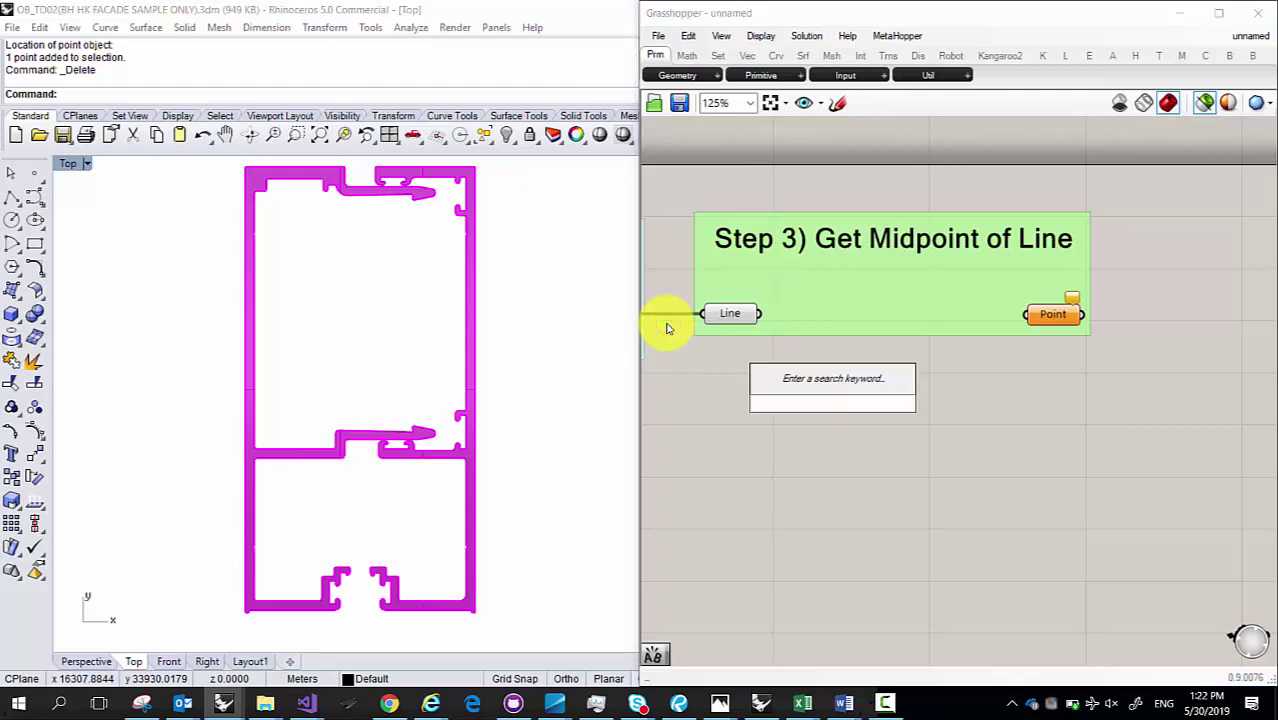
{"action": "type", "text": "asjlsad"}
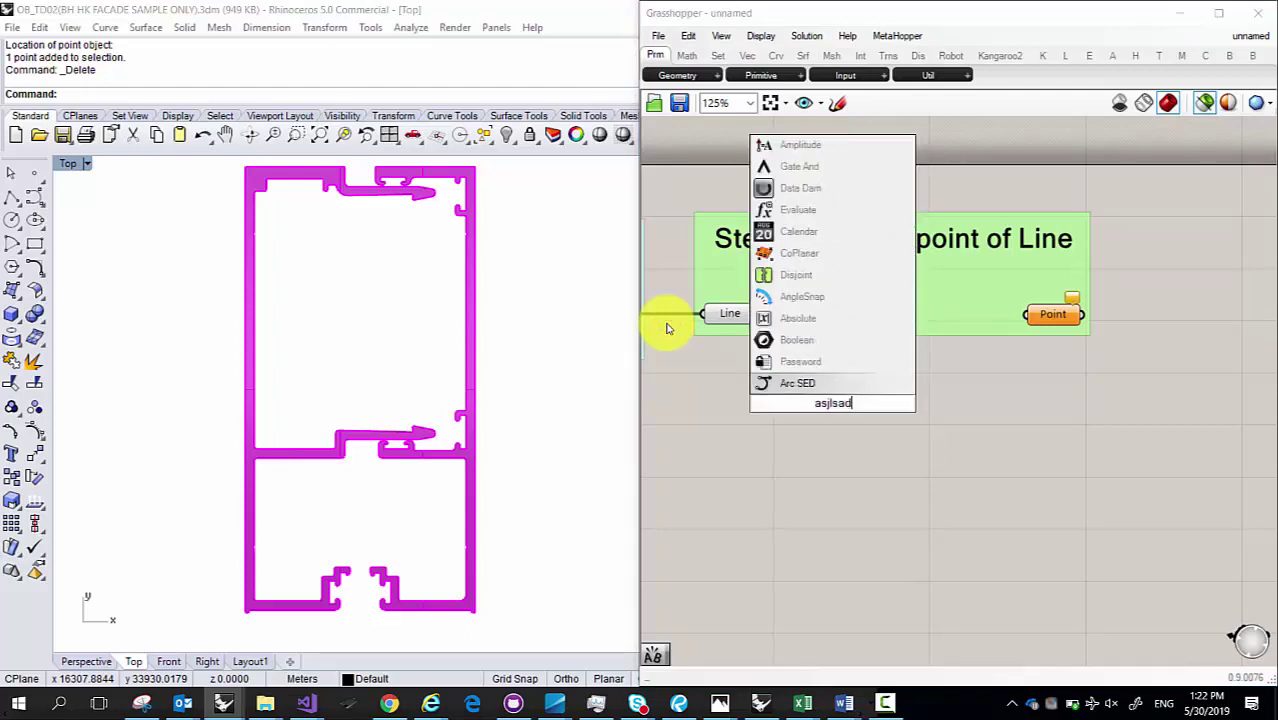
{"action": "key", "text": "BackSpace"}
{"action": "key", "text": "BackSpace"}
{"action": "key", "text": "BackSpace"}
{"action": "key", "text": "BackSpace"}
{"action": "key", "text": "BackSpace"}
{"action": "key", "text": "BackSpace"}
{"action": "key", "text": "BackSpace"}
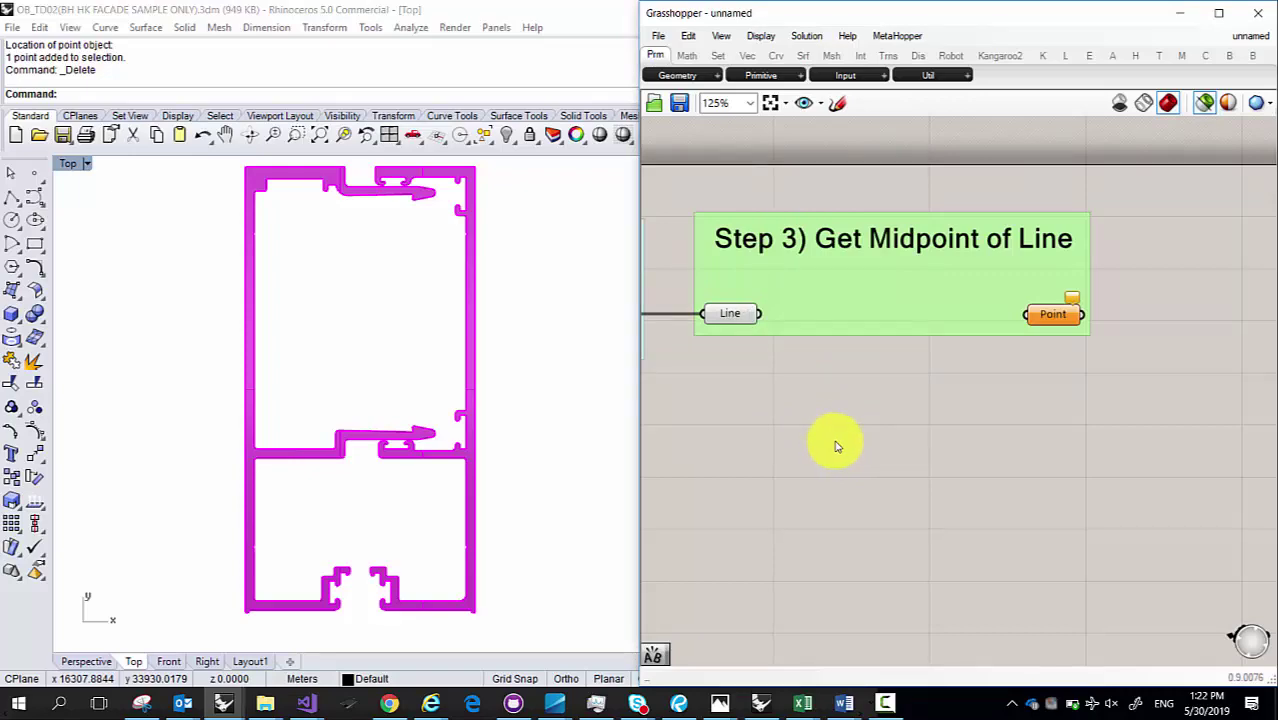
Step: Switch to Chrome and search the Grasshopper forum for "midpoint", restricted to Grasshopper3d only
{"action": "left_click", "coordinate": [390, 703]}
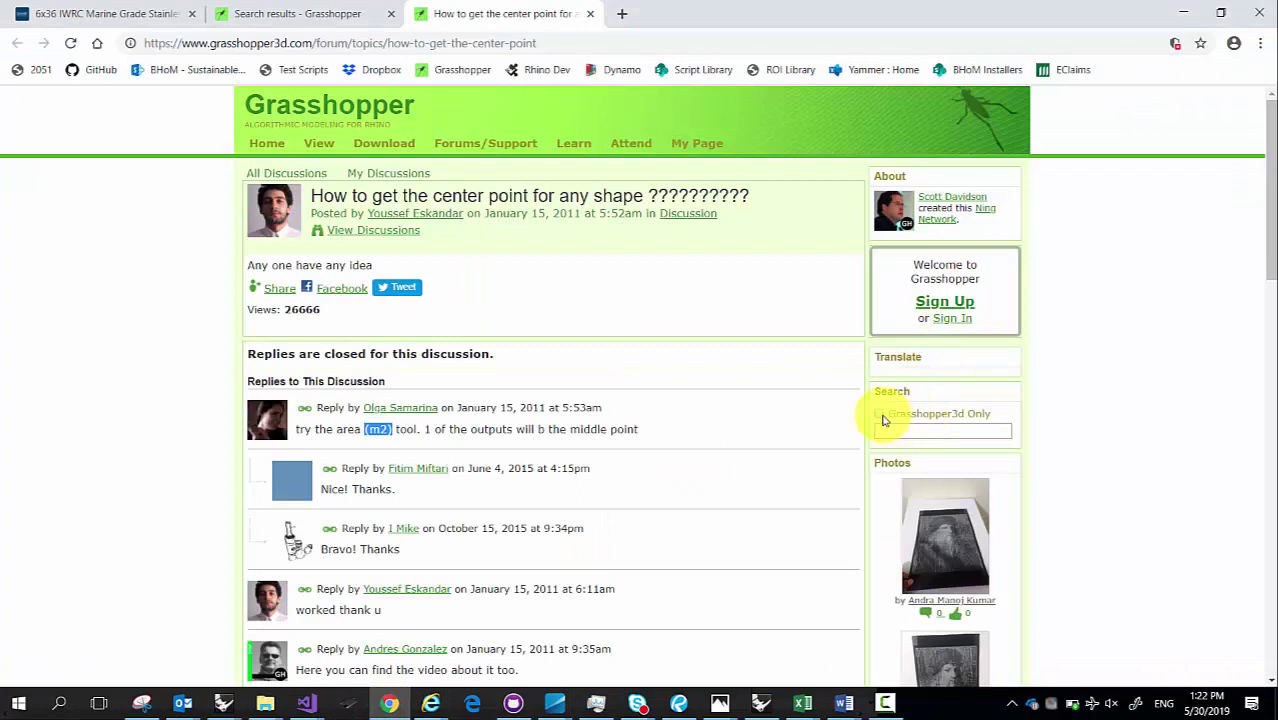
{"action": "left_click", "coordinate": [880, 415]}
{"action": "left_click", "coordinate": [893, 430]}
{"action": "type", "text": "midd"}
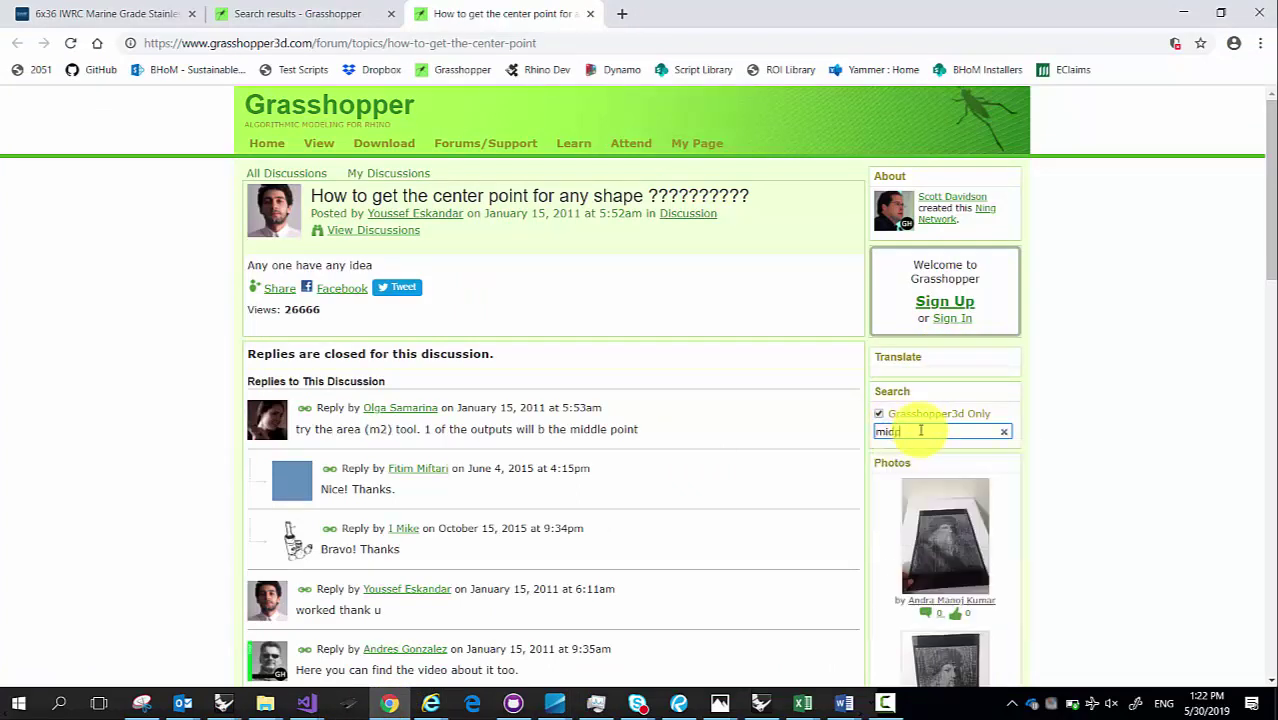
{"action": "key", "text": "Return"}
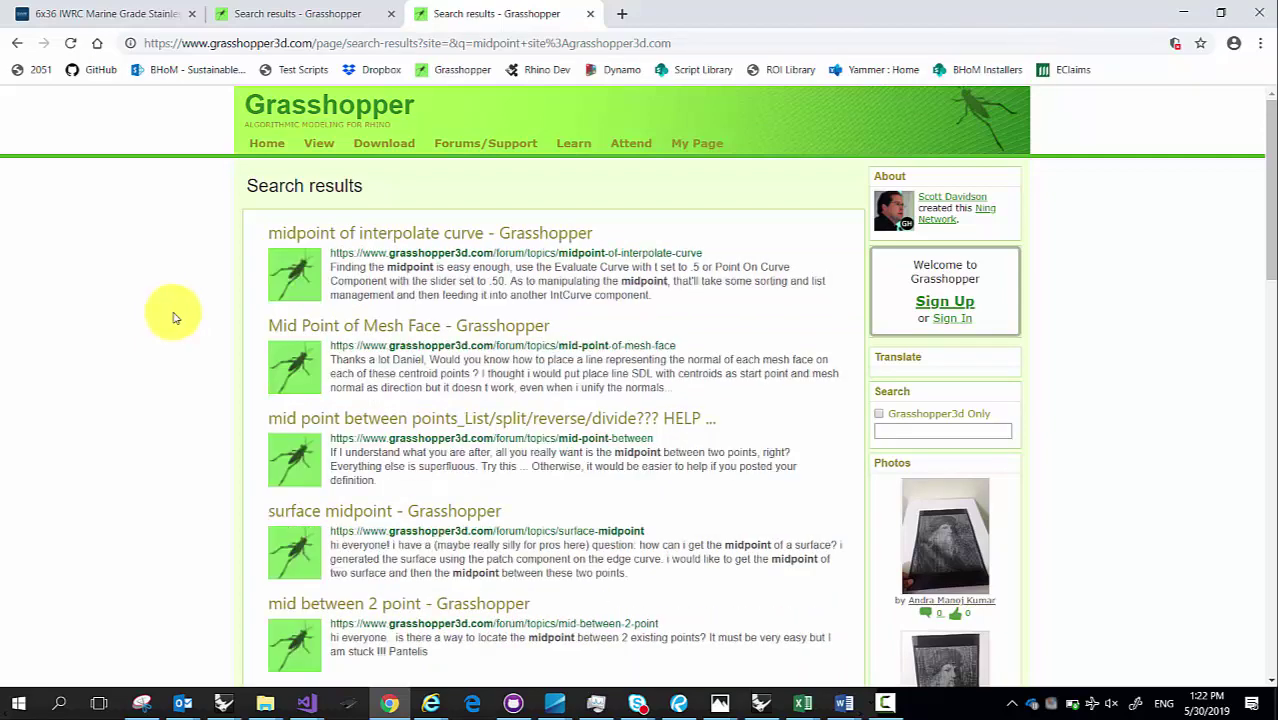
Step: Open the "midpoint of interpolate curve" discussion and read the question and its first reply
{"action": "left_click", "coordinate": [395, 241]}
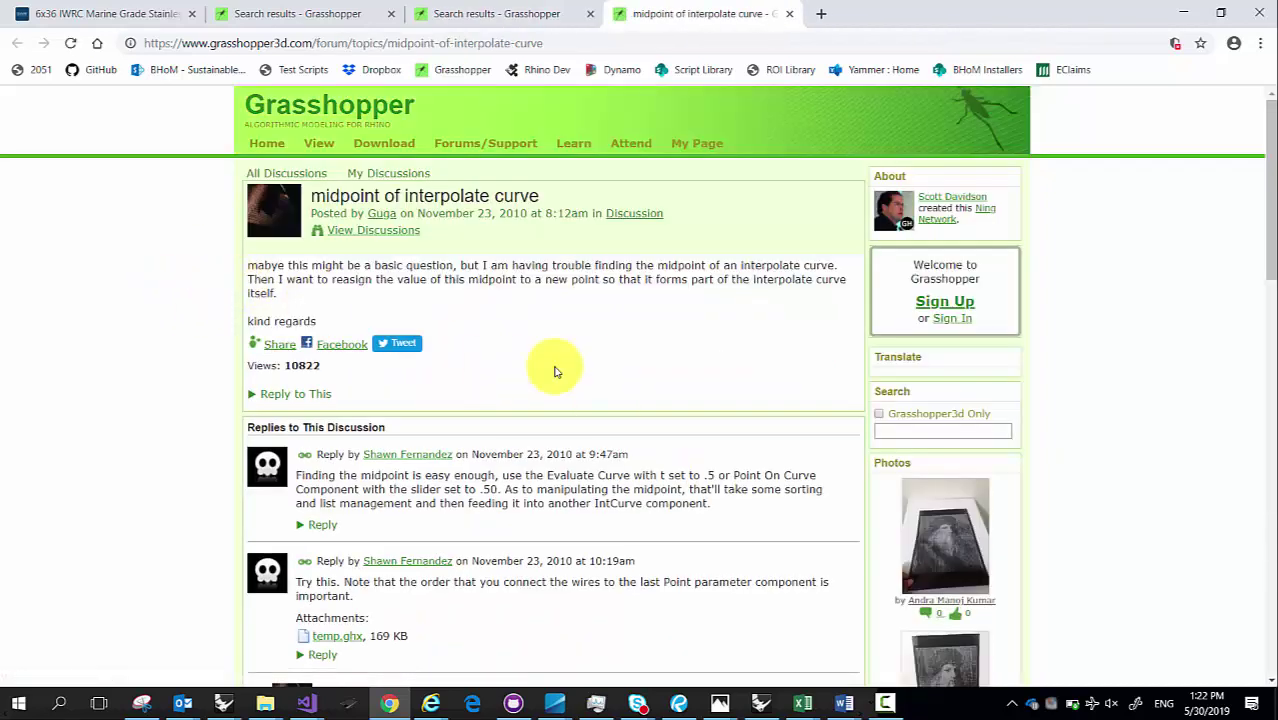
{"action": "left_click_drag", "start_coordinate": [346, 265], "coordinate": [776, 266]}
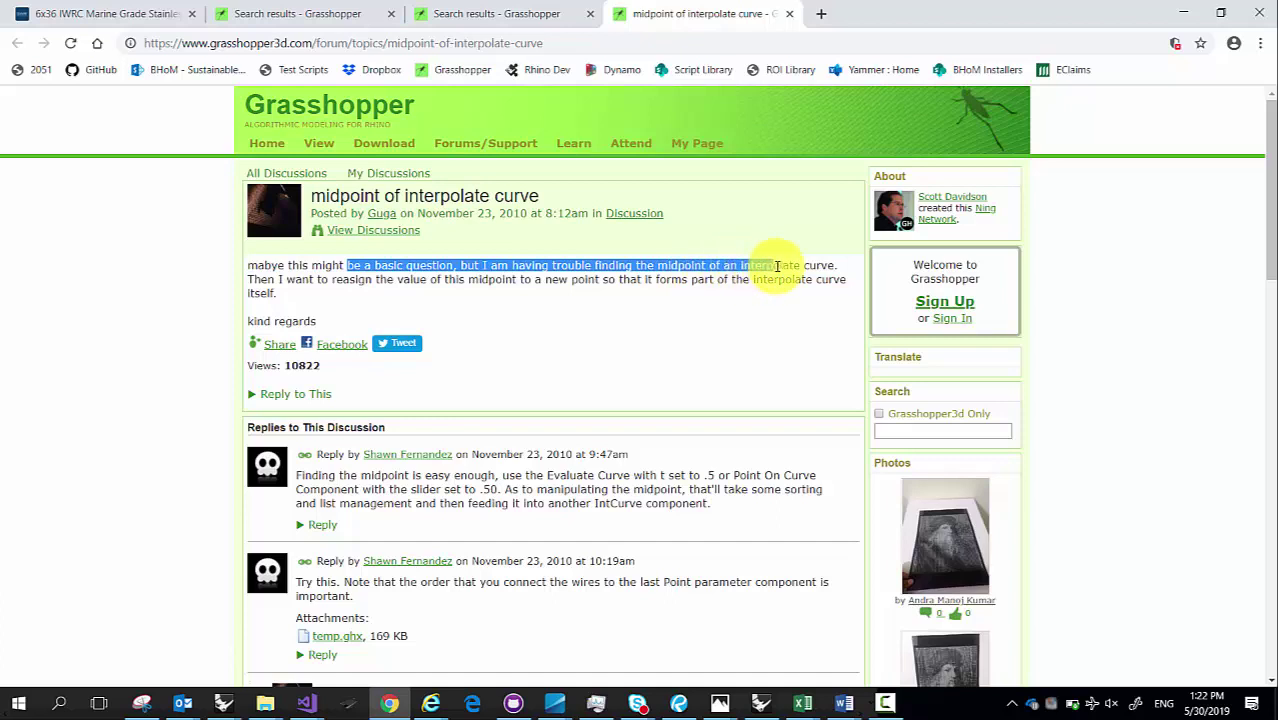
{"action": "left_click", "coordinate": [781, 266]}
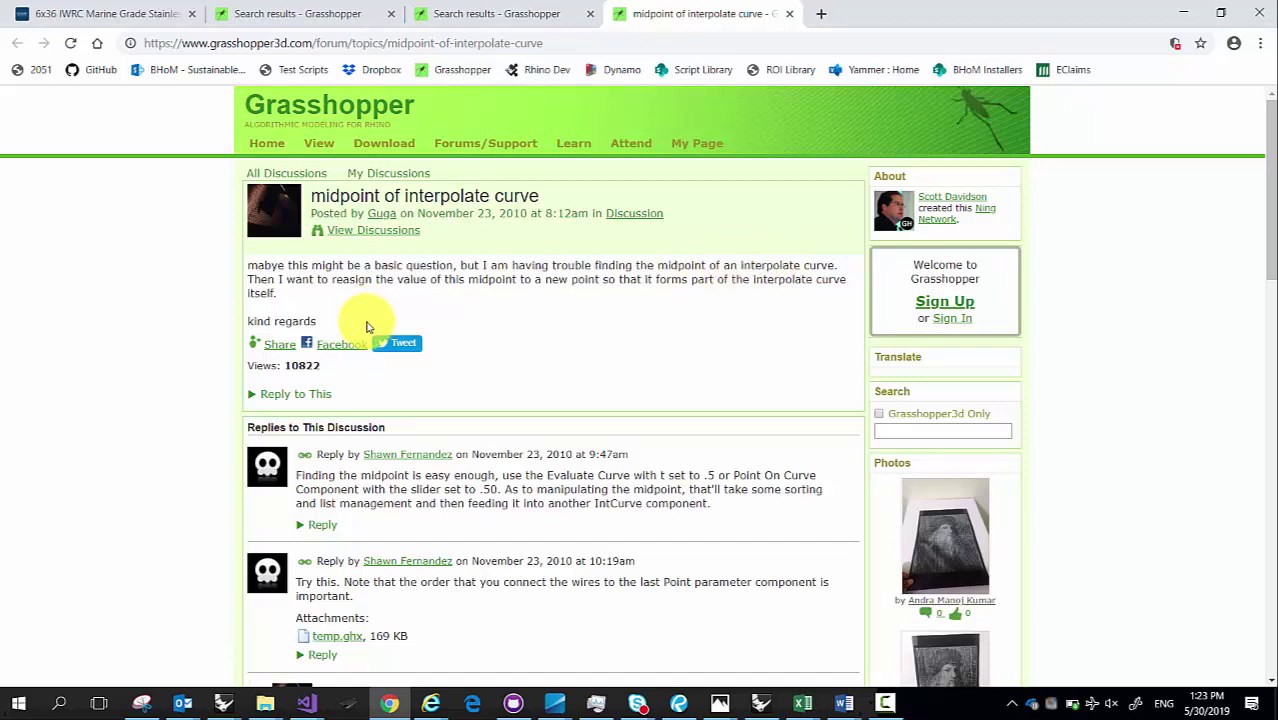
{"action": "left_click_drag", "start_coordinate": [318, 476], "coordinate": [371, 486]}
{"action": "left_click", "coordinate": [650, 491]}
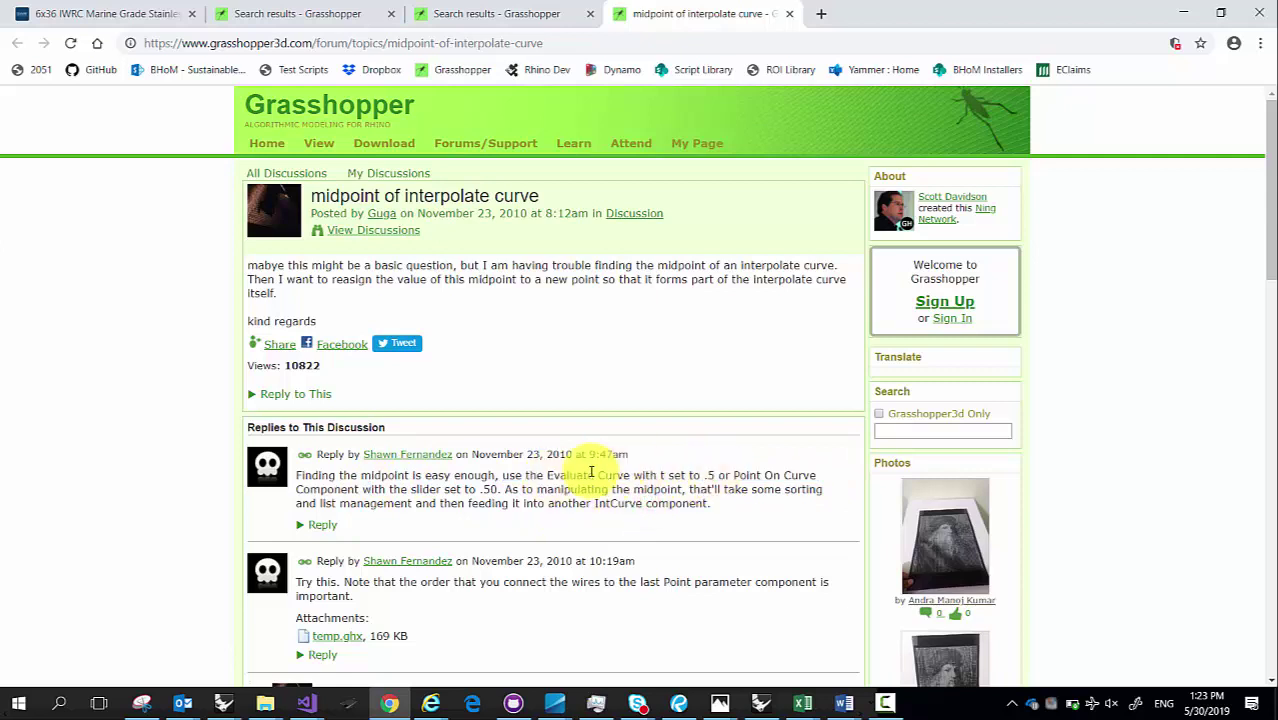
{"action": "left_click_drag", "start_coordinate": [514, 477], "coordinate": [352, 491]}
{"action": "left_click_drag", "start_coordinate": [505, 503], "coordinate": [492, 502]}
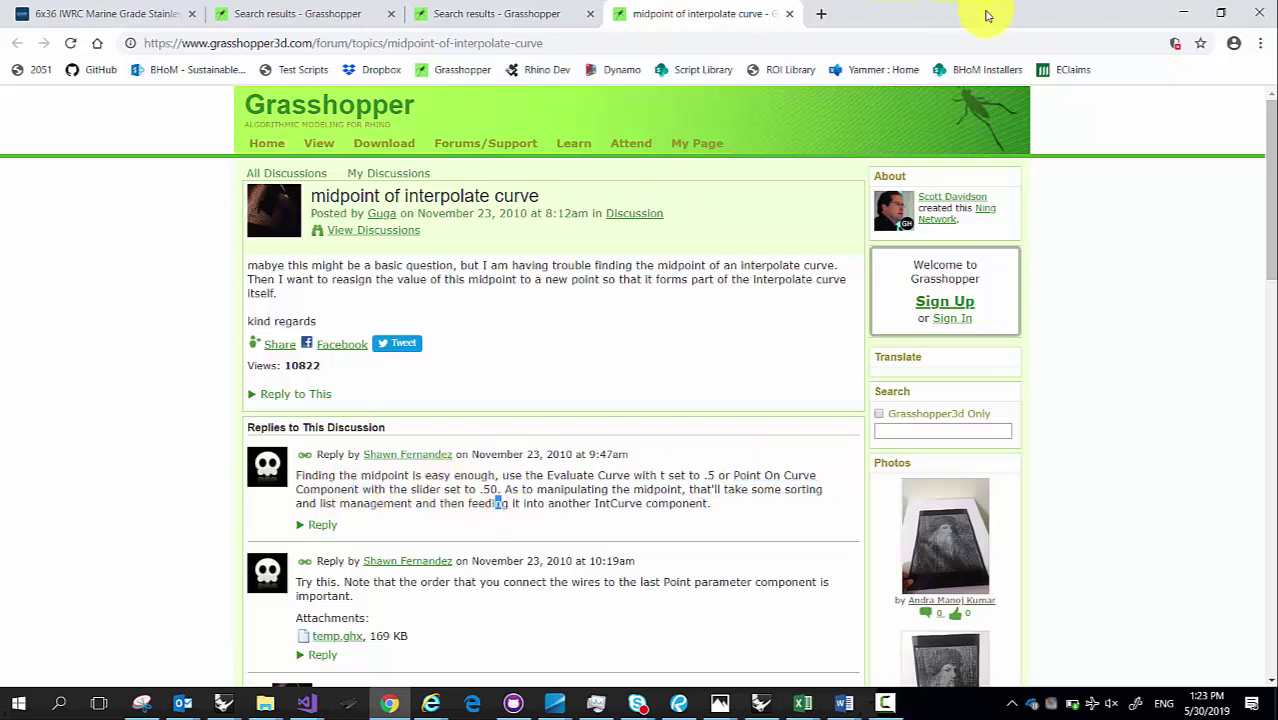
Step: Dock the Chrome window to half of the desktop and switch back to Grasshopper beside Rhino
{"action": "left_click_drag", "start_coordinate": [985, 15], "coordinate": [10, 208]}
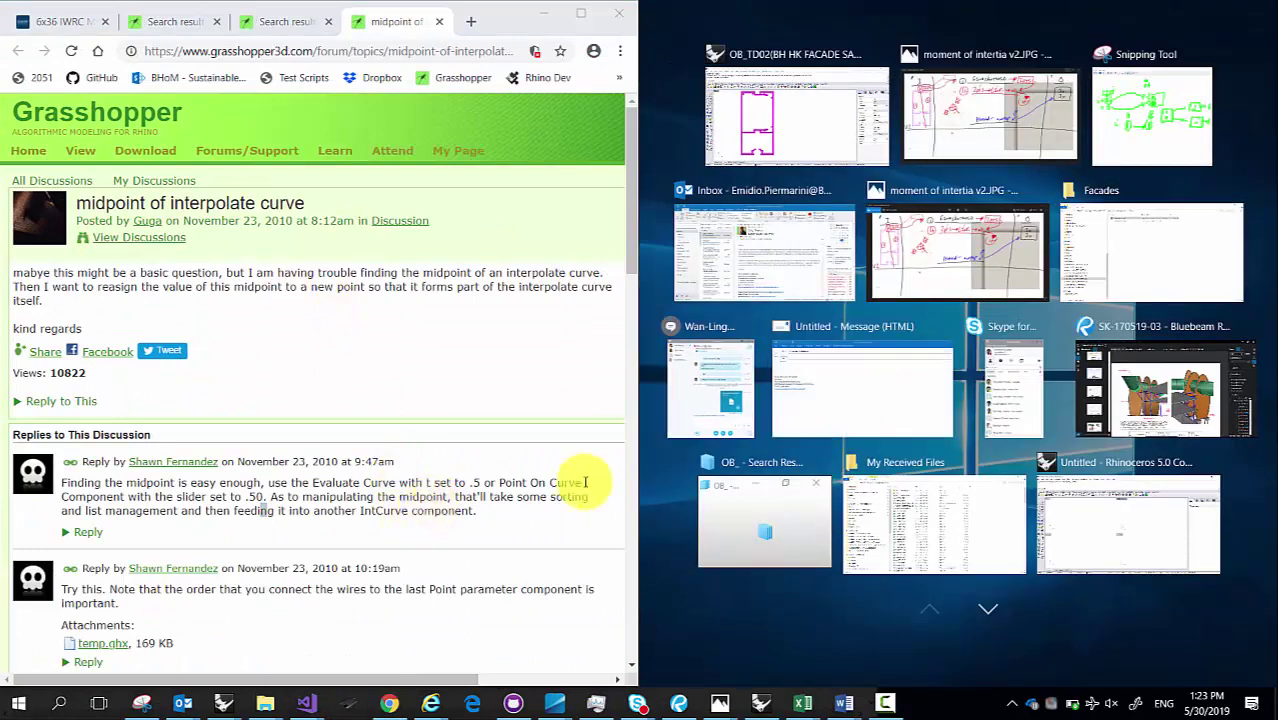
{"action": "left_click", "coordinate": [451, 430]}
{"action": "left_click", "coordinate": [665, 317]}
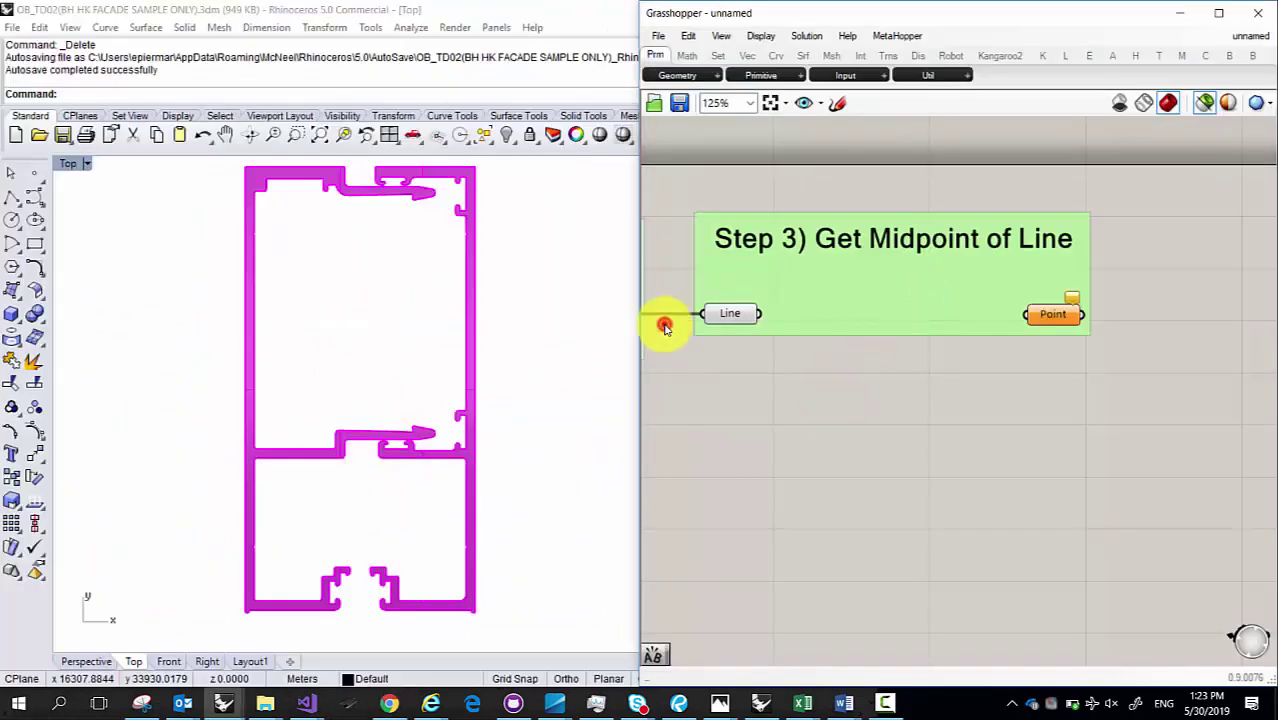
Step: Add an Evaluate Curve component to the canvas below the Step 3 group
{"action": "double_click", "coordinate": [828, 406]}
{"action": "type", "text": "eva"}
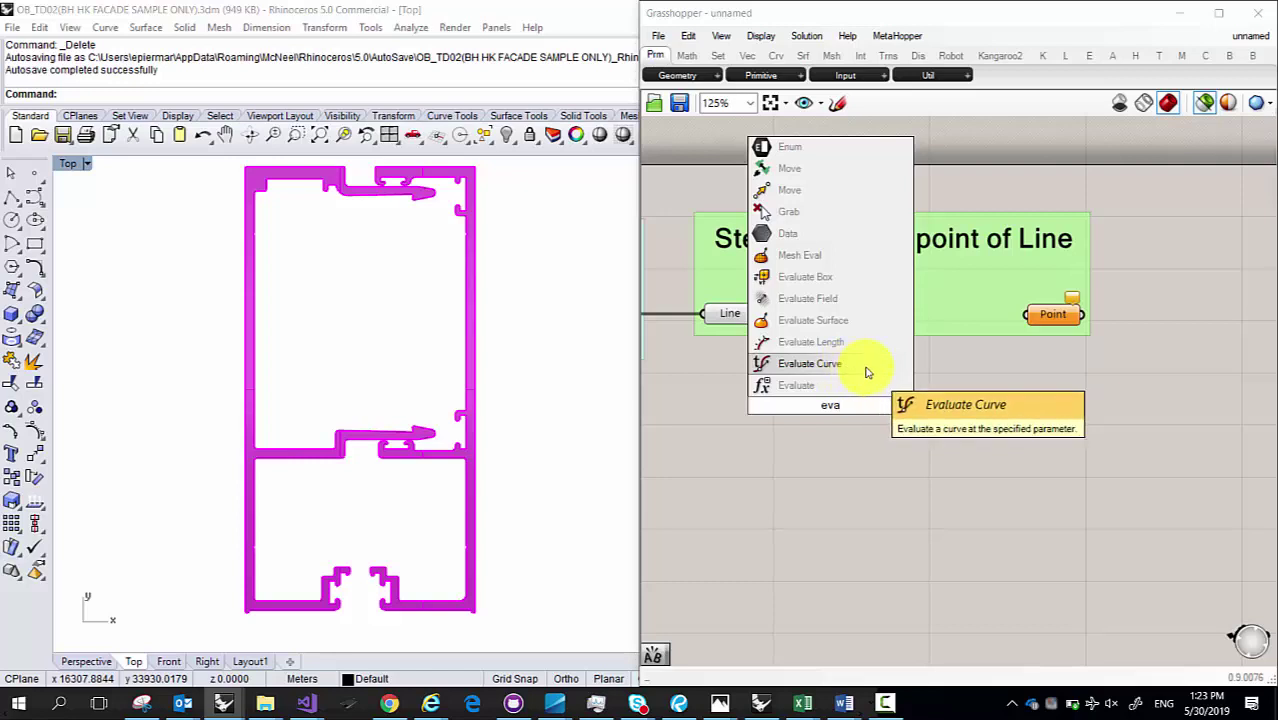
{"action": "left_click", "coordinate": [780, 363]}
{"action": "left_click_drag", "start_coordinate": [812, 392], "coordinate": [845, 430]}
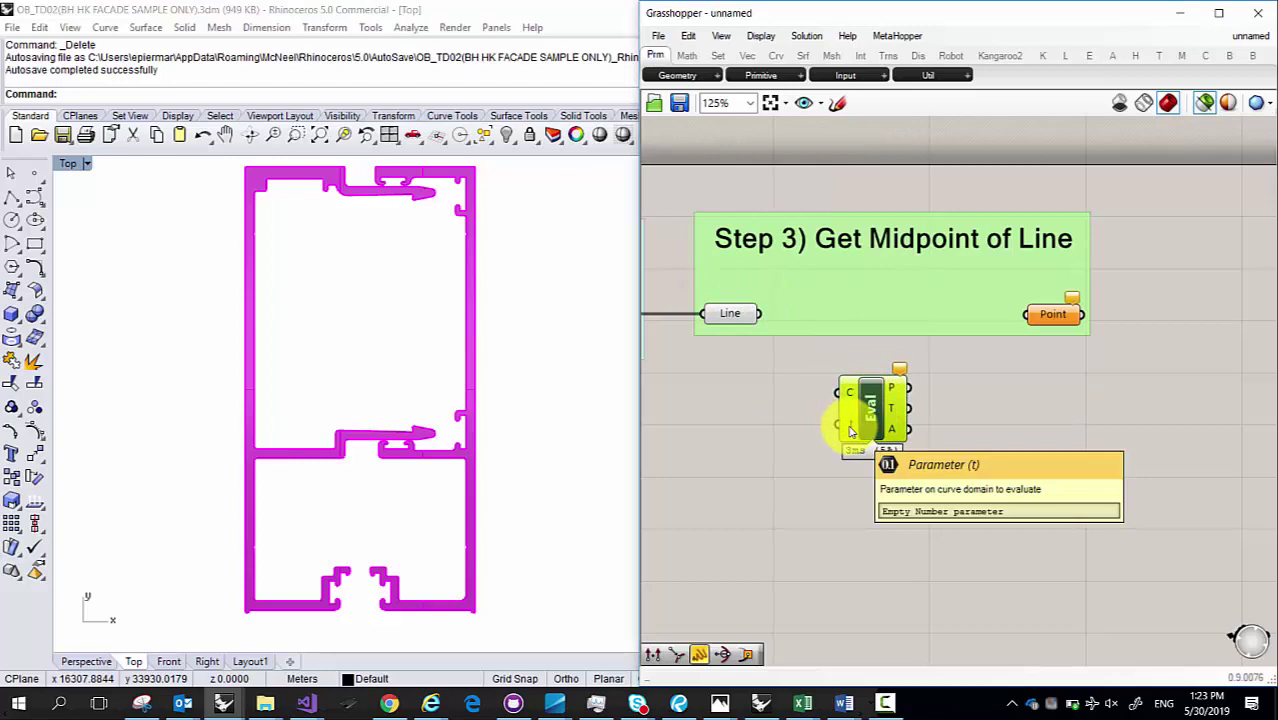
Step: Add a number slider with the value 0.5 and connect it to the t input of Evaluate Curve
{"action": "left_click", "coordinate": [766, 434]}
{"action": "double_click", "coordinate": [766, 425]}
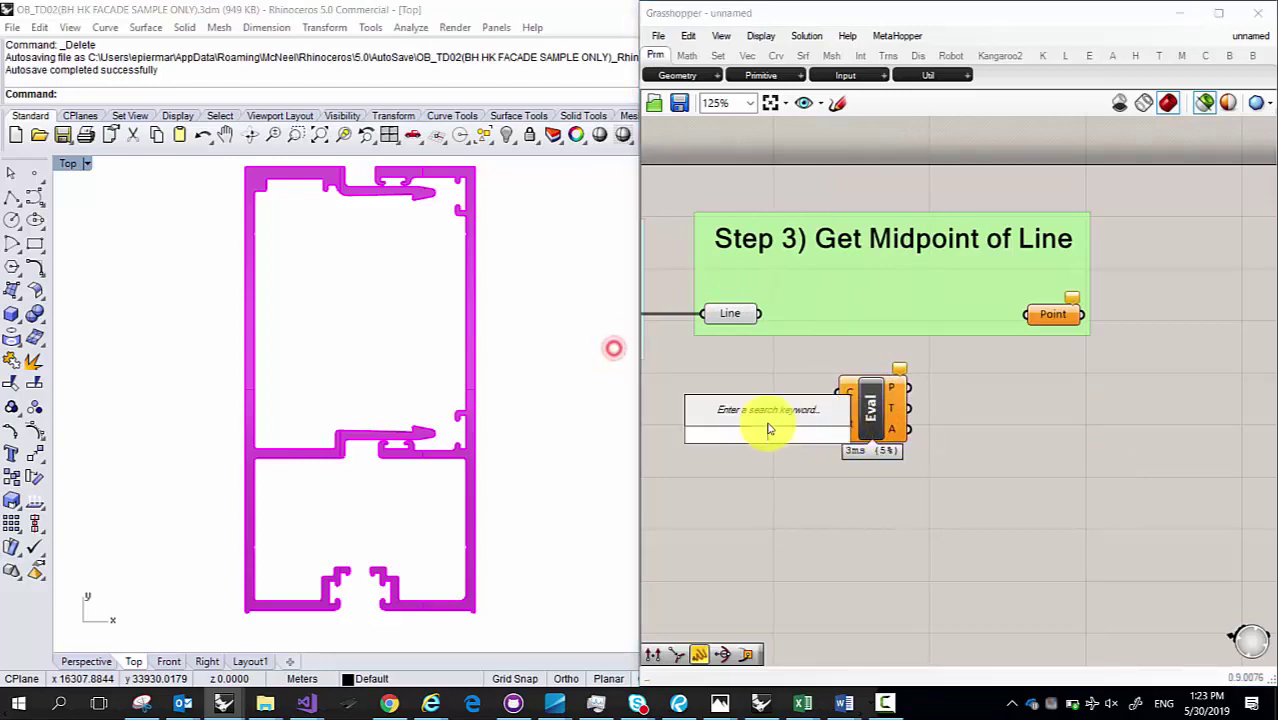
{"action": "type", "text": "Number"}
{"action": "key", "text": "Return"}
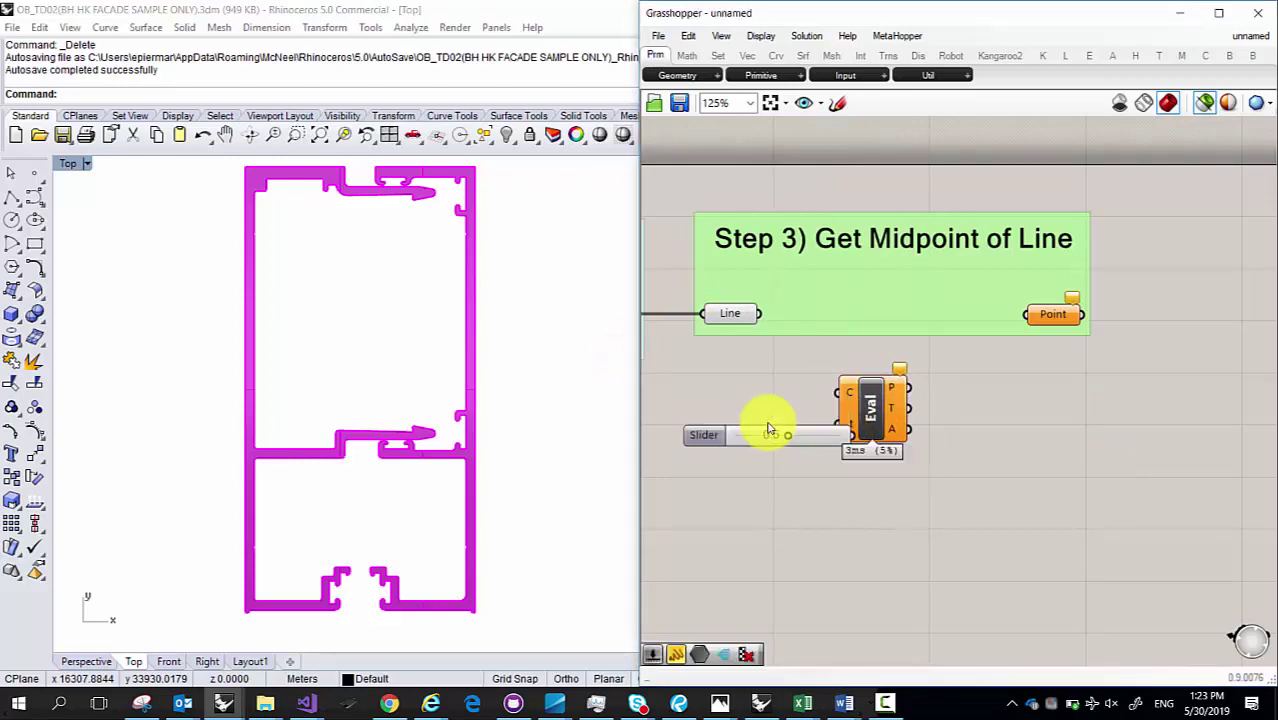
{"action": "left_click_drag", "start_coordinate": [831, 437], "coordinate": [802, 422]}
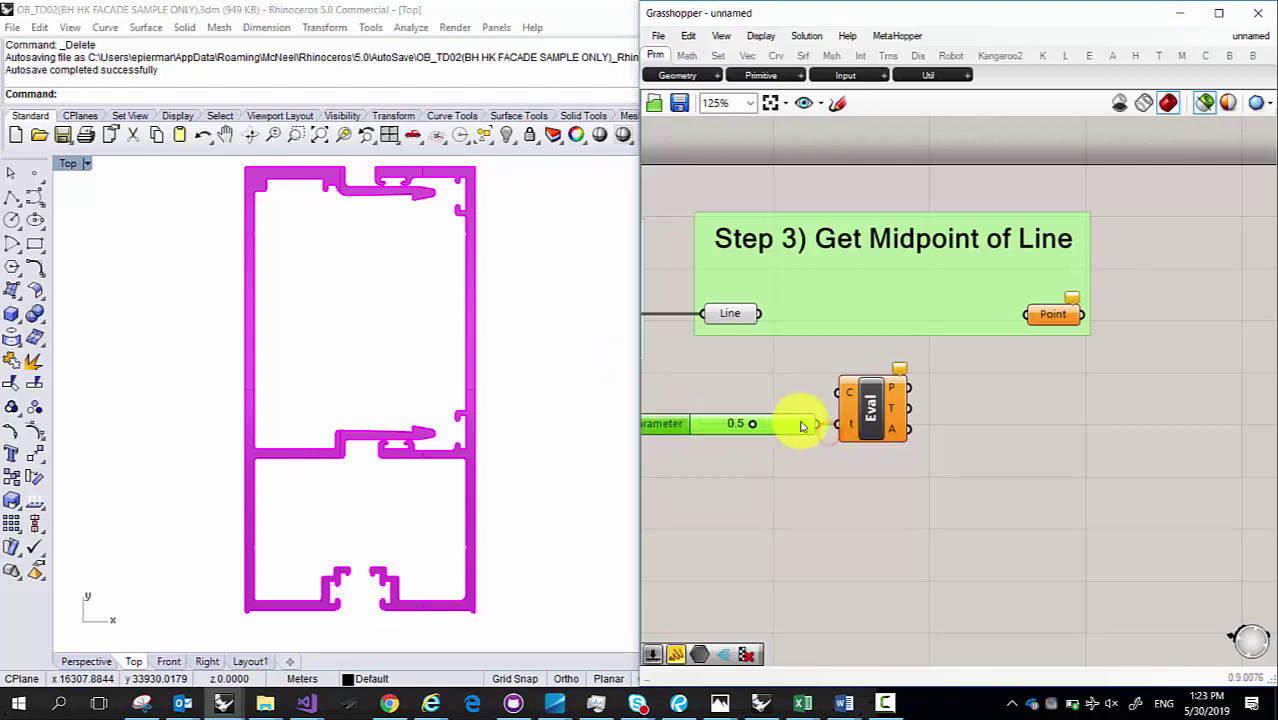
Step: Connect the Line parameter to Evaluate Curve's C input and highlight both components to preview the line with its evaluated point
{"action": "left_click_drag", "start_coordinate": [762, 314], "coordinate": [840, 392]}
{"action": "left_click", "coordinate": [871, 407]}
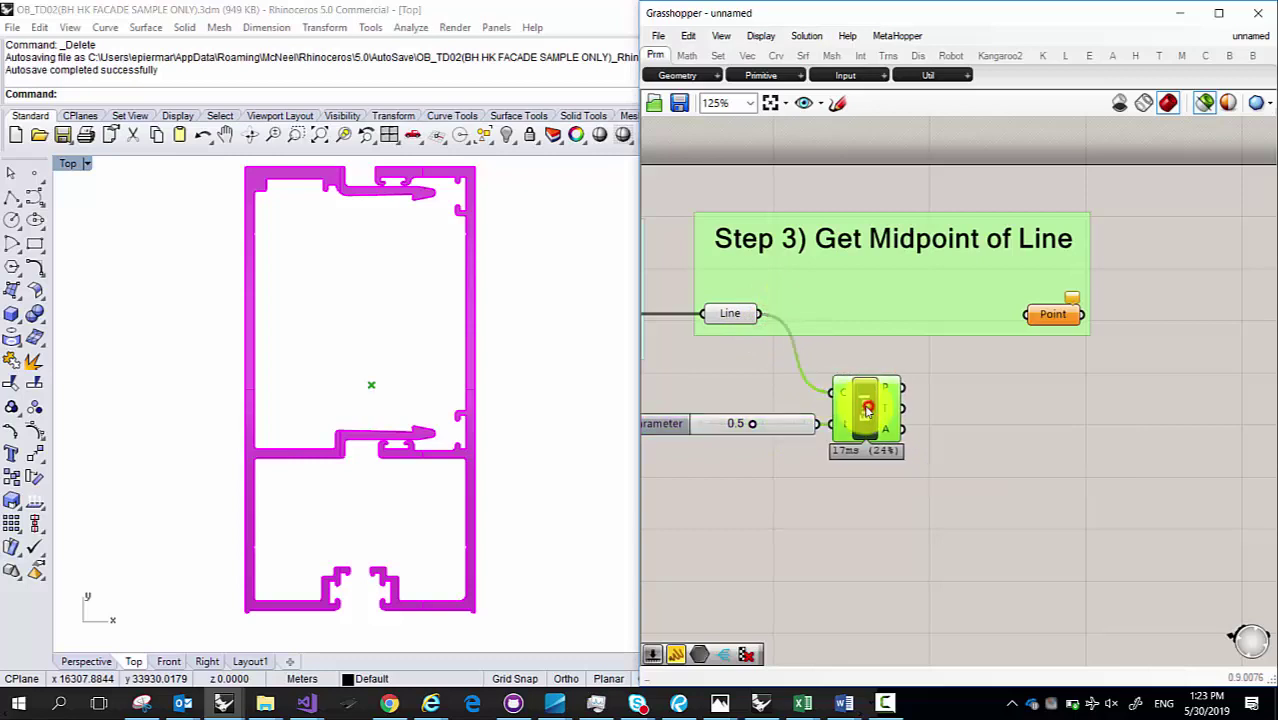
{"action": "left_click", "coordinate": [732, 315], "text": "shift"}
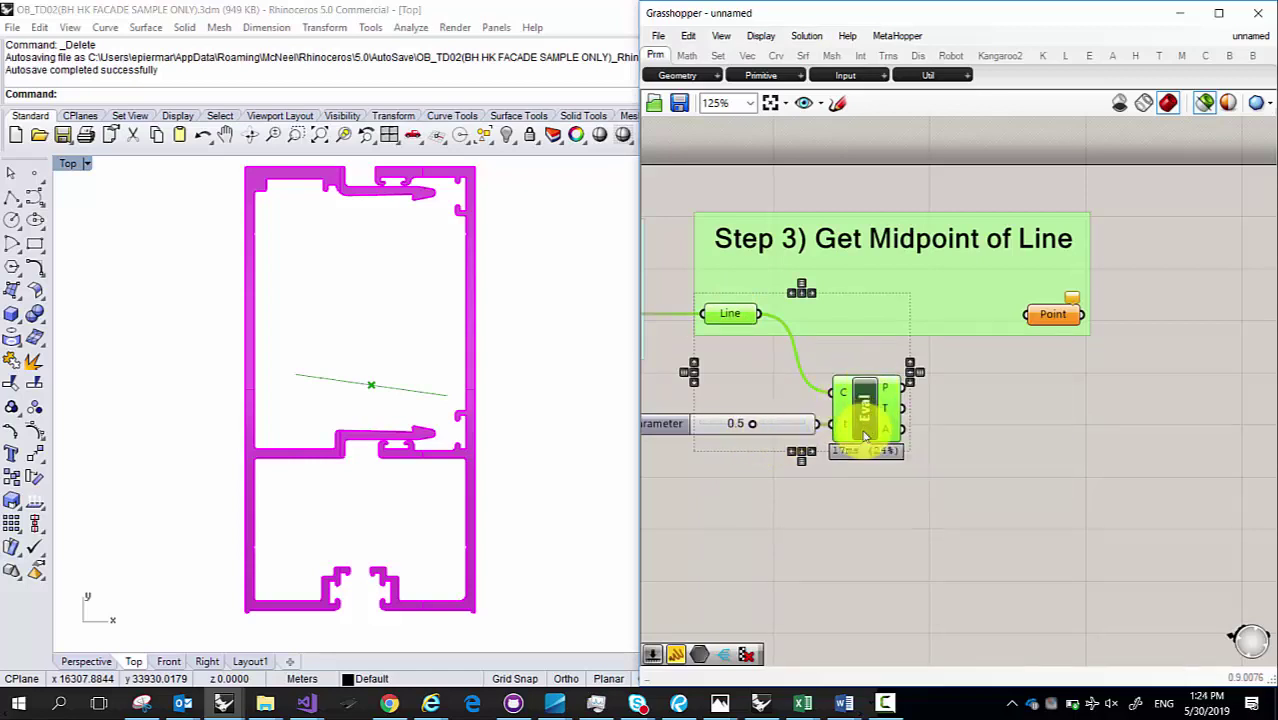
Step: Recheck the midpoint reply in Chrome, add a Point On Curve component below Evaluate Curve in Grasshopper, and connect the Line parameter to it
{"action": "left_click", "coordinate": [395, 702]}
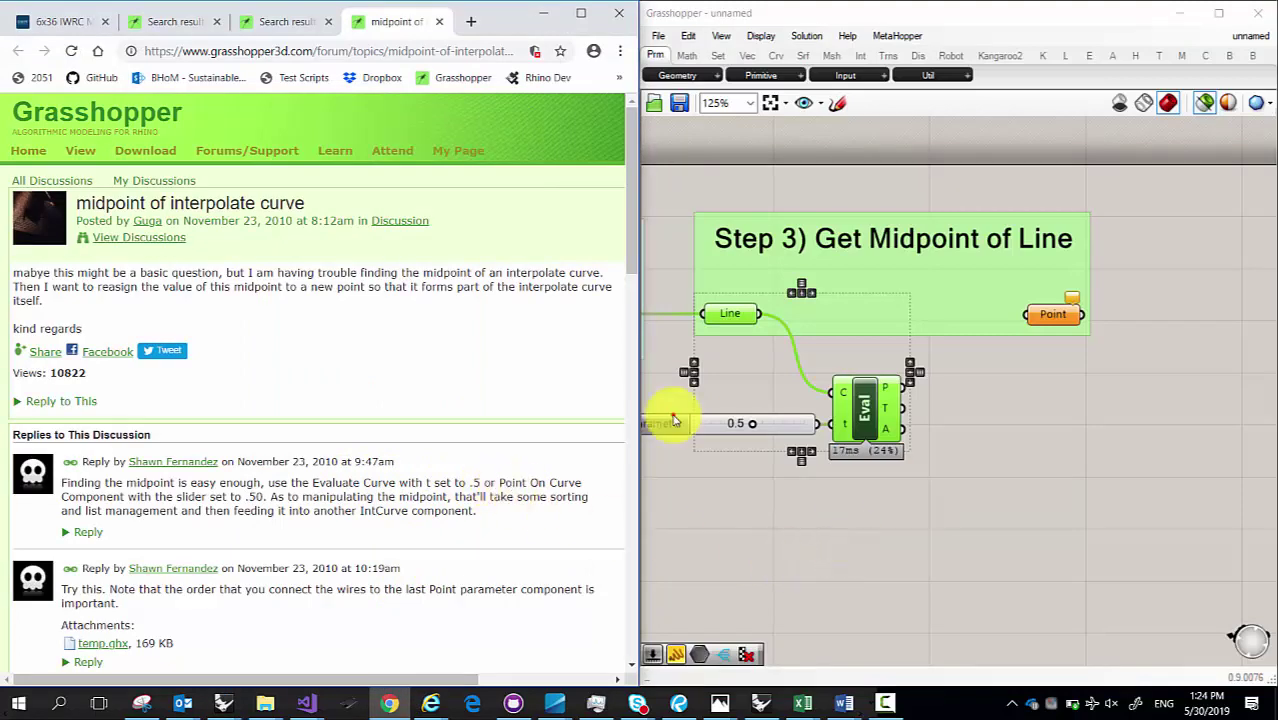
{"action": "double_click", "coordinate": [843, 521]}
{"action": "type", "text": "point"}
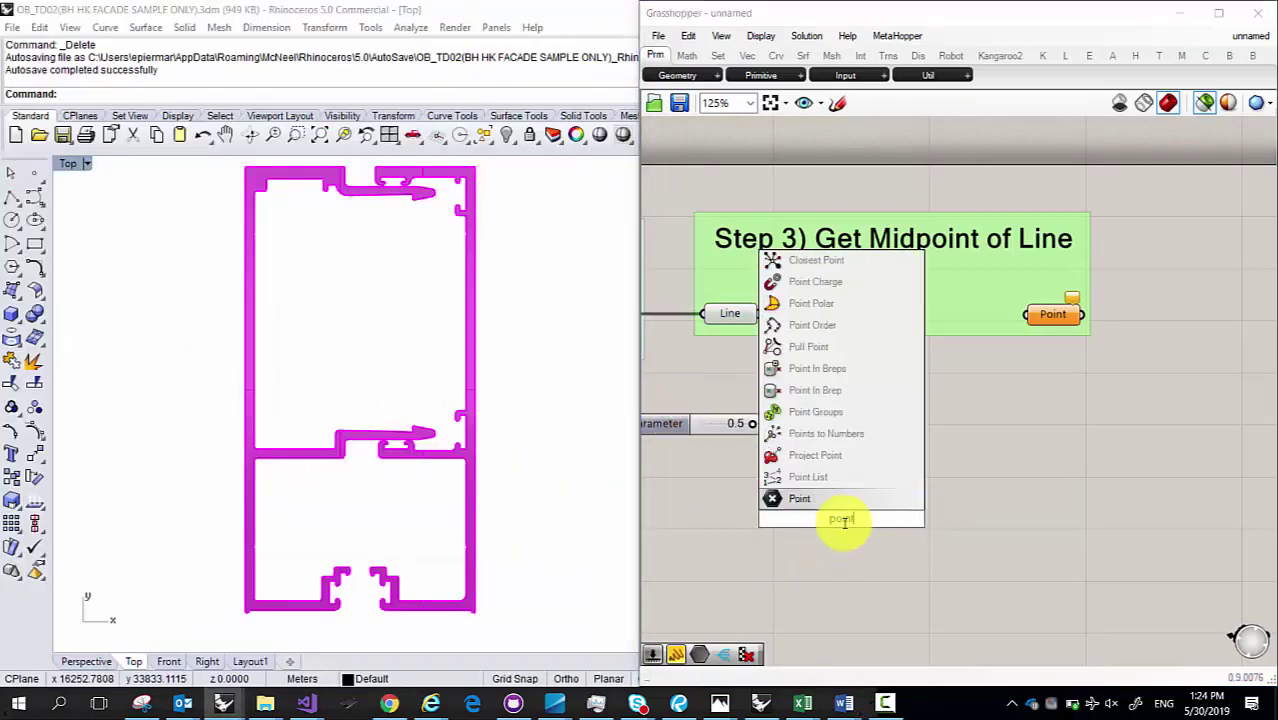
{"action": "type", "text": " on curve"}
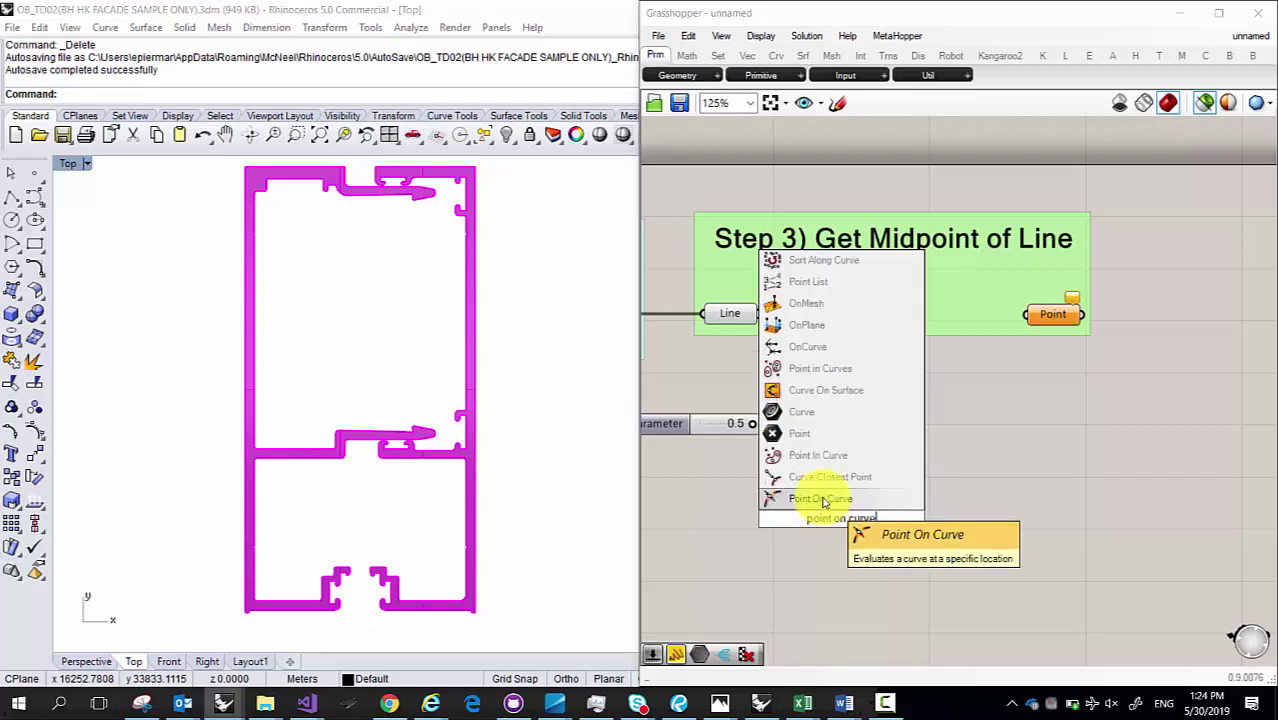
{"action": "left_click", "coordinate": [823, 500]}
{"action": "left_click_drag", "start_coordinate": [819, 514], "coordinate": [825, 488]}
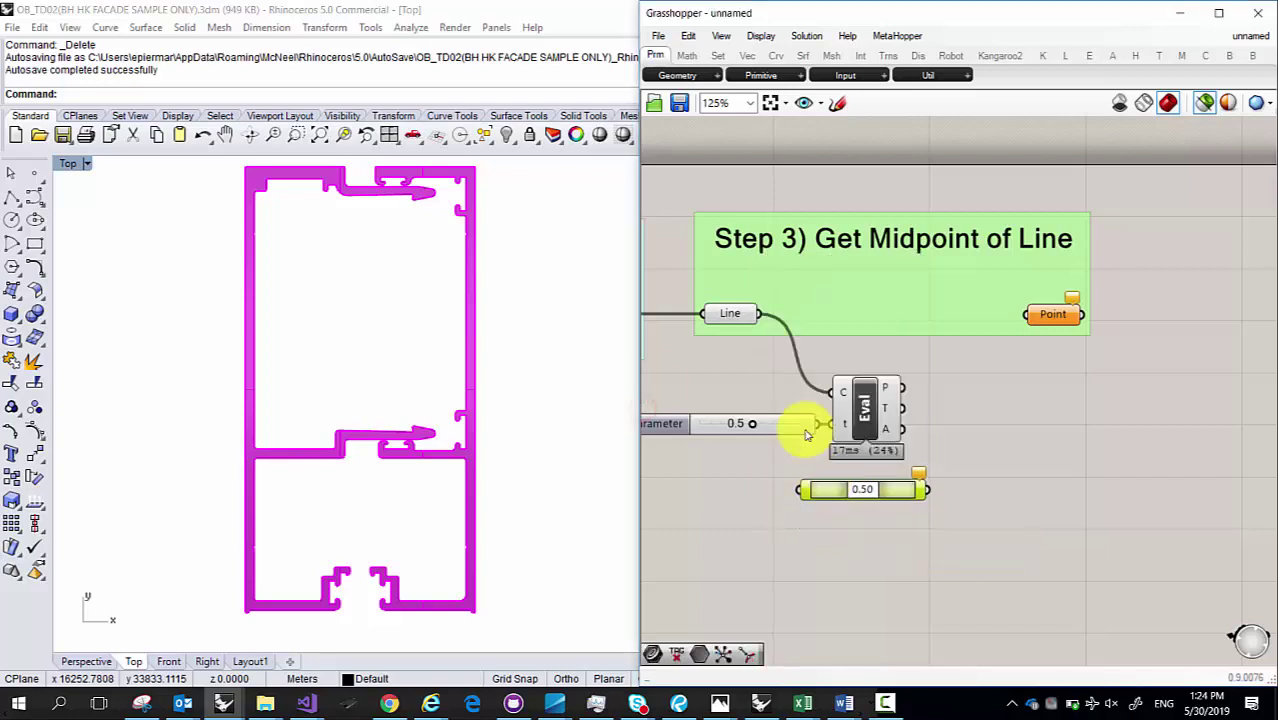
{"action": "left_click_drag", "start_coordinate": [760, 314], "coordinate": [801, 489]}
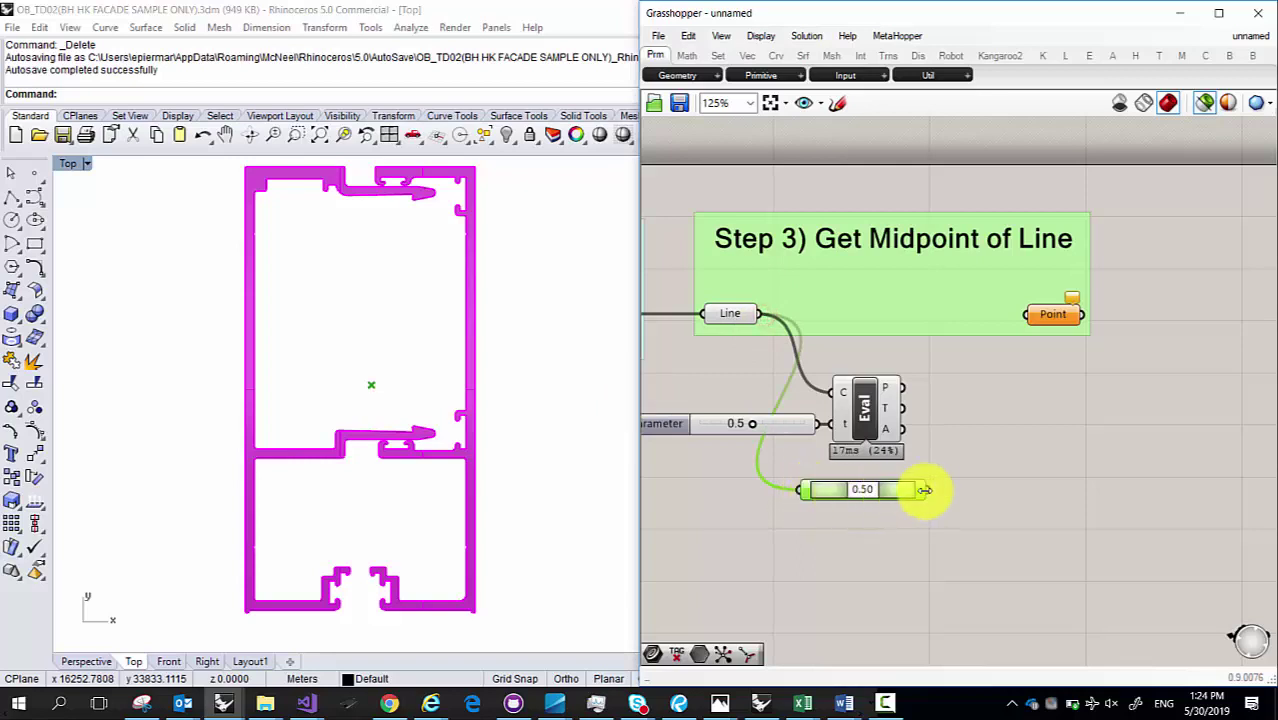
Step: Compare the Evaluate Curve and Point On Curve points in the Rhino viewport, and shrink the Point On Curve component
{"action": "left_click", "coordinate": [865, 410]}
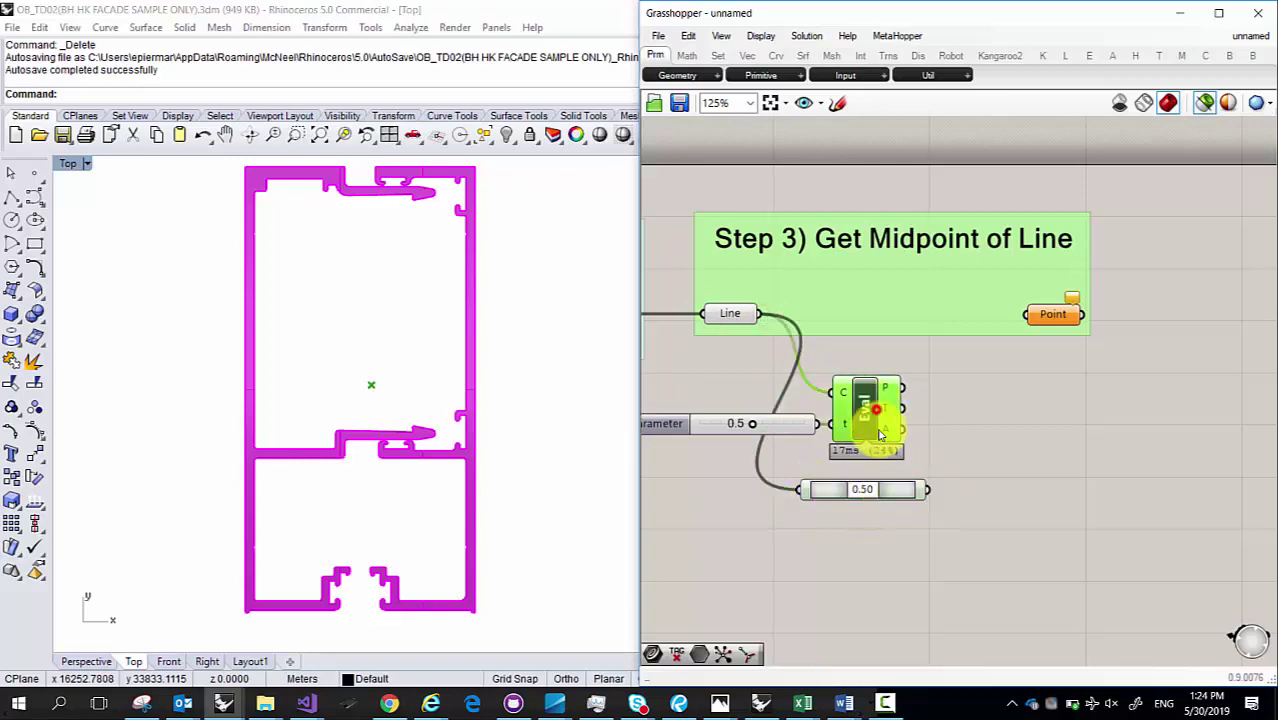
{"action": "left_click", "coordinate": [887, 494]}
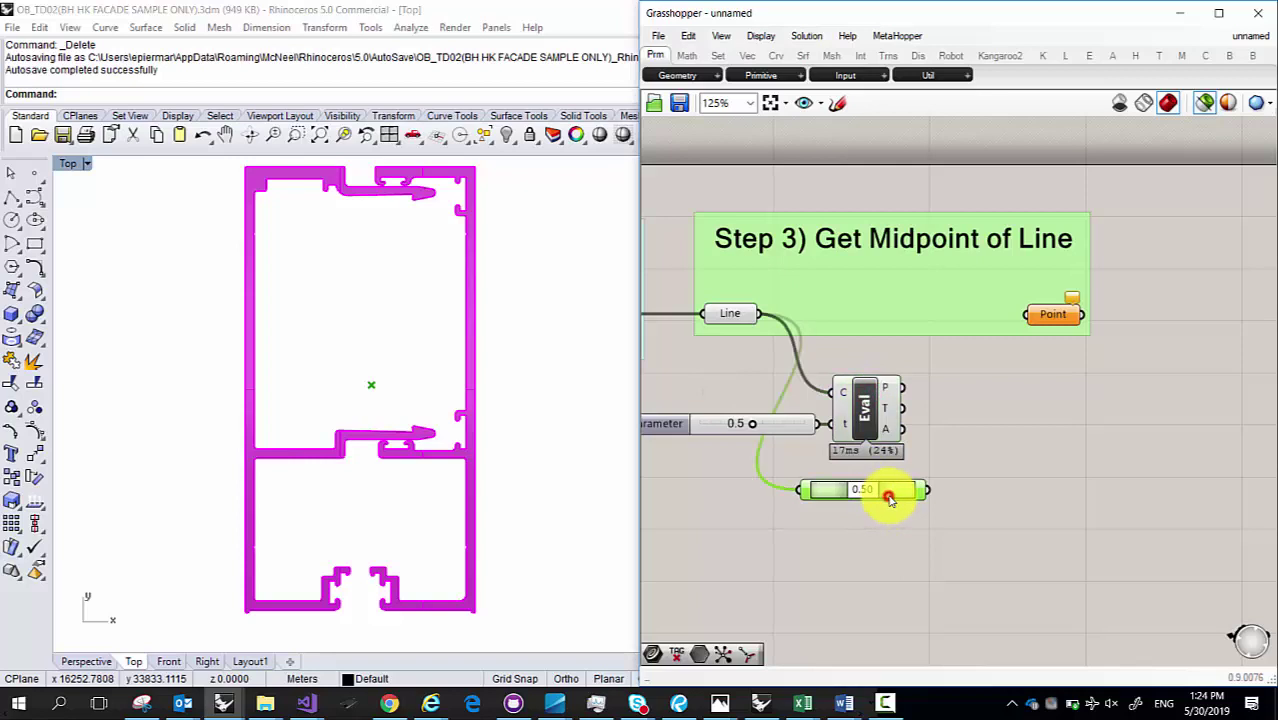
{"action": "left_click", "coordinate": [874, 403]}
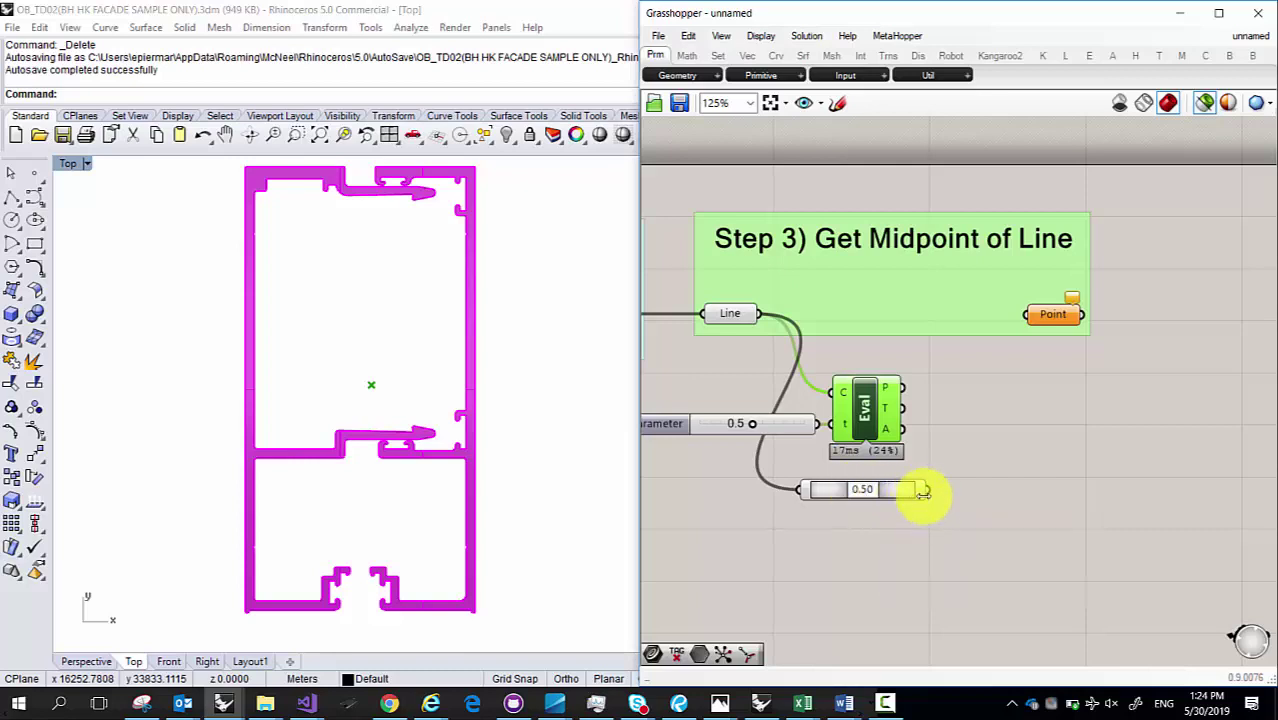
{"action": "left_click", "coordinate": [869, 489]}
{"action": "left_click_drag", "start_coordinate": [884, 489], "coordinate": [896, 477]}
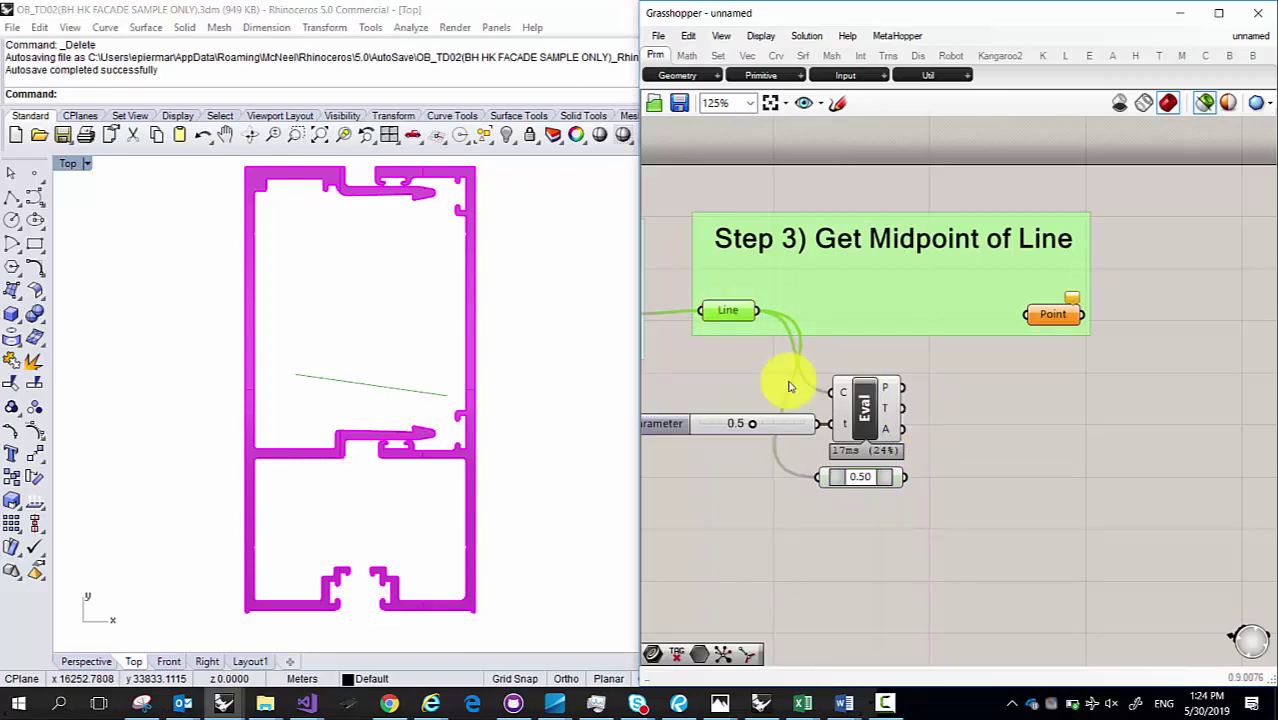
Step: Move Evaluate Curve into the Step 3 group, wire its P output to the Point parameter, and realign the slider and Point On Curve
{"action": "left_click", "coordinate": [658, 279]}
{"action": "left_click_drag", "start_coordinate": [823, 348], "coordinate": [990, 440]}
{"action": "left_click_drag", "start_coordinate": [1024, 314], "coordinate": [896, 315]}
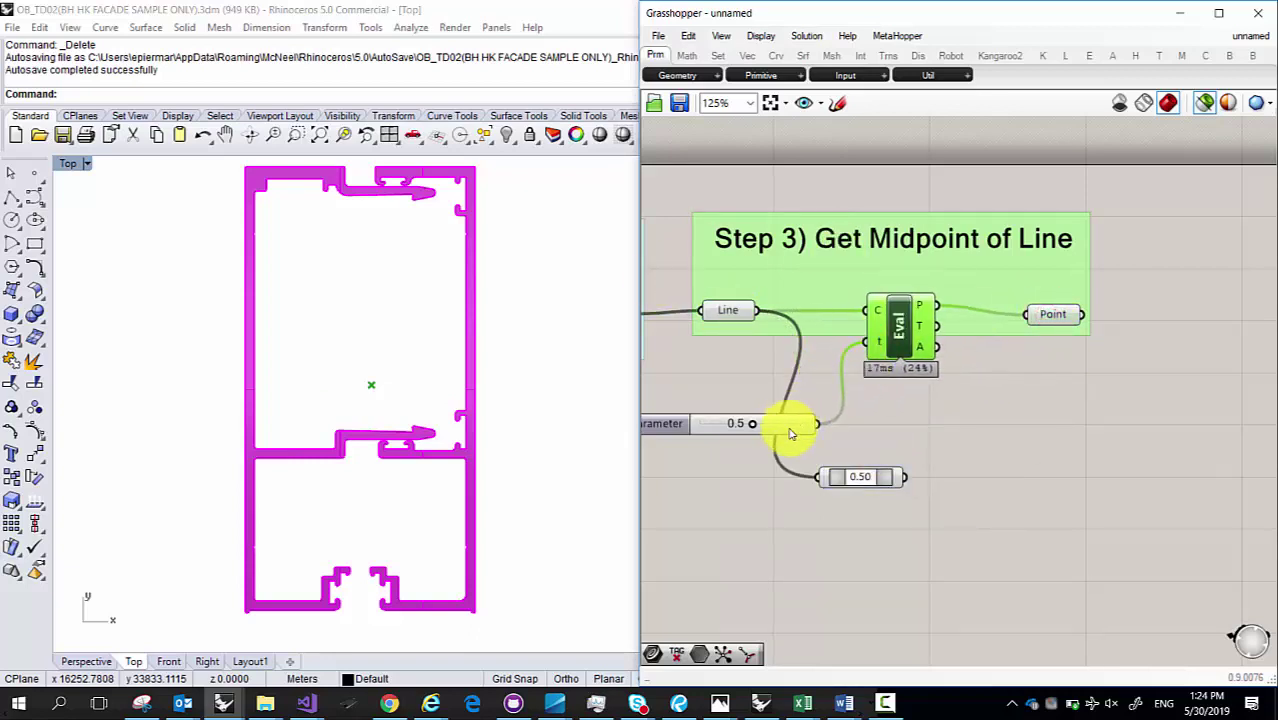
{"action": "left_click_drag", "start_coordinate": [785, 422], "coordinate": [809, 341]}
{"action": "left_click_drag", "start_coordinate": [988, 545], "coordinate": [875, 437]}
{"action": "left_click", "coordinate": [662, 381]}
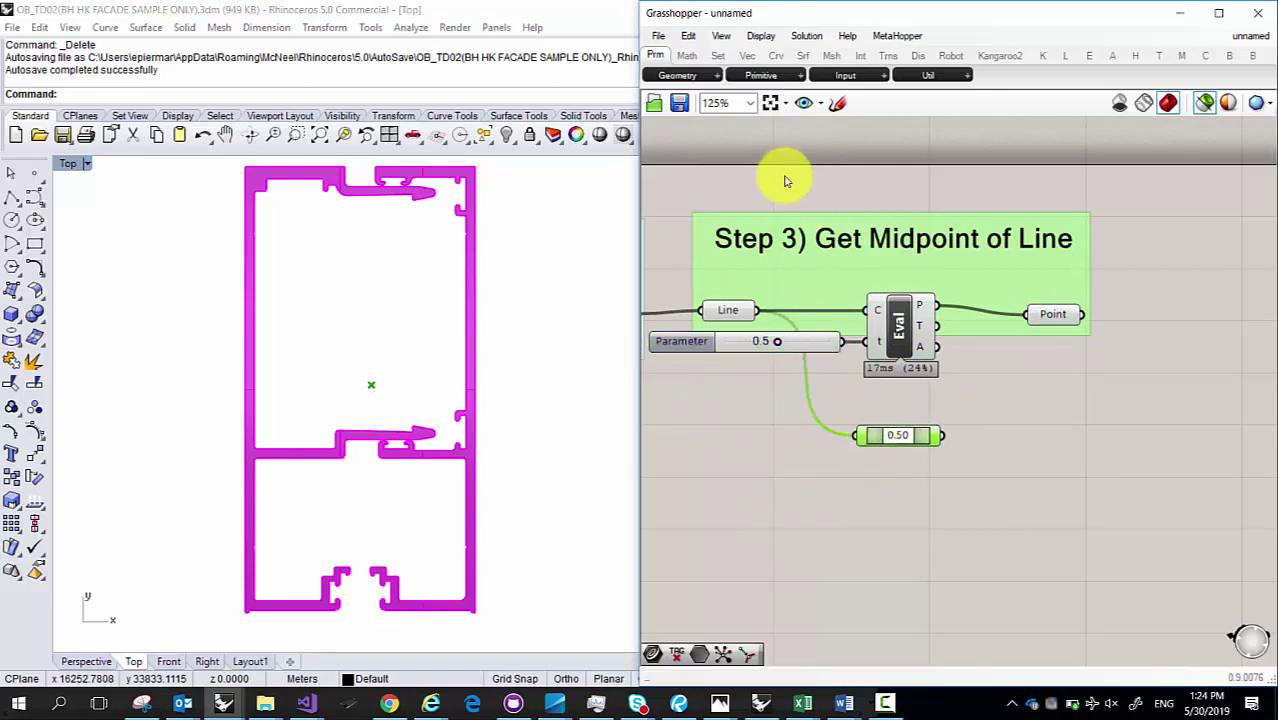
Step: Expand the component ribbon and review the centroid and midpoint workflow in the "moment of intertia v2.JPG" sketch in Photos
{"action": "left_click", "coordinate": [1018, 97]}
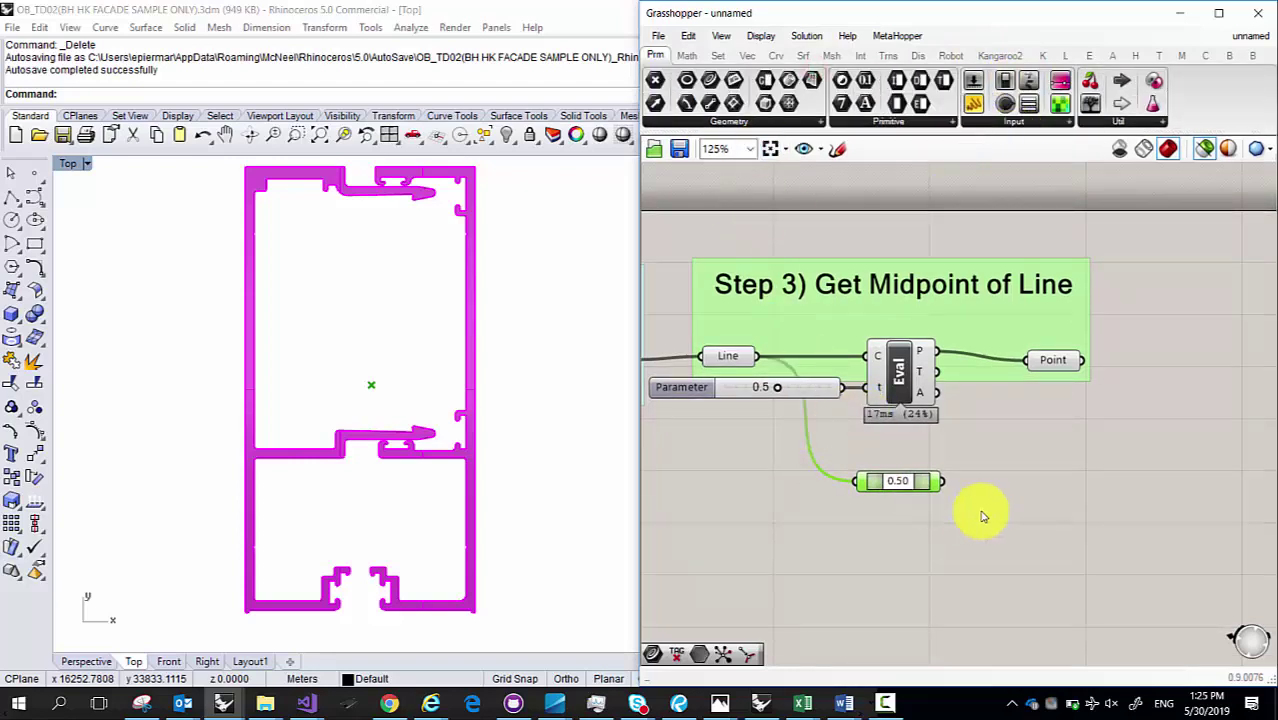
{"action": "mouse_move", "coordinate": [722, 703]}
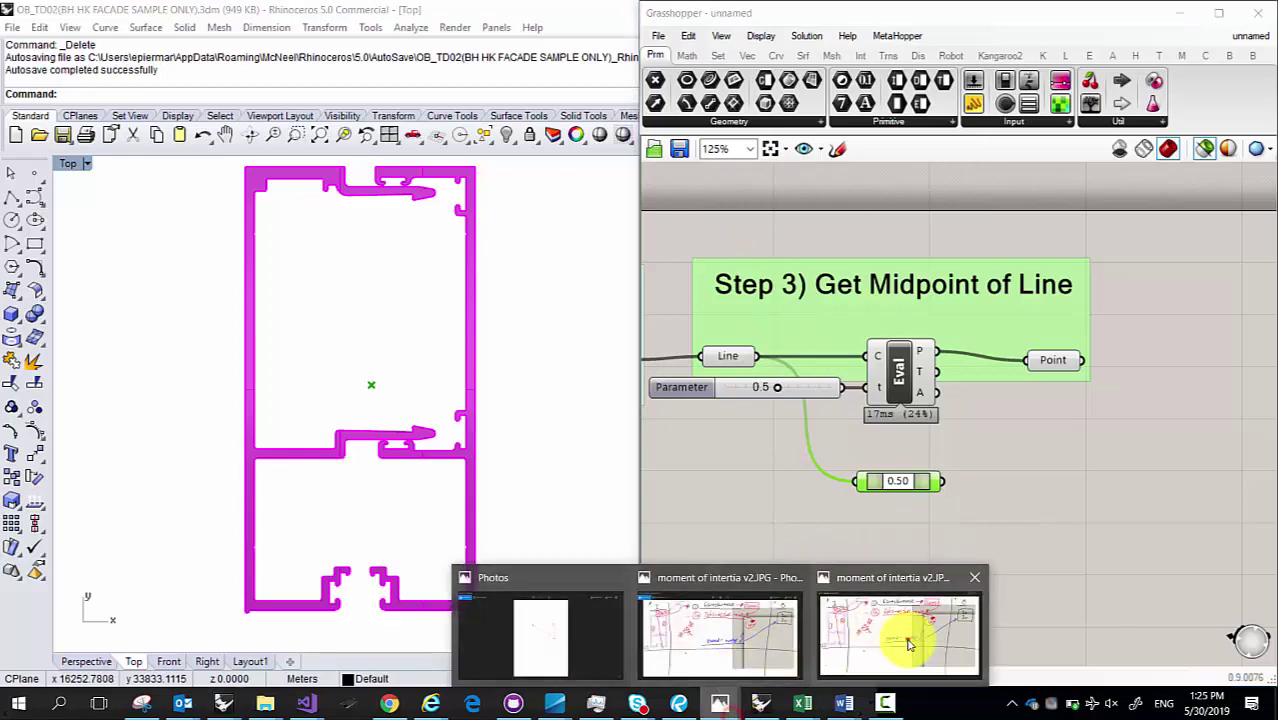
{"action": "left_click", "coordinate": [907, 640]}
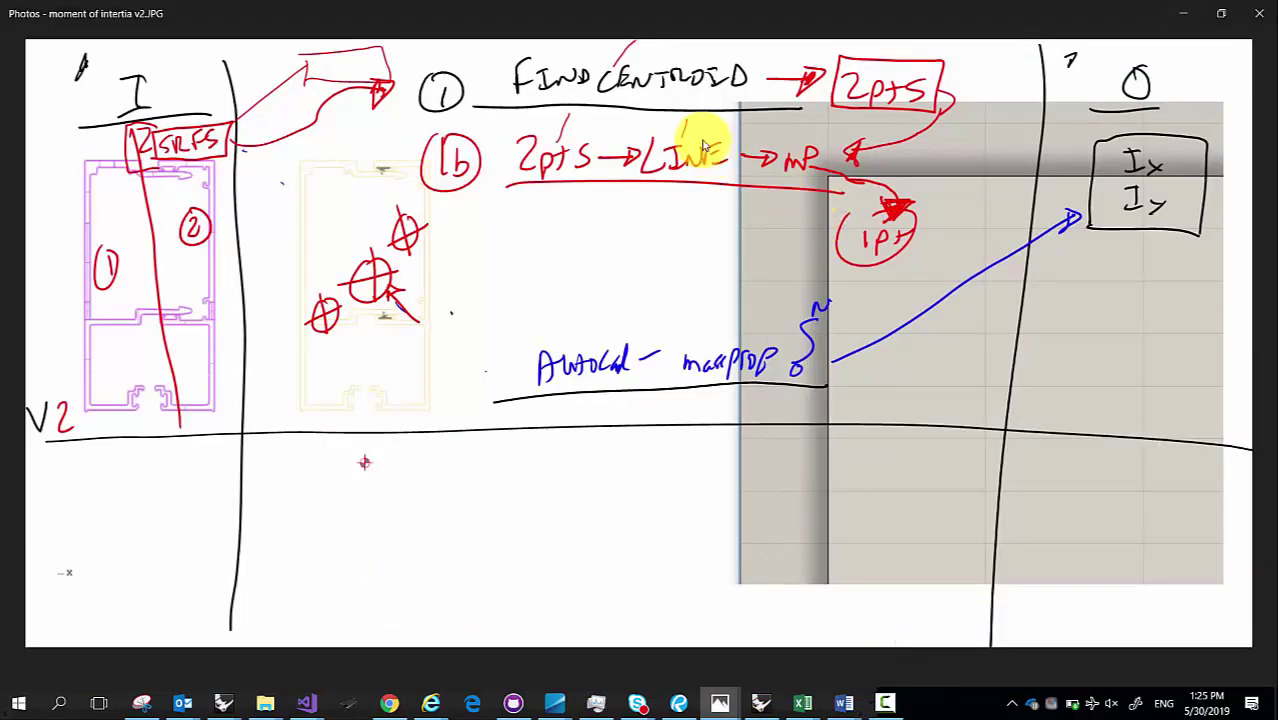
{"action": "left_click", "coordinate": [1183, 13]}
Step: Search the Grasshopper components for "midpoint" from the canvas, and close the search without adding anything
{"action": "double_click", "coordinate": [902, 538]}
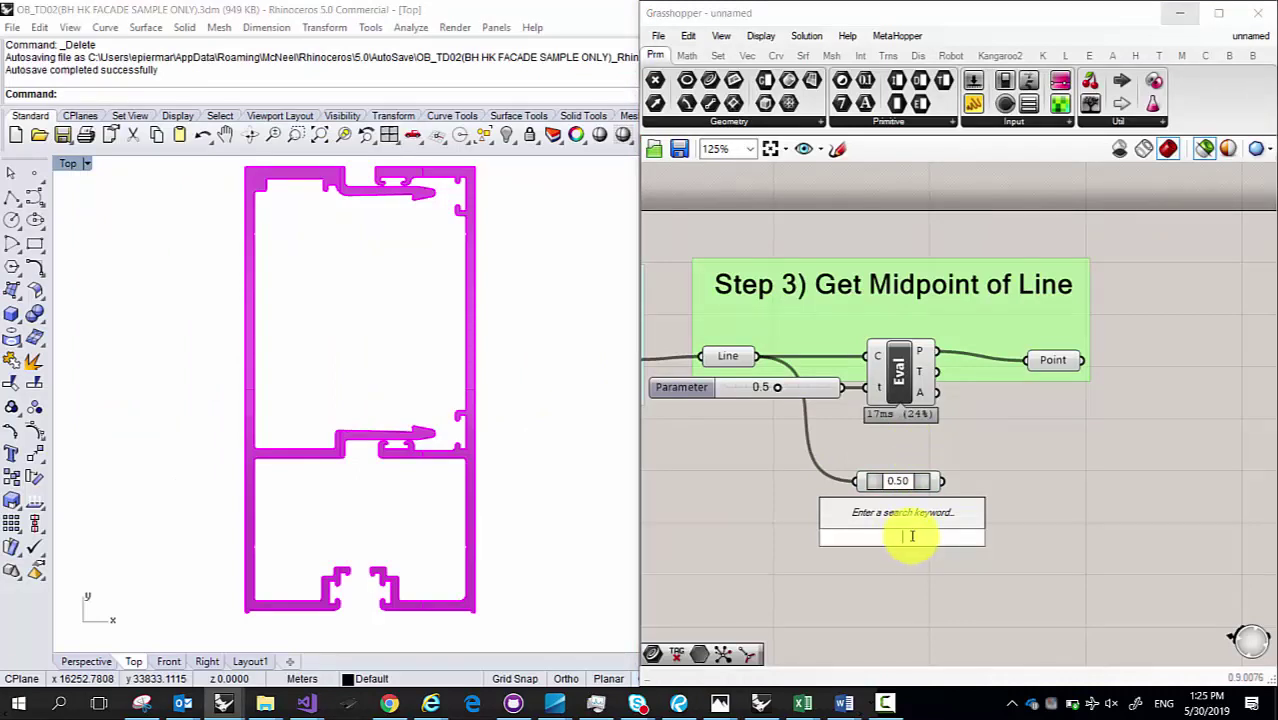
{"action": "left_click", "coordinate": [765, 533]}
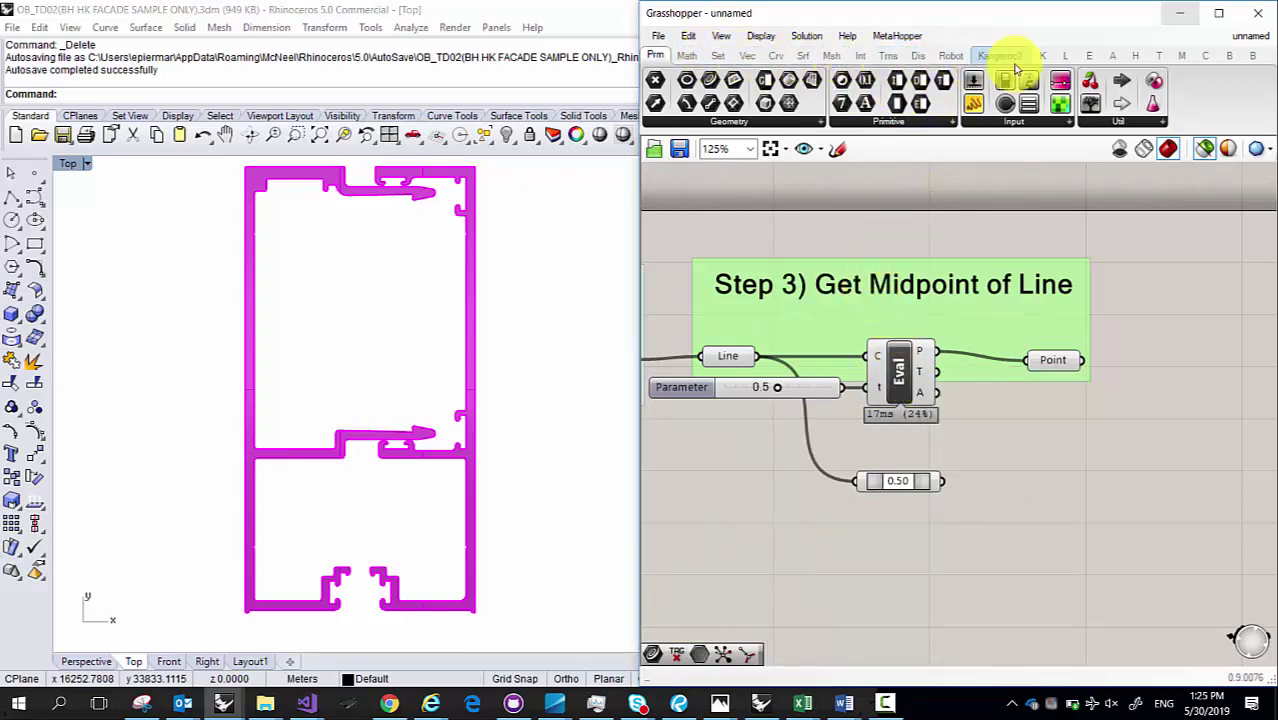
{"action": "double_click", "coordinate": [815, 405]}
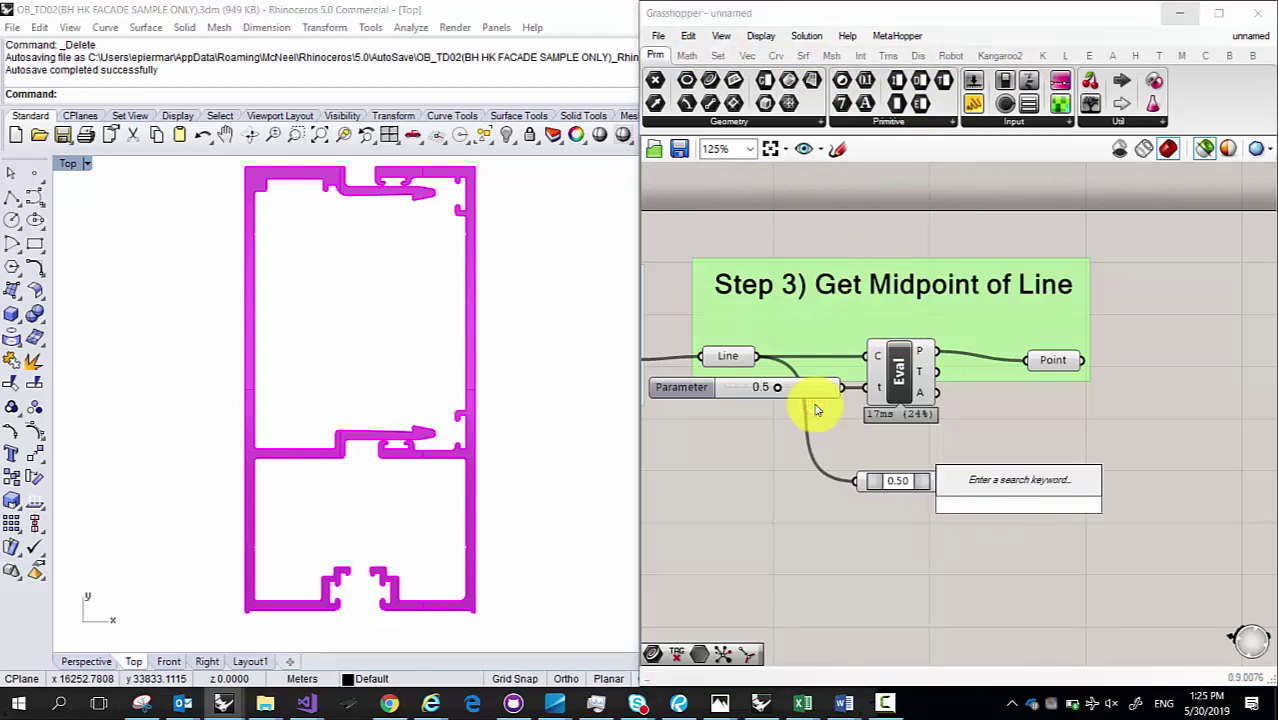
{"action": "type", "text": "midpoint"}
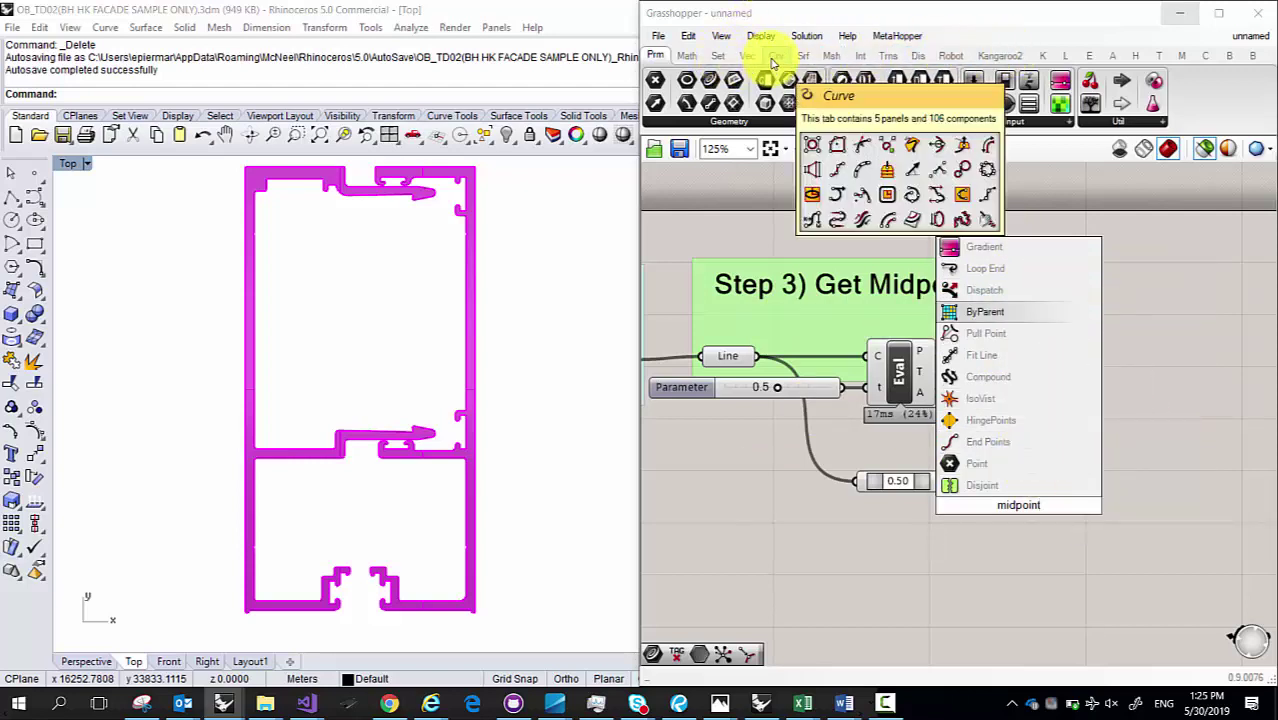
{"action": "left_click", "coordinate": [857, 235]}
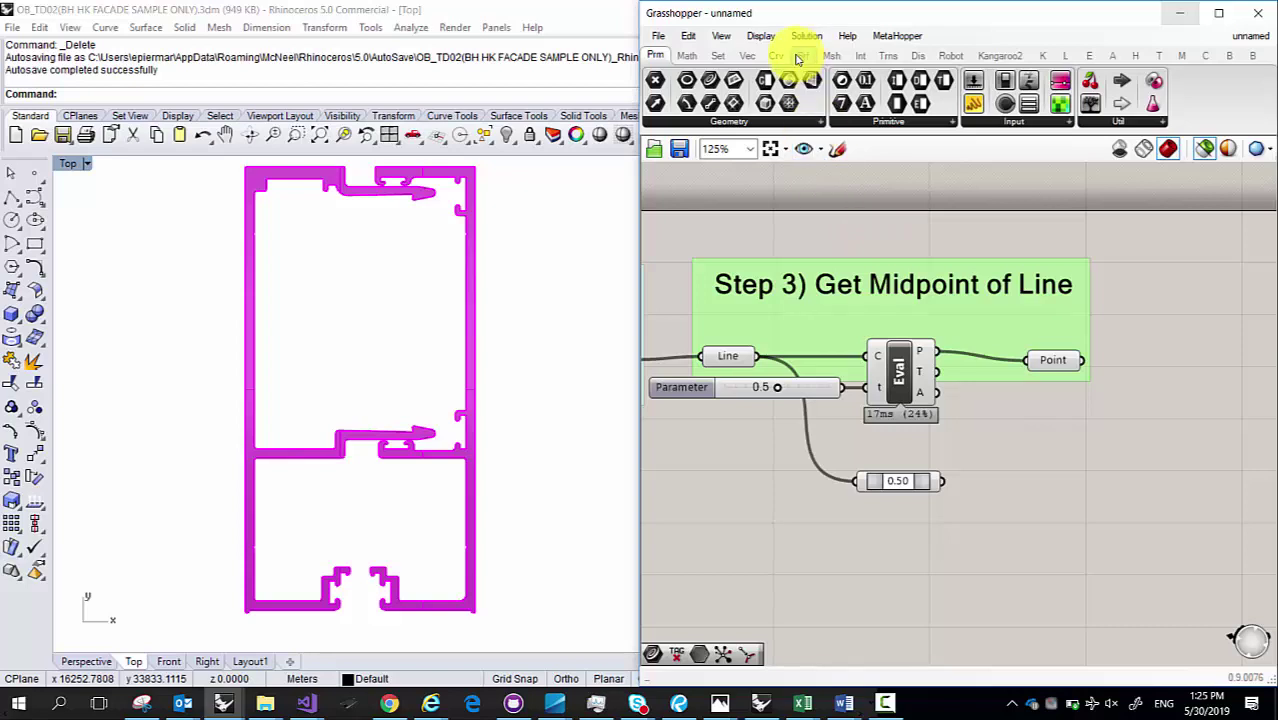
Step: Display the Curve component category and maximize the Grasshopper window
{"action": "mouse_move", "coordinate": [789, 59]}
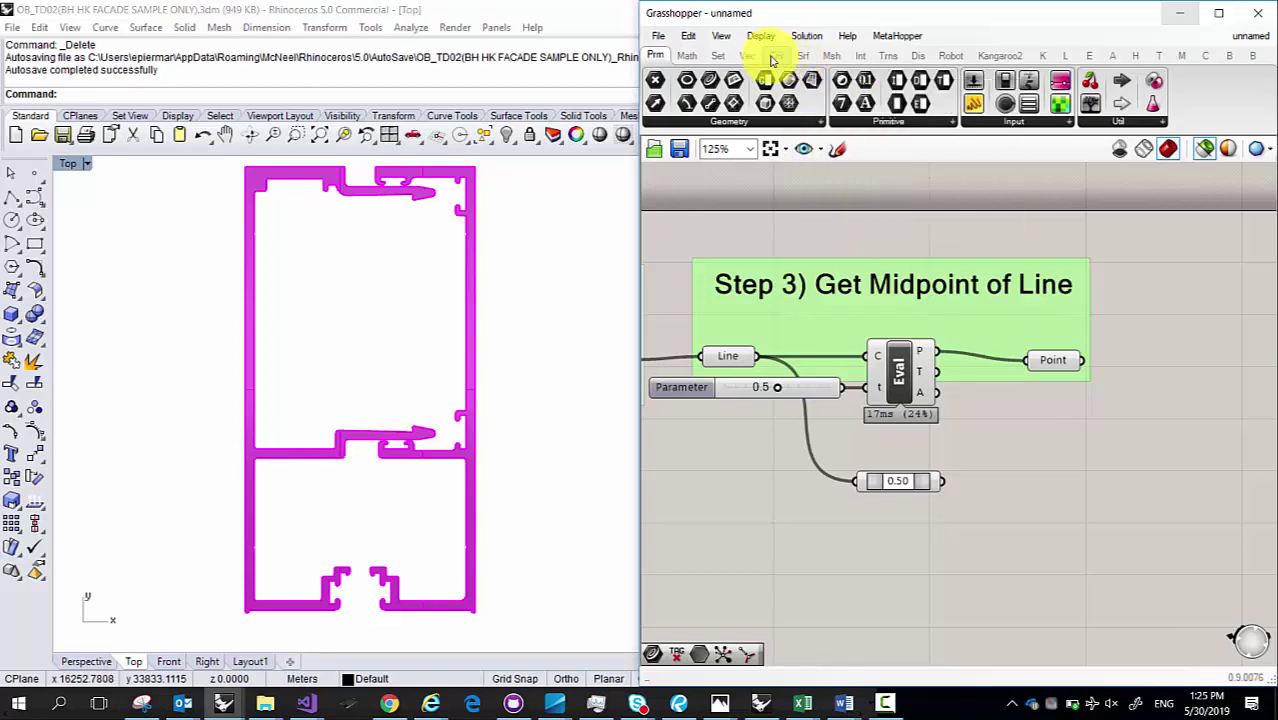
{"action": "left_click", "coordinate": [777, 56]}
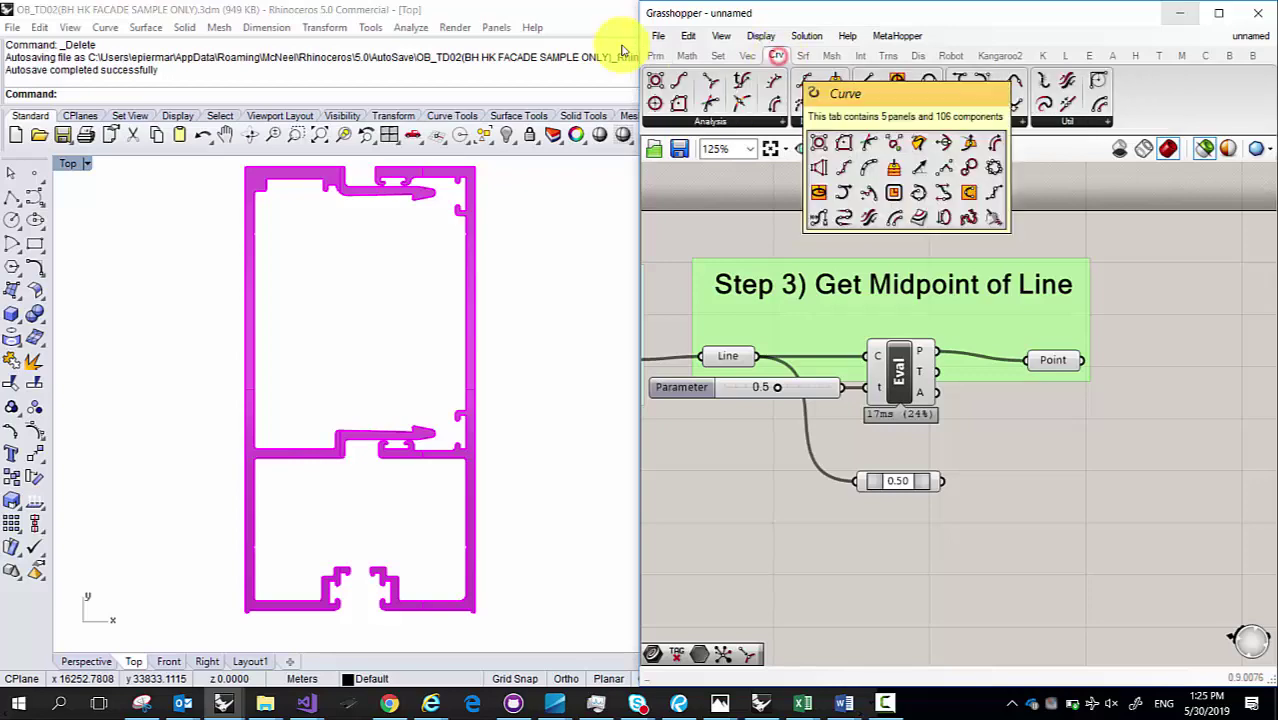
{"action": "left_click", "coordinate": [1219, 13]}
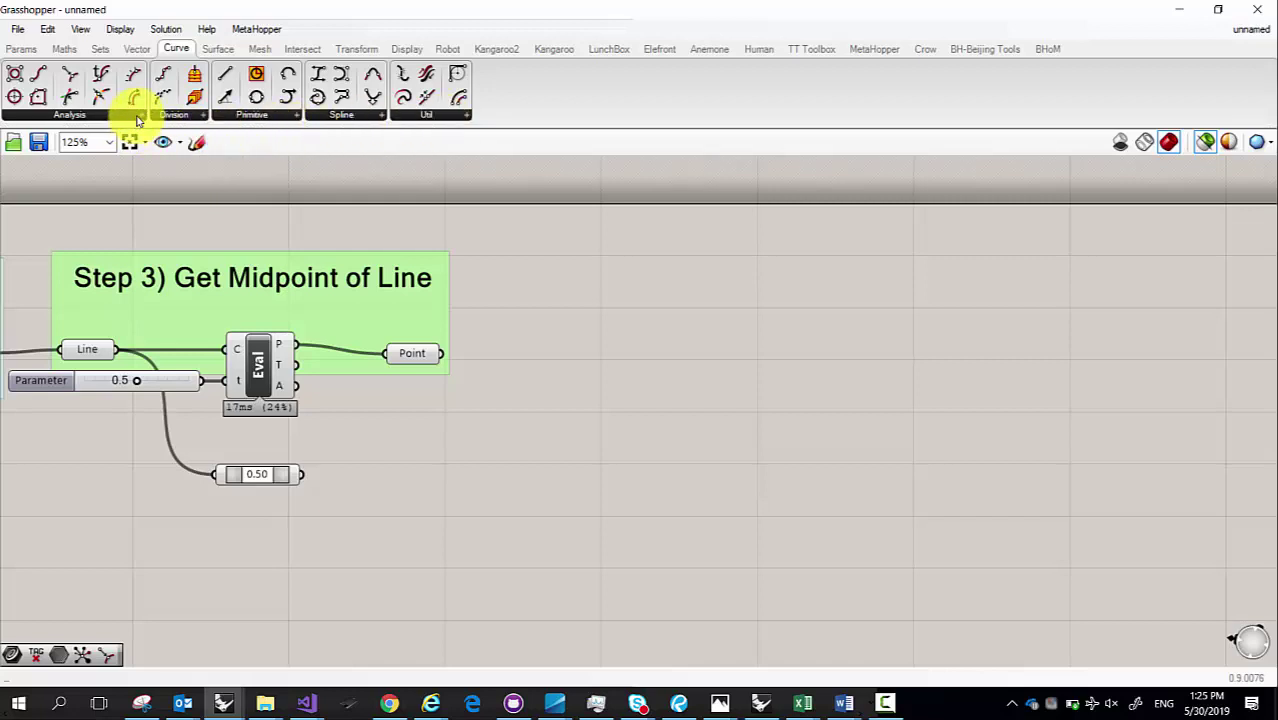
Step: Place a trial Divide Curve component below the Point On Curve component and delete it
{"action": "left_click", "coordinate": [191, 116]}
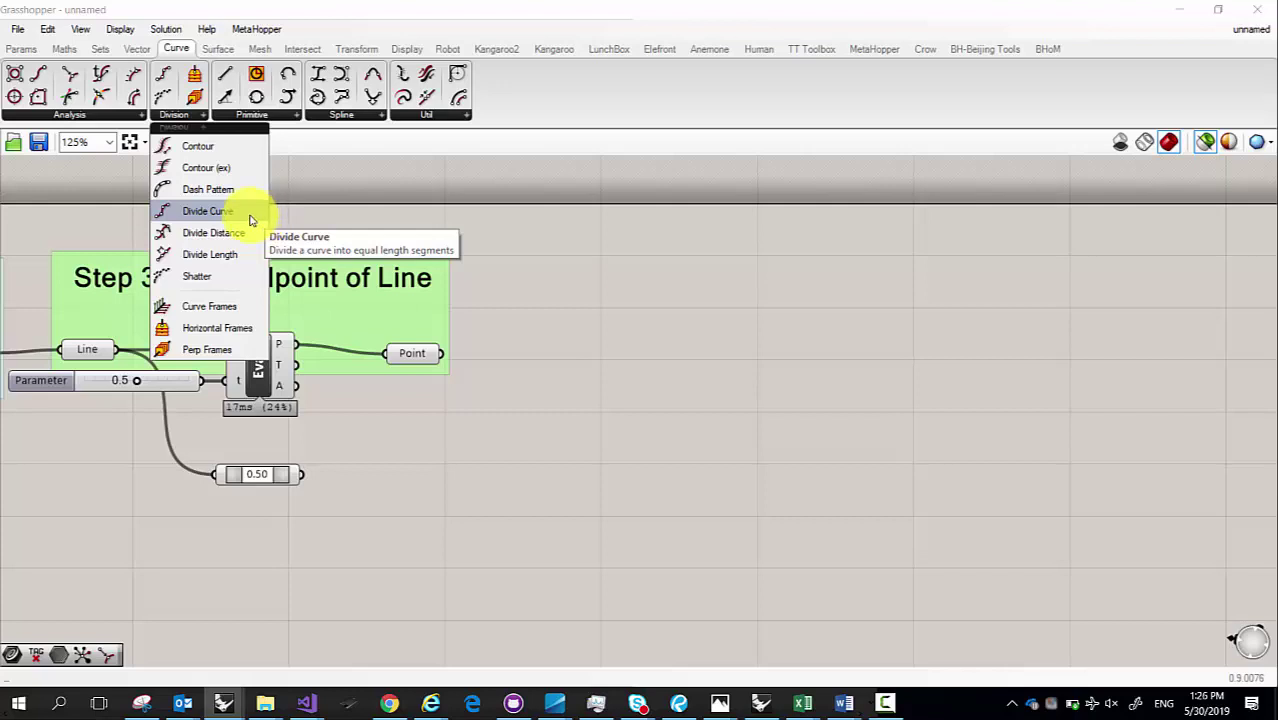
{"action": "left_click_drag", "start_coordinate": [247, 220], "coordinate": [266, 535]}
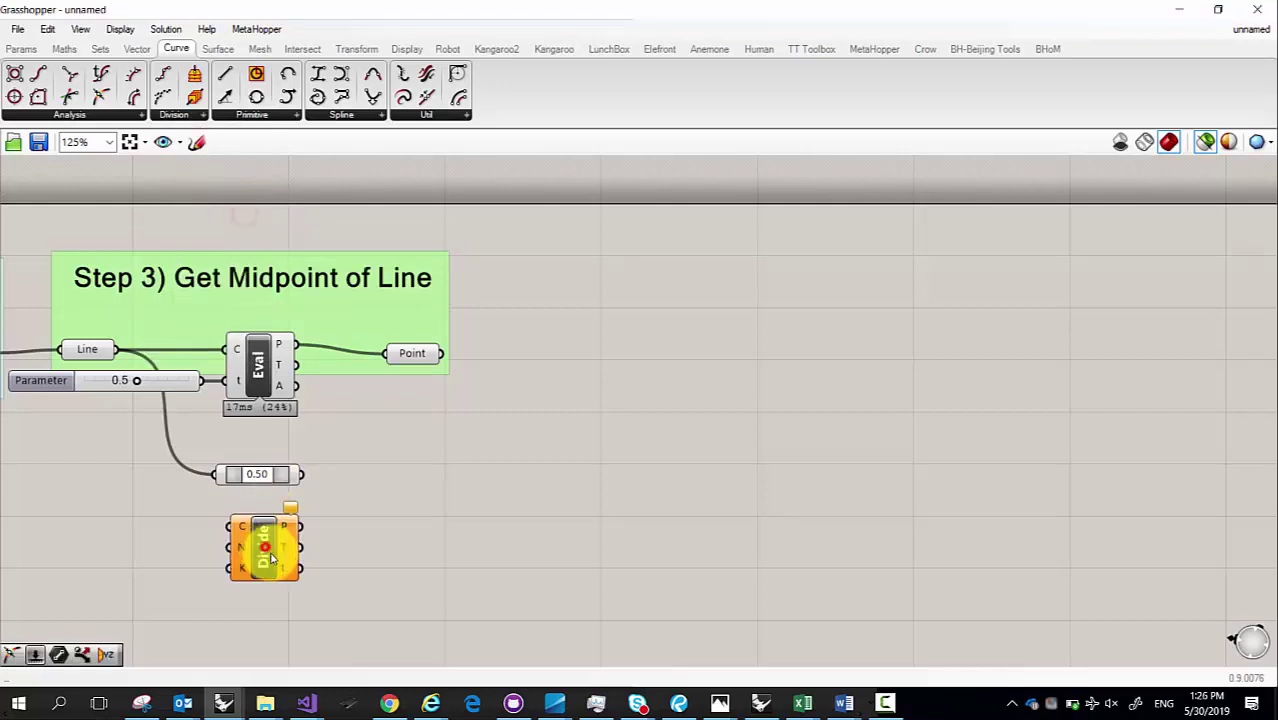
{"action": "scroll", "coordinate": [268, 535], "scroll_direction": "up", "scroll_amount": 3}
{"action": "scroll", "coordinate": [272, 527], "scroll_direction": "down", "scroll_amount": 3}
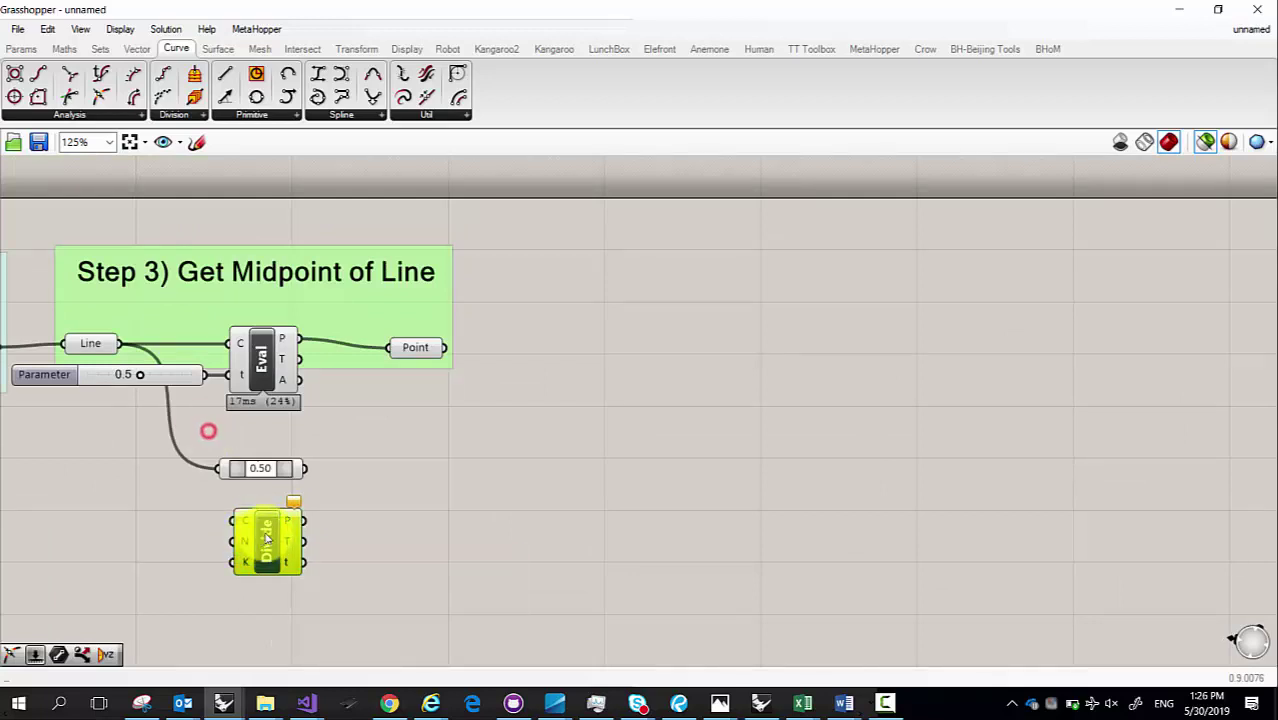
{"action": "key", "text": "Delete"}
Step: Look through the curve Analysis components around Evaluate Curve, checking them against the "moment of intertia v2.JPG" workflow sketch
{"action": "left_click", "coordinate": [120, 116]}
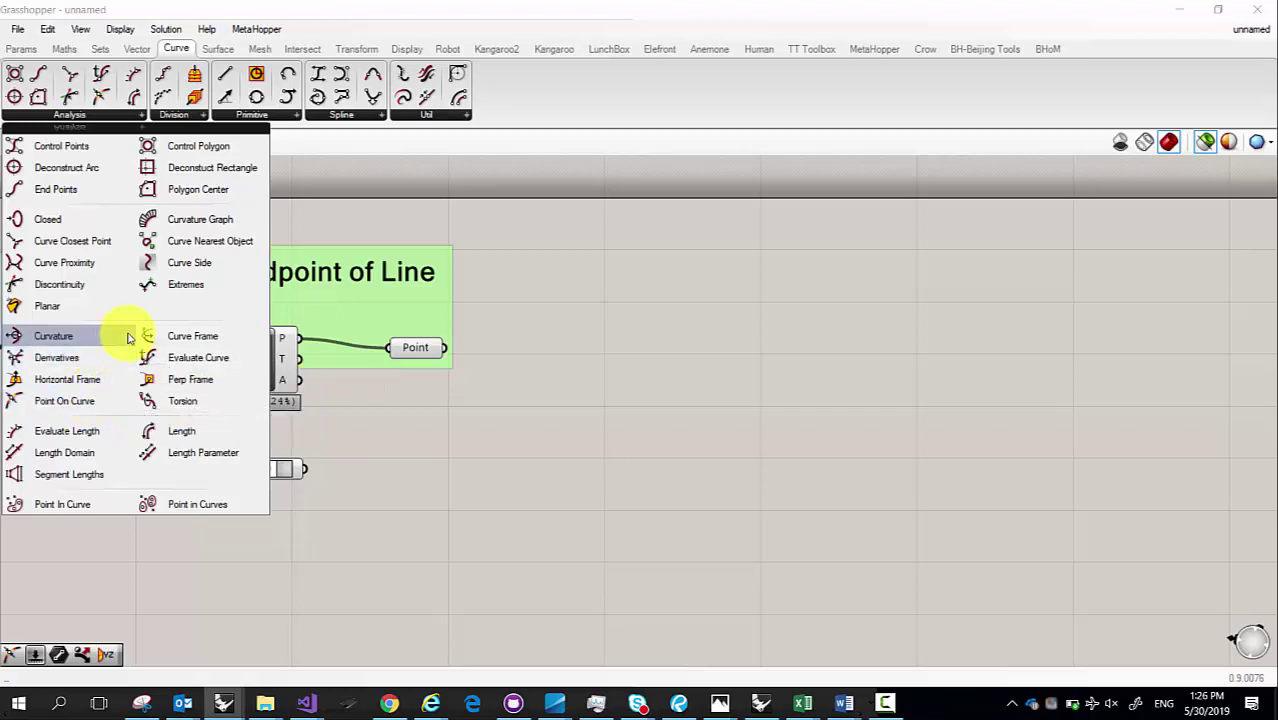
{"action": "left_click", "coordinate": [721, 697]}
{"action": "left_click", "coordinate": [918, 613]}
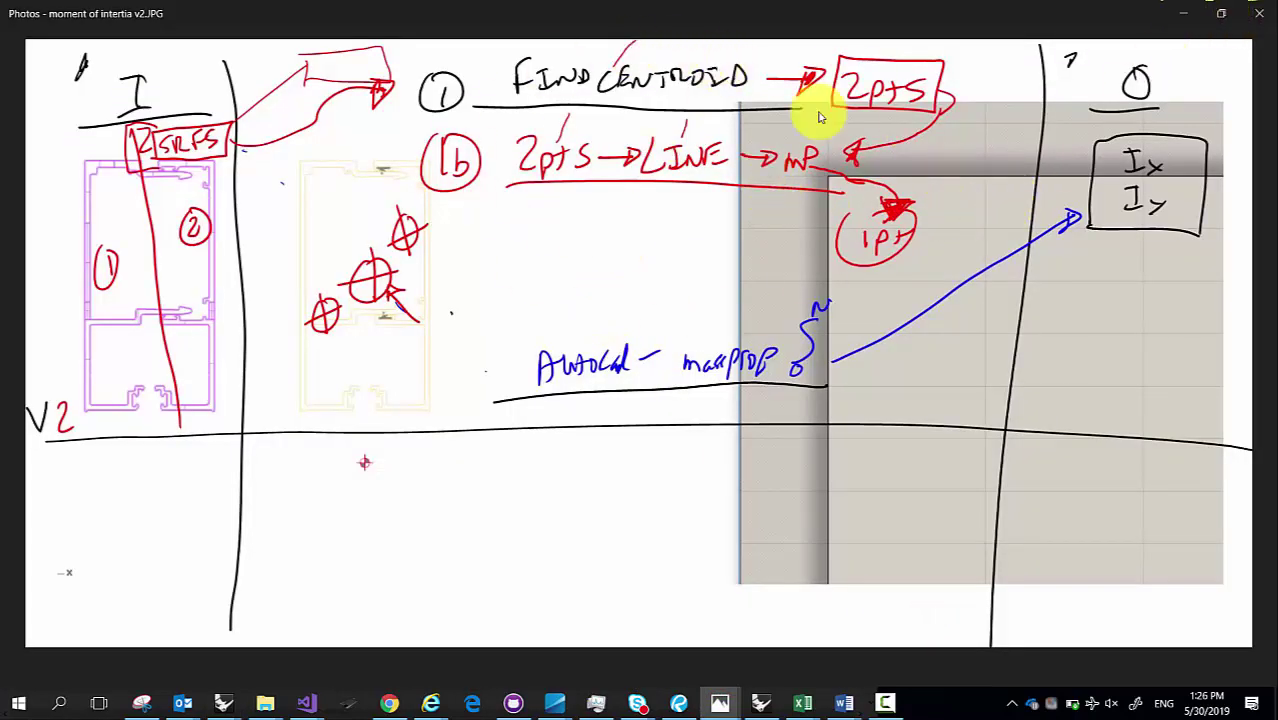
{"action": "left_click", "coordinate": [1192, 16]}
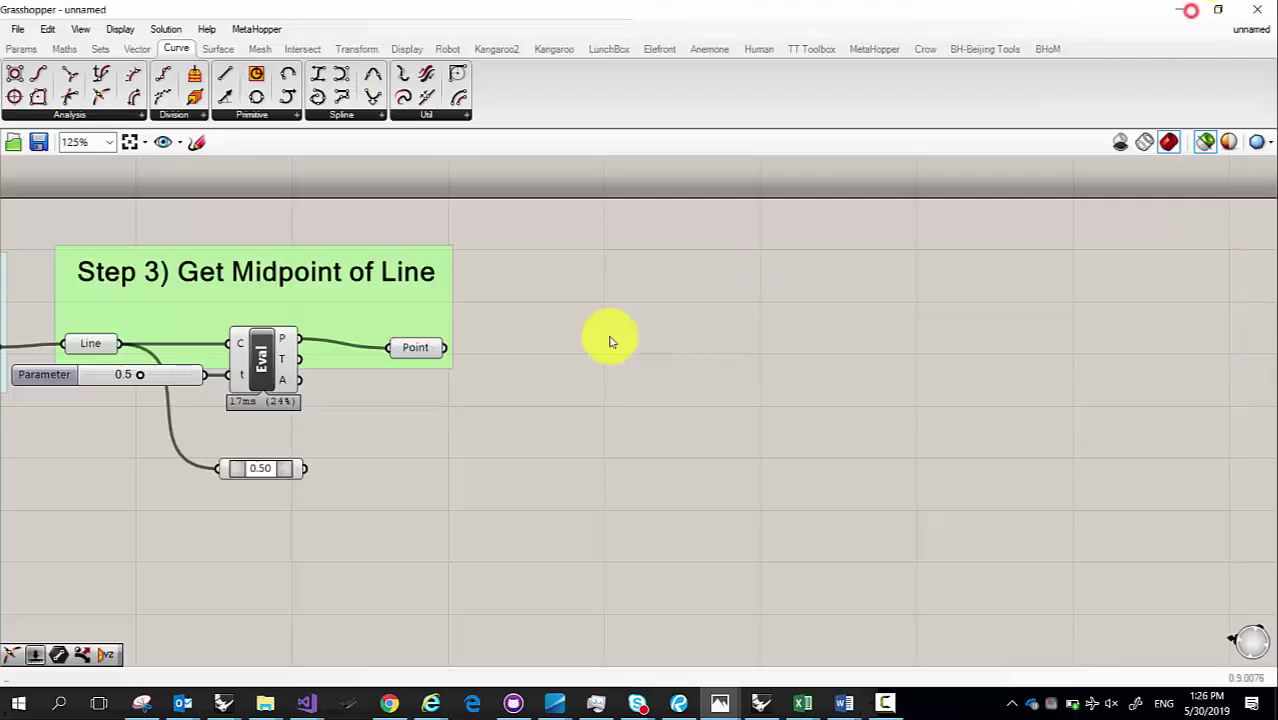
{"action": "left_click", "coordinate": [128, 116]}
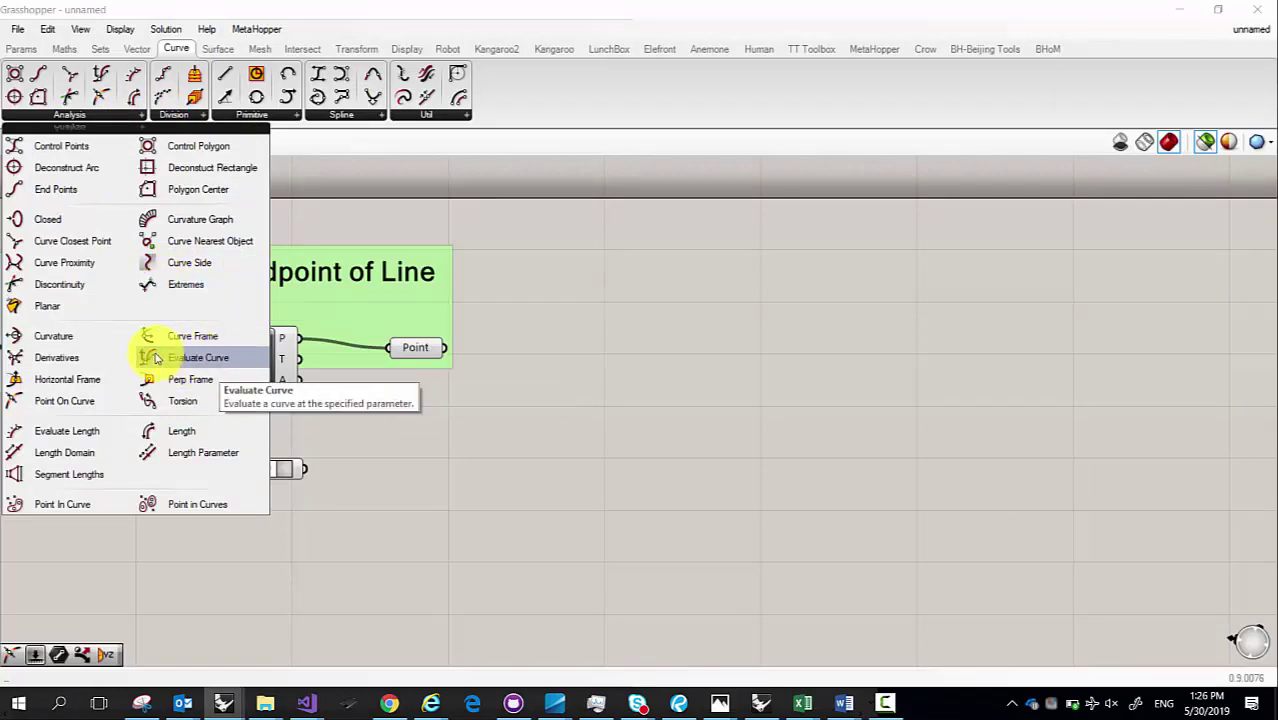
{"action": "left_click", "coordinate": [453, 397]}
Step: Restore the Grasshopper window beside Rhino and select the Line container in the Step 3 group to preview the line
{"action": "left_click_drag", "start_coordinate": [380, 499], "coordinate": [157, 448]}
{"action": "right_click_drag", "start_coordinate": [157, 448], "coordinate": [427, 430]}
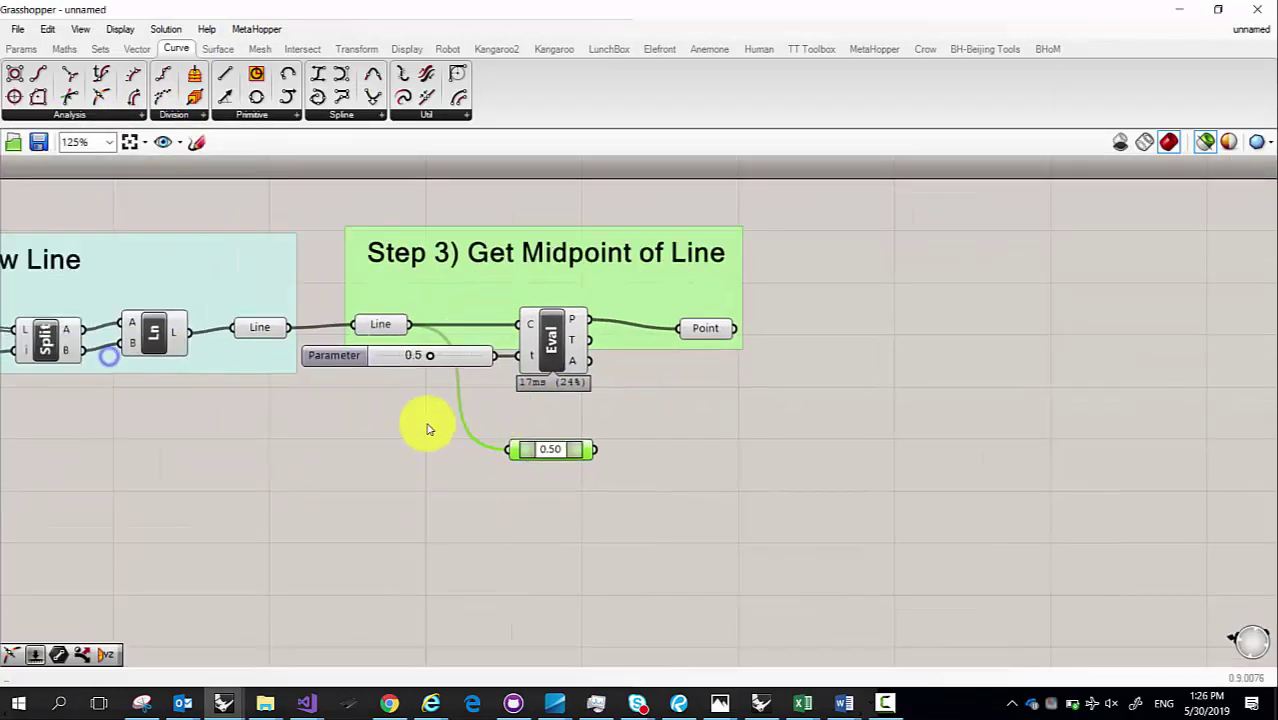
{"action": "double_click", "coordinate": [357, 7]}
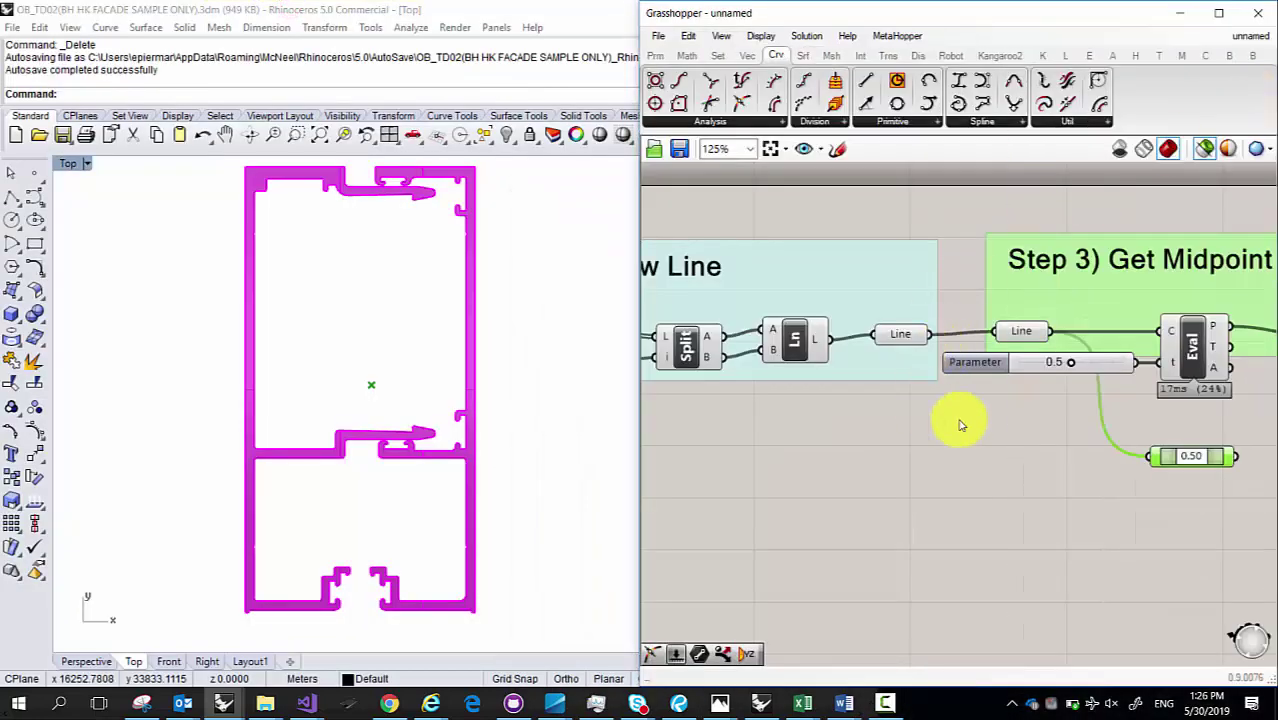
{"action": "right_click_drag", "start_coordinate": [961, 422], "coordinate": [728, 447]}
{"action": "left_click", "coordinate": [778, 354]}
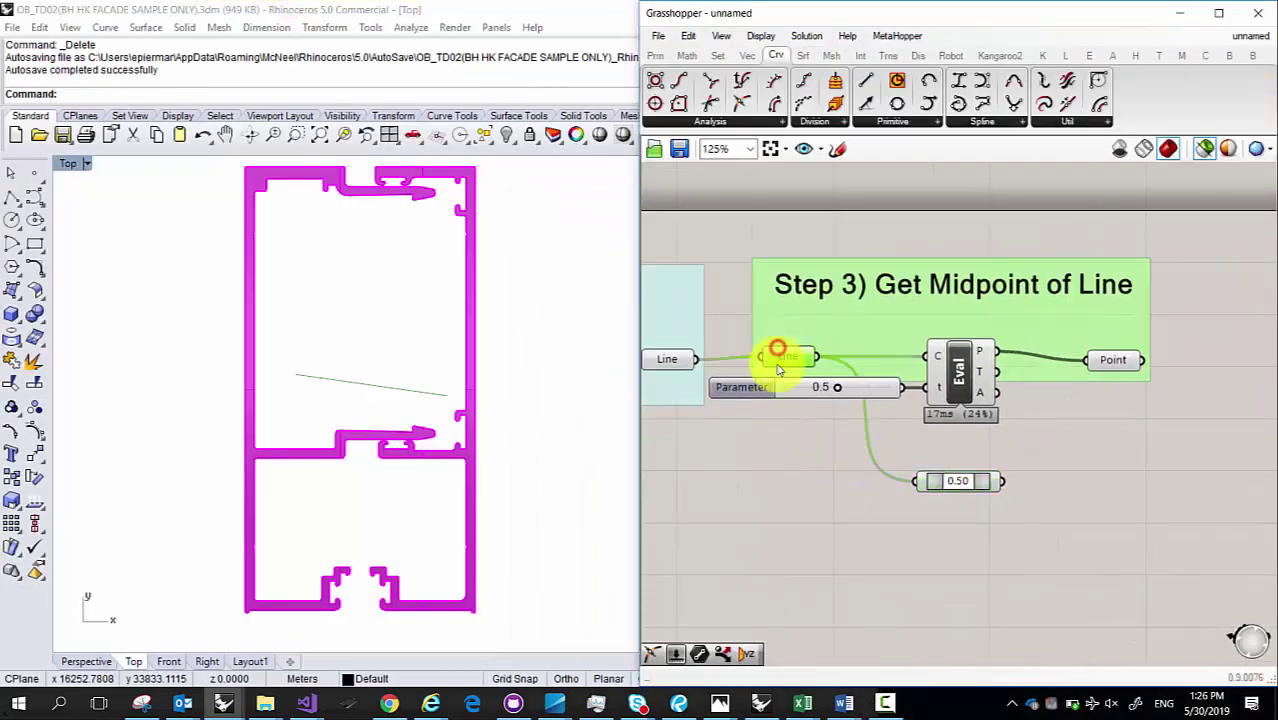
Step: Select the Geo input container and hide the two façade profile surfaces in Rhino
{"action": "scroll", "coordinate": [775, 352], "scroll_direction": "down", "scroll_amount": 5}
{"action": "scroll", "coordinate": [713, 414], "scroll_direction": "up", "scroll_amount": 4}
{"action": "right_click_drag", "start_coordinate": [738, 422], "coordinate": [870, 322]}
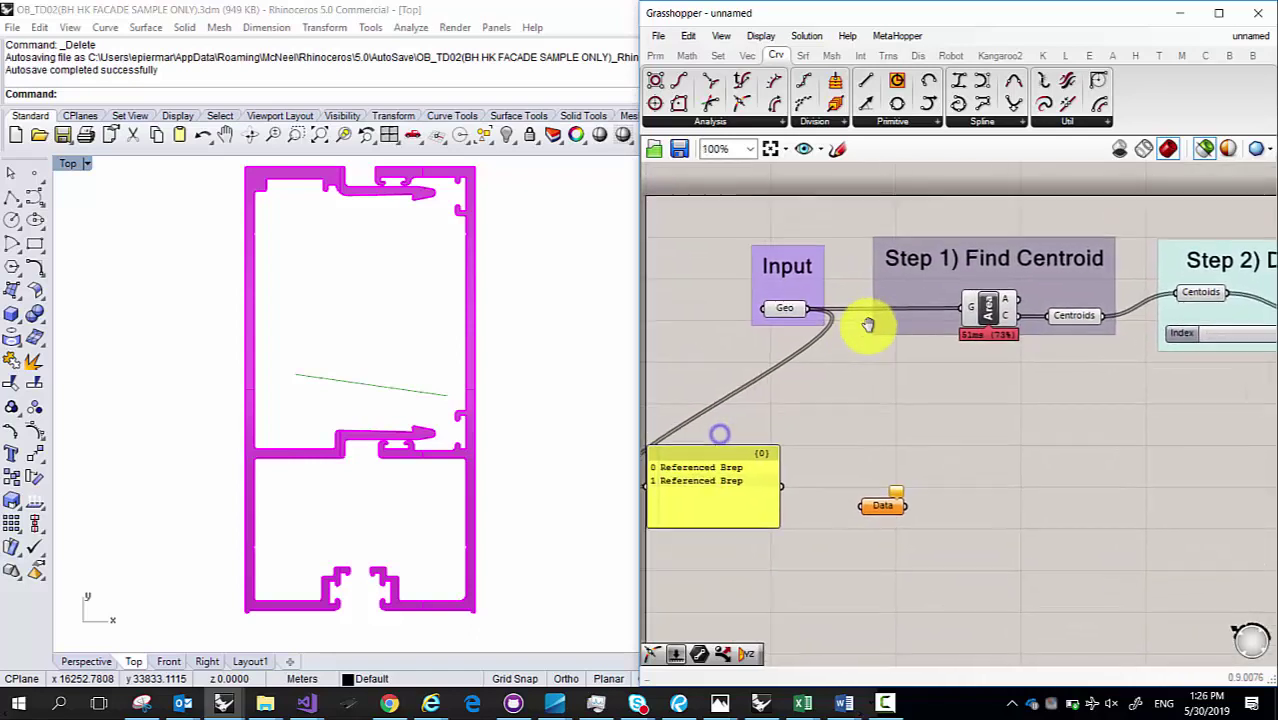
{"action": "left_click", "coordinate": [783, 313]}
{"action": "left_click_drag", "start_coordinate": [432, 332], "coordinate": [180, 280]}
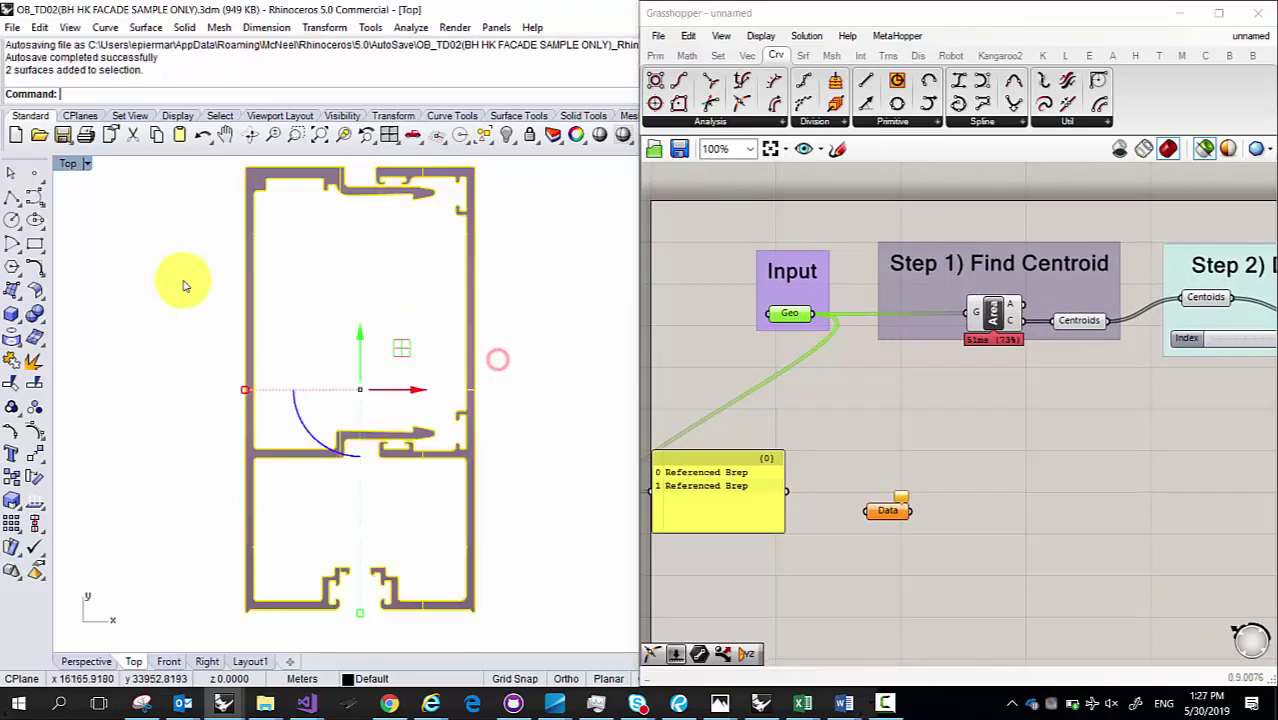
{"action": "left_click", "coordinate": [505, 137]}
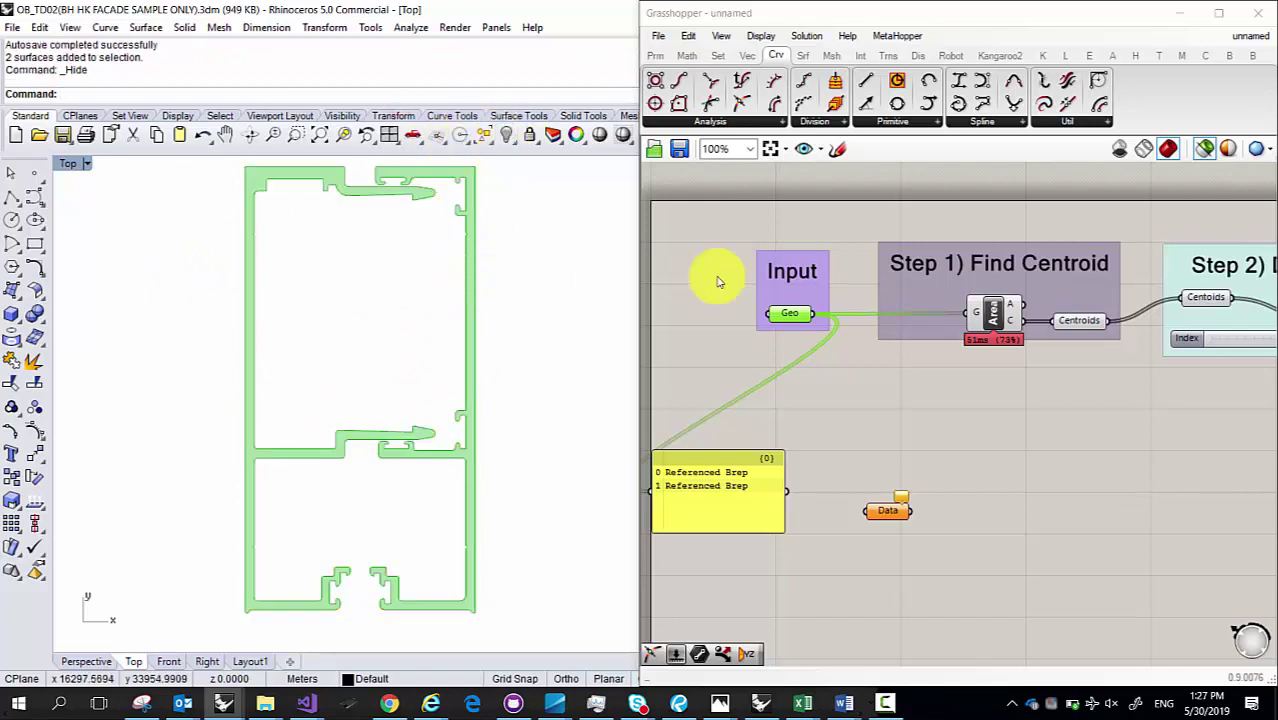
Step: Preview the definition's stages one after another by selecting the Geo, Centroids, Line and Point containers
{"action": "left_click", "coordinate": [792, 322]}
{"action": "right_click_drag", "start_coordinate": [833, 348], "coordinate": [742, 354]}
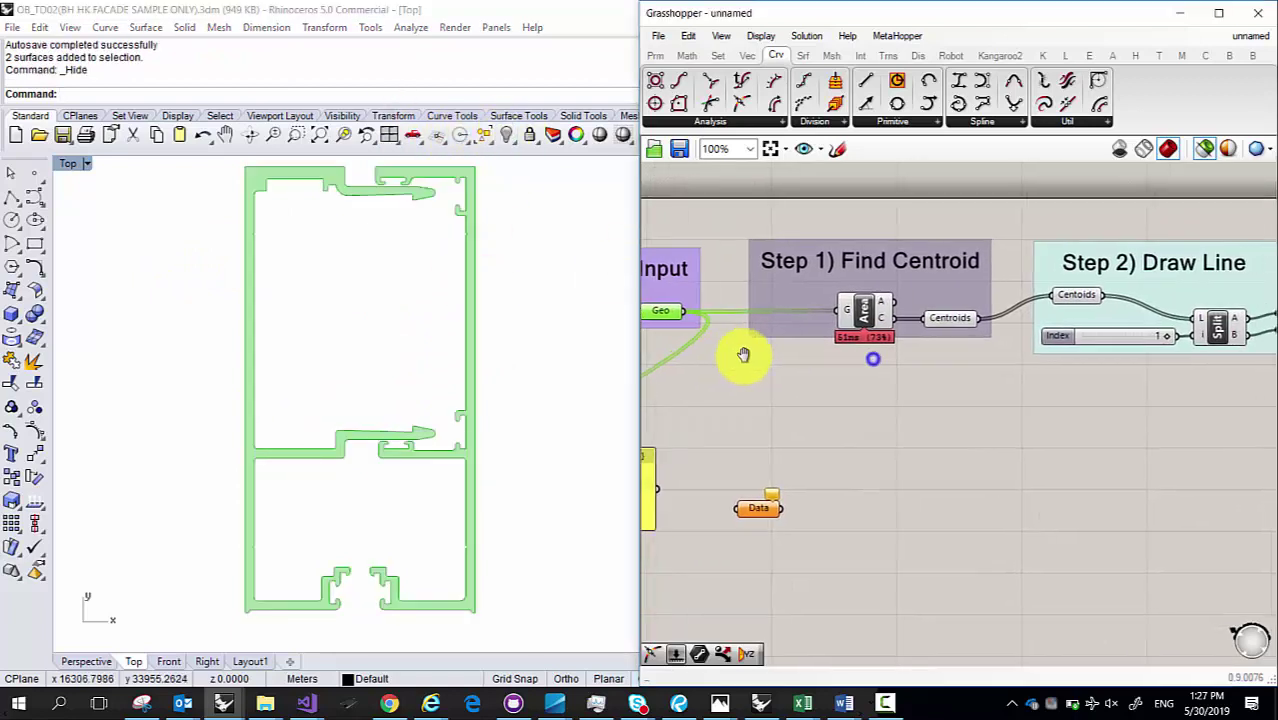
{"action": "left_click", "coordinate": [948, 320]}
{"action": "right_click_drag", "start_coordinate": [948, 320], "coordinate": [778, 340]}
{"action": "right_click_drag", "start_coordinate": [1180, 345], "coordinate": [890, 359]}
{"action": "left_click", "coordinate": [1043, 327]}
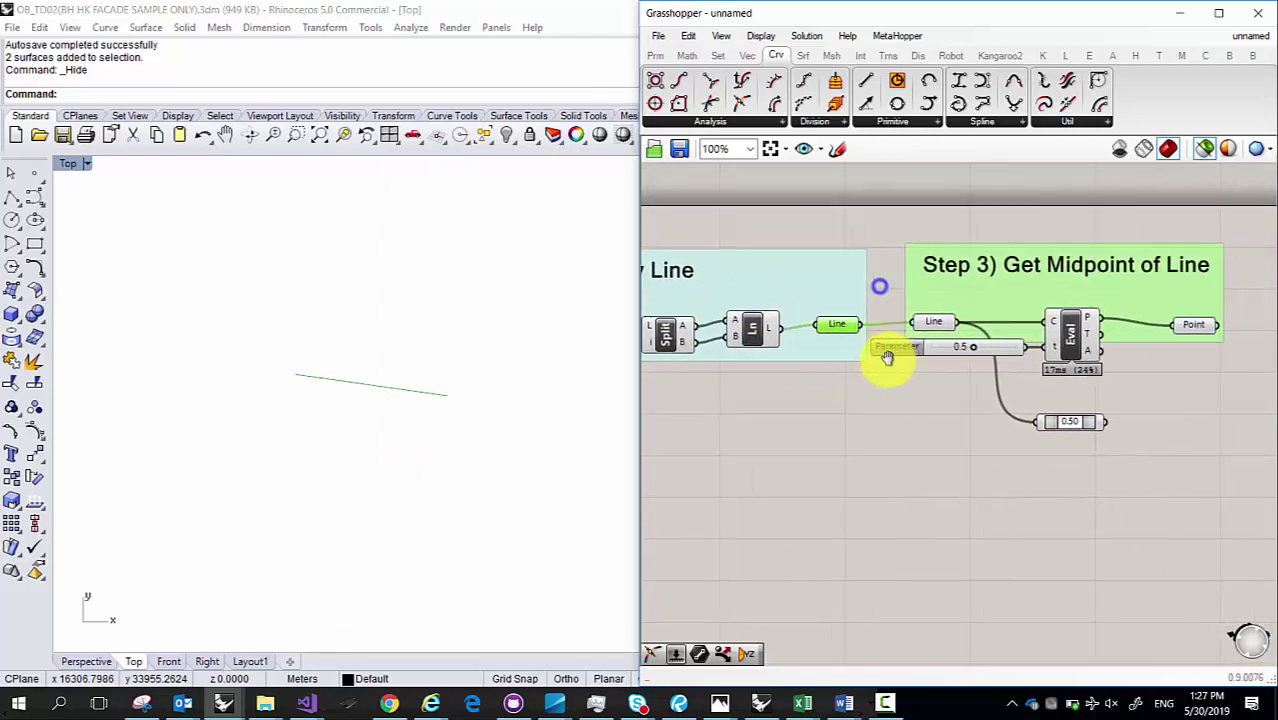
{"action": "right_click_drag", "start_coordinate": [1148, 365], "coordinate": [1087, 362]}
{"action": "left_click", "coordinate": [1100, 336]}
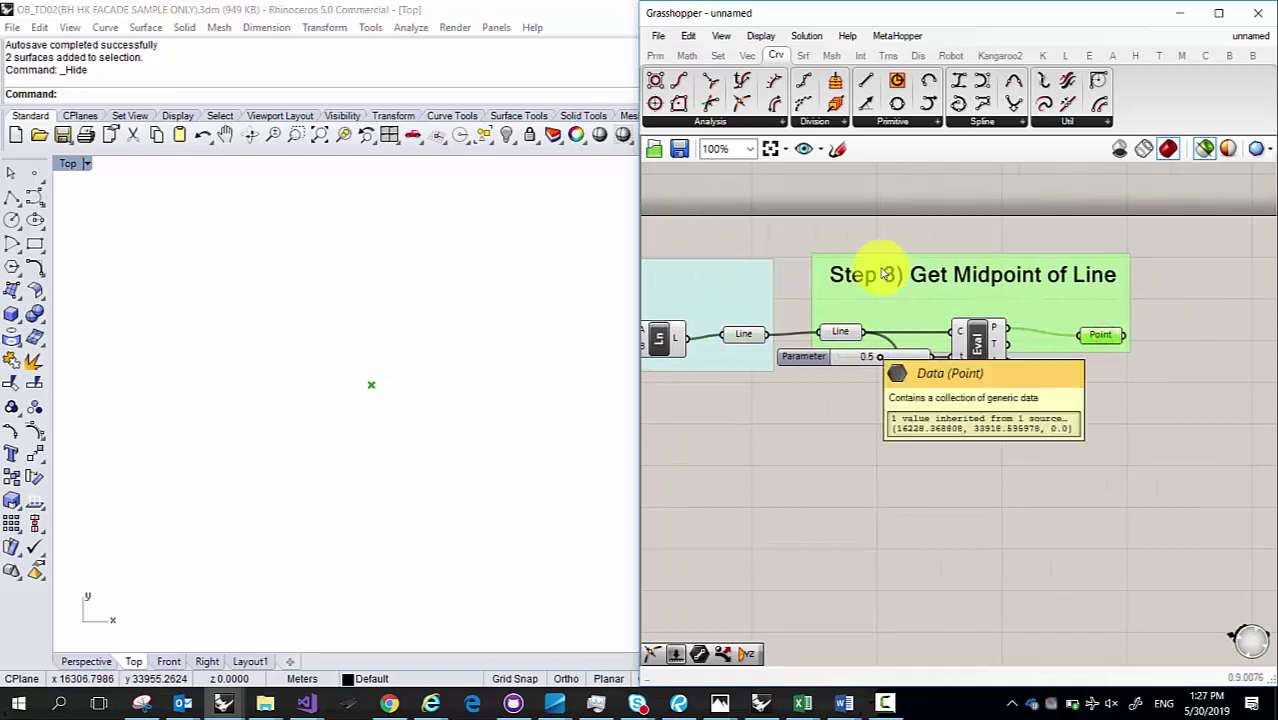
Step: Preview the Geo input again, show the hidden profile surfaces in Rhino and select both of them
{"action": "scroll", "coordinate": [1098, 336], "scroll_direction": "down", "scroll_amount": 3}
{"action": "right_click_drag", "start_coordinate": [755, 347], "coordinate": [1004, 357]}
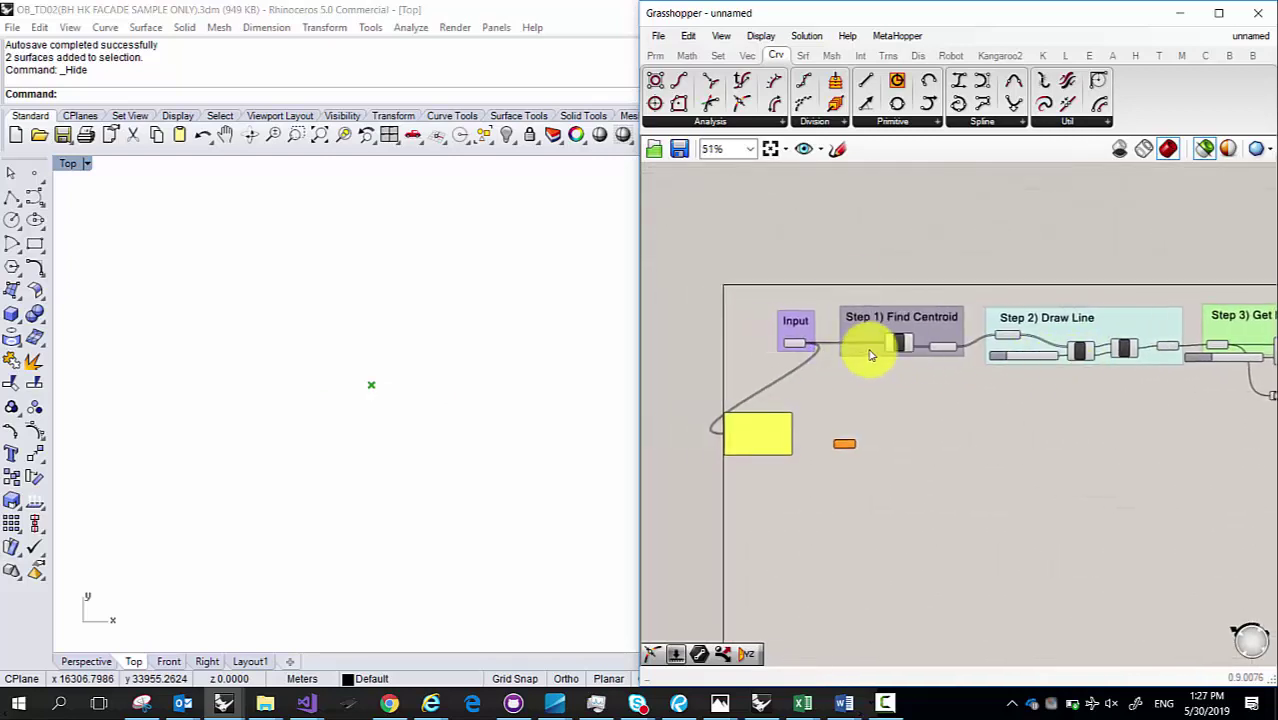
{"action": "left_click", "coordinate": [793, 346]}
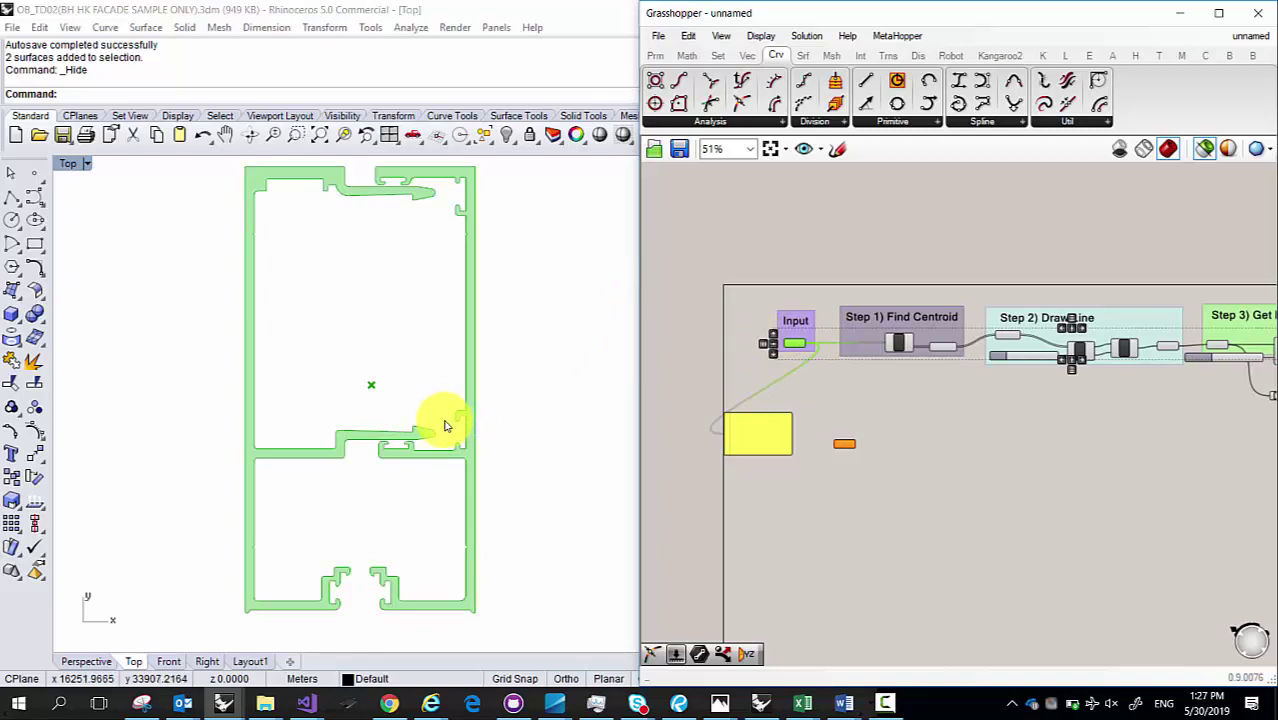
{"action": "left_click", "coordinate": [507, 137]}
{"action": "left_click", "coordinate": [525, 166]}
{"action": "left_click_drag", "start_coordinate": [533, 472], "coordinate": [325, 425]}
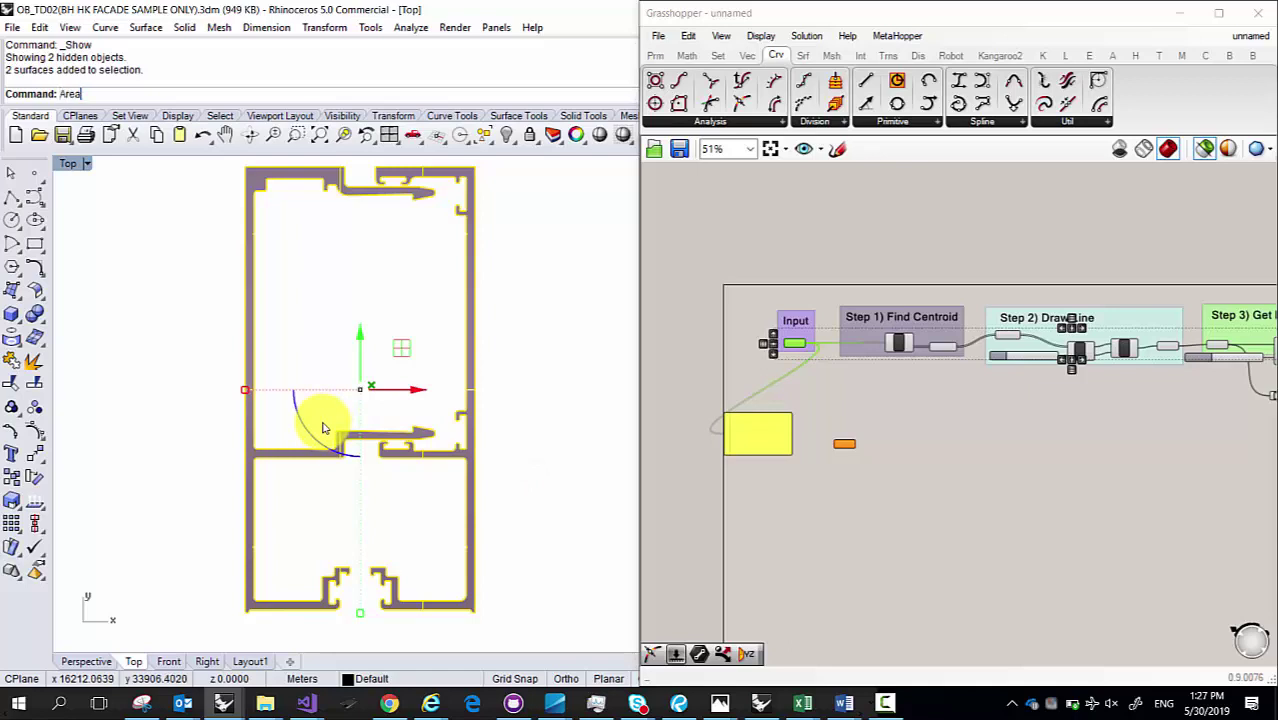
Step: Run the AreaCentroid command on the two selected profile surfaces
{"action": "key", "text": "BackSpace"}
{"action": "key", "text": "BackSpace"}
{"action": "key", "text": "BackSpace"}
{"action": "type", "text": "Centroi"}
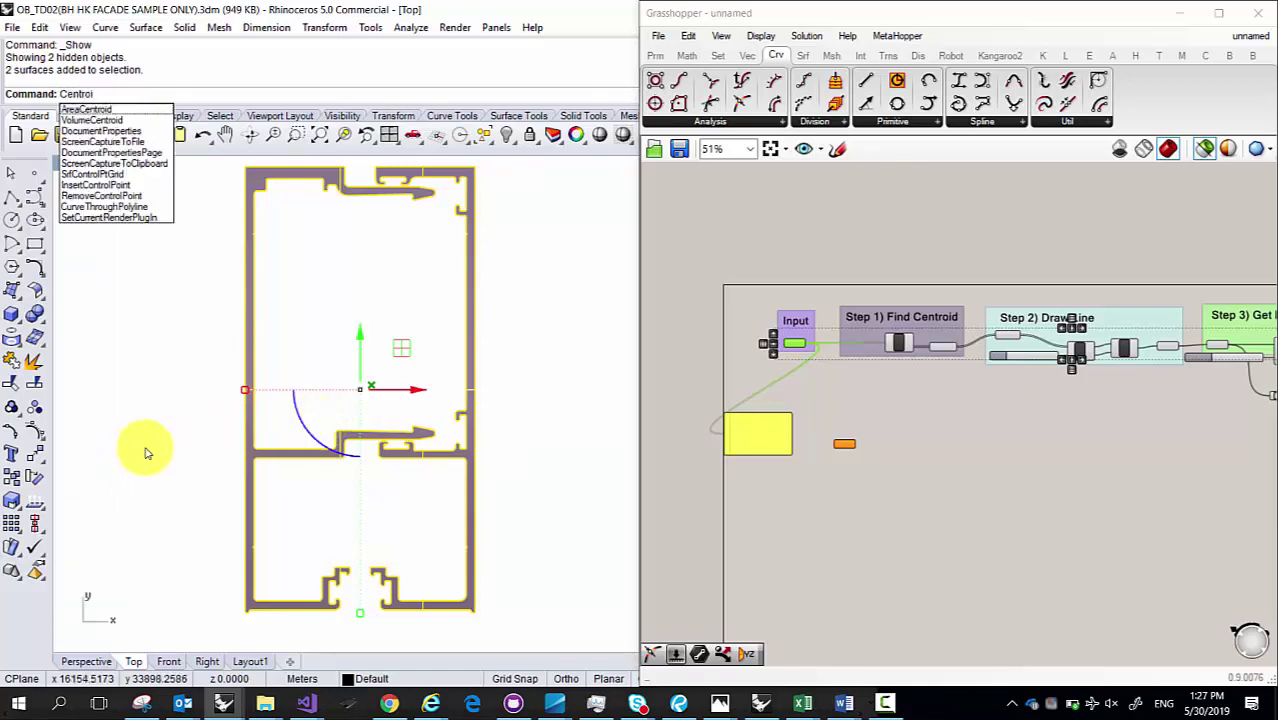
{"action": "left_click", "coordinate": [107, 113]}
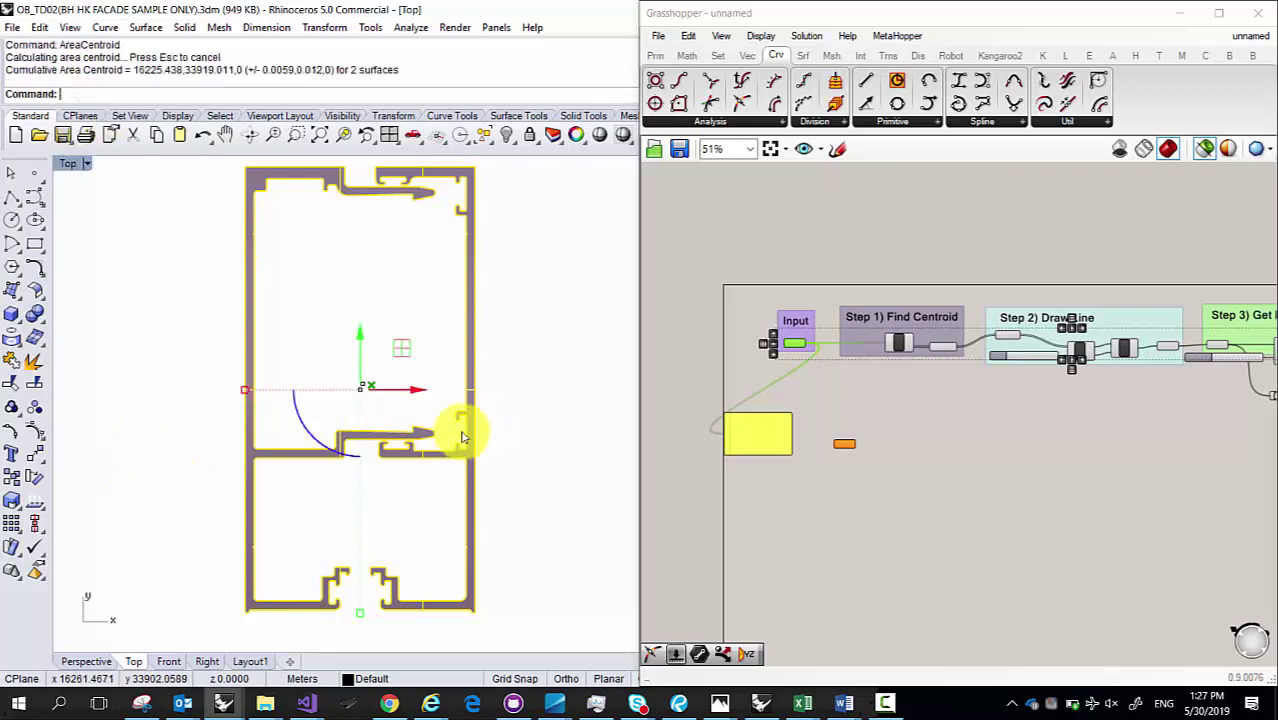
Step: Compare the new area centroid point with the Grasshopper midpoint in the Top view, and select the area centroid point
{"action": "scroll", "coordinate": [380, 388], "scroll_direction": "up", "scroll_amount": 5}
{"action": "scroll", "coordinate": [373, 391], "scroll_direction": "down", "scroll_amount": 5}
{"action": "scroll", "coordinate": [342, 422], "scroll_direction": "up", "scroll_amount": 3}
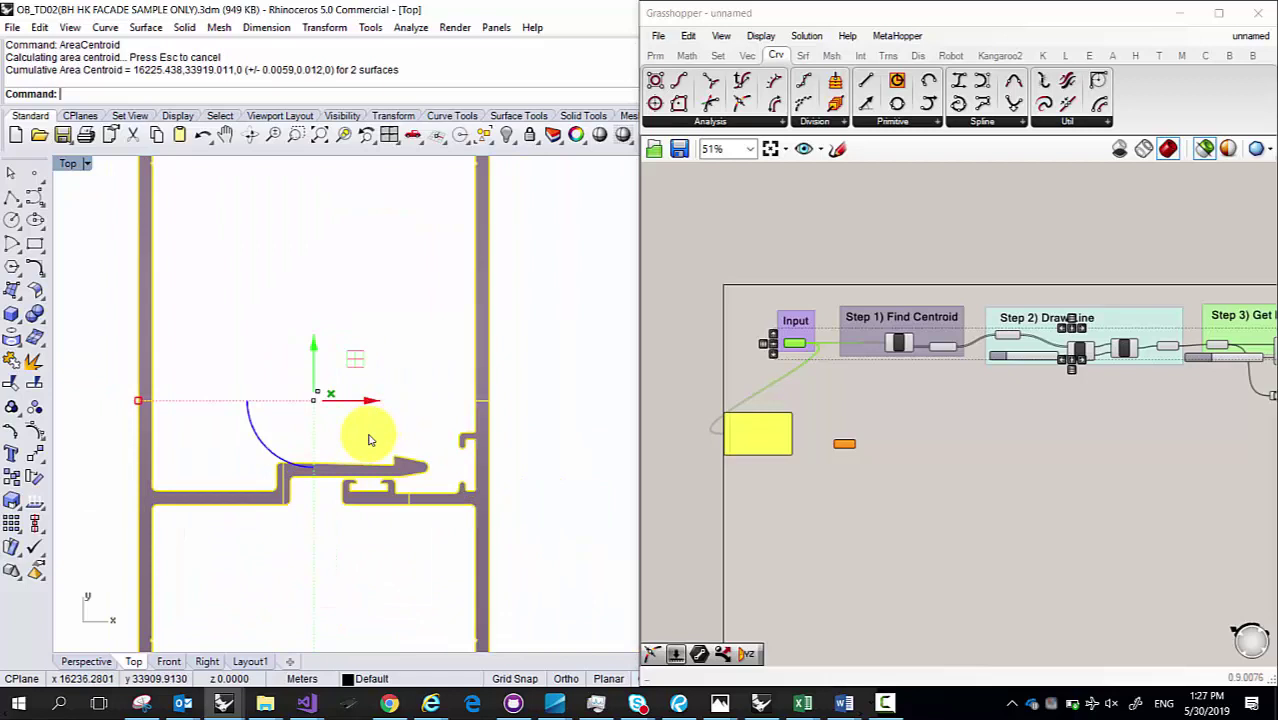
{"action": "scroll", "coordinate": [317, 417], "scroll_direction": "down", "scroll_amount": 3}
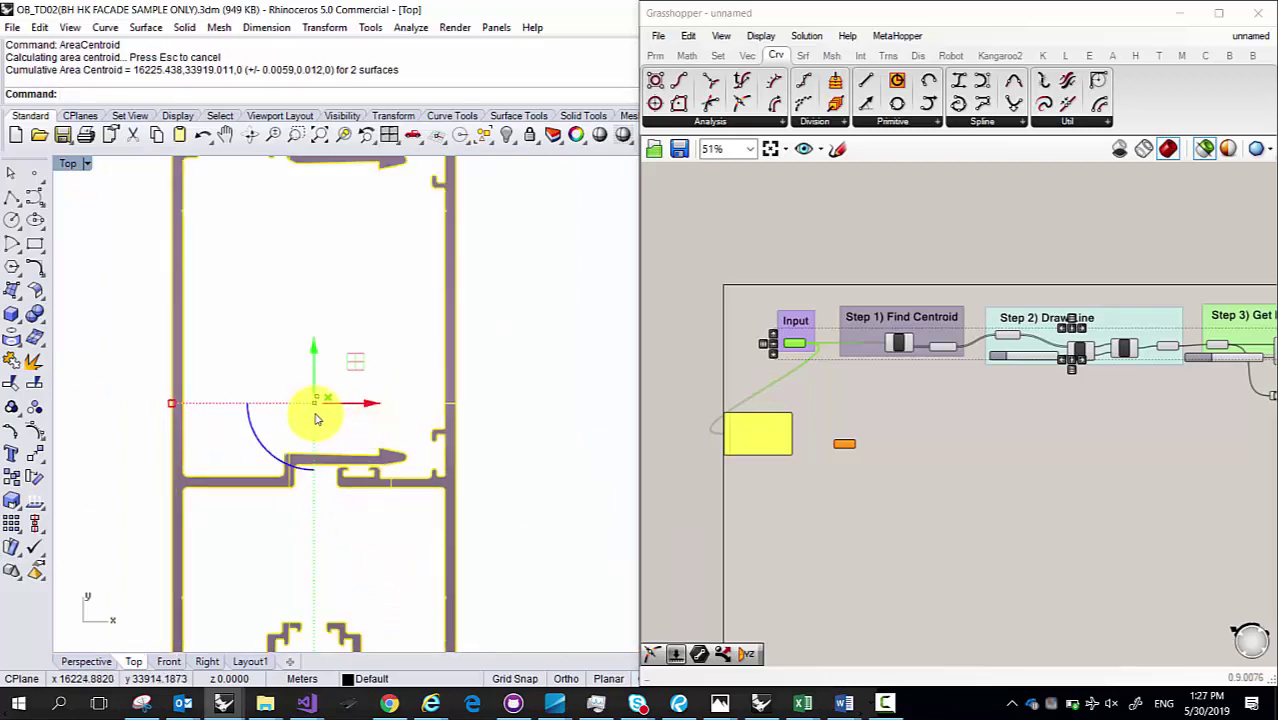
{"action": "left_click", "coordinate": [346, 418]}
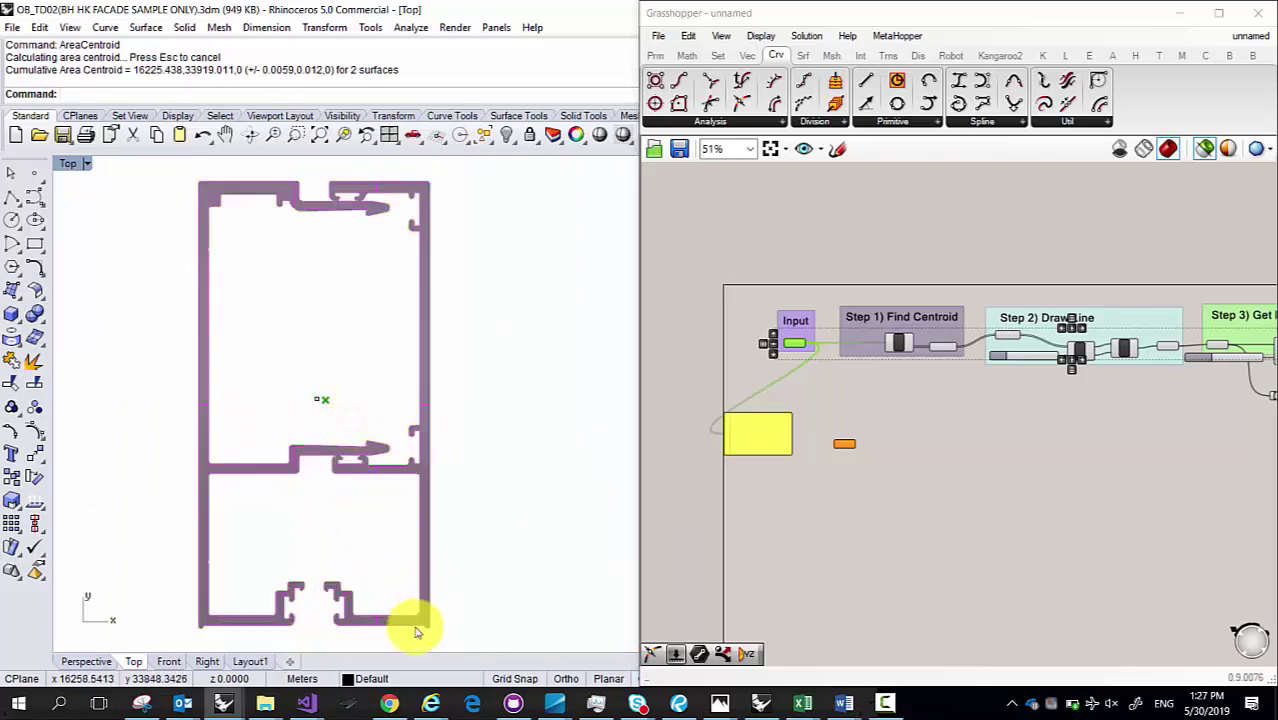
{"action": "scroll", "coordinate": [320, 400], "scroll_direction": "up", "scroll_amount": 4}
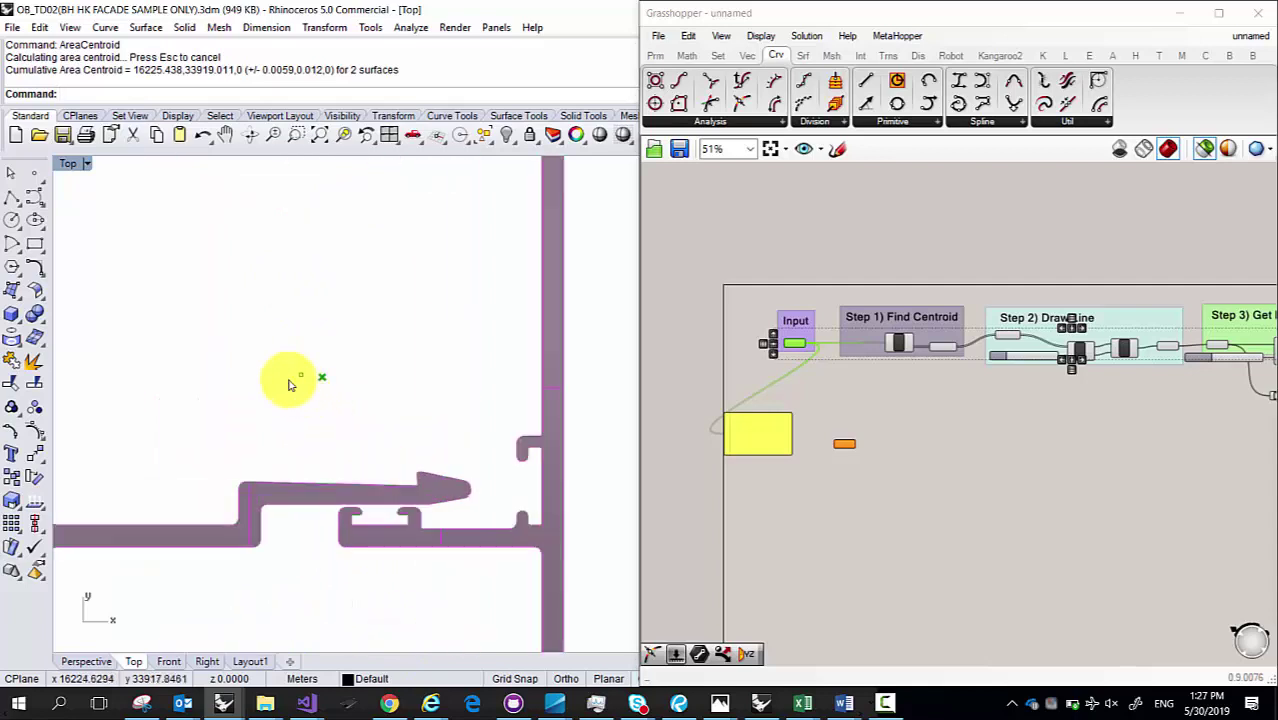
{"action": "left_click", "coordinate": [315, 387]}
{"action": "scroll", "coordinate": [300, 390], "scroll_direction": "down", "scroll_amount": 3}
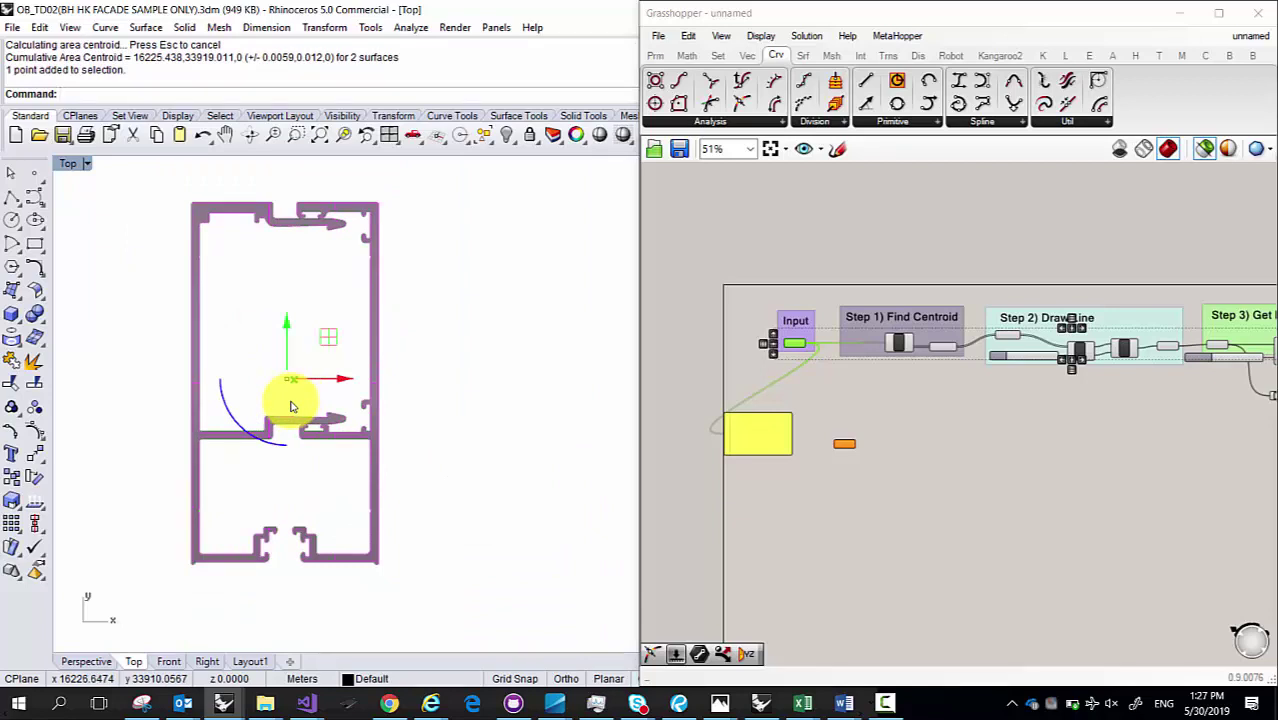
Step: Select the Centroids container in the Step 1 group and examine both centroids against the façade profile
{"action": "scroll", "coordinate": [941, 428], "scroll_direction": "up", "scroll_amount": 5}
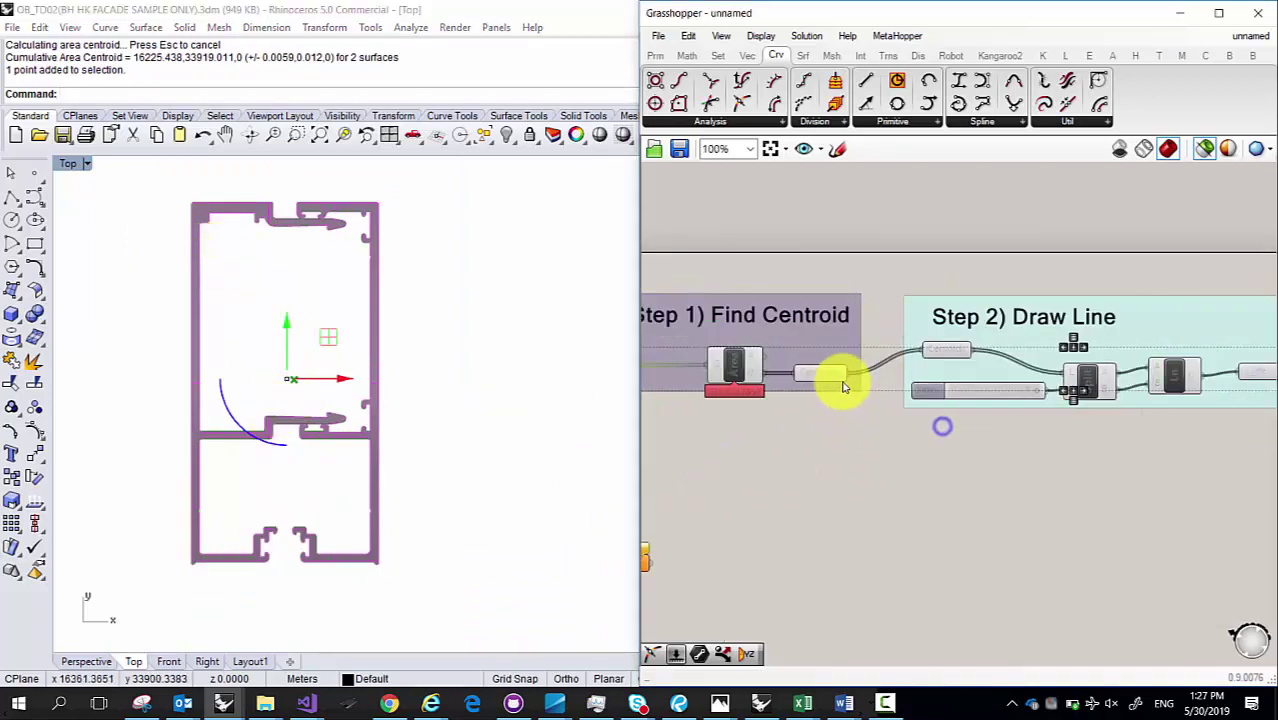
{"action": "left_click", "coordinate": [666, 296]}
{"action": "scroll", "coordinate": [313, 389], "scroll_direction": "down", "scroll_amount": 5}
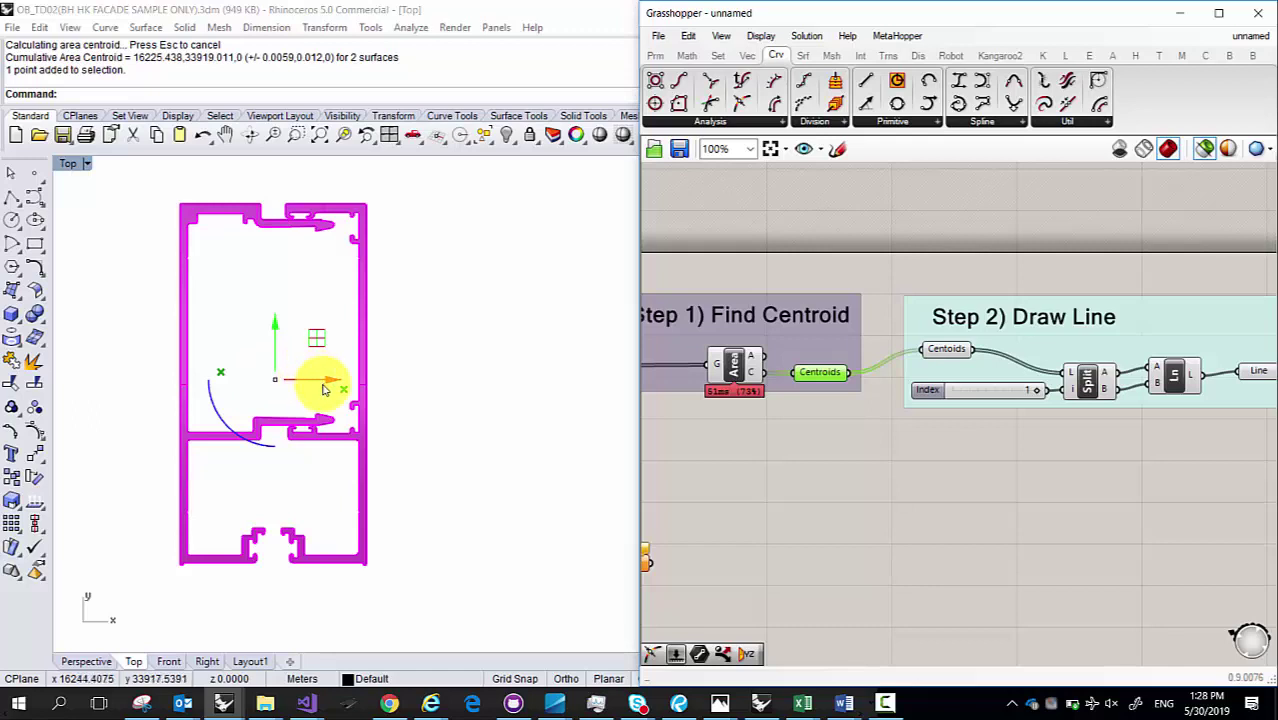
{"action": "scroll", "coordinate": [300, 388], "scroll_direction": "up", "scroll_amount": 3}
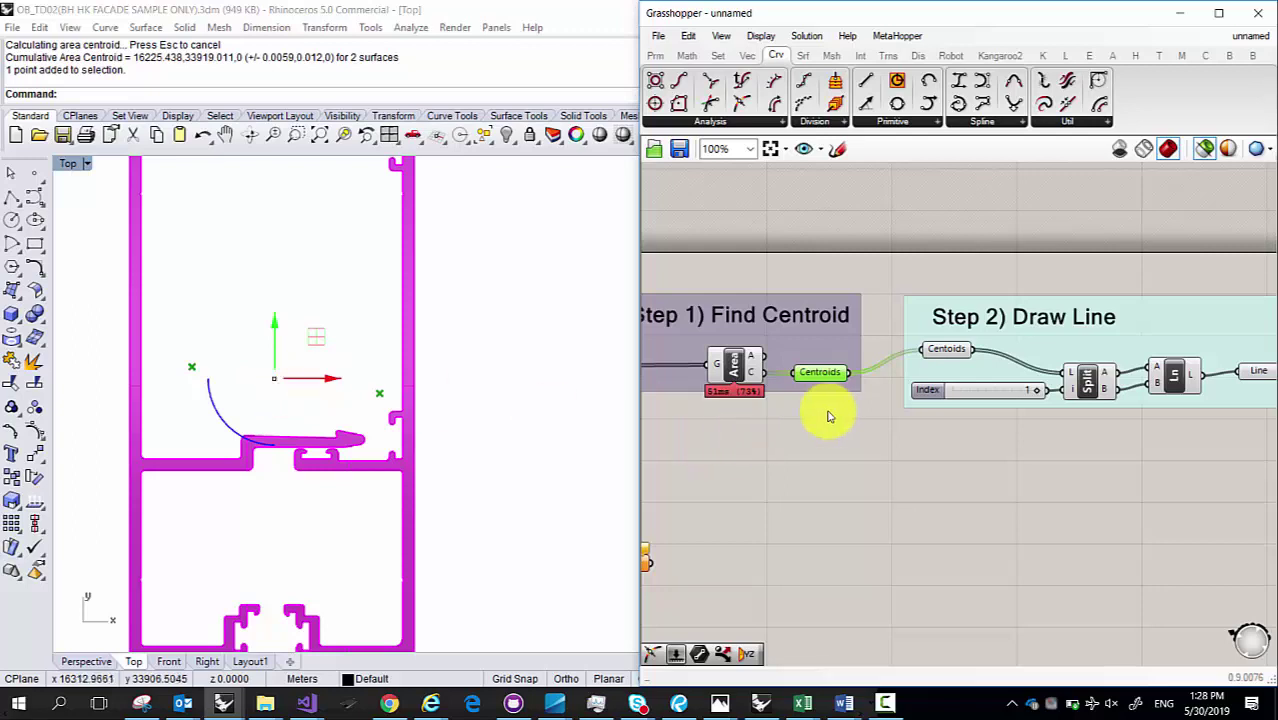
Step: Move the Point container closer to Evaluate Curve and add the Line, Evaluate Curve and Point components to the Step 3 group
{"action": "right_click_drag", "start_coordinate": [1070, 420], "coordinate": [1038, 374]}
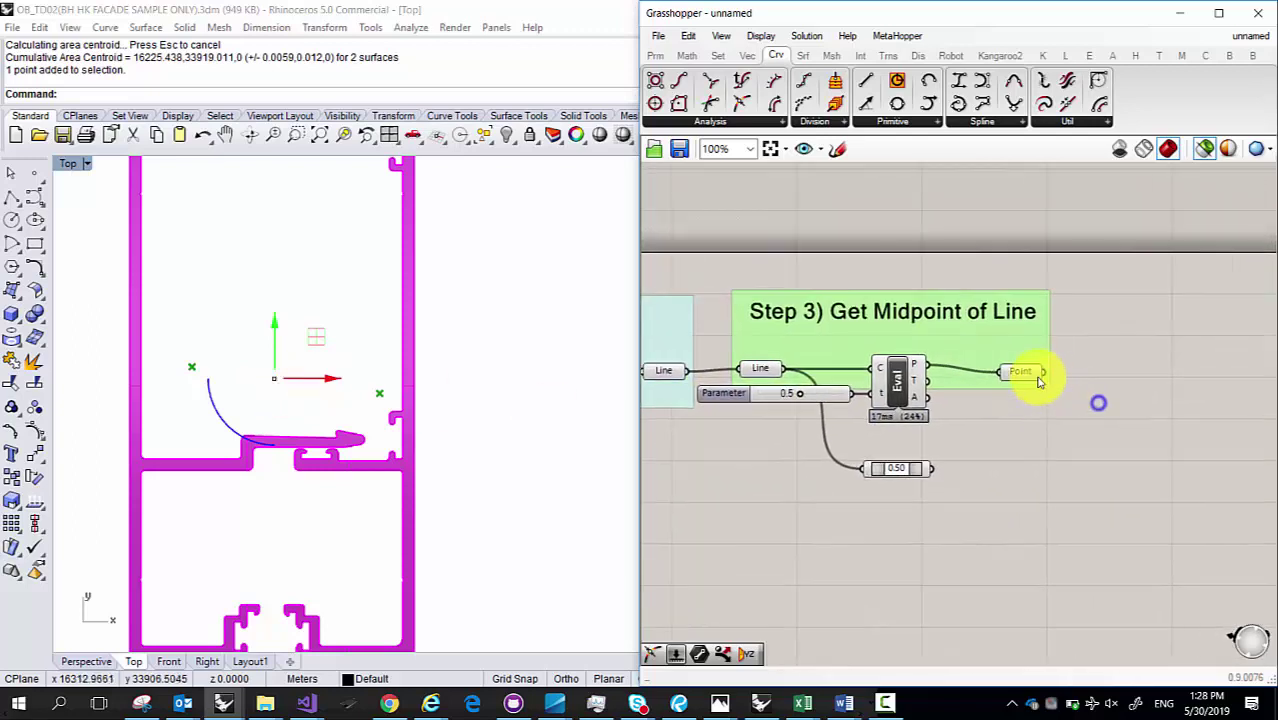
{"action": "left_click_drag", "start_coordinate": [1024, 371], "coordinate": [985, 368]}
{"action": "left_click_drag", "start_coordinate": [722, 332], "coordinate": [1064, 426]}
{"action": "right_click", "coordinate": [940, 336]}
{"action": "left_click", "coordinate": [999, 474]}
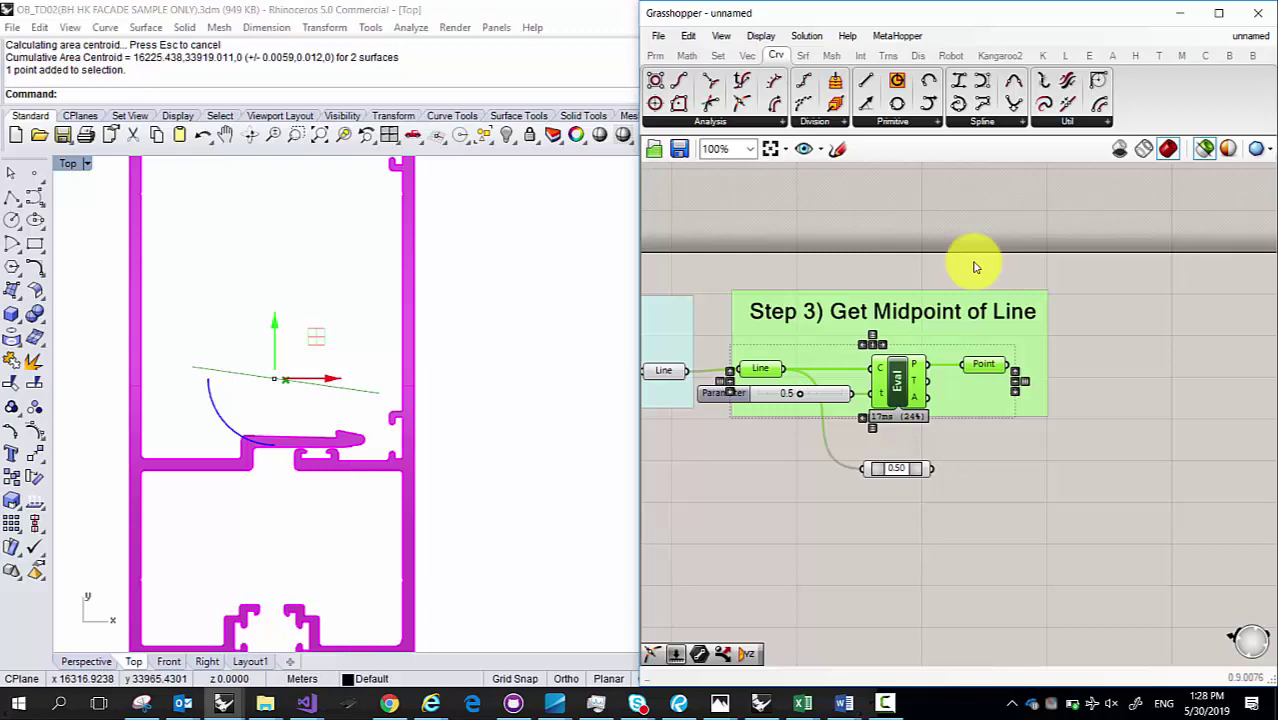
Step: Check the workflow sketch "moment of intertia v2.JPG" in Photos and minimize it again
{"action": "left_click", "coordinate": [728, 700]}
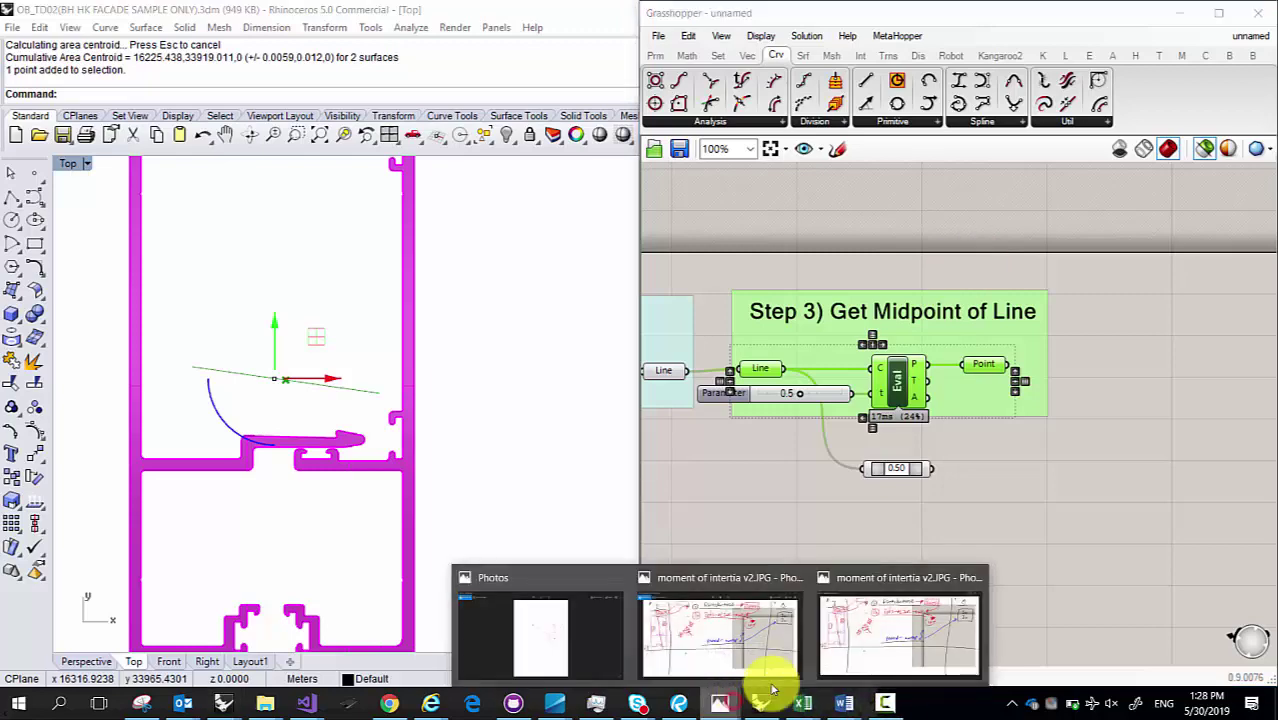
{"action": "left_click", "coordinate": [910, 636]}
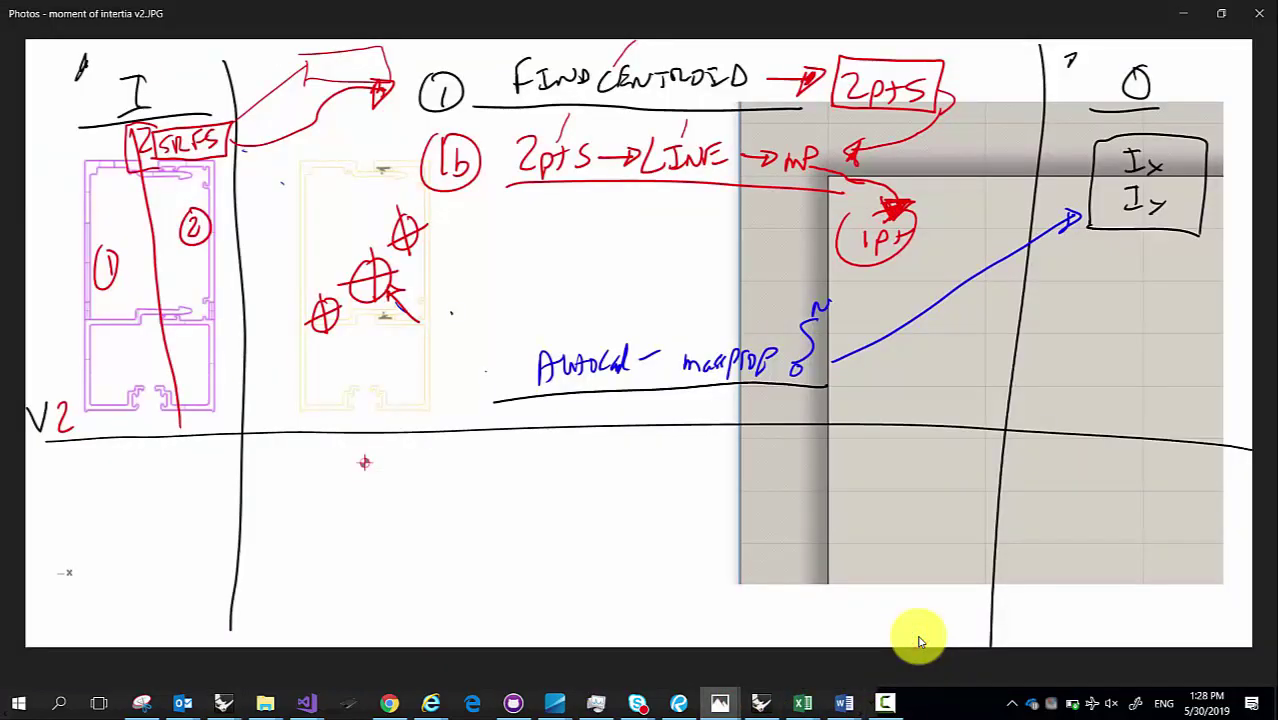
{"action": "left_click", "coordinate": [1183, 13]}
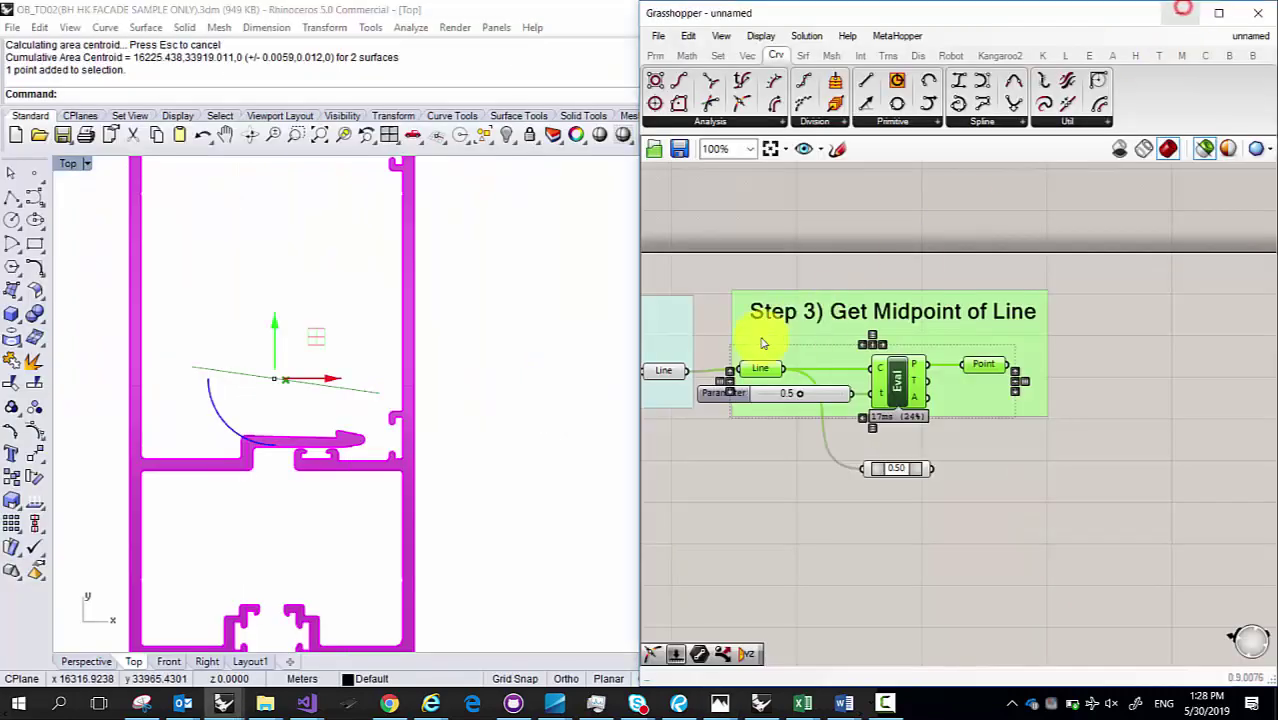
Step: Measure the distance between the Grasshopper midpoint and the area centroid point in Rhino, and repeat the measurement
{"action": "scroll", "coordinate": [340, 380], "scroll_direction": "down", "scroll_amount": 2}
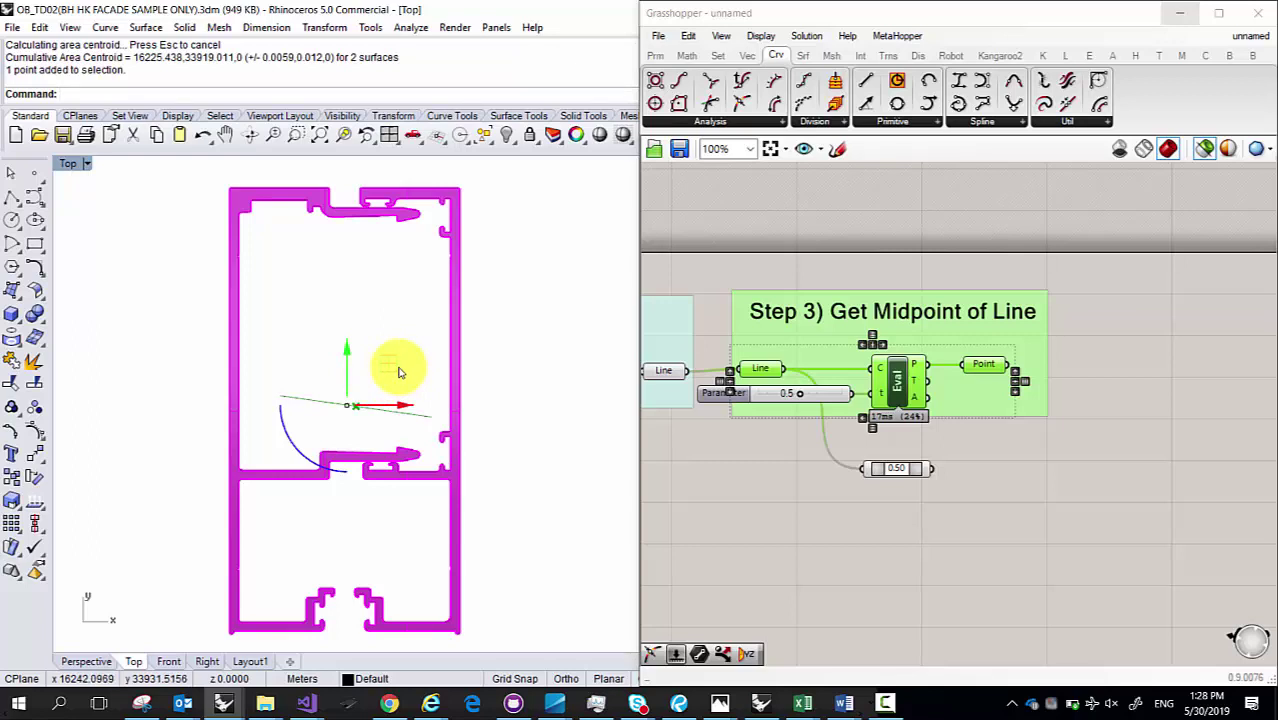
{"action": "right_click_drag", "start_coordinate": [959, 480], "coordinate": [964, 452]}
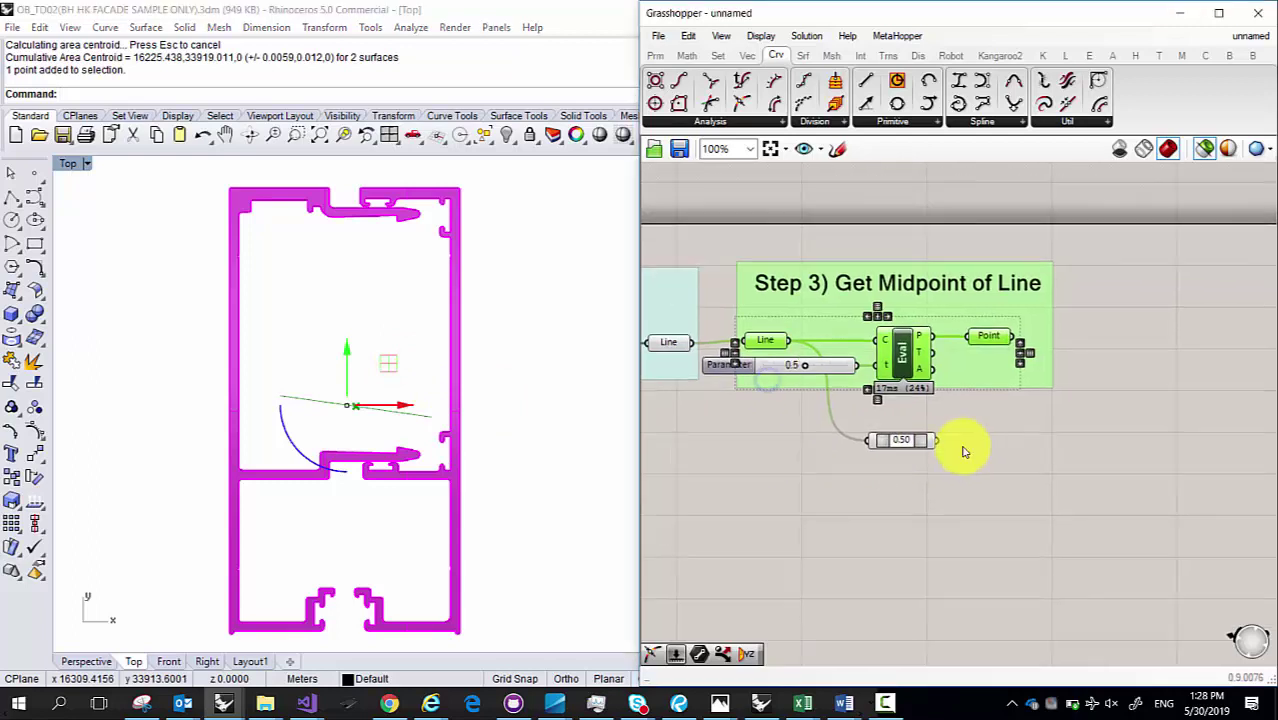
{"action": "scroll", "coordinate": [322, 422], "scroll_direction": "up", "scroll_amount": 5}
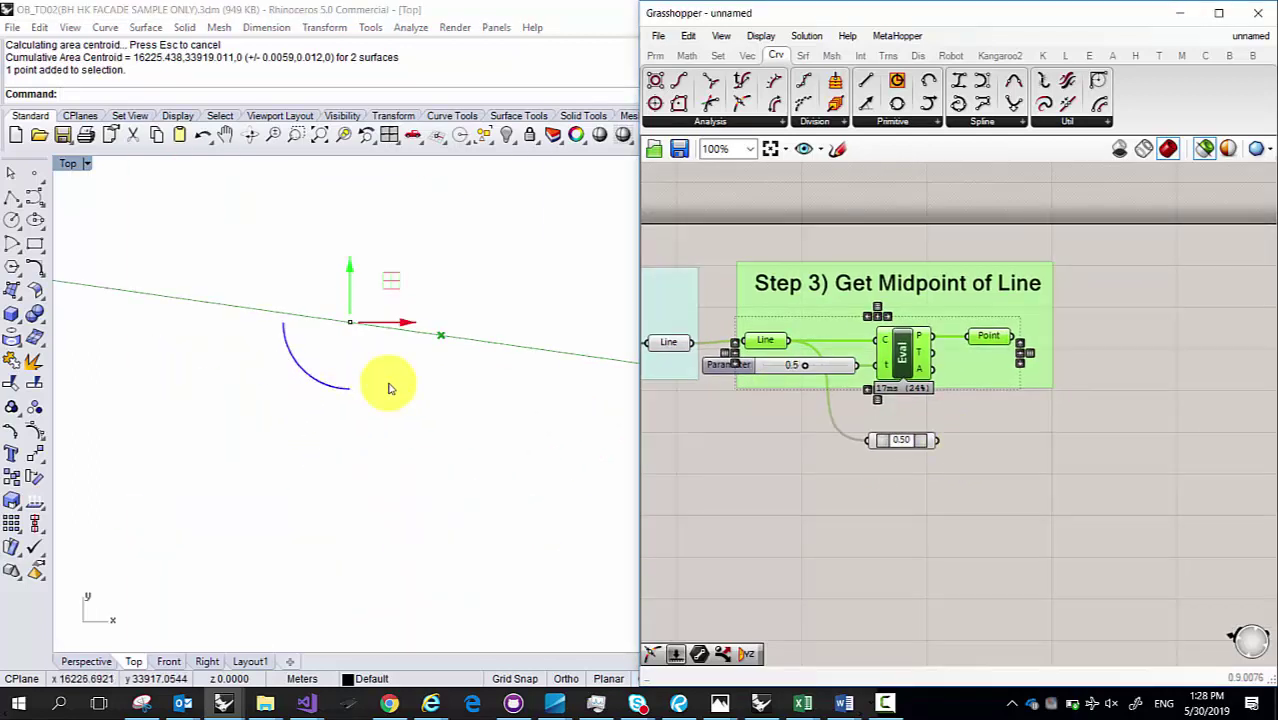
{"action": "type", "text": "D"}
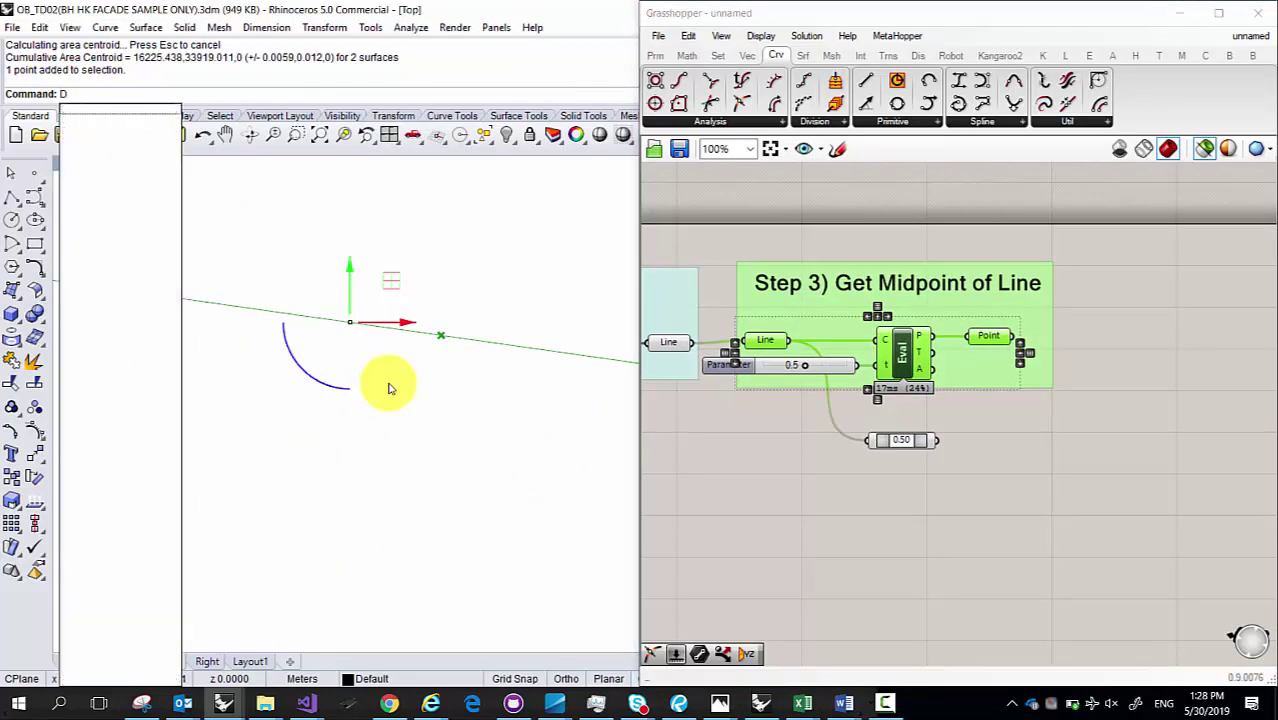
{"action": "type", "text": "istance"}
{"action": "key", "text": "Return"}
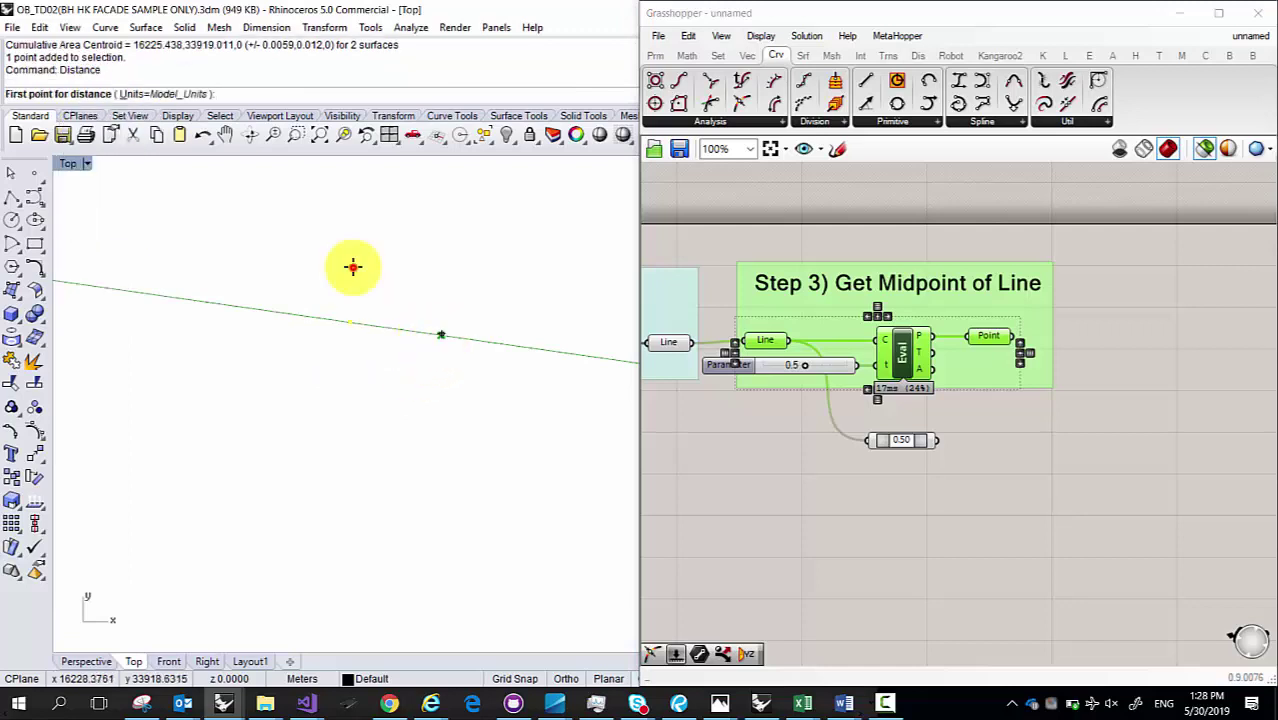
{"action": "left_click", "coordinate": [355, 318]}
{"action": "left_click", "coordinate": [355, 318]}
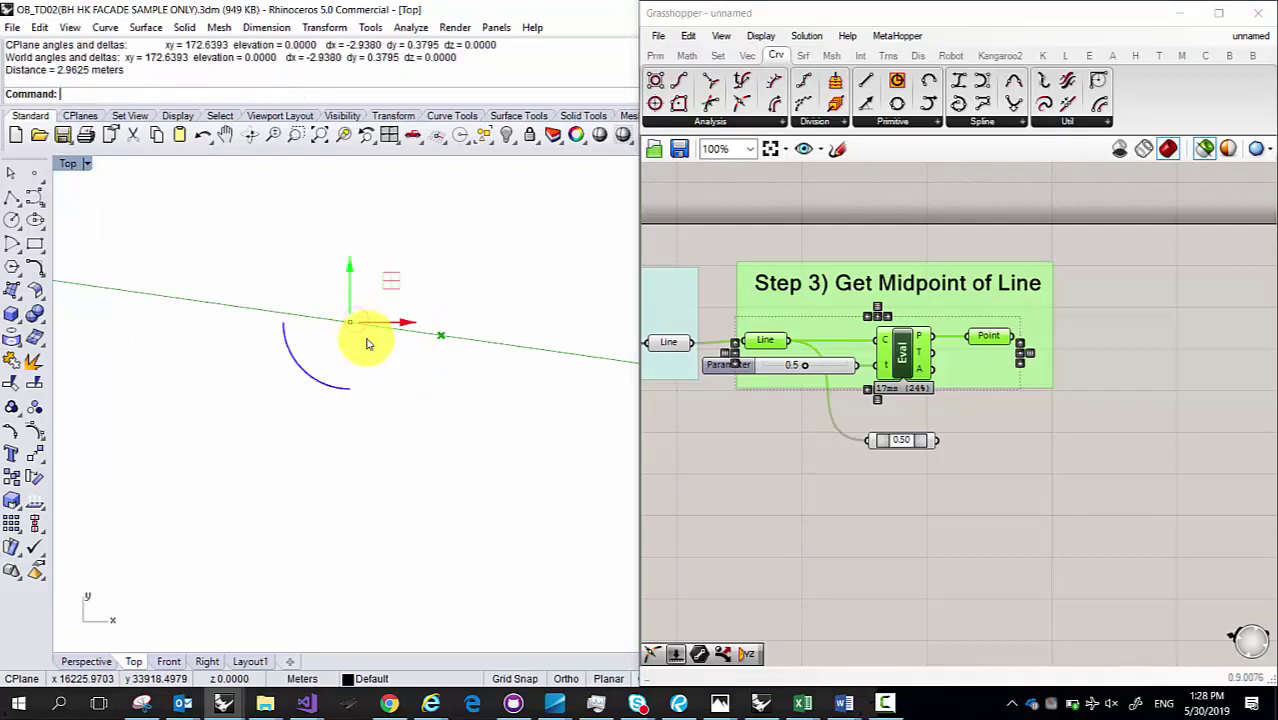
{"action": "right_click", "coordinate": [416, 366]}
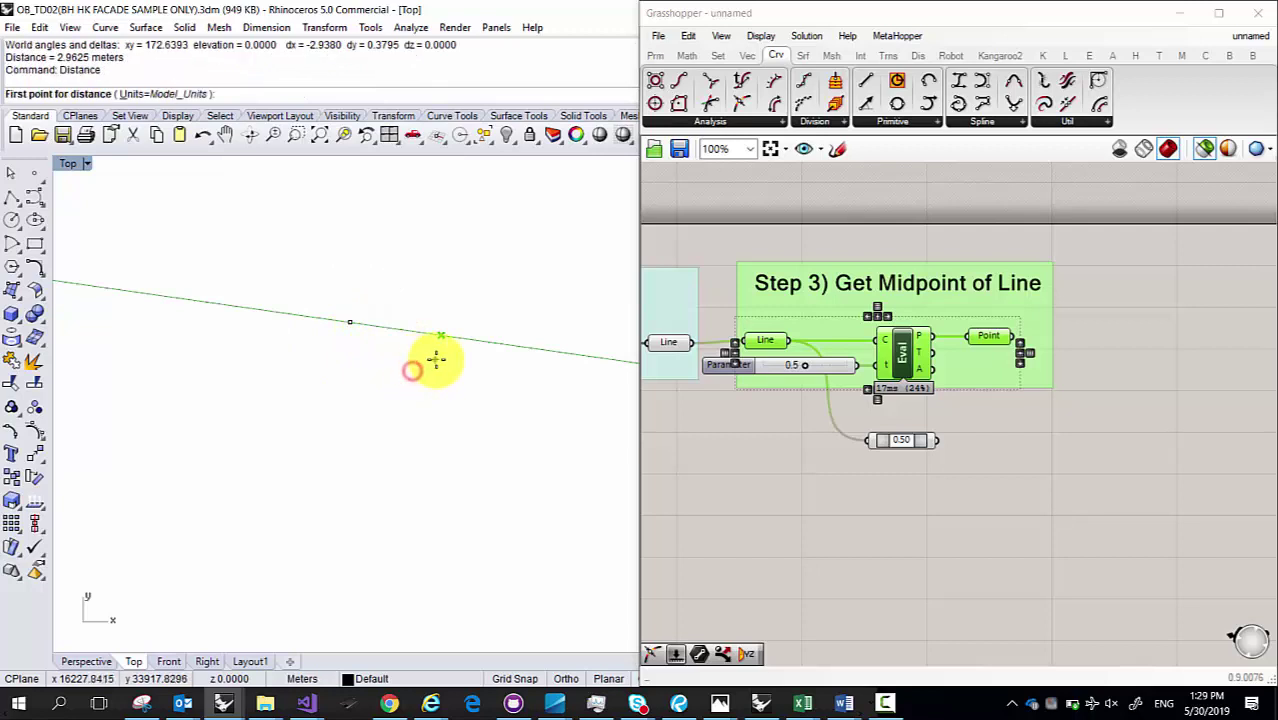
{"action": "left_click", "coordinate": [437, 360]}
{"action": "left_click", "coordinate": [345, 347]}
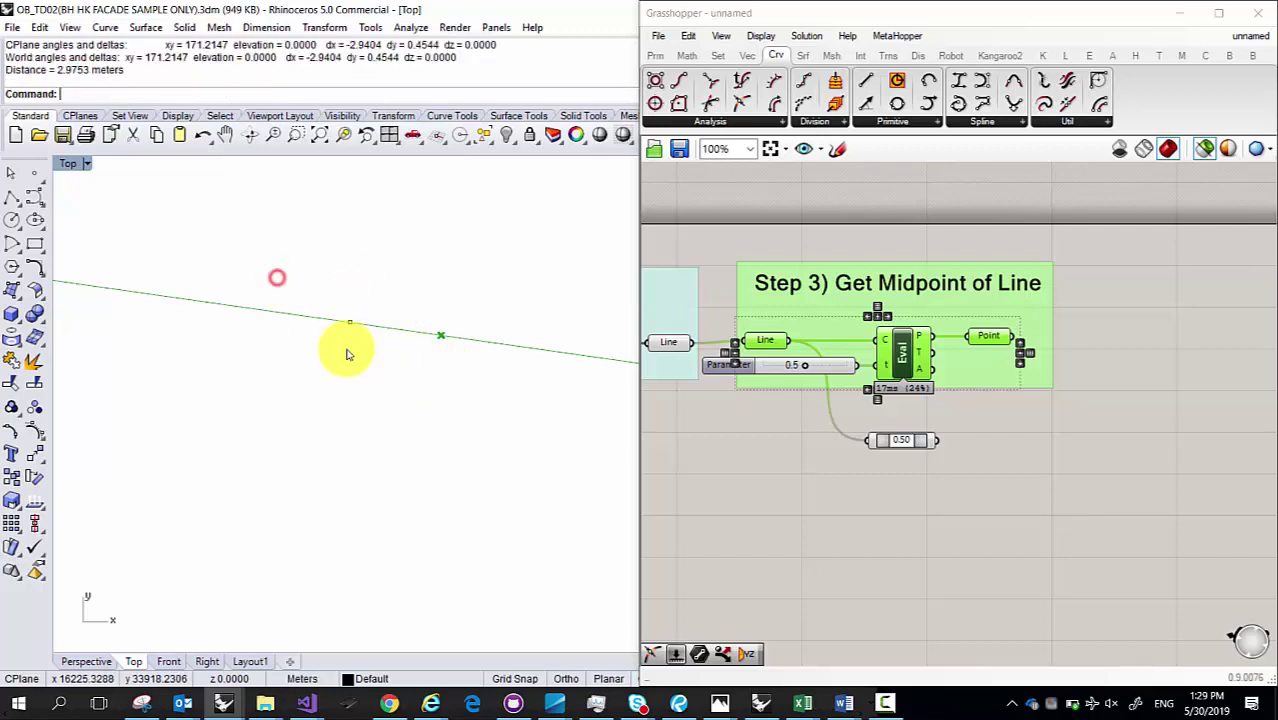
Step: Measure the overall height of the façade profile from its lower outer corner to its upper outer corner
{"action": "scroll", "coordinate": [342, 369], "scroll_direction": "down", "scroll_amount": 6}
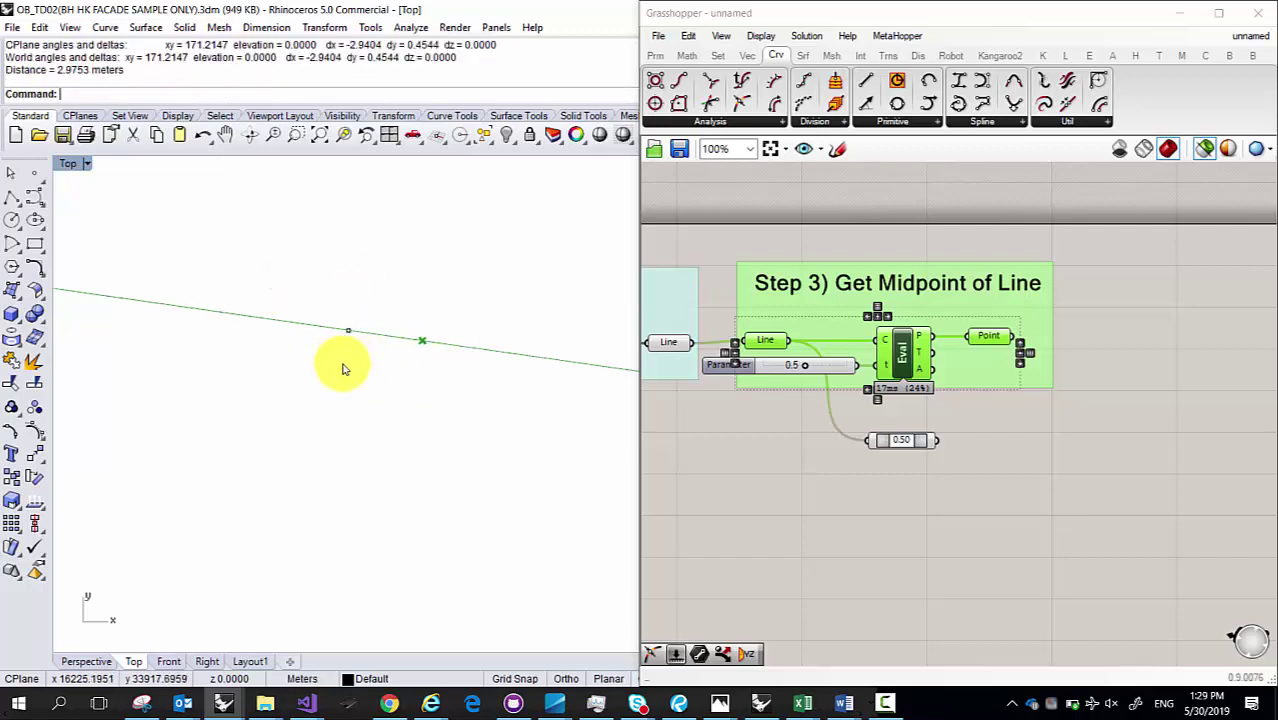
{"action": "scroll", "coordinate": [349, 368], "scroll_direction": "up", "scroll_amount": 2}
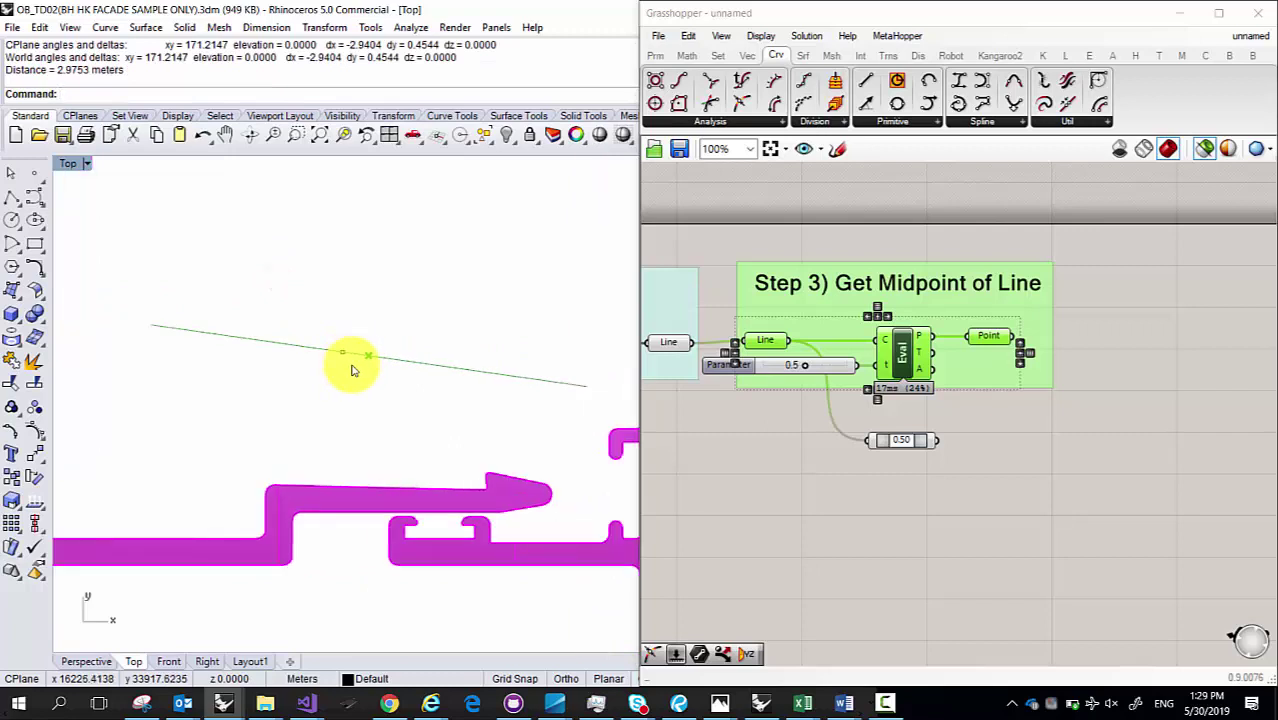
{"action": "scroll", "coordinate": [354, 369], "scroll_direction": "up", "scroll_amount": 1}
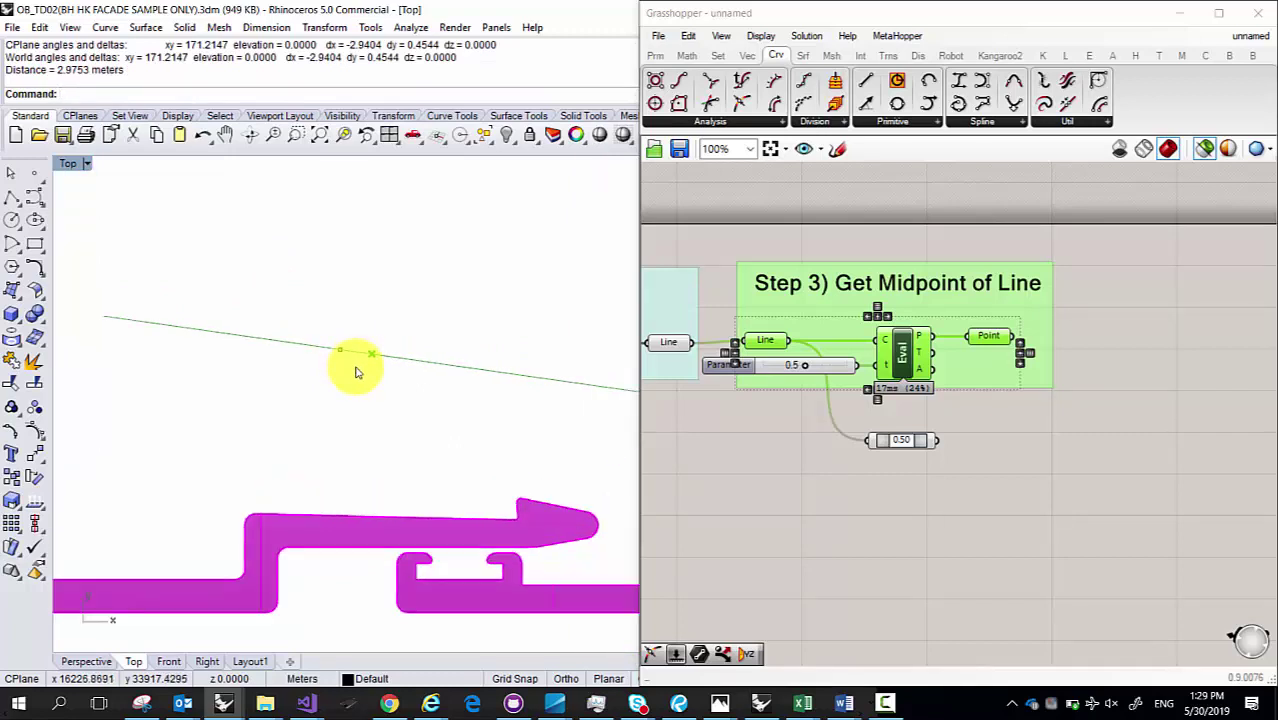
{"action": "scroll", "coordinate": [359, 372], "scroll_direction": "down", "scroll_amount": 4}
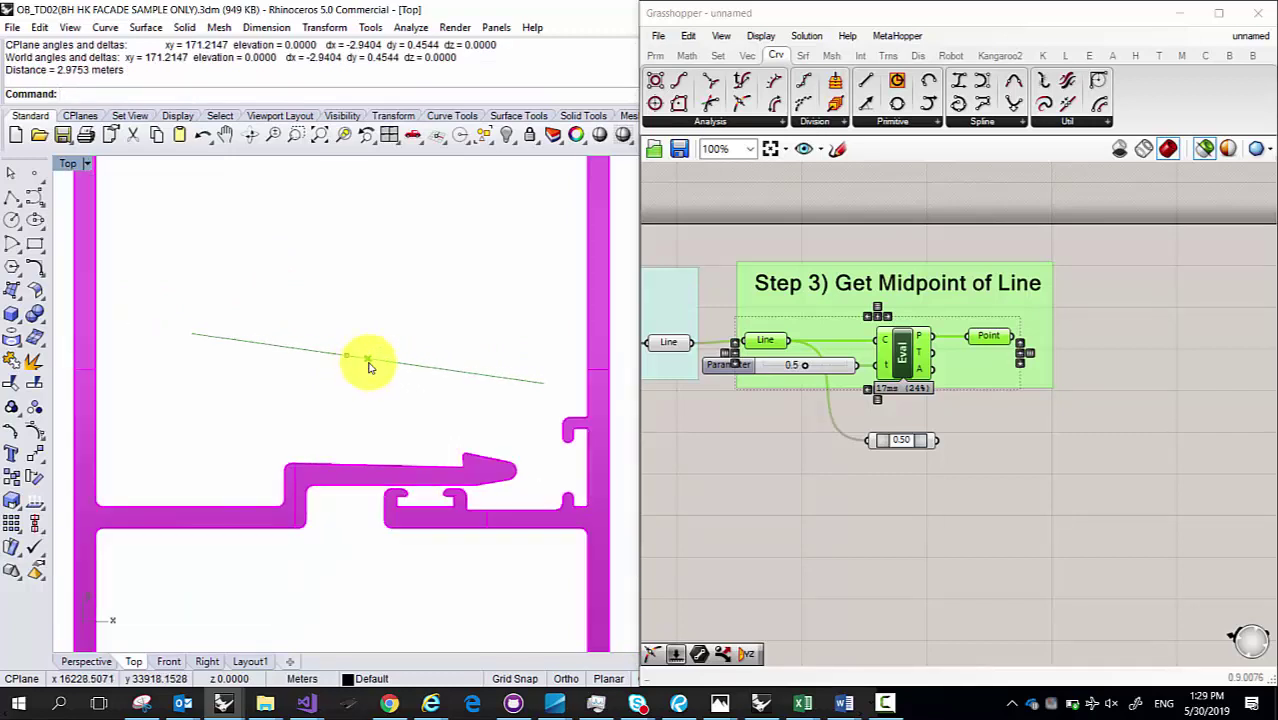
{"action": "type", "text": "distance"}
{"action": "key", "text": "Return"}
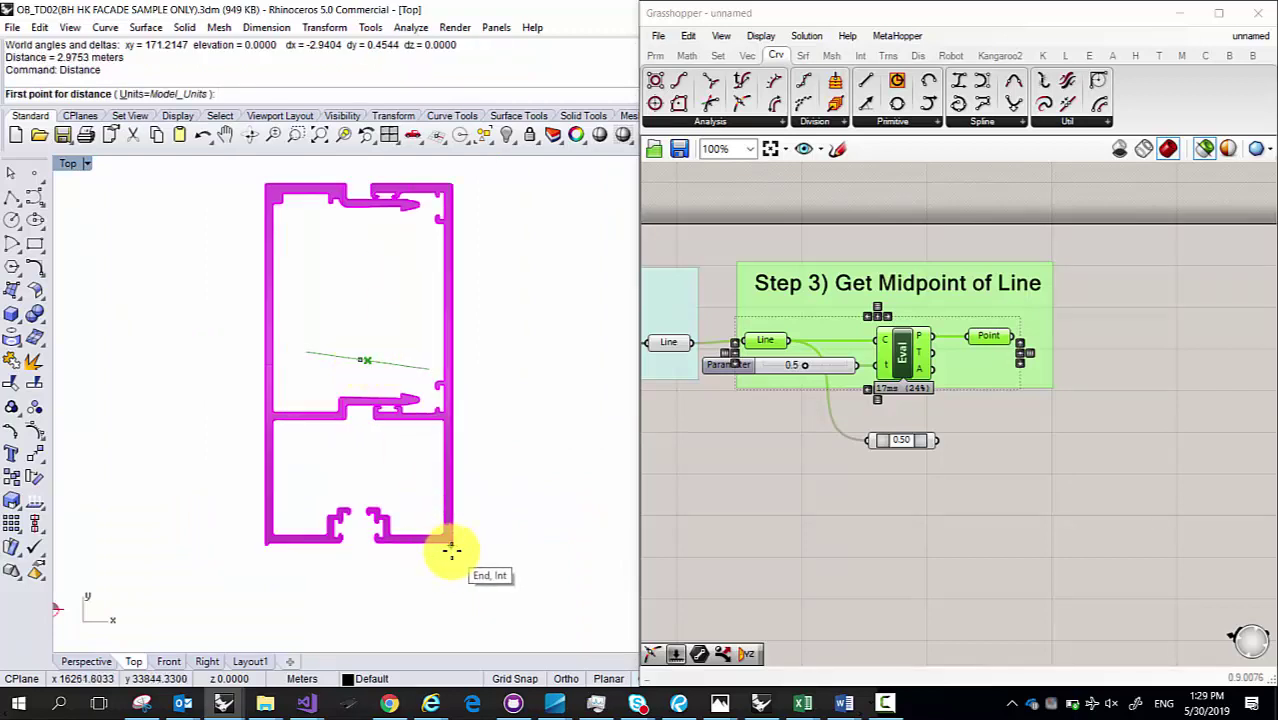
{"action": "left_click", "coordinate": [448, 542]}
{"action": "left_click", "coordinate": [452, 185]}
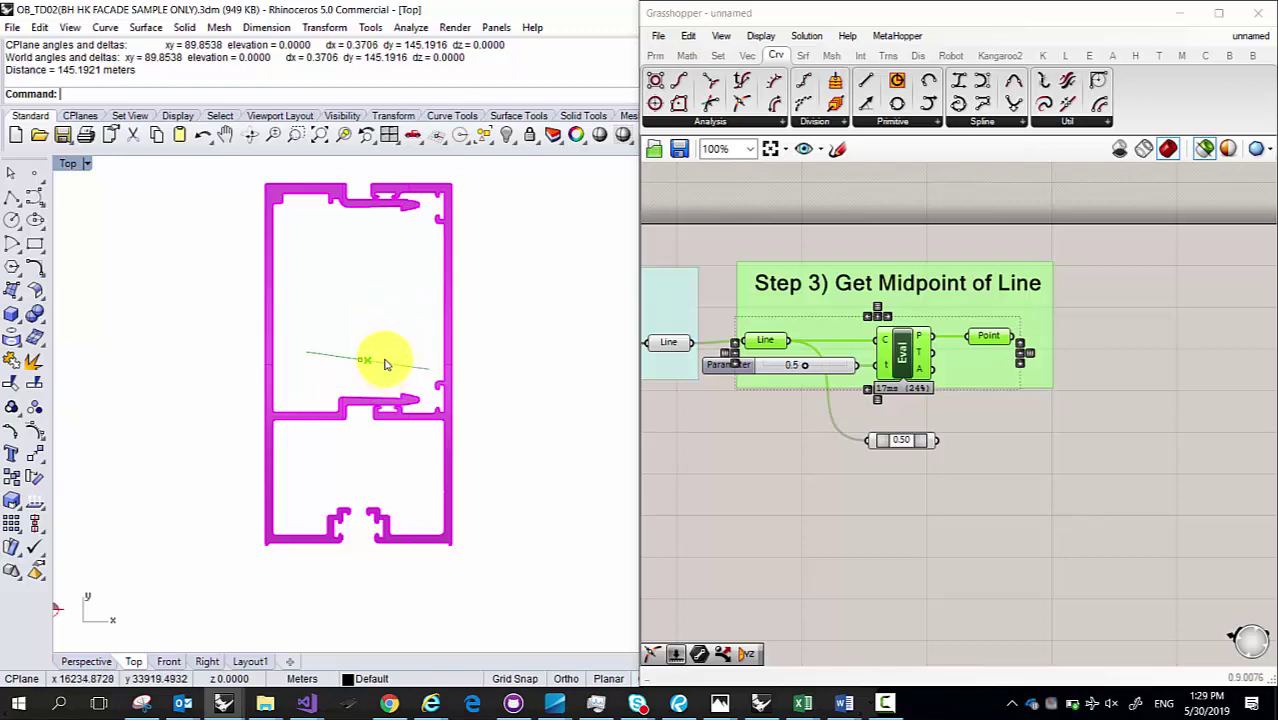
{"action": "key", "text": "Right"}
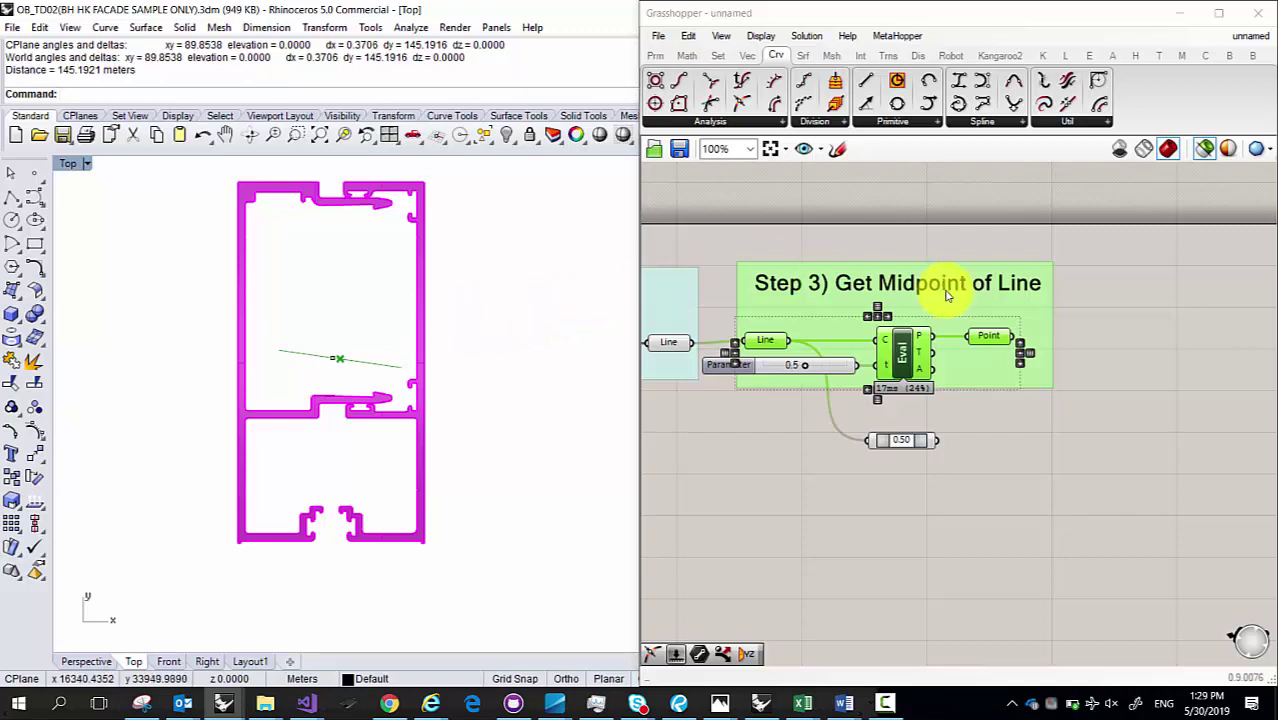
Step: Delete the unused 0.50 slider component wired to the Line container below the Step 3 group
{"action": "left_click", "coordinate": [740, 351]}
{"action": "left_click", "coordinate": [925, 440]}
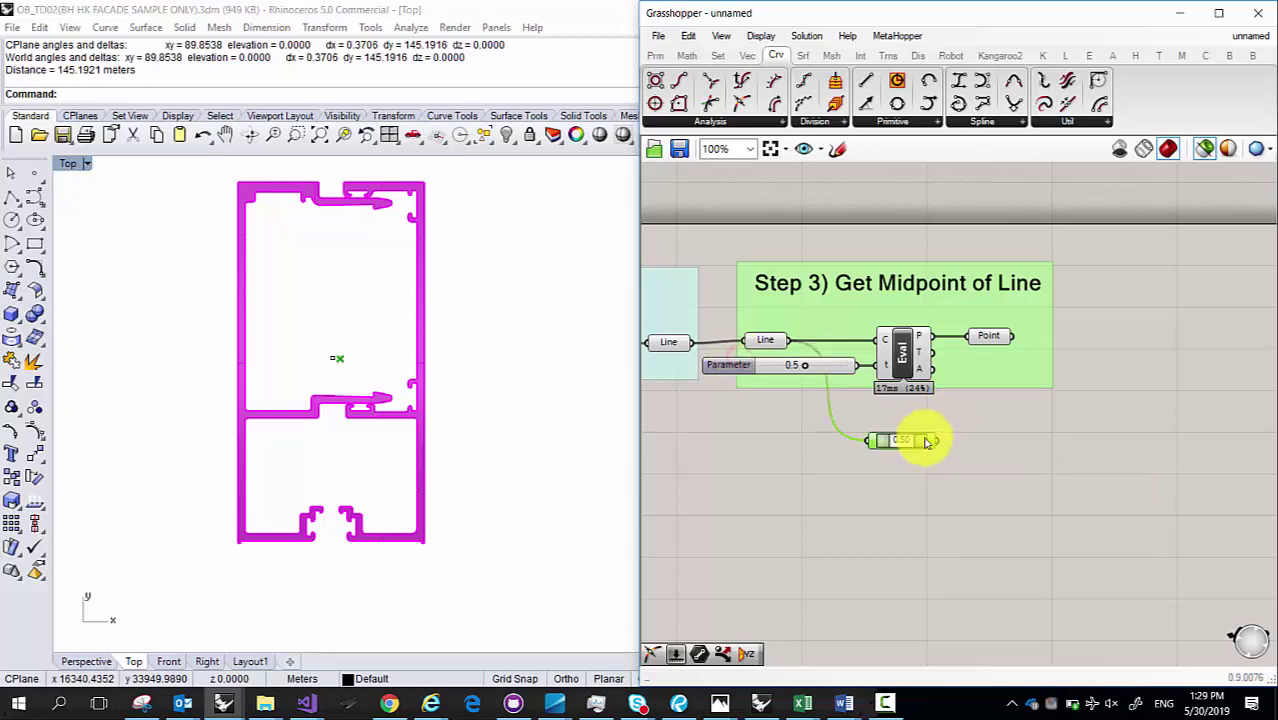
{"action": "key", "text": "Delete"}
Step: Add the Parameter slider to the "Step 3) Get Midpoint of Line" group and shift the group away from Step 2
{"action": "left_click", "coordinate": [986, 337]}
{"action": "left_click", "coordinate": [790, 272]}
{"action": "right_click_drag", "start_coordinate": [765, 345], "coordinate": [822, 337]}
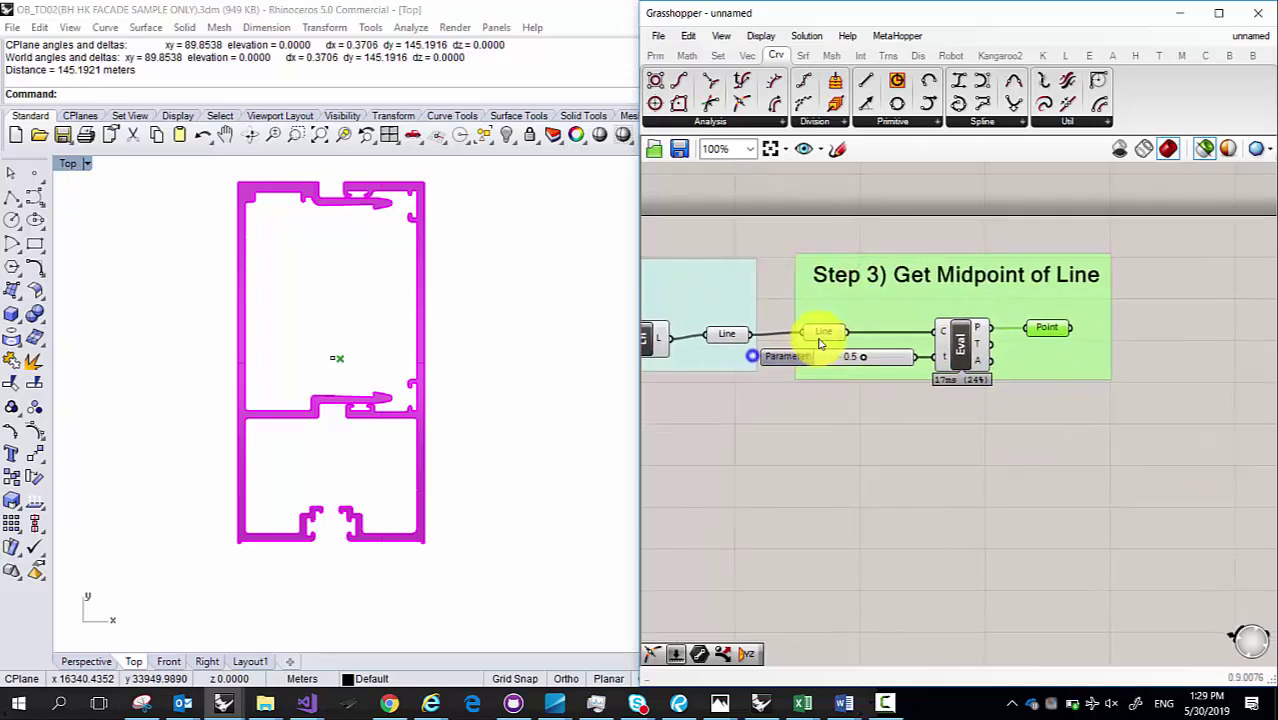
{"action": "left_click", "coordinate": [822, 337], "text": "shift"}
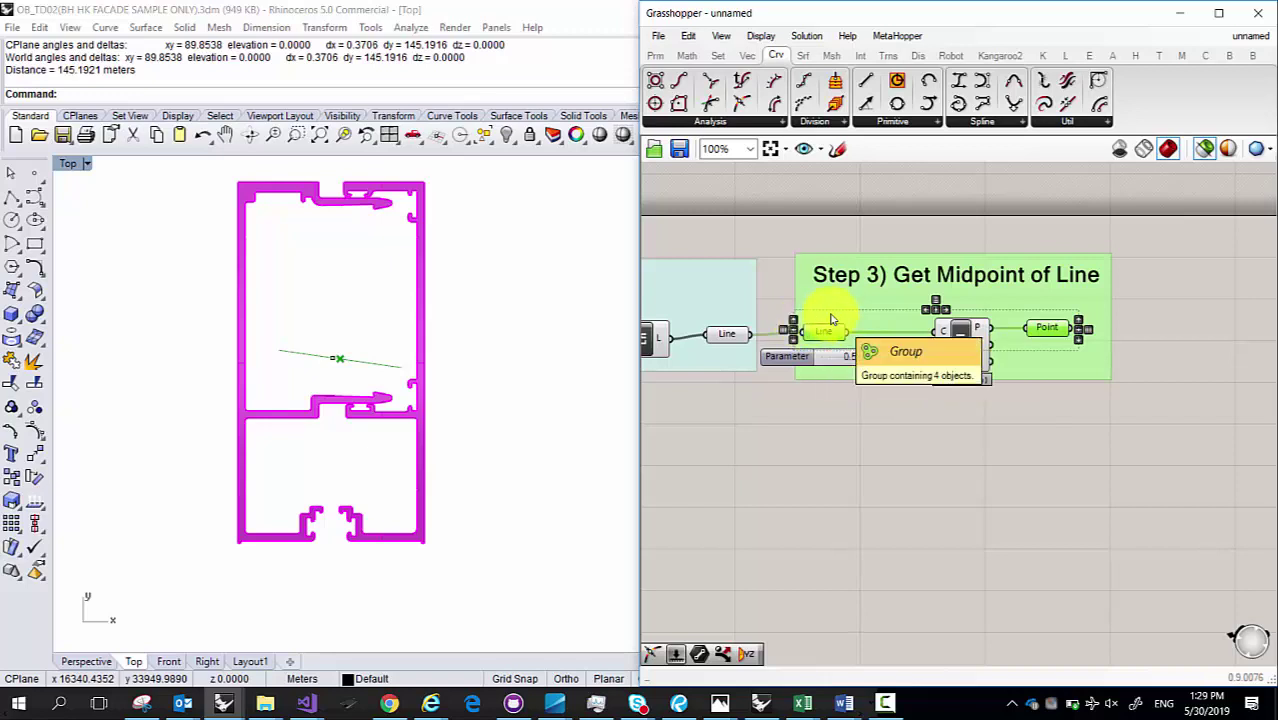
{"action": "left_click", "coordinate": [829, 322]}
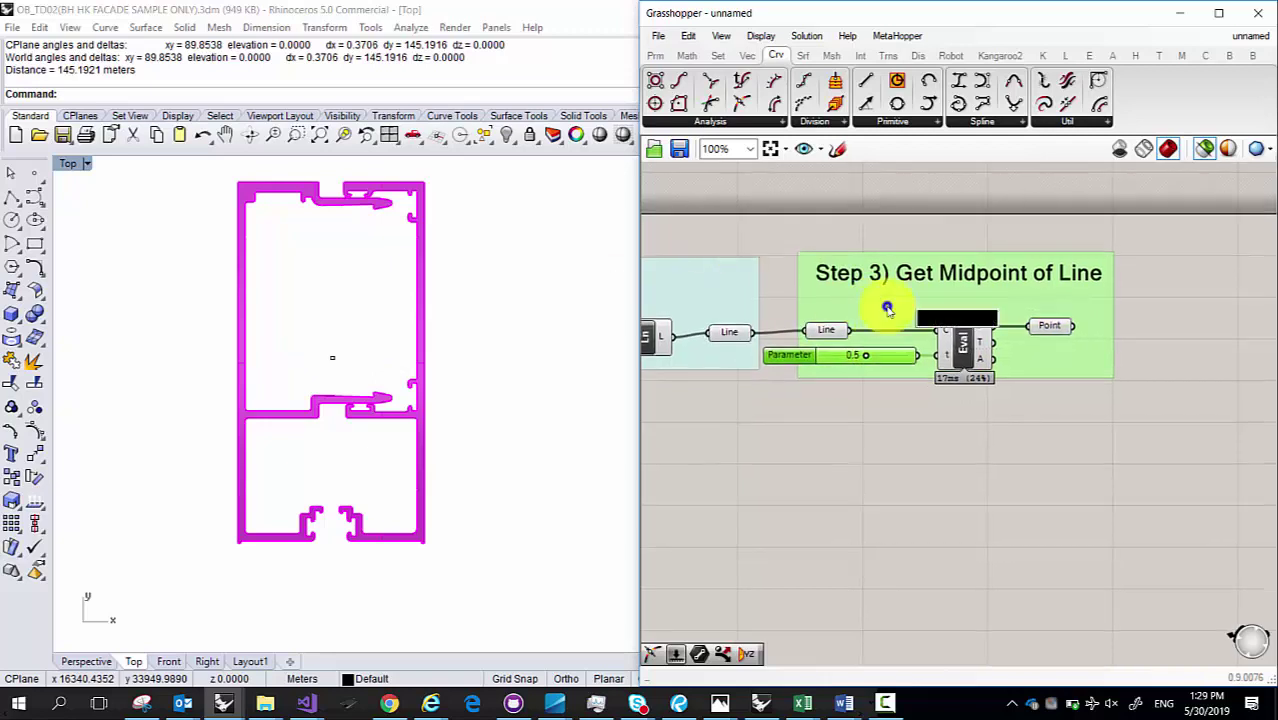
{"action": "right_click", "coordinate": [887, 318]}
{"action": "left_click", "coordinate": [933, 440]}
{"action": "scroll", "coordinate": [900, 292], "scroll_direction": "down", "scroll_amount": 3}
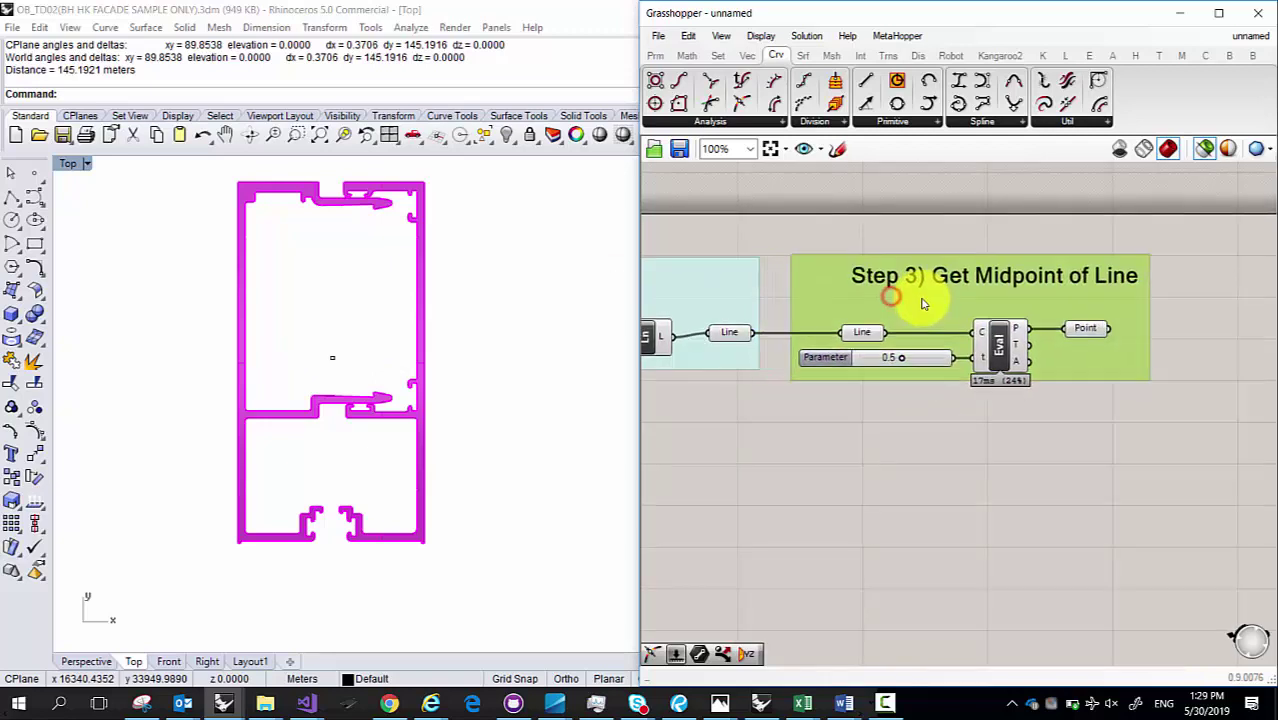
{"action": "right_click_drag", "start_coordinate": [858, 367], "coordinate": [907, 374]}
{"action": "scroll", "coordinate": [910, 371], "scroll_direction": "down", "scroll_amount": 2}
Step: Save the Grasshopper definition as "Lesson 2" in the Facades folder
{"action": "left_click", "coordinate": [658, 36]}
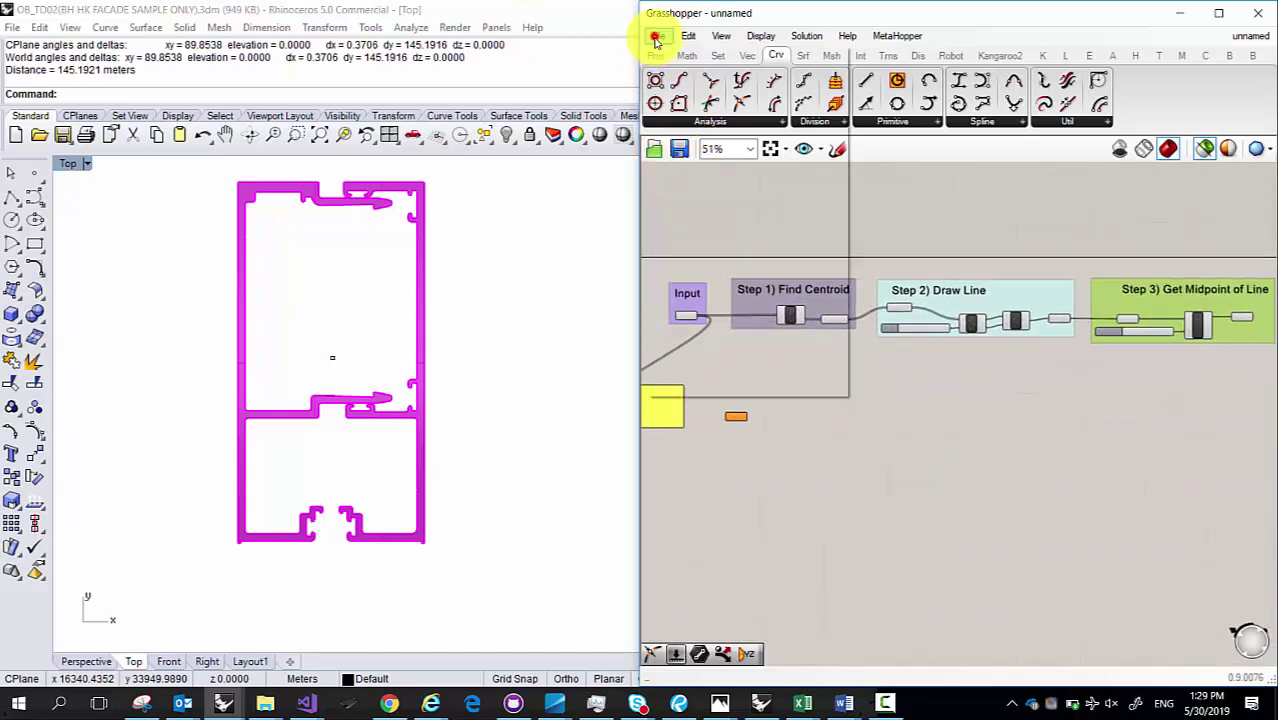
{"action": "left_click", "coordinate": [712, 126]}
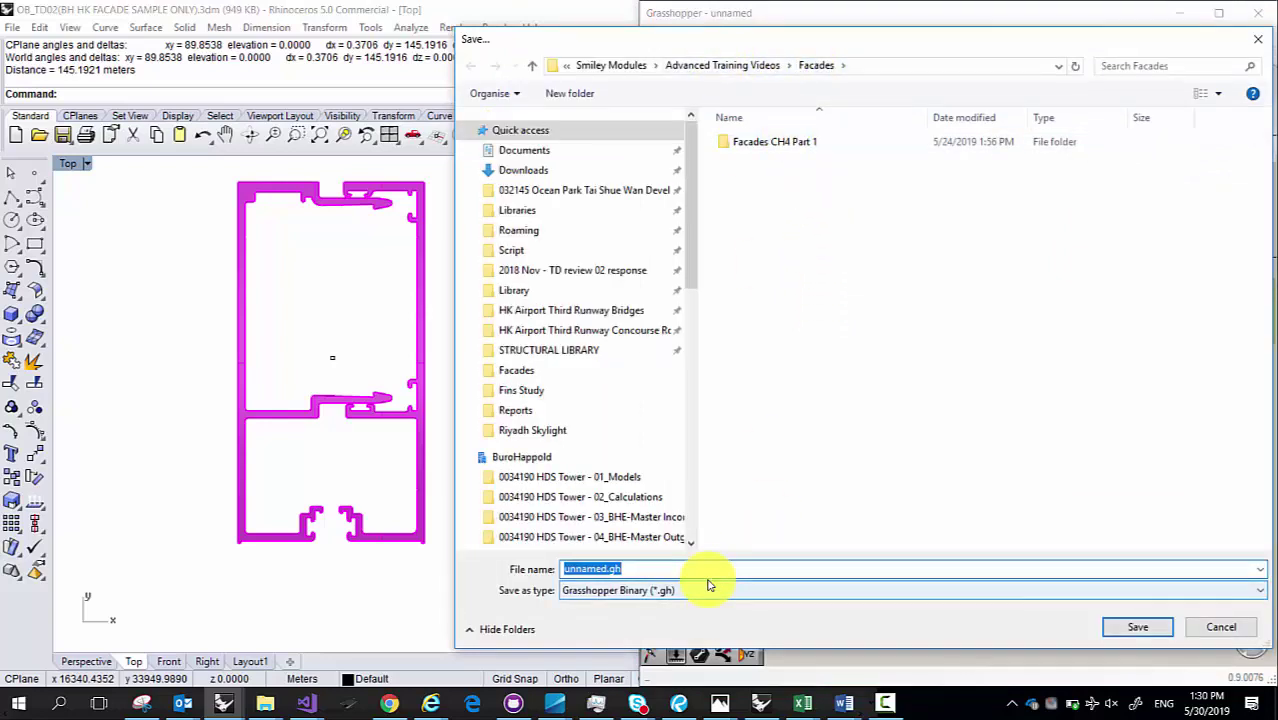
{"action": "type", "text": "Lesson 2"}
{"action": "key", "text": "Return"}
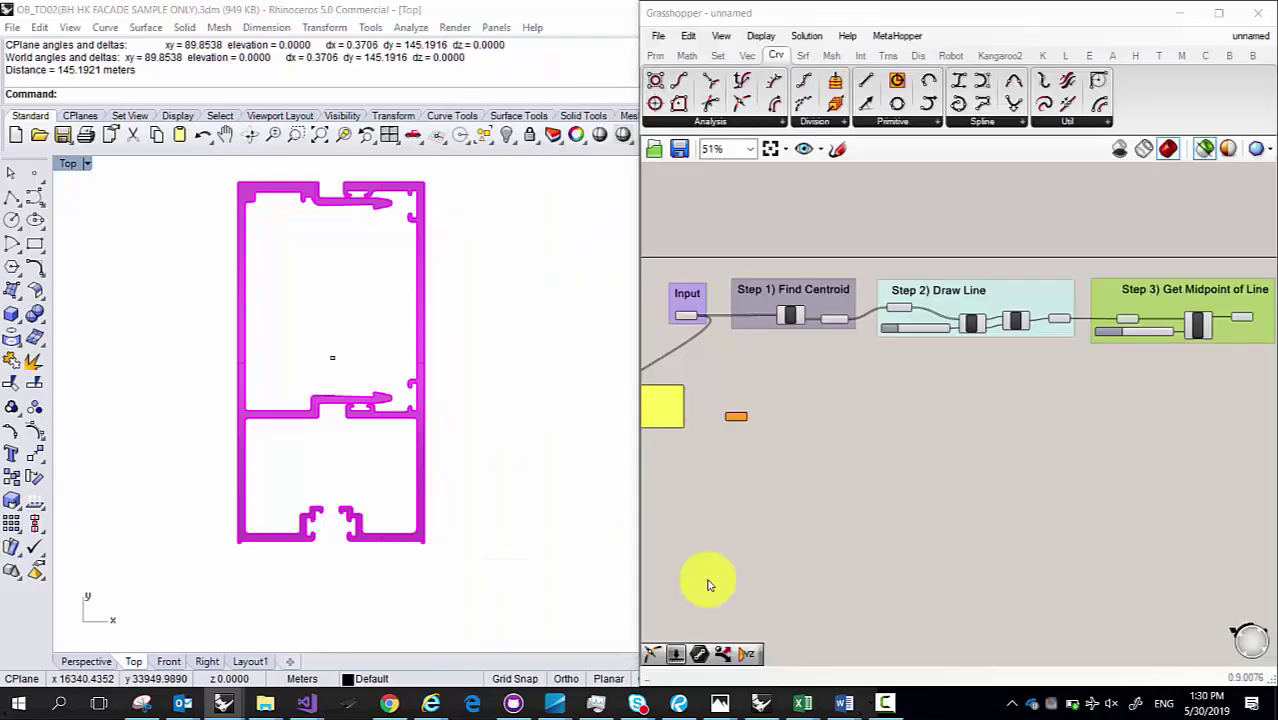
Step: Check the Facades folder on the Non_Project drive in File Explorer and minimize the window again
{"action": "mouse_move", "coordinate": [262, 703]}
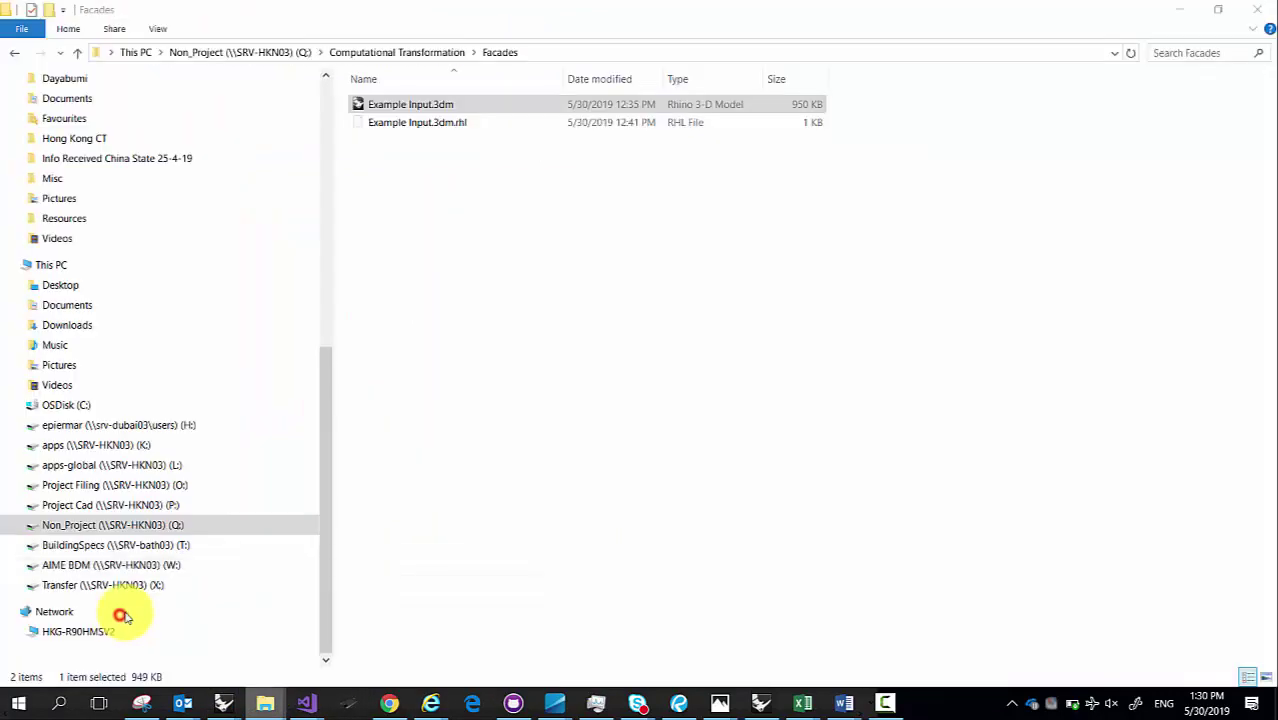
{"action": "left_click", "coordinate": [120, 614]}
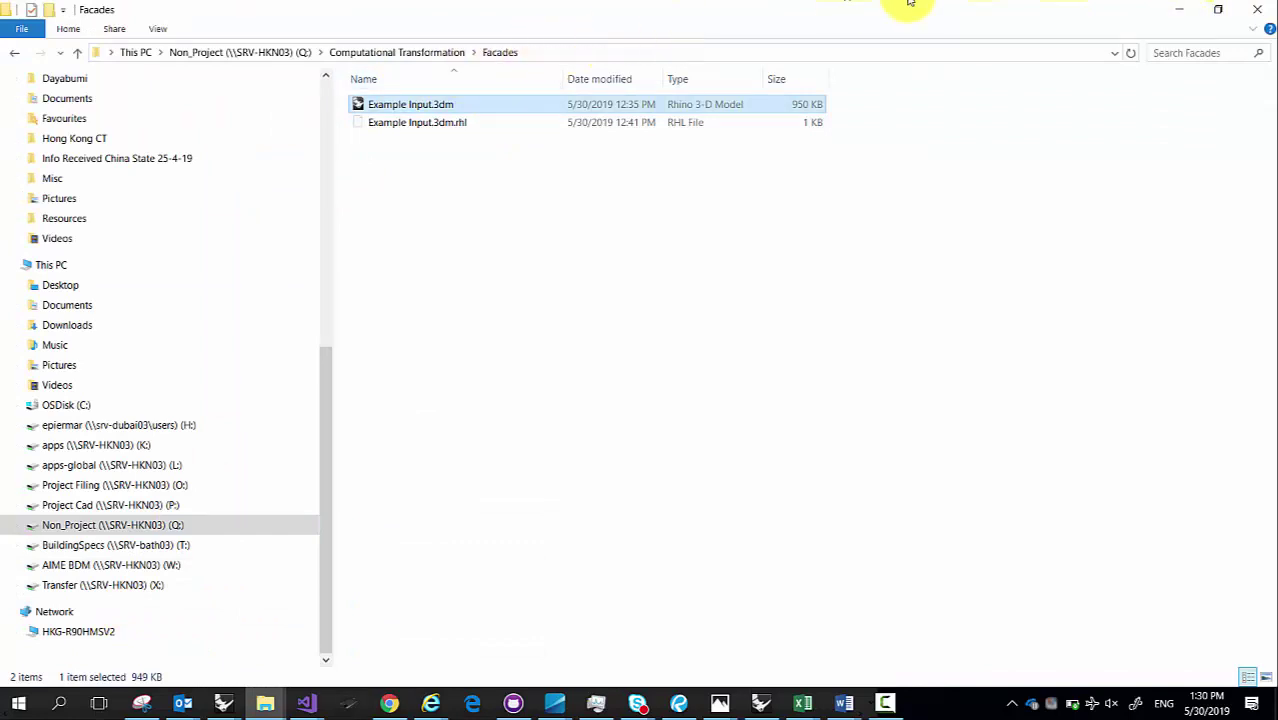
{"action": "left_click", "coordinate": [1180, 10]}
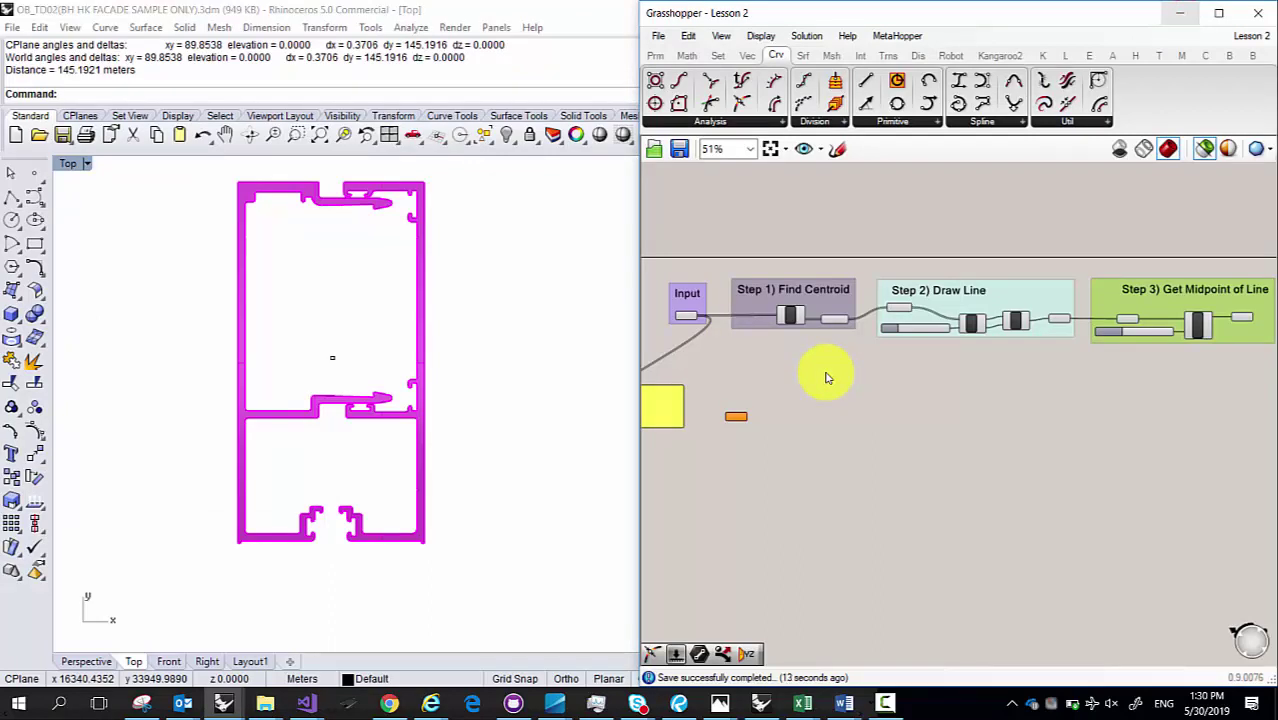
Step: Move the yellow panel and the orange Data container together closer beneath the Step 1 group
{"action": "right_click_drag", "start_coordinate": [850, 374], "coordinate": [827, 374]}
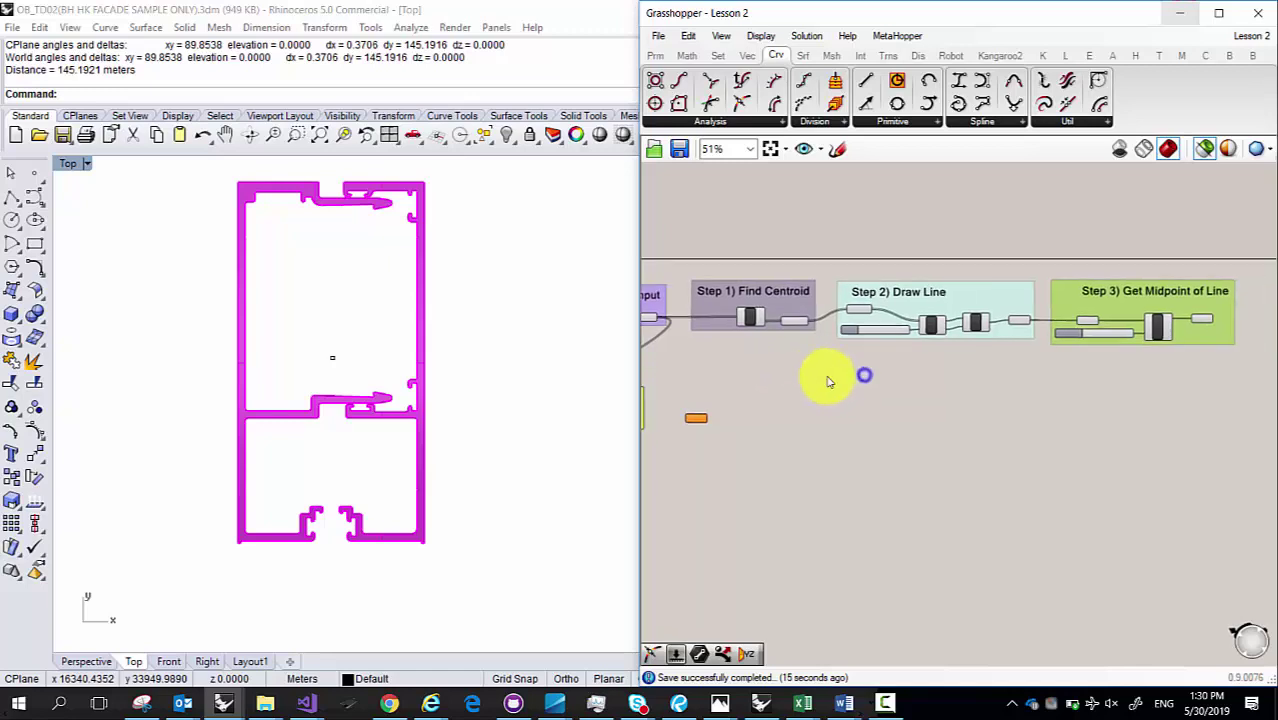
{"action": "scroll", "coordinate": [747, 400], "scroll_direction": "down", "scroll_amount": 3}
{"action": "scroll", "coordinate": [676, 397], "scroll_direction": "up", "scroll_amount": 3}
{"action": "left_click_drag", "start_coordinate": [676, 397], "coordinate": [747, 370]}
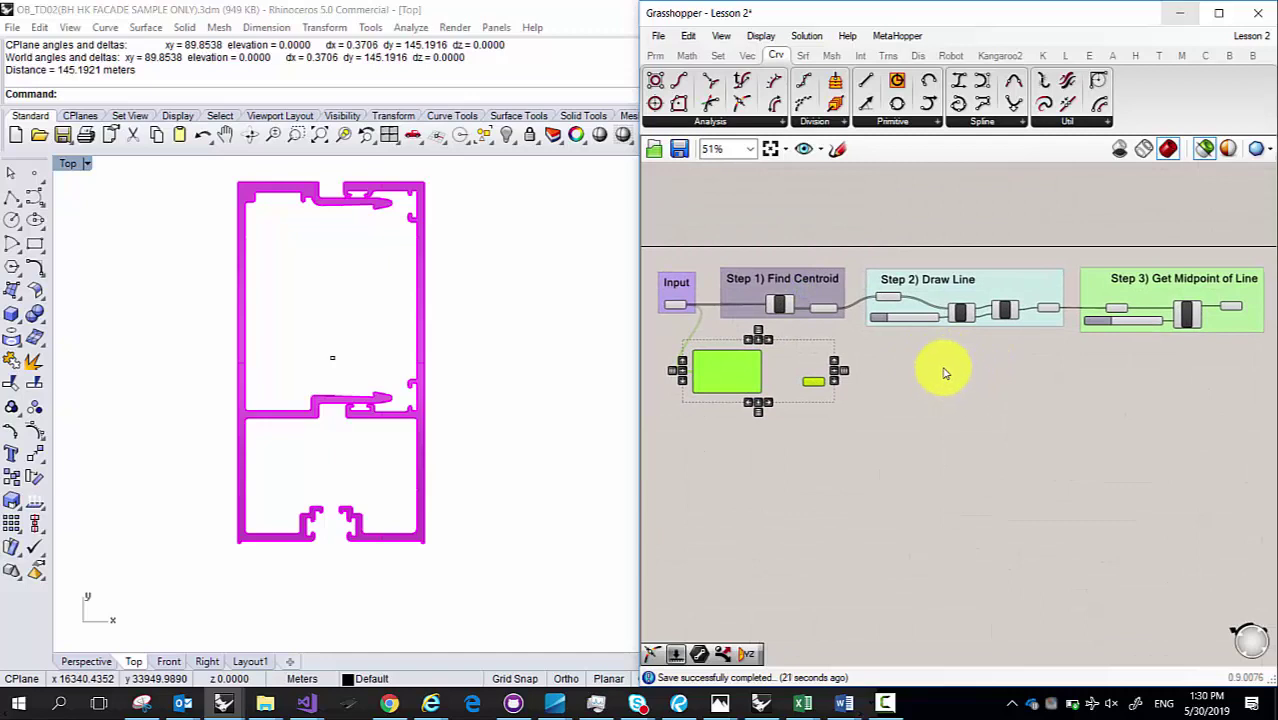
Step: Move the Step 3 title over its components and line up the Centroids container in Step 2 with the Split List component
{"action": "scroll", "coordinate": [828, 285], "scroll_direction": "up", "scroll_amount": 1}
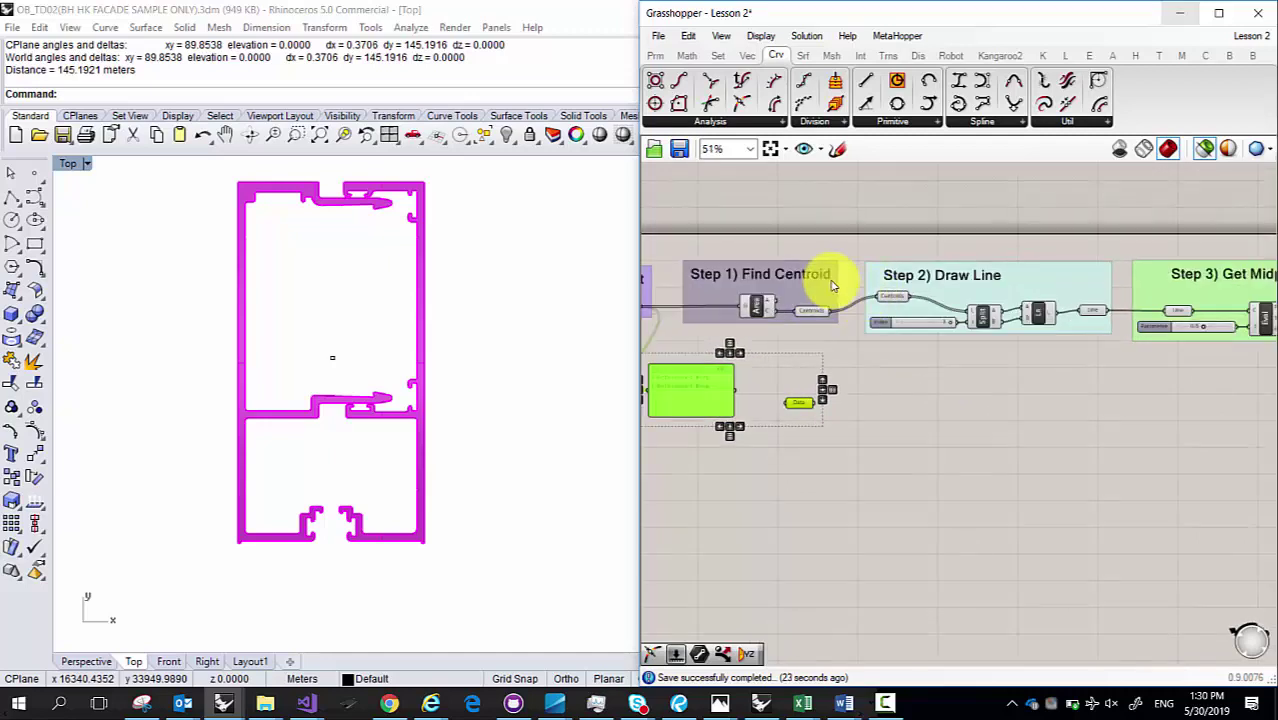
{"action": "scroll", "coordinate": [830, 286], "scroll_direction": "down", "scroll_amount": 2}
{"action": "scroll", "coordinate": [829, 286], "scroll_direction": "up", "scroll_amount": 1}
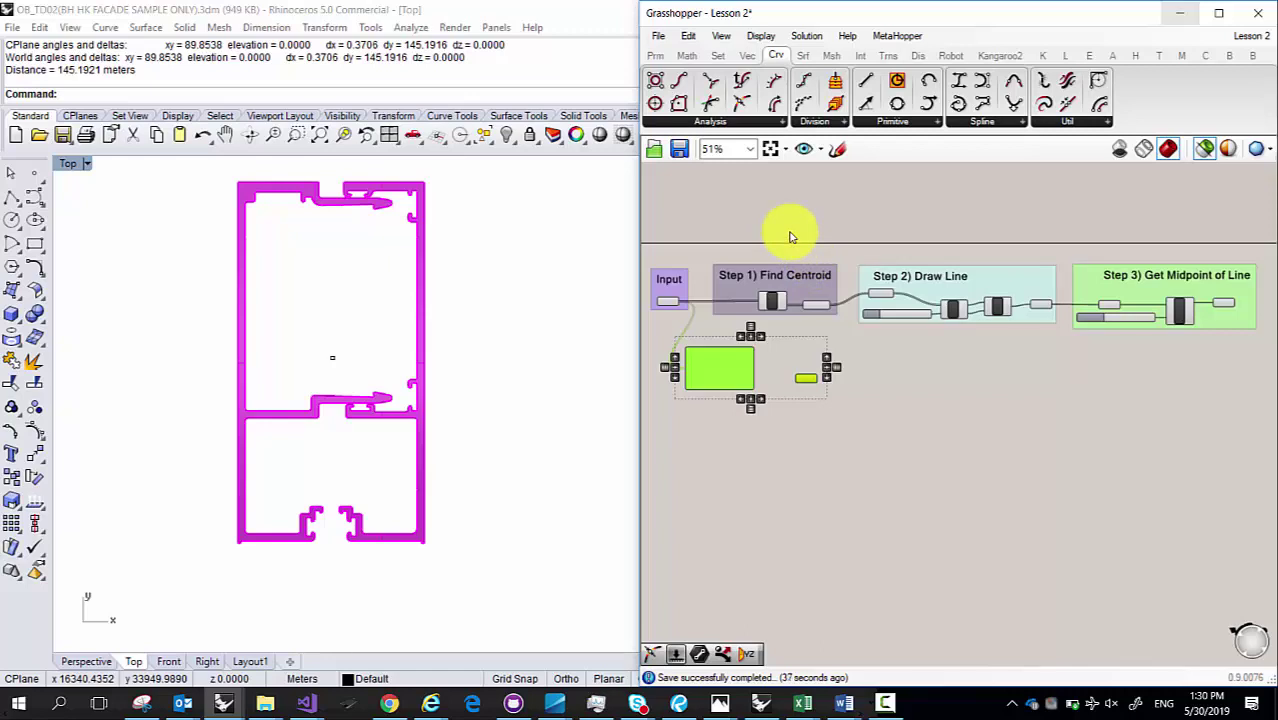
{"action": "left_click_drag", "start_coordinate": [723, 234], "coordinate": [1164, 266]}
{"action": "right_click_drag", "start_coordinate": [1104, 299], "coordinate": [983, 290]}
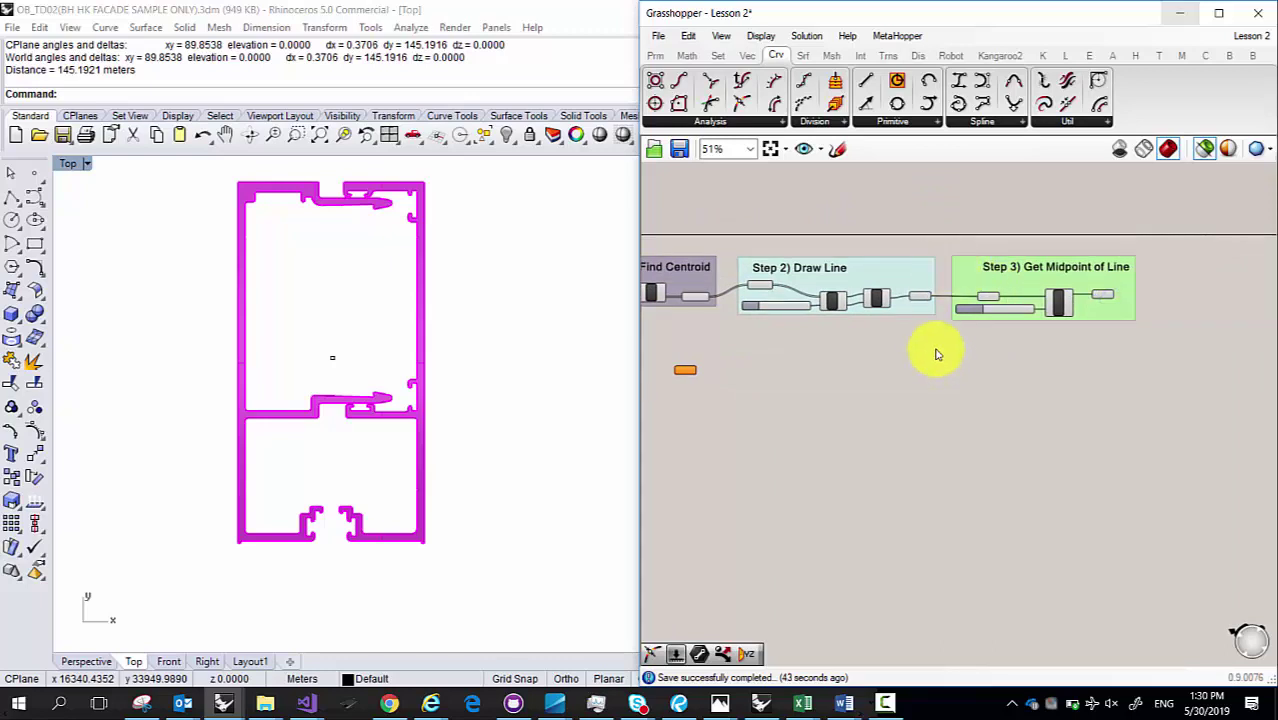
{"action": "left_click", "coordinate": [1056, 273]}
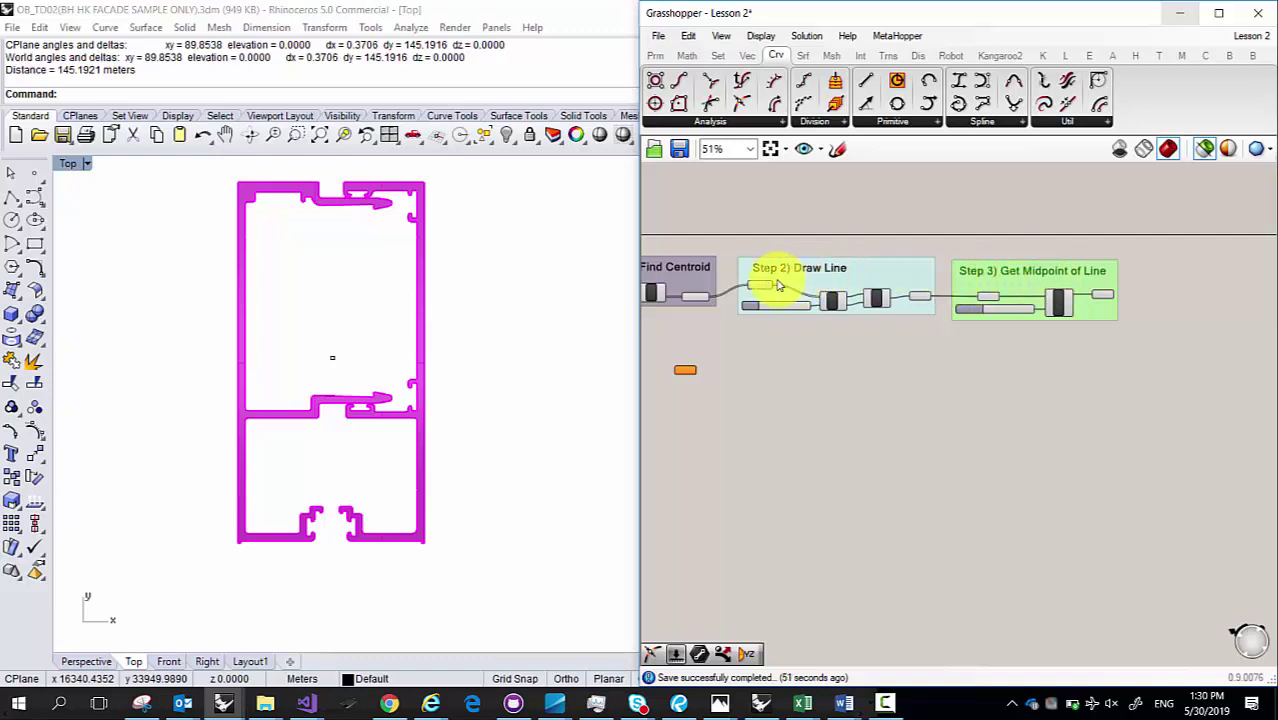
{"action": "left_click_drag", "start_coordinate": [758, 285], "coordinate": [790, 297]}
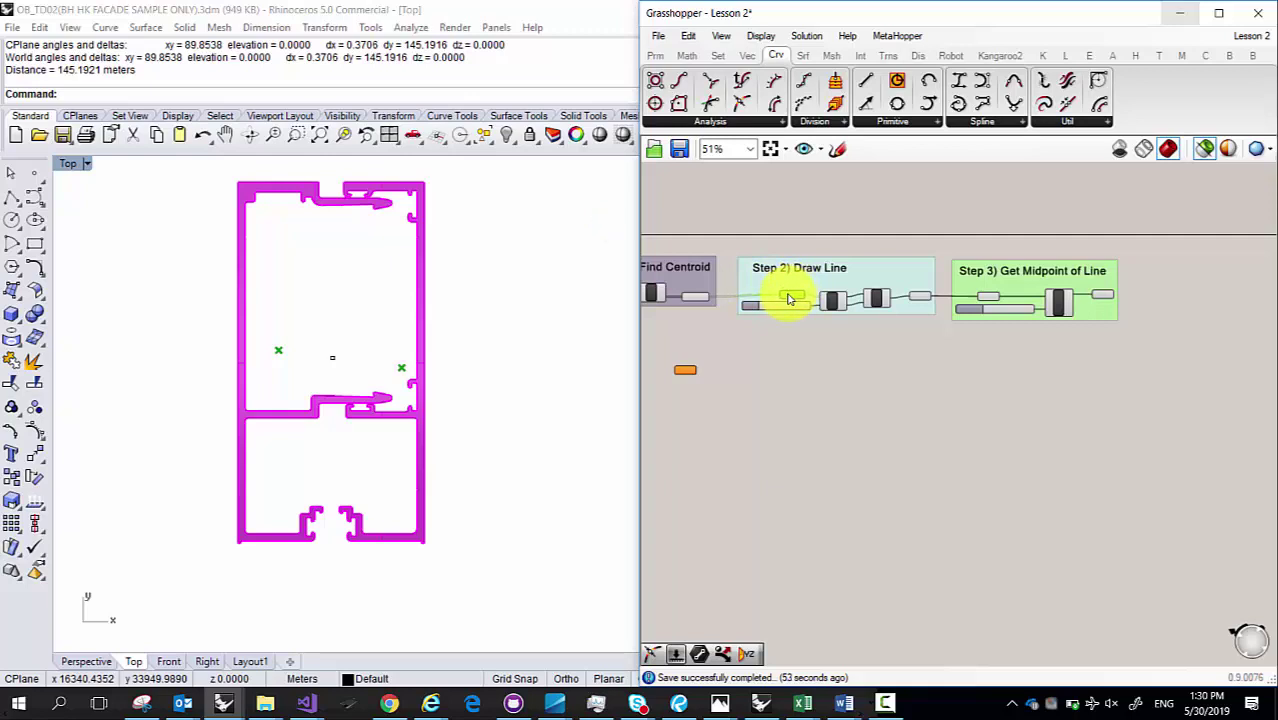
Step: Select the three step groups to review them, deselect them, and move the yellow panel slightly closer to the Data container
{"action": "right_click_drag", "start_coordinate": [790, 297], "coordinate": [884, 285]}
{"action": "scroll", "coordinate": [804, 260], "scroll_direction": "down", "scroll_amount": 2}
{"action": "left_click_drag", "start_coordinate": [771, 230], "coordinate": [1172, 303]}
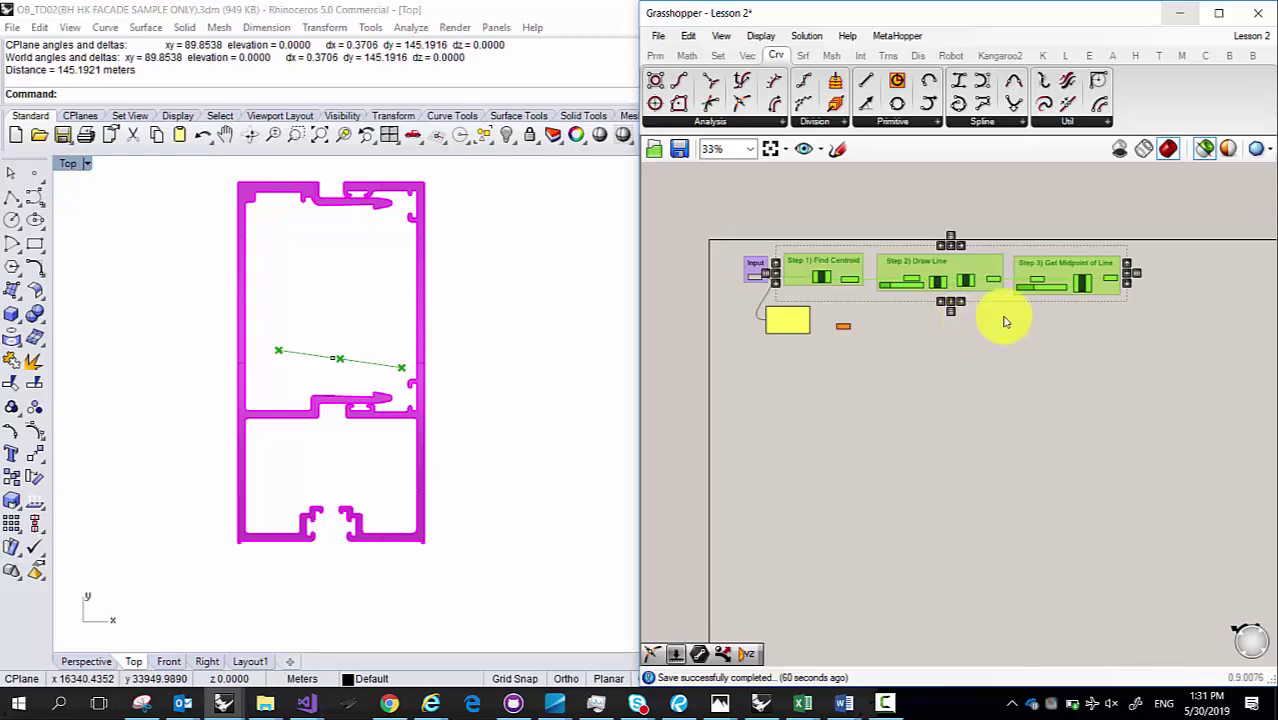
{"action": "left_click", "coordinate": [1090, 323]}
{"action": "scroll", "coordinate": [795, 320], "scroll_direction": "up", "scroll_amount": 4}
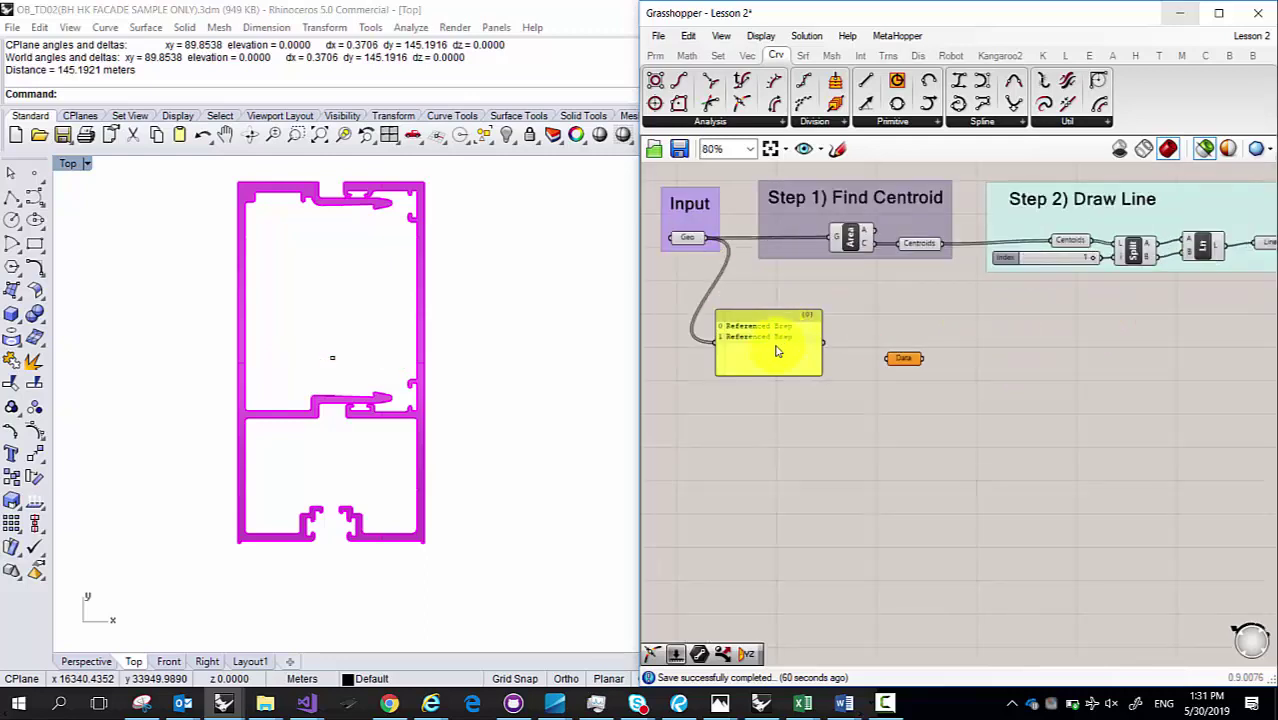
{"action": "left_click_drag", "start_coordinate": [792, 337], "coordinate": [817, 342]}
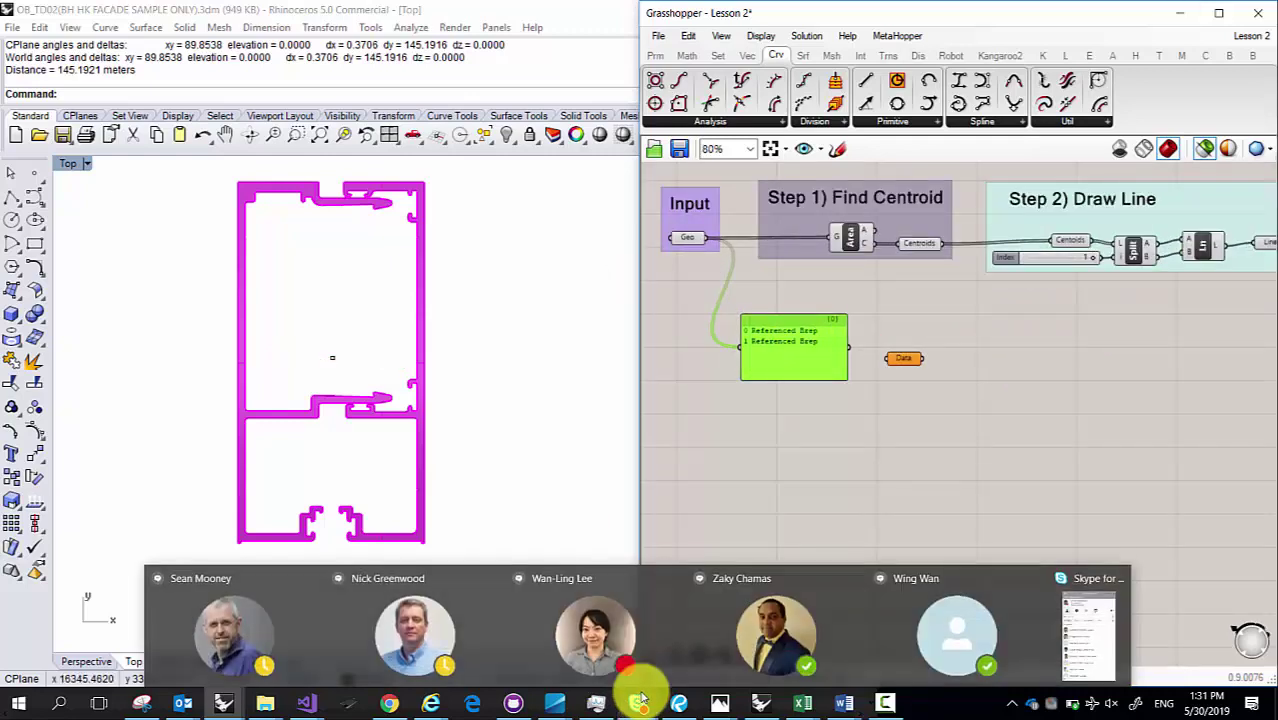
Step: Switch to the sketch "moment of intertia v2.JPG" in Photos and capture the whole drawing with Snipping Tool
{"action": "mouse_move", "coordinate": [720, 700]}
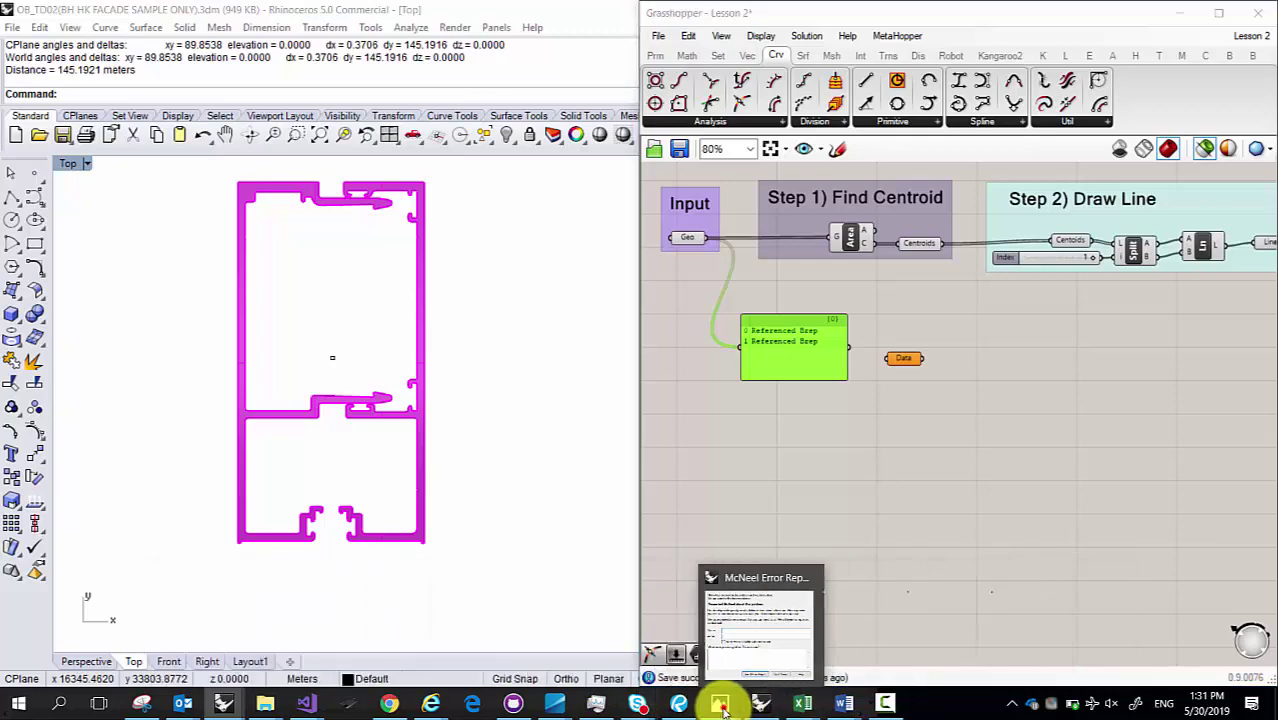
{"action": "left_click", "coordinate": [893, 645]}
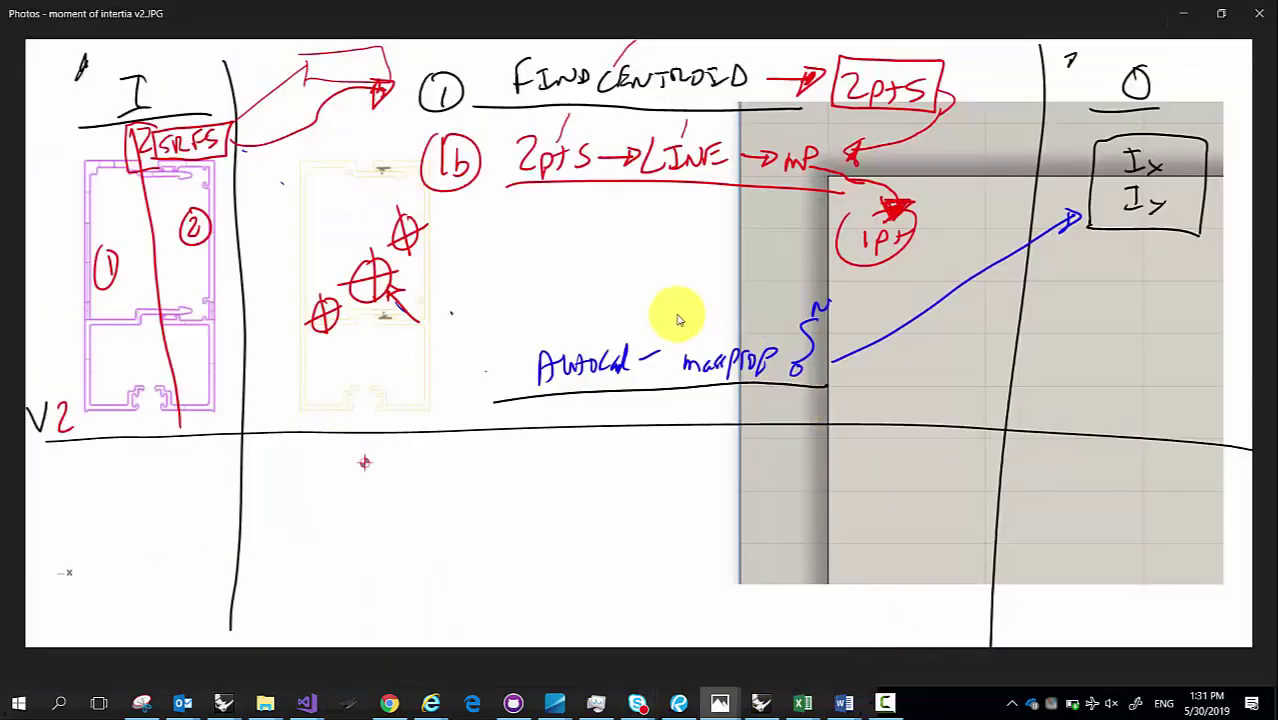
{"action": "left_click", "coordinate": [142, 703]}
{"action": "left_click", "coordinate": [23, 45]}
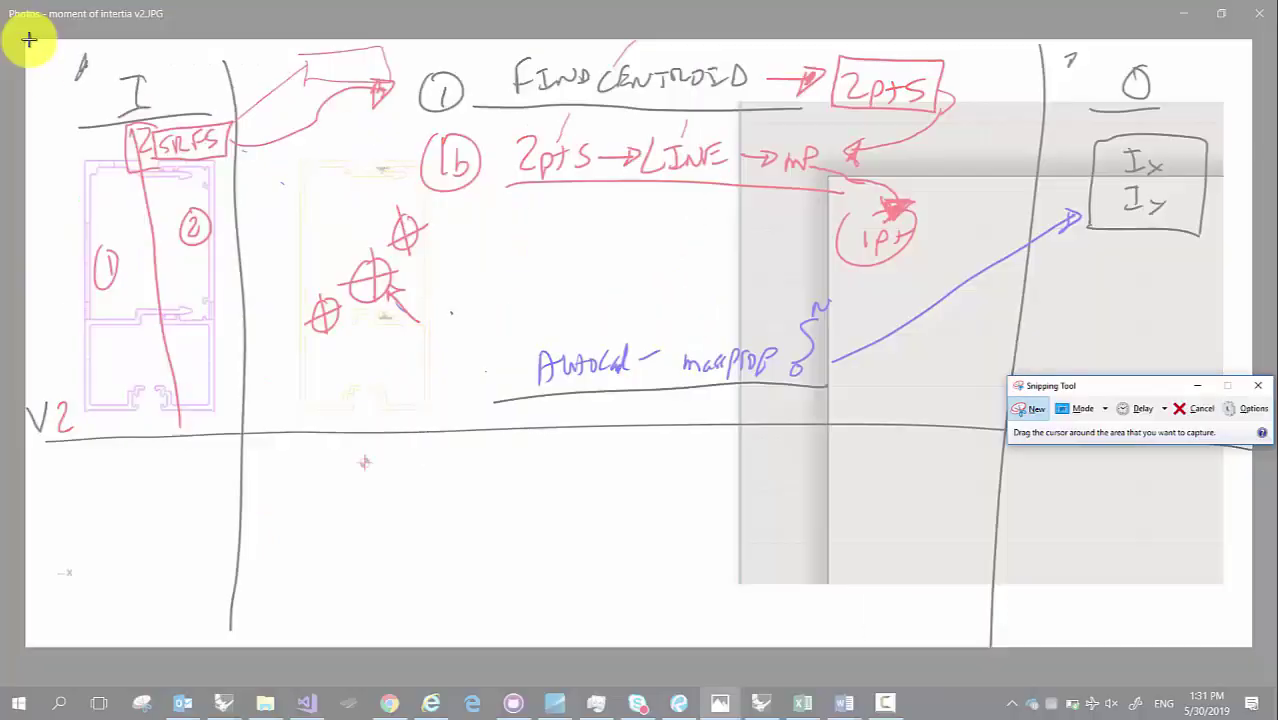
{"action": "mouse_move", "coordinate": [27, 41]}
{"action": "left_mouse_down"}
{"action": "mouse_move", "coordinate": [479, 371]}
{"action": "mouse_move", "coordinate": [1218, 607]}
{"action": "mouse_move", "coordinate": [1247, 639]}
{"action": "left_mouse_up"}
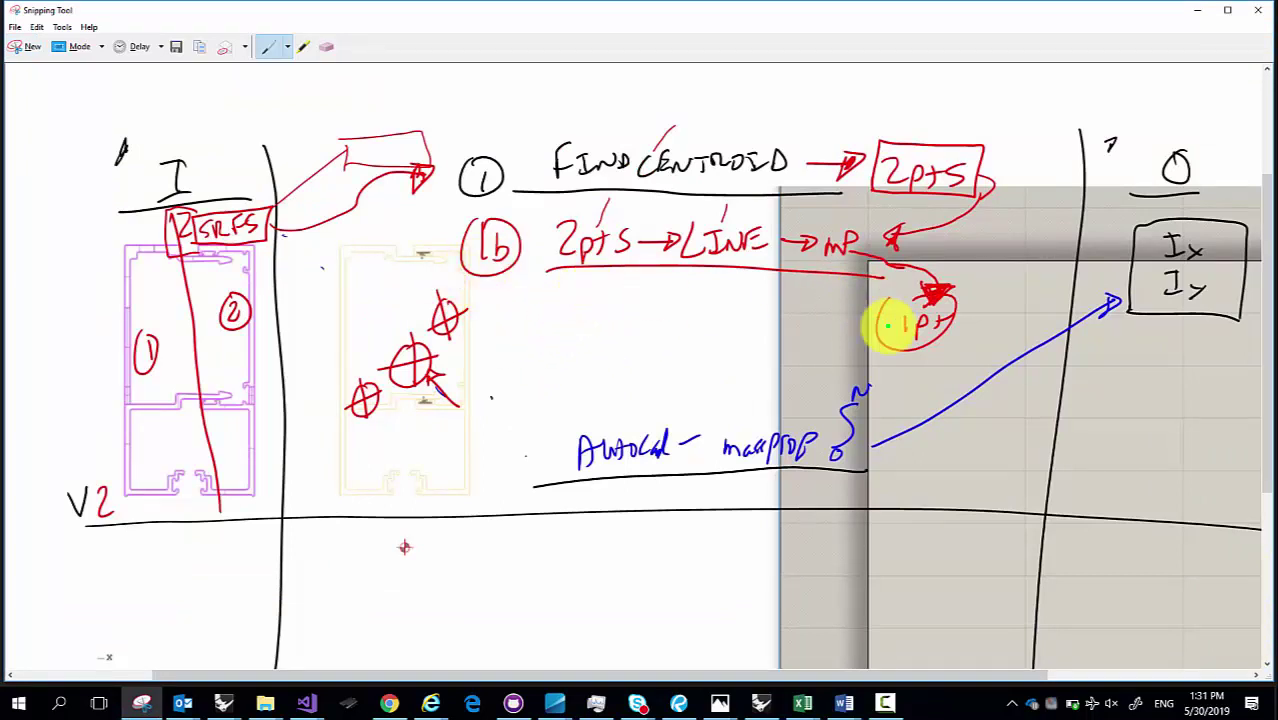
Step: Draw a green check mark beside the "1pt" result and a circled green 3 in front of the AutoCAD massprop line
{"action": "left_click_drag", "start_coordinate": [962, 288], "coordinate": [1046, 236]}
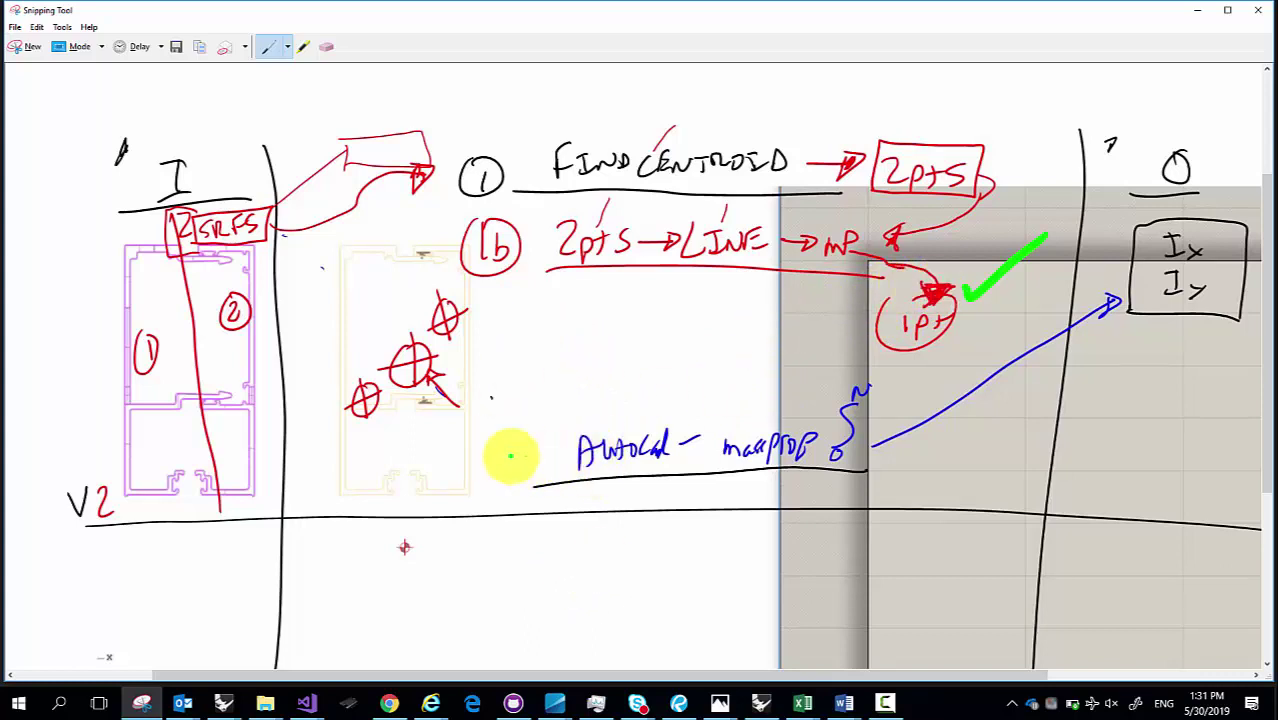
{"action": "left_click_drag", "start_coordinate": [483, 443], "coordinate": [484, 482]}
{"action": "left_click_drag", "start_coordinate": [470, 438], "coordinate": [458, 505]}
{"action": "left_click_drag", "start_coordinate": [530, 458], "coordinate": [531, 479]}
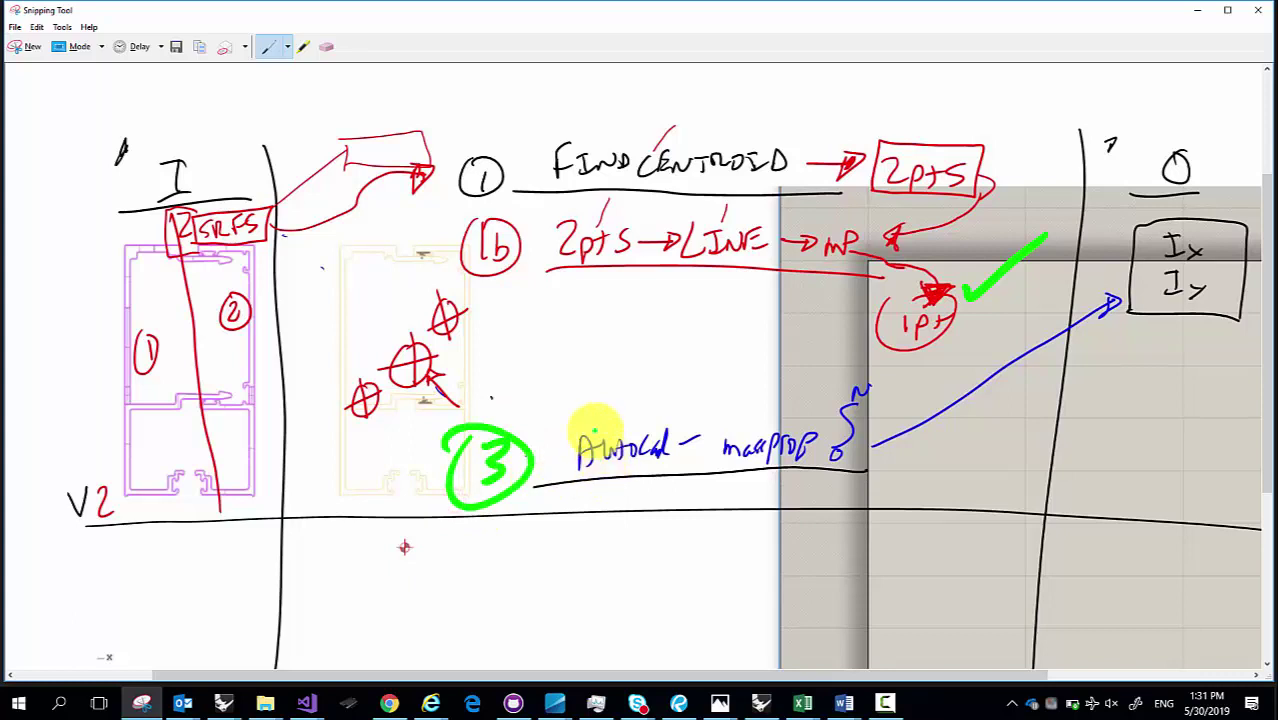
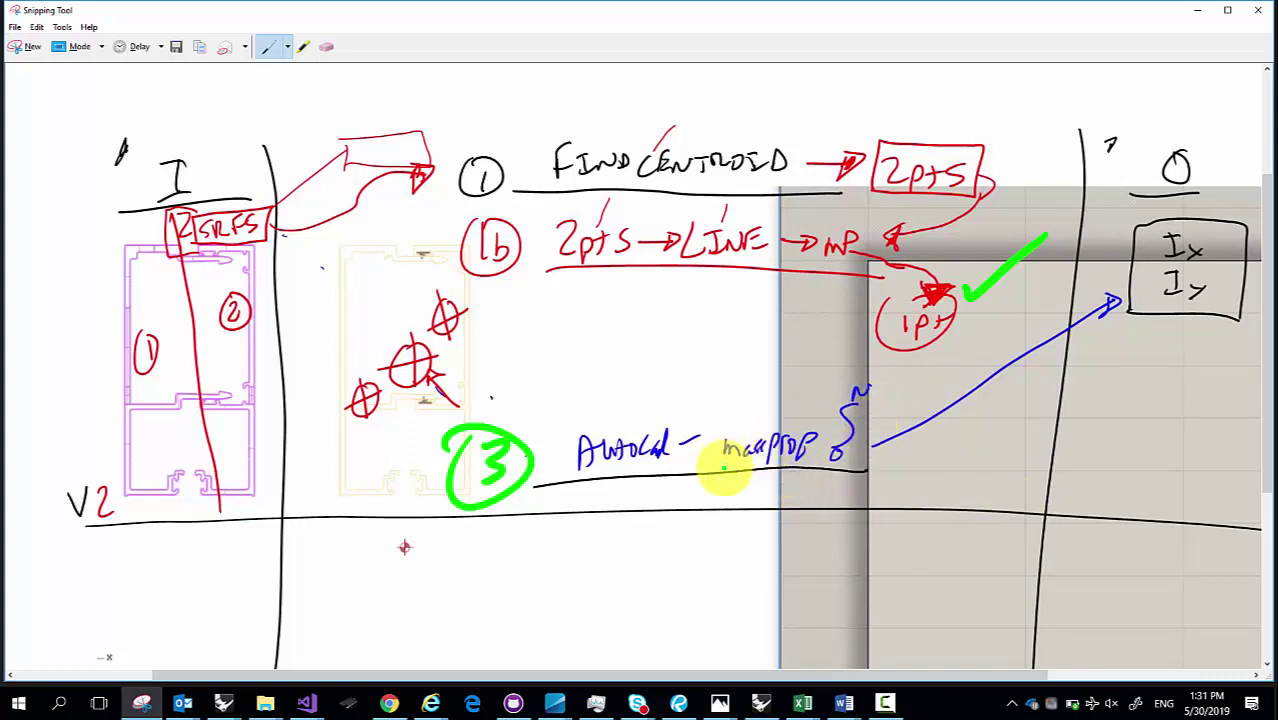
Step: Underline "massprop" in green on the sketch and switch to the OB_TD02 Rhino file to inspect the Output group in Grasshopper
{"action": "left_click_drag", "start_coordinate": [728, 475], "coordinate": [797, 472]}
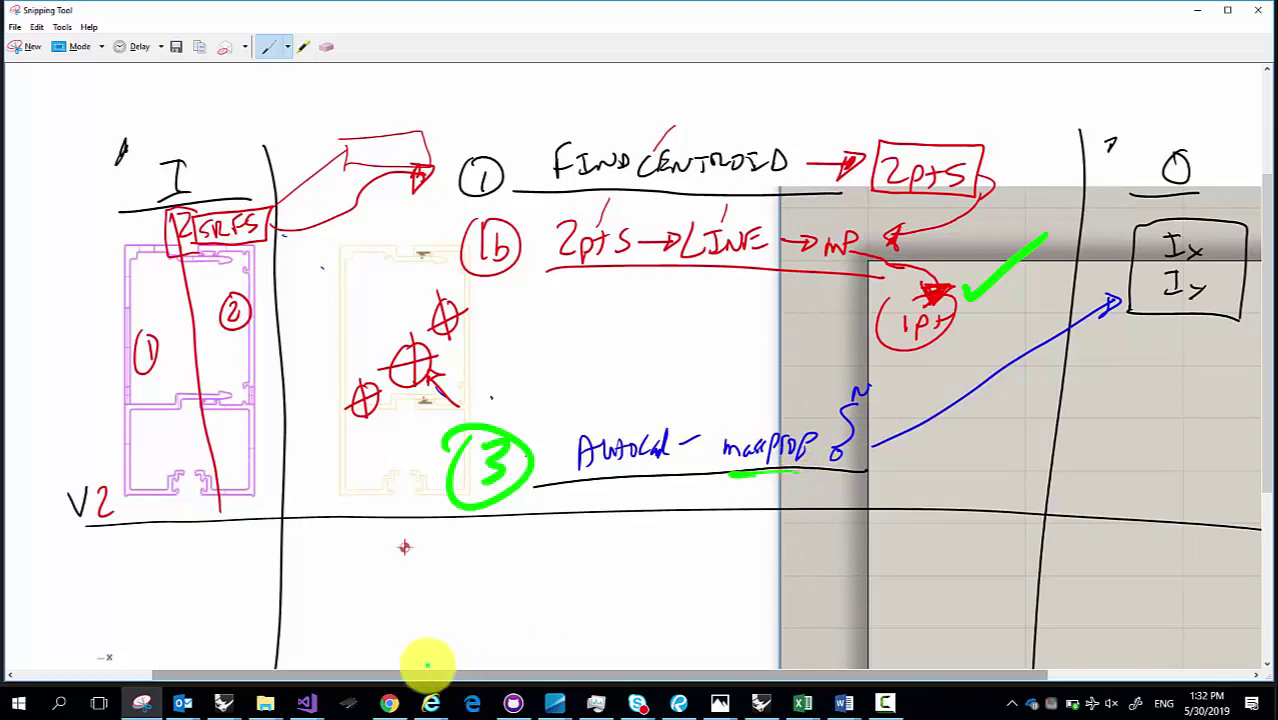
{"action": "left_click", "coordinate": [216, 697]}
{"action": "left_click", "coordinate": [238, 667]}
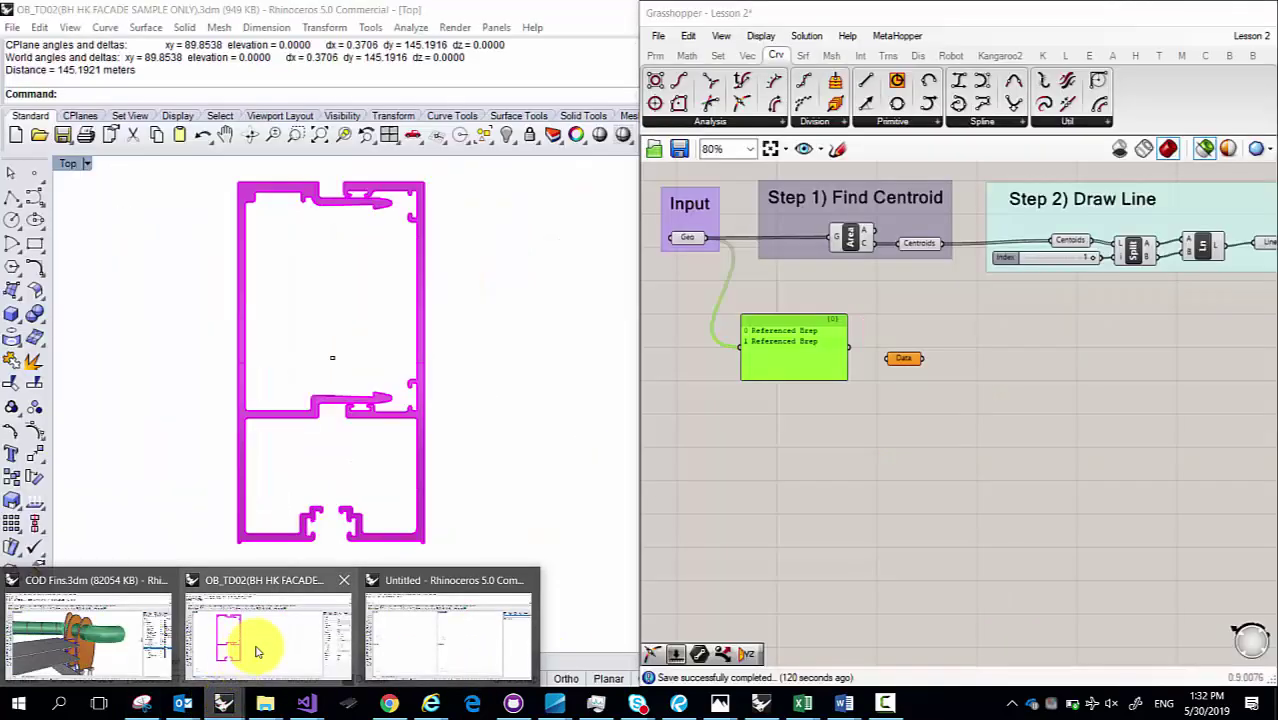
{"action": "scroll", "coordinate": [1030, 440], "scroll_direction": "down", "scroll_amount": 3}
{"action": "right_click_drag", "start_coordinate": [1040, 430], "coordinate": [680, 416]}
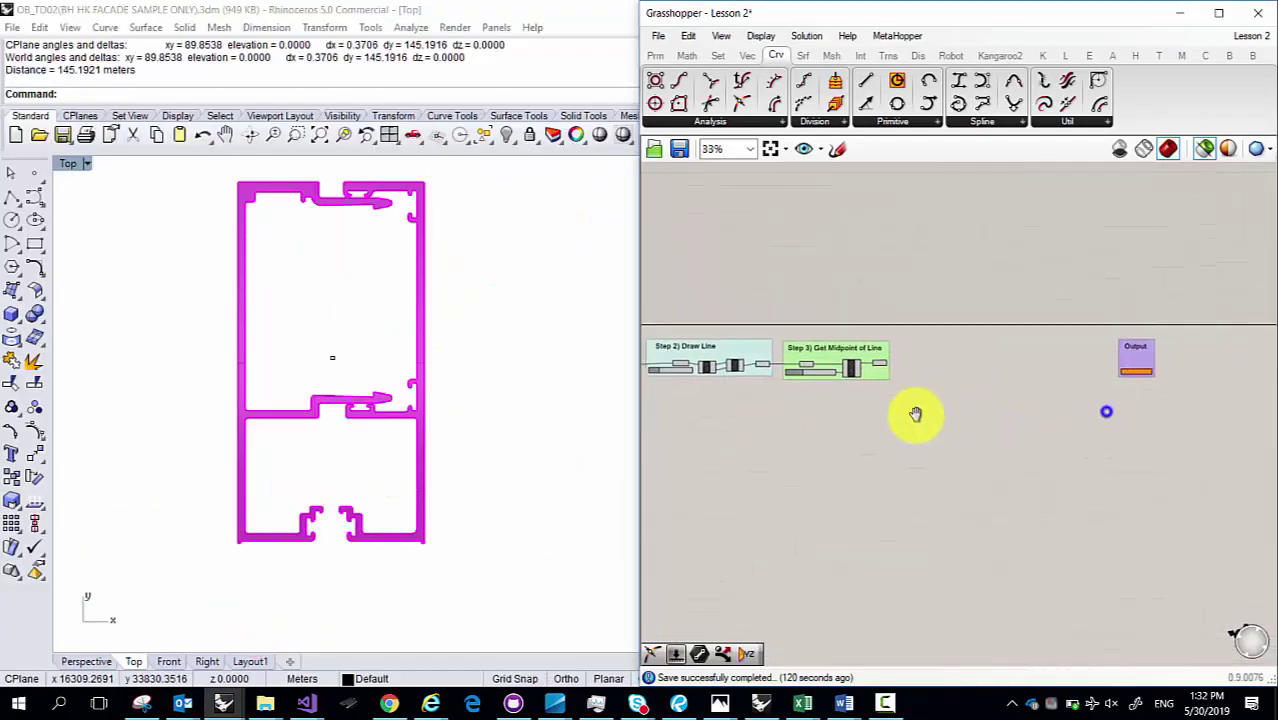
{"action": "scroll", "coordinate": [1034, 364], "scroll_direction": "up", "scroll_amount": 8}
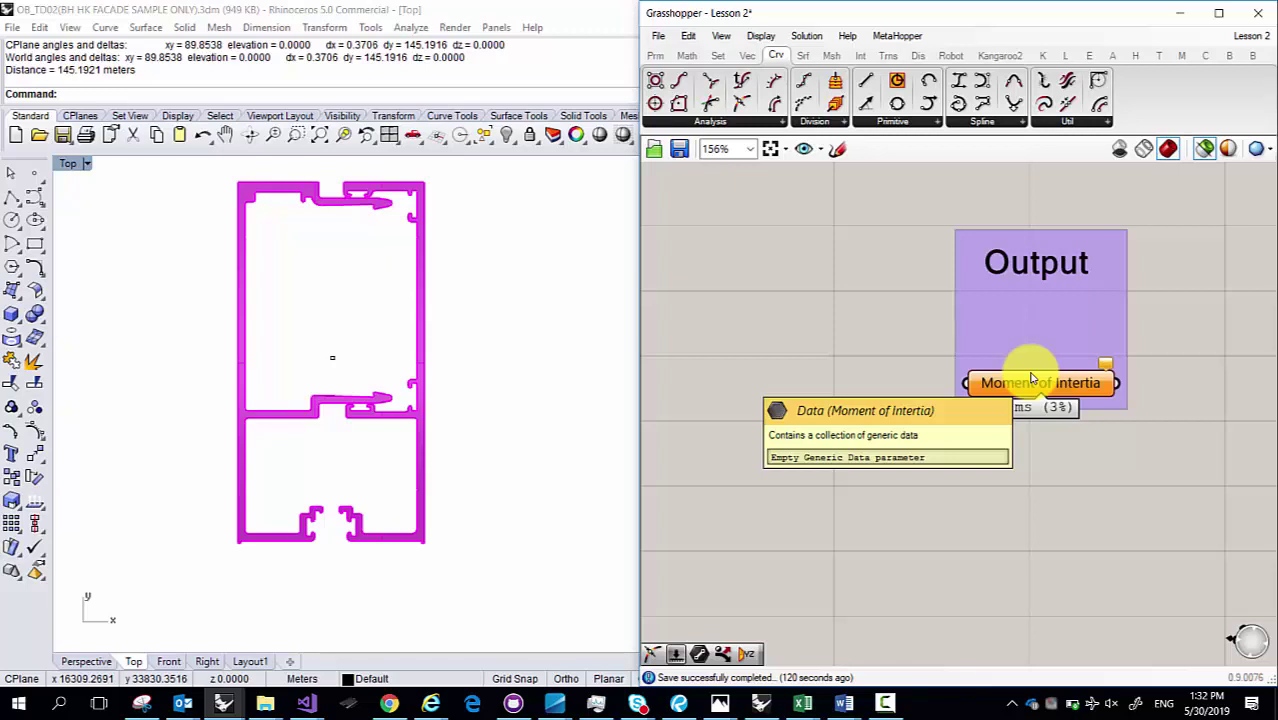
{"action": "scroll", "coordinate": [1040, 380], "scroll_direction": "down", "scroll_amount": 8}
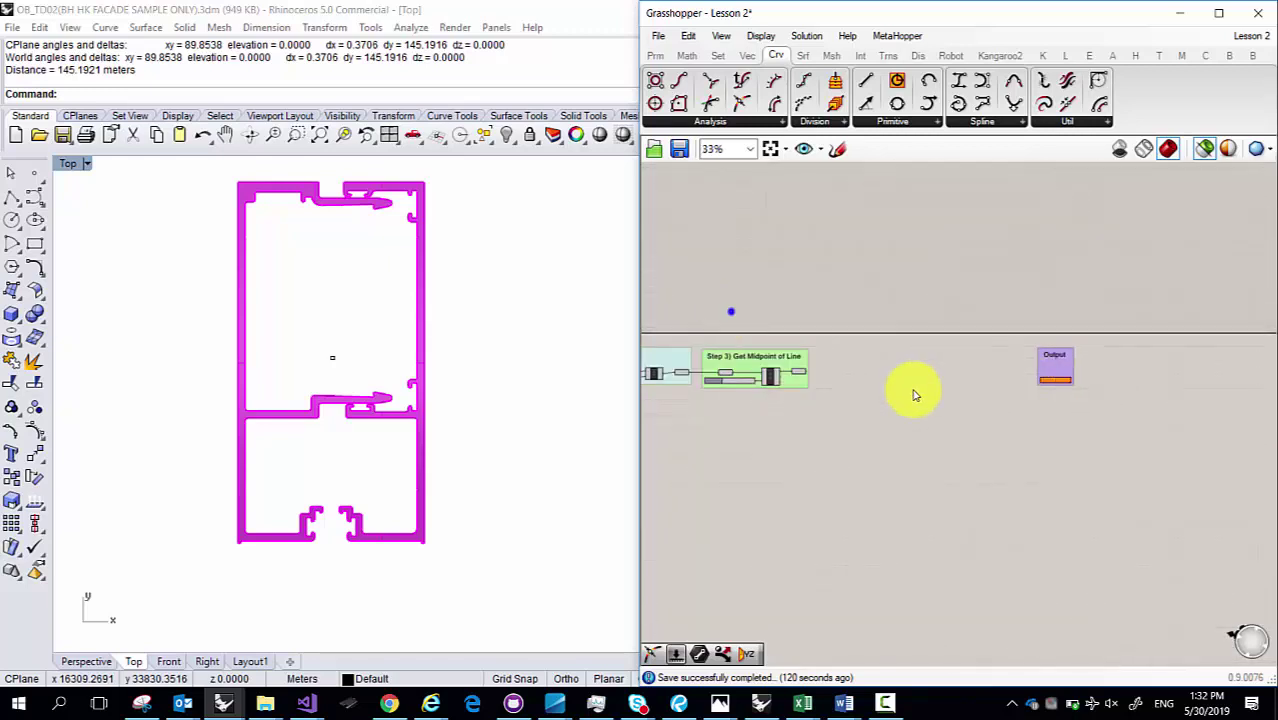
{"action": "left_click_drag", "start_coordinate": [888, 447], "coordinate": [738, 340]}
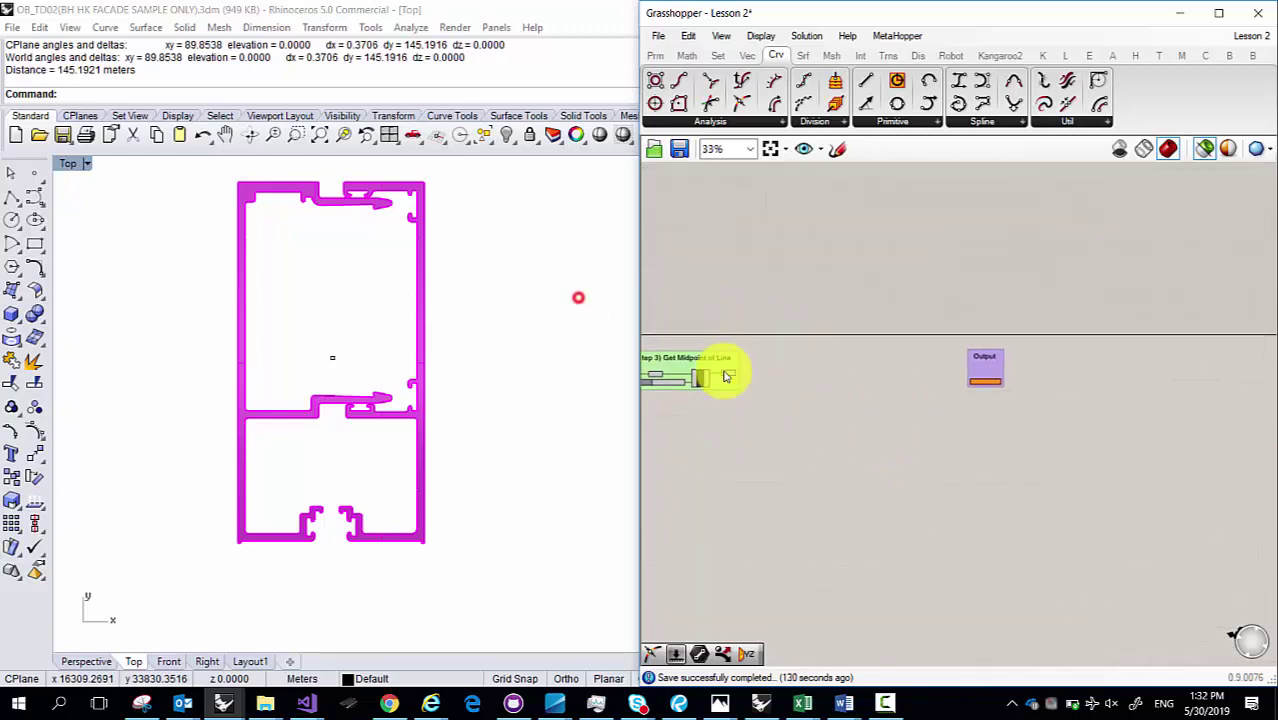
{"action": "left_click", "coordinate": [985, 368]}
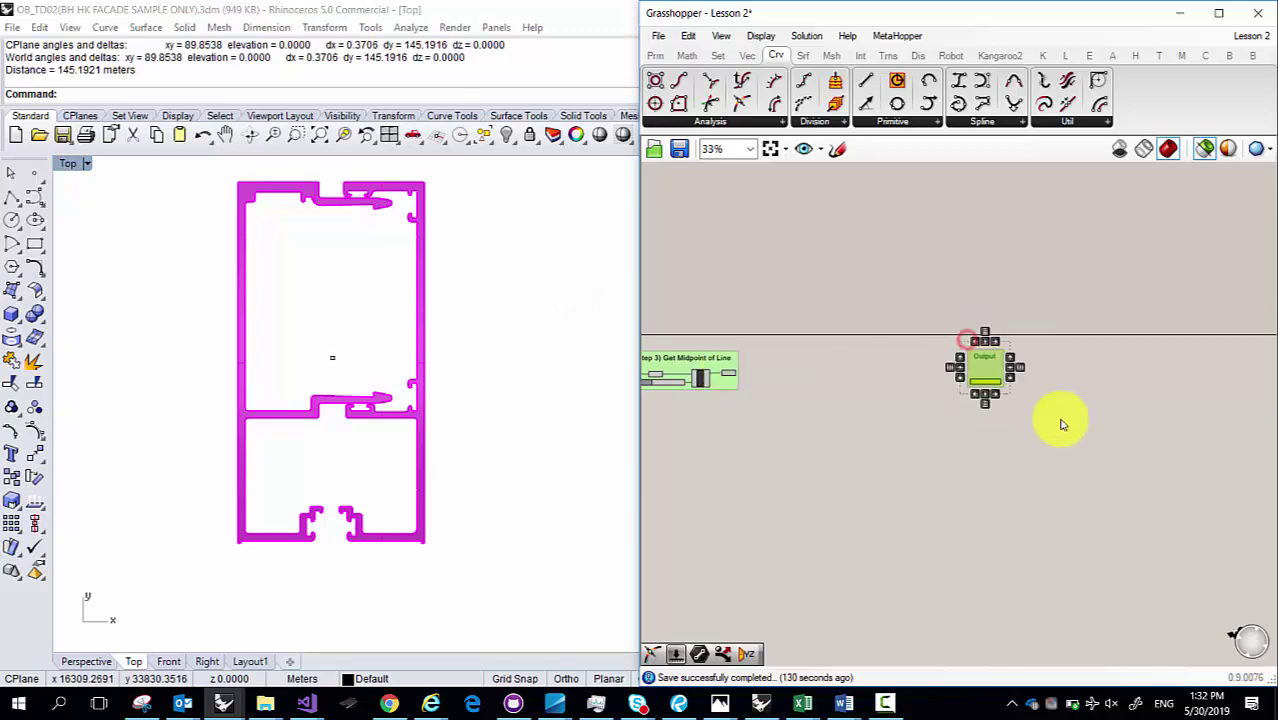
Step: Switch to the sketch "moment of intertia v2.JPG" in Photos and draw a light blue box around the AutoCAD massprop line
{"action": "mouse_move", "coordinate": [719, 704]}
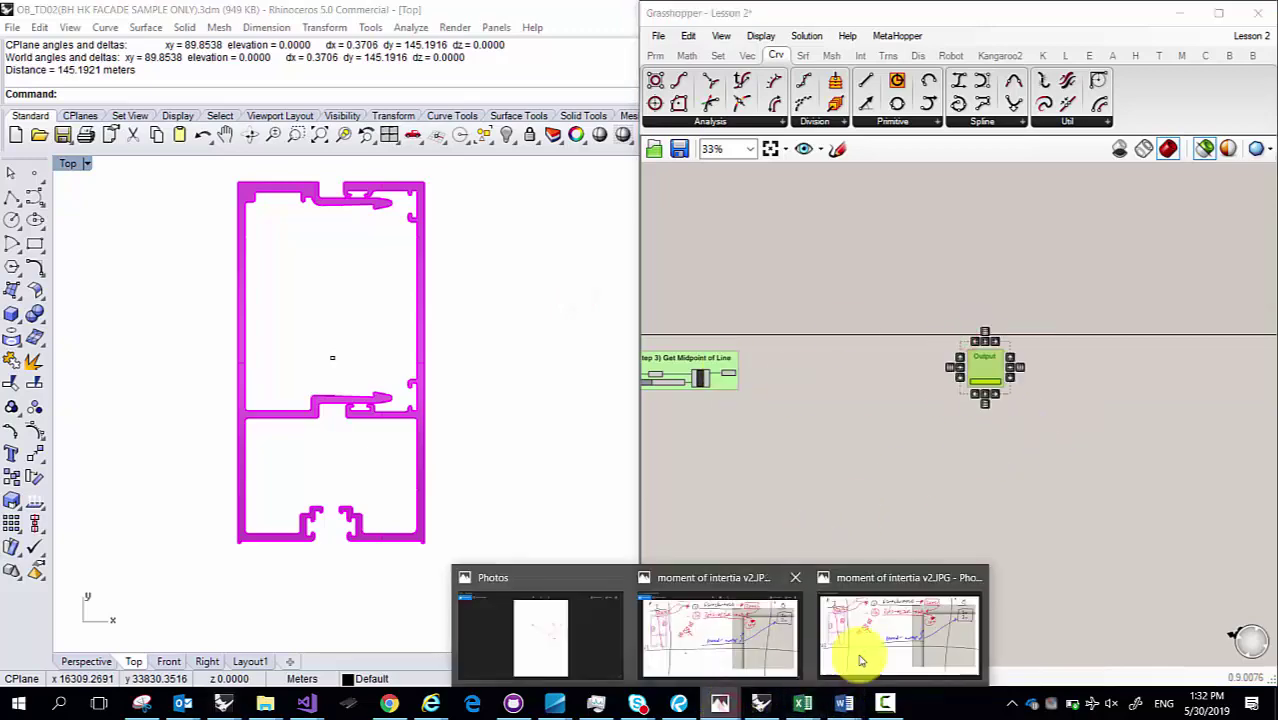
{"action": "left_click", "coordinate": [892, 596]}
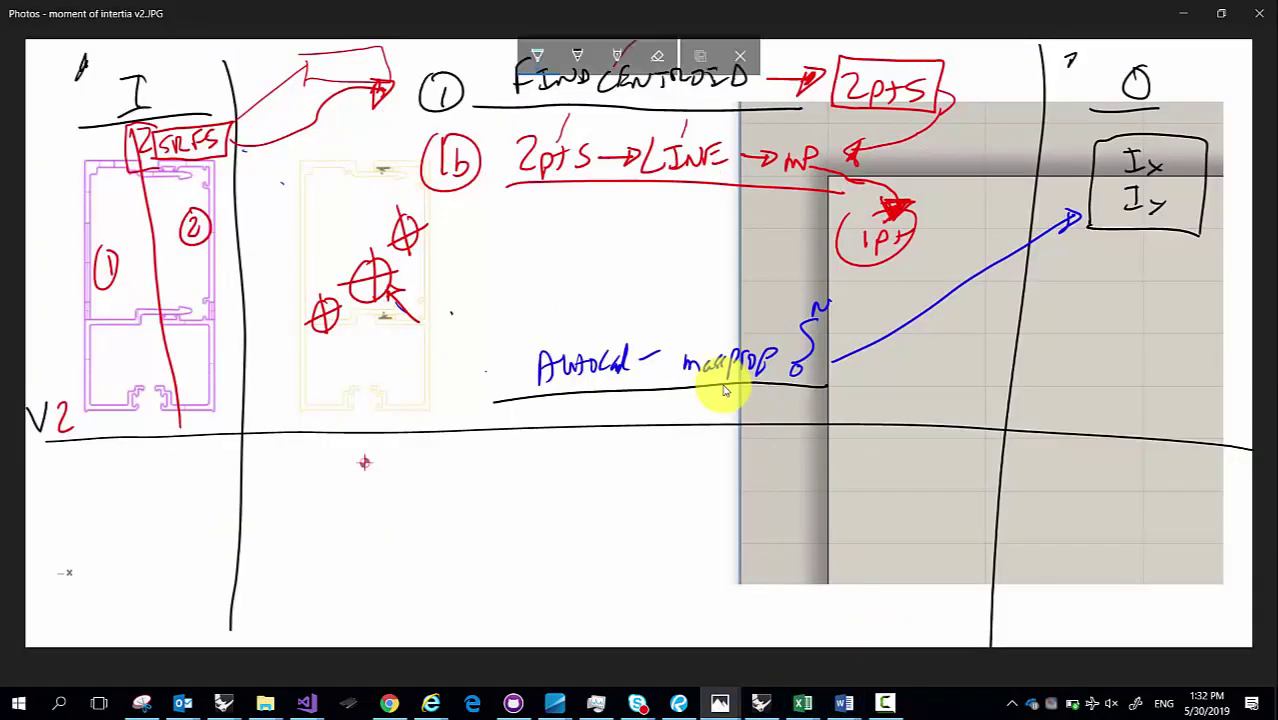
{"action": "mouse_move", "coordinate": [484, 296]}
{"action": "left_mouse_down"}
{"action": "mouse_move", "coordinate": [465, 412]}
{"action": "mouse_move", "coordinate": [584, 441]}
{"action": "mouse_move", "coordinate": [828, 432]}
{"action": "left_mouse_up"}
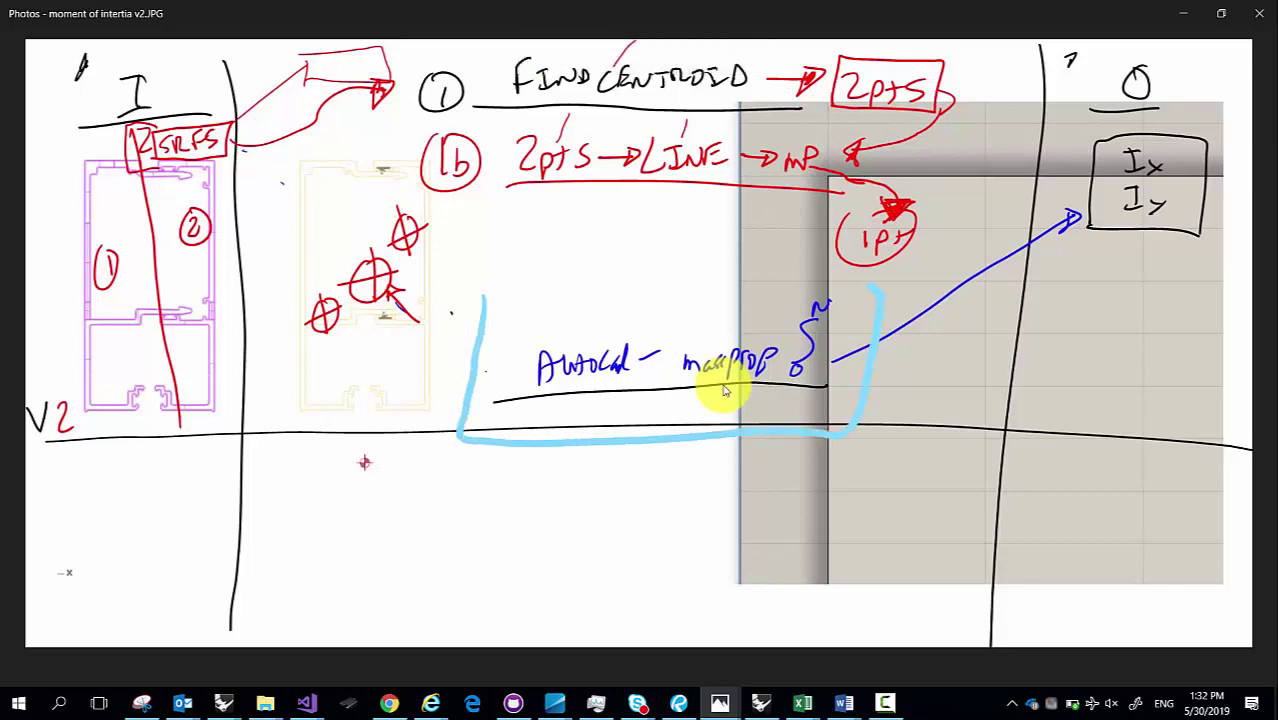
{"action": "left_click_drag", "start_coordinate": [878, 290], "coordinate": [484, 296]}
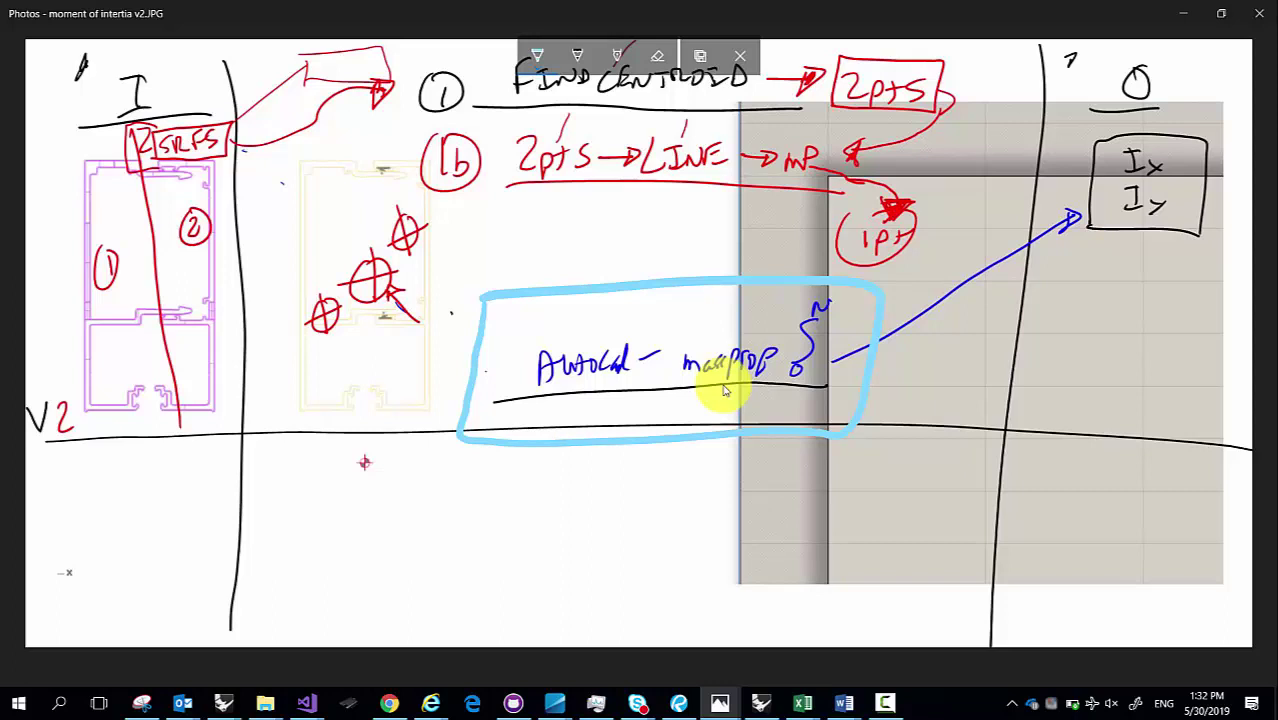
Step: Glance at the untitled Rhino window, return to the sketch in Photos, and draw a smaller light blue box around "massprop"
{"action": "left_click", "coordinate": [220, 700]}
{"action": "left_click", "coordinate": [390, 655]}
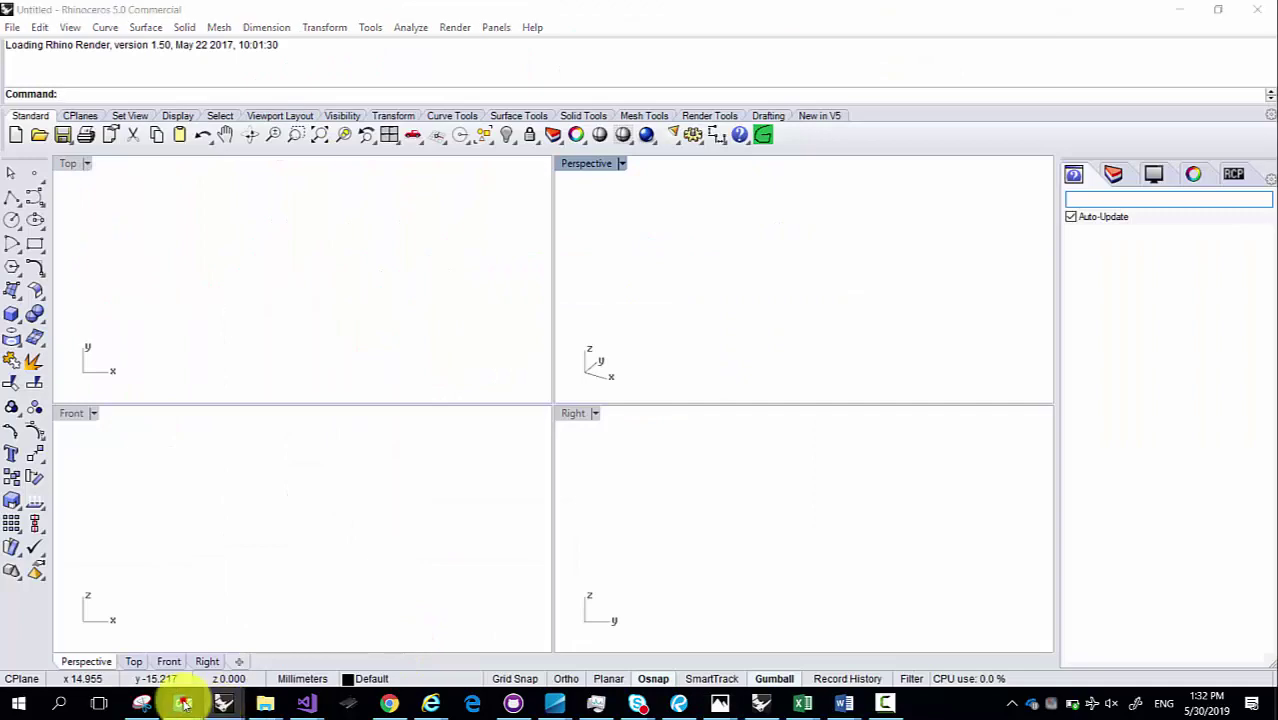
{"action": "mouse_move", "coordinate": [720, 700]}
{"action": "left_click", "coordinate": [838, 632]}
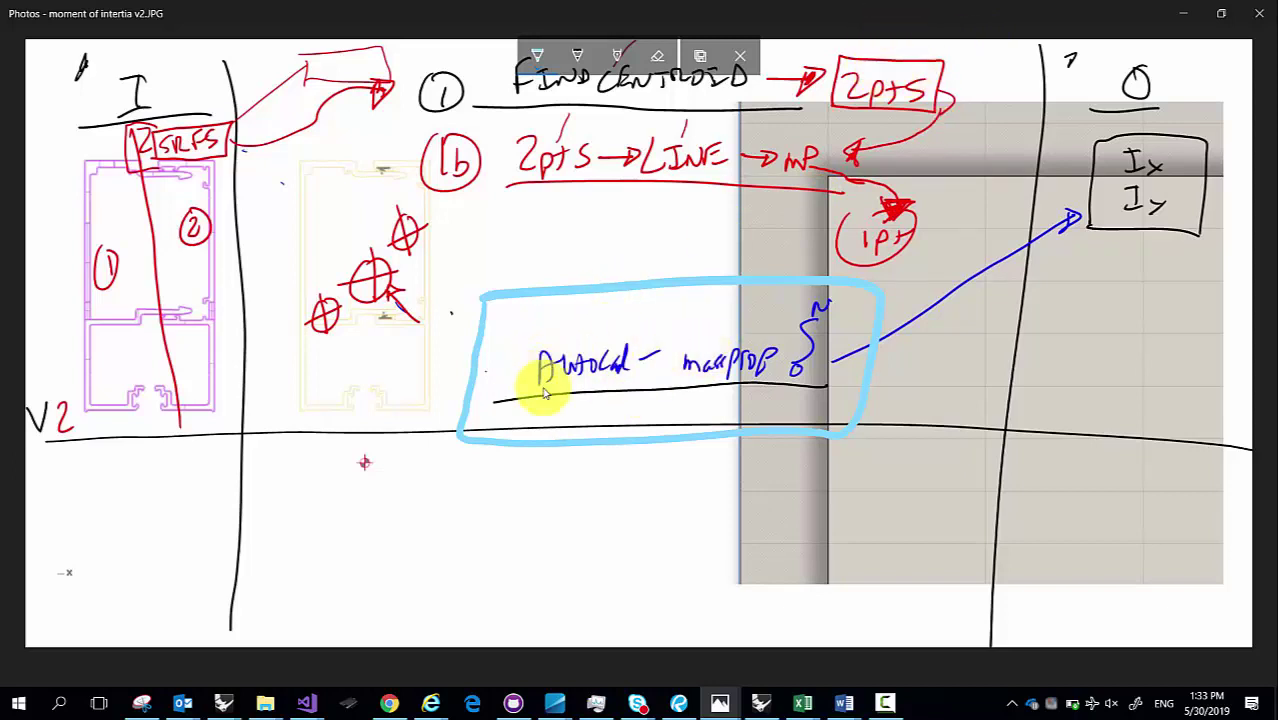
{"action": "mouse_move", "coordinate": [673, 388]}
{"action": "left_mouse_down"}
{"action": "mouse_move", "coordinate": [819, 395]}
{"action": "mouse_move", "coordinate": [844, 289]}
{"action": "mouse_move", "coordinate": [715, 297]}
{"action": "mouse_move", "coordinate": [676, 380]}
{"action": "left_mouse_up"}
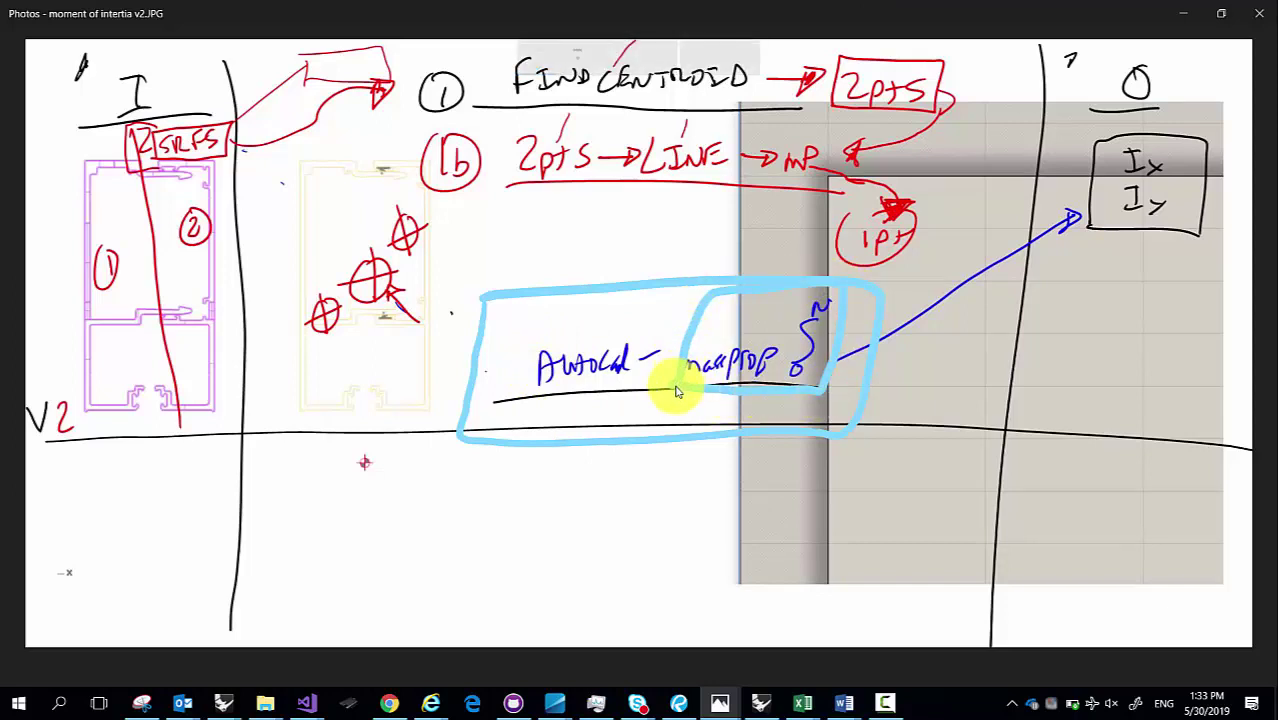
Step: Switch back to the OB_TD02 Rhino file and search the Grasshopper canvas for a "mass properties" component without placing one
{"action": "mouse_move", "coordinate": [248, 693]}
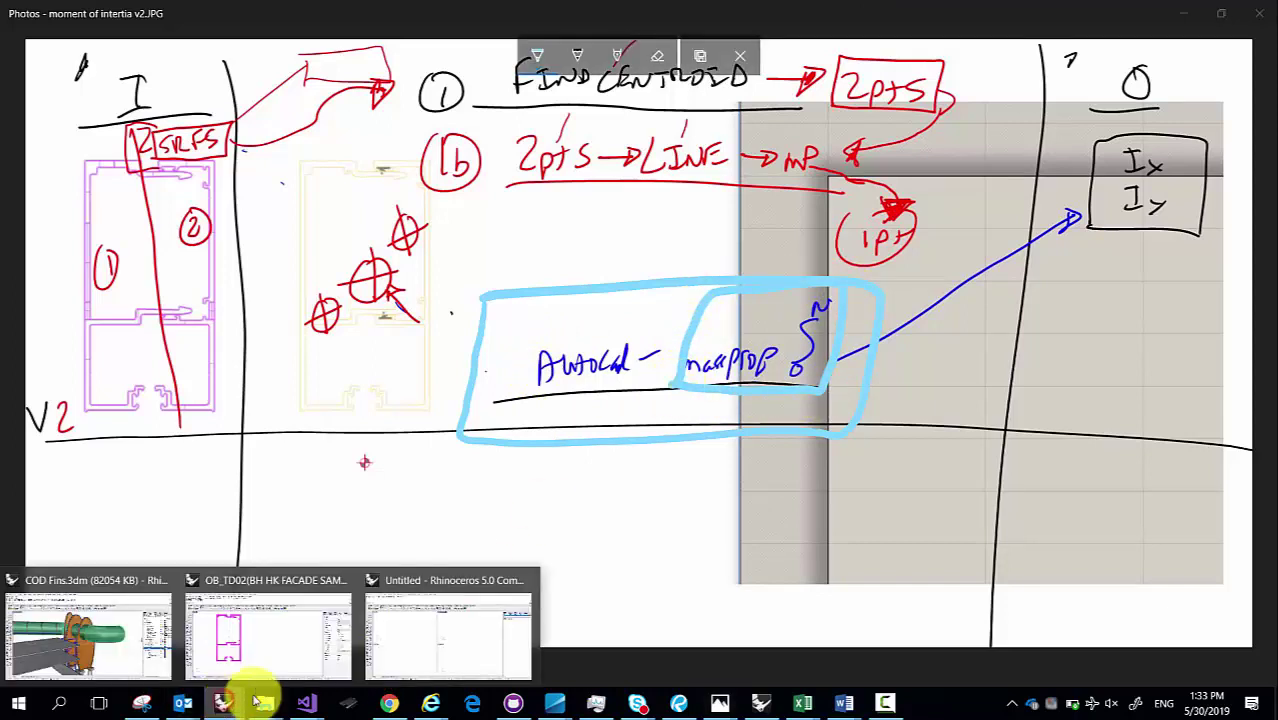
{"action": "left_click", "coordinate": [262, 642]}
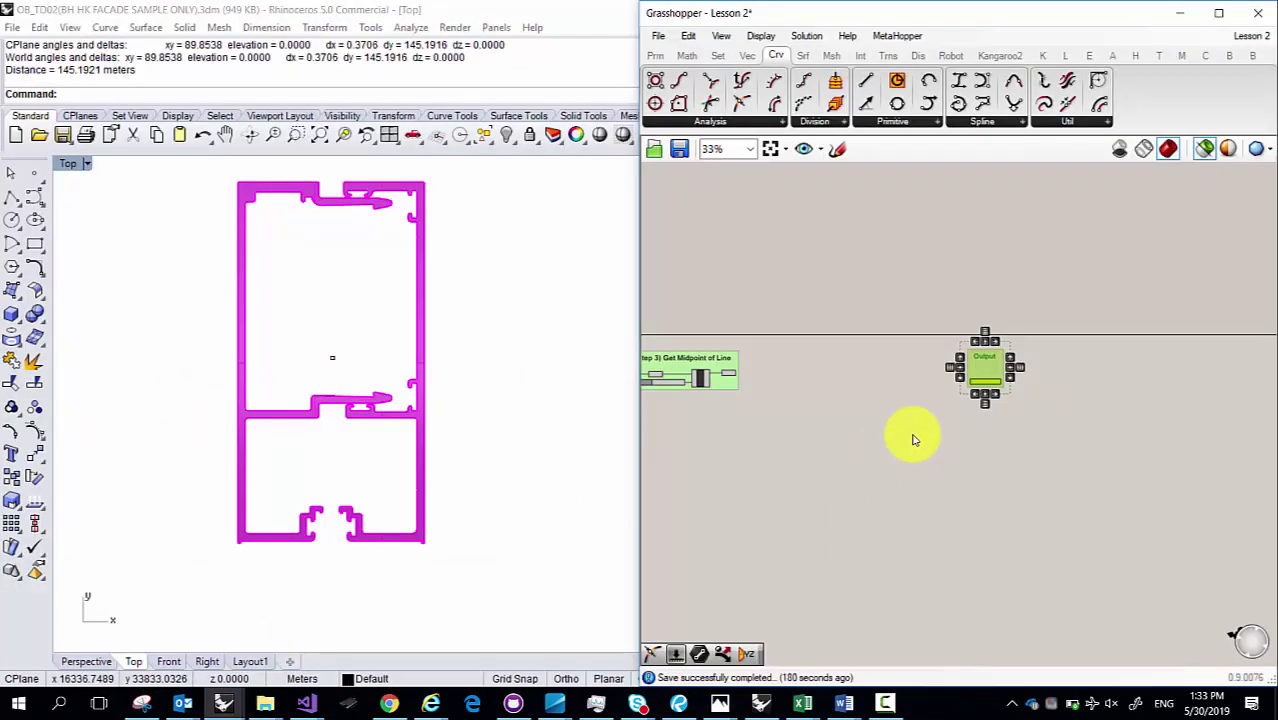
{"action": "scroll", "coordinate": [913, 440], "scroll_direction": "up", "scroll_amount": 8}
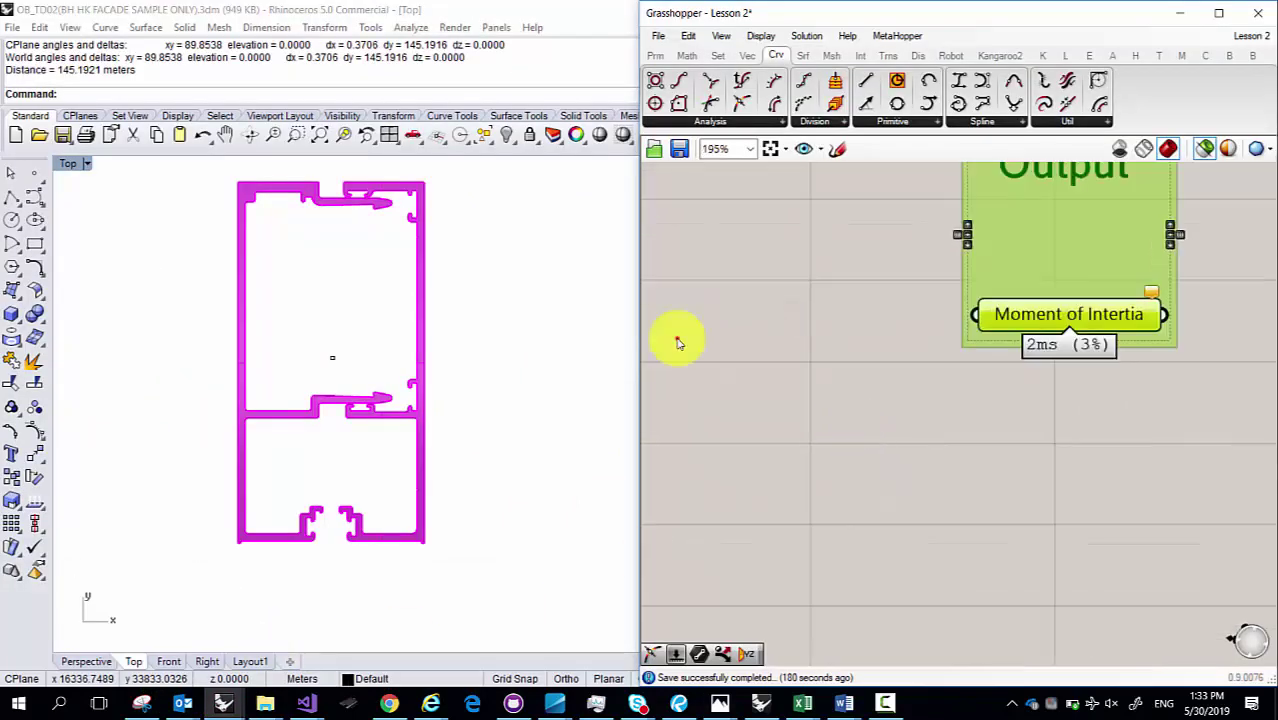
{"action": "double_click", "coordinate": [677, 341]}
{"action": "type", "text": "mass pr"}
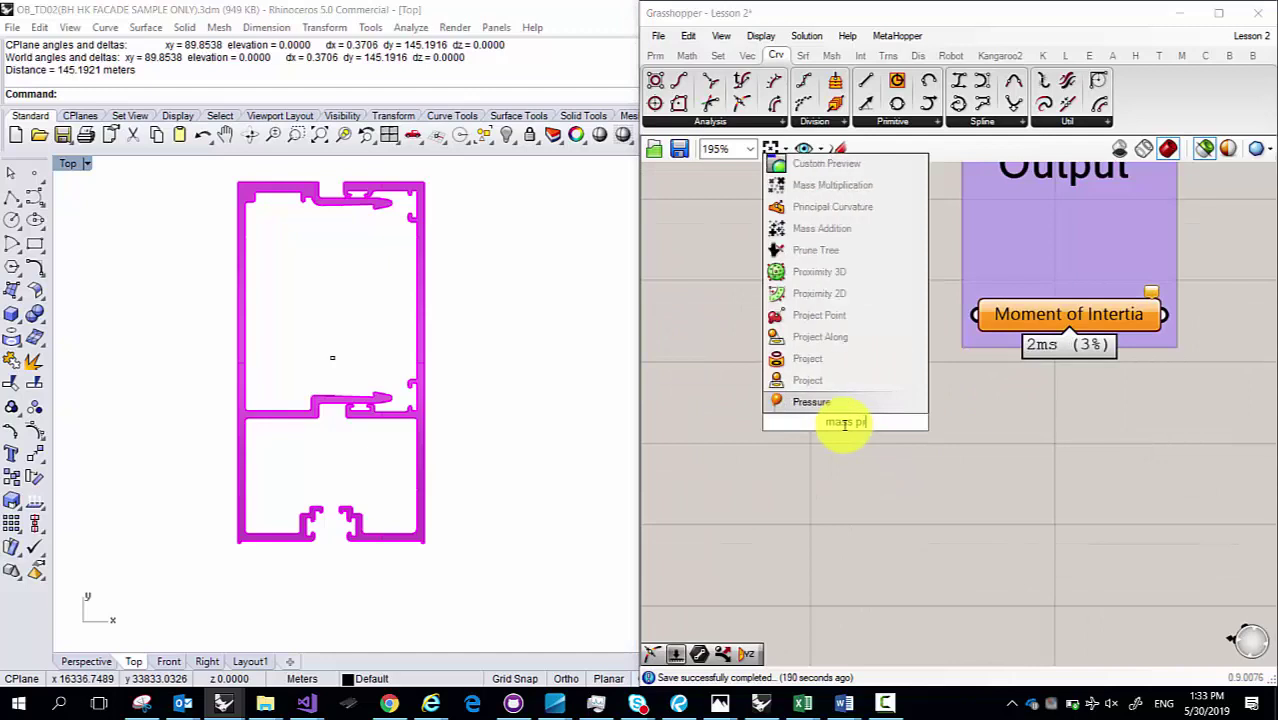
{"action": "type", "text": "operties"}
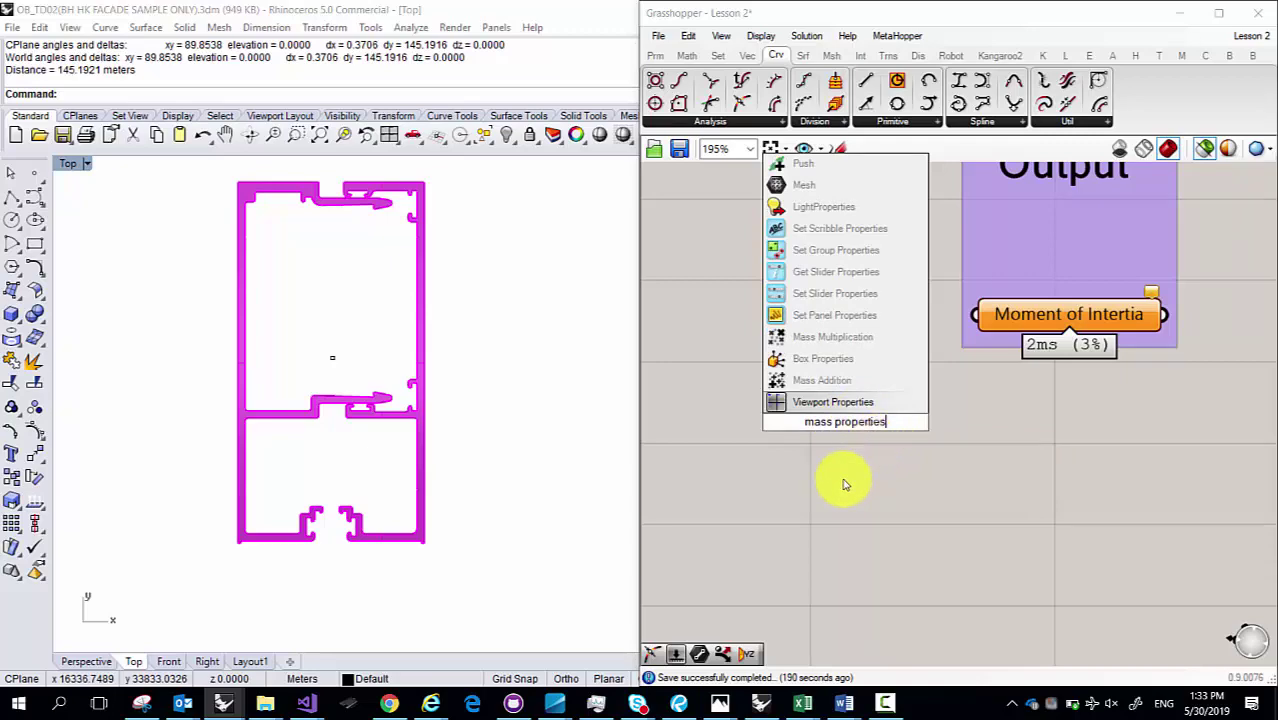
{"action": "left_click", "coordinate": [736, 386]}
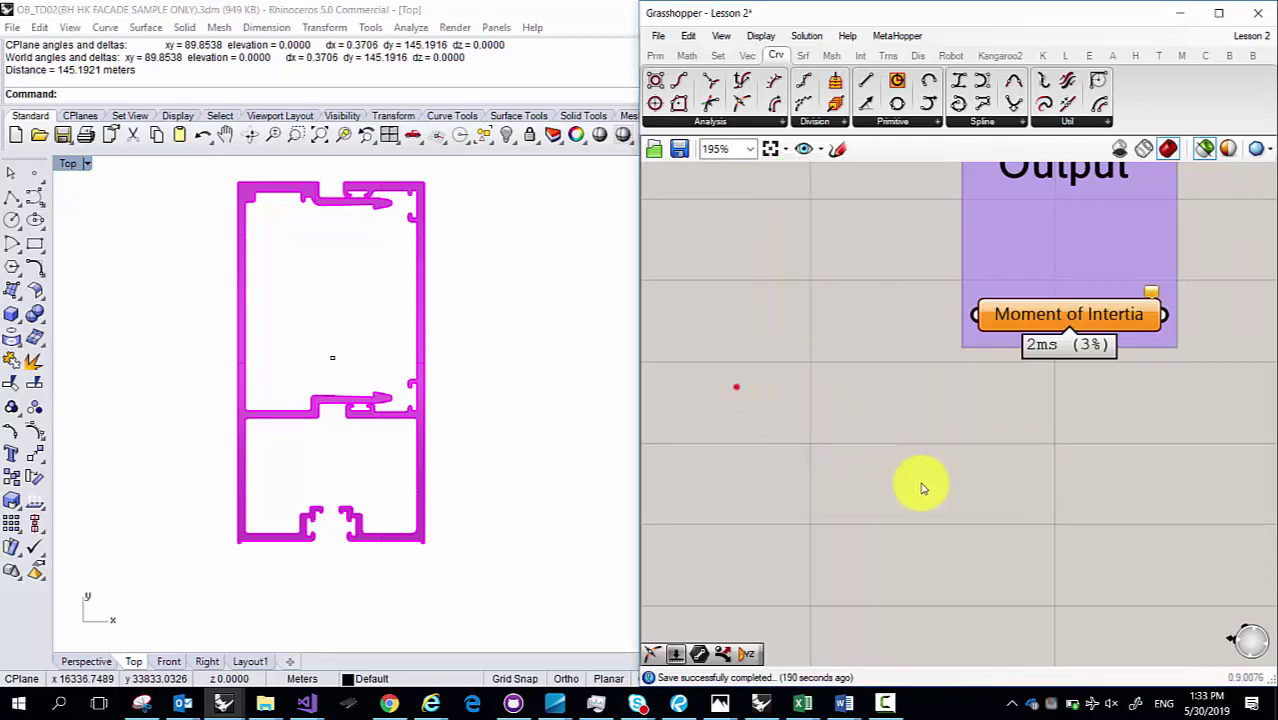
Step: Switch to Chrome, open the Grasshopper forum home page in a maximized window, and search it for "how to get mass properties"
{"action": "left_click", "coordinate": [384, 703]}
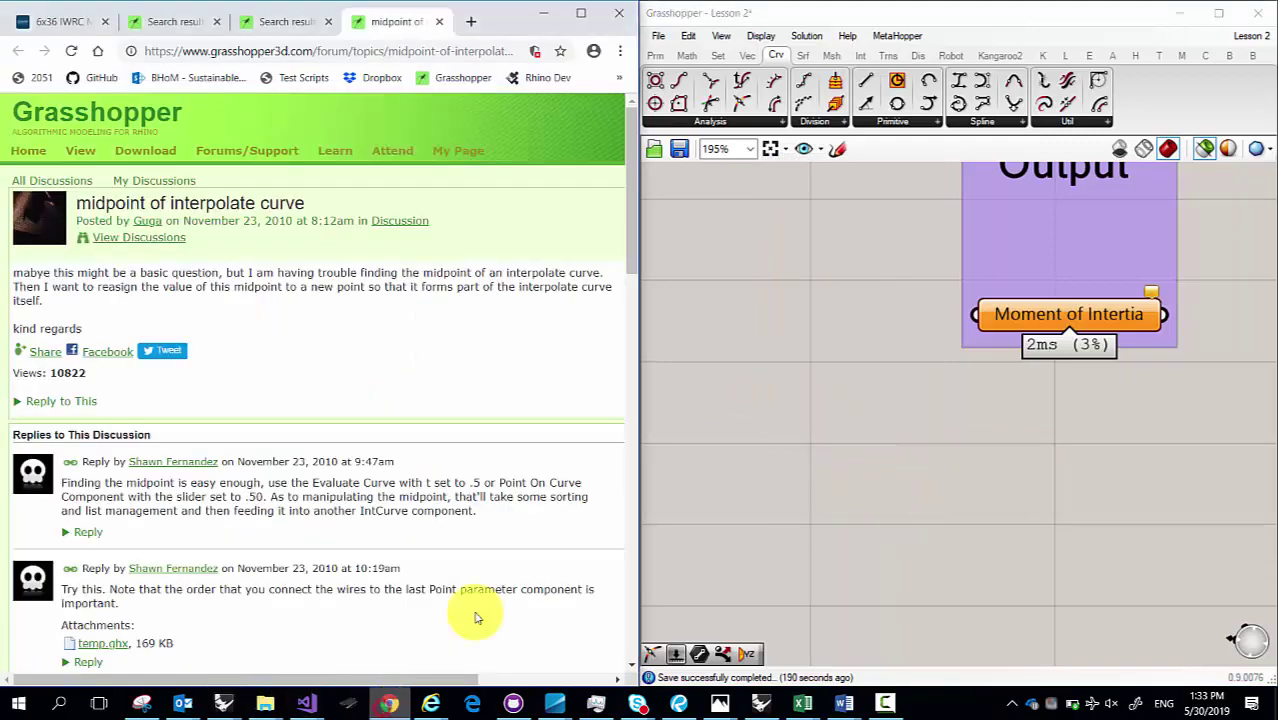
{"action": "left_click", "coordinate": [328, 21]}
{"action": "left_click", "coordinate": [178, 21]}
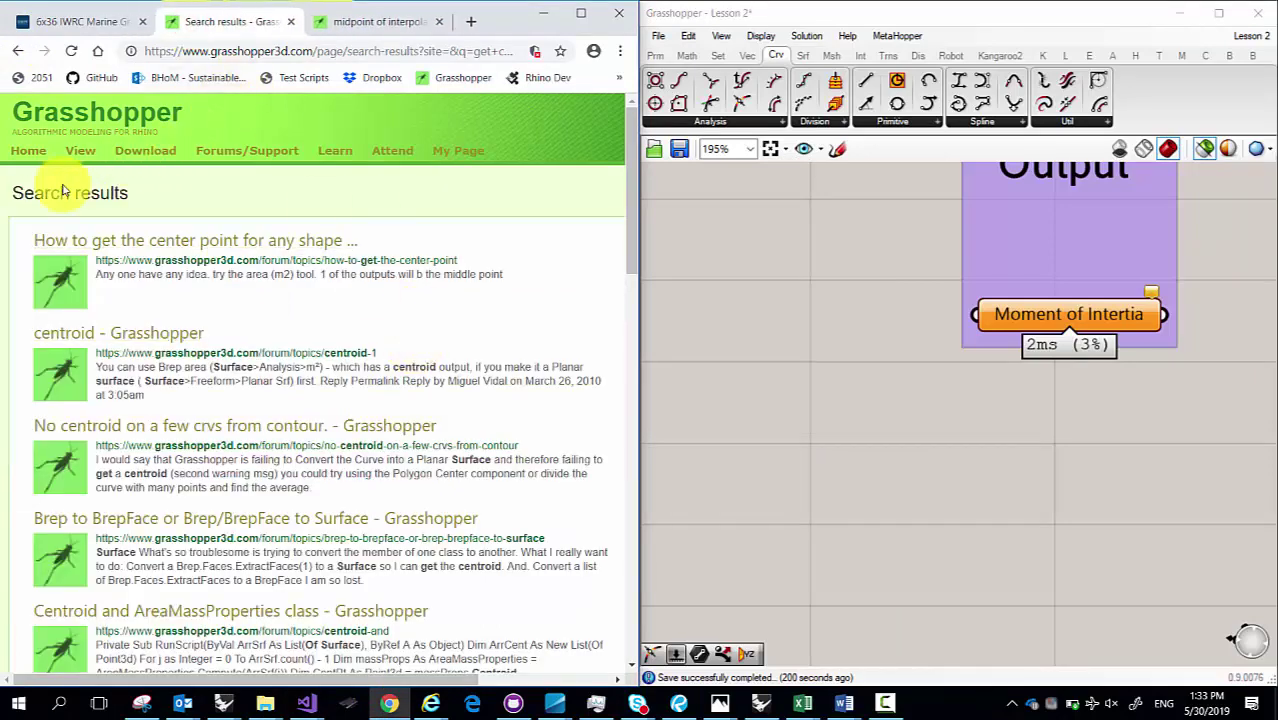
{"action": "left_click", "coordinate": [118, 333]}
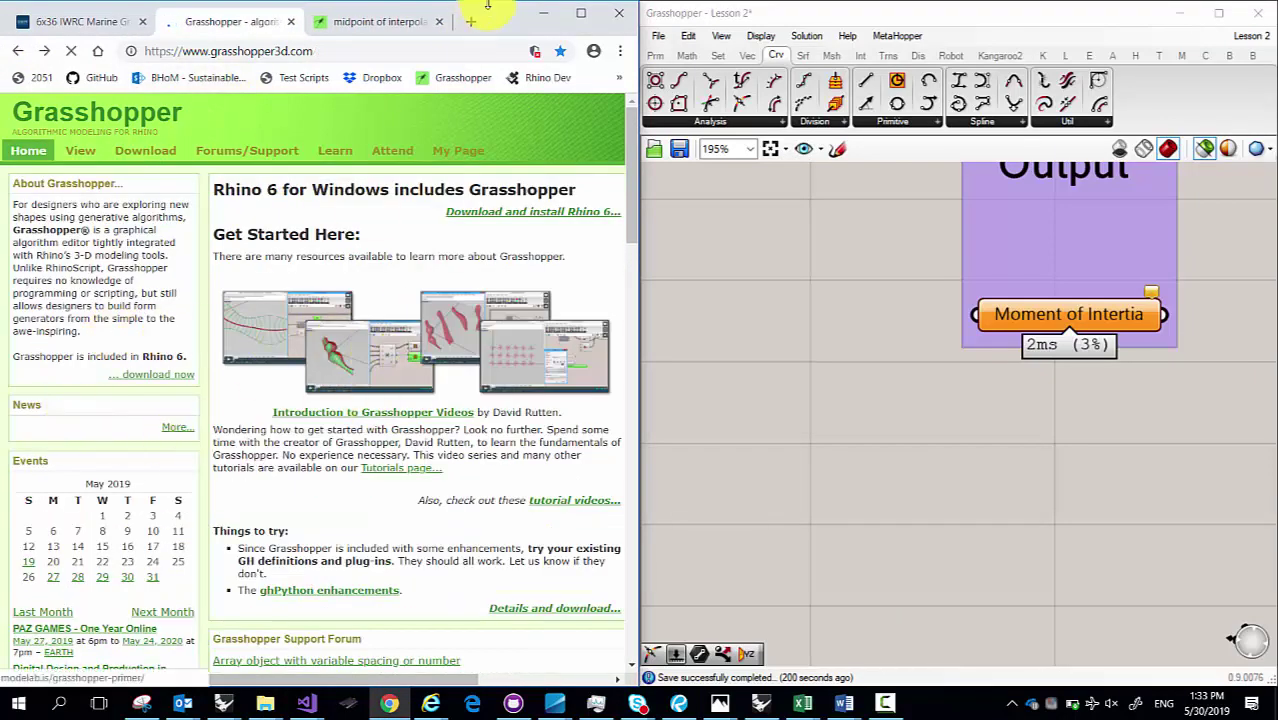
{"action": "left_click", "coordinate": [581, 14]}
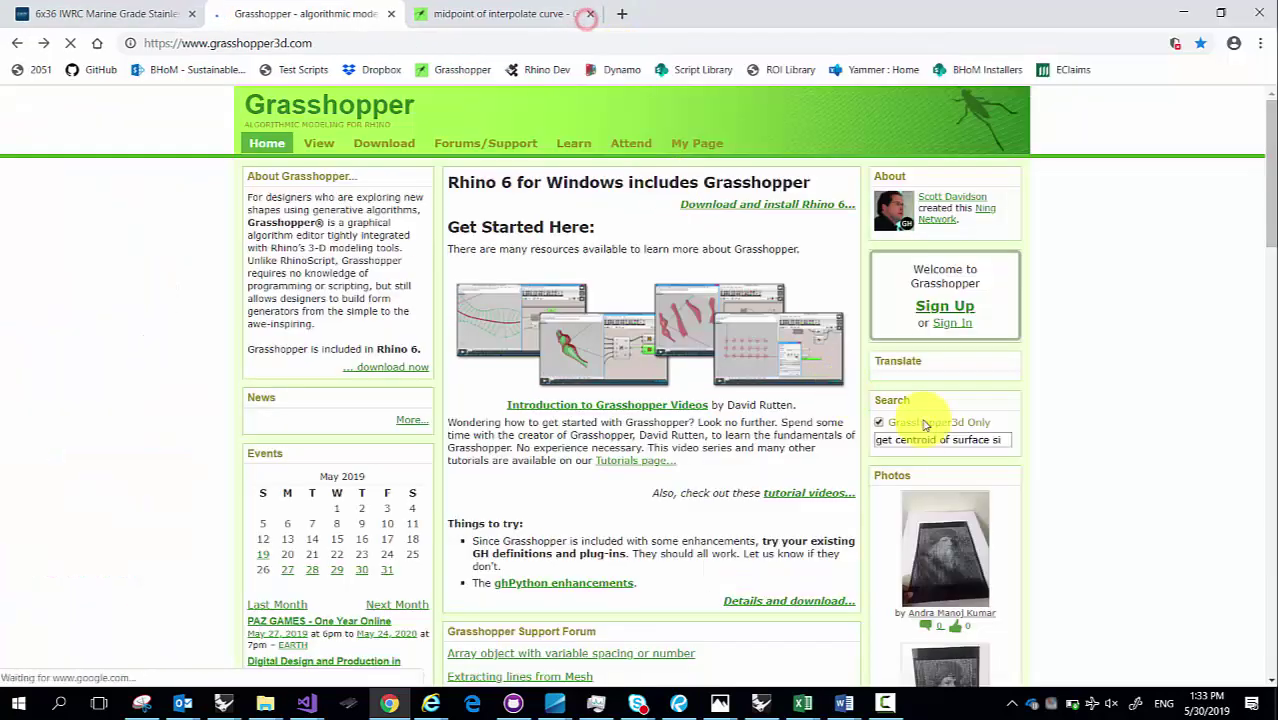
{"action": "left_click", "coordinate": [1003, 441]}
{"action": "type", "text": "how "}
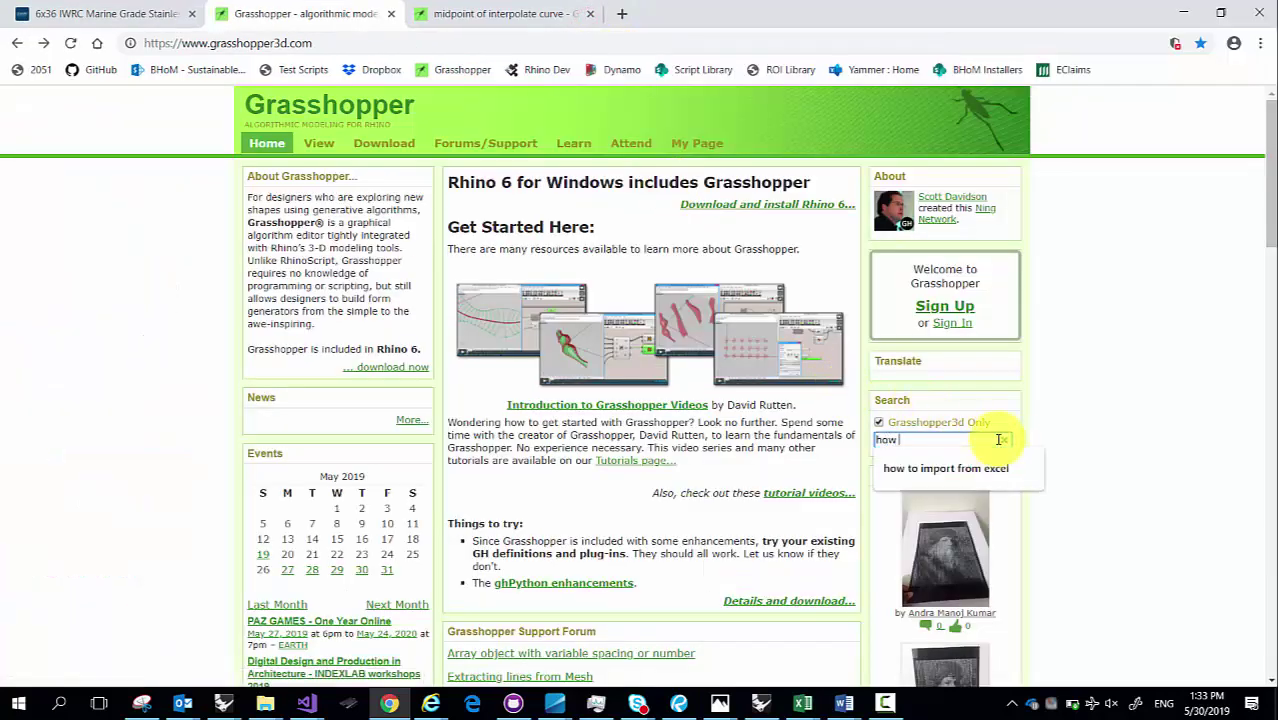
{"action": "type", "text": "to ge"}
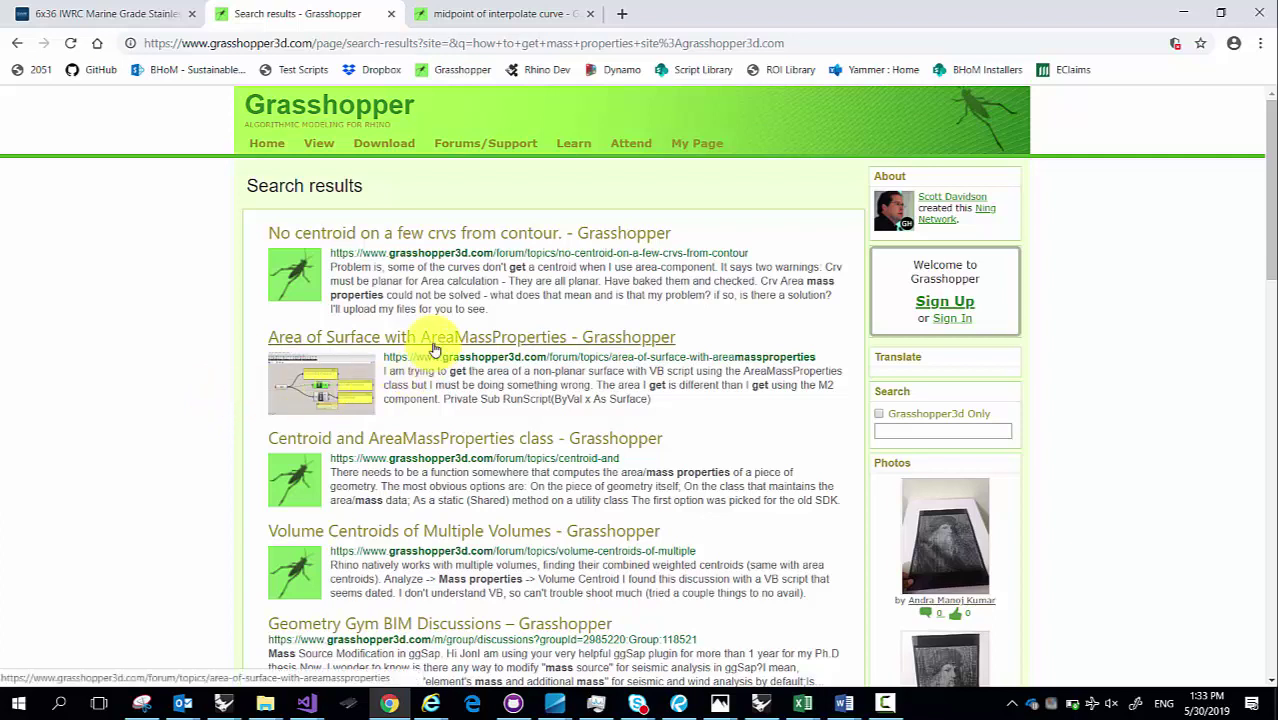
Step: Open the discussion "No centroid on a few crvs from contour." and read the problem, the area mass properties warning and the replies
{"action": "left_click", "coordinate": [430, 236]}
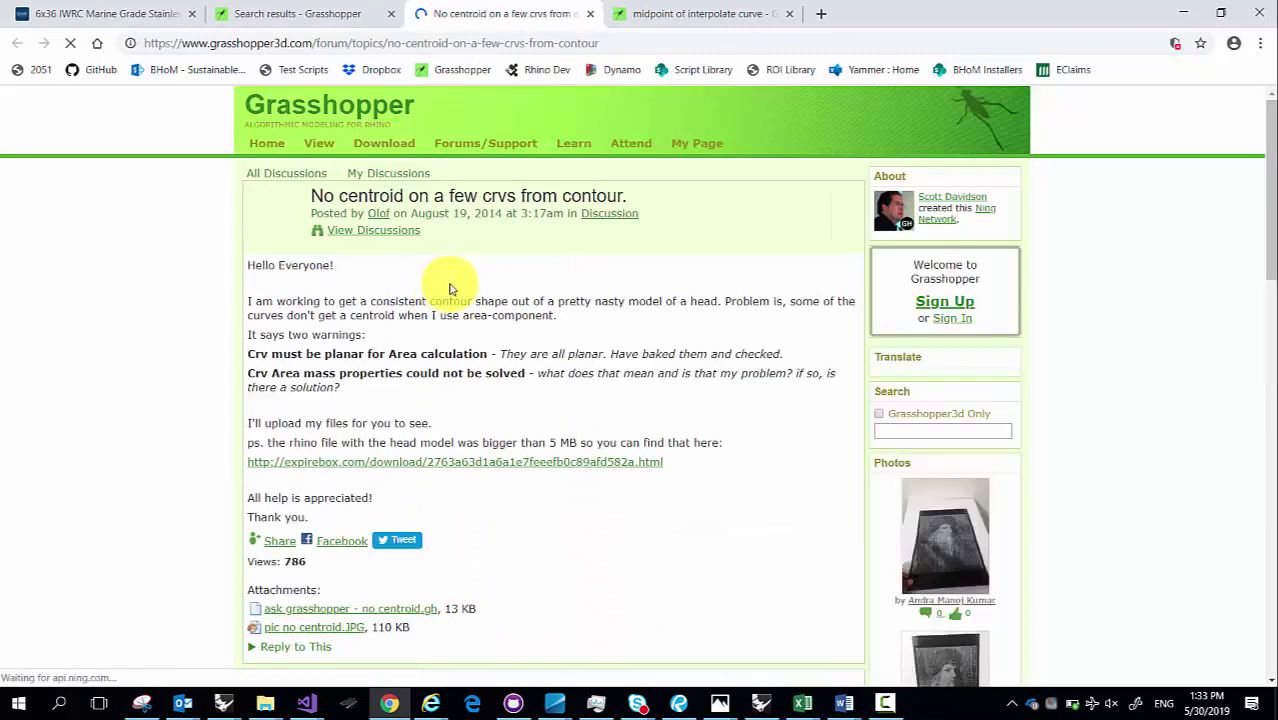
{"action": "left_click_drag", "start_coordinate": [277, 302], "coordinate": [586, 323]}
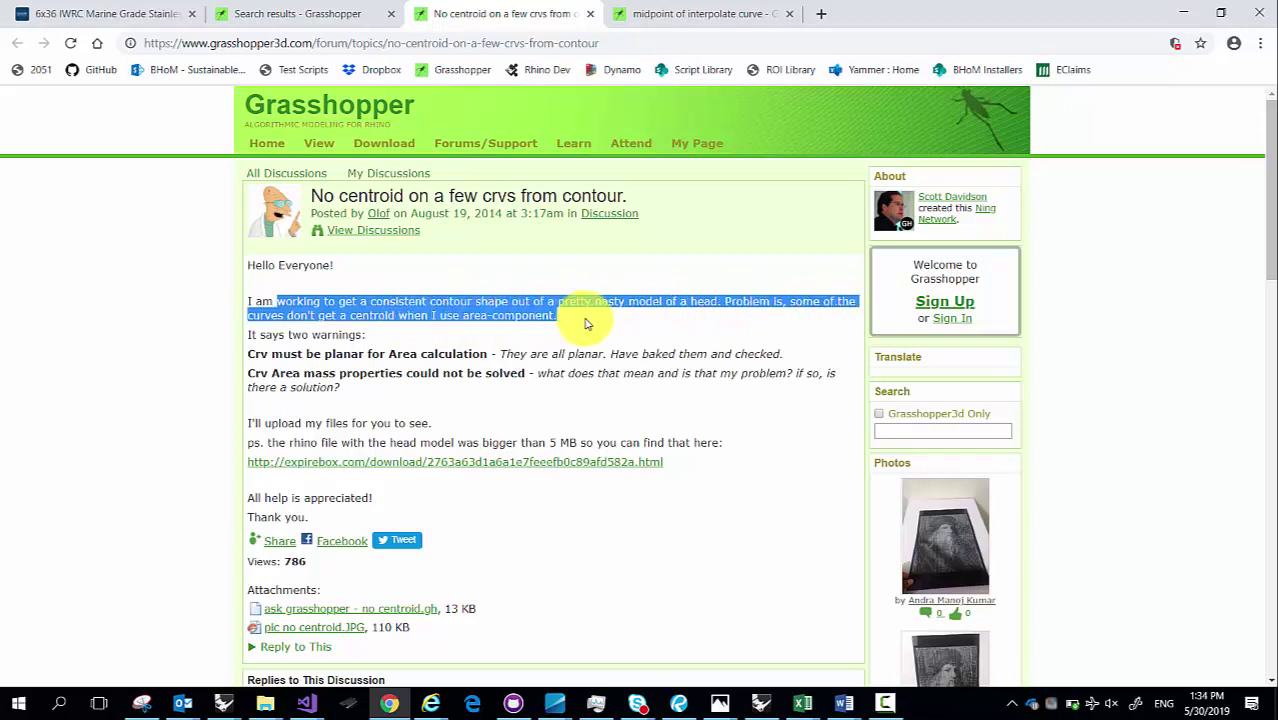
{"action": "left_click", "coordinate": [473, 319]}
{"action": "left_click_drag", "start_coordinate": [467, 316], "coordinate": [612, 354]}
{"action": "left_click_drag", "start_coordinate": [258, 377], "coordinate": [578, 393]}
{"action": "scroll", "coordinate": [506, 391], "scroll_direction": "down", "scroll_amount": 3}
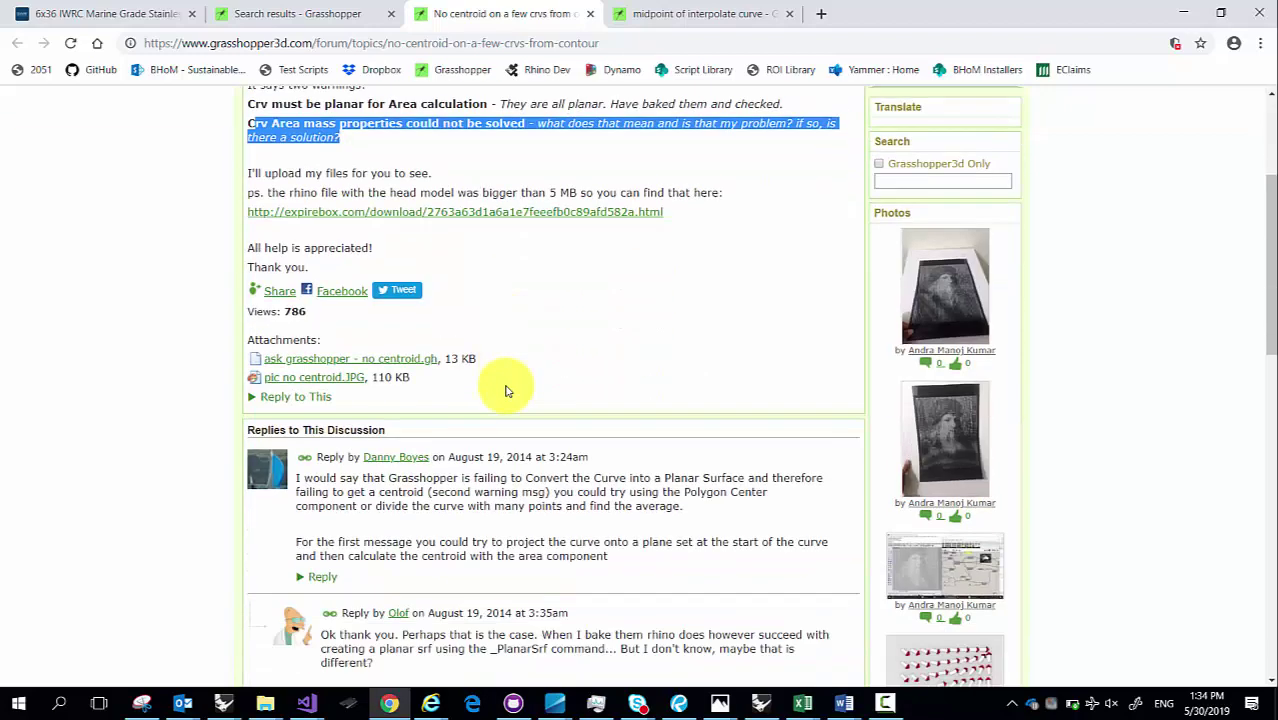
{"action": "scroll", "coordinate": [506, 391], "scroll_direction": "down", "scroll_amount": 5}
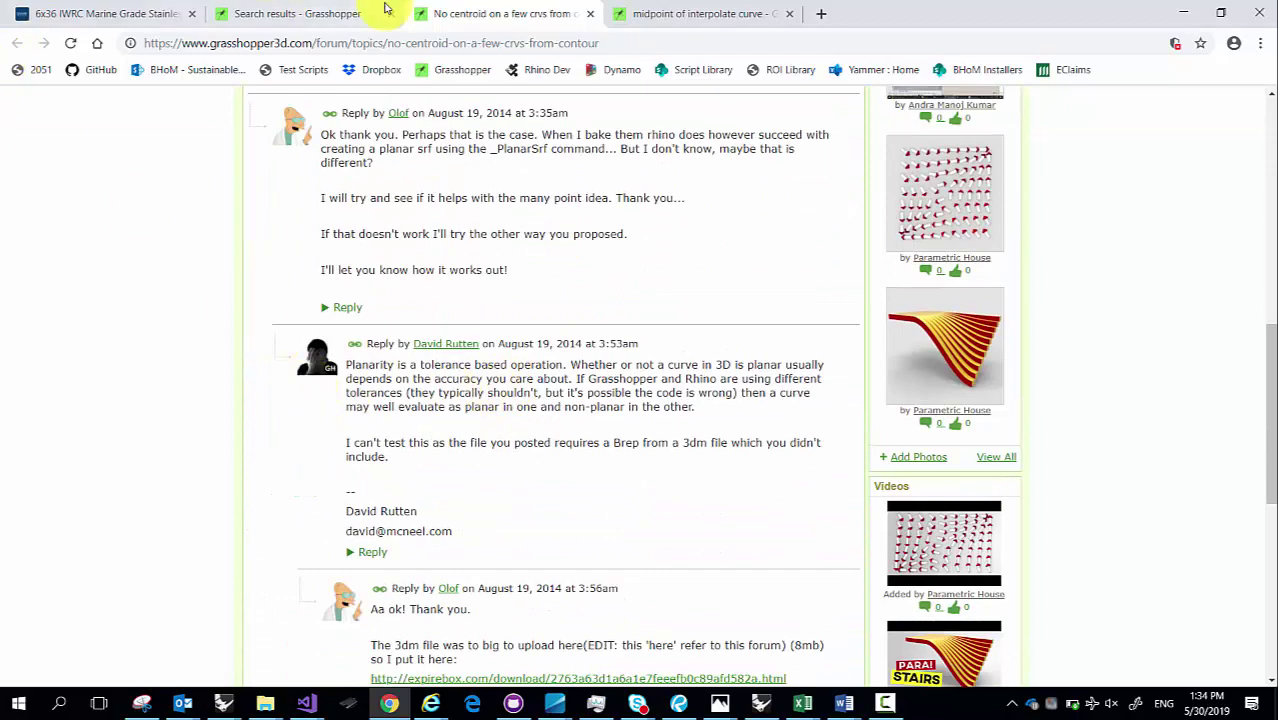
Step: Return to the search results, open "Area of Surface with AreaMassProperties", and examine its VB script and replies
{"action": "left_click", "coordinate": [330, 12]}
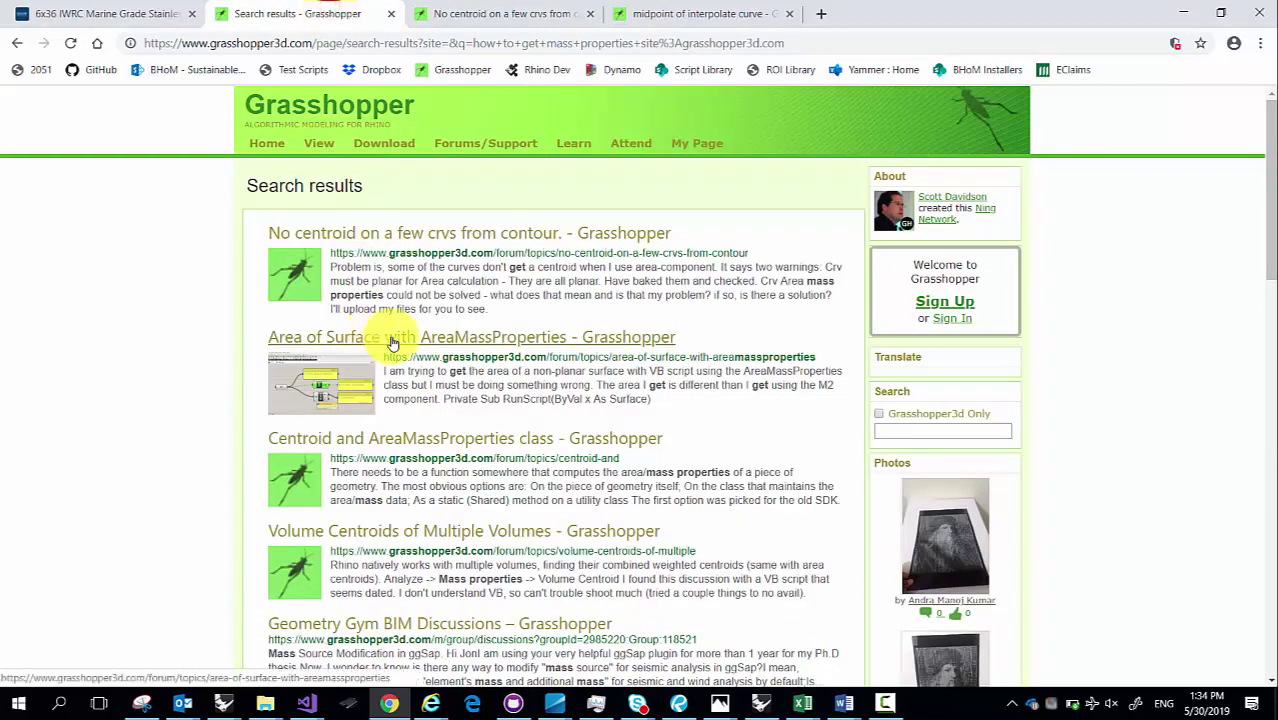
{"action": "left_click", "coordinate": [497, 342]}
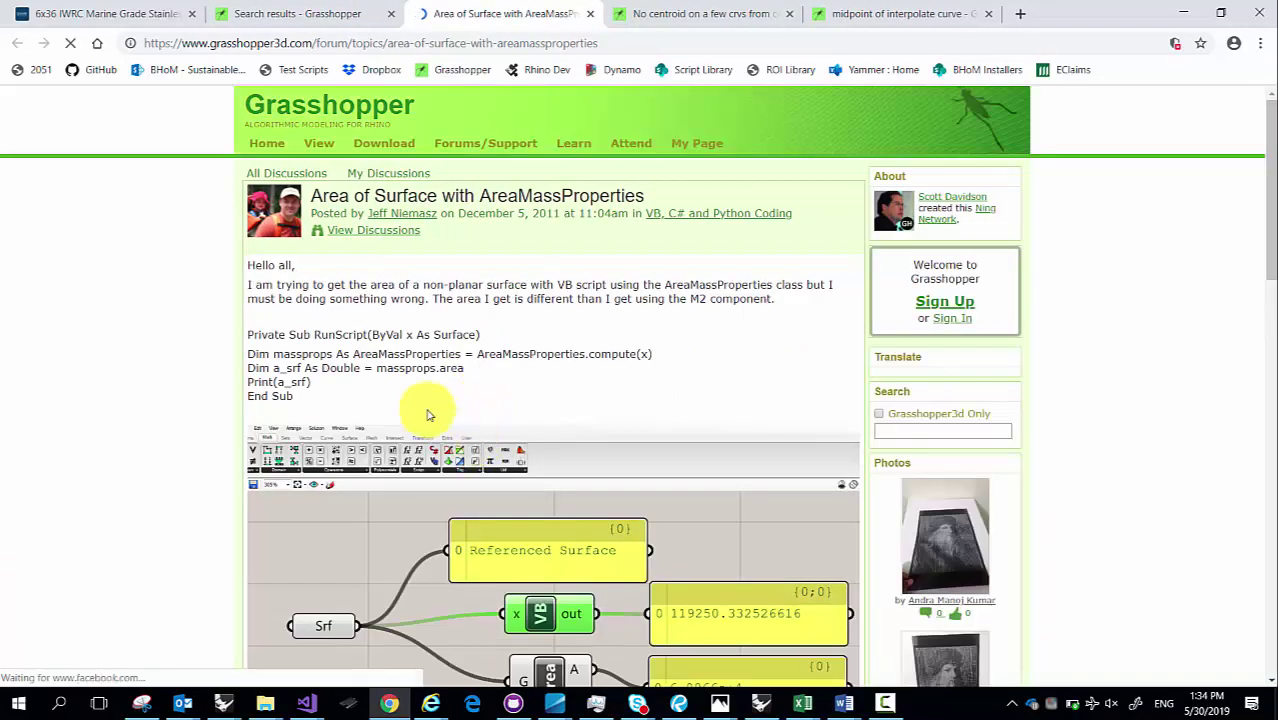
{"action": "scroll", "coordinate": [428, 386], "scroll_direction": "down", "scroll_amount": 5}
{"action": "scroll", "coordinate": [437, 391], "scroll_direction": "up", "scroll_amount": 5}
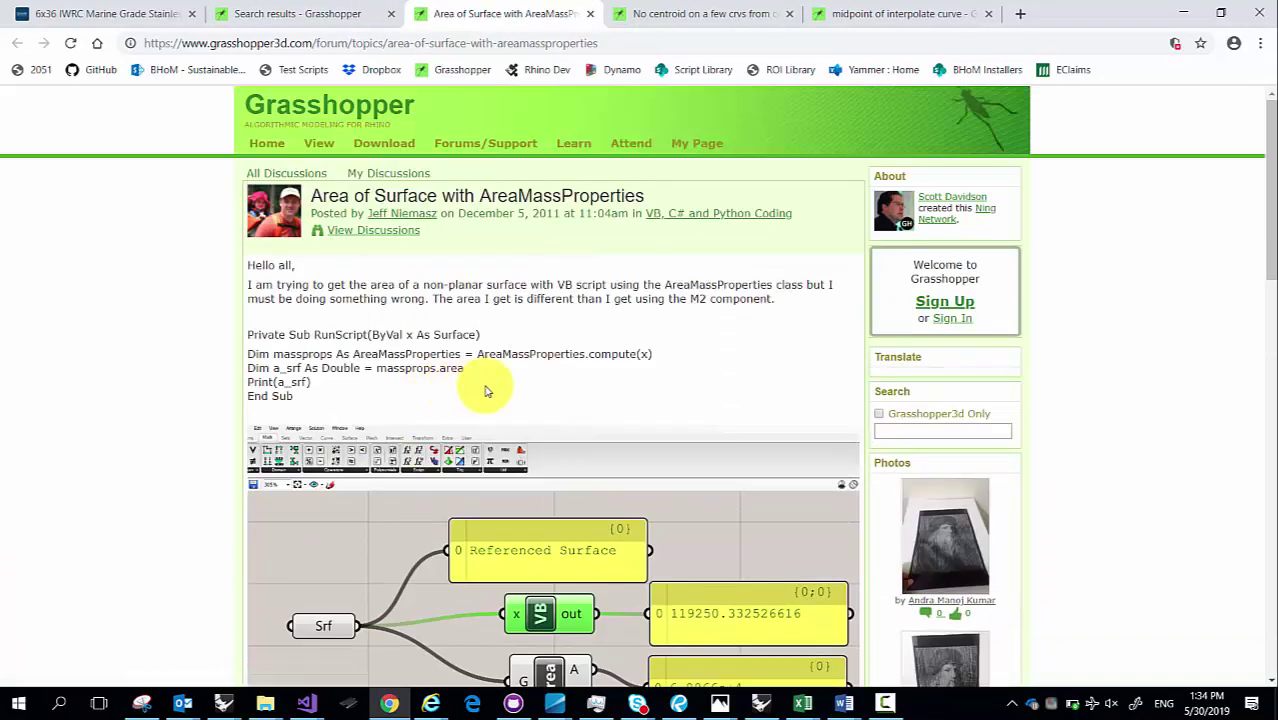
{"action": "scroll", "coordinate": [487, 391], "scroll_direction": "down", "scroll_amount": 8}
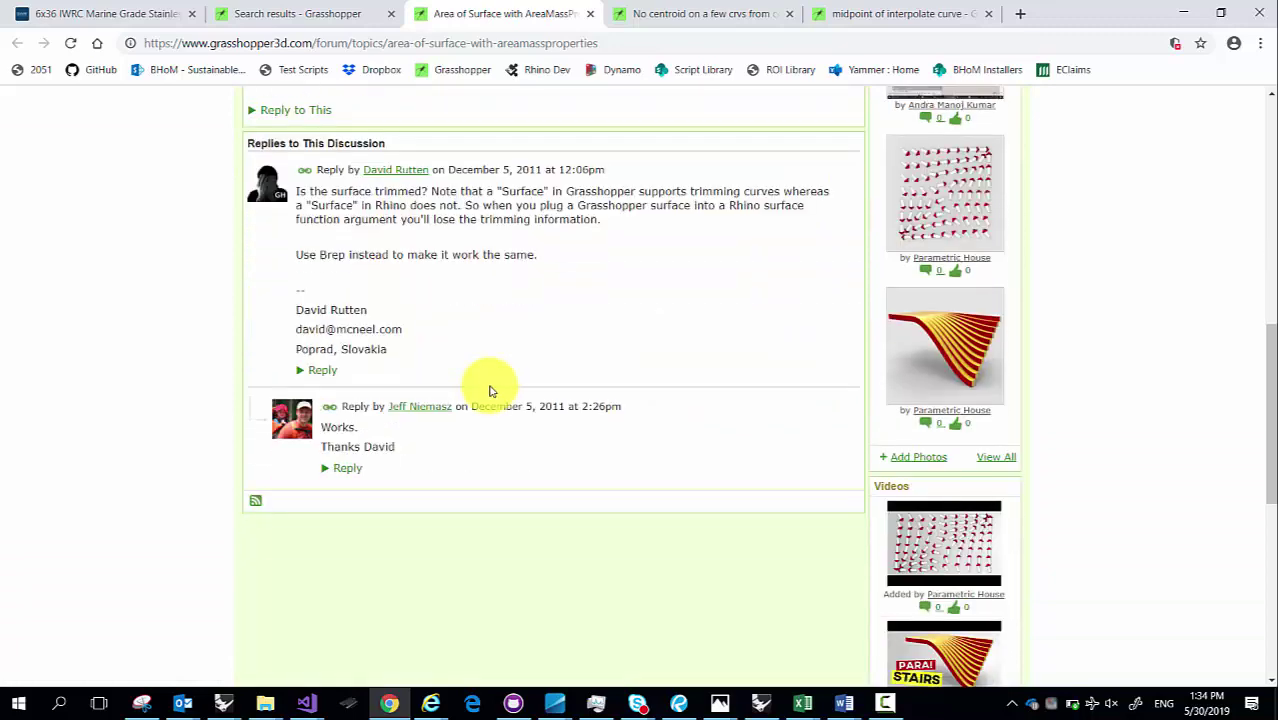
{"action": "scroll", "coordinate": [490, 391], "scroll_direction": "up", "scroll_amount": 8}
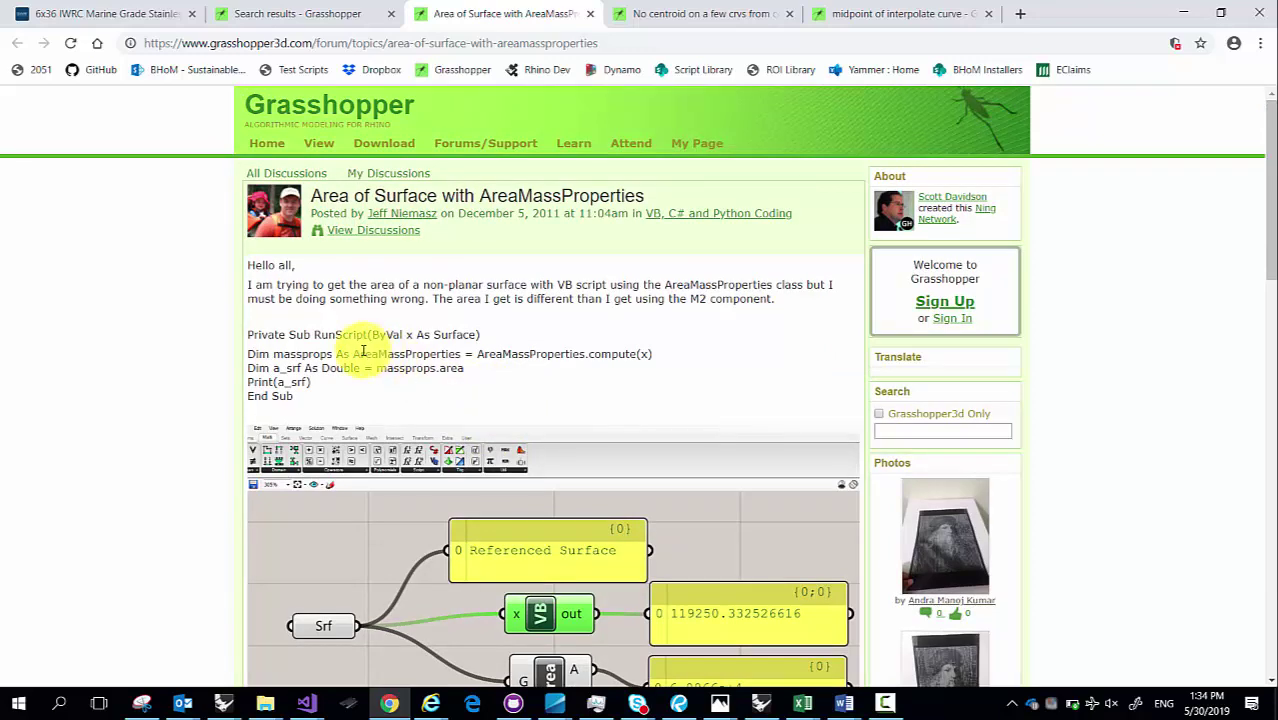
Step: Highlight AreaMassProperties in the forum script, switch to Grasshopper, and search the canvas for an "area mass properties" component without placing one
{"action": "left_click_drag", "start_coordinate": [354, 354], "coordinate": [457, 354]}
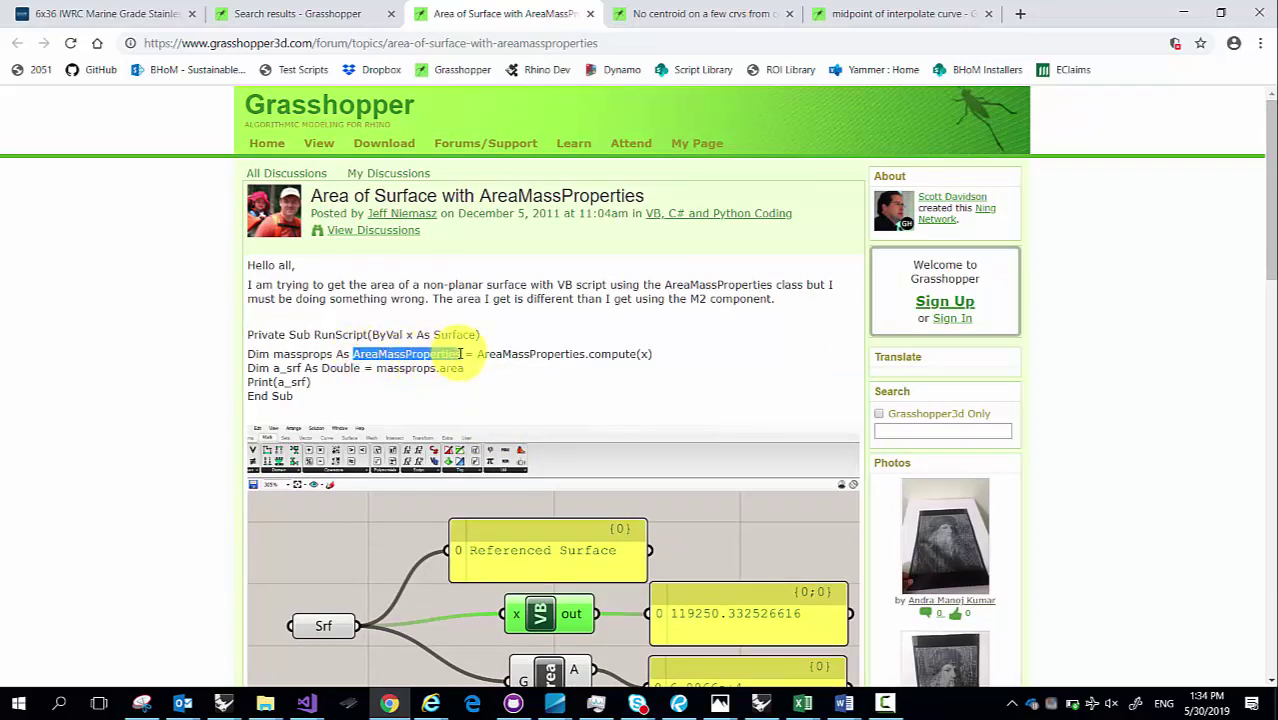
{"action": "double_click", "coordinate": [883, 485]}
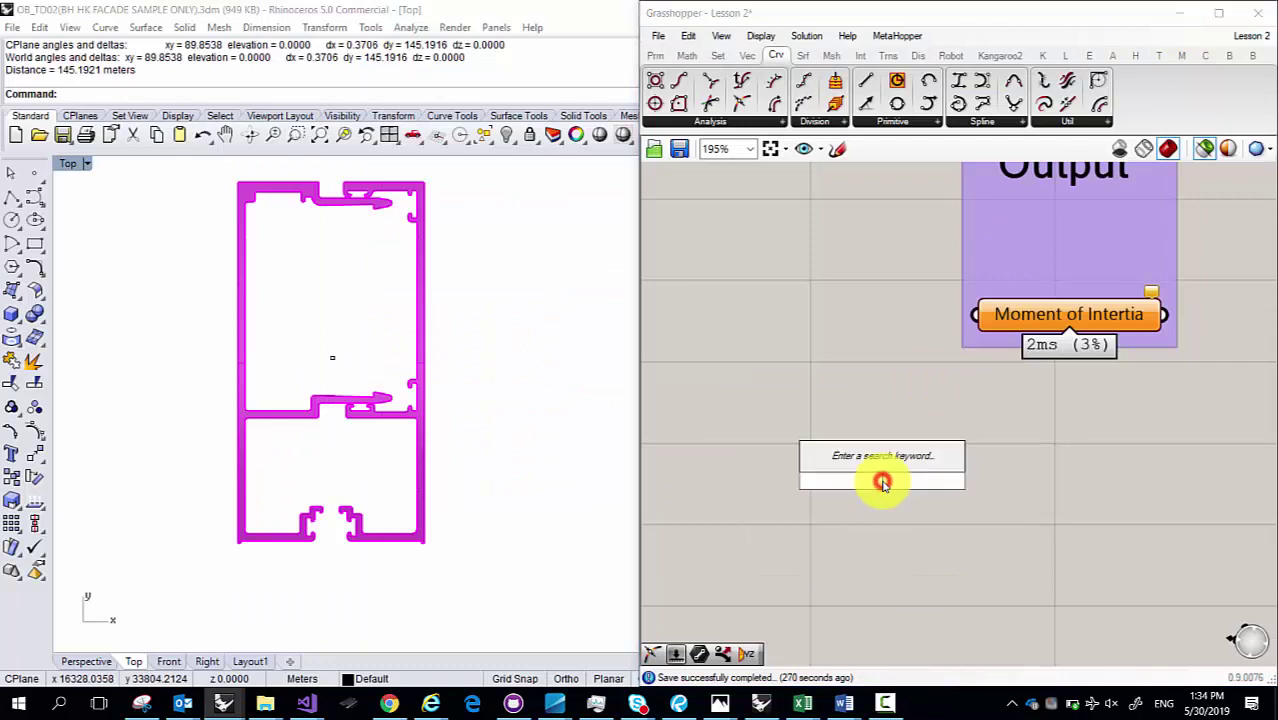
{"action": "type", "text": "area mass prop"}
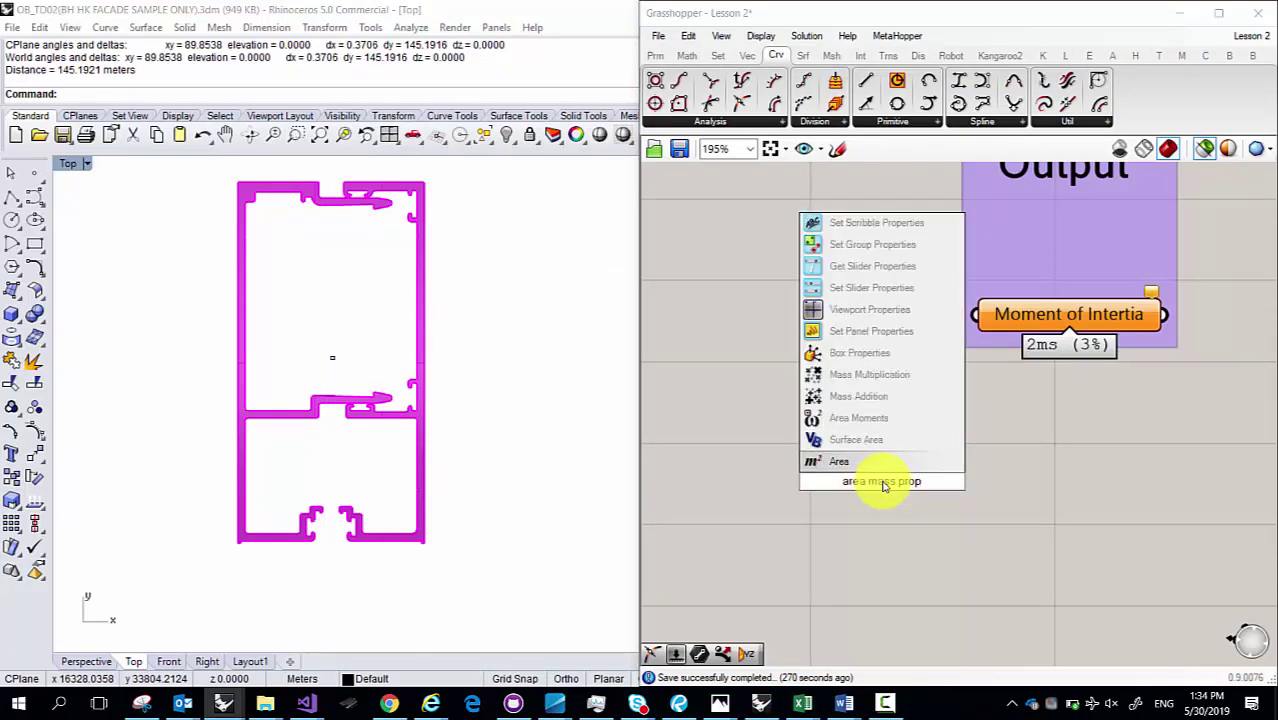
{"action": "type", "text": "erties"}
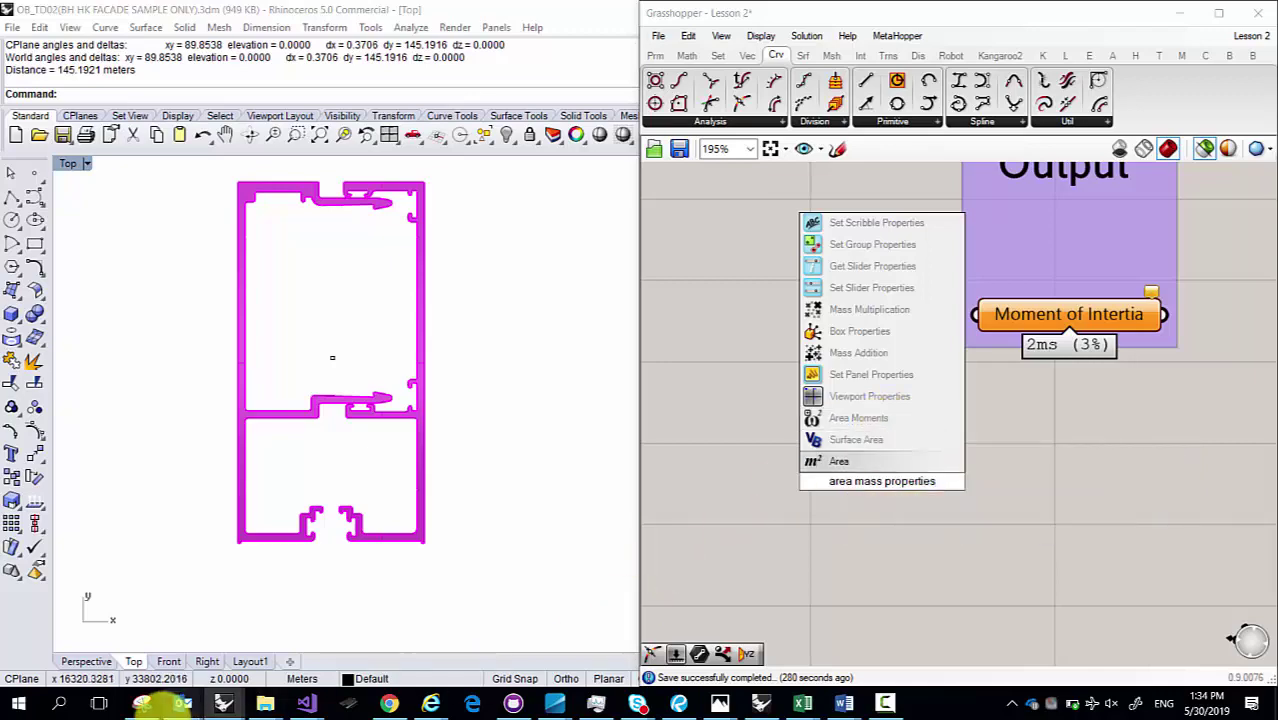
Step: Switch back to Chrome and search the Grasshopper forum for "moment of inertia", limited to Grasshopper3d results
{"action": "left_click", "coordinate": [392, 703]}
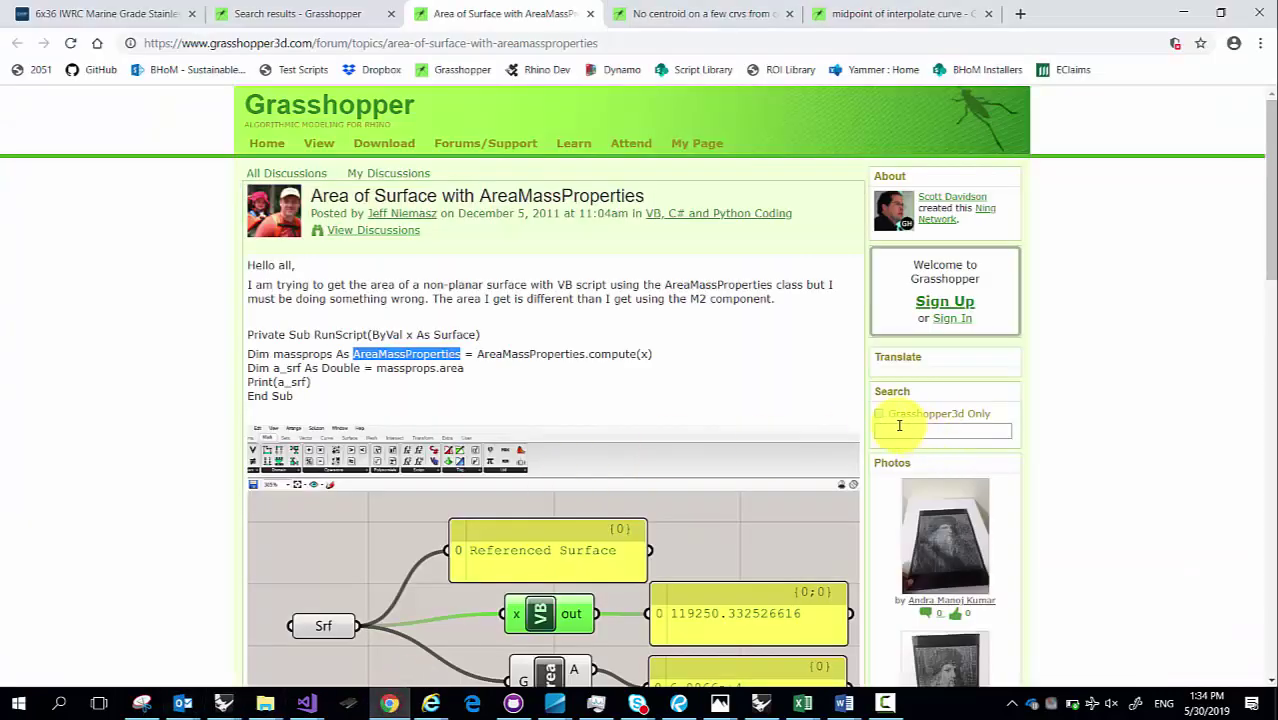
{"action": "left_click", "coordinate": [903, 432]}
{"action": "type", "text": "moment"}
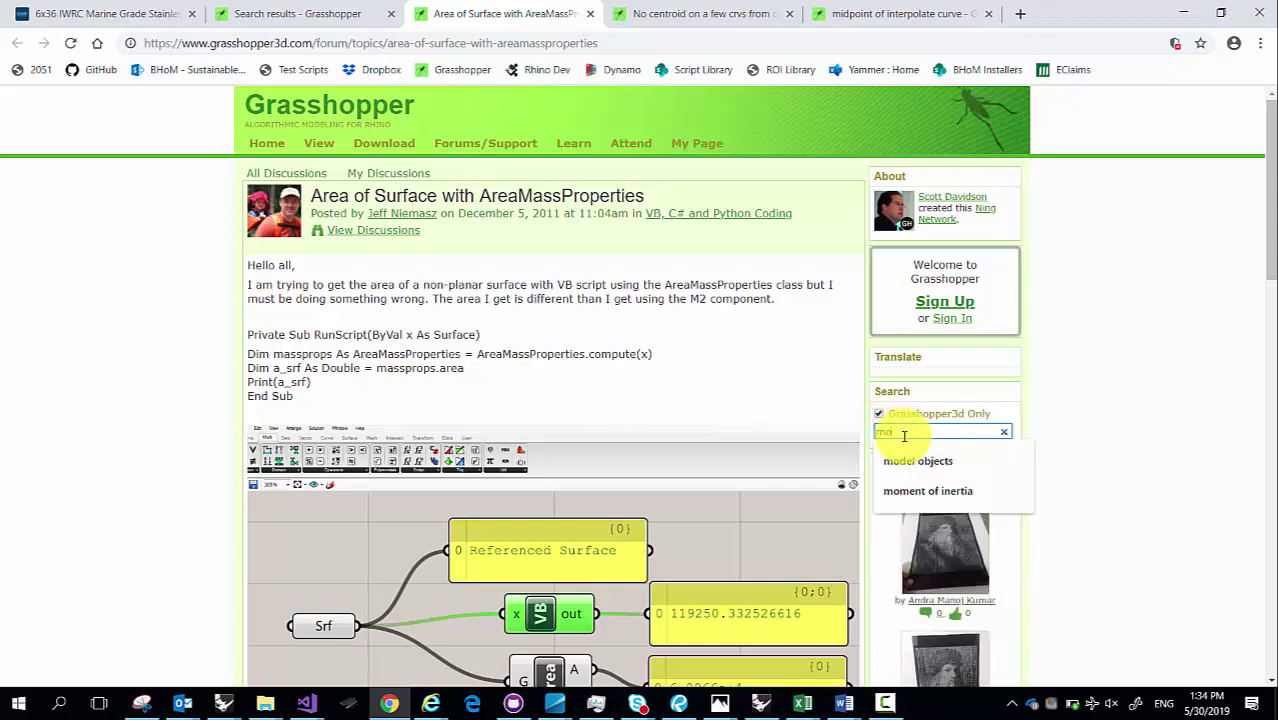
{"action": "left_click", "coordinate": [917, 461]}
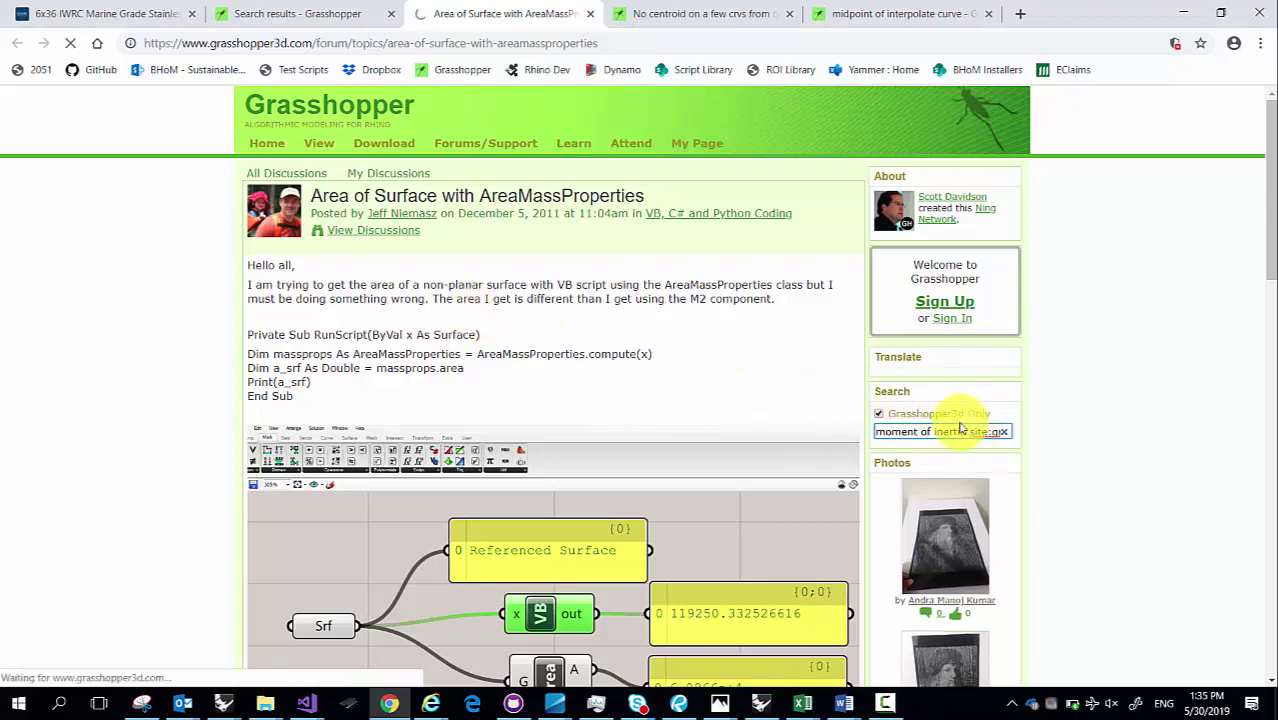
{"action": "key", "text": "Return"}
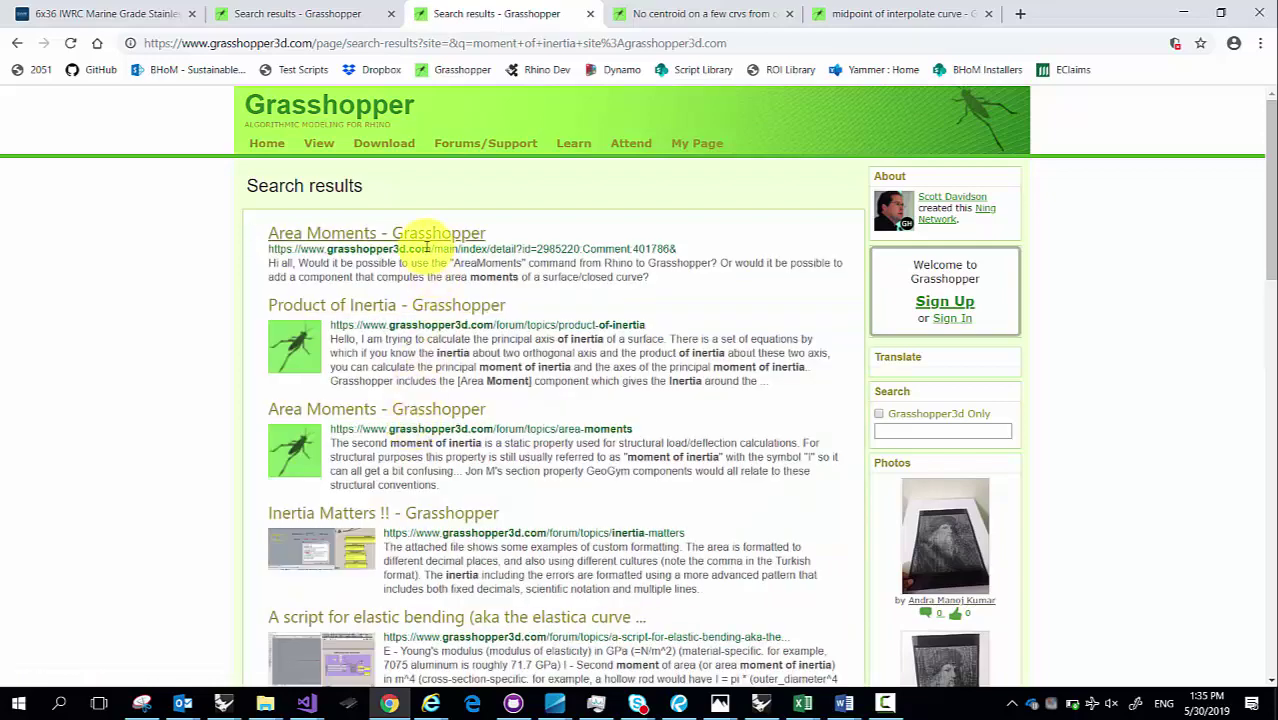
Step: Open the "Area Moments" discussion from the search results and read the question about the AreaMoments command and its replies
{"action": "left_click", "coordinate": [424, 245]}
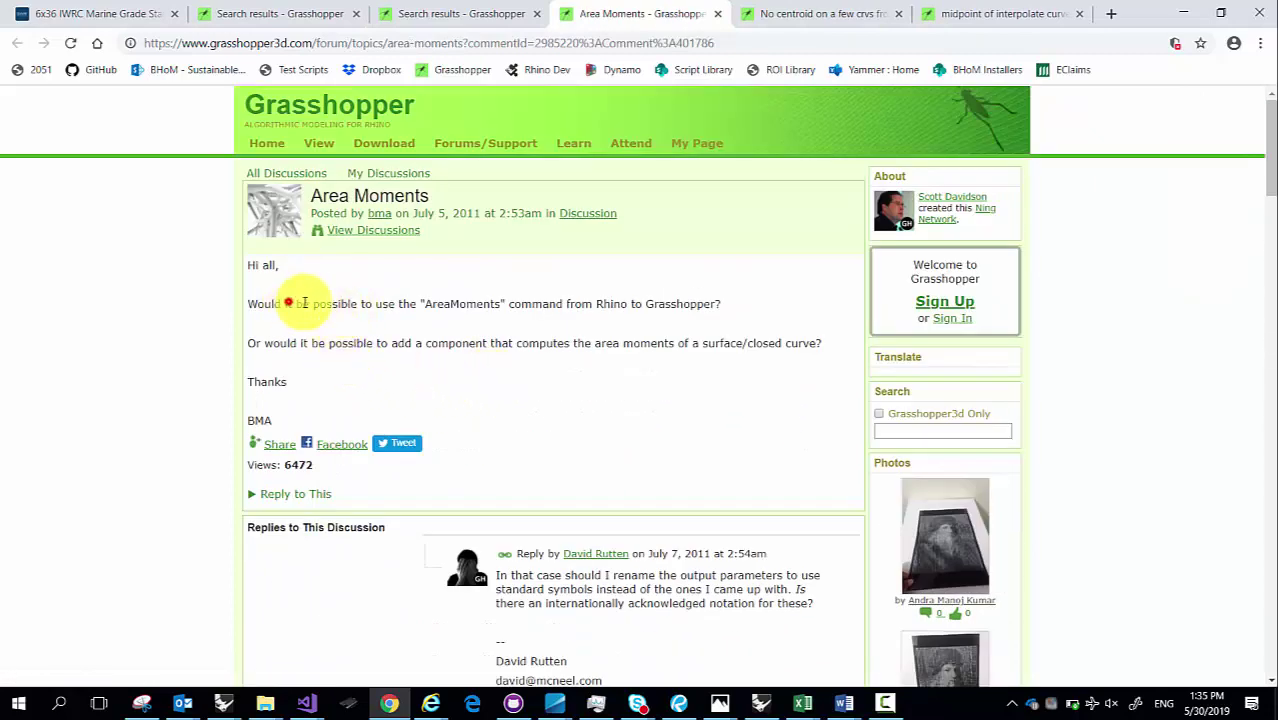
{"action": "left_click_drag", "start_coordinate": [280, 304], "coordinate": [458, 304]}
{"action": "triple_click", "coordinate": [456, 304]}
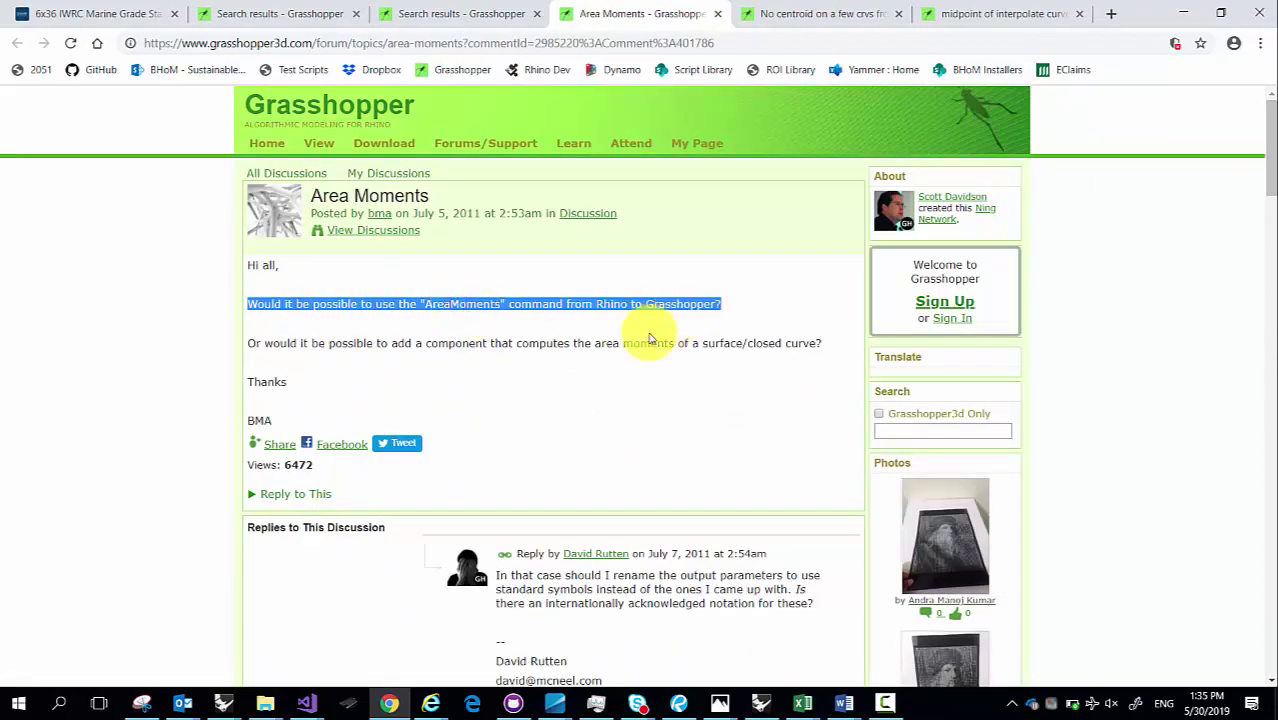
{"action": "scroll", "coordinate": [640, 350], "scroll_direction": "down", "scroll_amount": 3}
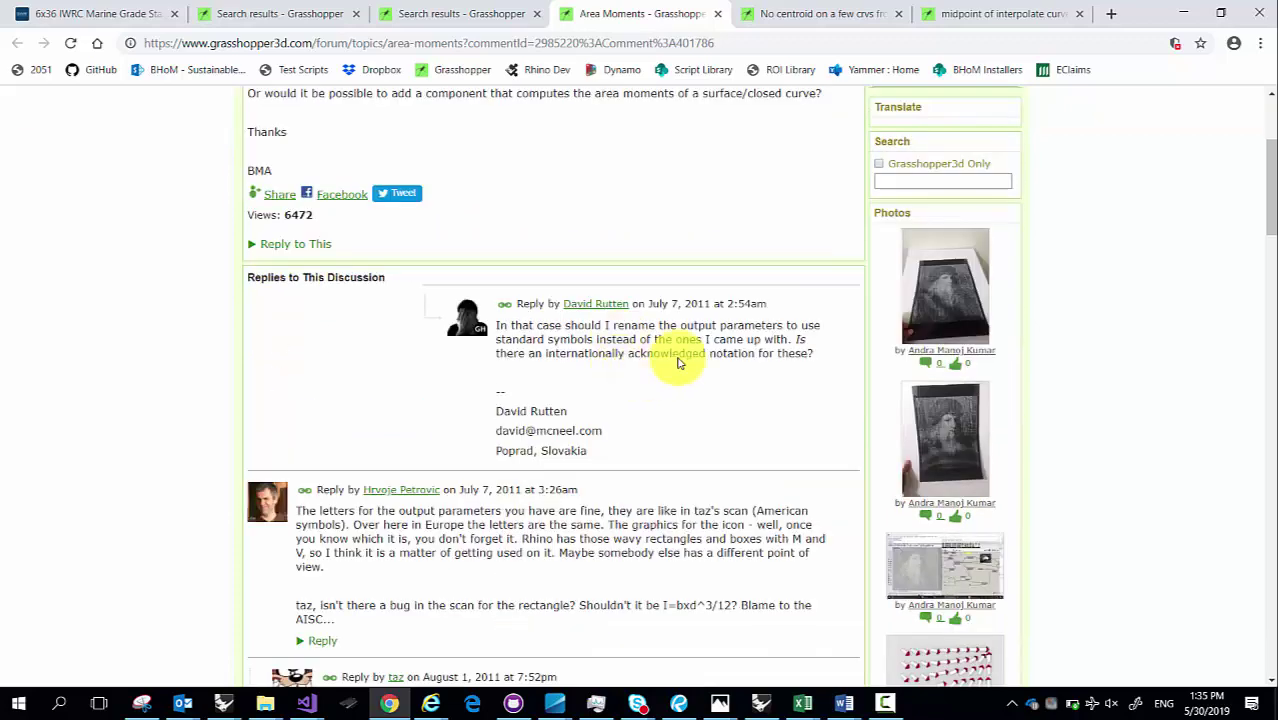
Step: Return to the Grasshopper canvas and add an Area Moments component beside the Output group
{"action": "left_click", "coordinate": [1183, 13]}
{"action": "double_click", "coordinate": [706, 322]}
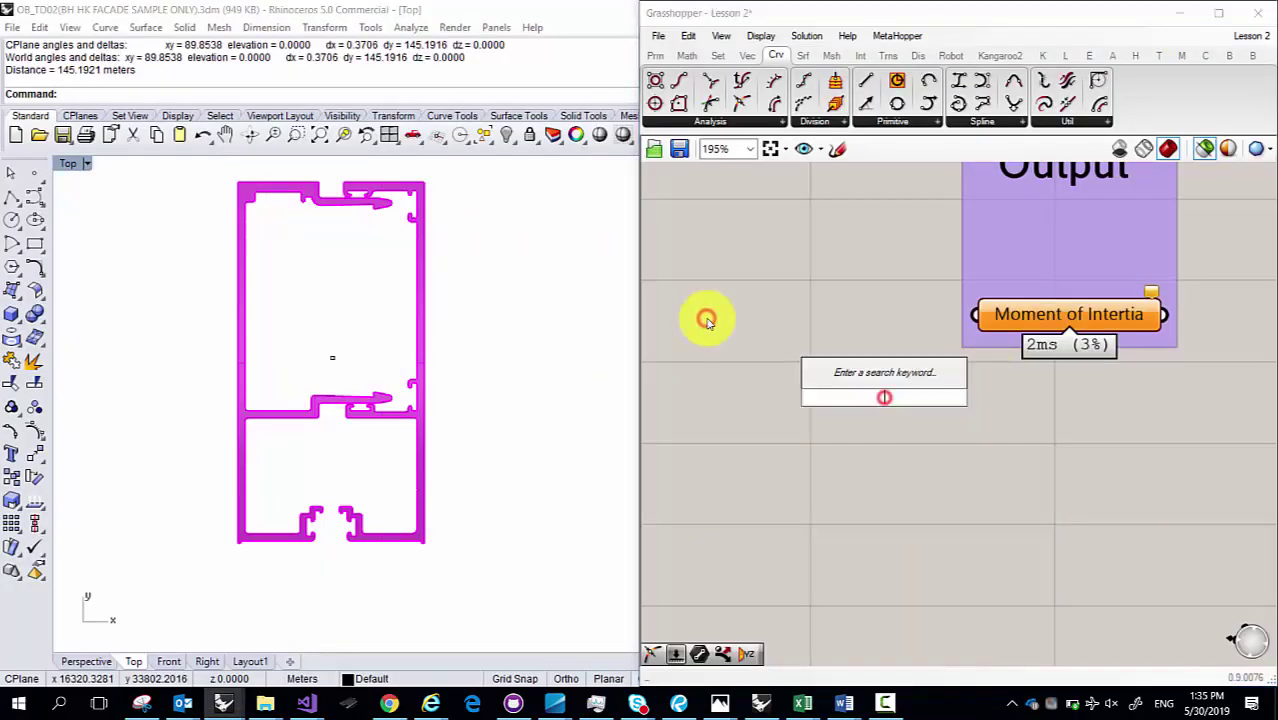
{"action": "type", "text": "area mome"}
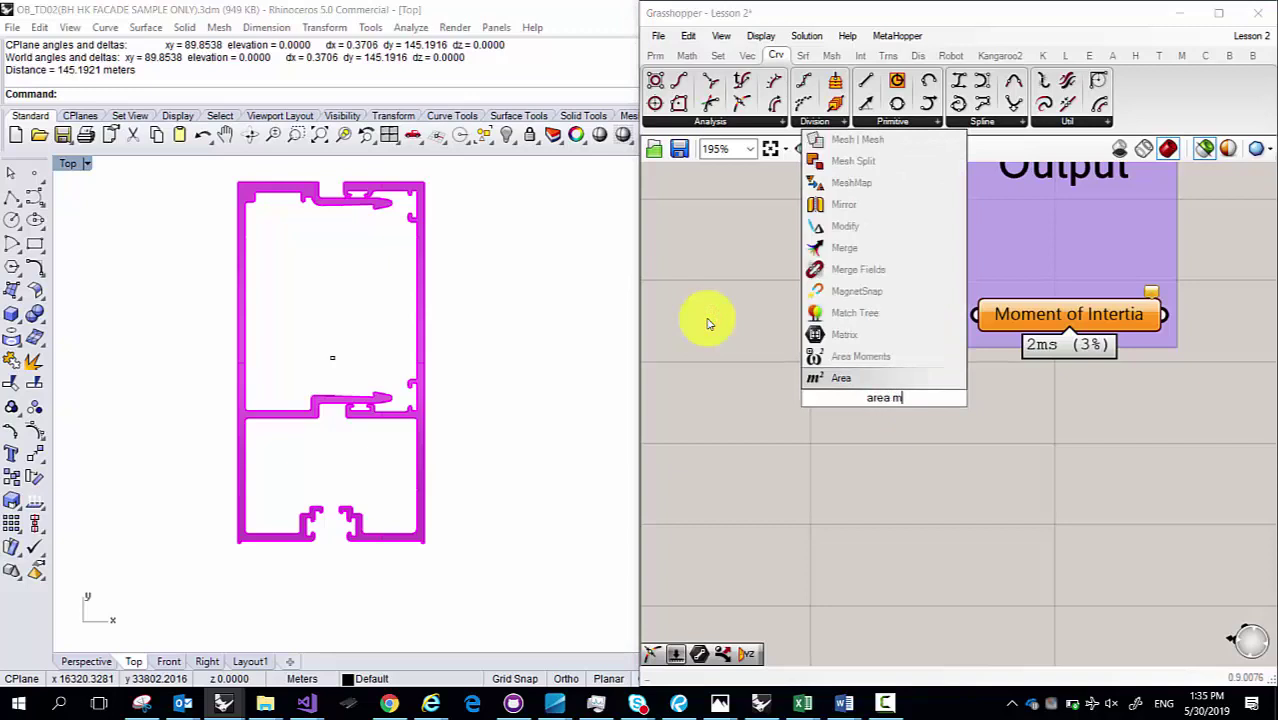
{"action": "left_click", "coordinate": [858, 357]}
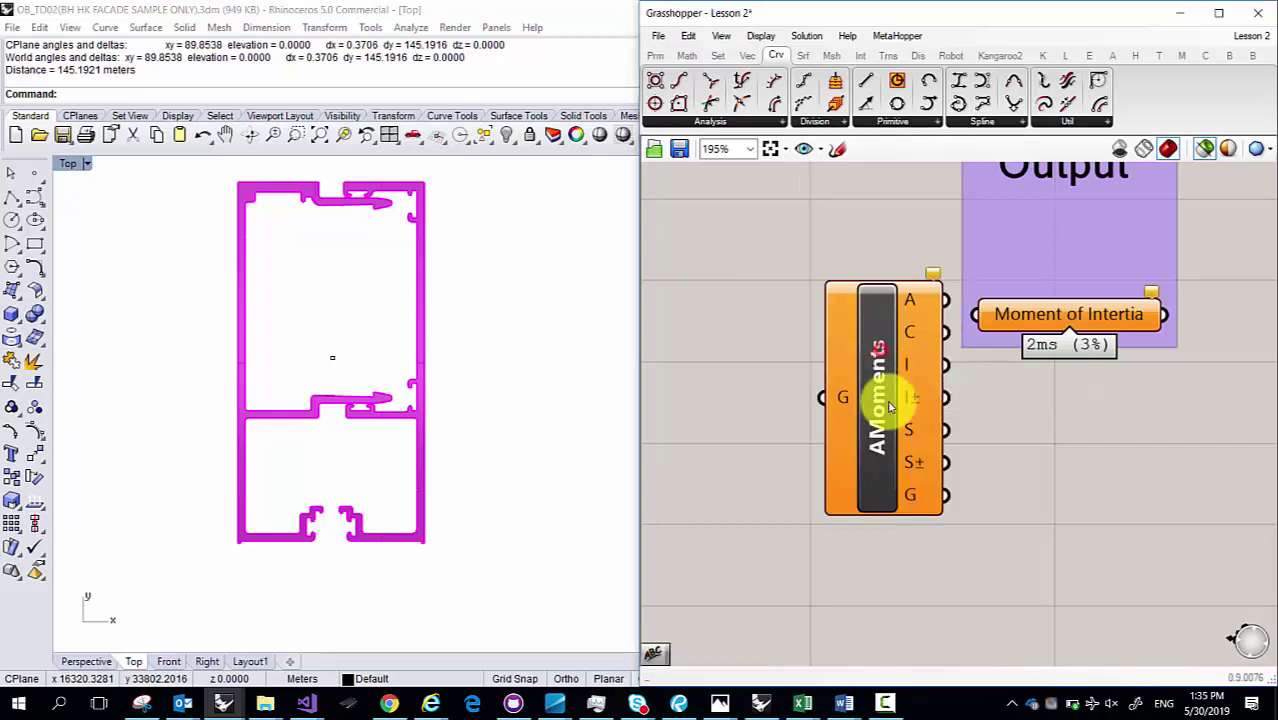
{"action": "scroll", "coordinate": [676, 319], "scroll_direction": "down", "scroll_amount": 3}
{"action": "scroll", "coordinate": [897, 403], "scroll_direction": "up", "scroll_amount": 1}
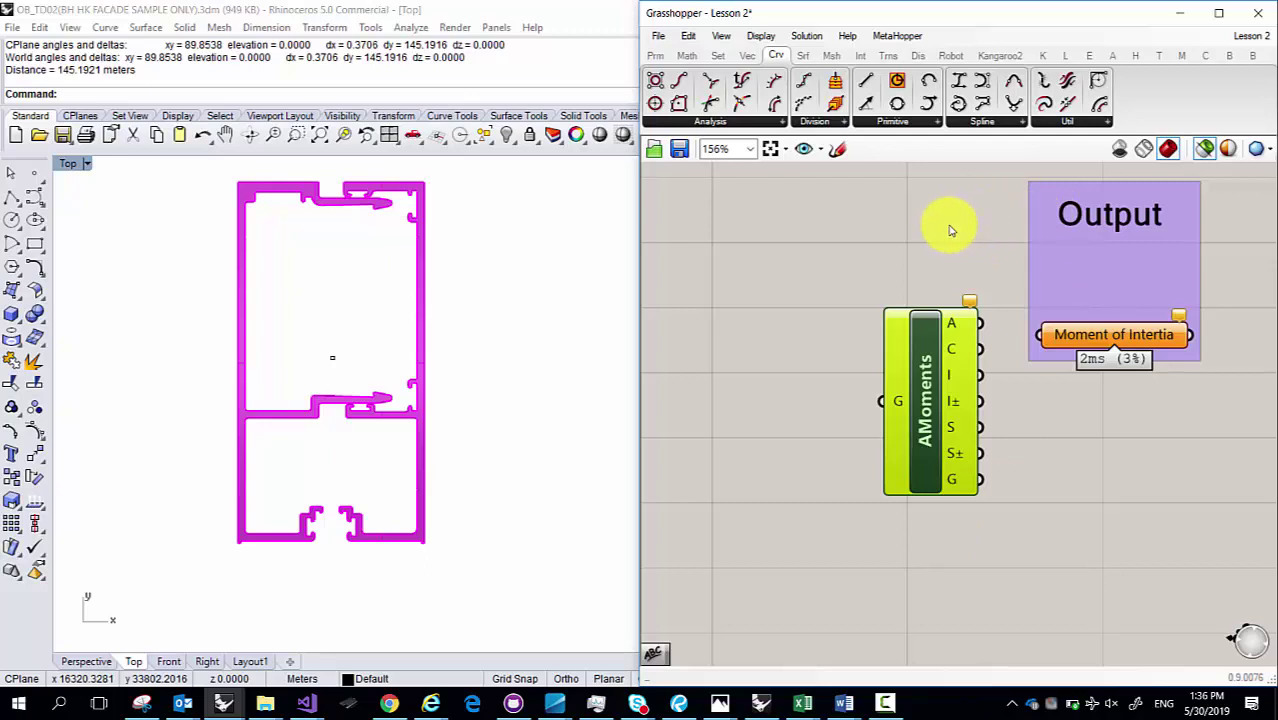
{"action": "right_click_drag", "start_coordinate": [893, 274], "coordinate": [932, 269]}
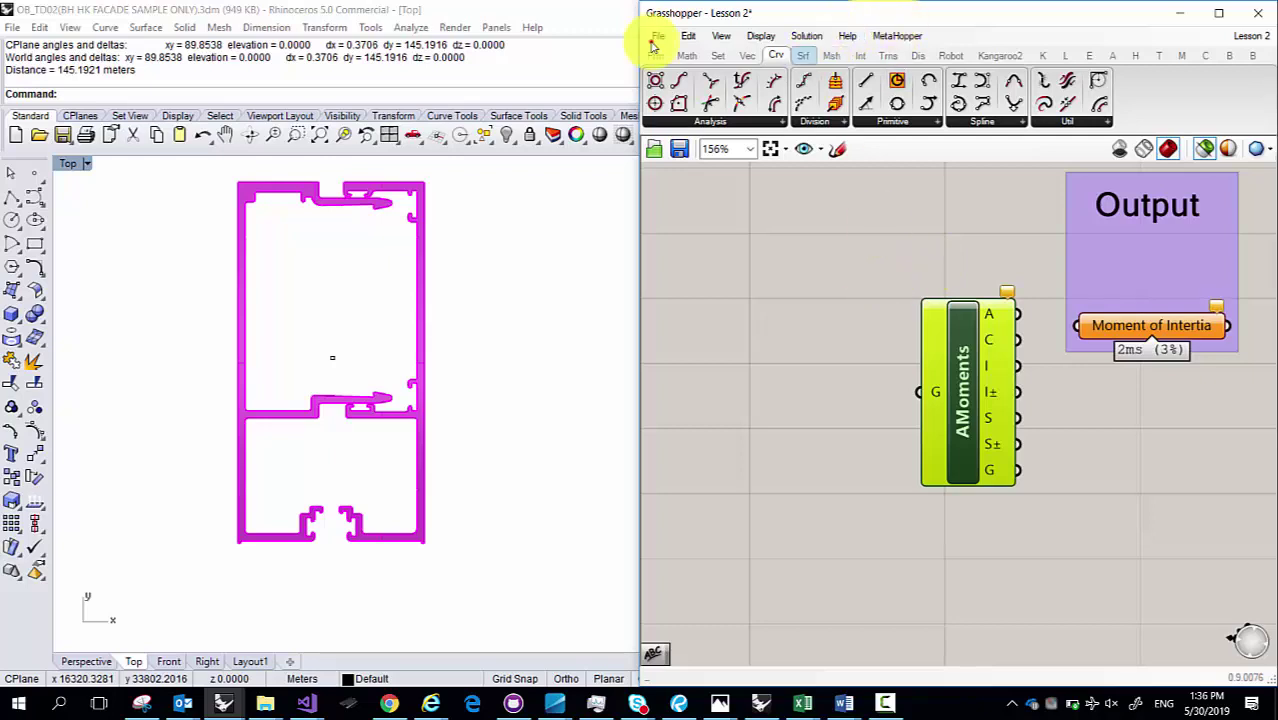
{"action": "left_click", "coordinate": [803, 55]}
{"action": "left_click", "coordinate": [829, 55]}
{"action": "left_click", "coordinate": [861, 55]}
{"action": "left_click", "coordinate": [888, 55]}
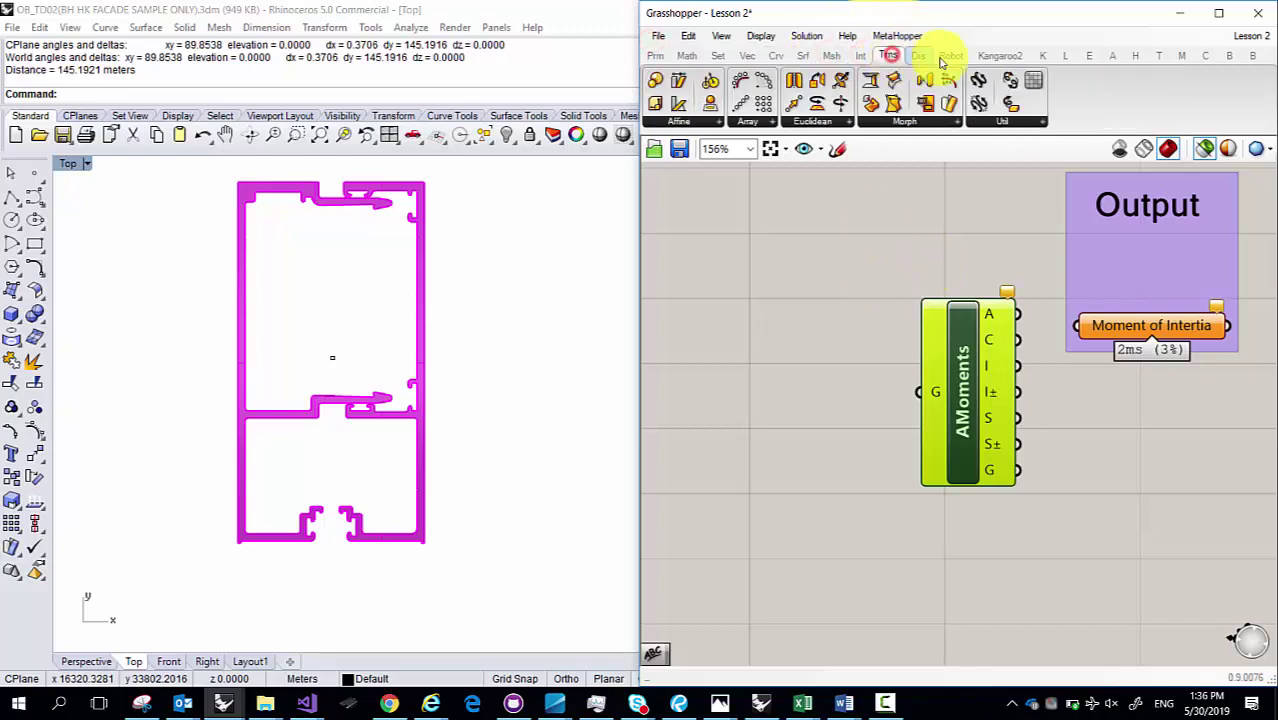
{"action": "left_click", "coordinate": [951, 55]}
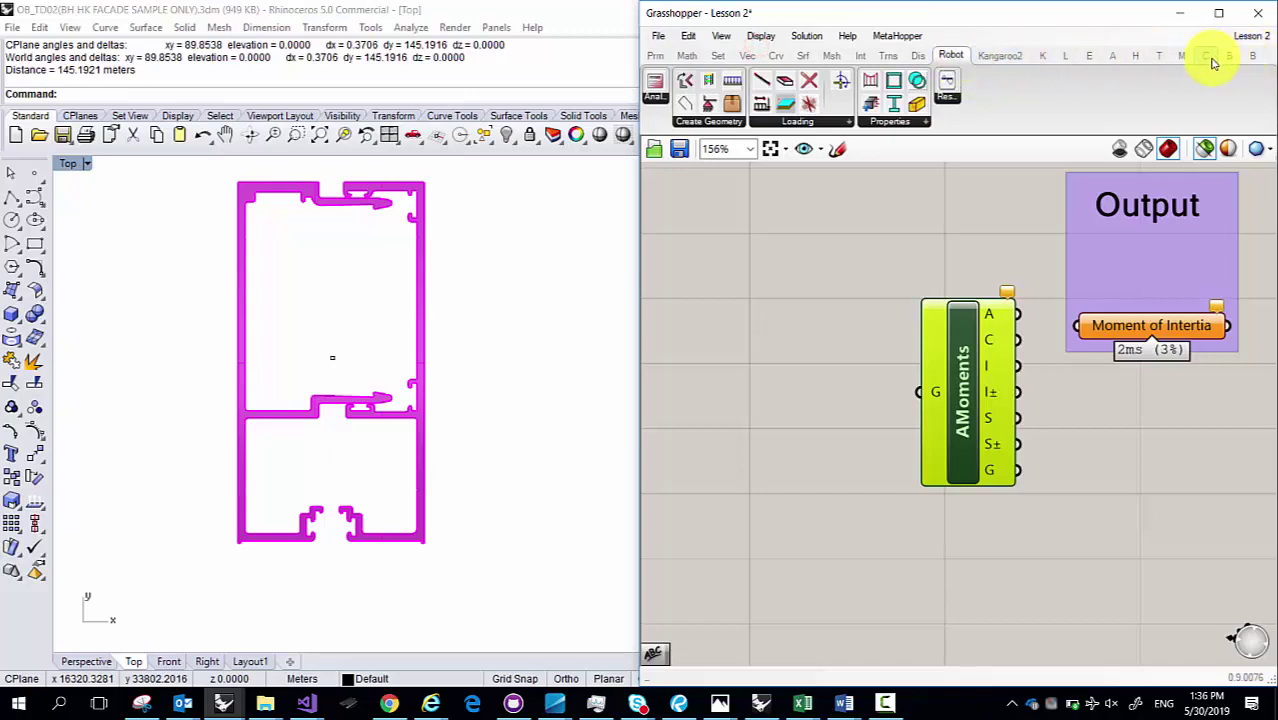
{"action": "left_click", "coordinate": [877, 57]}
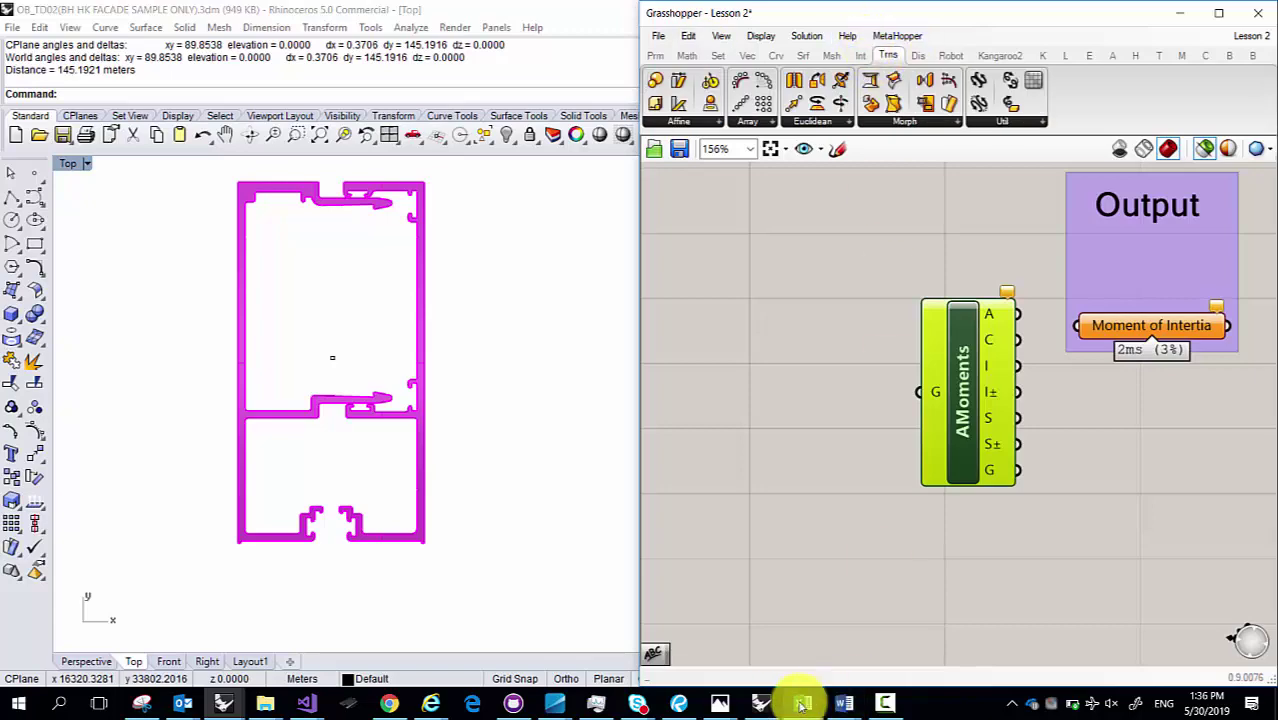
Step: Switch to the "moment of inertia v2.JPG" sketch in Photos, review the massprop step, and minimize the sketch
{"action": "left_click", "coordinate": [729, 707]}
{"action": "left_click", "coordinate": [871, 648]}
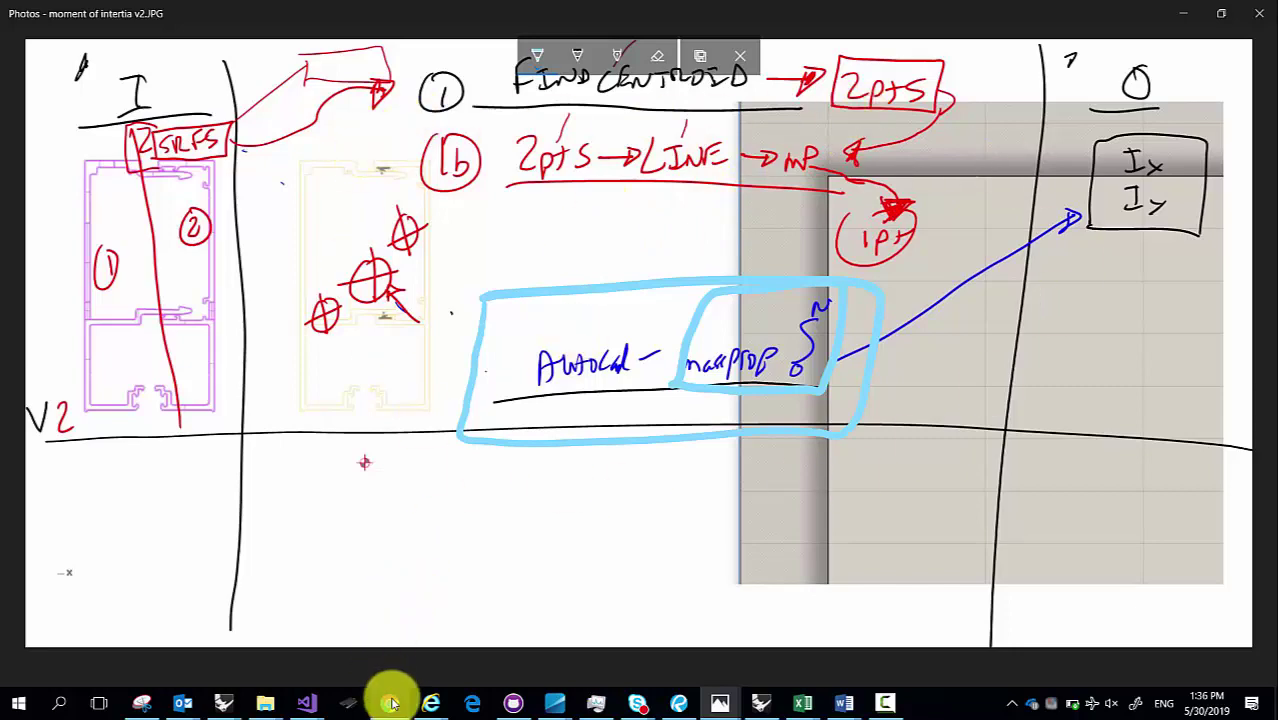
{"action": "left_click", "coordinate": [1183, 13]}
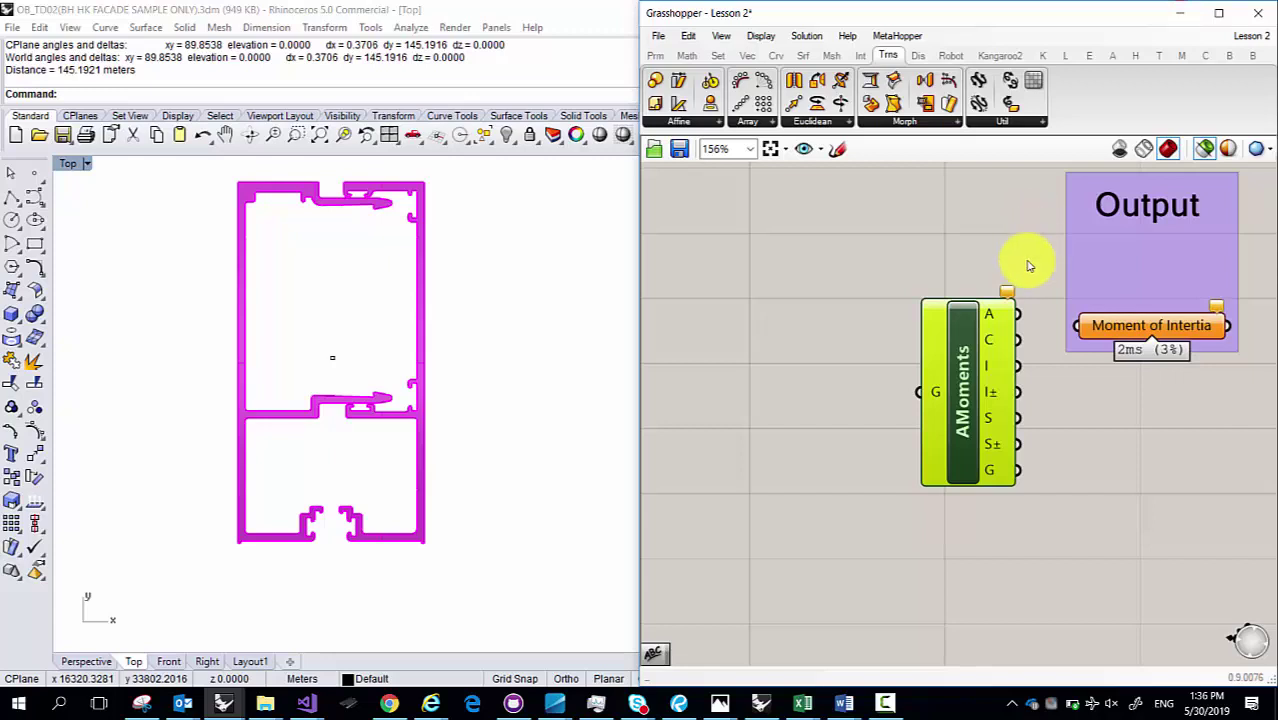
Step: Move the Area Moments component slightly upward on the canvas, beside the Moment of Intertia output parameter
{"action": "left_click_drag", "start_coordinate": [961, 410], "coordinate": [978, 372]}
{"action": "scroll", "coordinate": [978, 372], "scroll_direction": "up", "scroll_amount": 3}
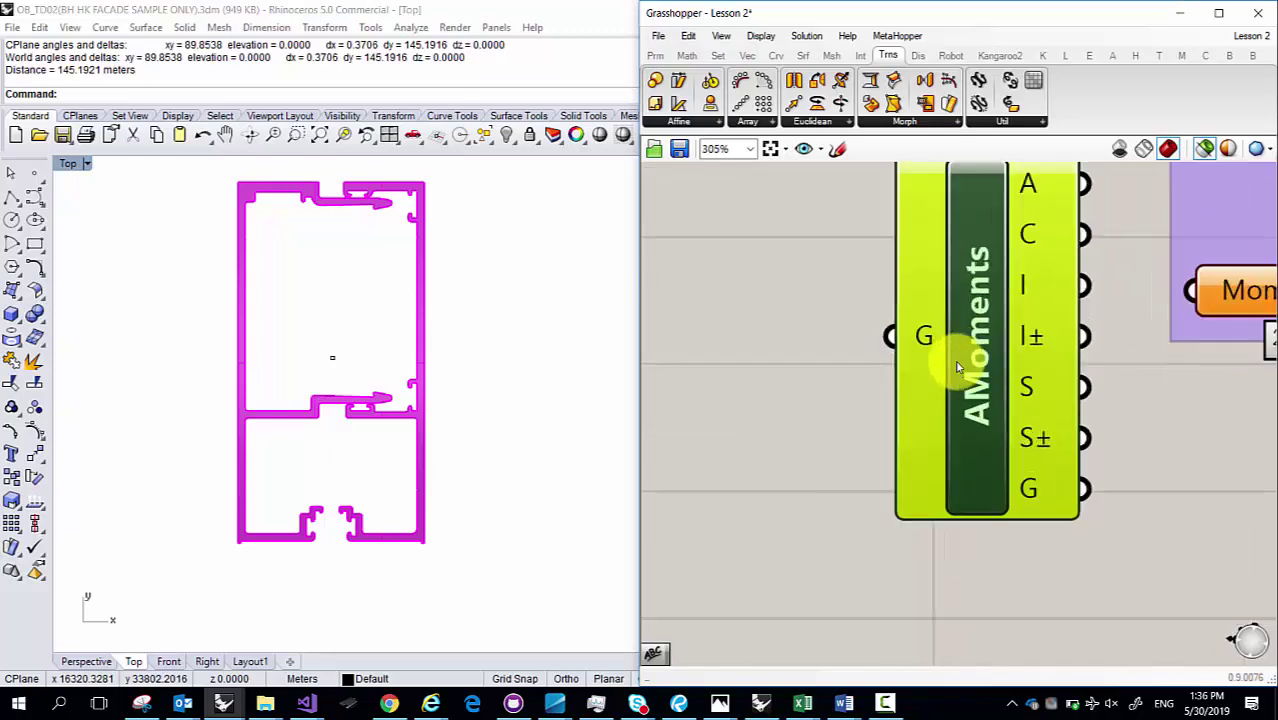
{"action": "scroll", "coordinate": [982, 373], "scroll_direction": "down", "scroll_amount": 1}
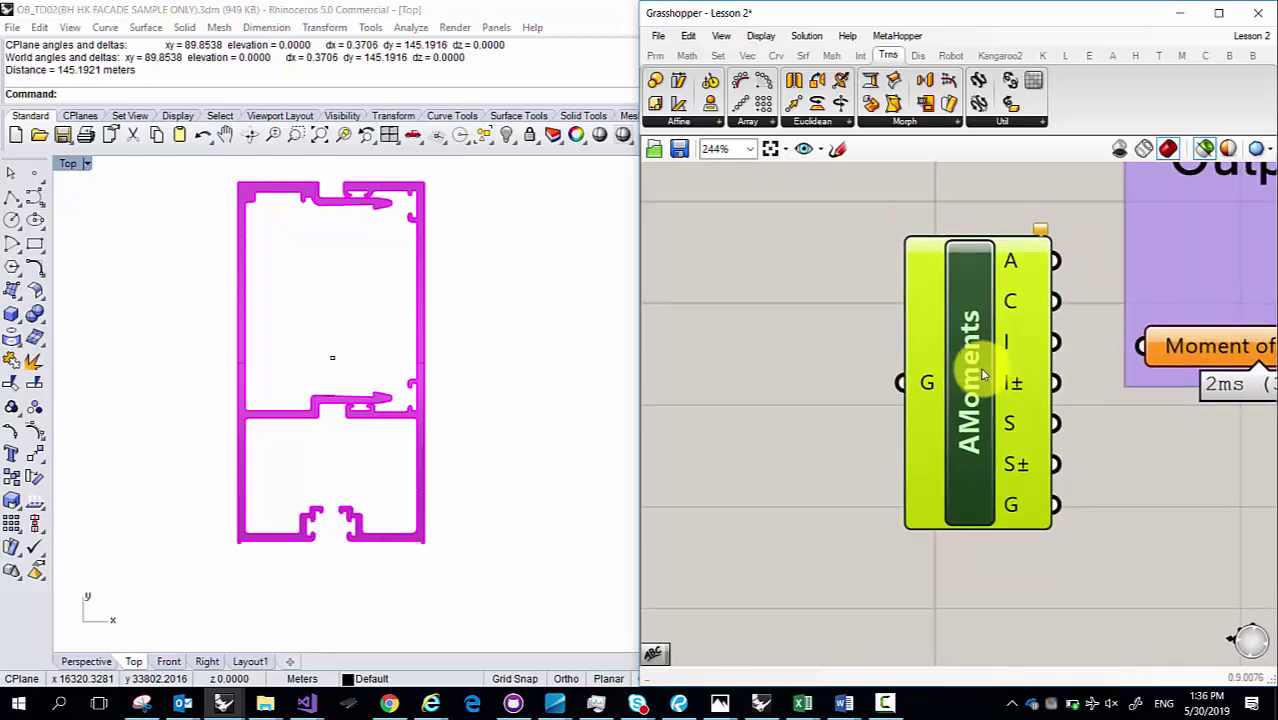
{"action": "scroll", "coordinate": [980, 333], "scroll_direction": "down", "scroll_amount": 2}
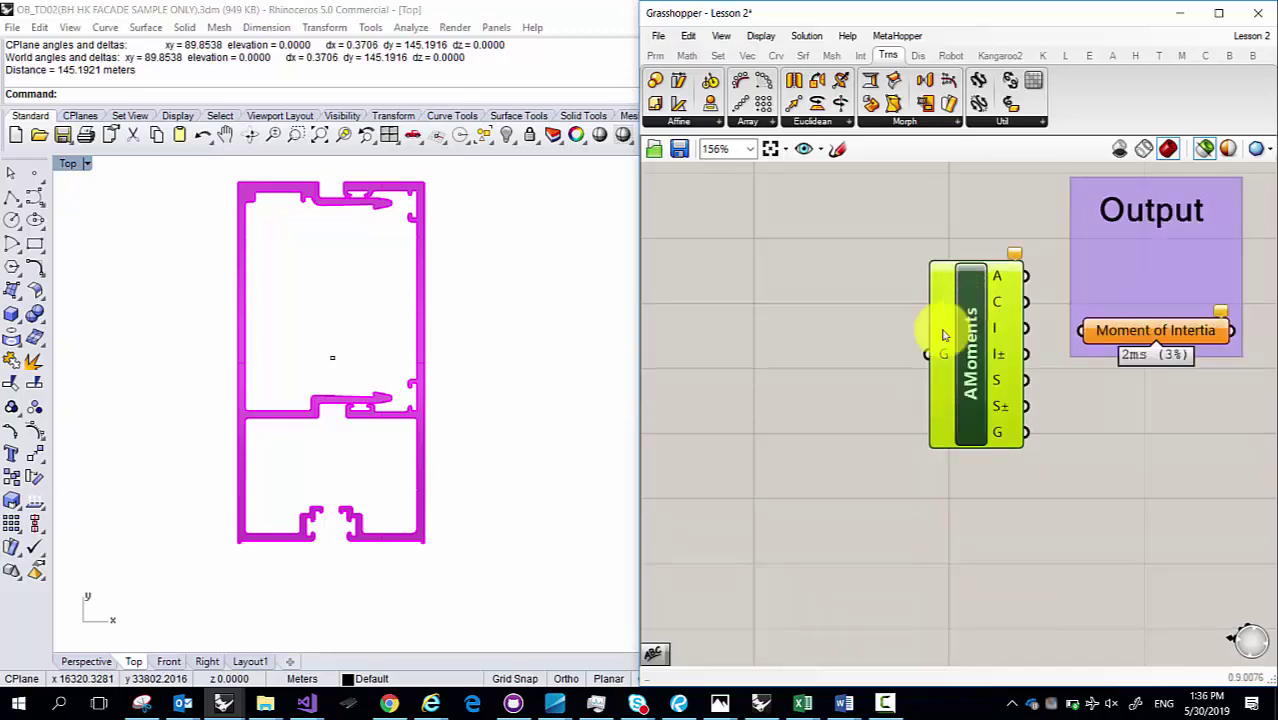
{"action": "right_click_drag", "start_coordinate": [884, 342], "coordinate": [1055, 348]}
{"action": "scroll", "coordinate": [1045, 348], "scroll_direction": "down", "scroll_amount": 3}
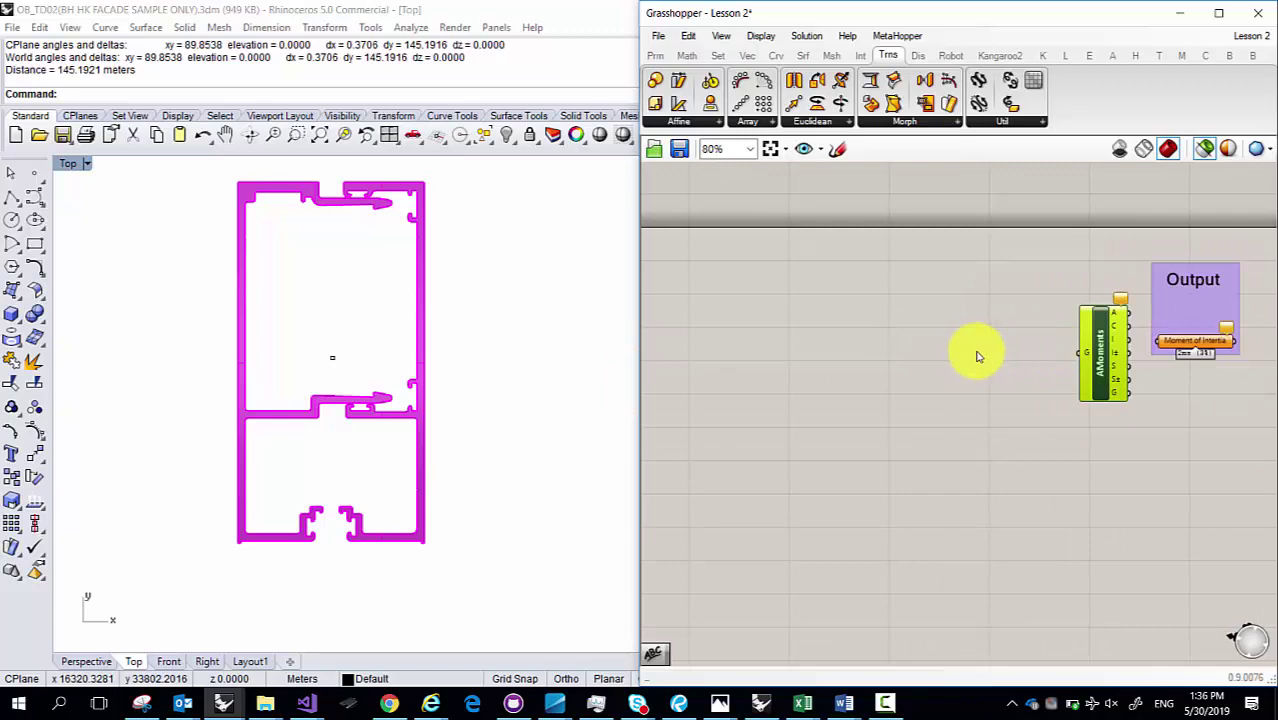
Step: Reopen the "moment of inertia v2.JPG" sketch in Photos, review the workflow, and keep the annotations by cancelling the exit without saving
{"action": "mouse_move", "coordinate": [720, 700]}
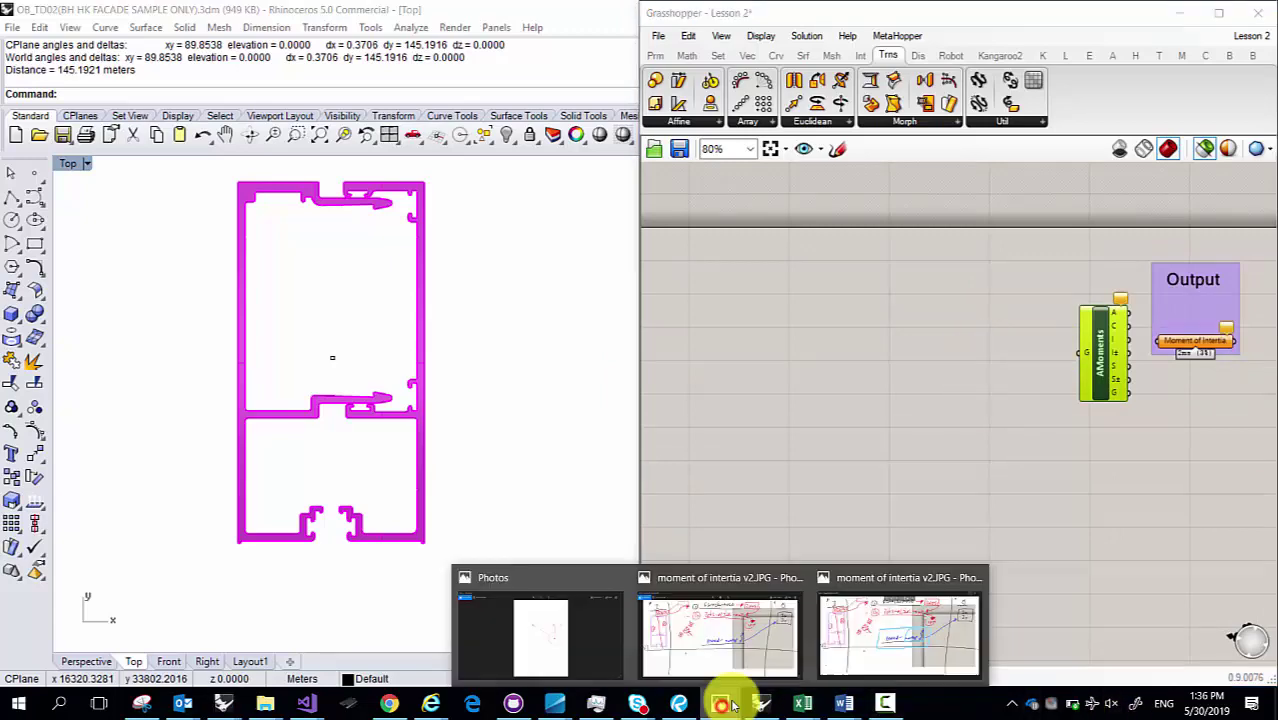
{"action": "left_click", "coordinate": [893, 649]}
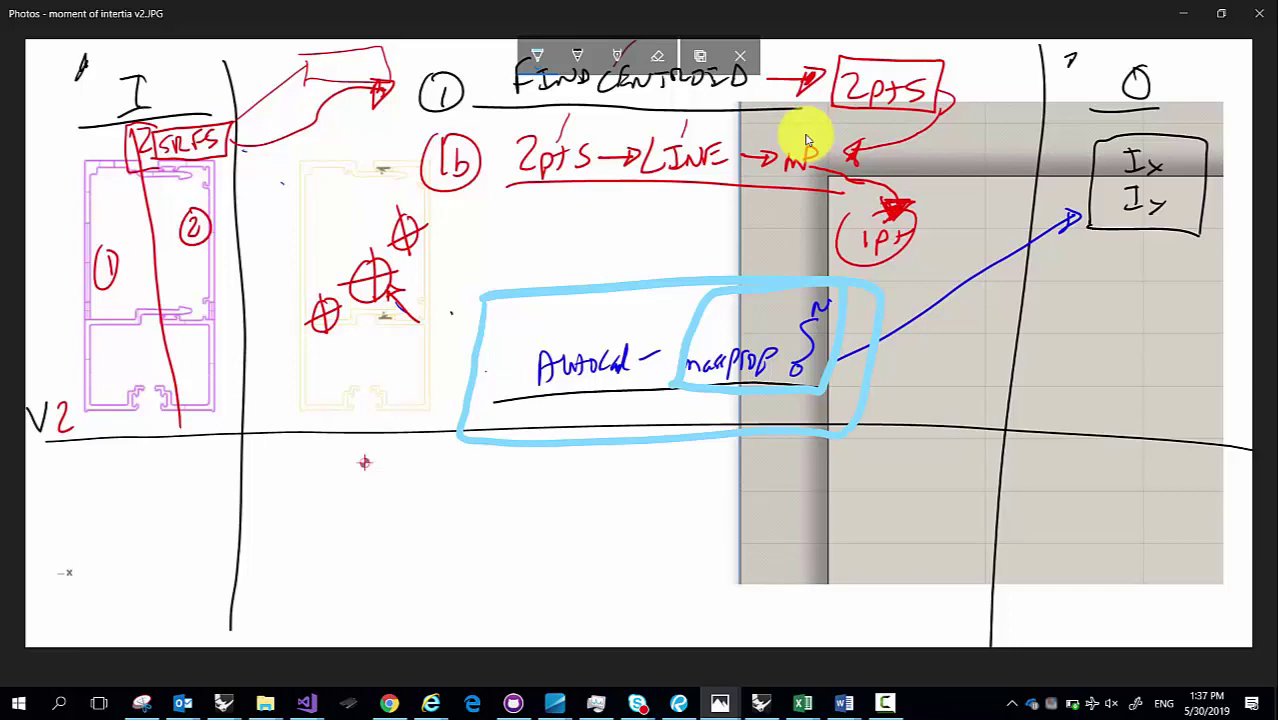
{"action": "left_click", "coordinate": [742, 54]}
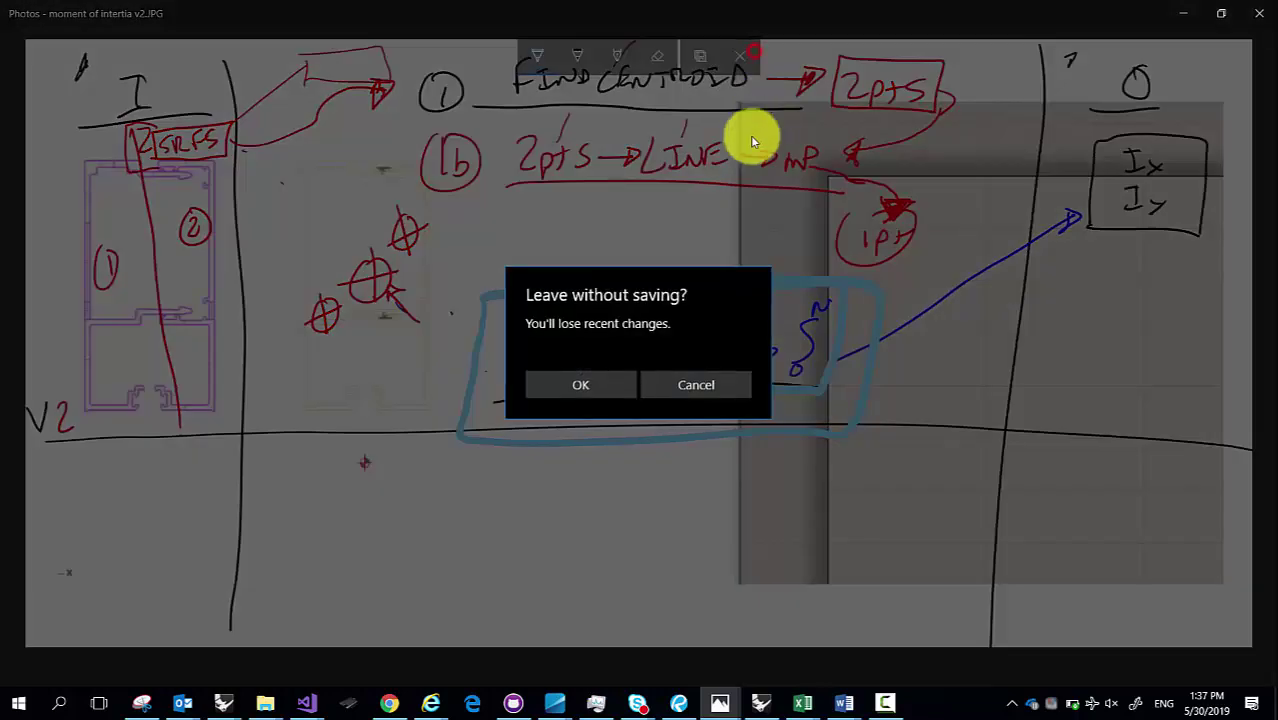
{"action": "left_click", "coordinate": [712, 386]}
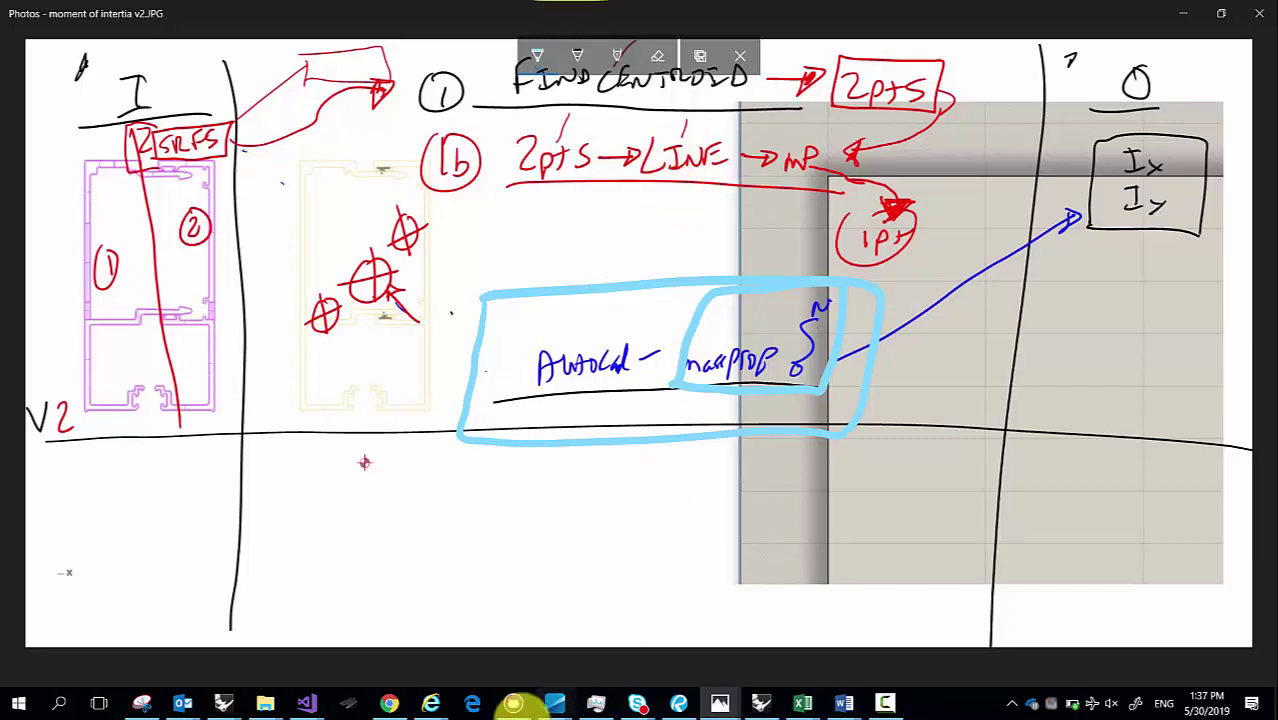
Step: Switch back to the OB_TD02 Rhino file, search the canvas for "moment of inertia", and place a Plane Offset component after the midpoint-of-line group
{"action": "mouse_move", "coordinate": [218, 703]}
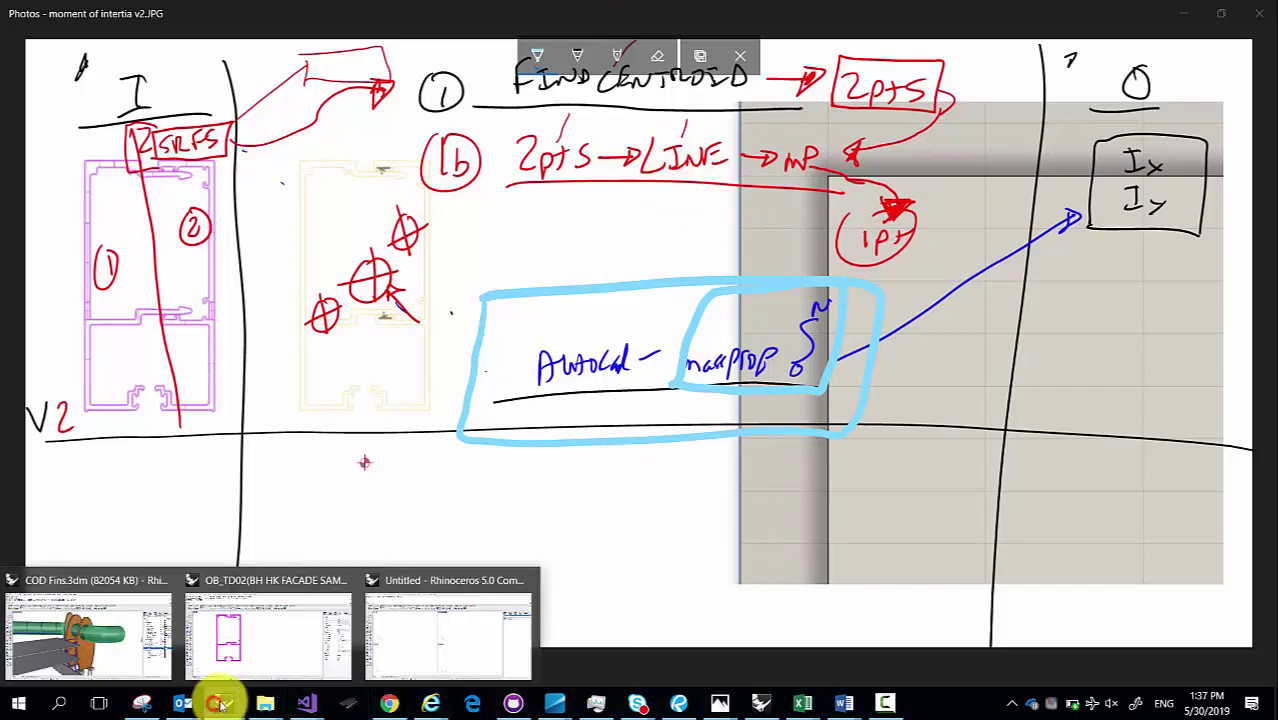
{"action": "left_click", "coordinate": [337, 651]}
{"action": "right_click_drag", "start_coordinate": [920, 383], "coordinate": [765, 251]}
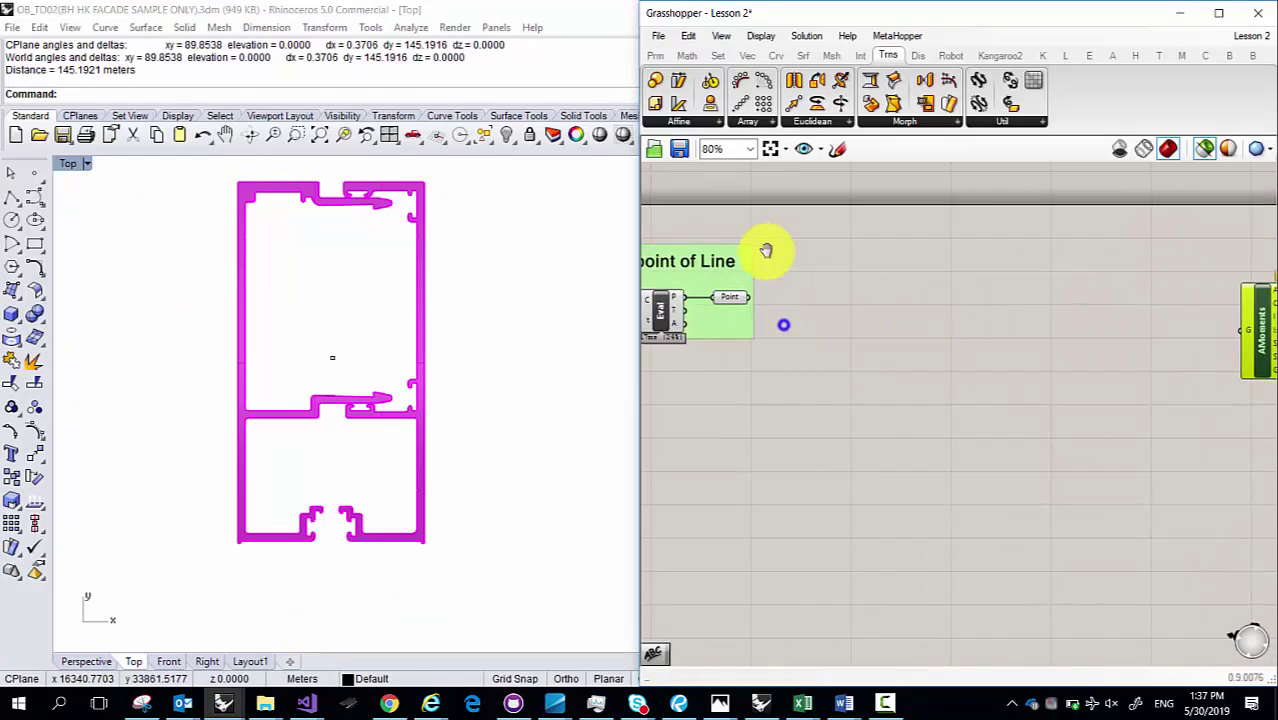
{"action": "double_click", "coordinate": [913, 343]}
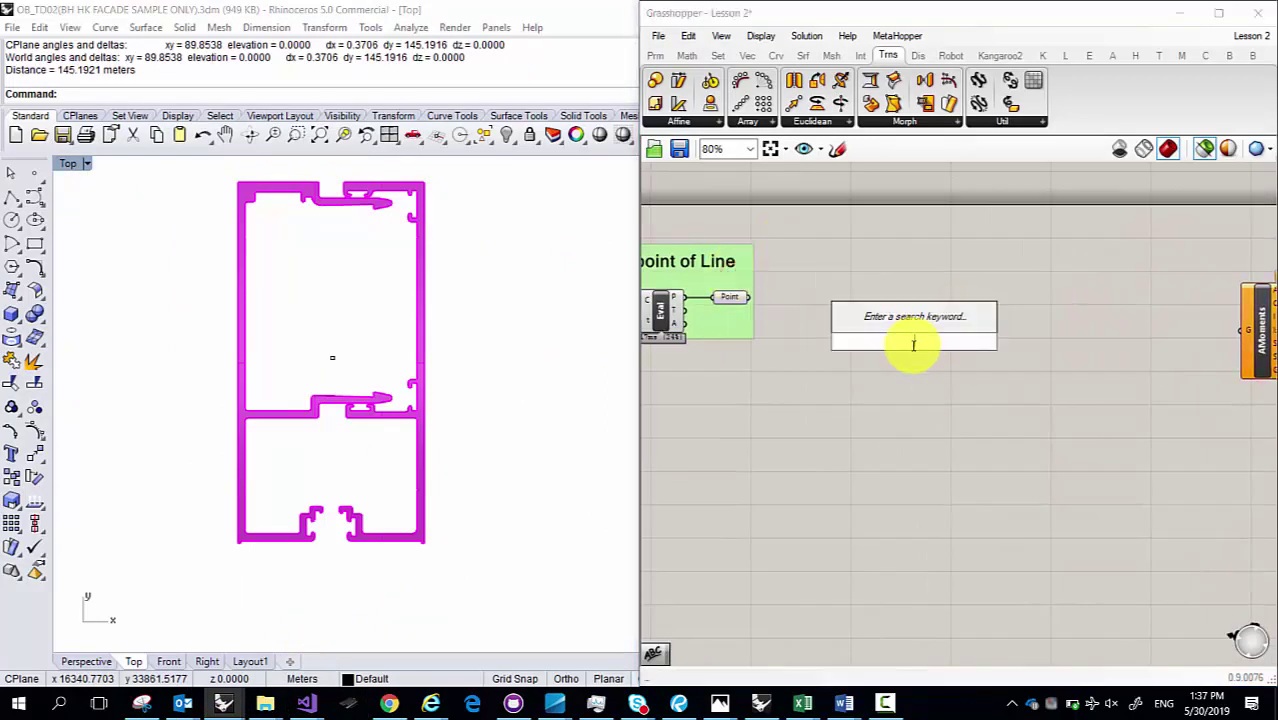
{"action": "type", "text": "moment of in"}
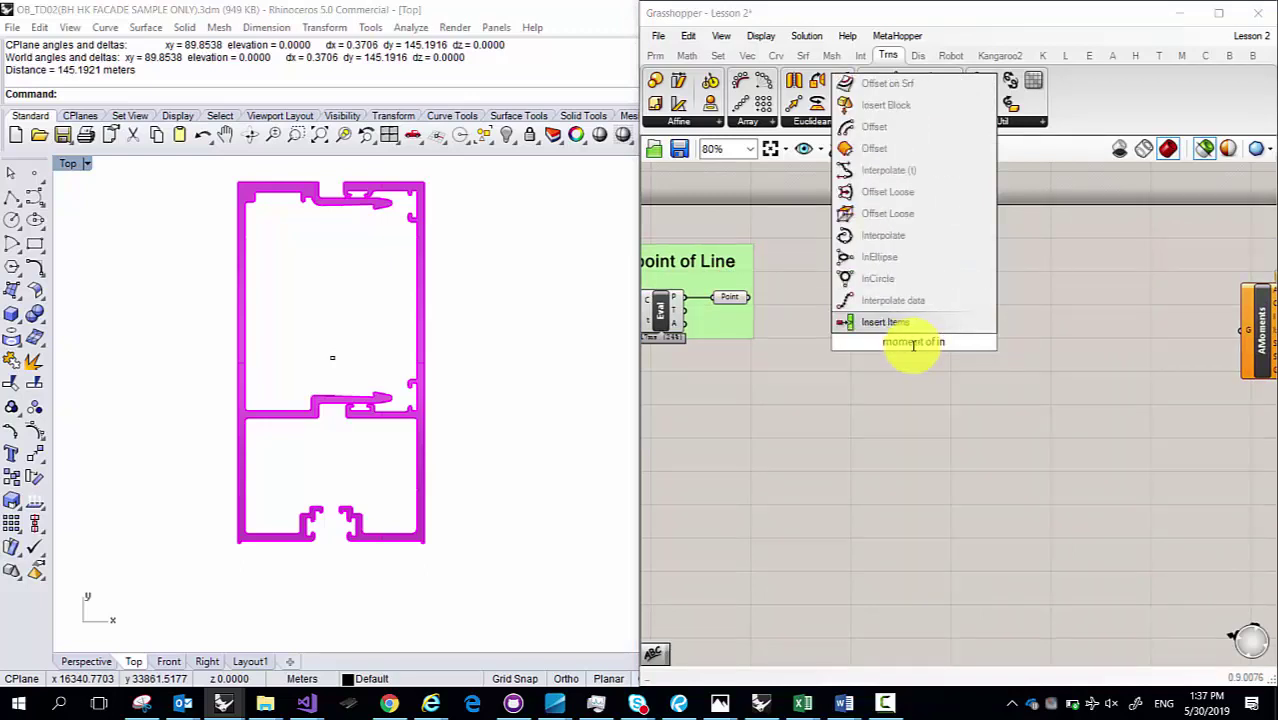
{"action": "type", "text": "ertia"}
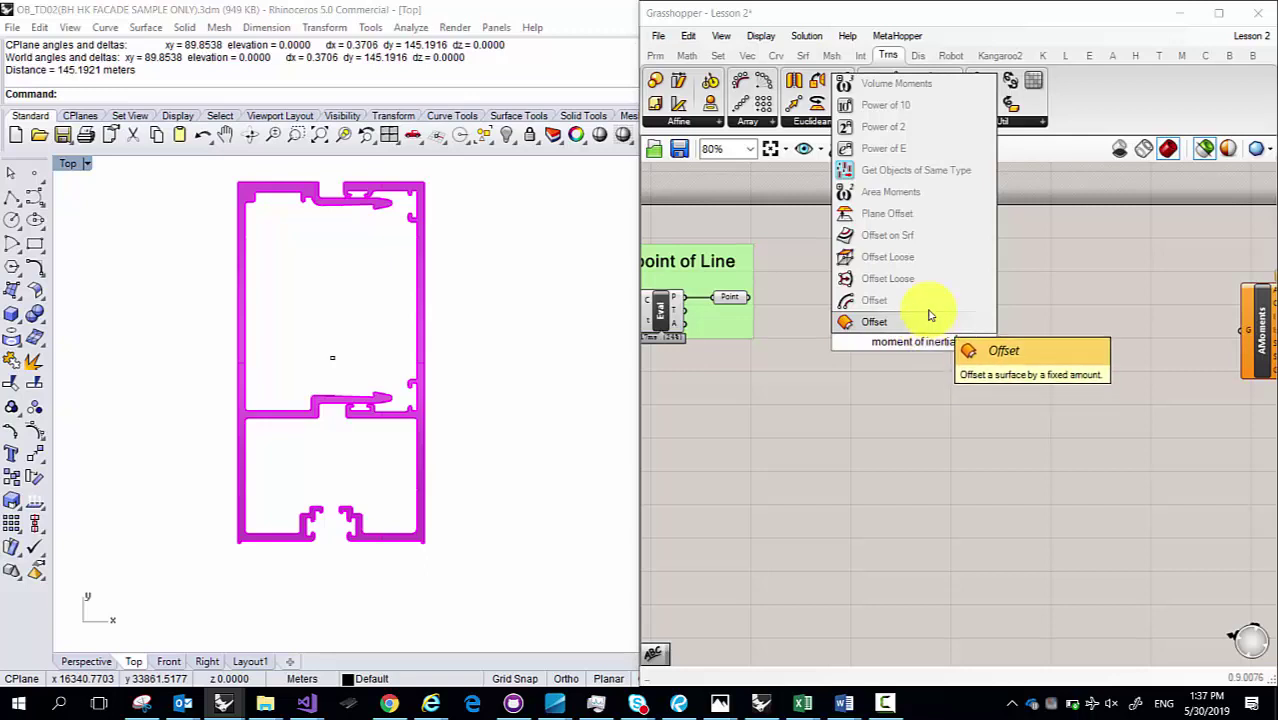
{"action": "left_click", "coordinate": [925, 212]}
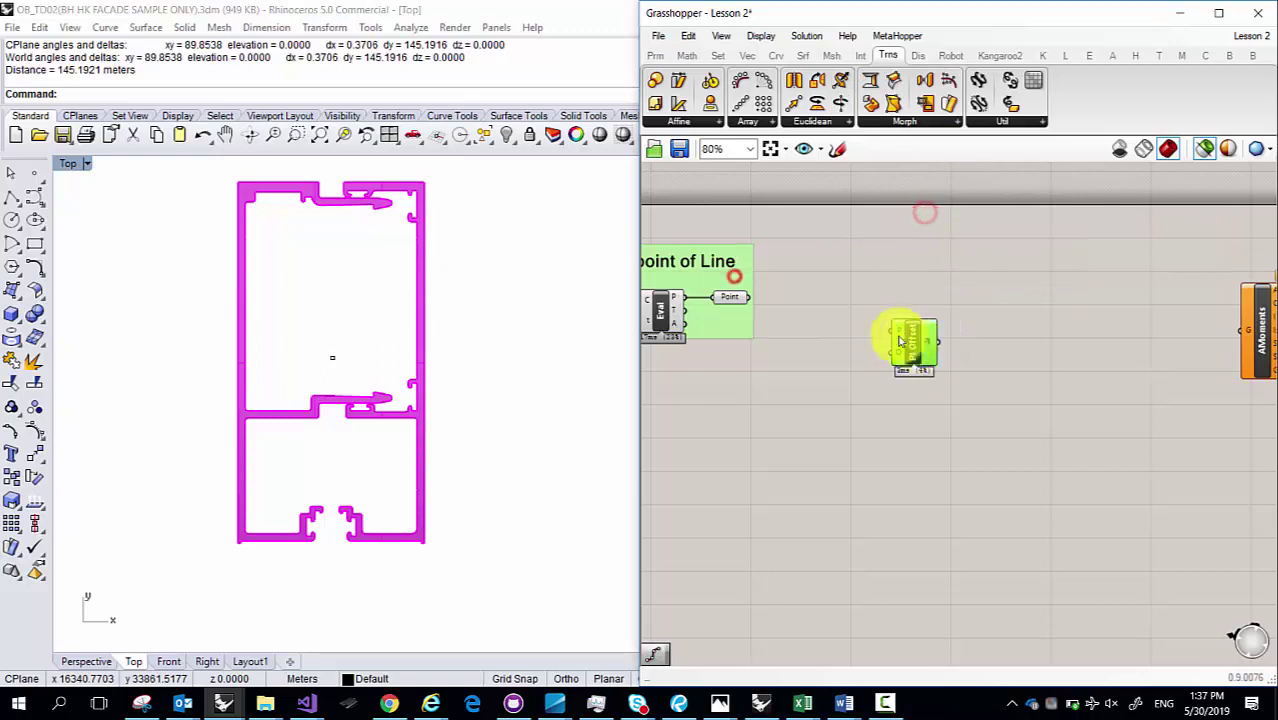
Step: Delete the Plane Offset component from the Grasshopper canvas
{"action": "scroll", "coordinate": [903, 341], "scroll_direction": "up", "scroll_amount": 5}
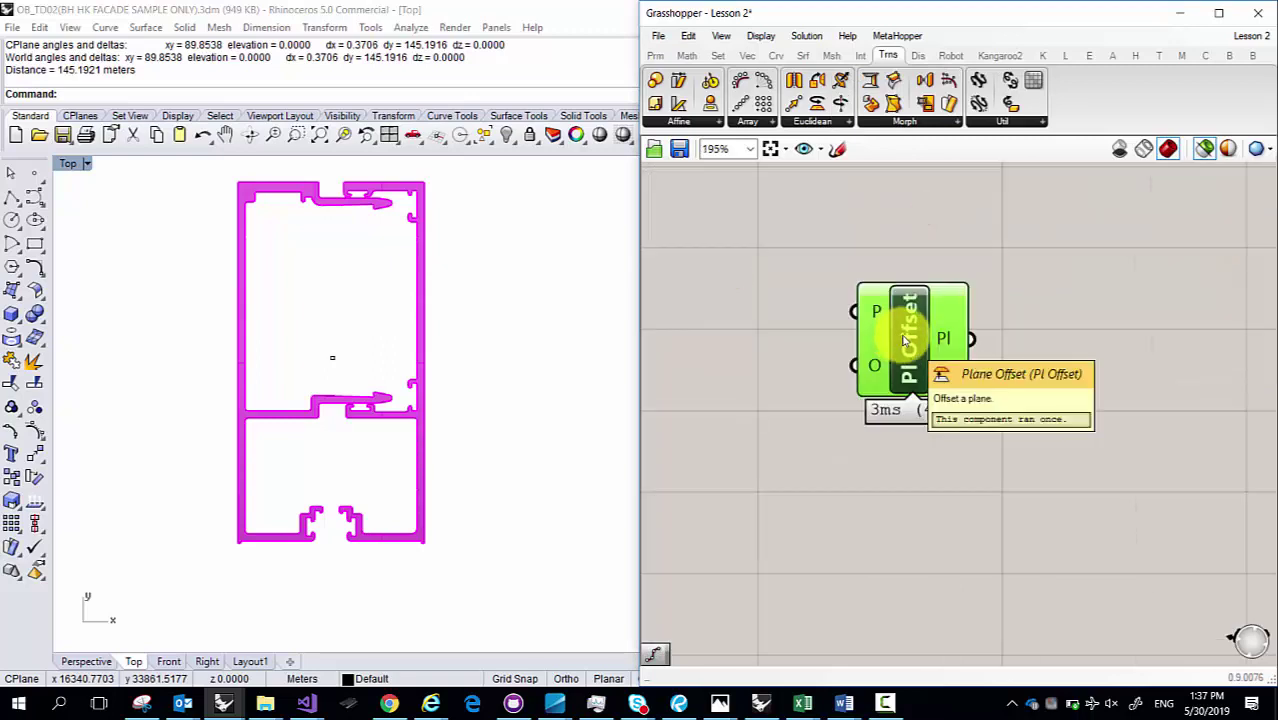
{"action": "key", "text": "Delete"}
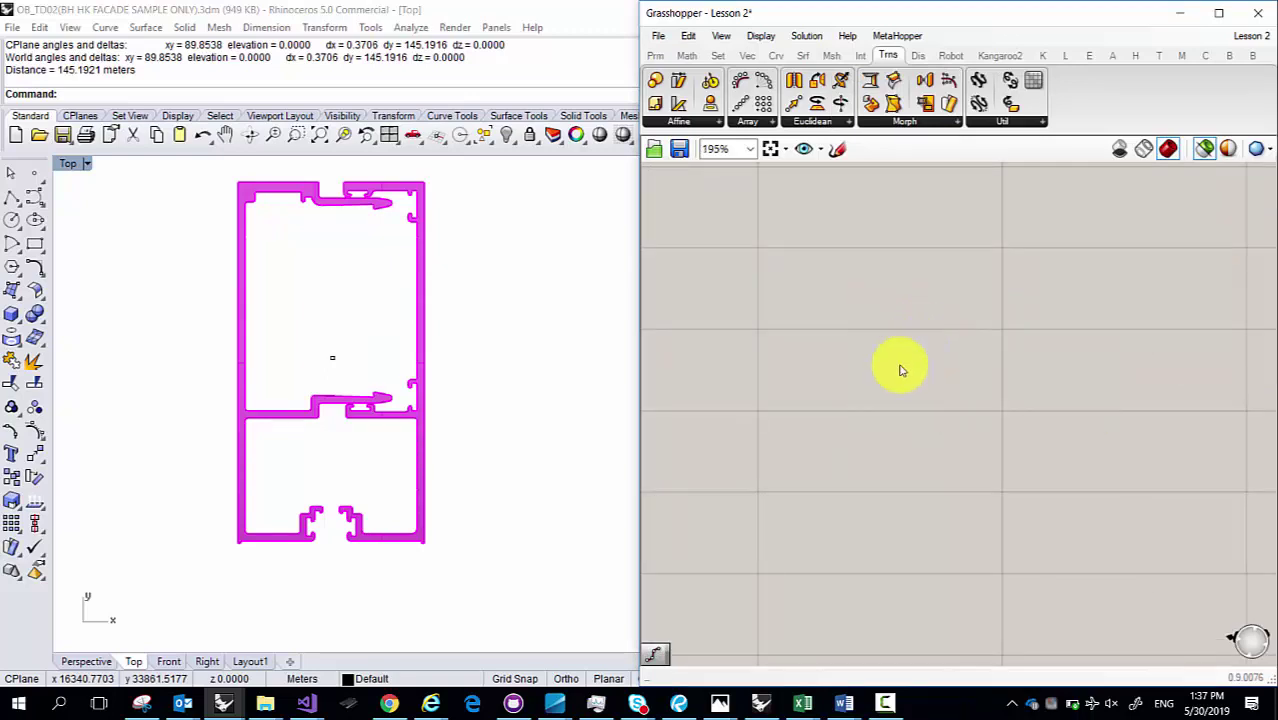
{"action": "left_click", "coordinate": [383, 705]}
{"action": "left_click", "coordinate": [383, 706]}
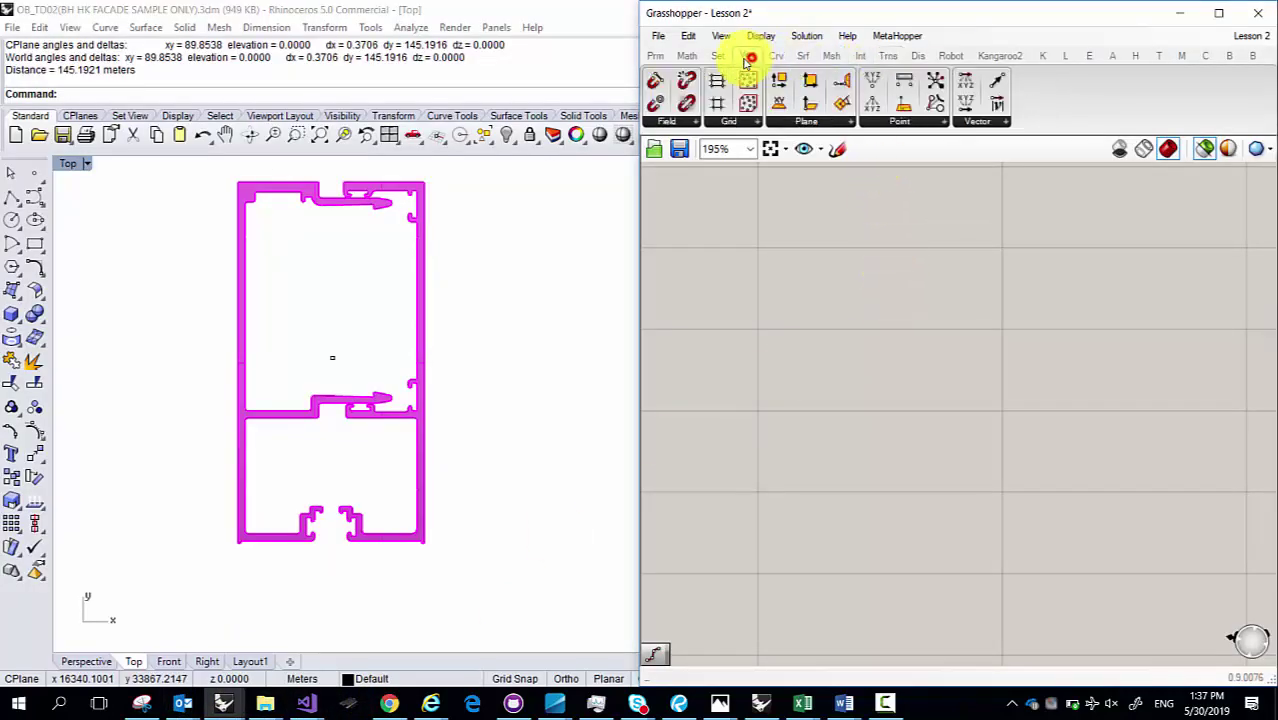
Step: Look through the Math component groups, including Operators, Polynomials, Script, Trig and Util, for a moment of inertia component
{"action": "left_click", "coordinate": [686, 56]}
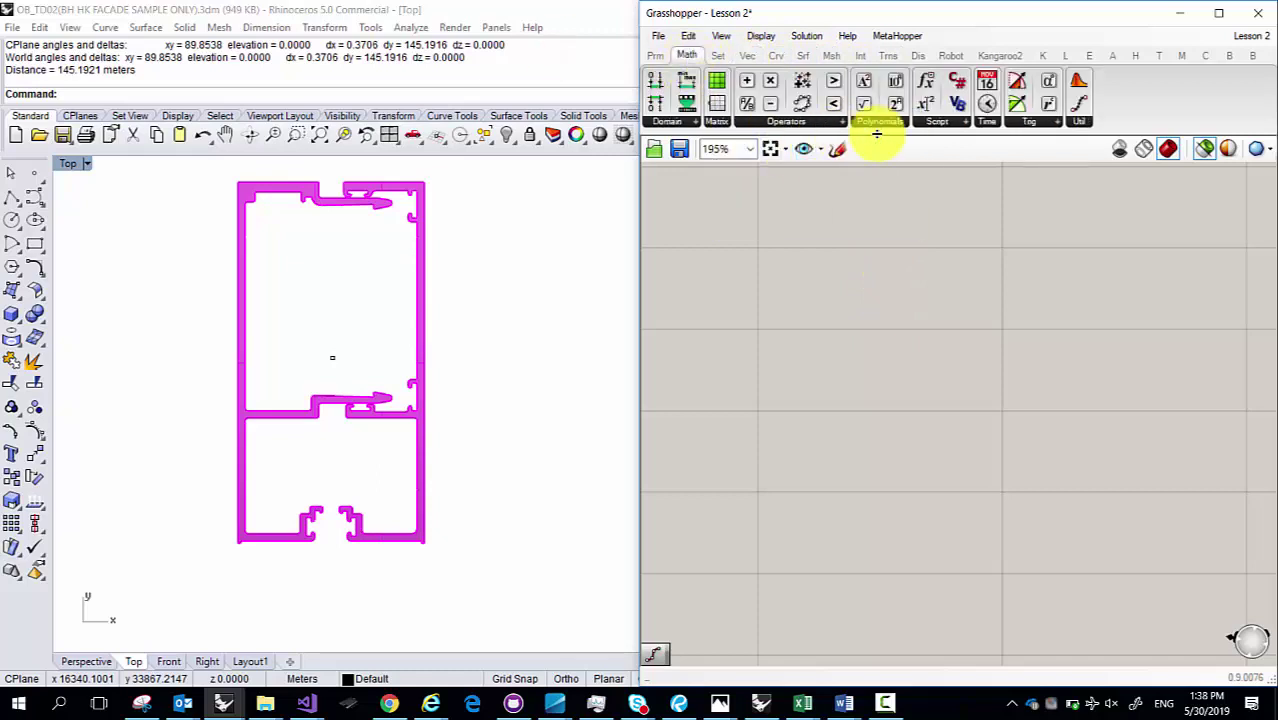
{"action": "left_click", "coordinate": [745, 122]}
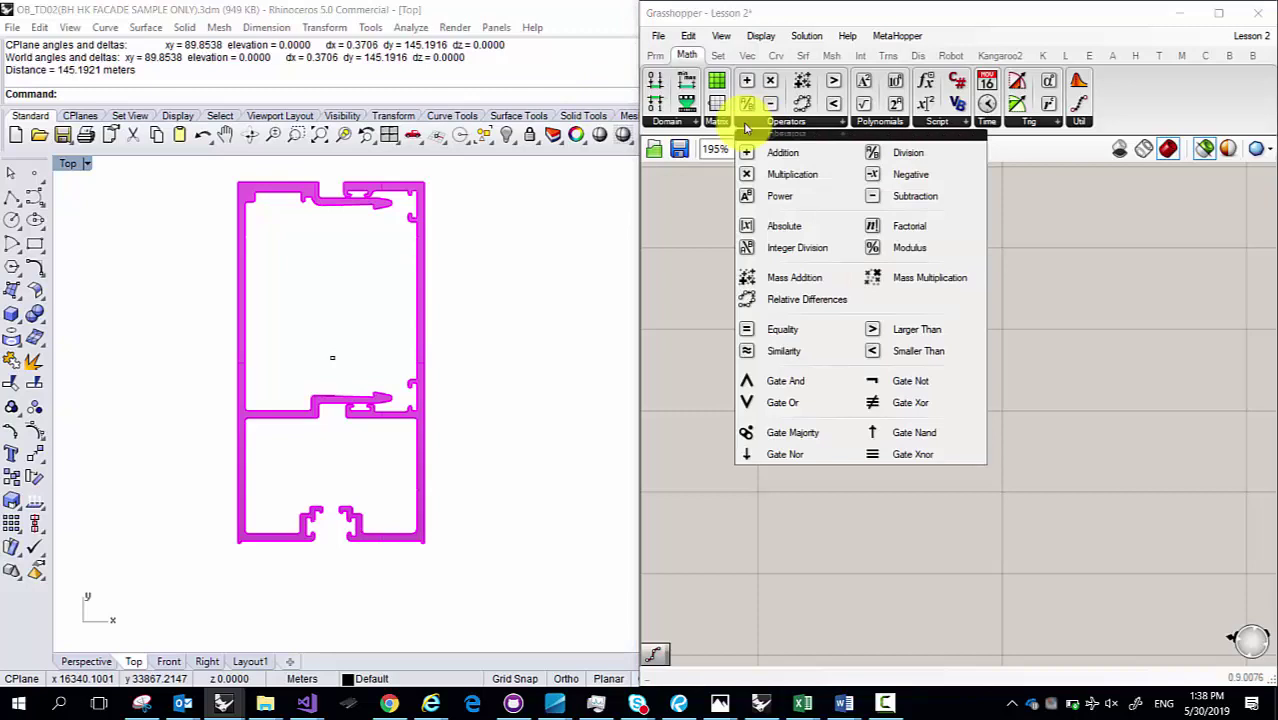
{"action": "left_click", "coordinate": [878, 122]}
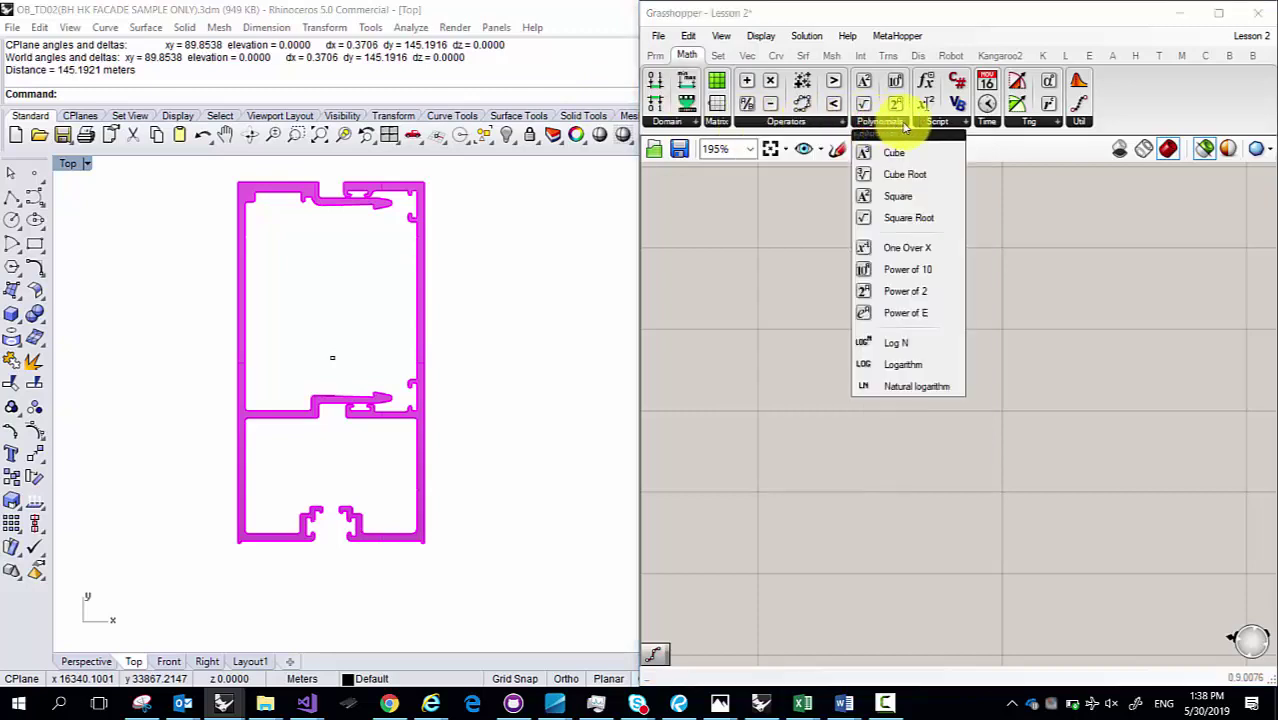
{"action": "left_click", "coordinate": [932, 122]}
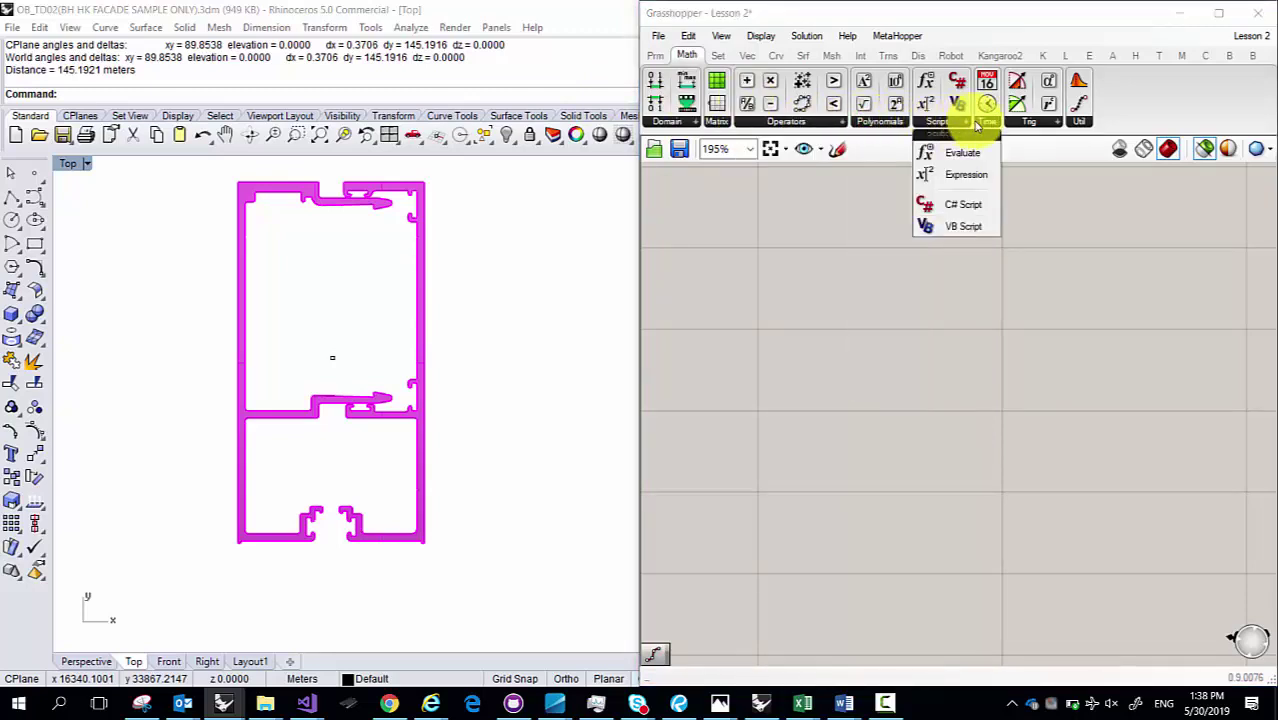
{"action": "left_click", "coordinate": [690, 122]}
{"action": "left_click", "coordinate": [717, 121]}
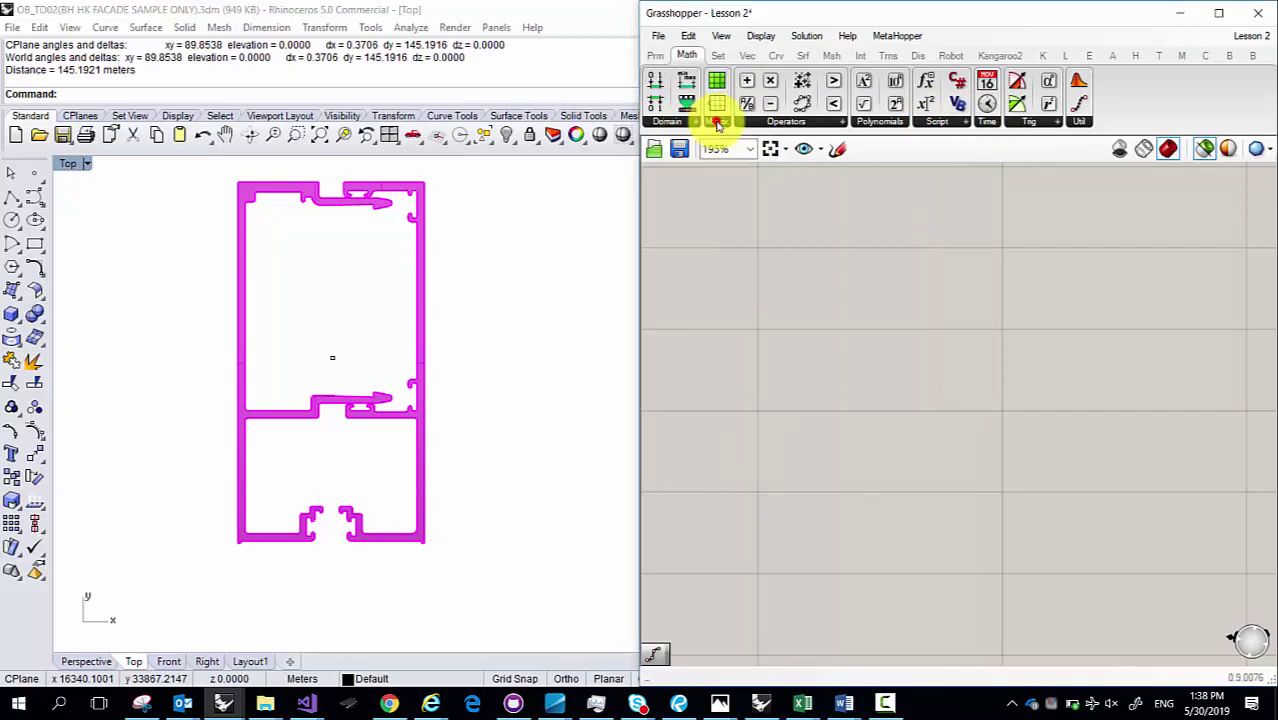
{"action": "left_click", "coordinate": [962, 124]}
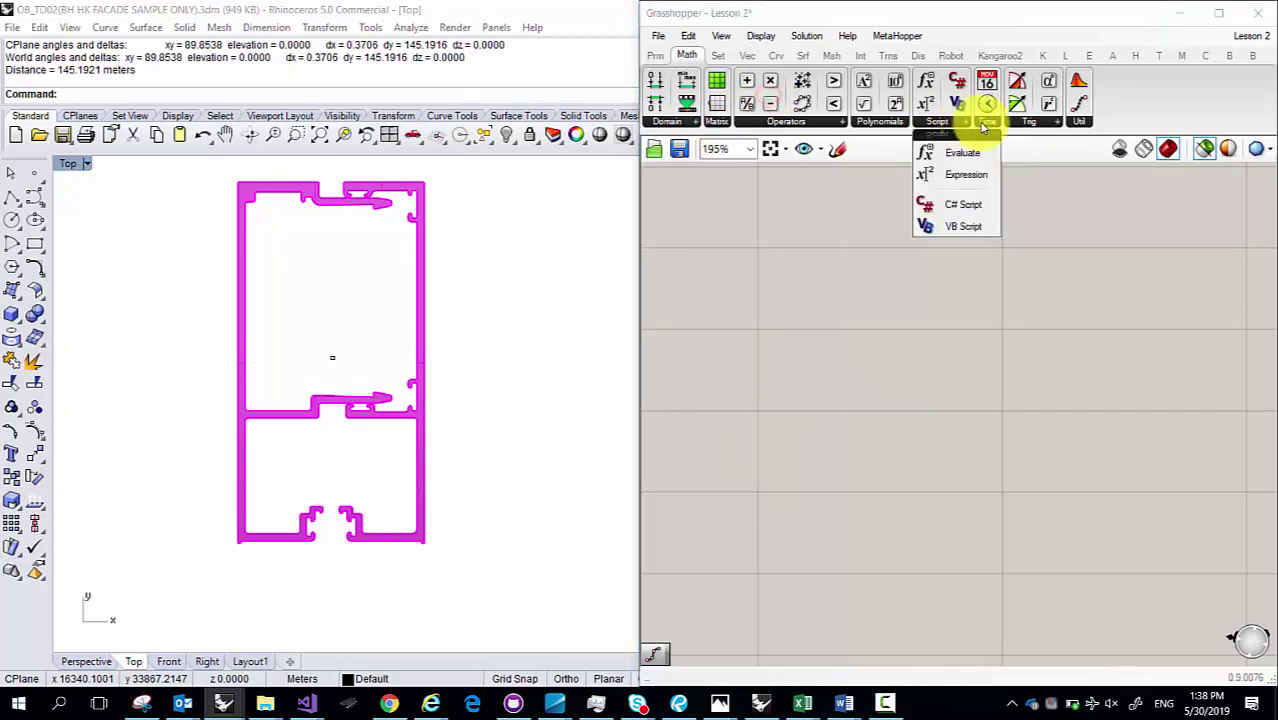
{"action": "left_click", "coordinate": [990, 122]}
{"action": "left_click", "coordinate": [1018, 124]}
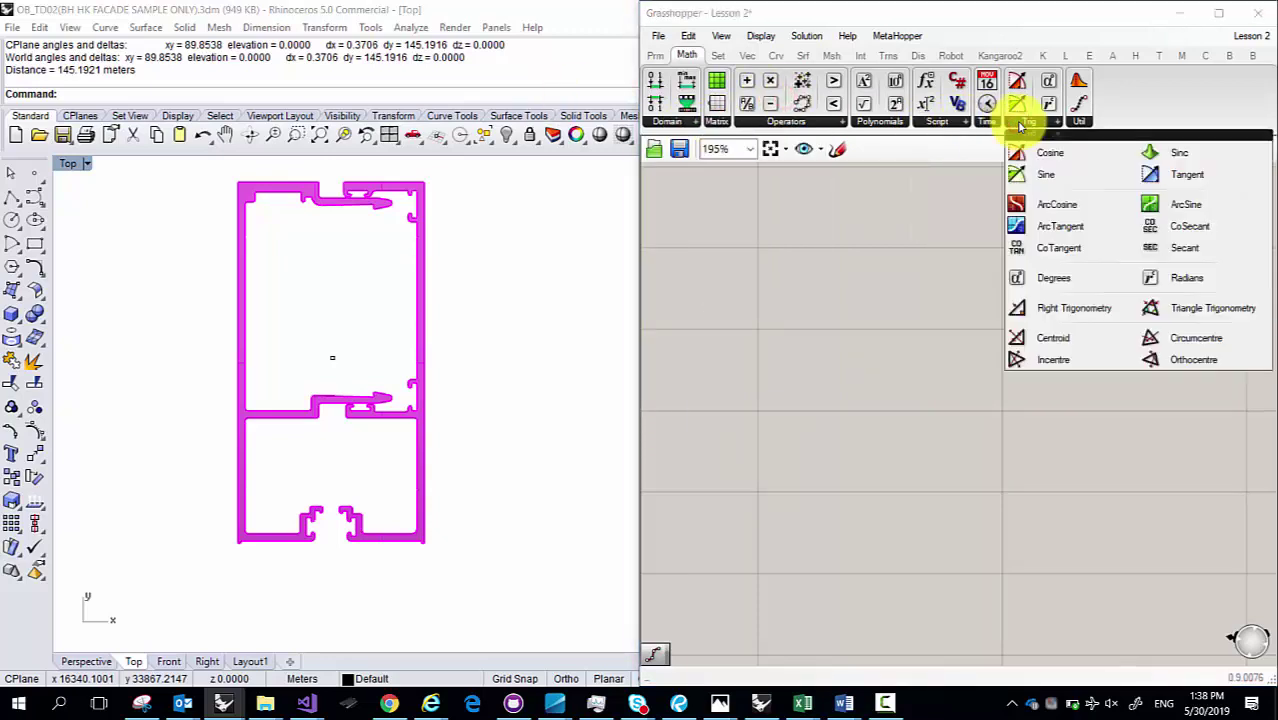
{"action": "left_click", "coordinate": [1072, 121]}
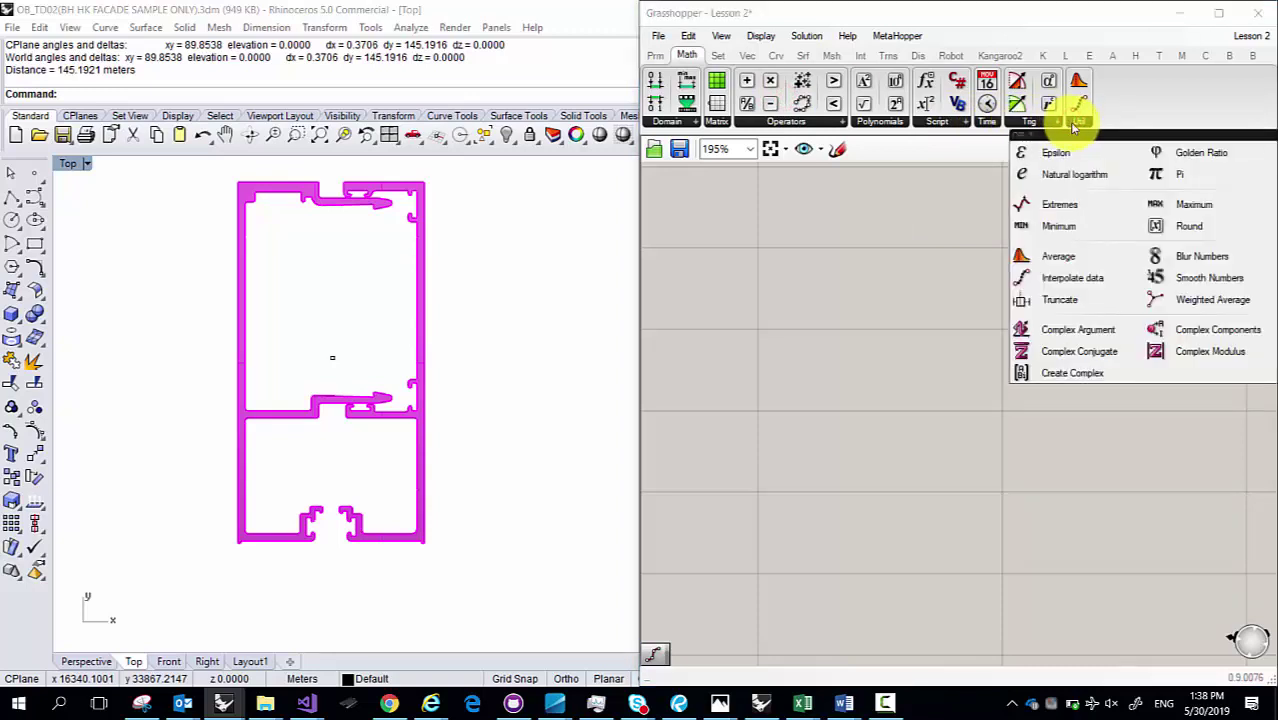
{"action": "left_click", "coordinate": [930, 122]}
{"action": "left_click", "coordinate": [888, 121]}
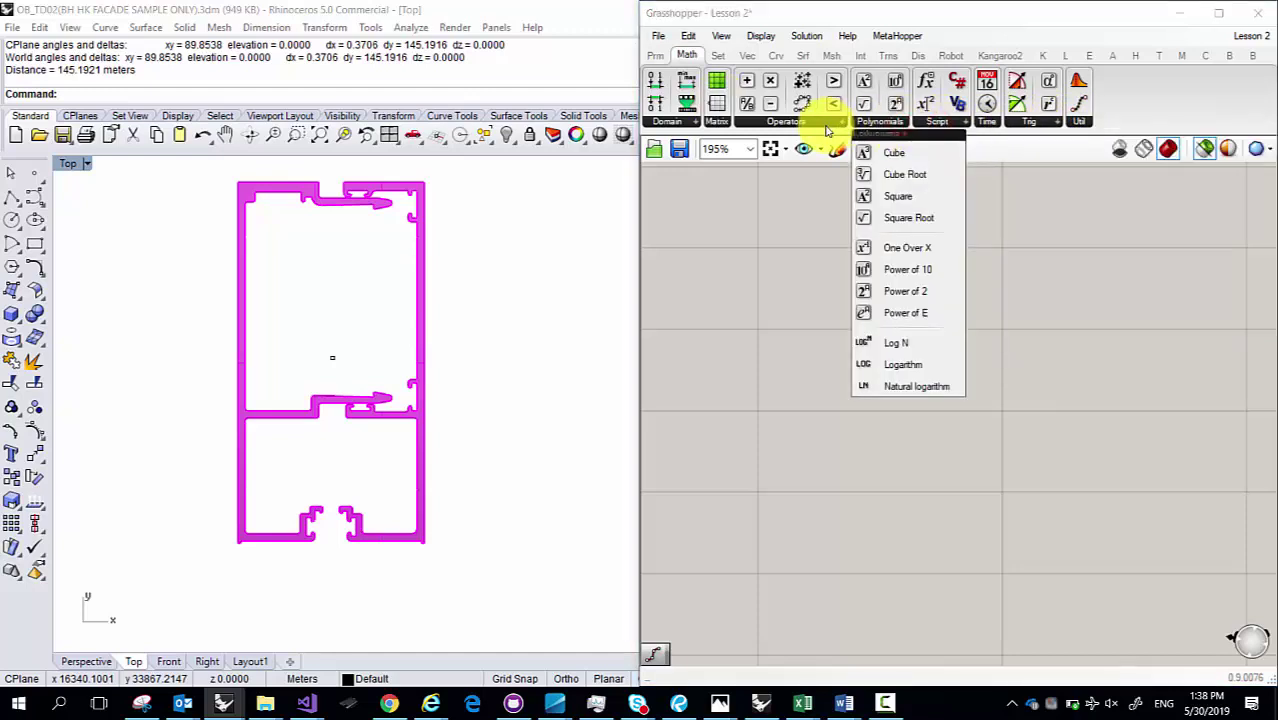
{"action": "left_click", "coordinate": [786, 121]}
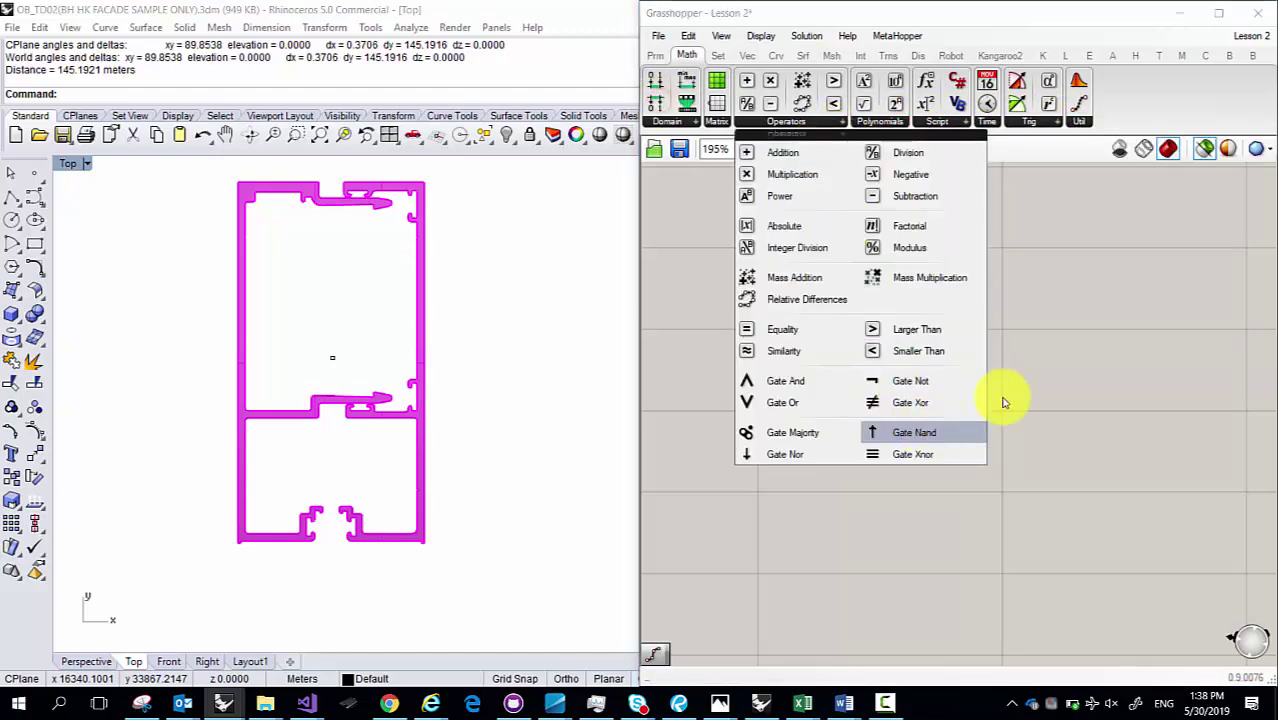
{"action": "left_click", "coordinate": [1068, 332]}
{"action": "double_click", "coordinate": [1068, 332]}
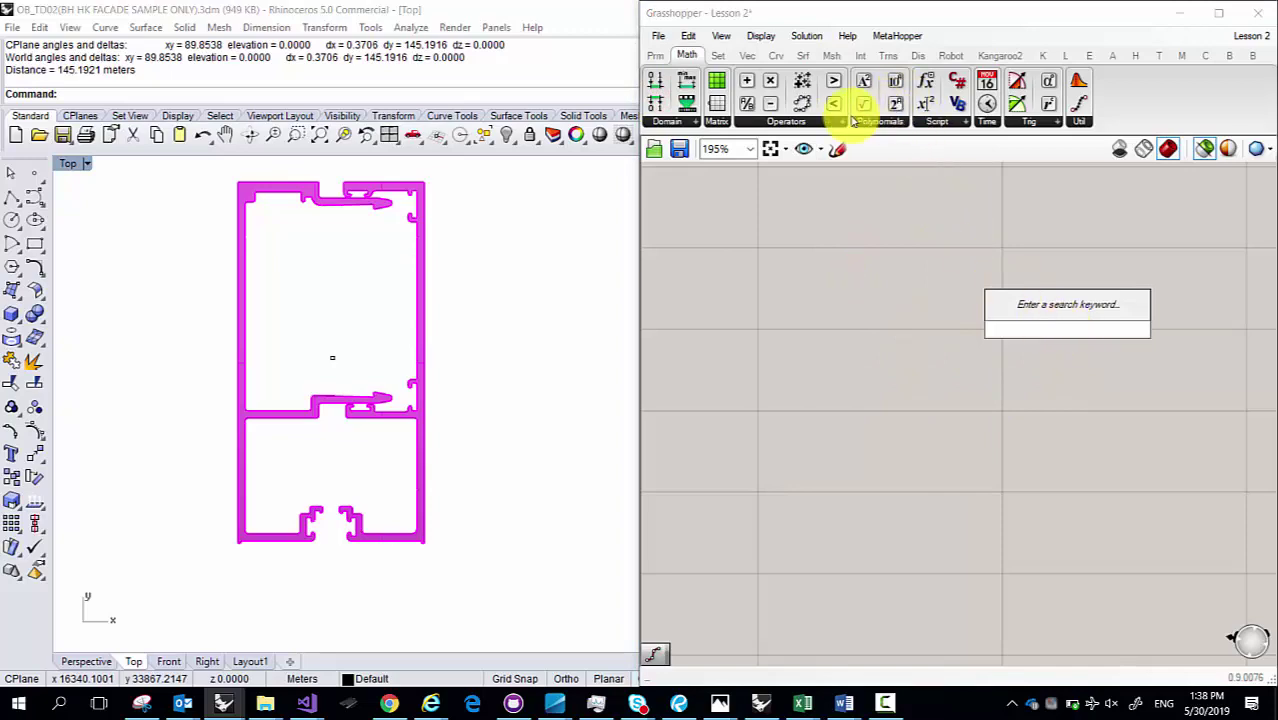
{"action": "left_click", "coordinate": [820, 120]}
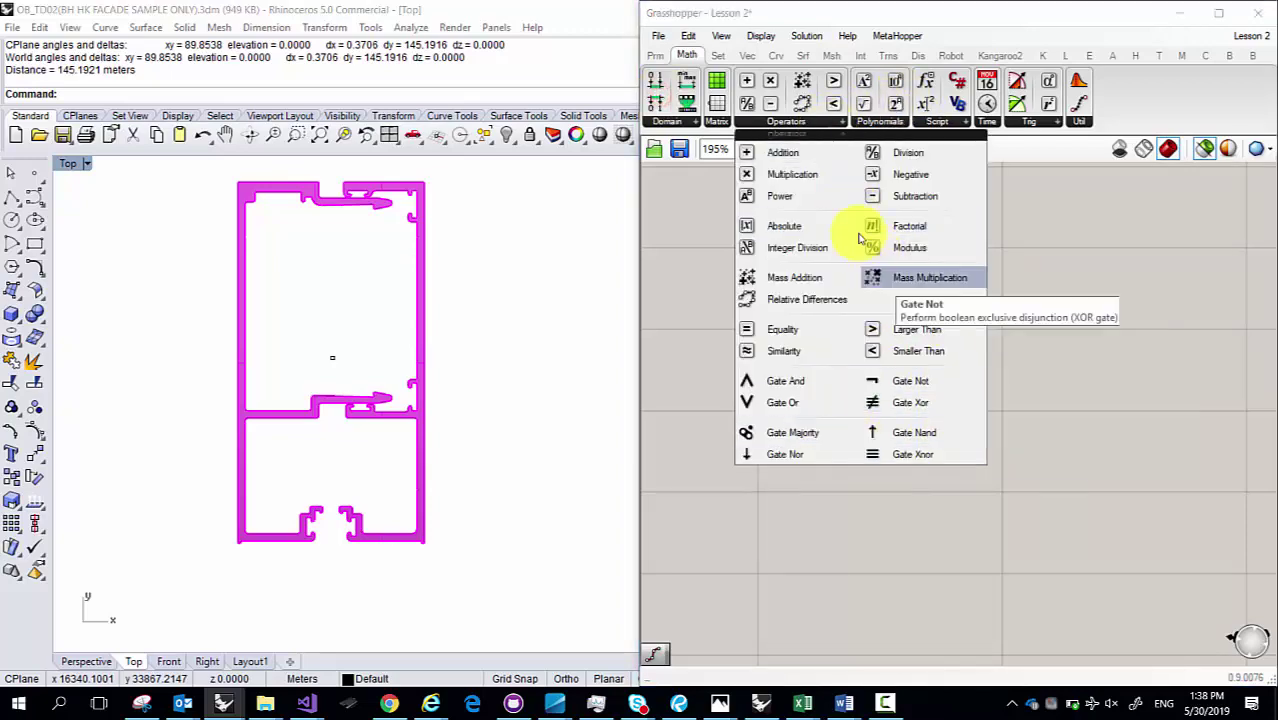
Step: Maximize the Grasshopper window and examine the Maths operators, polynomials and Surface analysis components, including Area Moments and Volume Moments
{"action": "double_click", "coordinate": [890, 12]}
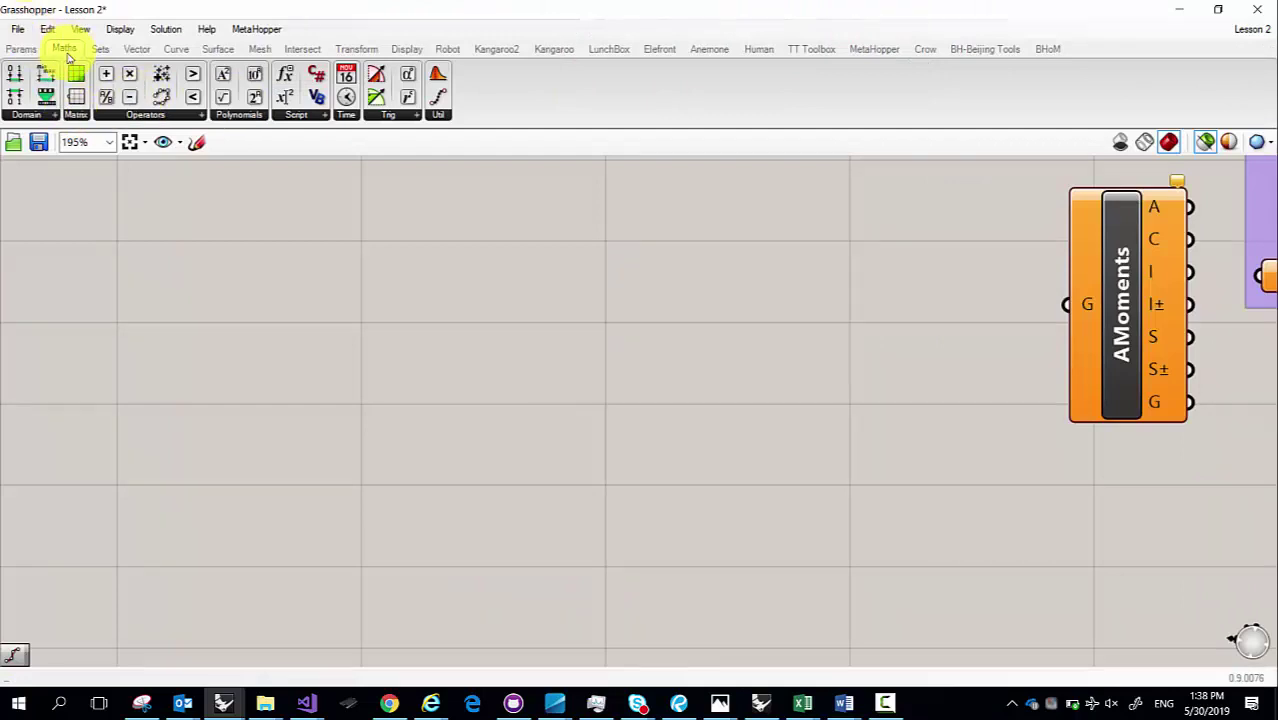
{"action": "left_click", "coordinate": [145, 115]}
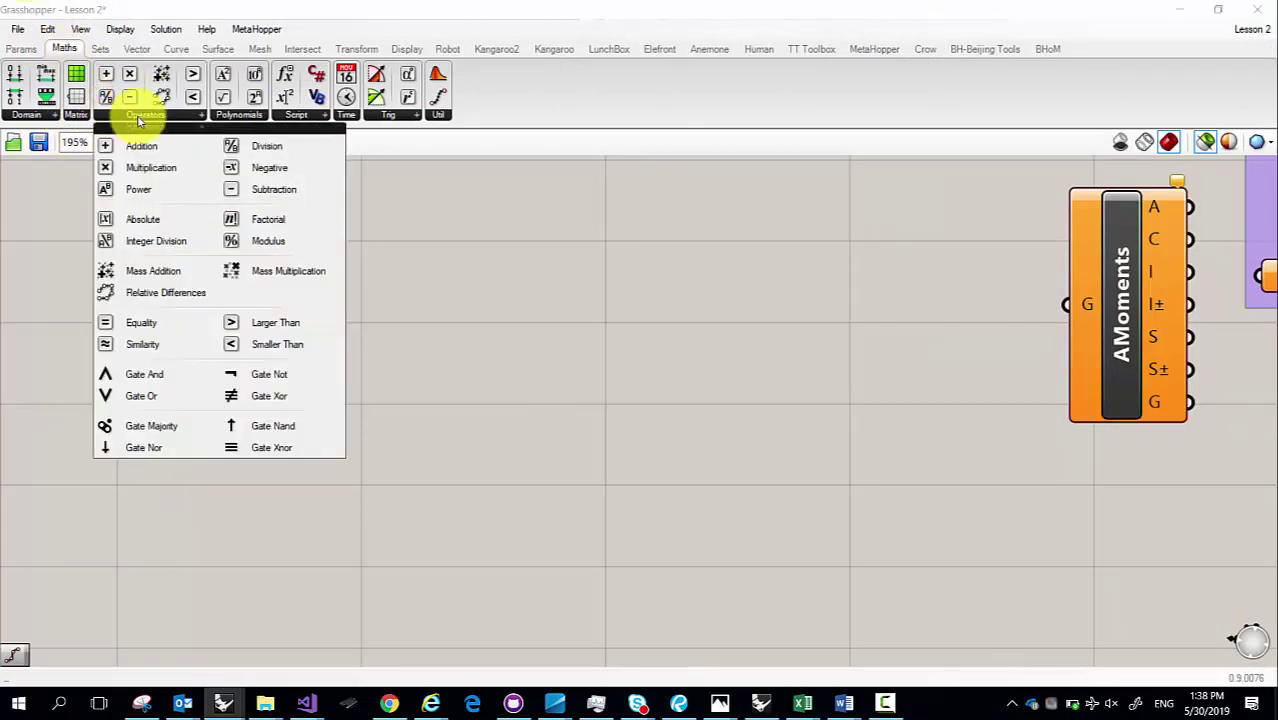
{"action": "left_click", "coordinate": [232, 115]}
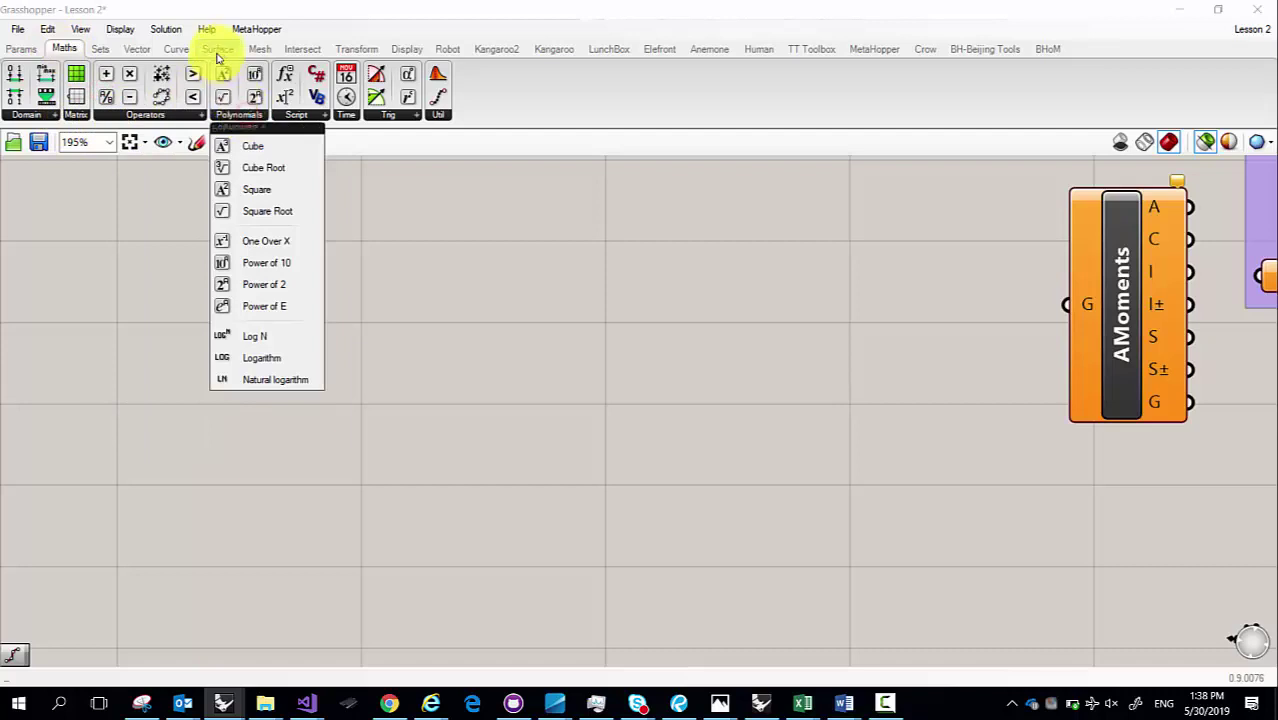
{"action": "left_click", "coordinate": [218, 50]}
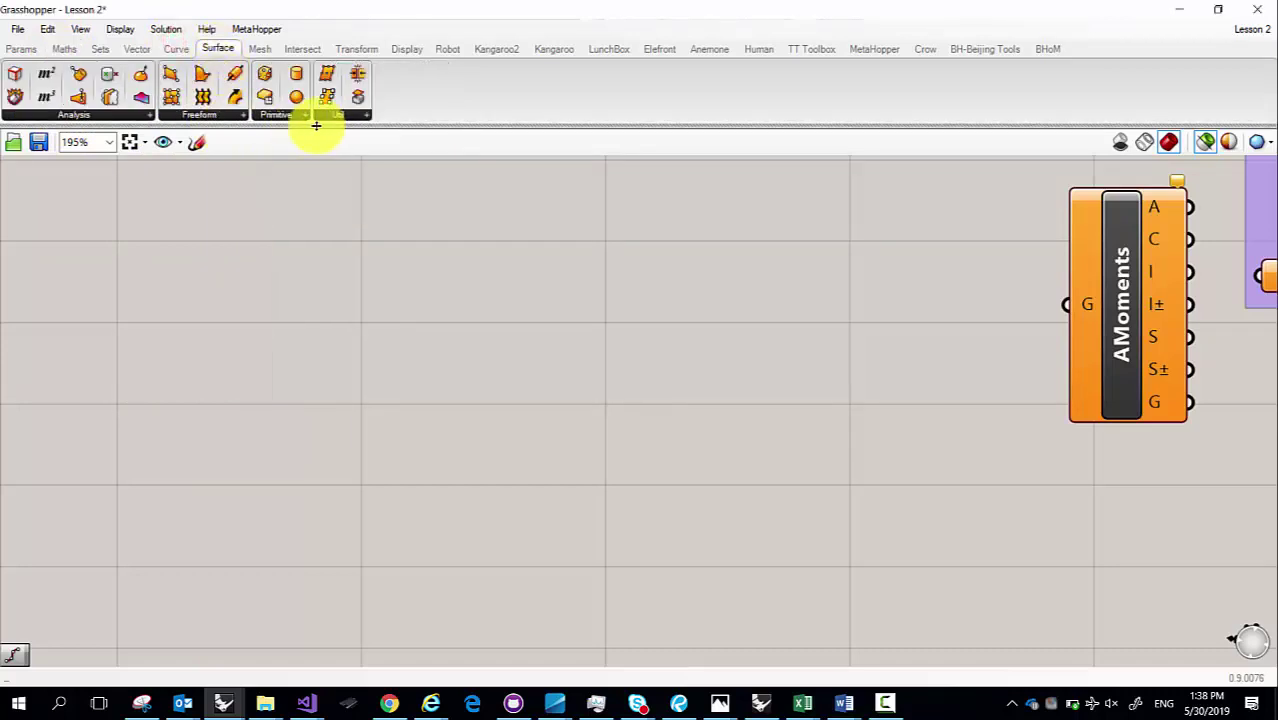
{"action": "left_click", "coordinate": [118, 115]}
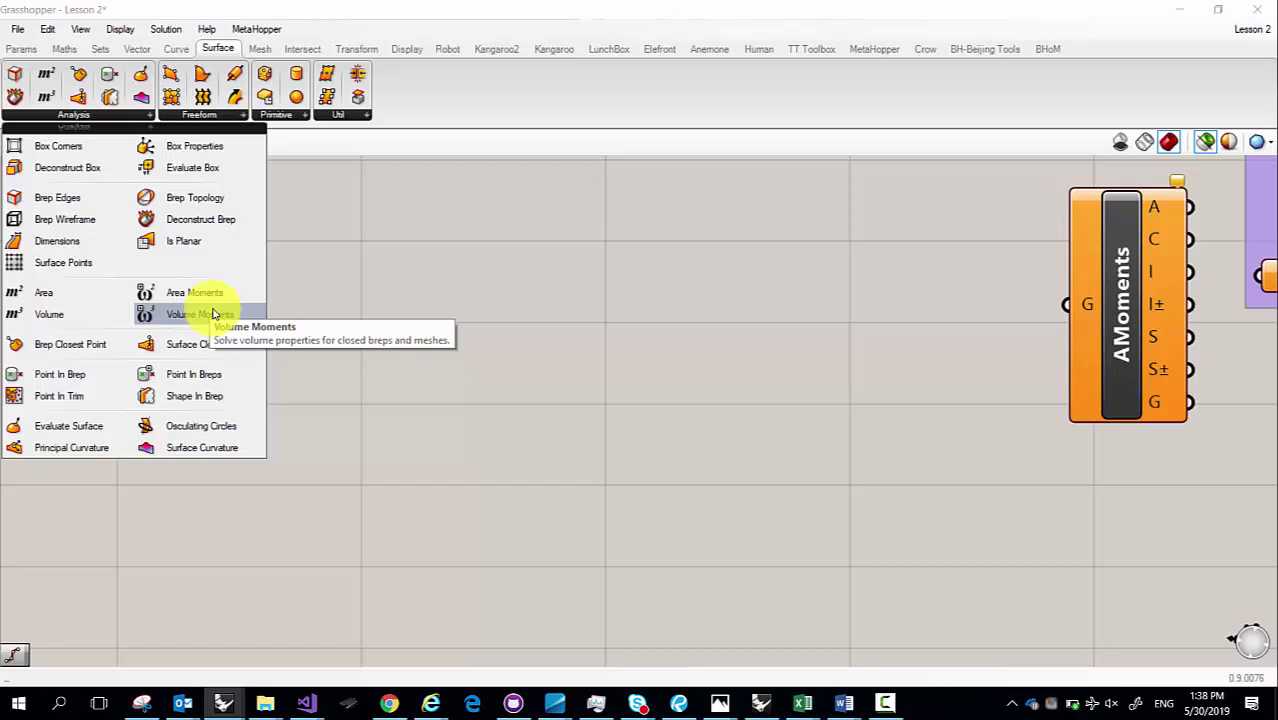
{"action": "left_click", "coordinate": [508, 285]}
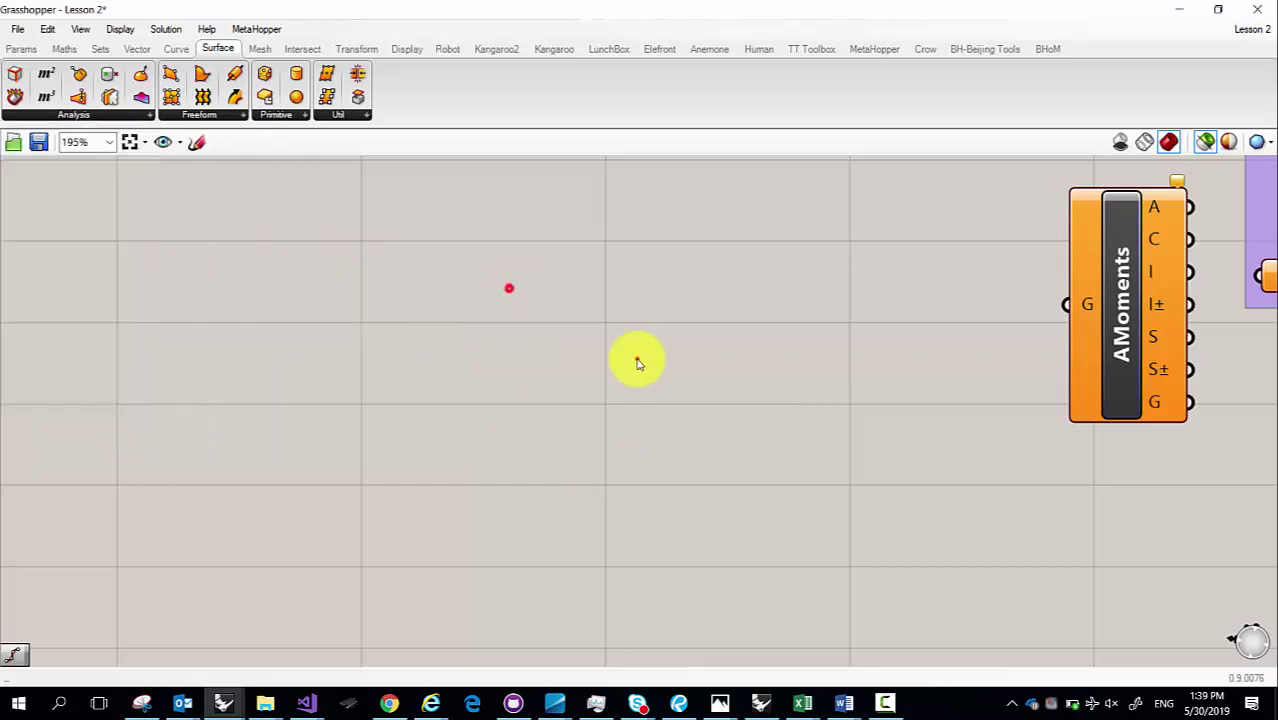
Step: Try a canvas component search for "fgfdsgs", dismiss it, and review the Surface analysis components again
{"action": "double_click", "coordinate": [636, 357]}
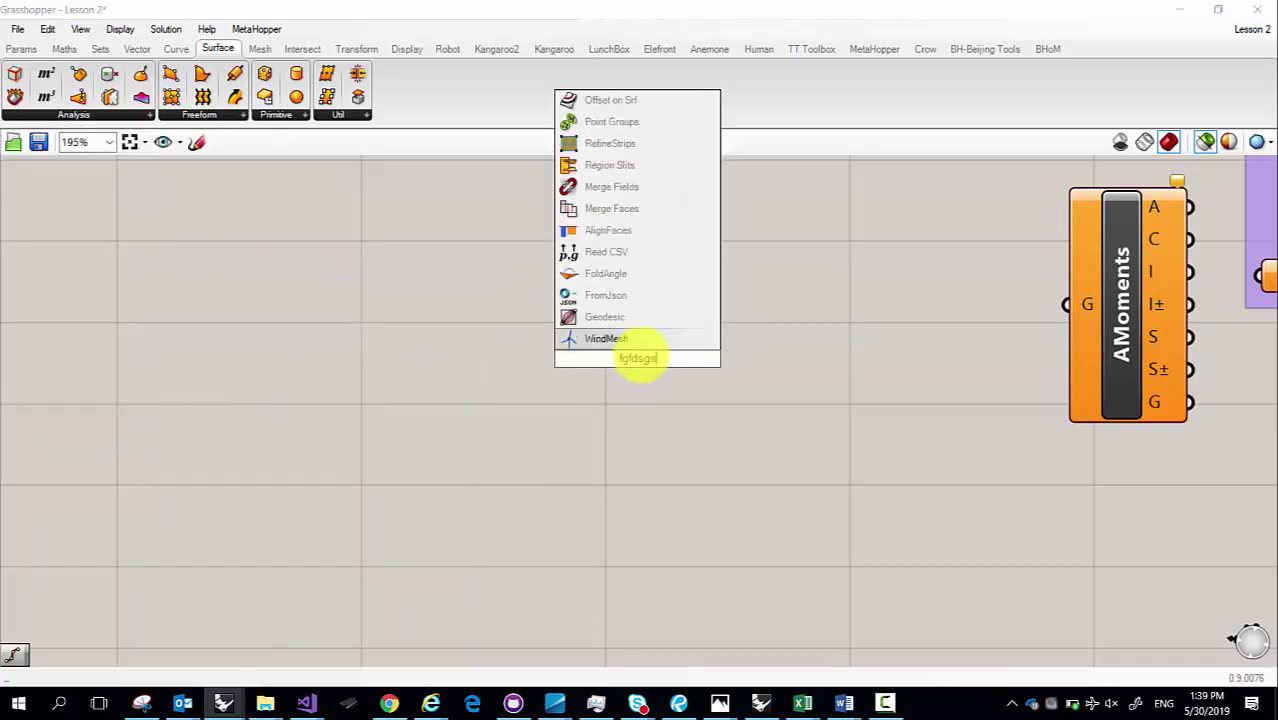
{"action": "left_click", "coordinate": [679, 425]}
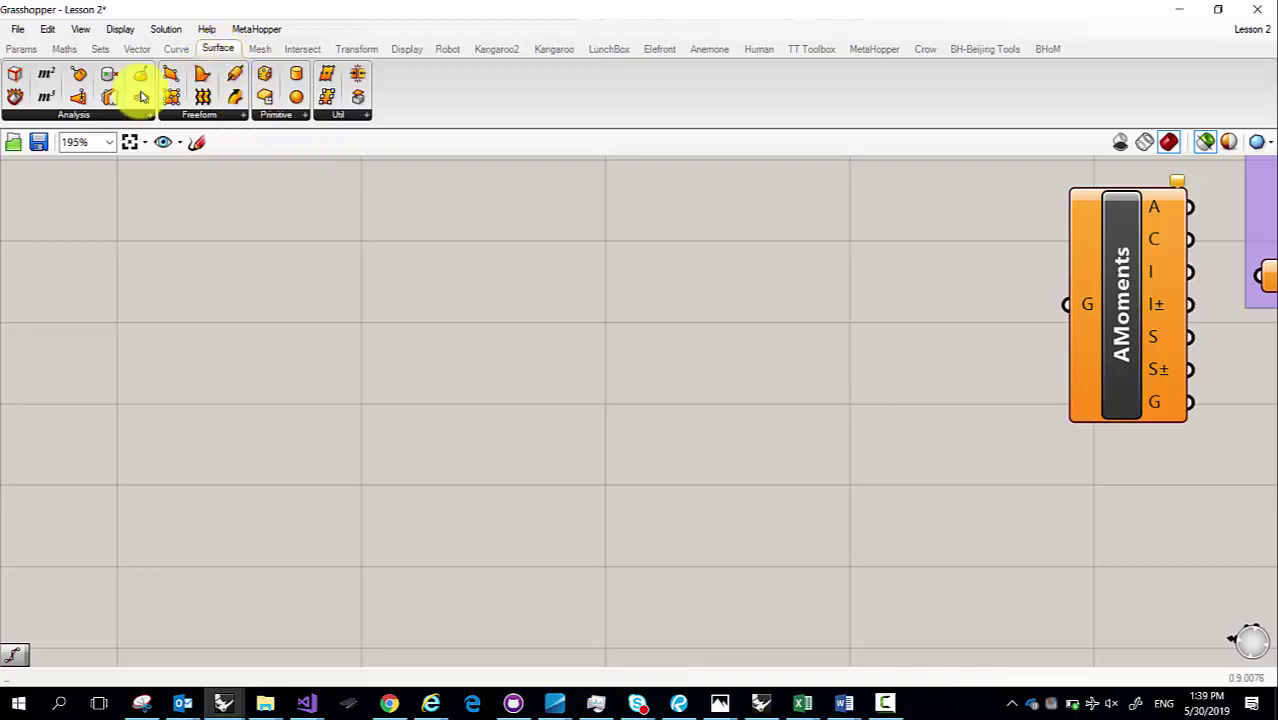
{"action": "left_click", "coordinate": [91, 115]}
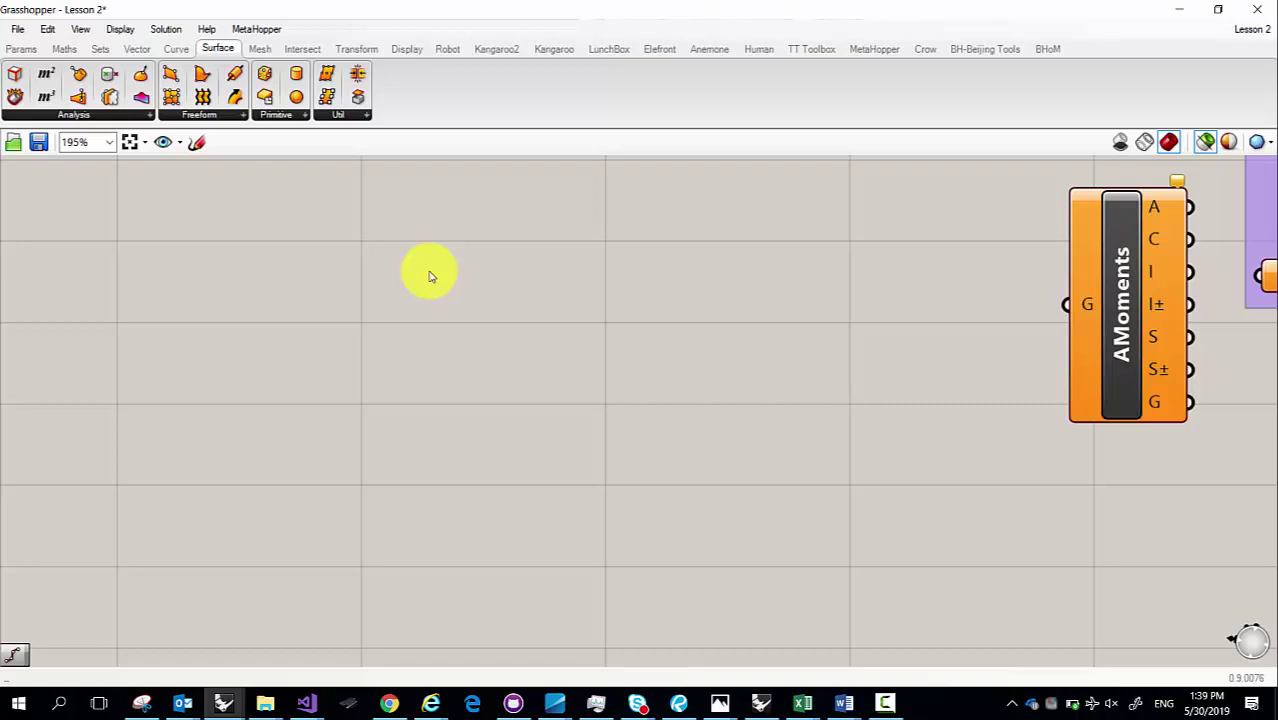
Step: Save the Lesson 2 Grasshopper definition
{"action": "left_click", "coordinate": [721, 703]}
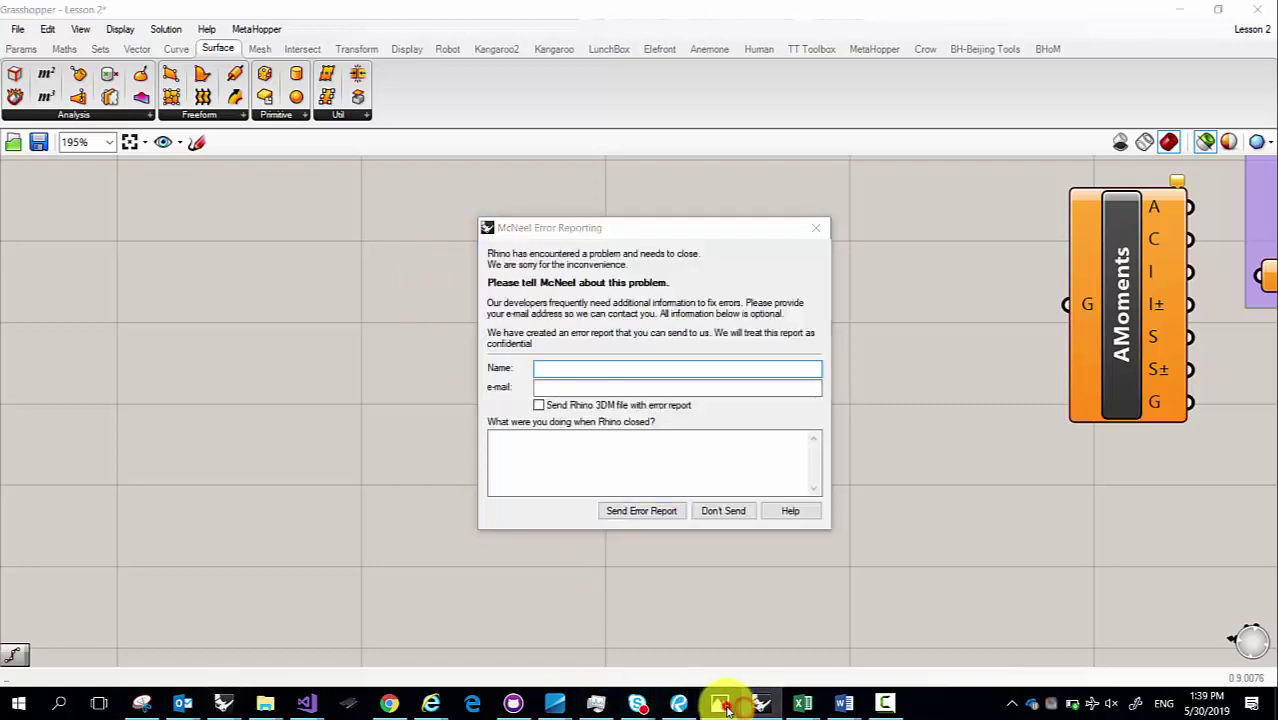
{"action": "left_click", "coordinate": [901, 463]}
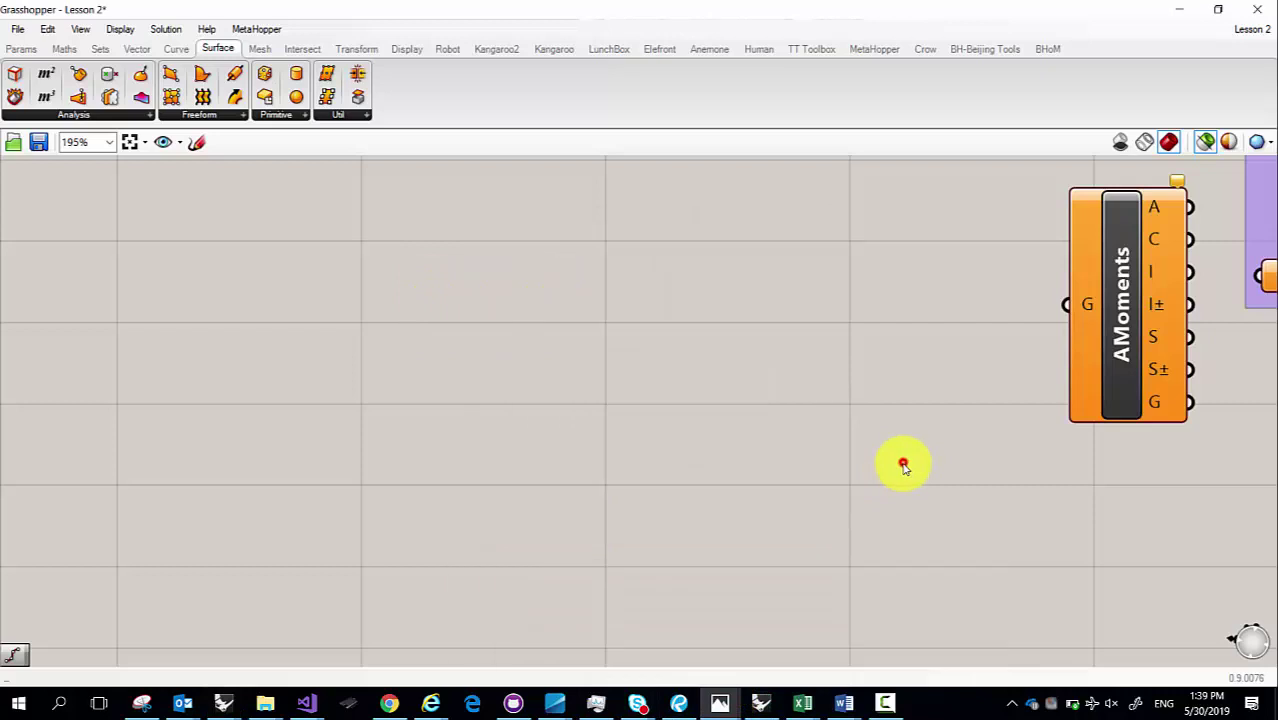
{"action": "left_click", "coordinate": [38, 141]}
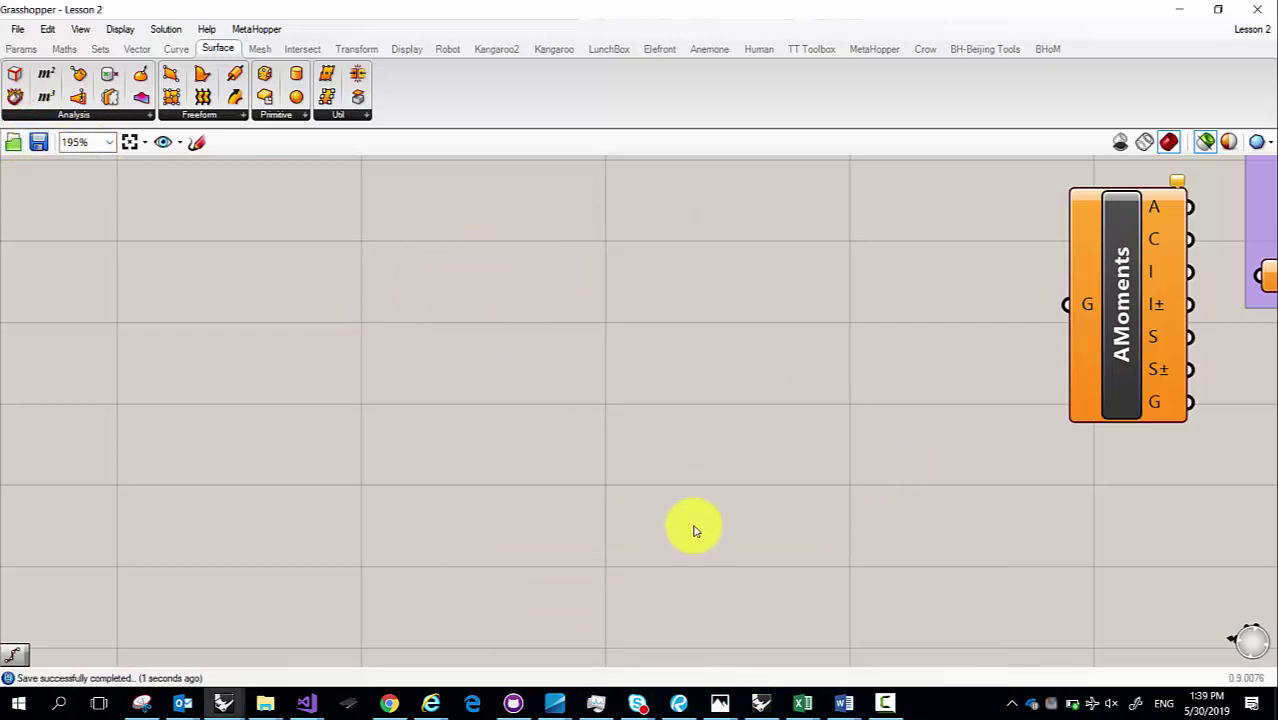
Step: Switch to the "moment of inertia v2.JPG" sketch in Photos to review the massprop step
{"action": "left_click", "coordinate": [884, 704]}
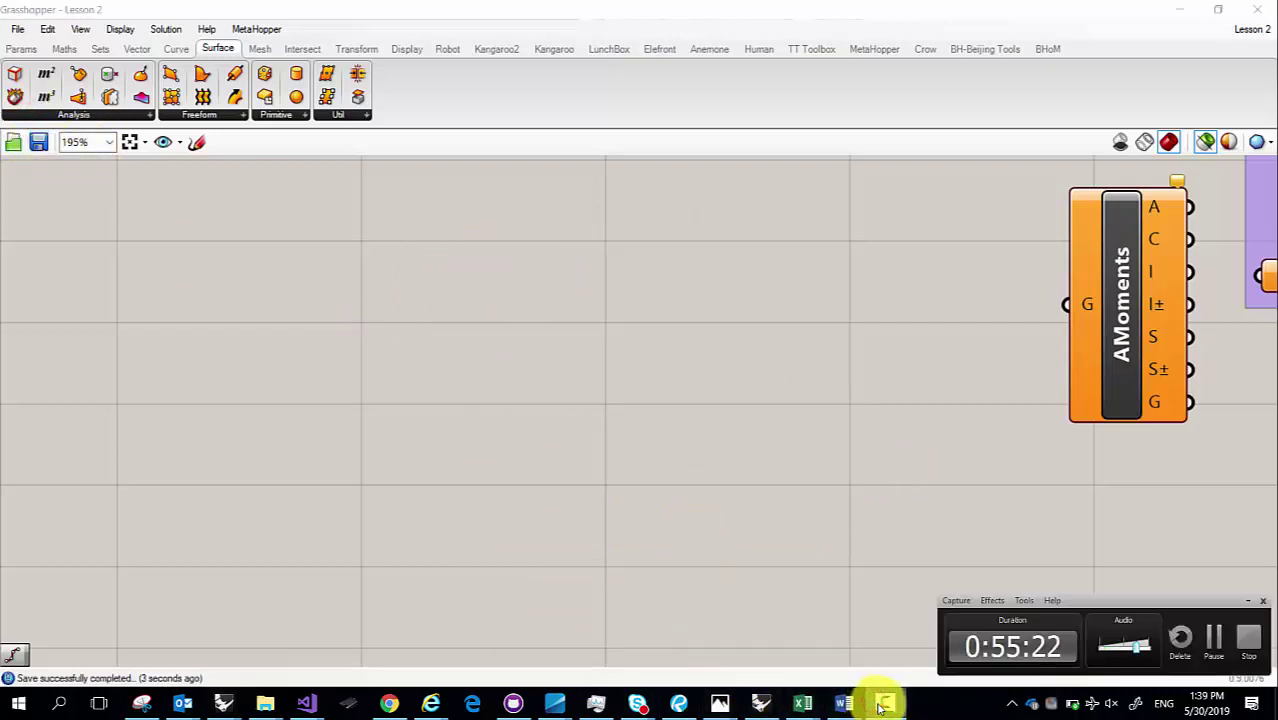
{"action": "left_click", "coordinate": [884, 704]}
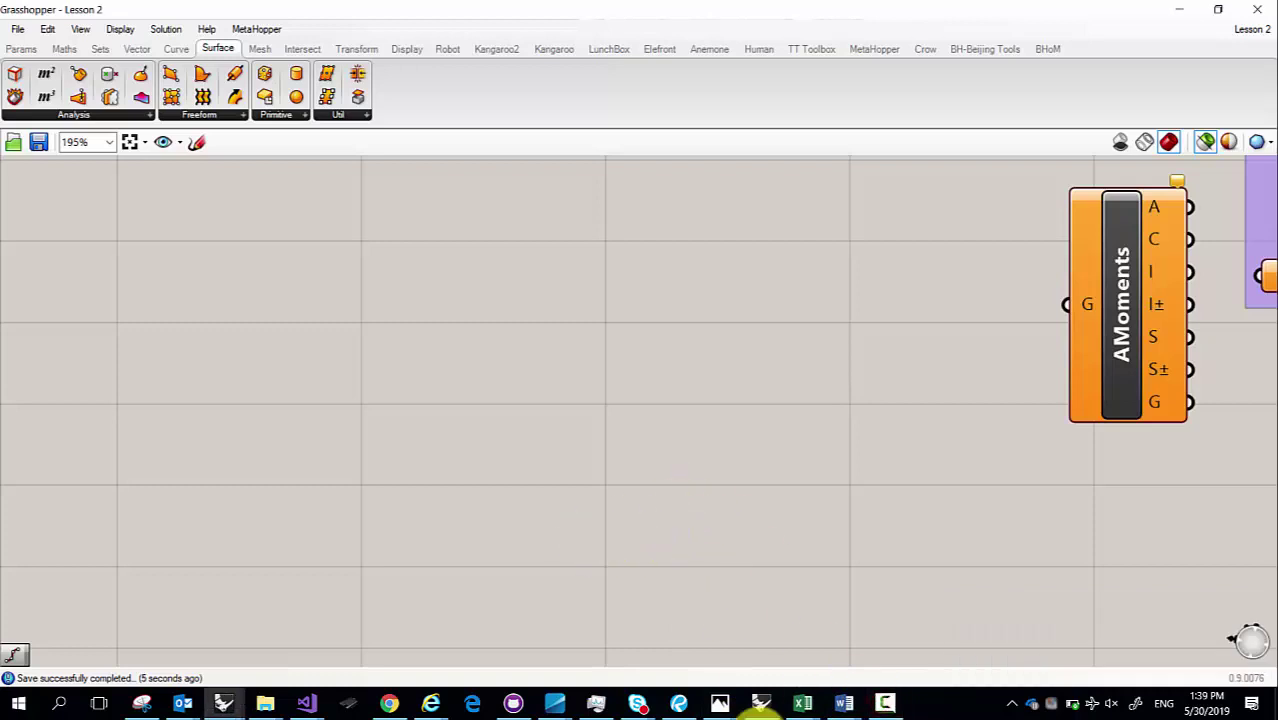
{"action": "mouse_move", "coordinate": [722, 700]}
{"action": "left_click", "coordinate": [907, 632]}
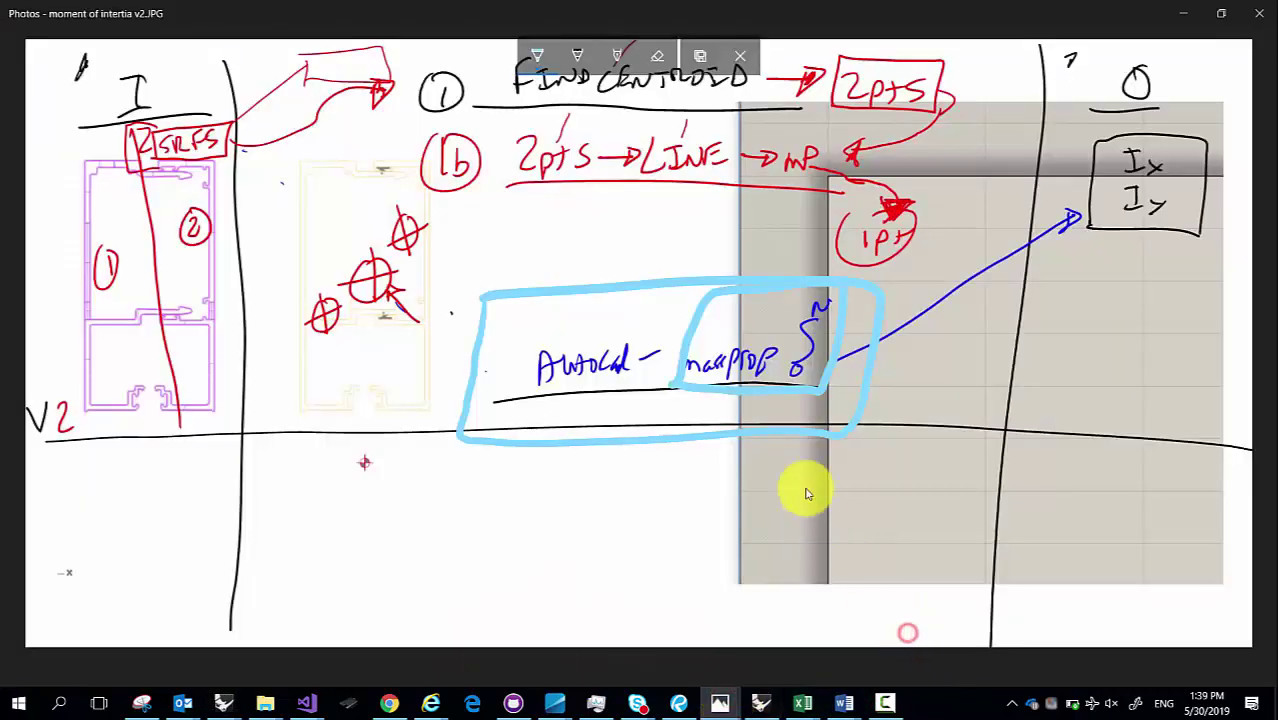